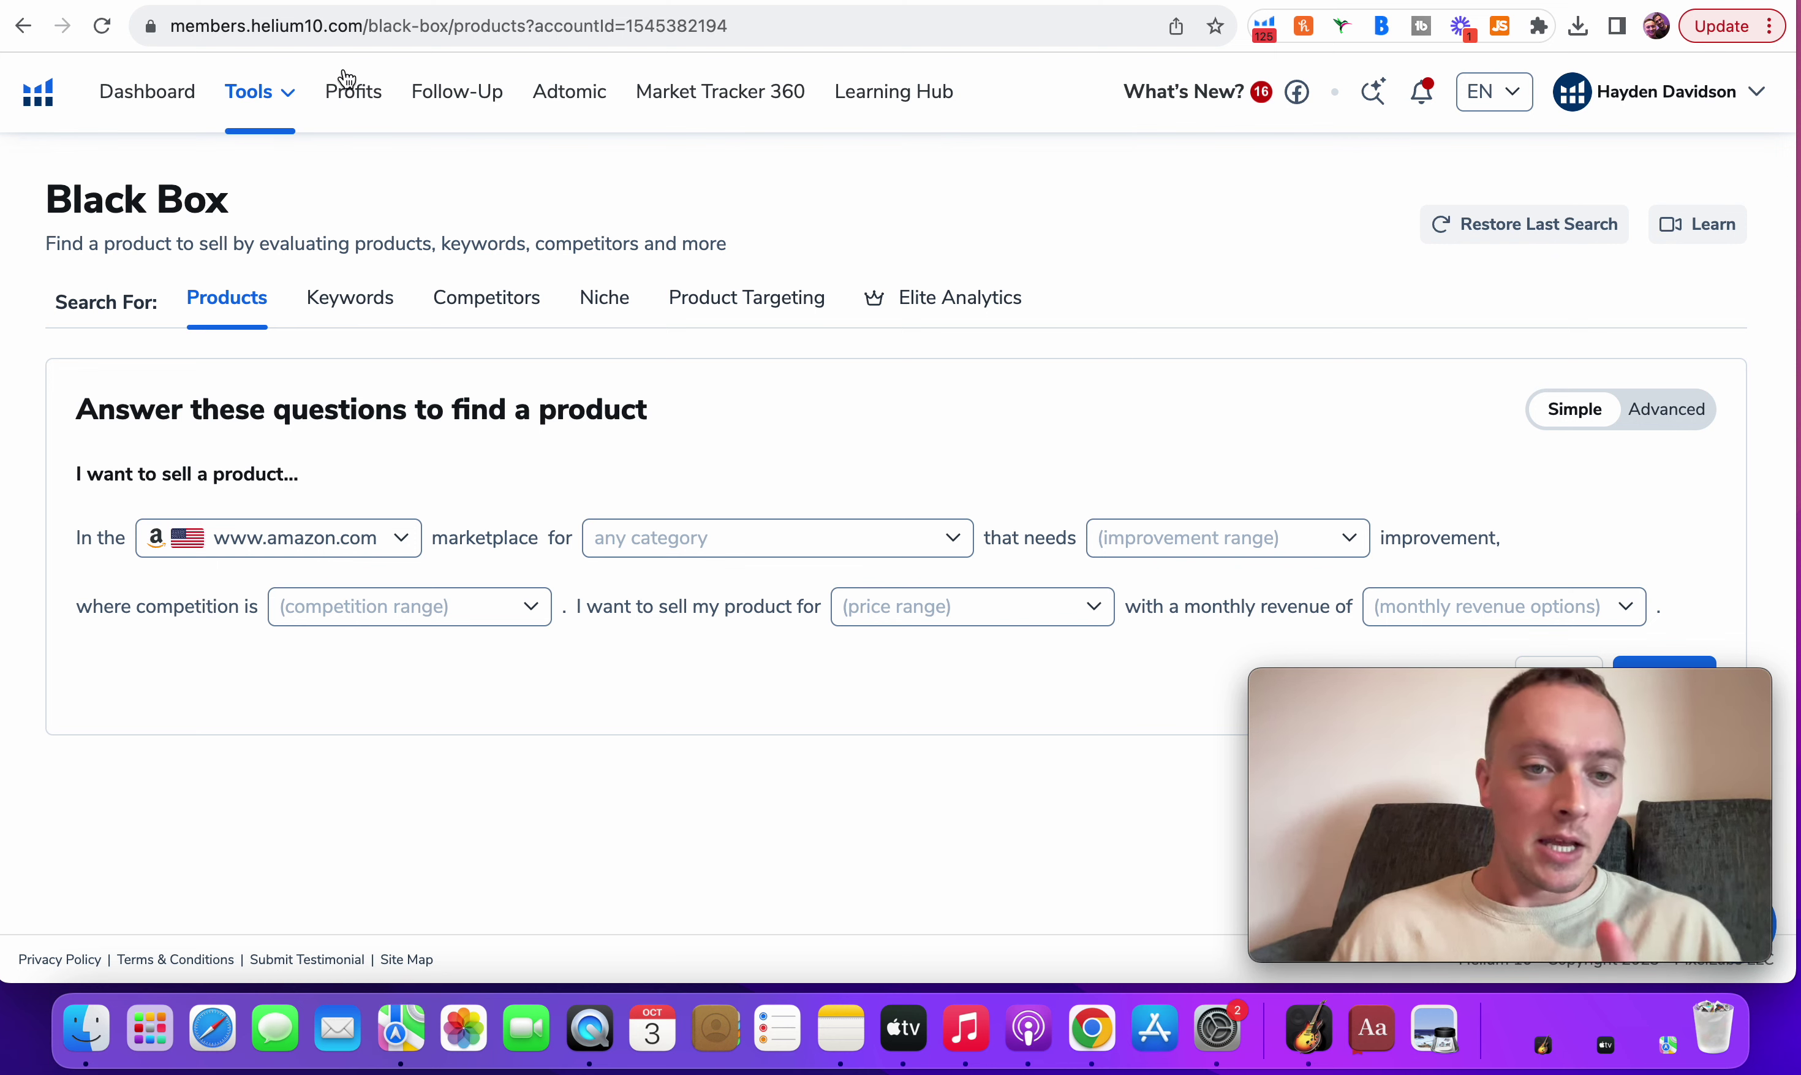
- Look over Helium 10's tool list and Jungle Scout's Toolbox, Product Research, Keywords and Marketing sections
mouse_move(279, 95)
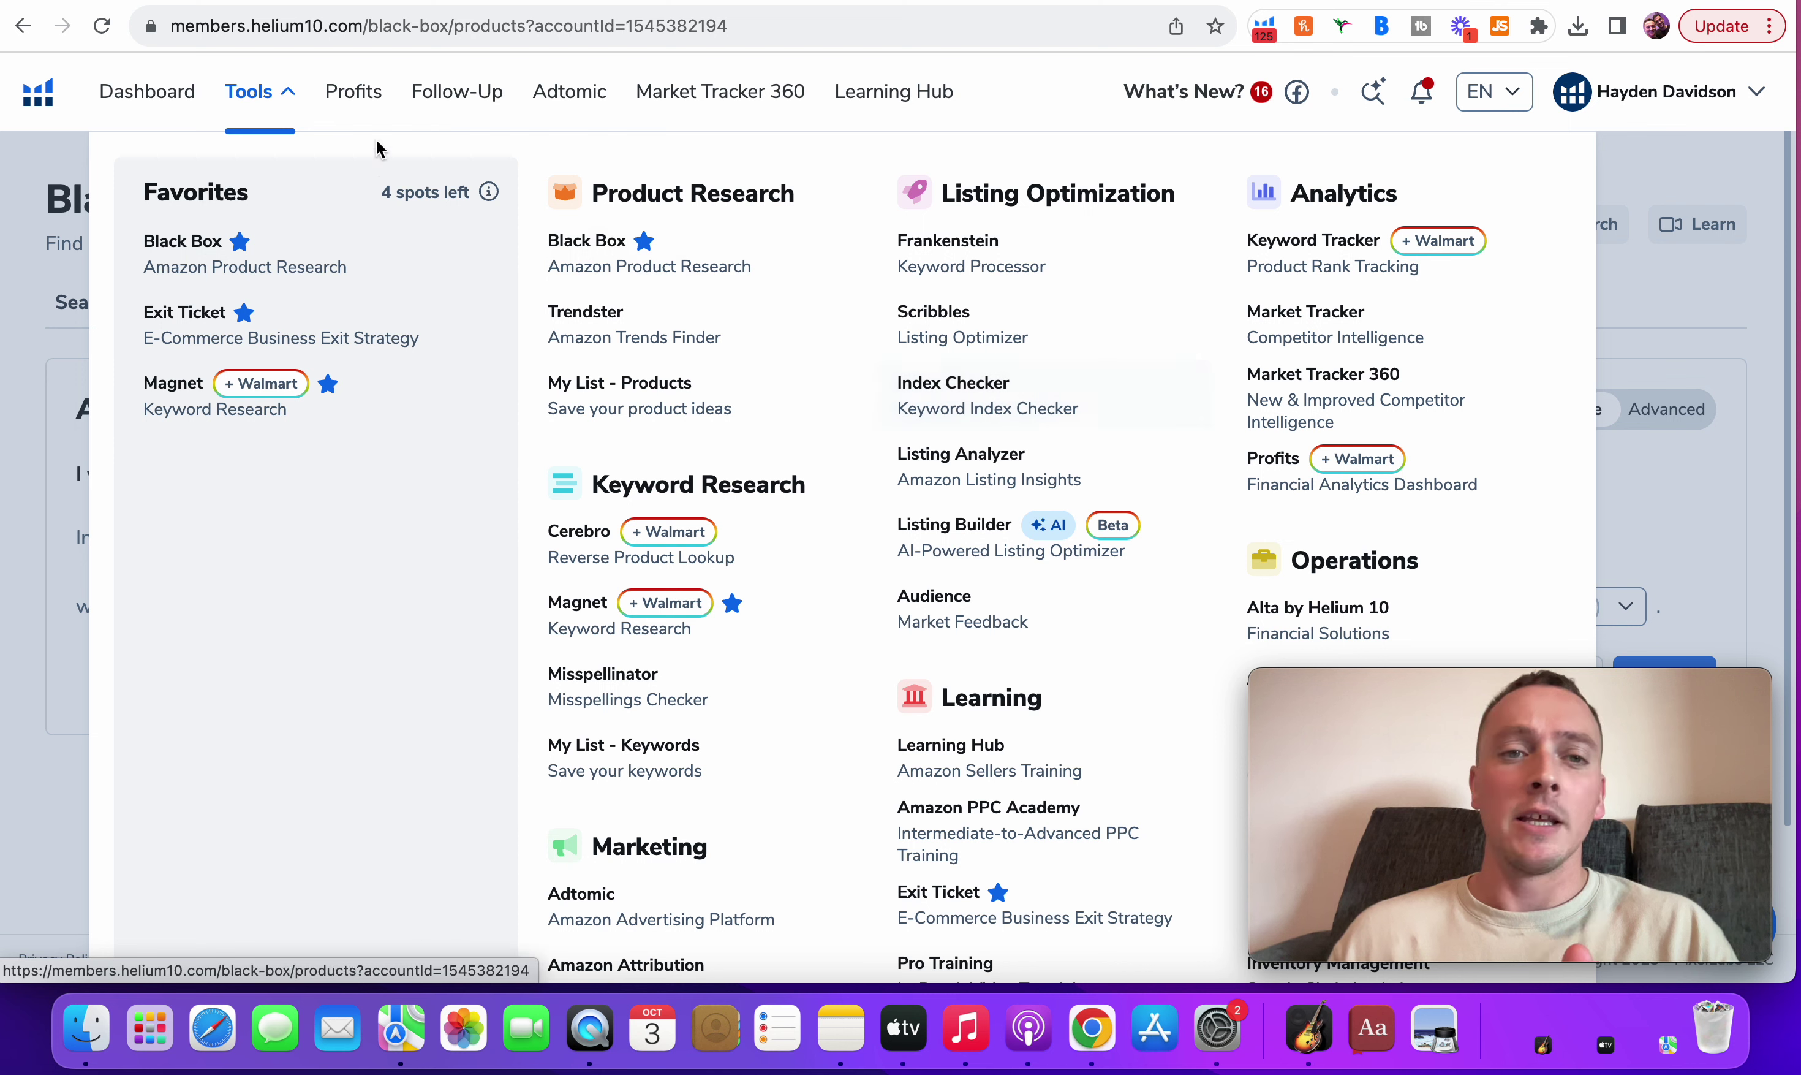
left_click(527, 1)
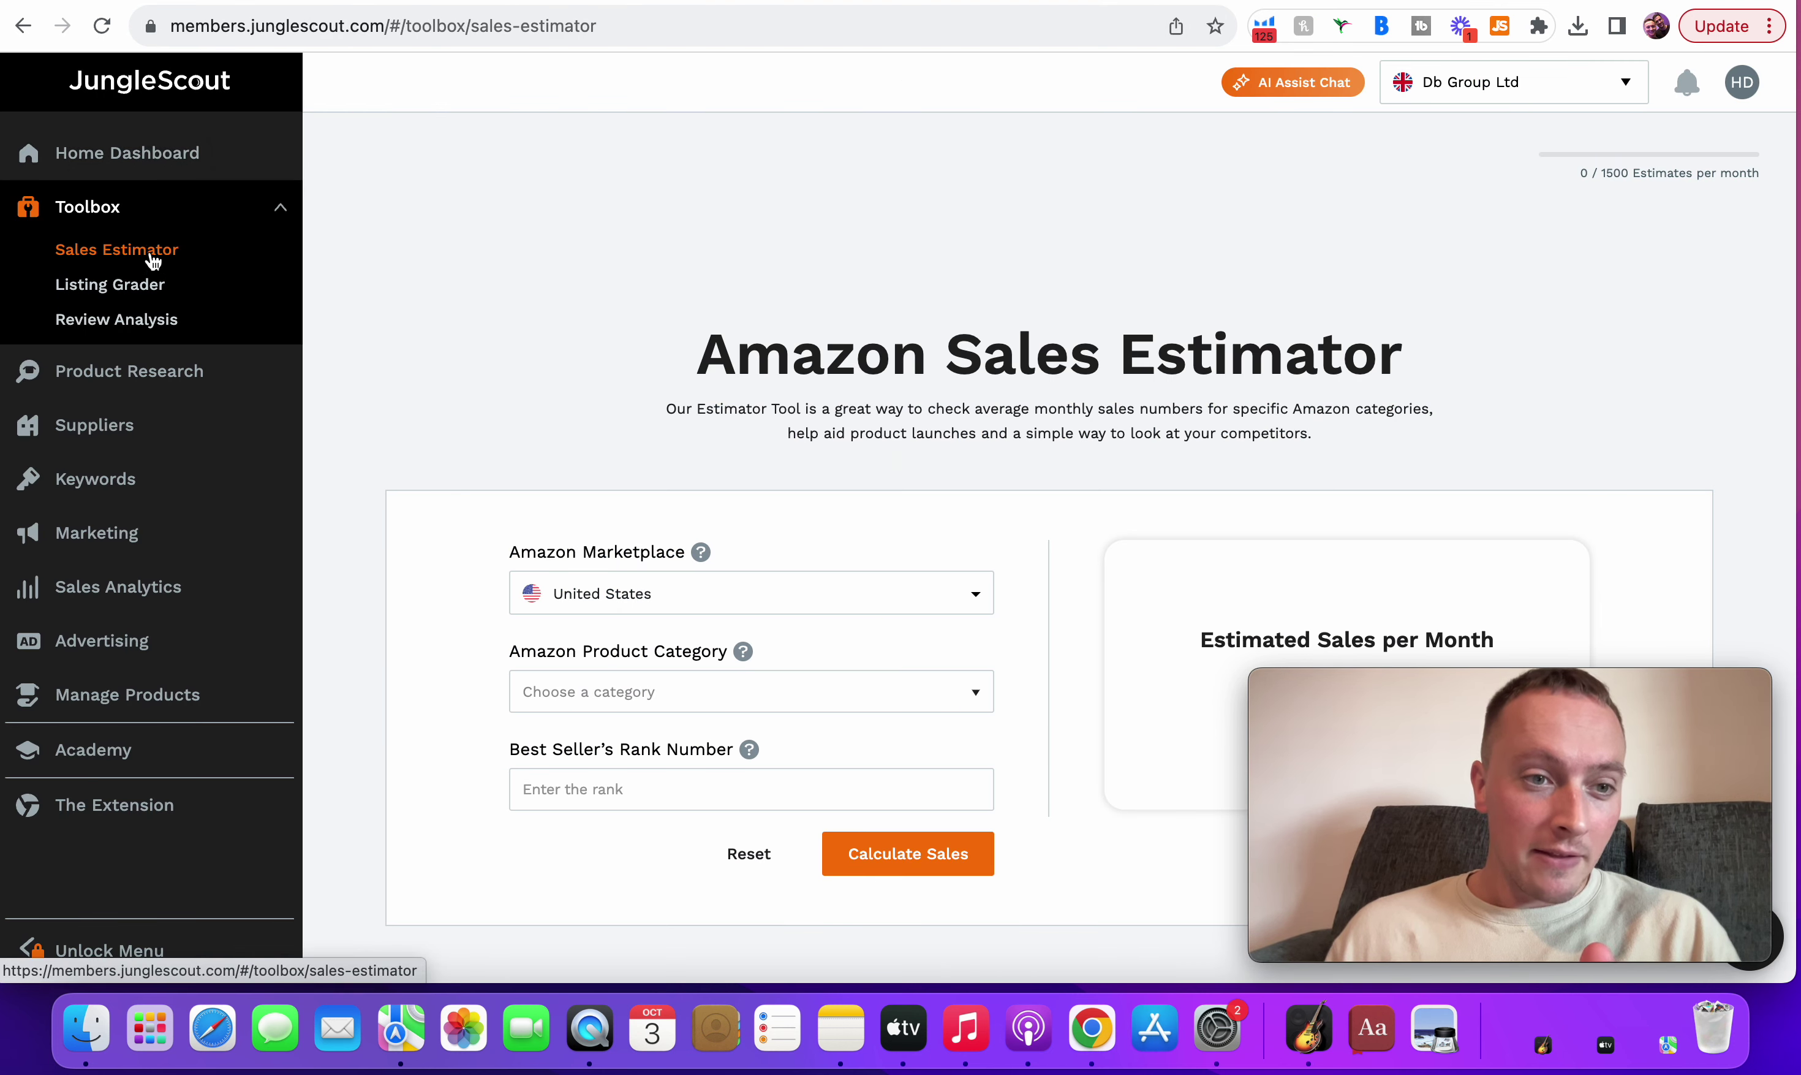
left_click(275, 208)
left_click(245, 209)
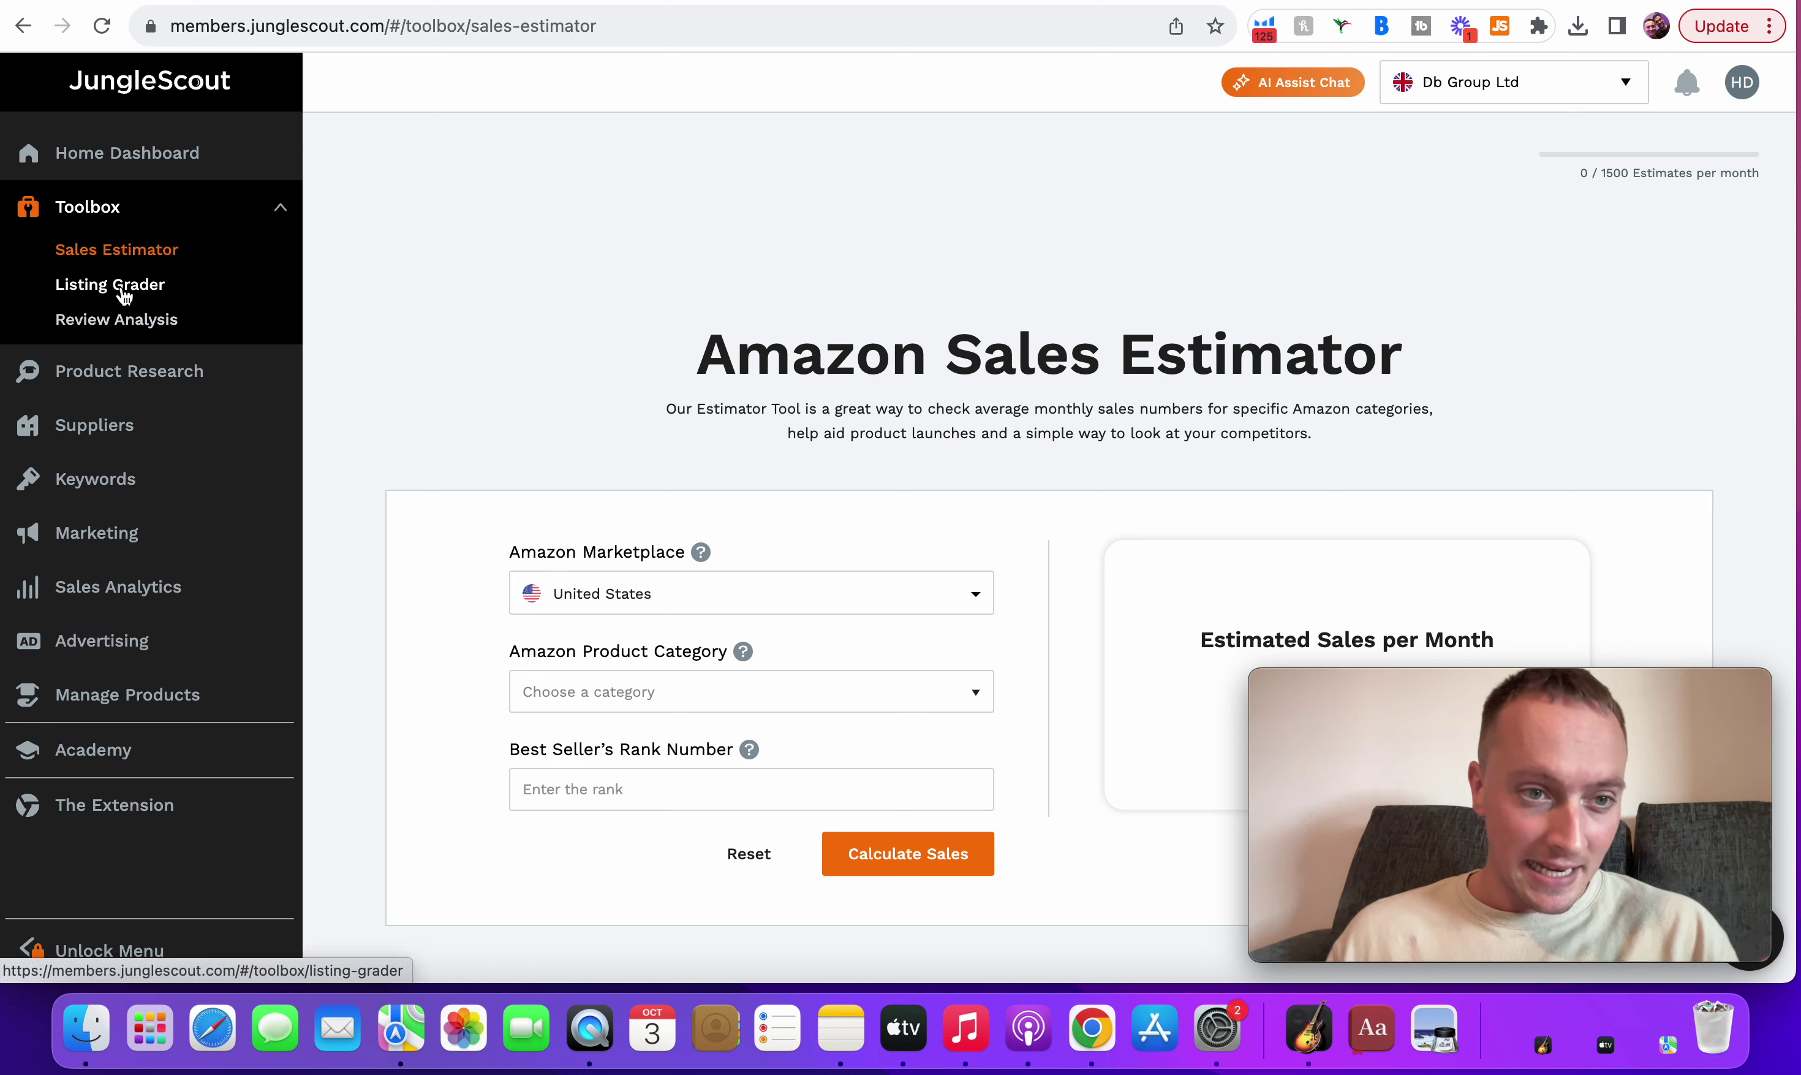
left_click(234, 374)
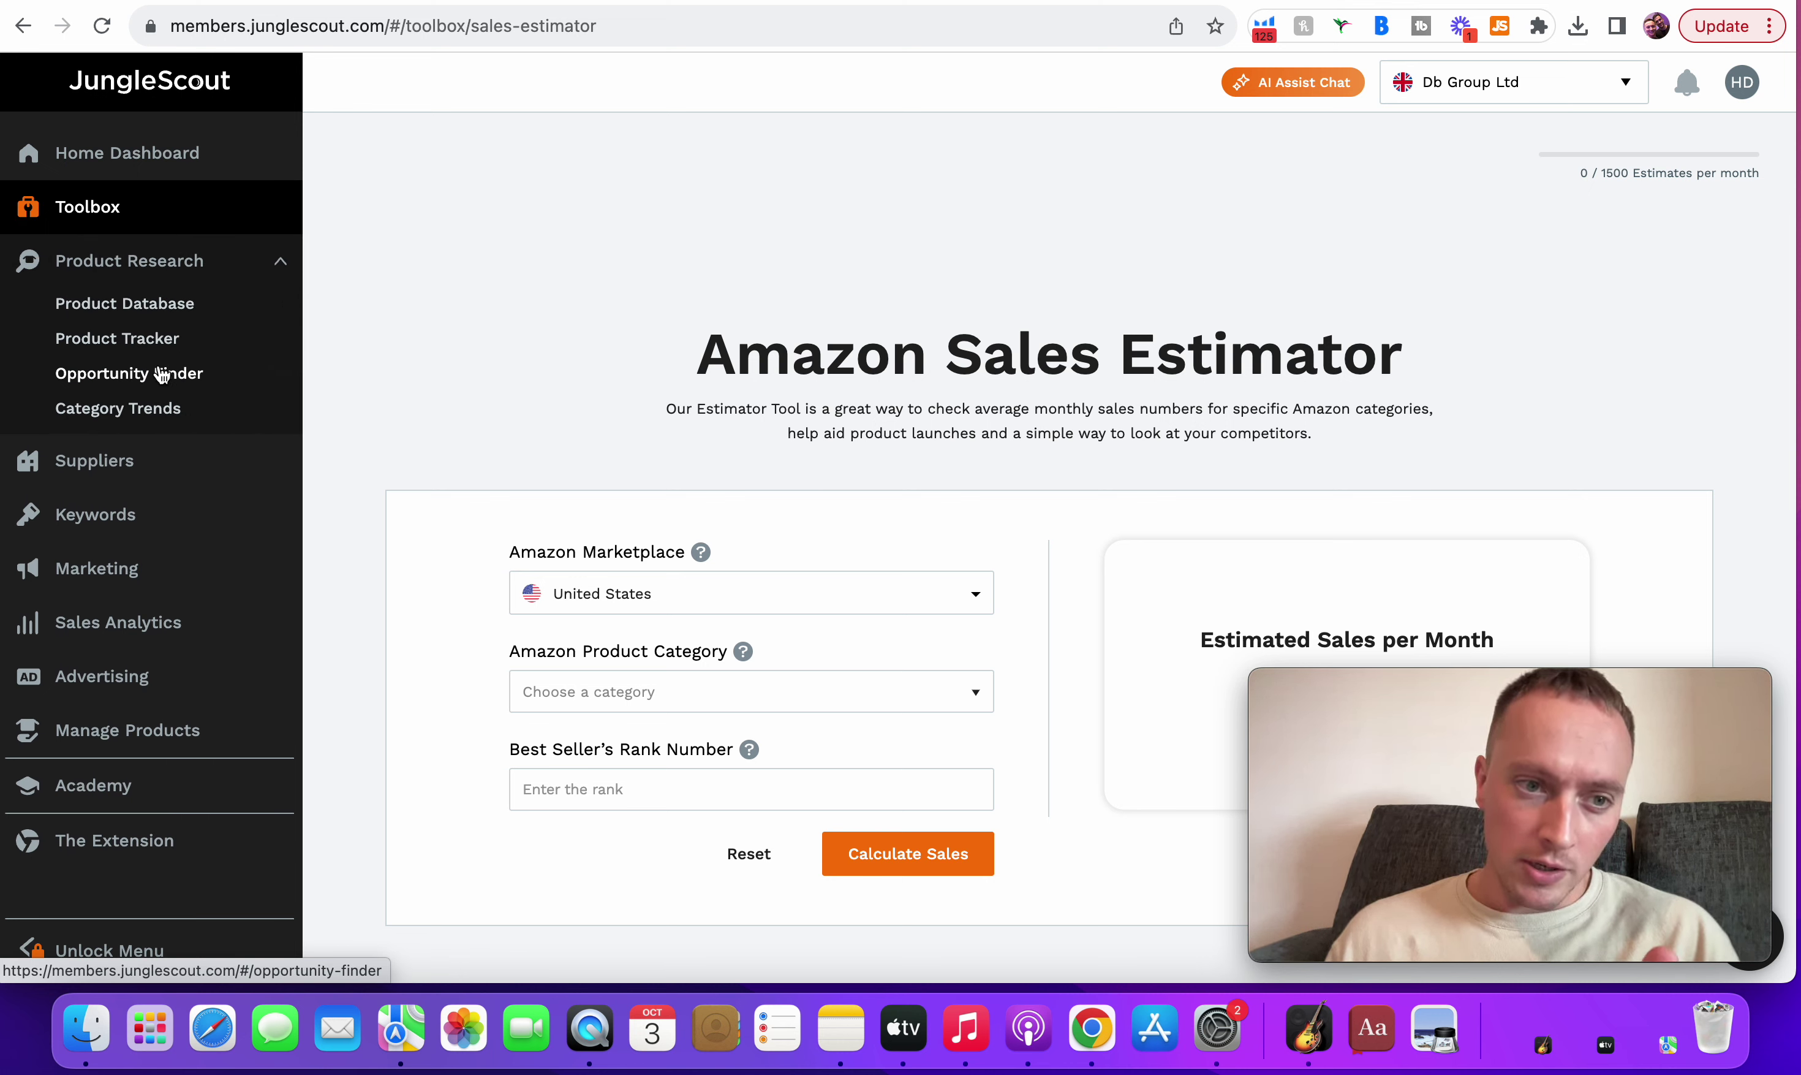
left_click(257, 264)
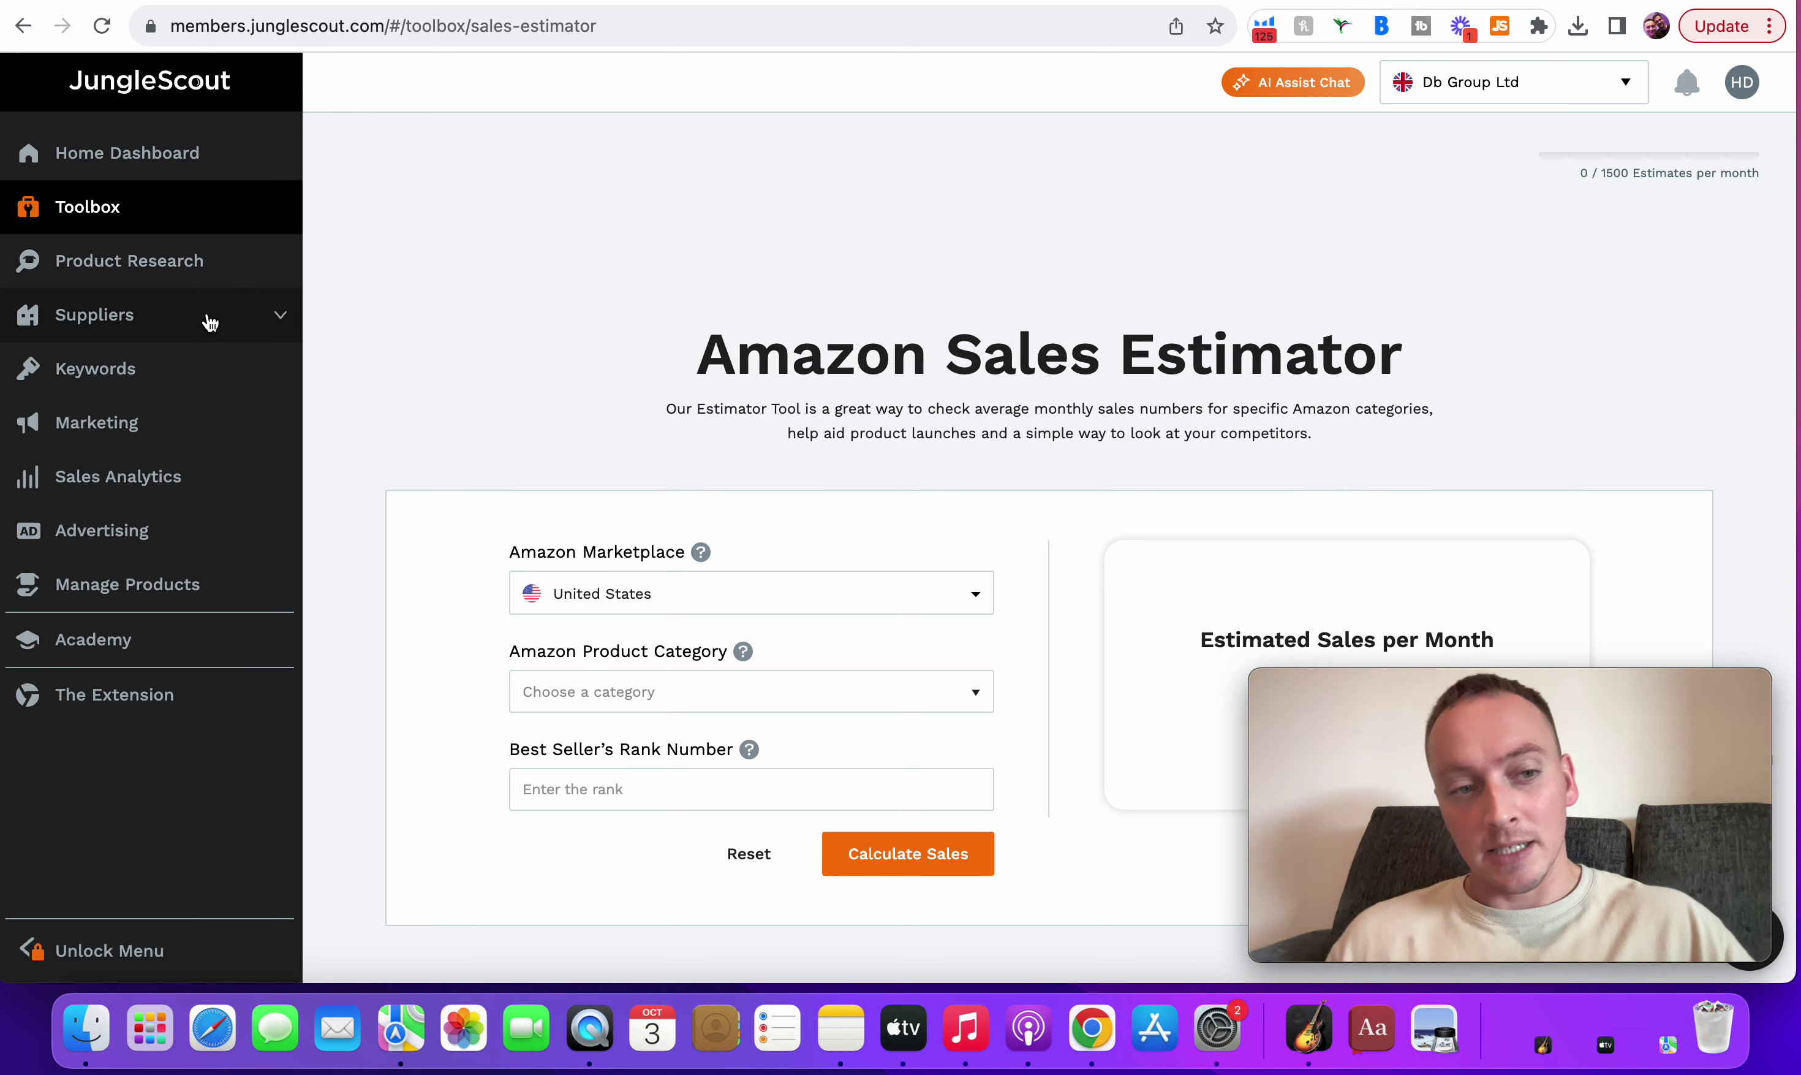
left_click(208, 370)
left_click(227, 383)
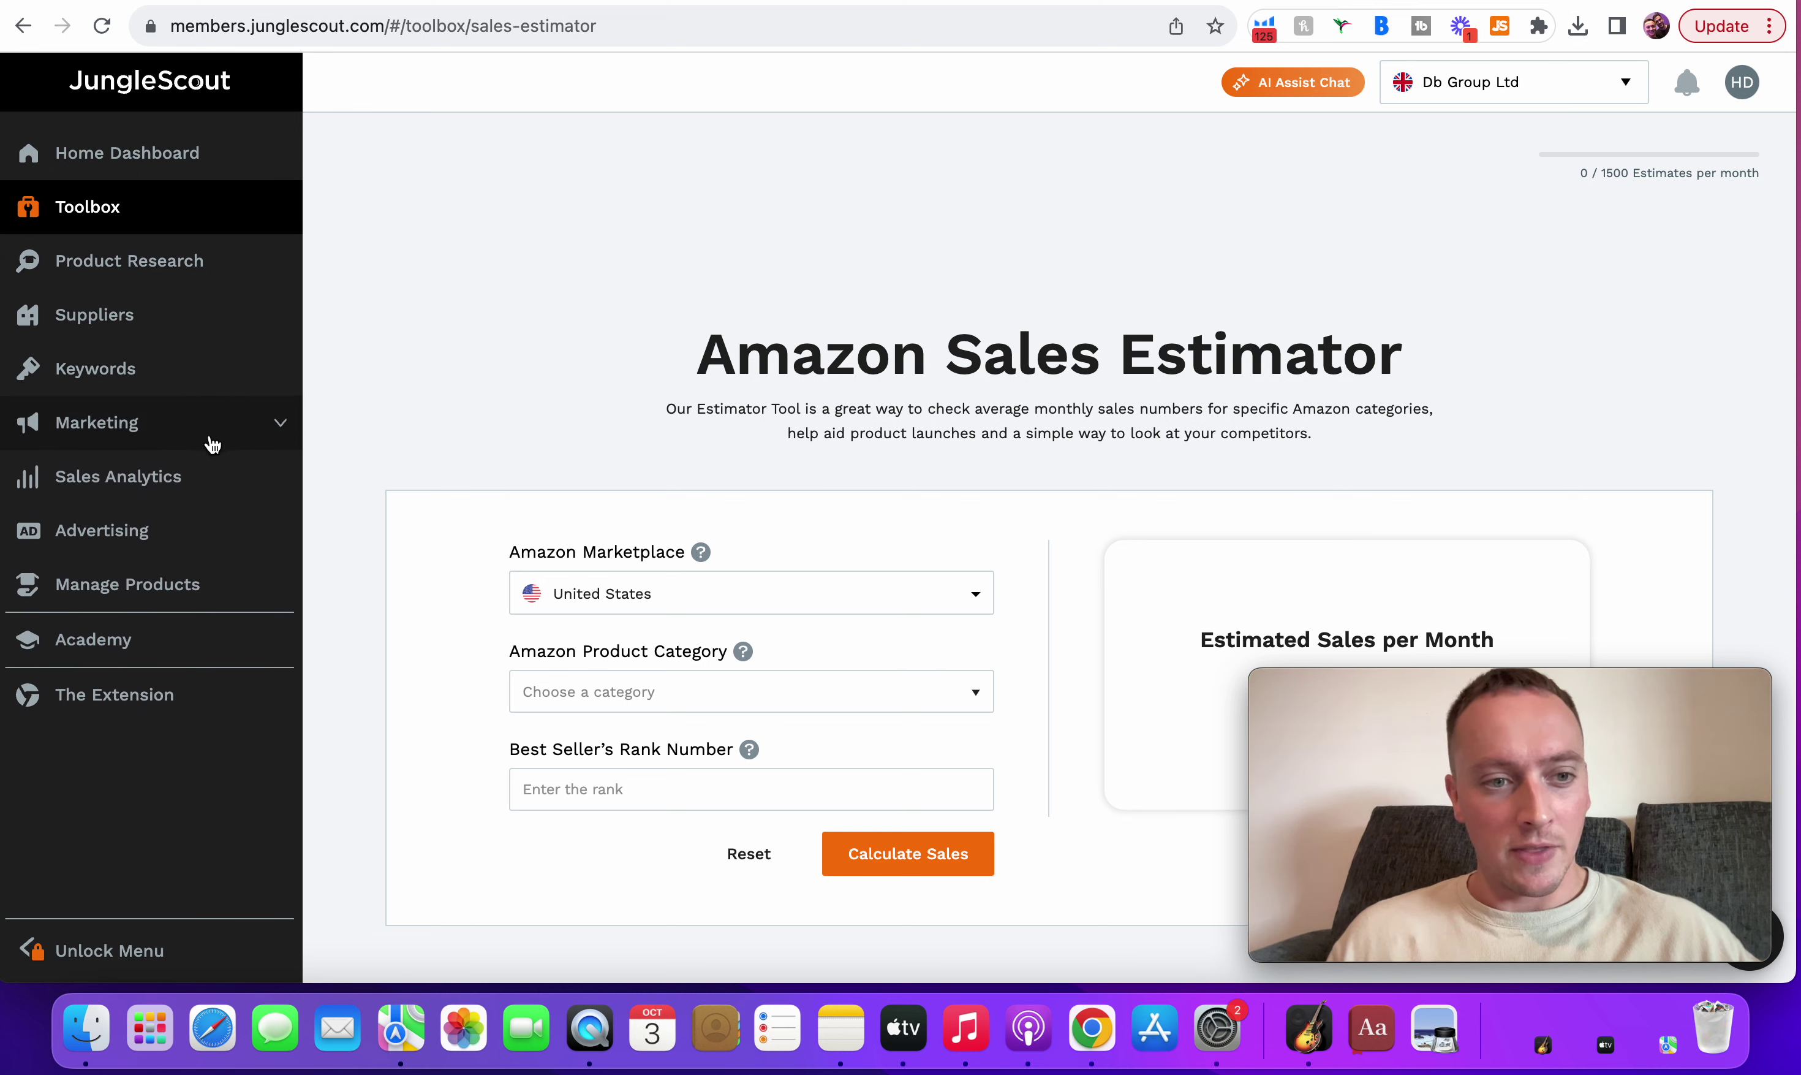
left_click(235, 430)
left_click(242, 439)
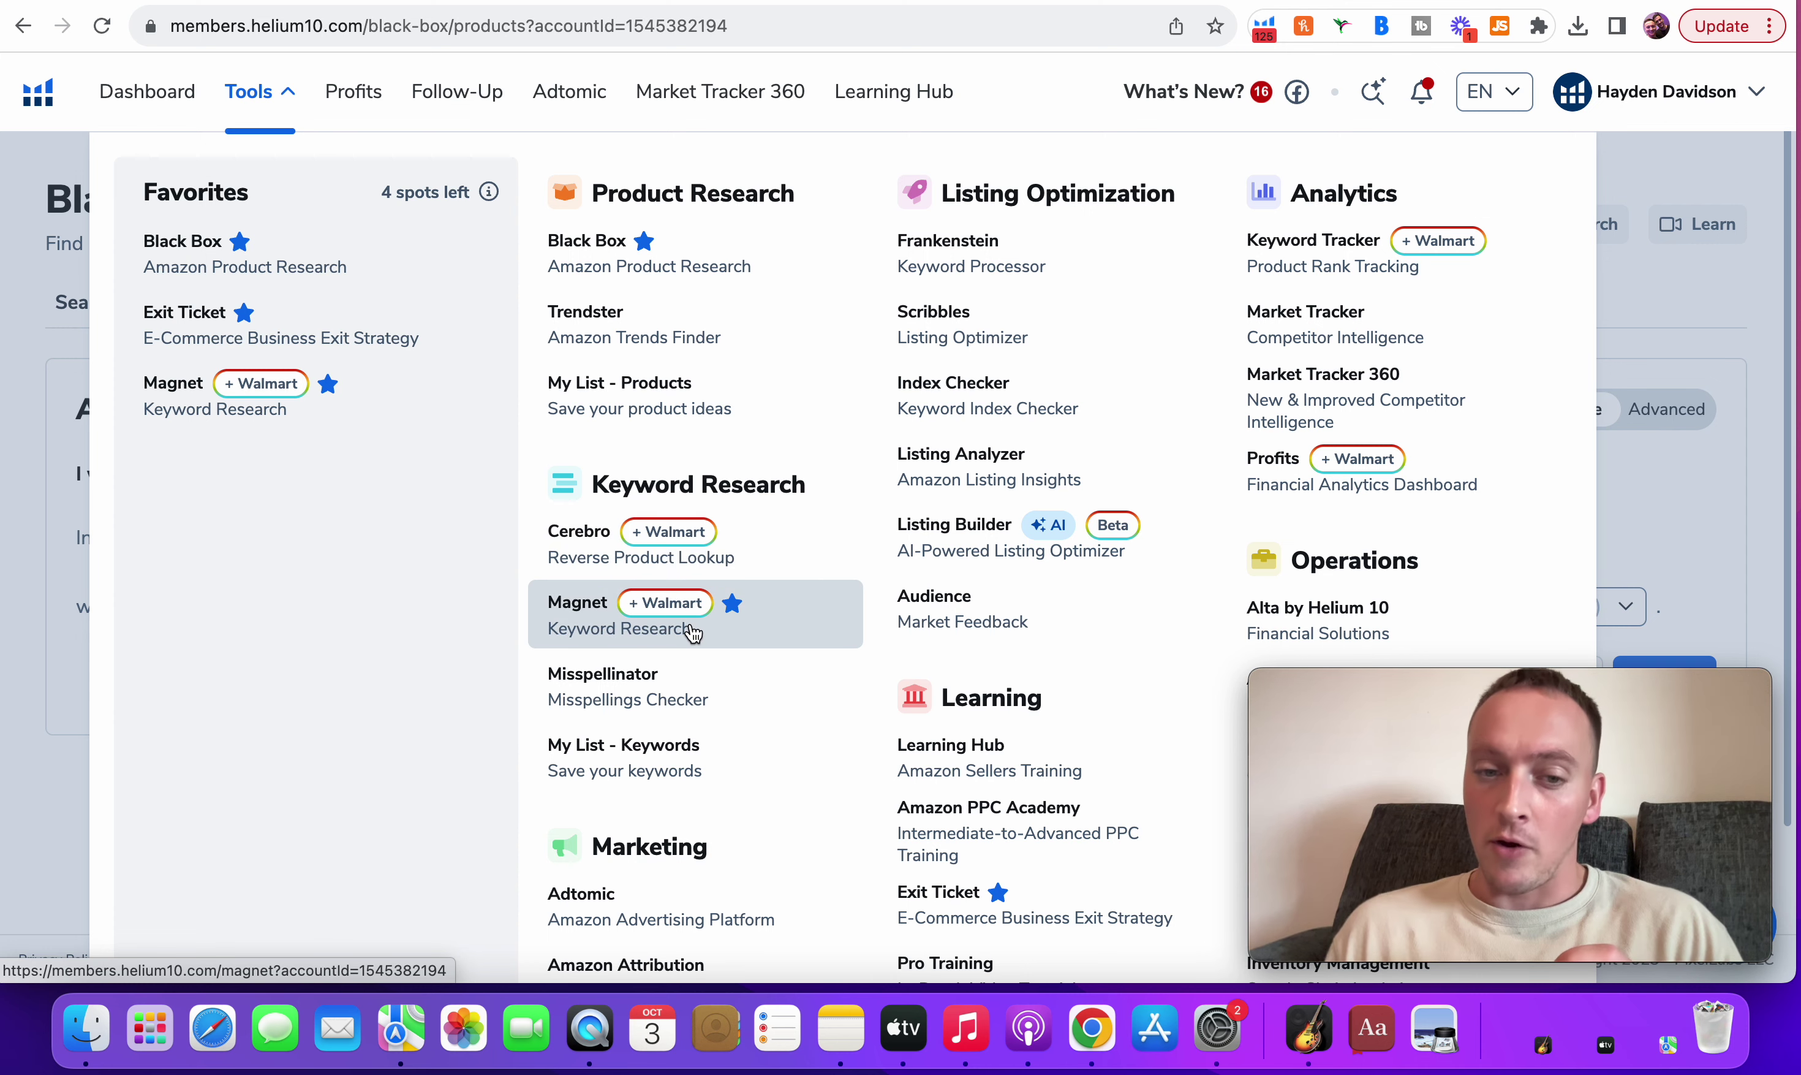
- Compare the rest of Helium 10's tool list with Jungle Scout's Product Research, Suppliers and Marketing sections
scroll(695, 841, "down", 2)
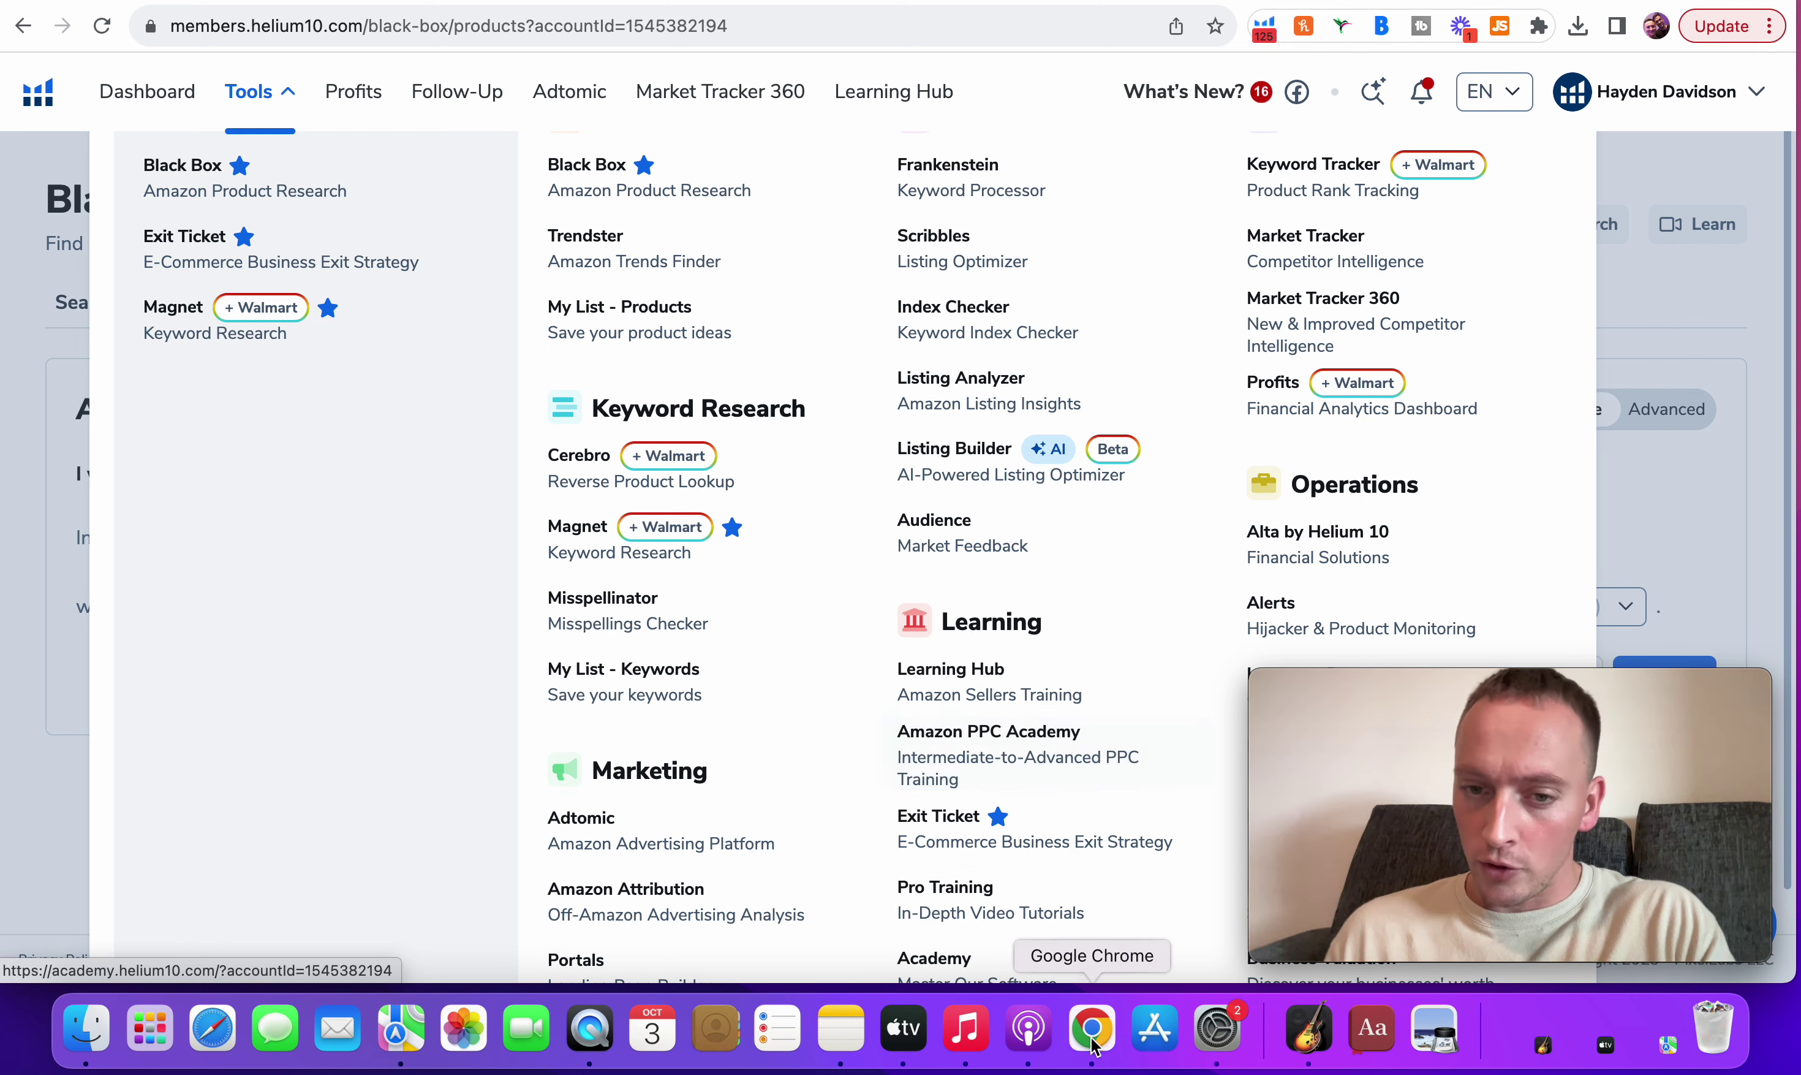
scroll(1067, 837, "up", 2)
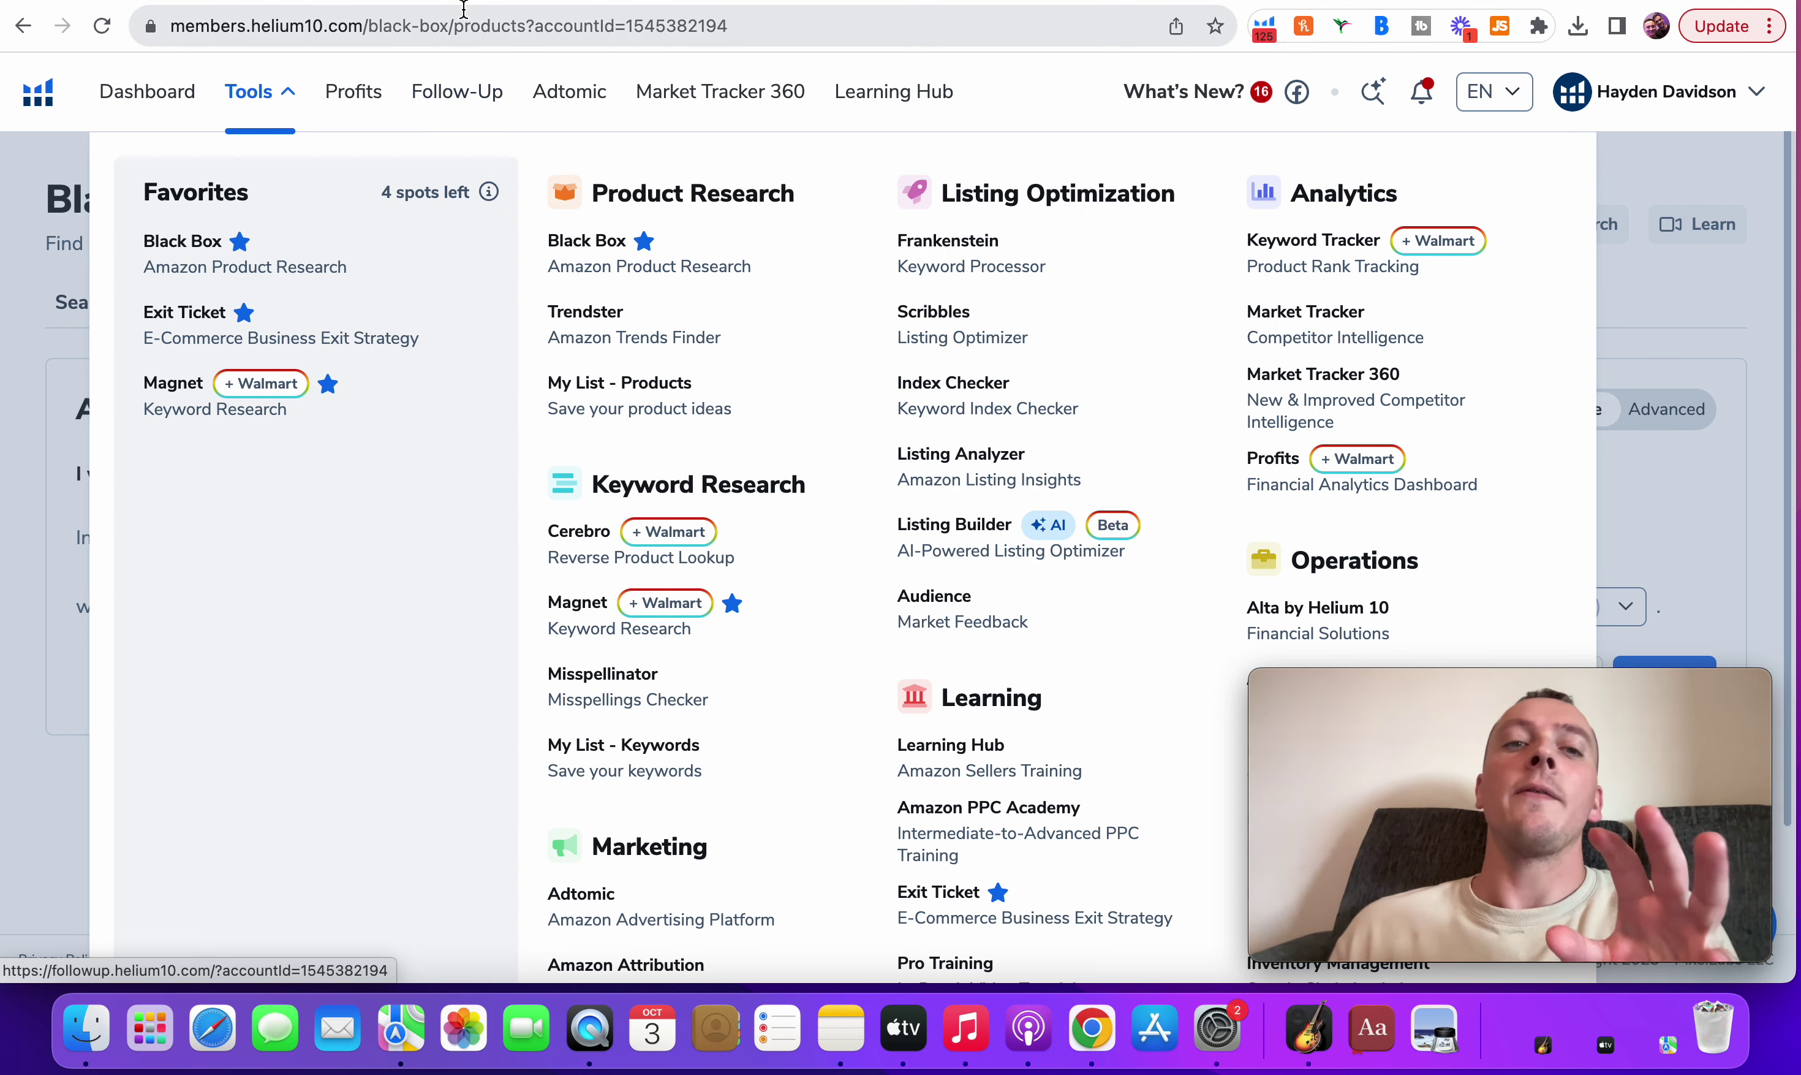
left_click(560, 3)
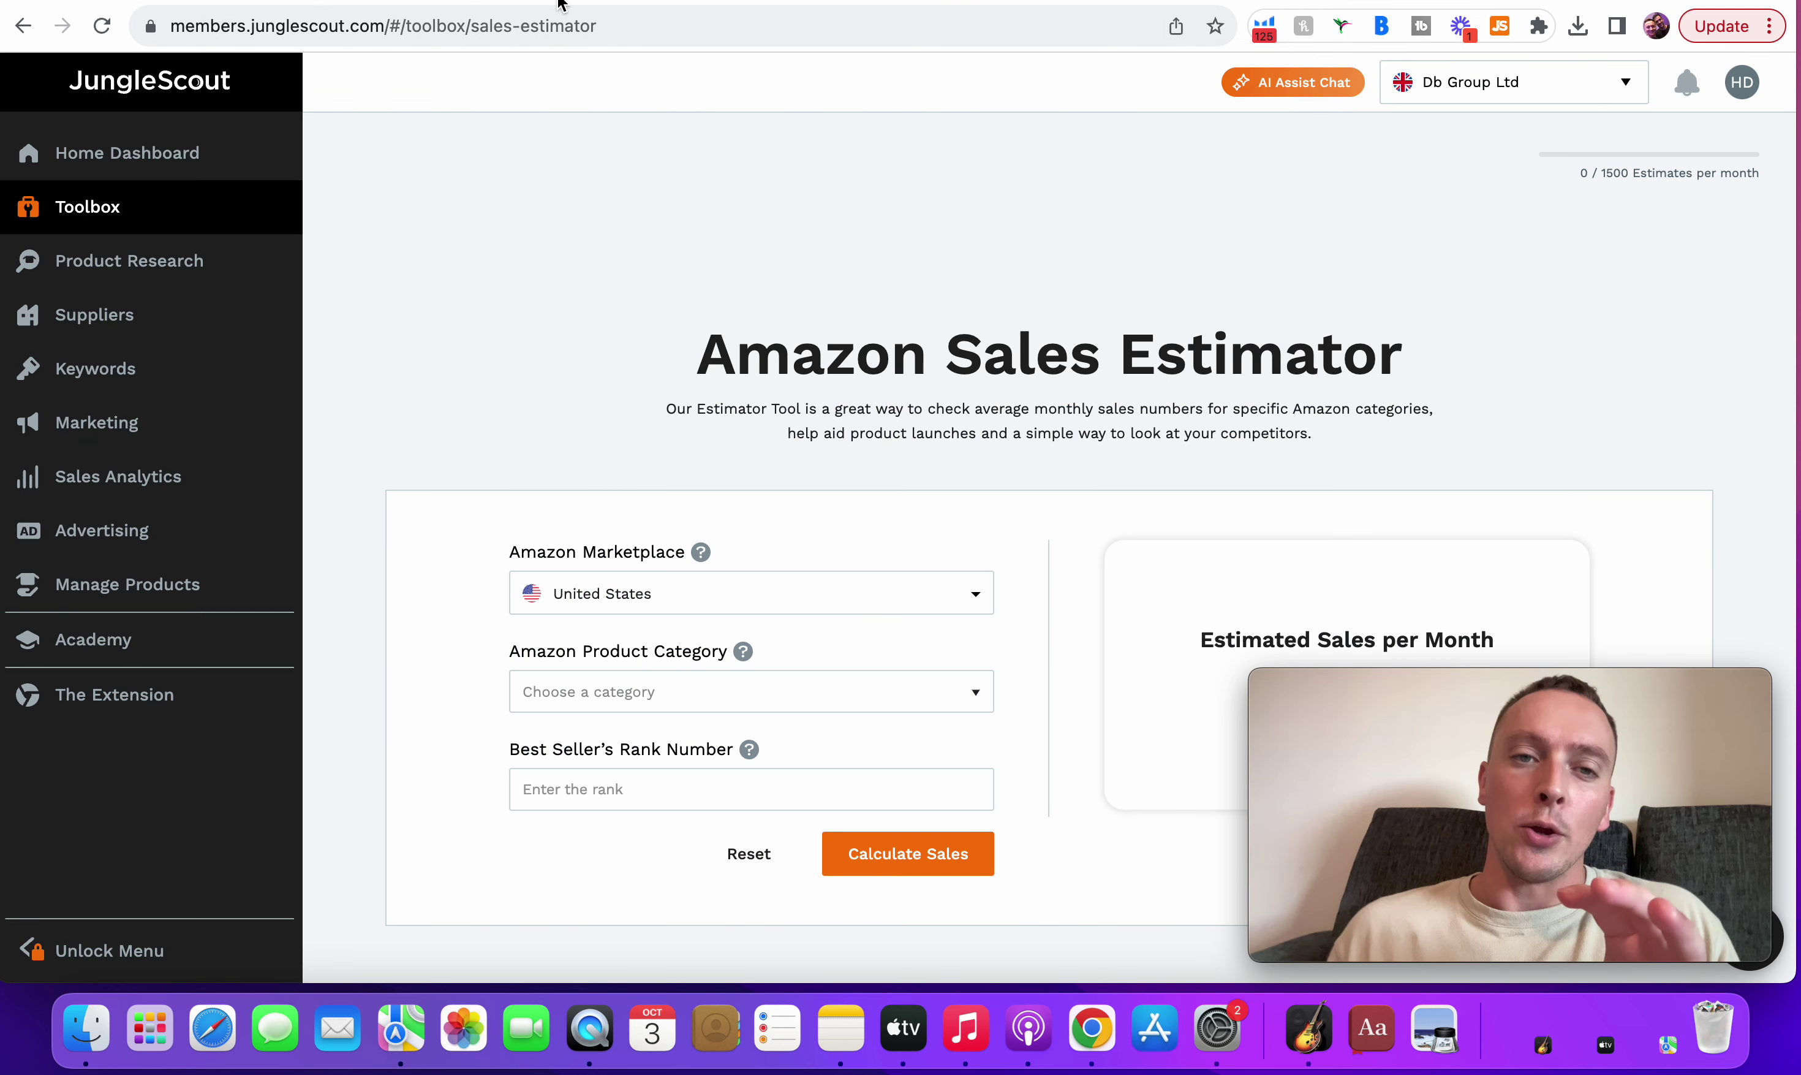
left_click(254, 272)
left_click(212, 461)
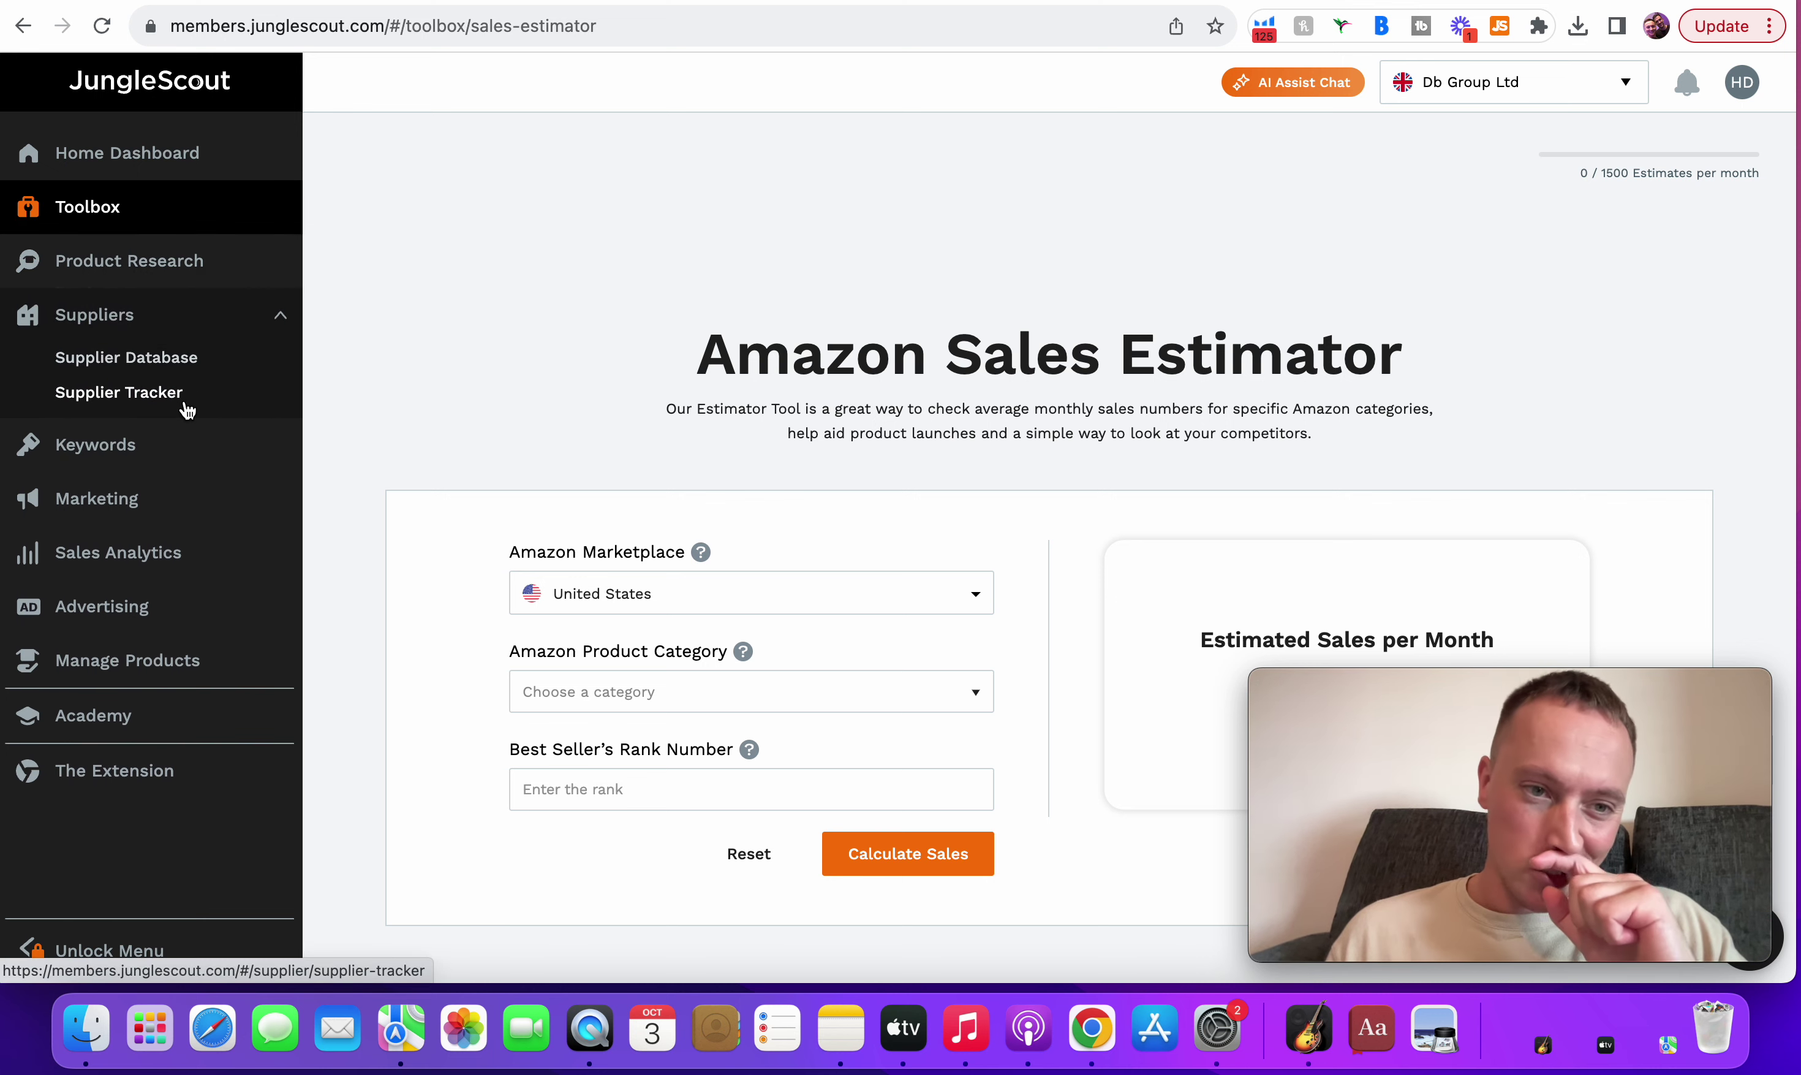
left_click(254, 316)
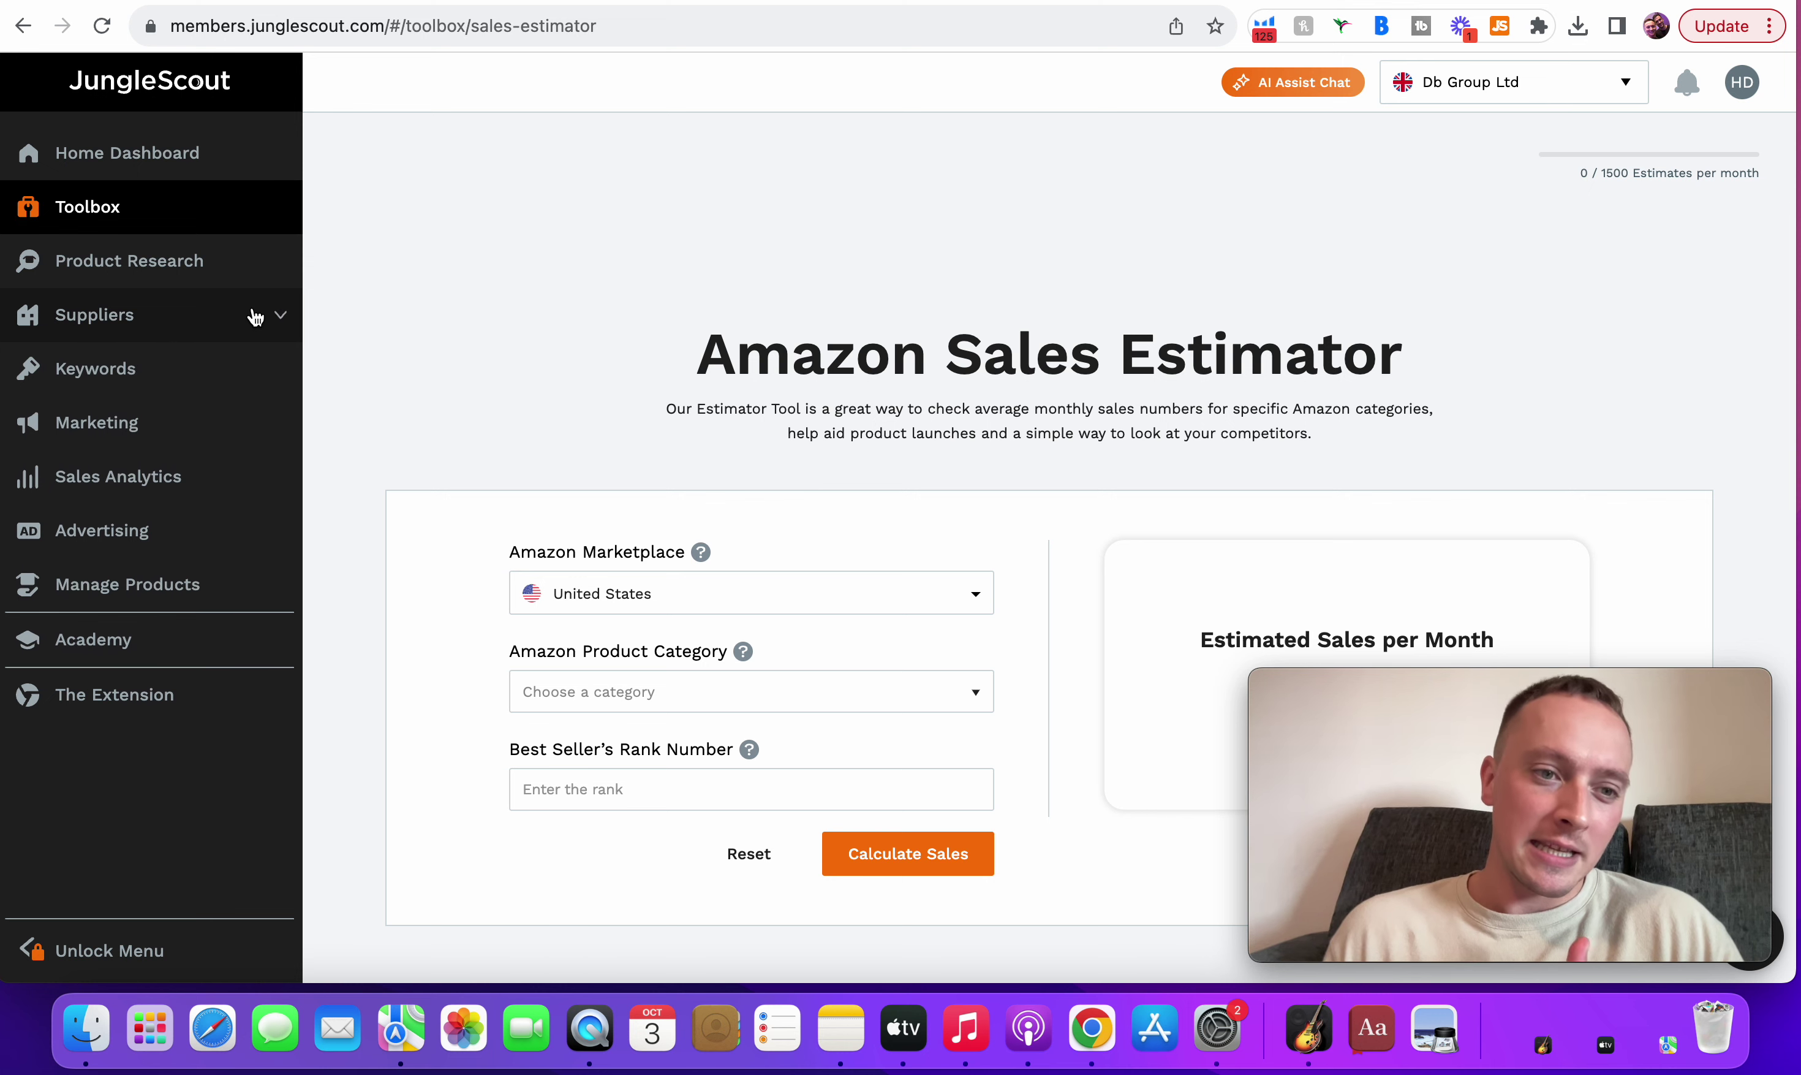
left_click(247, 426)
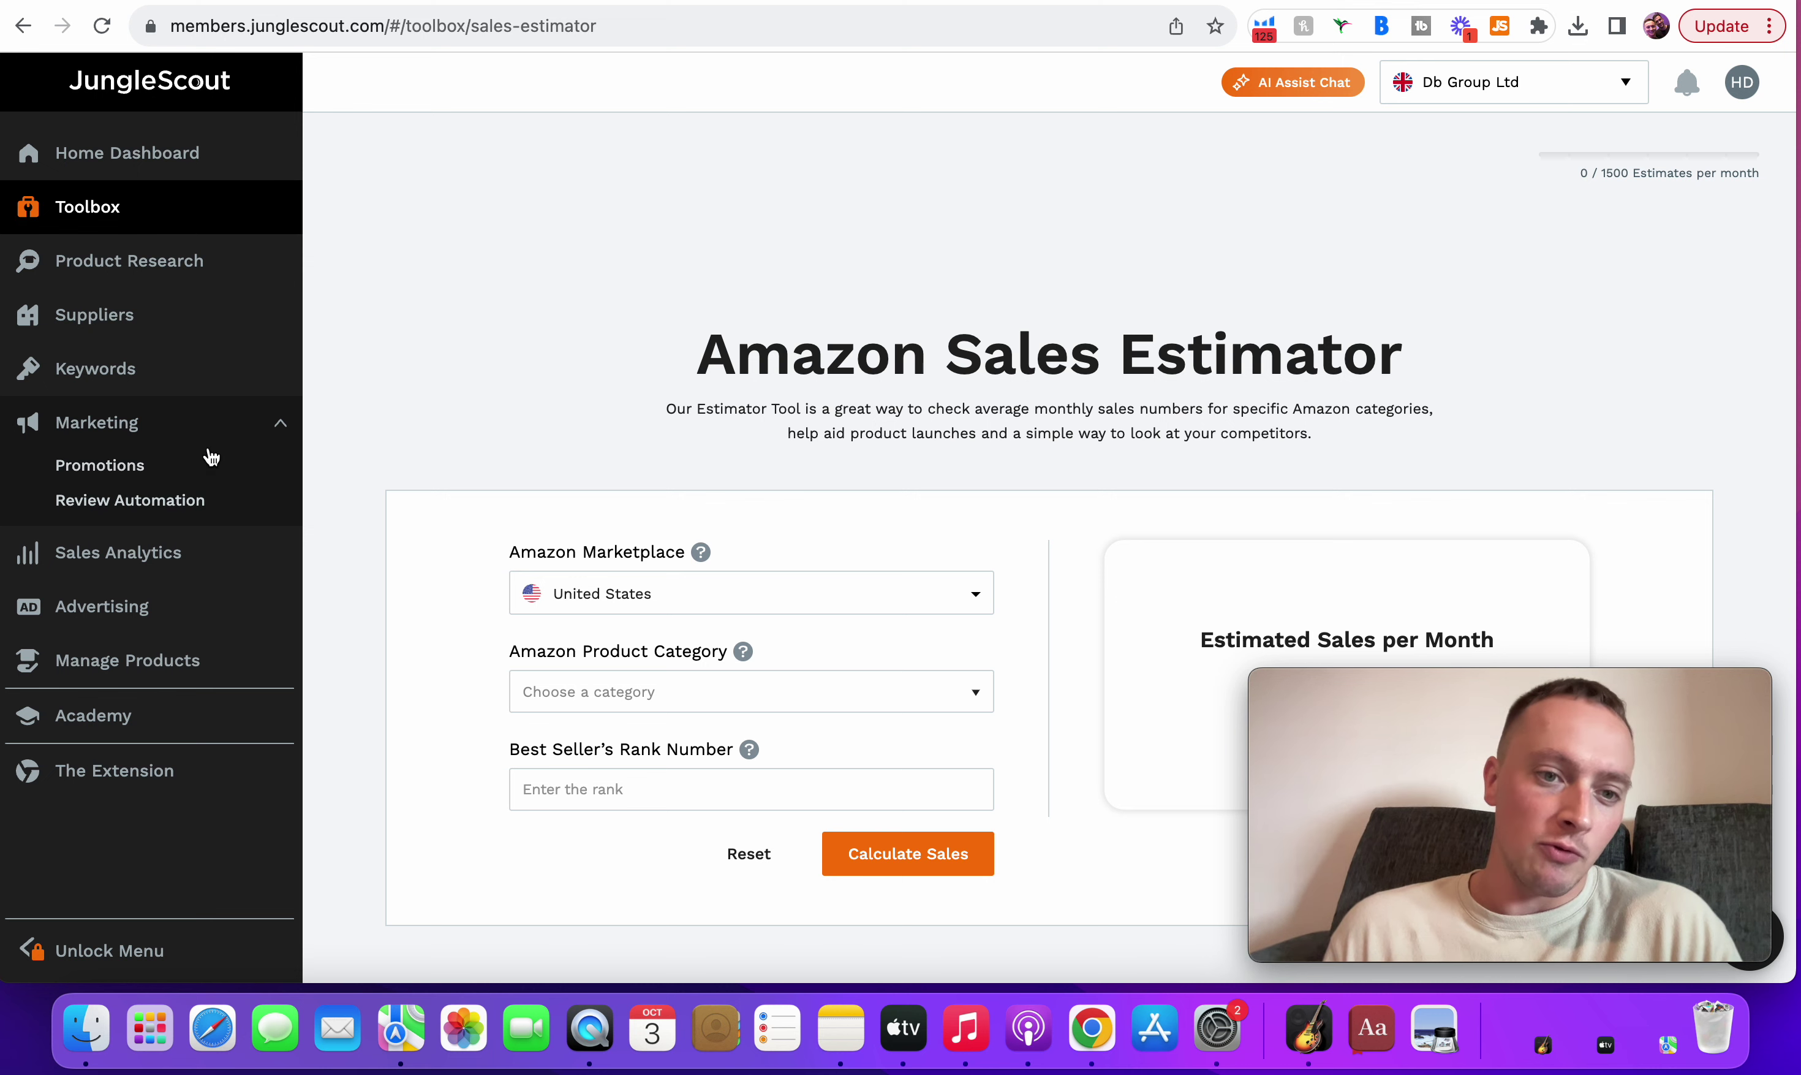
left_click(249, 434)
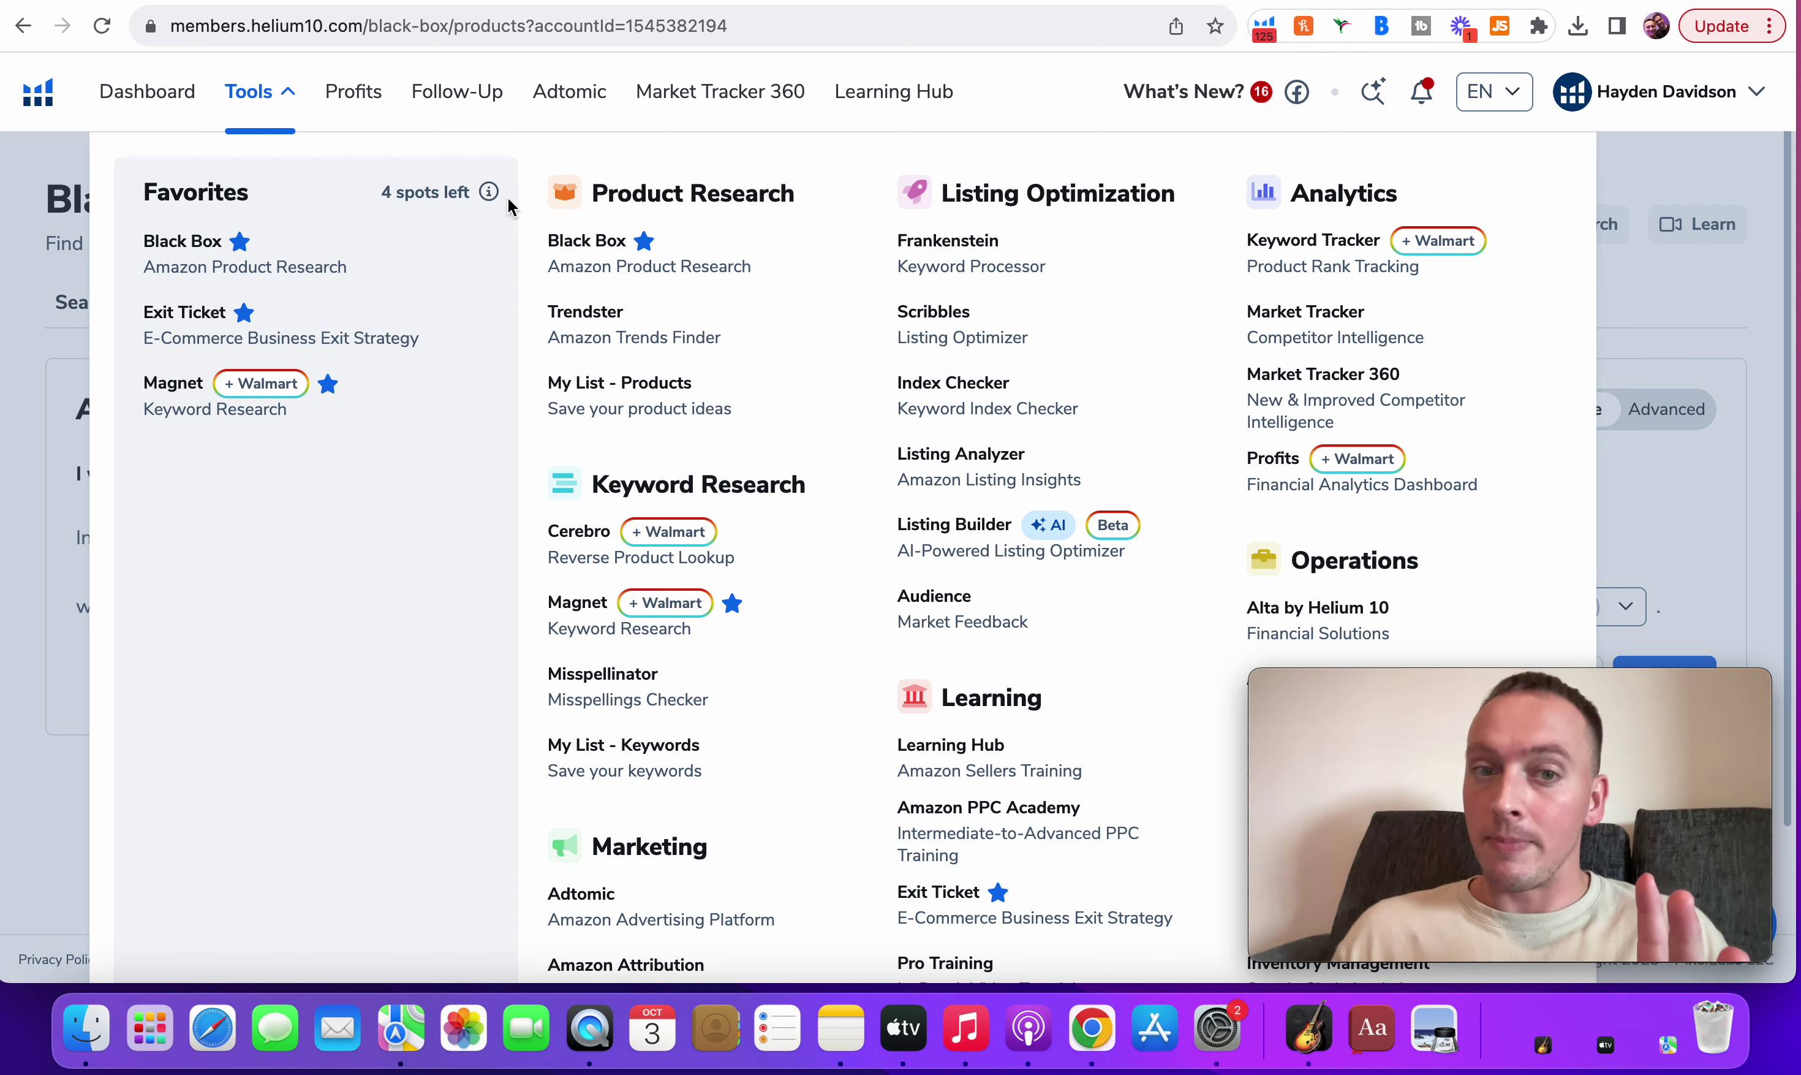
- Open Helium 10's Black Box product research tool and change its product search to Advanced mode
left_click(653, 282)
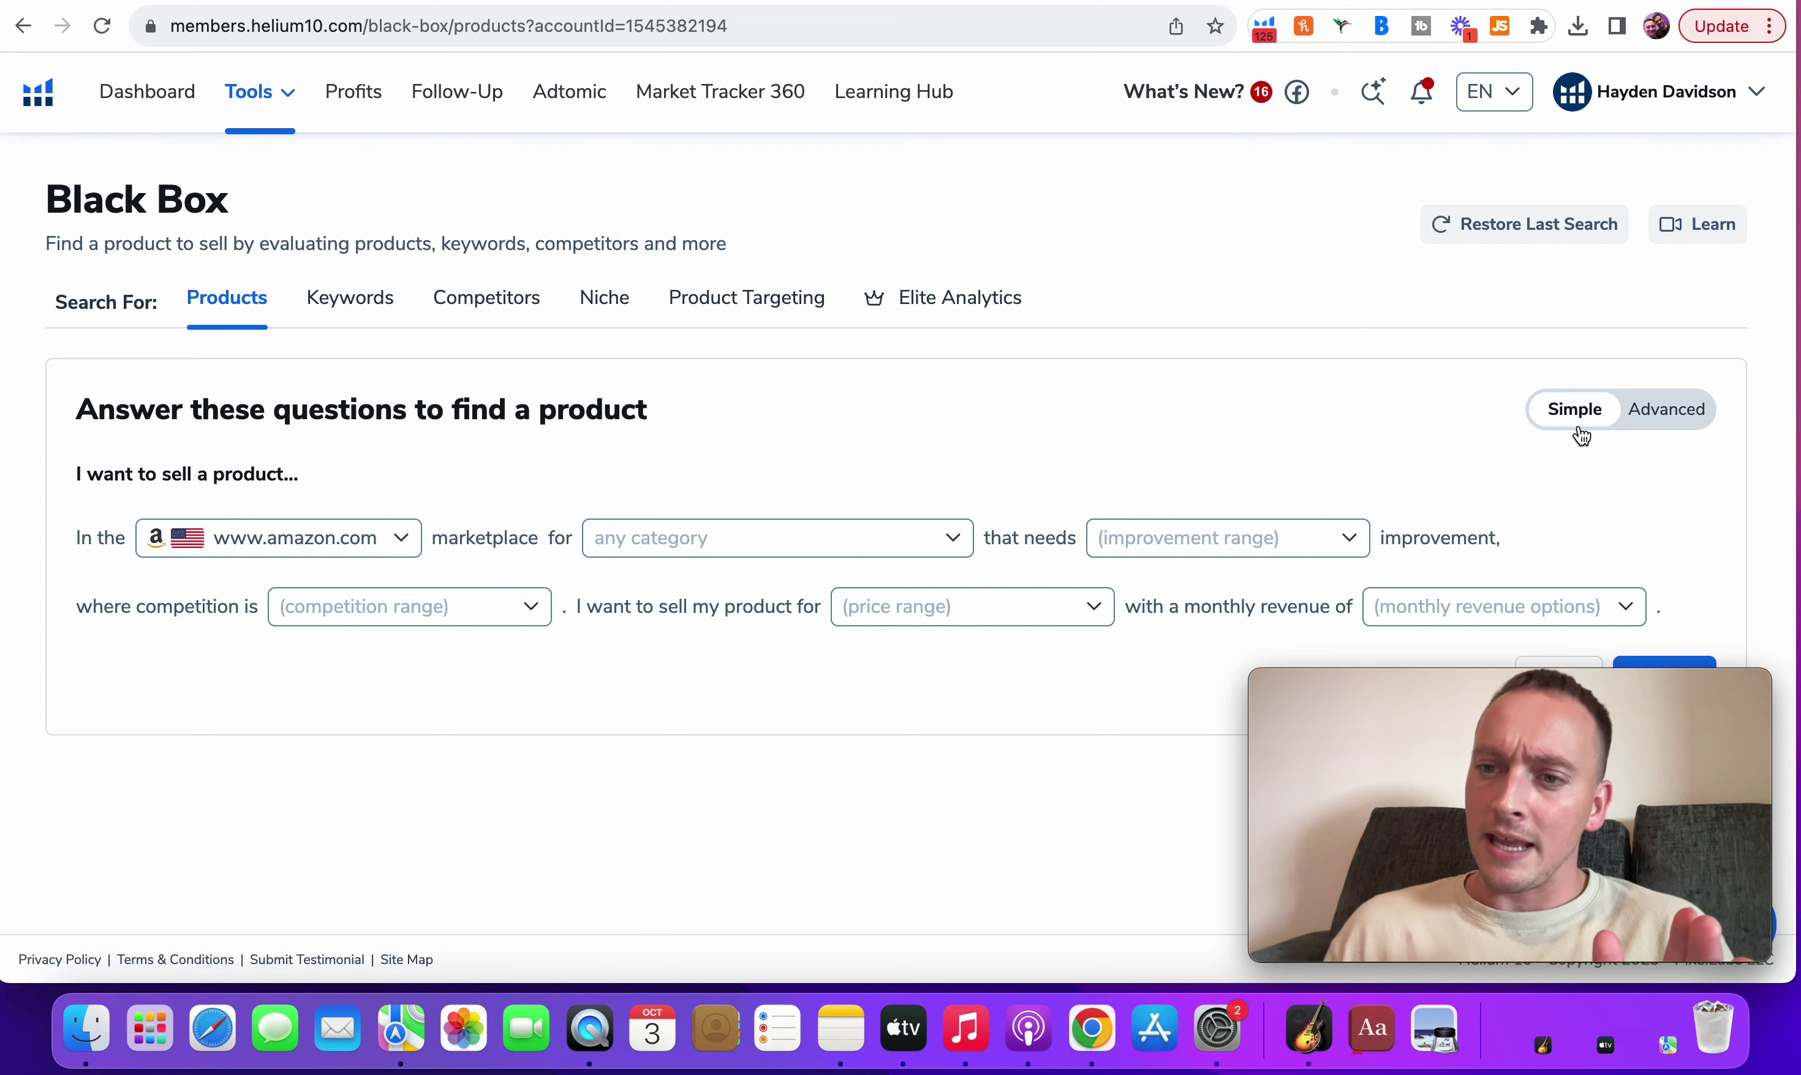
left_click(1654, 413)
scroll(1234, 460, "down", 1)
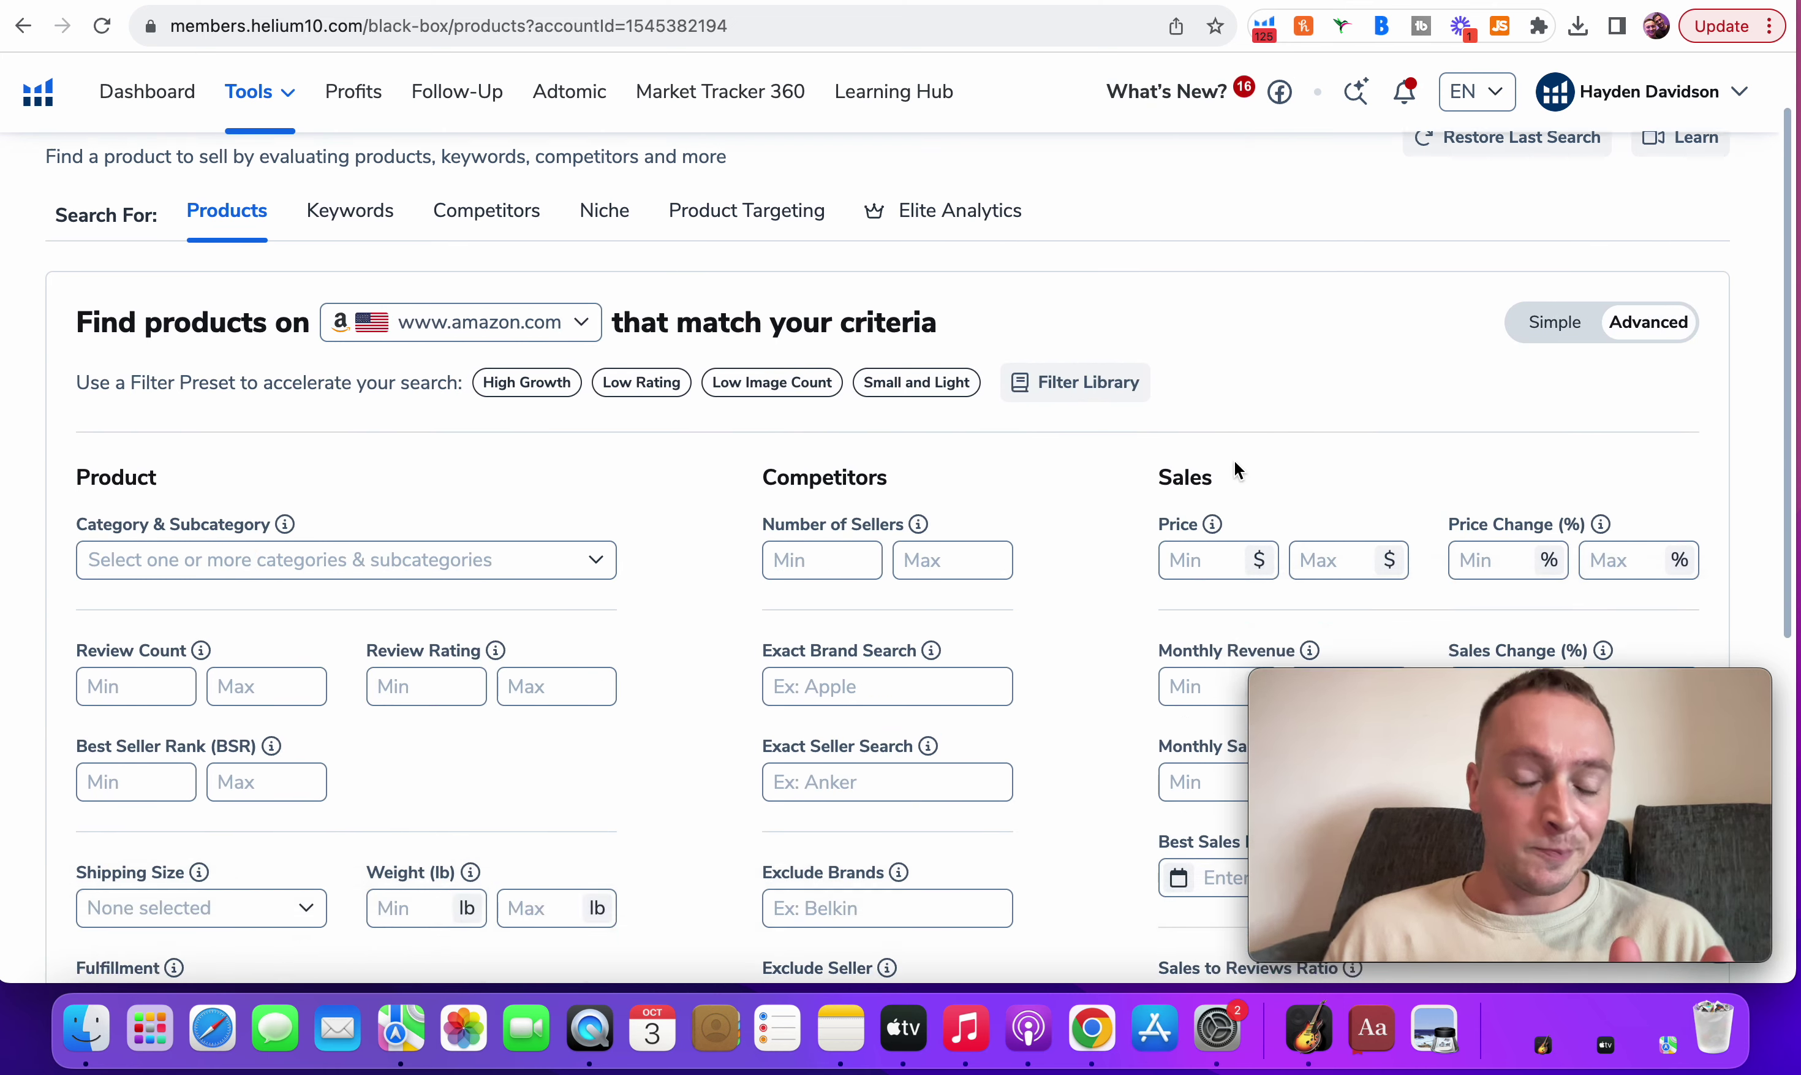
scroll(1234, 460, "down", 2)
scroll(1234, 460, "up", 3)
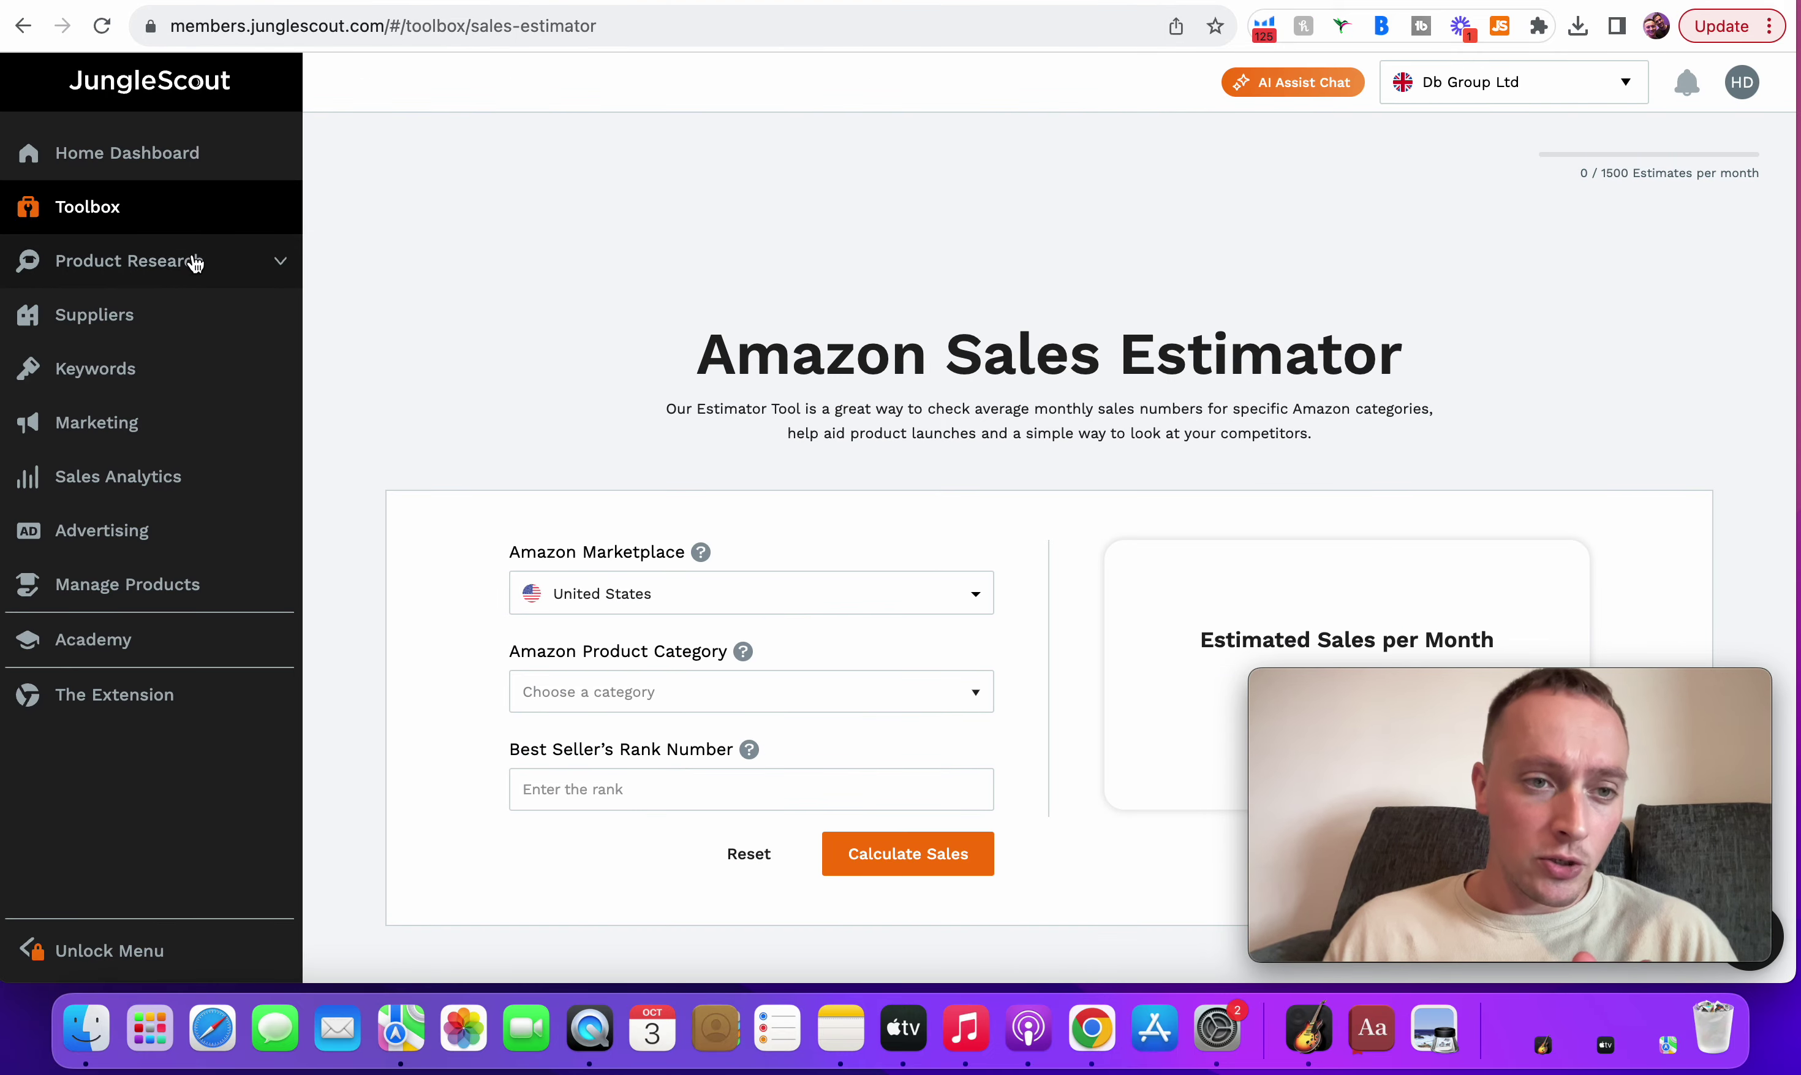
- Switch to Jungle Scout and open the Product Database from its Product Research tools
left_click(231, 265)
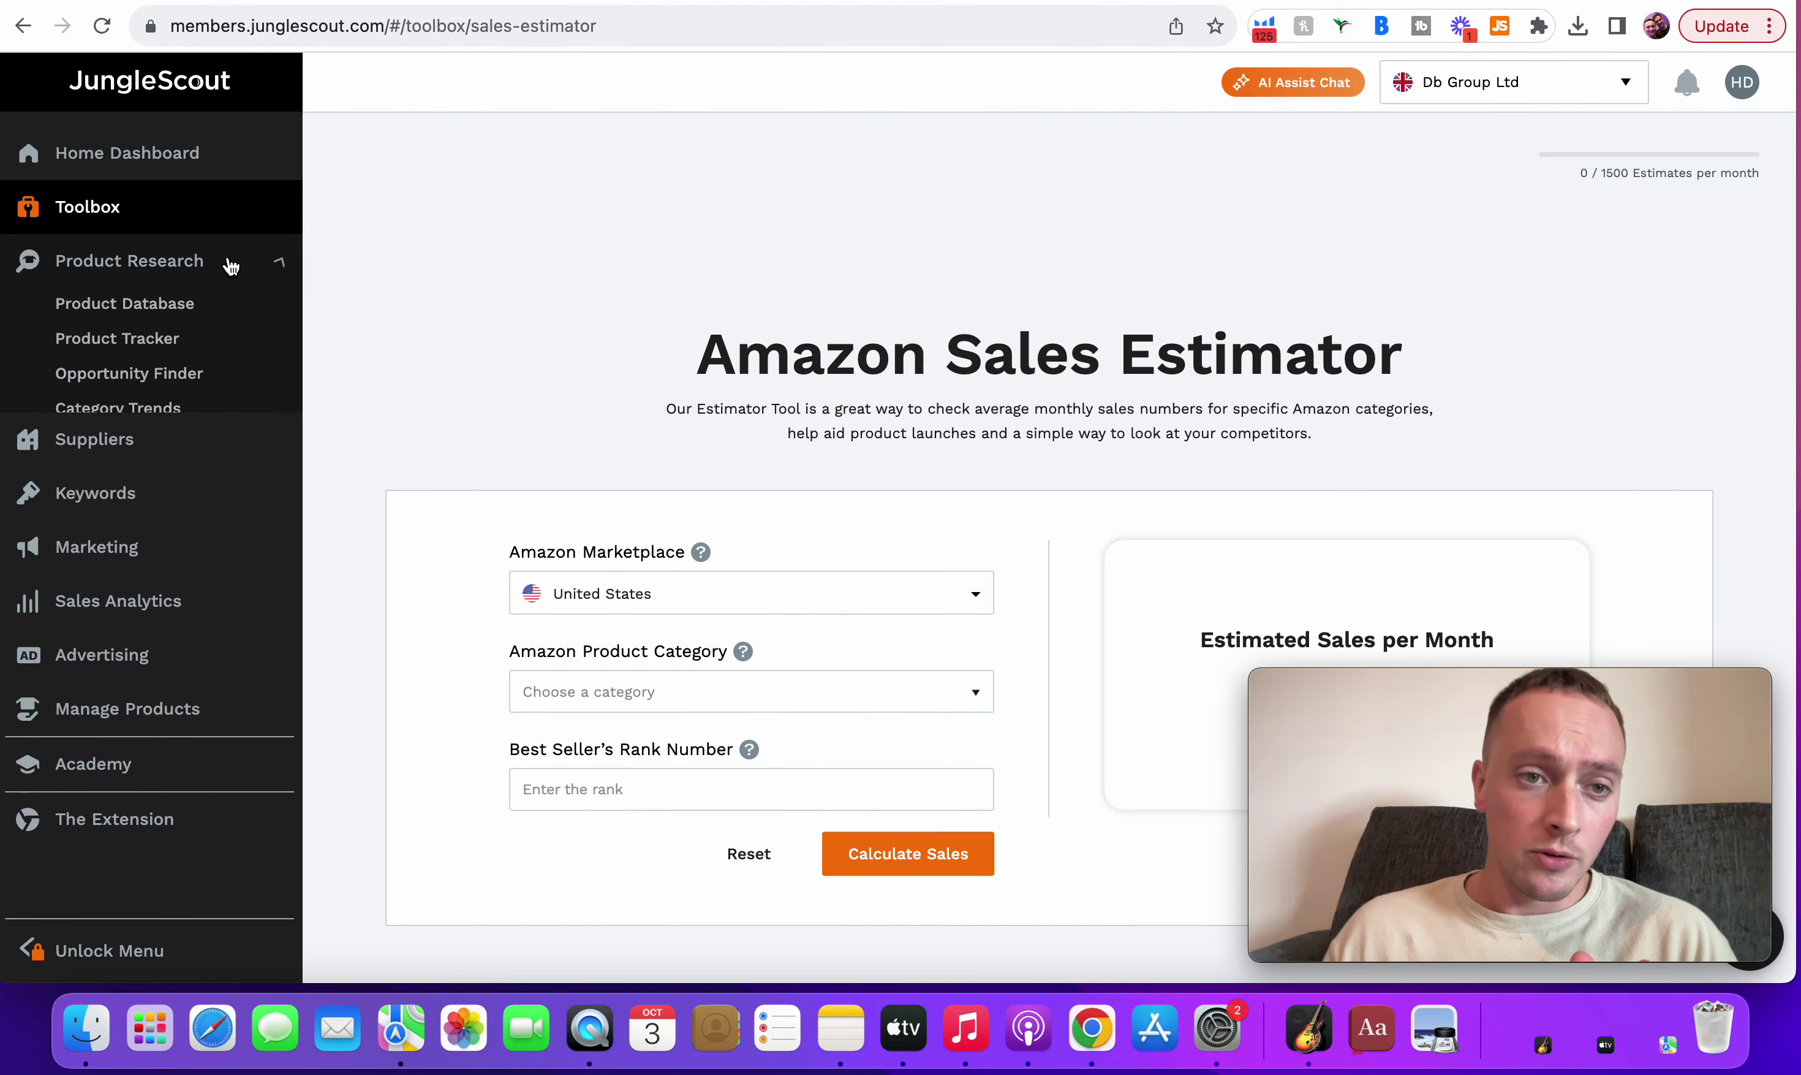
left_click(171, 316)
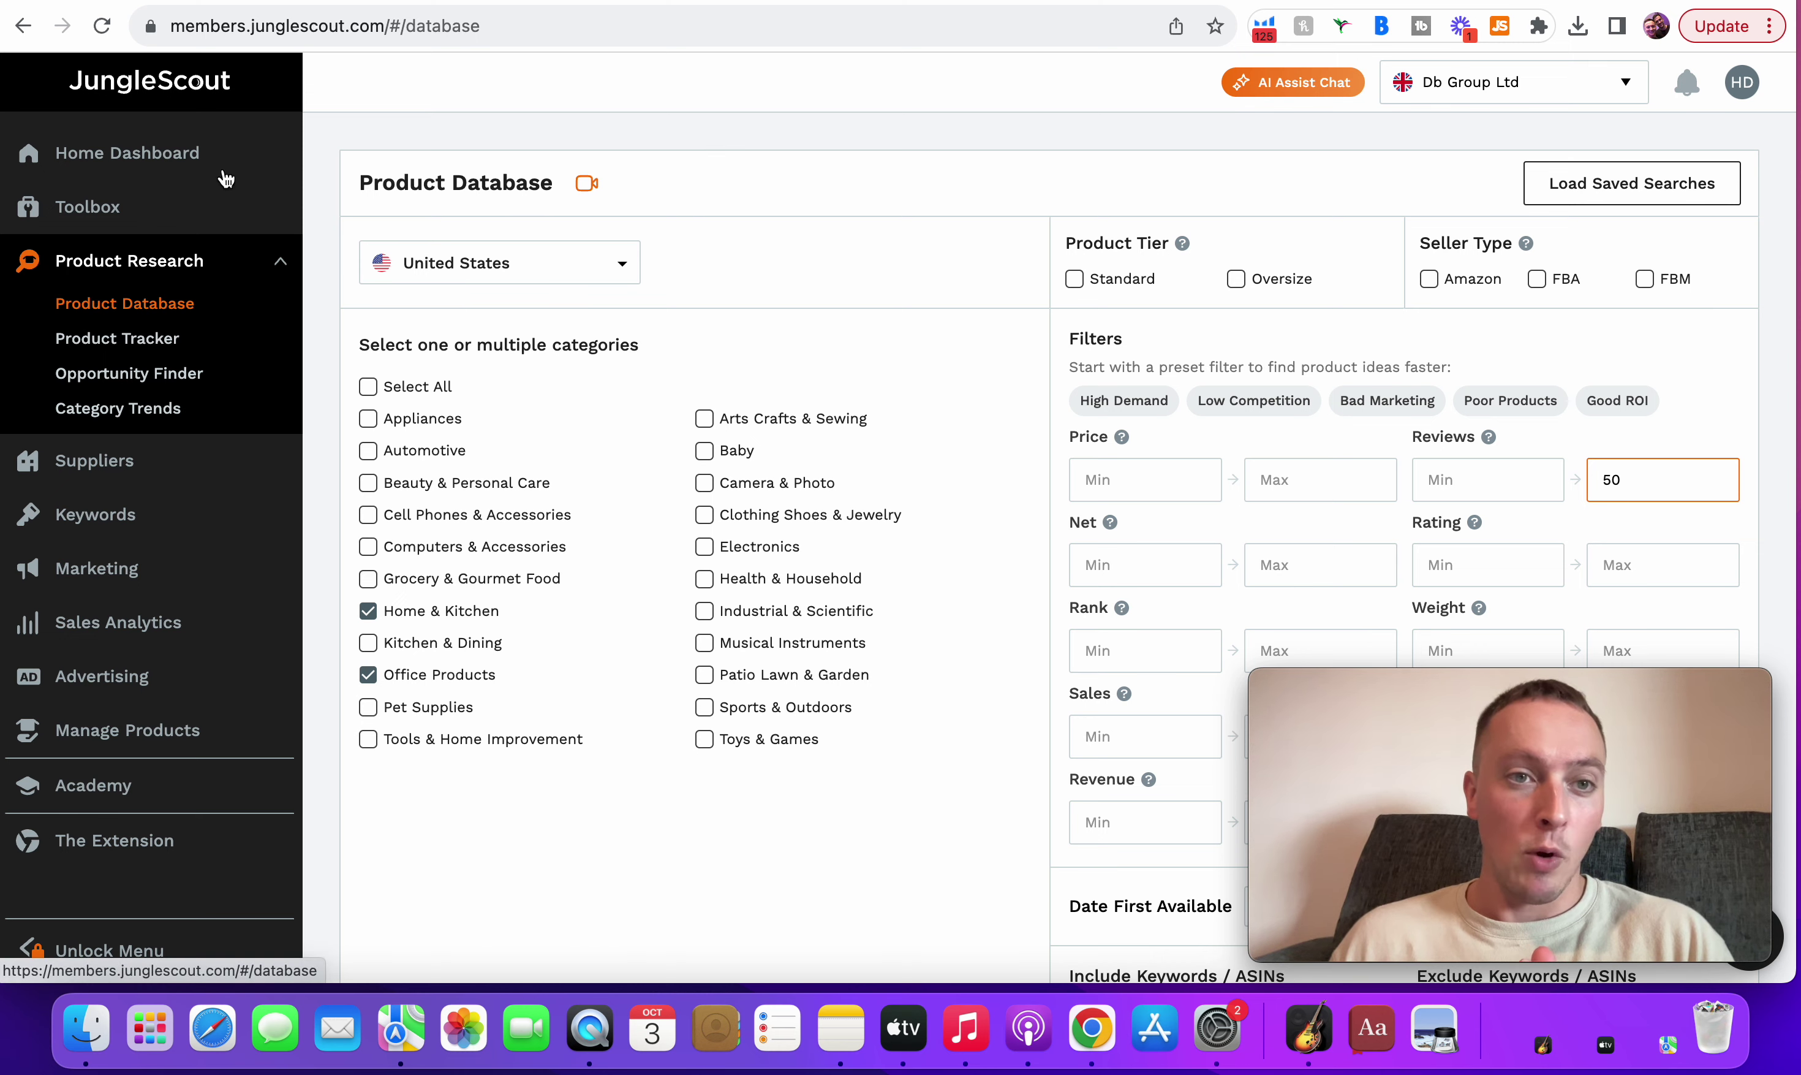
left_click(317, 0)
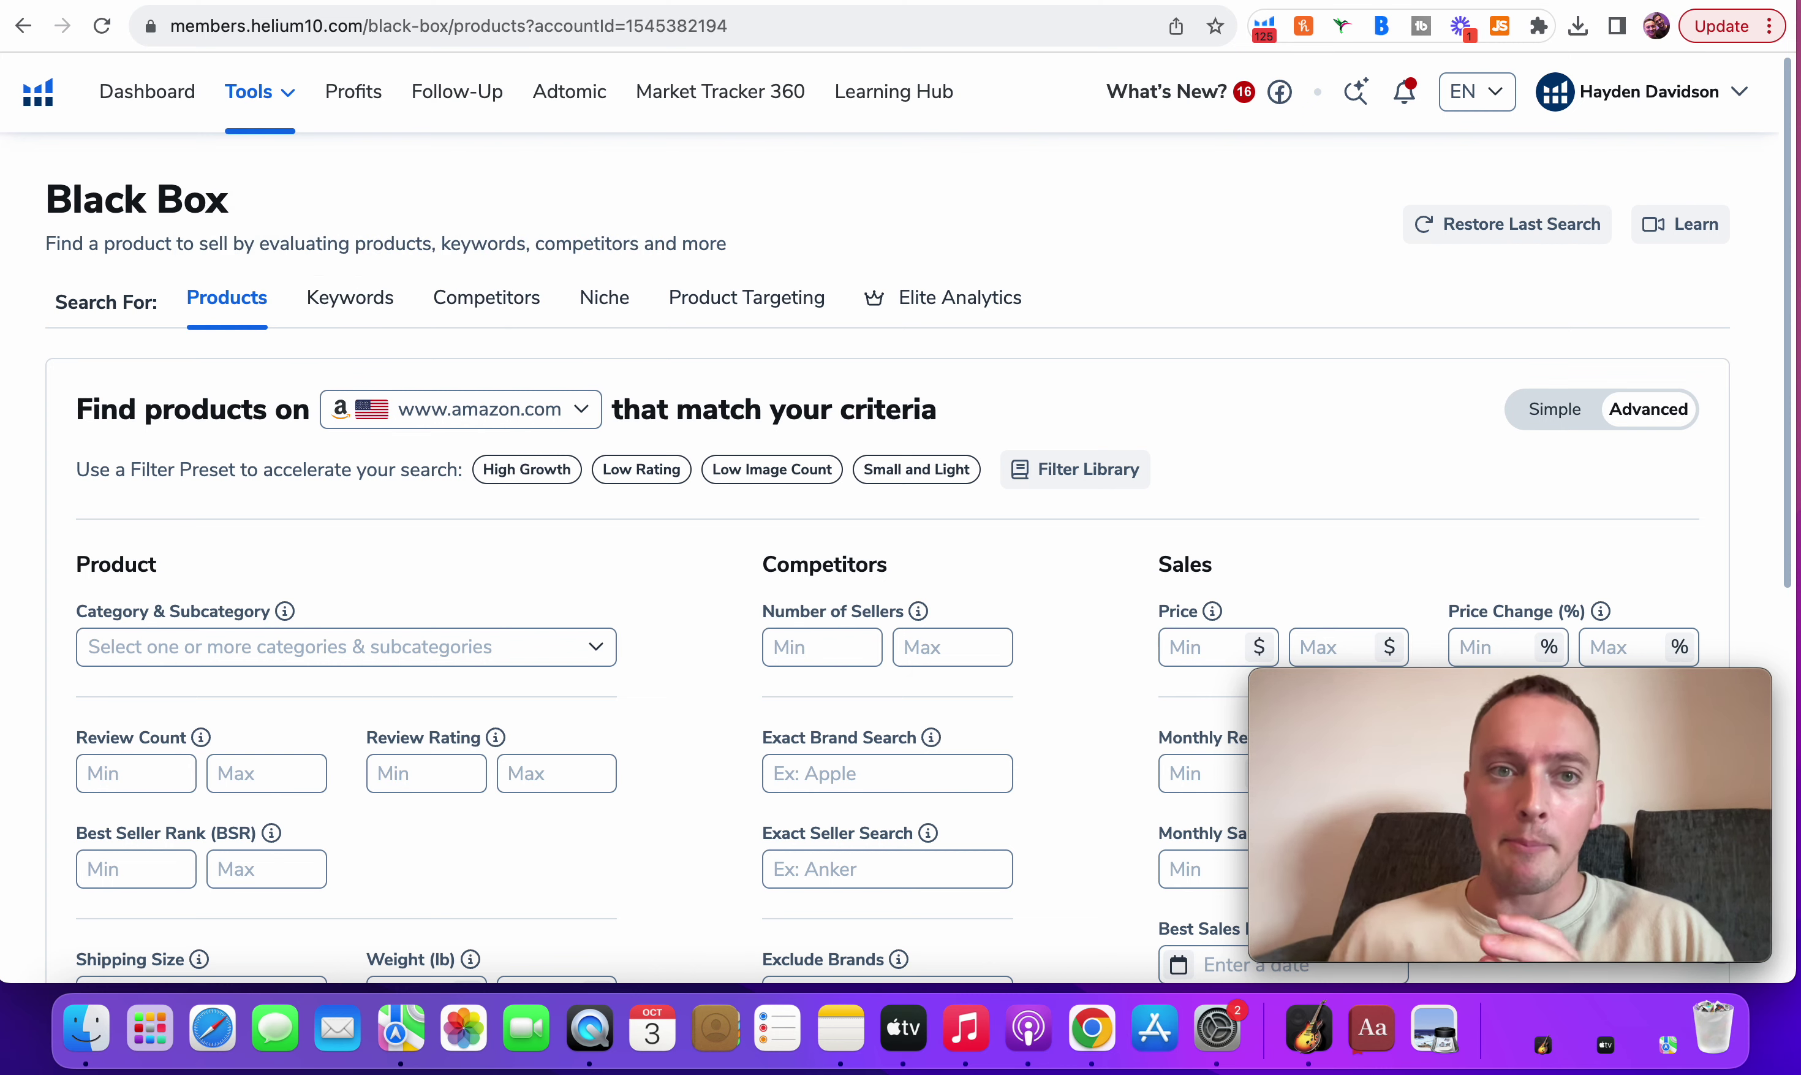
left_click(196, 0)
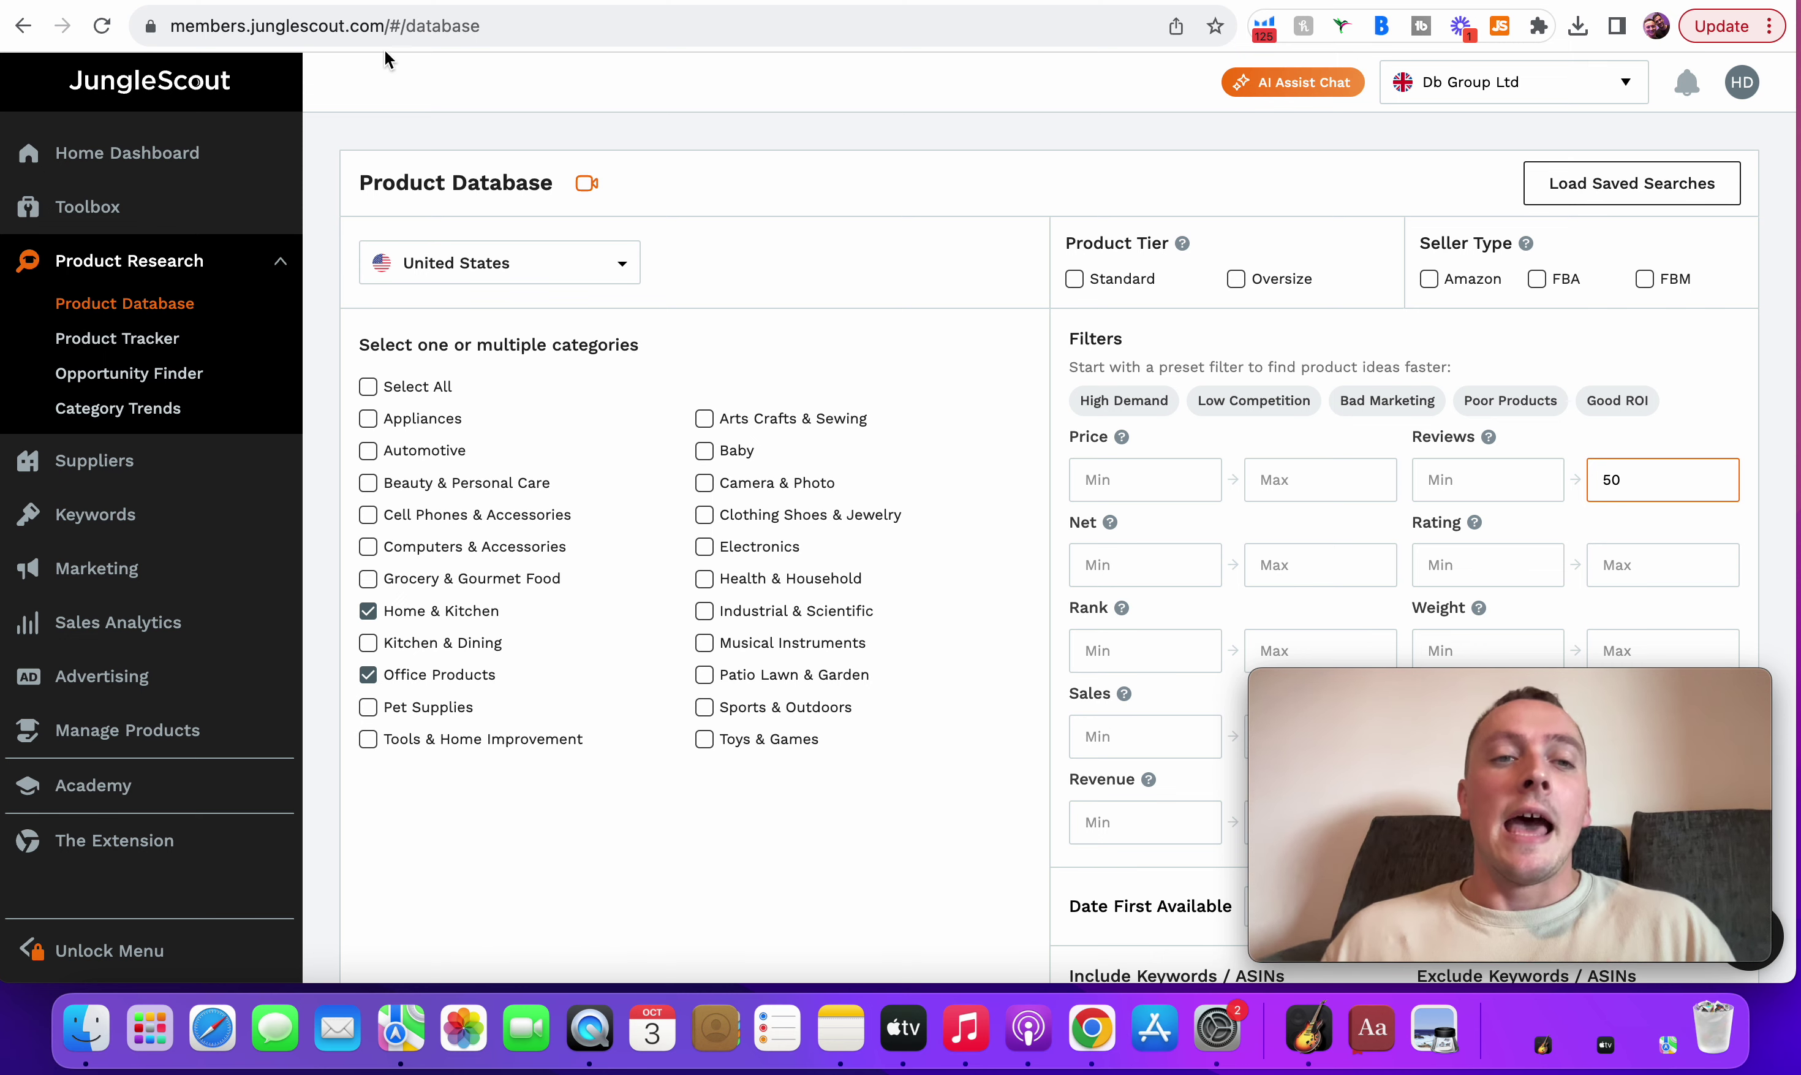
- Compare Black Box's advanced product, competitor and sales filters with the filters in Jungle Scout's Product Database
left_click(316, 1)
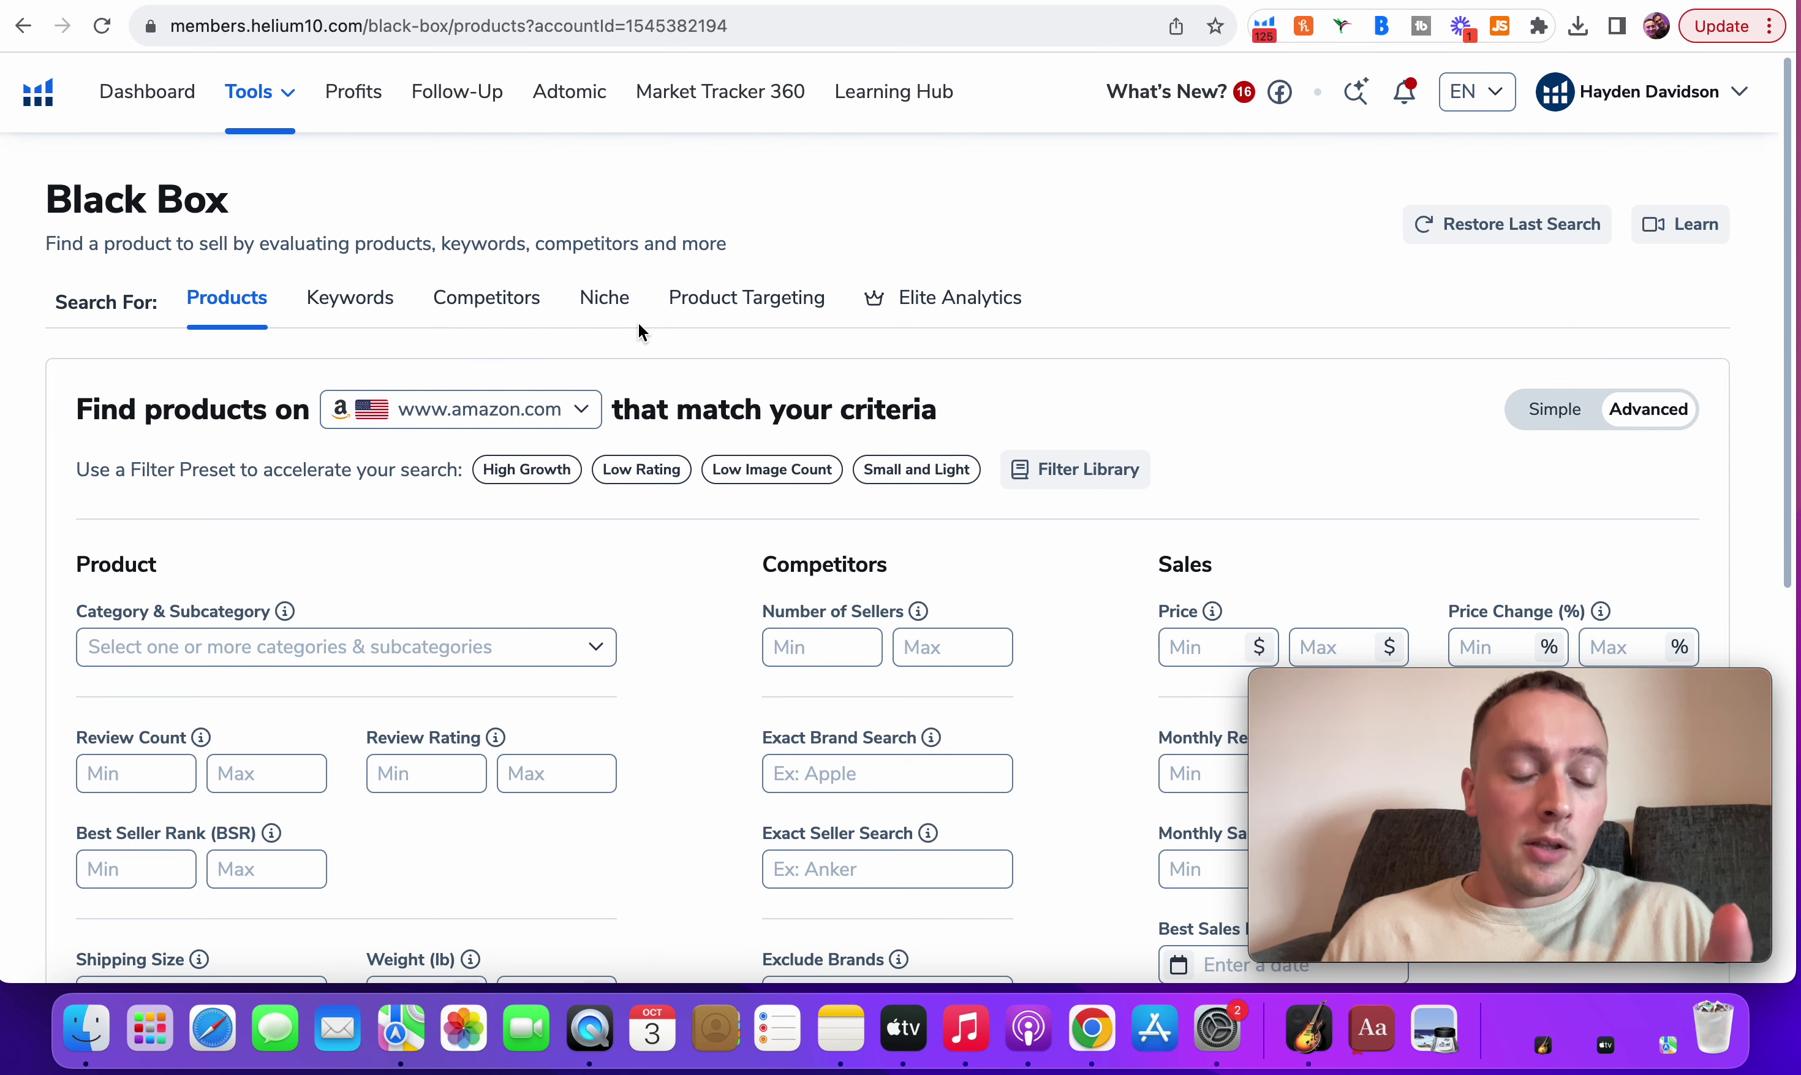
scroll(639, 322, "down", 3)
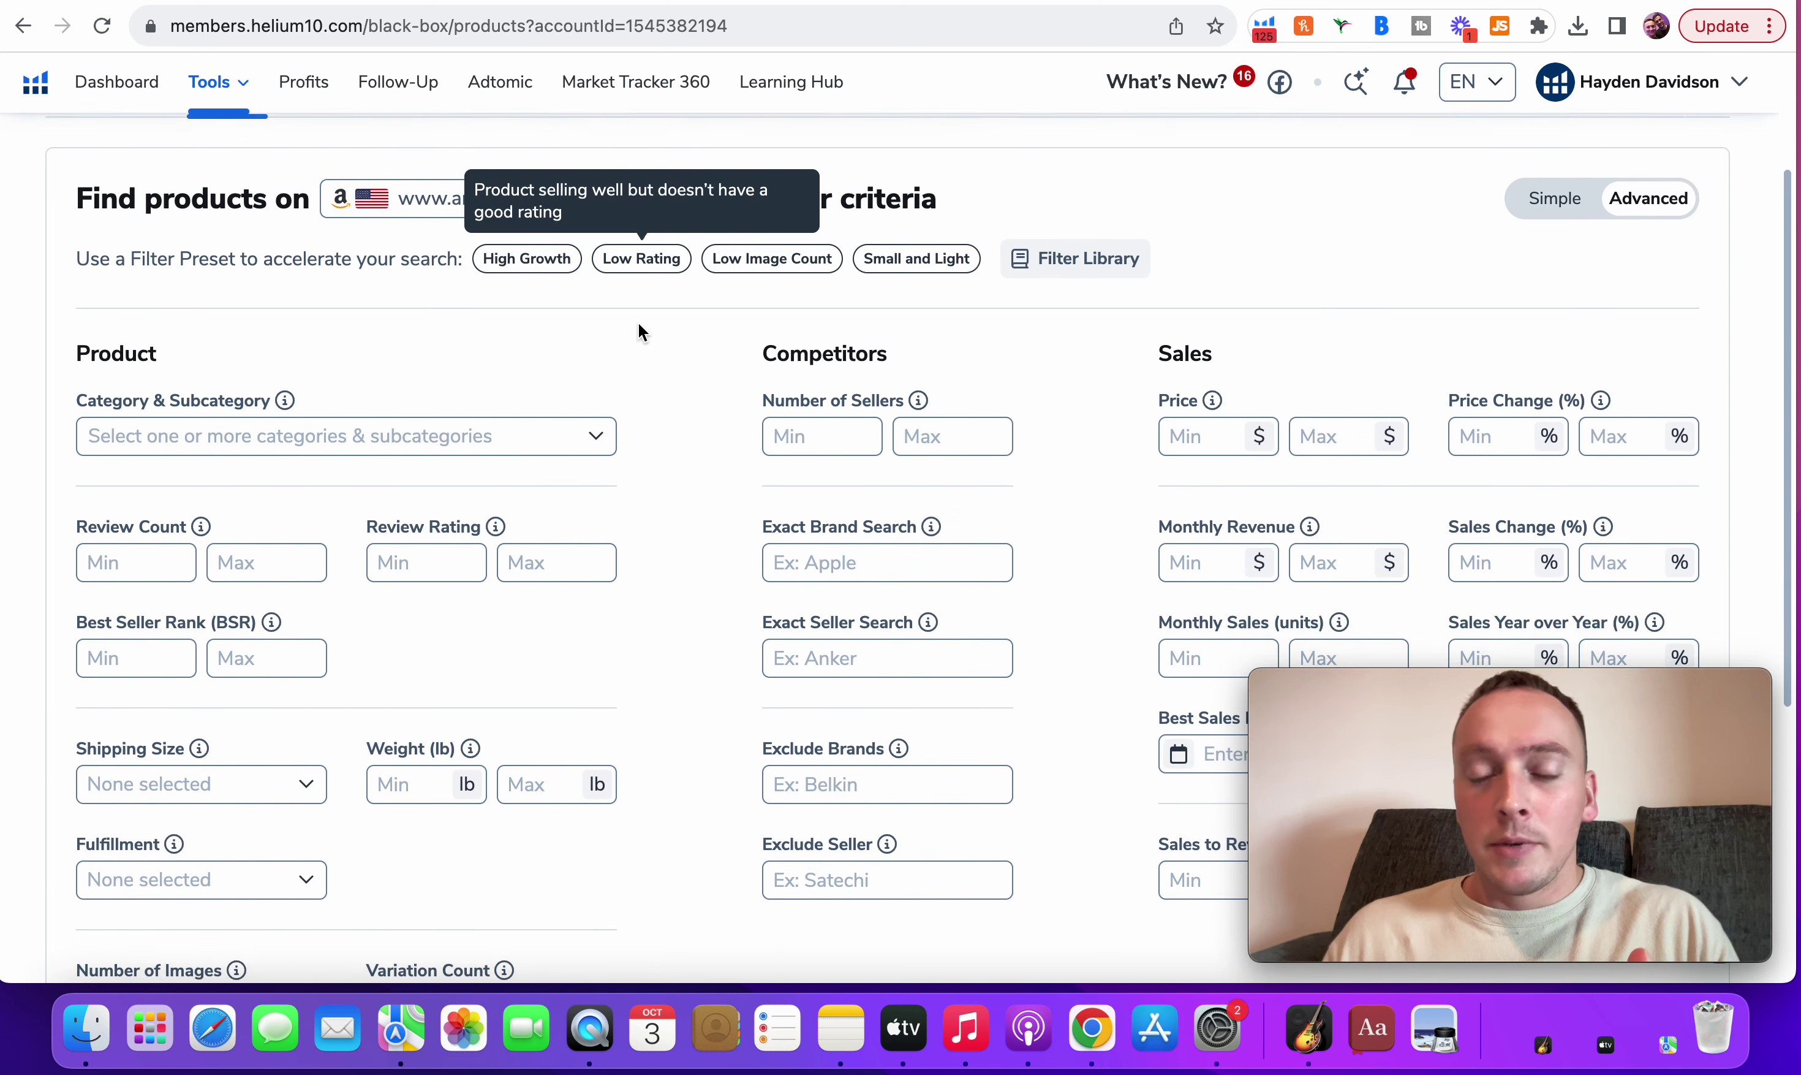
scroll(639, 323, "down", 2)
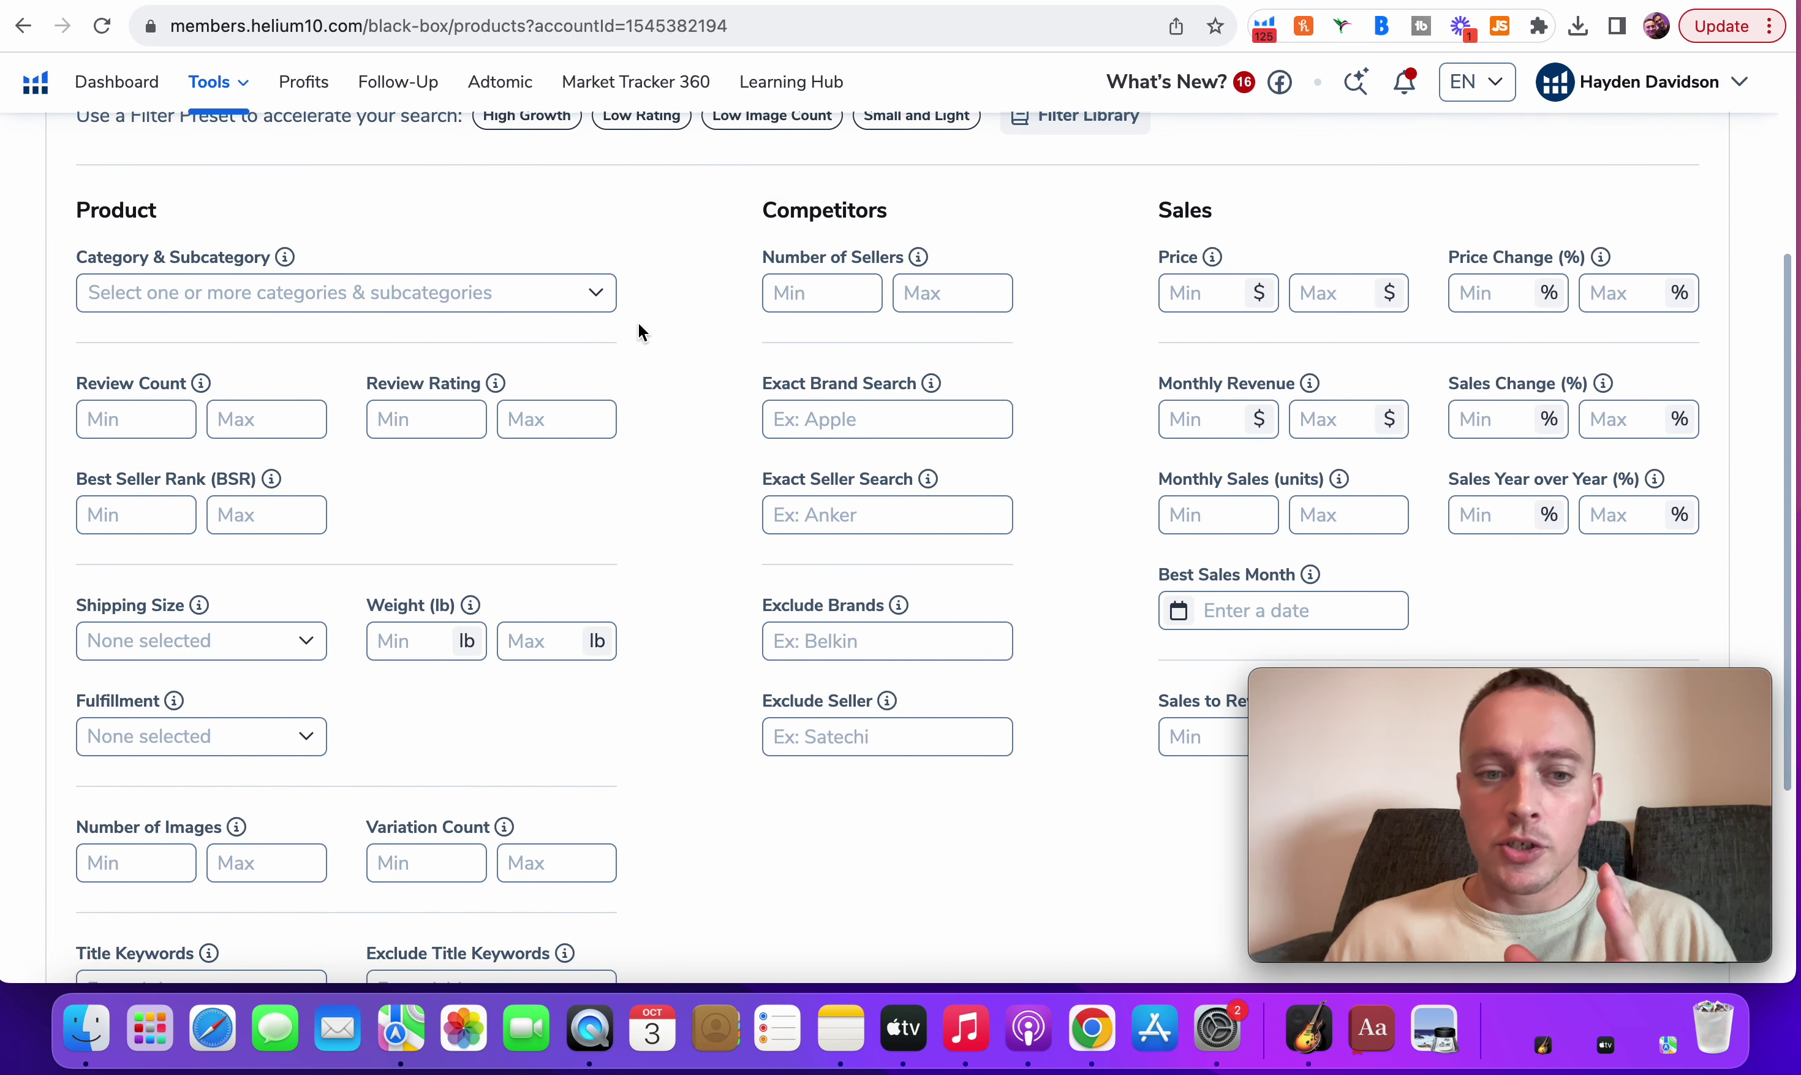
scroll(639, 322, "up", 2)
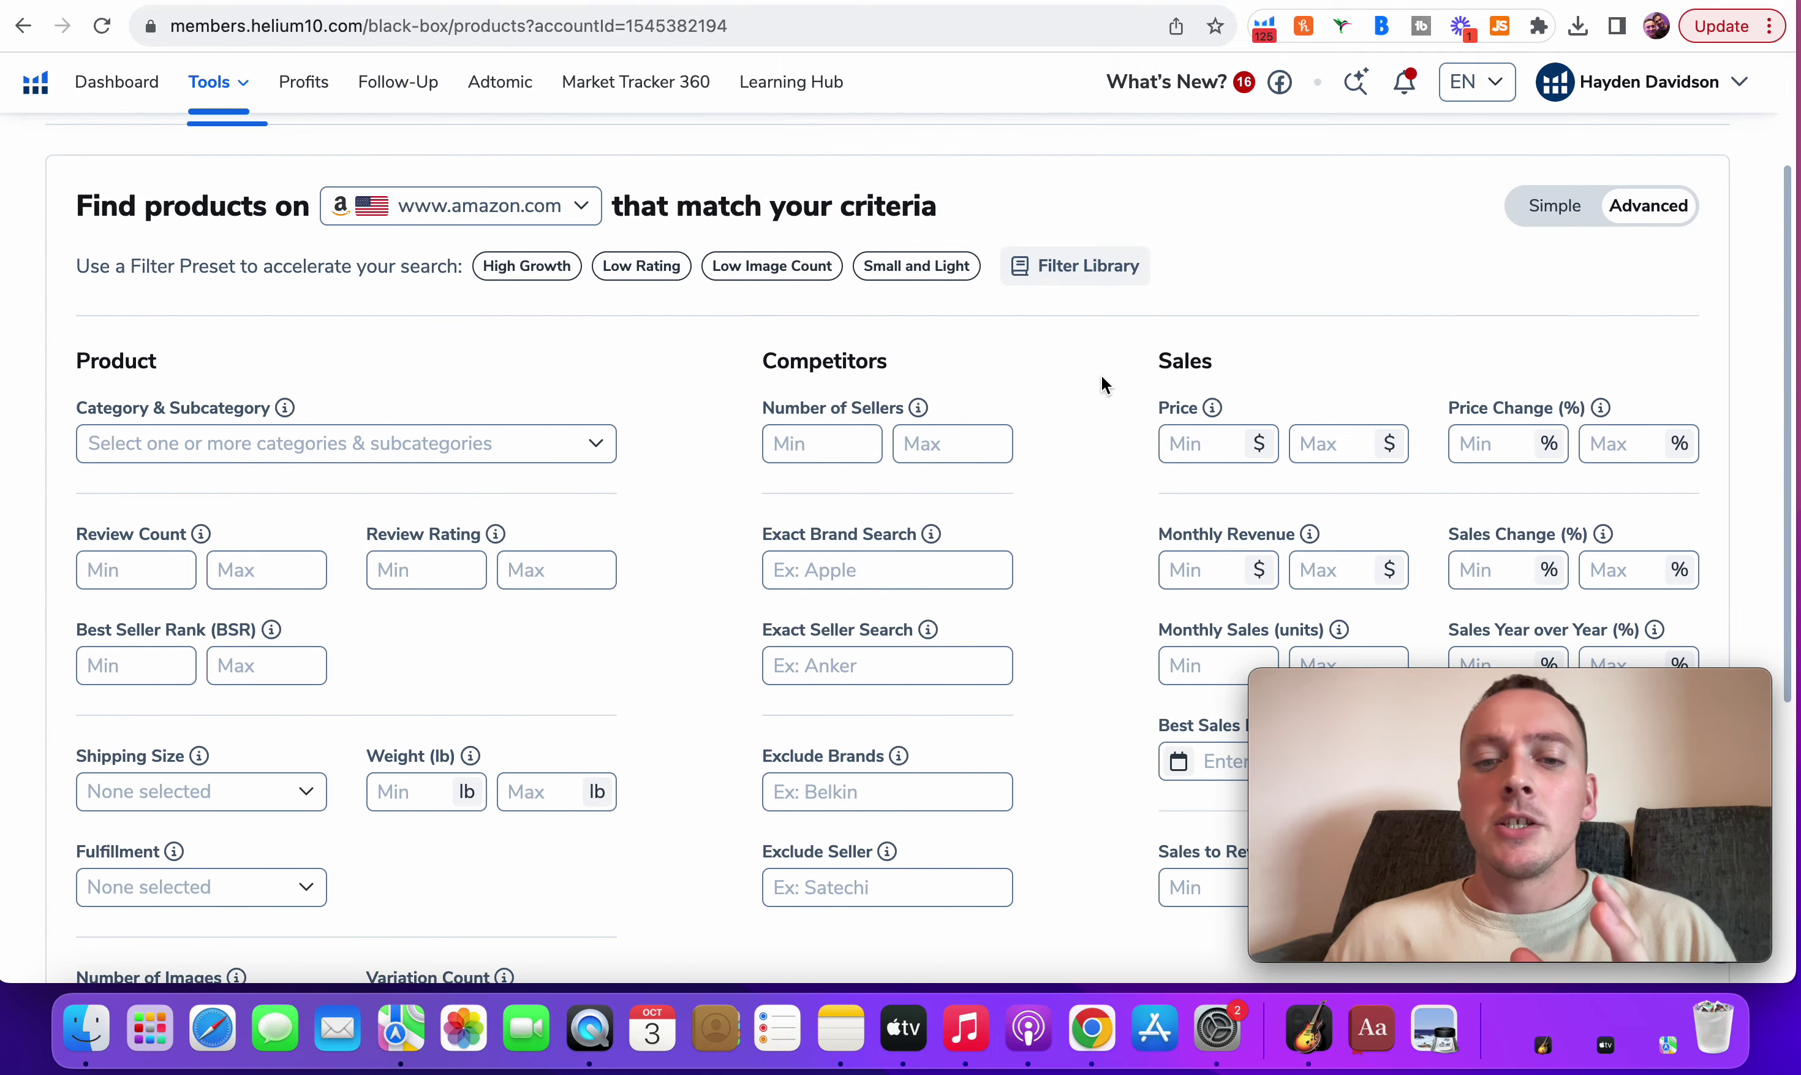
scroll(1102, 377, "down", 2)
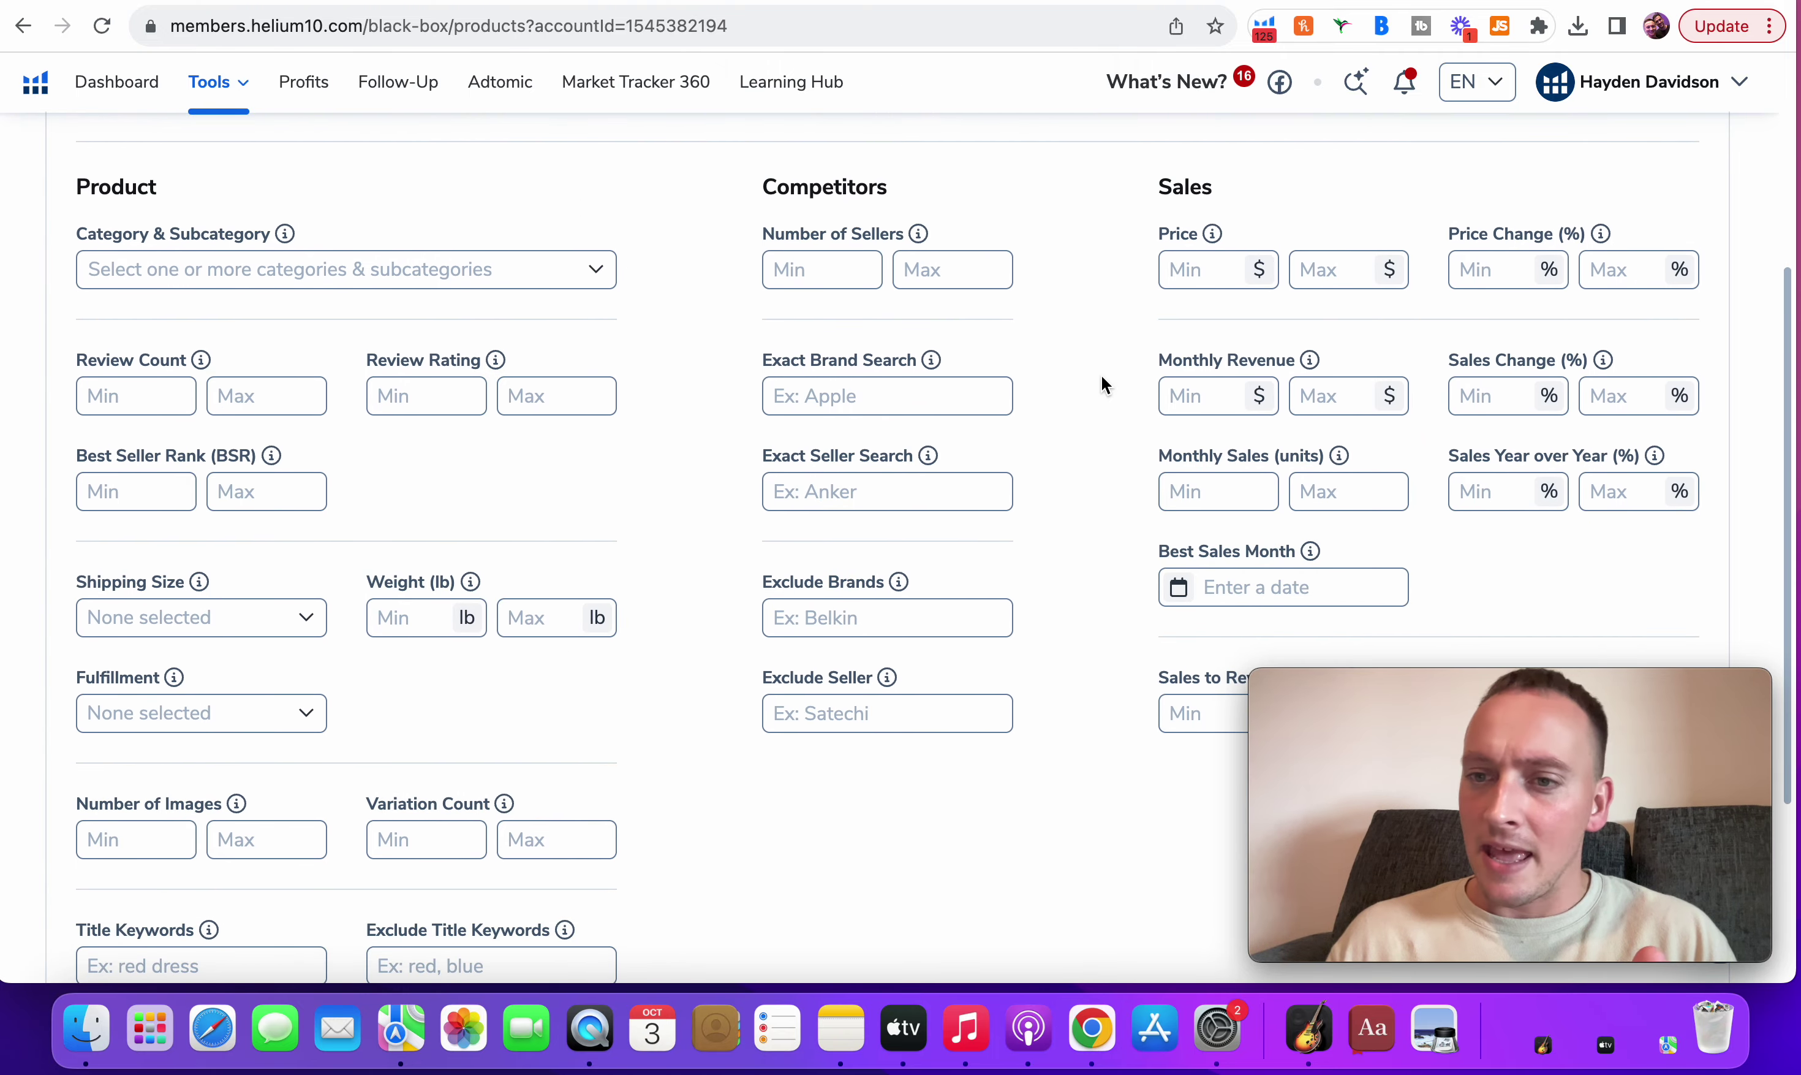
scroll(1101, 376, "up", 3)
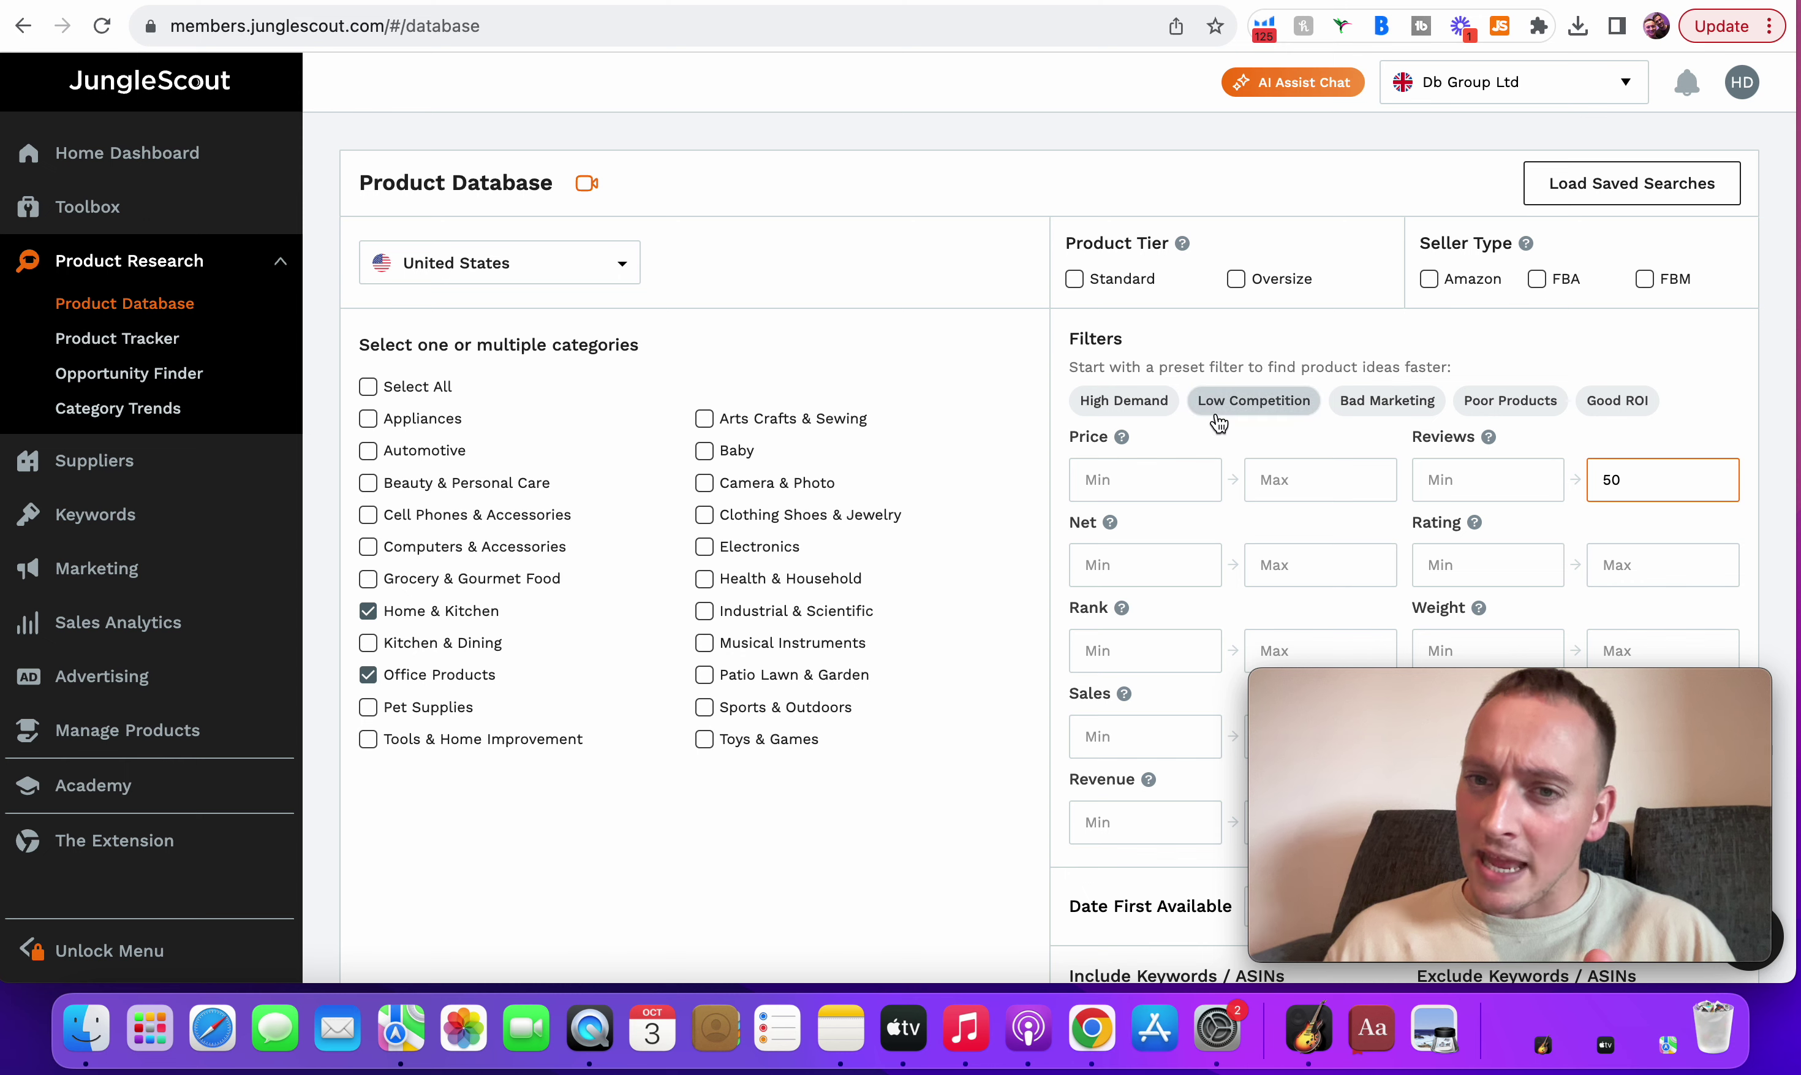
scroll(1219, 423, "down", 1)
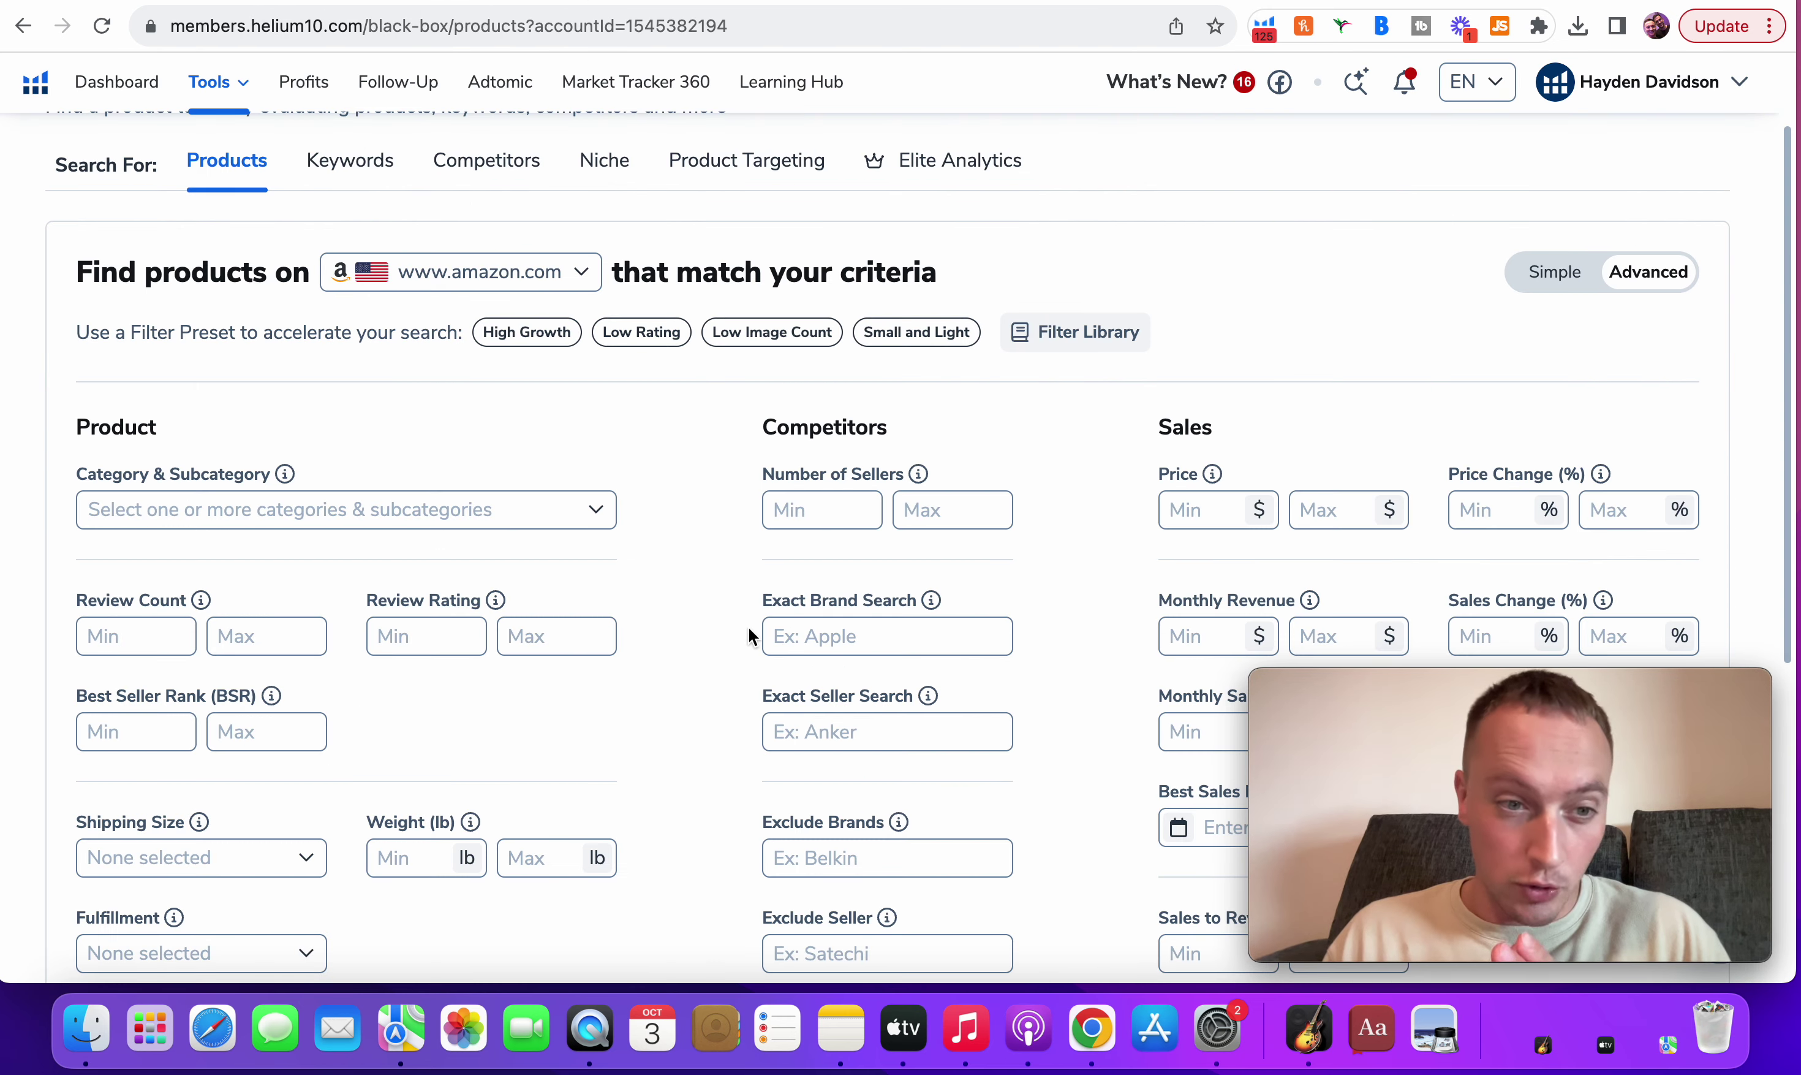
- Select Health & Household and Home & Kitchen as the Black Box search categories
left_click(594, 509)
scroll(336, 647, "down", 2)
scroll(336, 647, "down", 2)
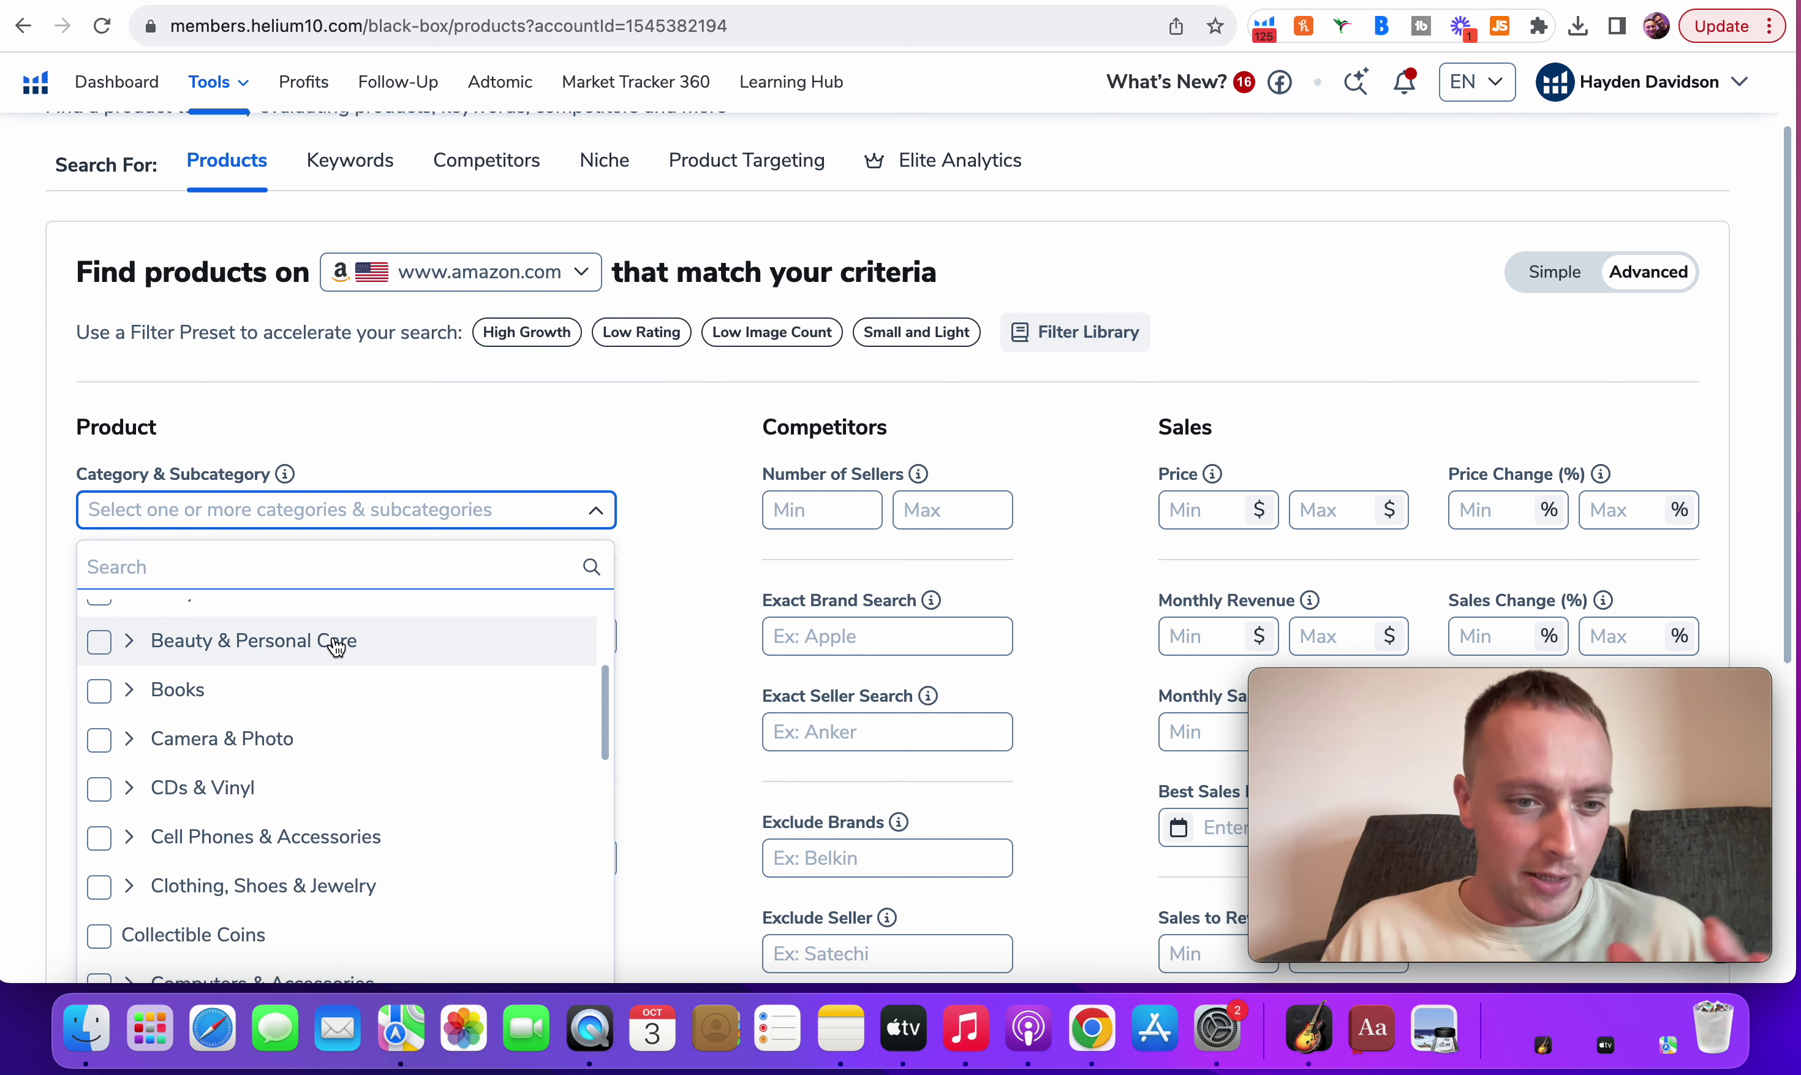
scroll(336, 647, "down", 4)
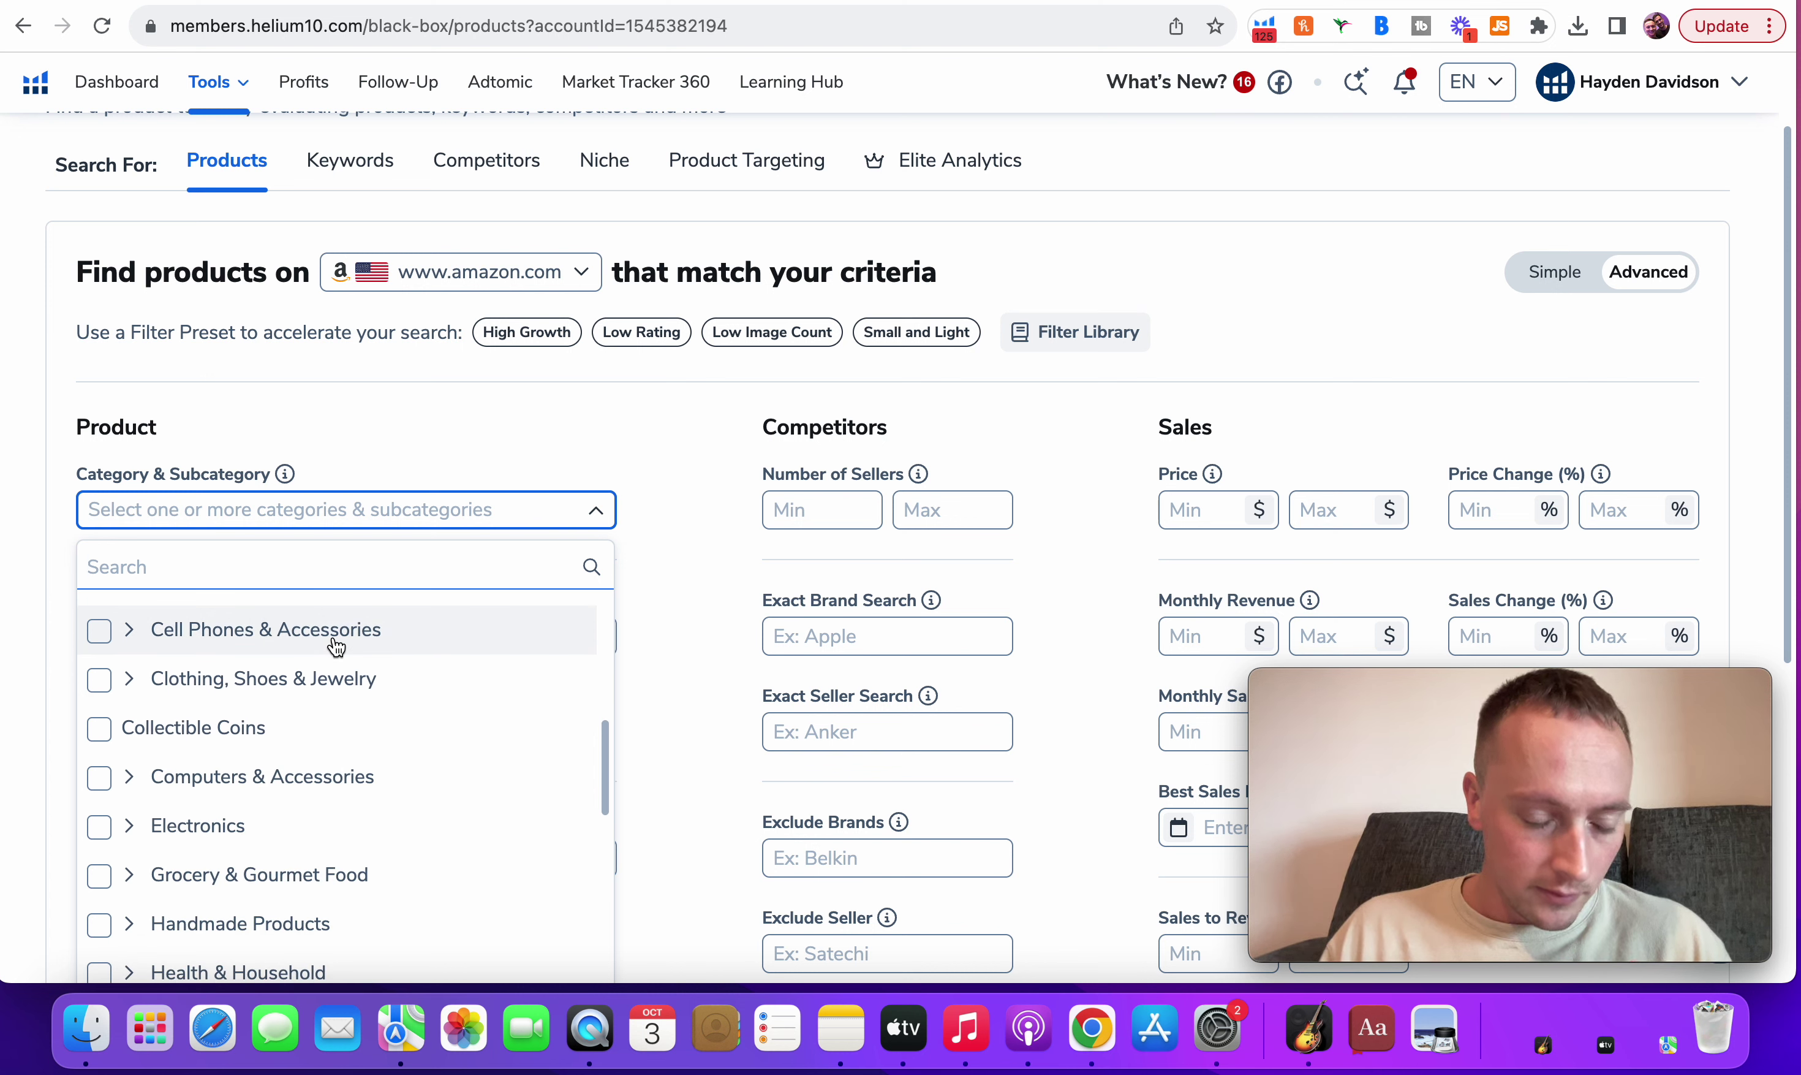
scroll(336, 647, "down", 3)
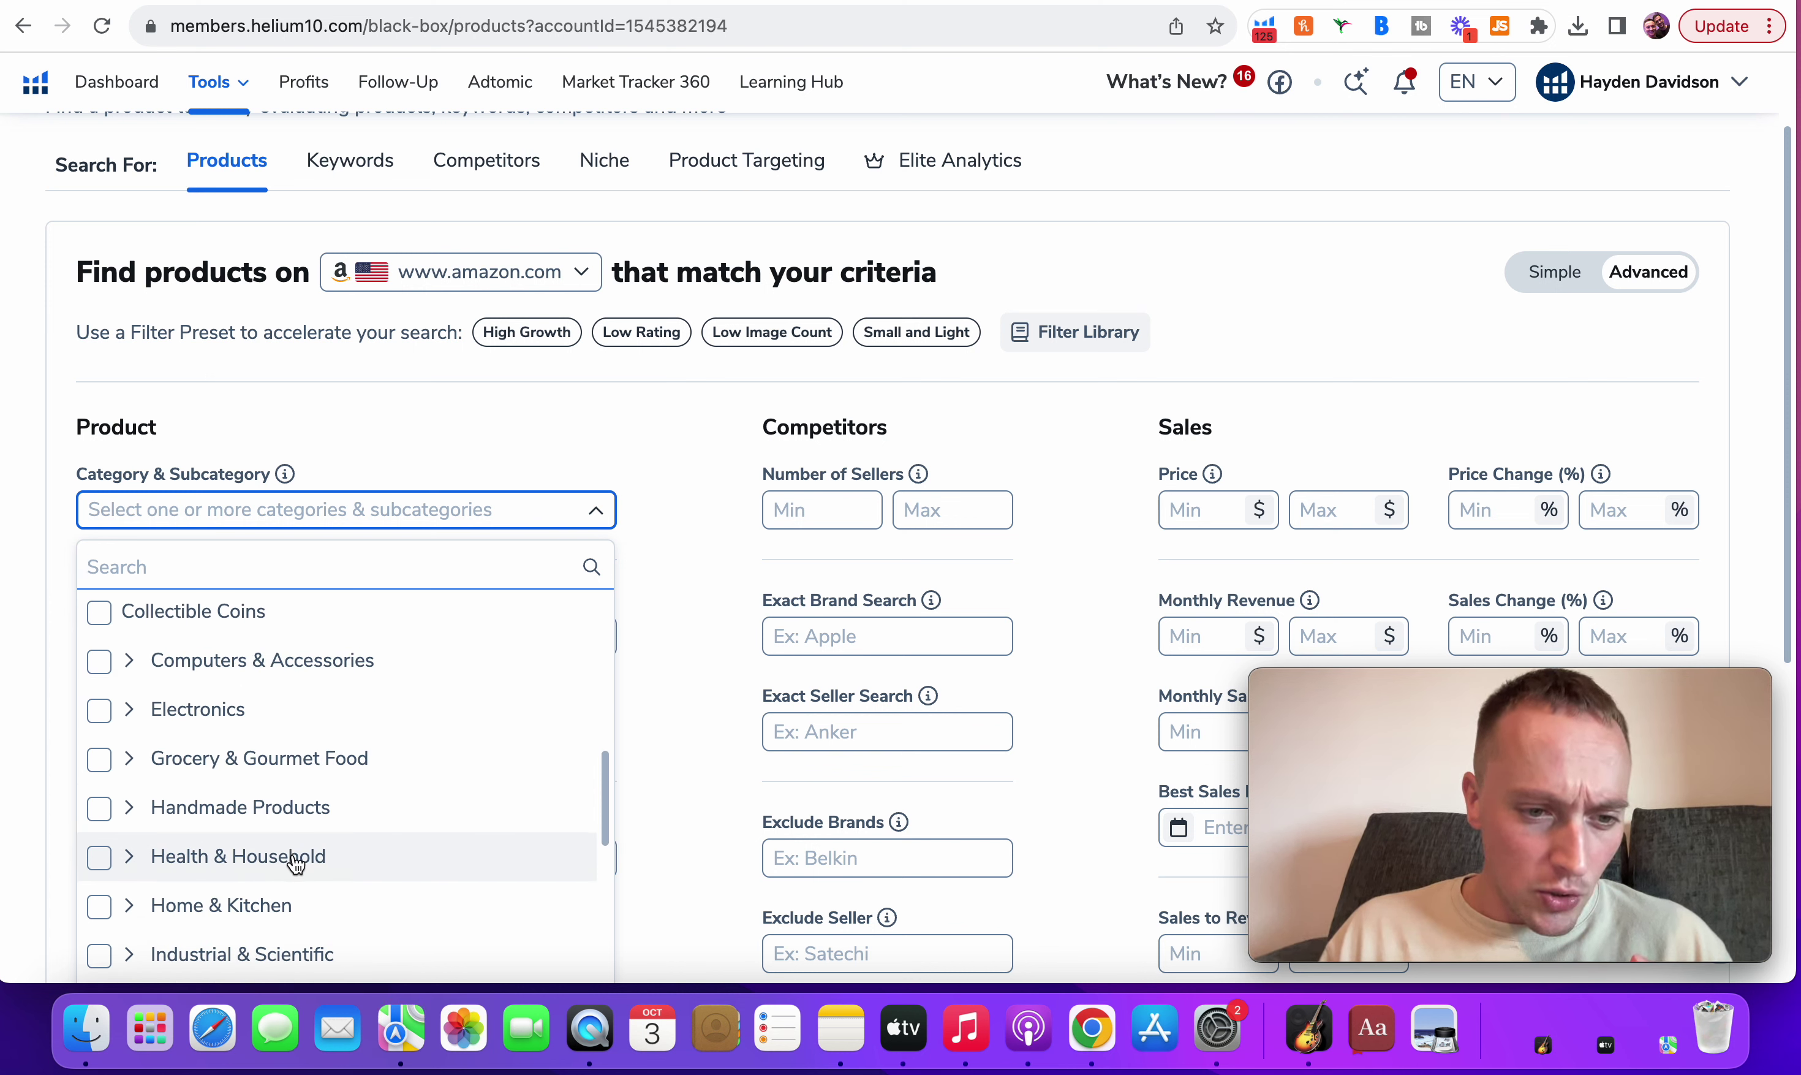
left_click(296, 859)
left_click(314, 907)
left_click(651, 490)
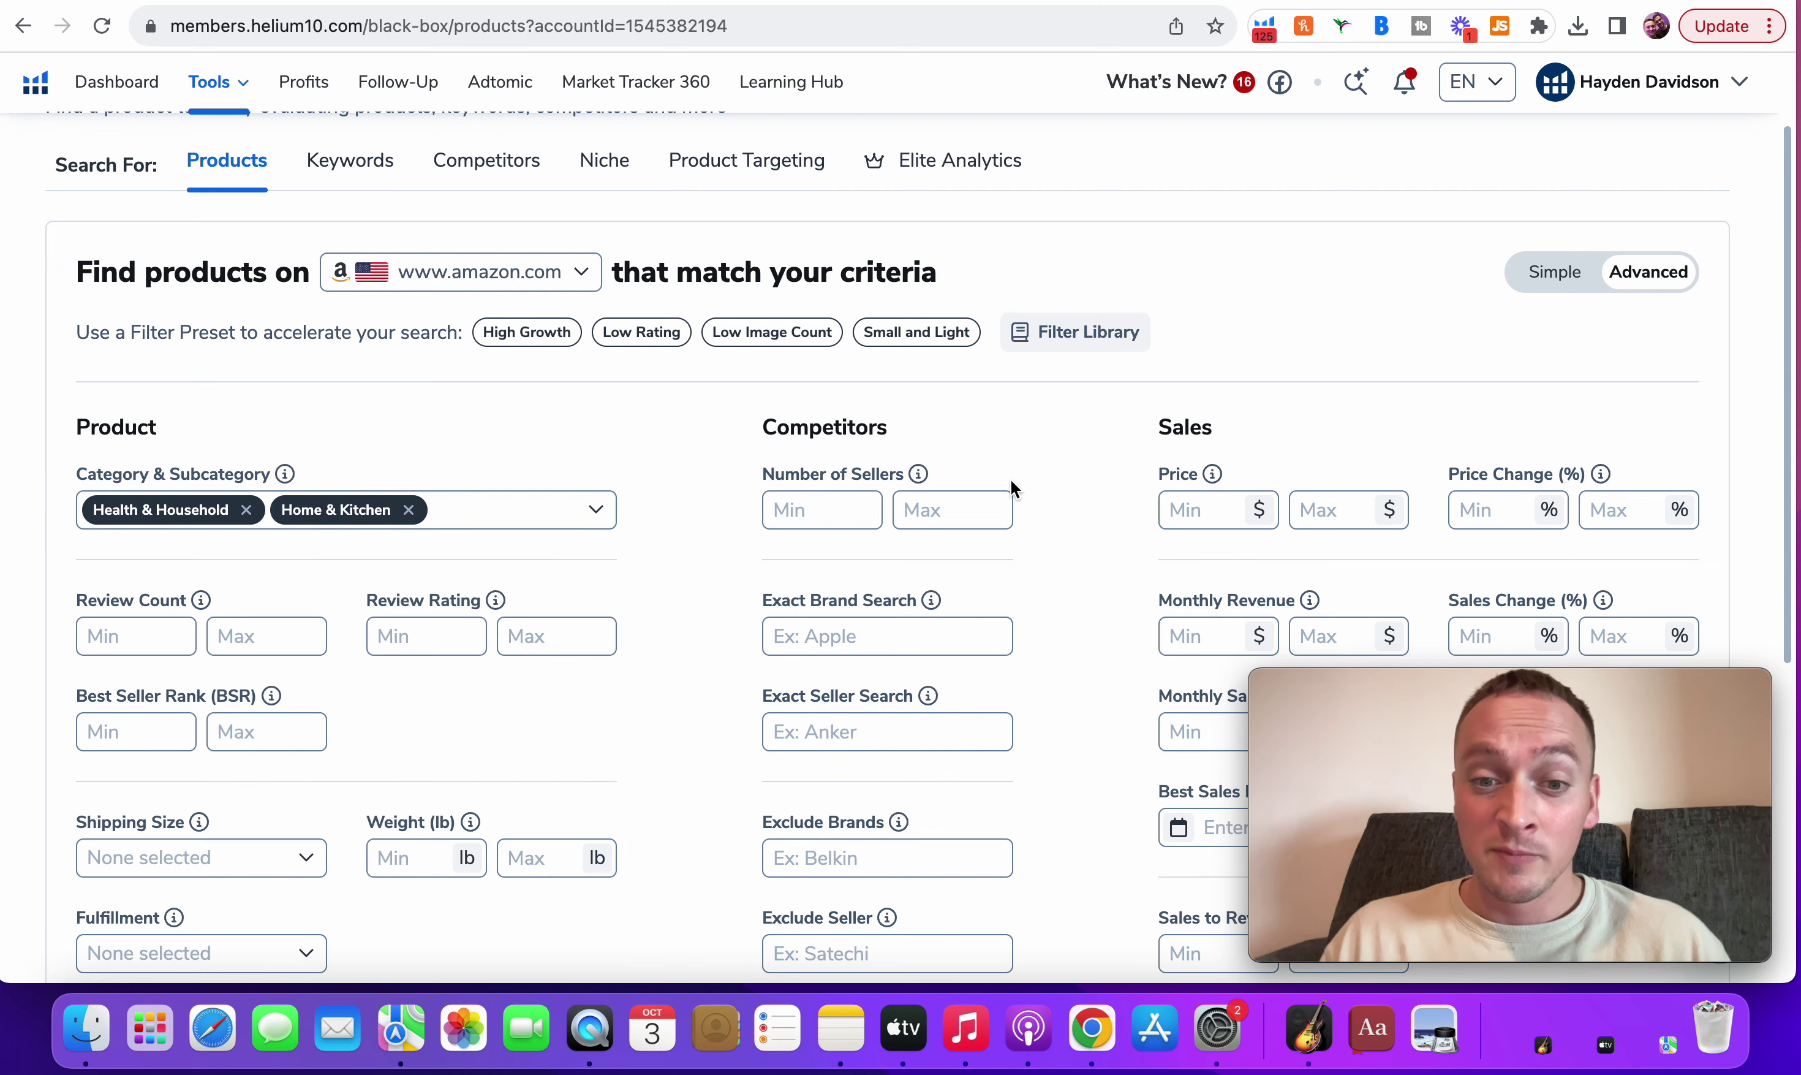
- Switch to Jungle Scout's Product Database, deselect the Office Products category and add Health & Household alongside Home & Kitchen
scroll(1013, 488, "down", 1)
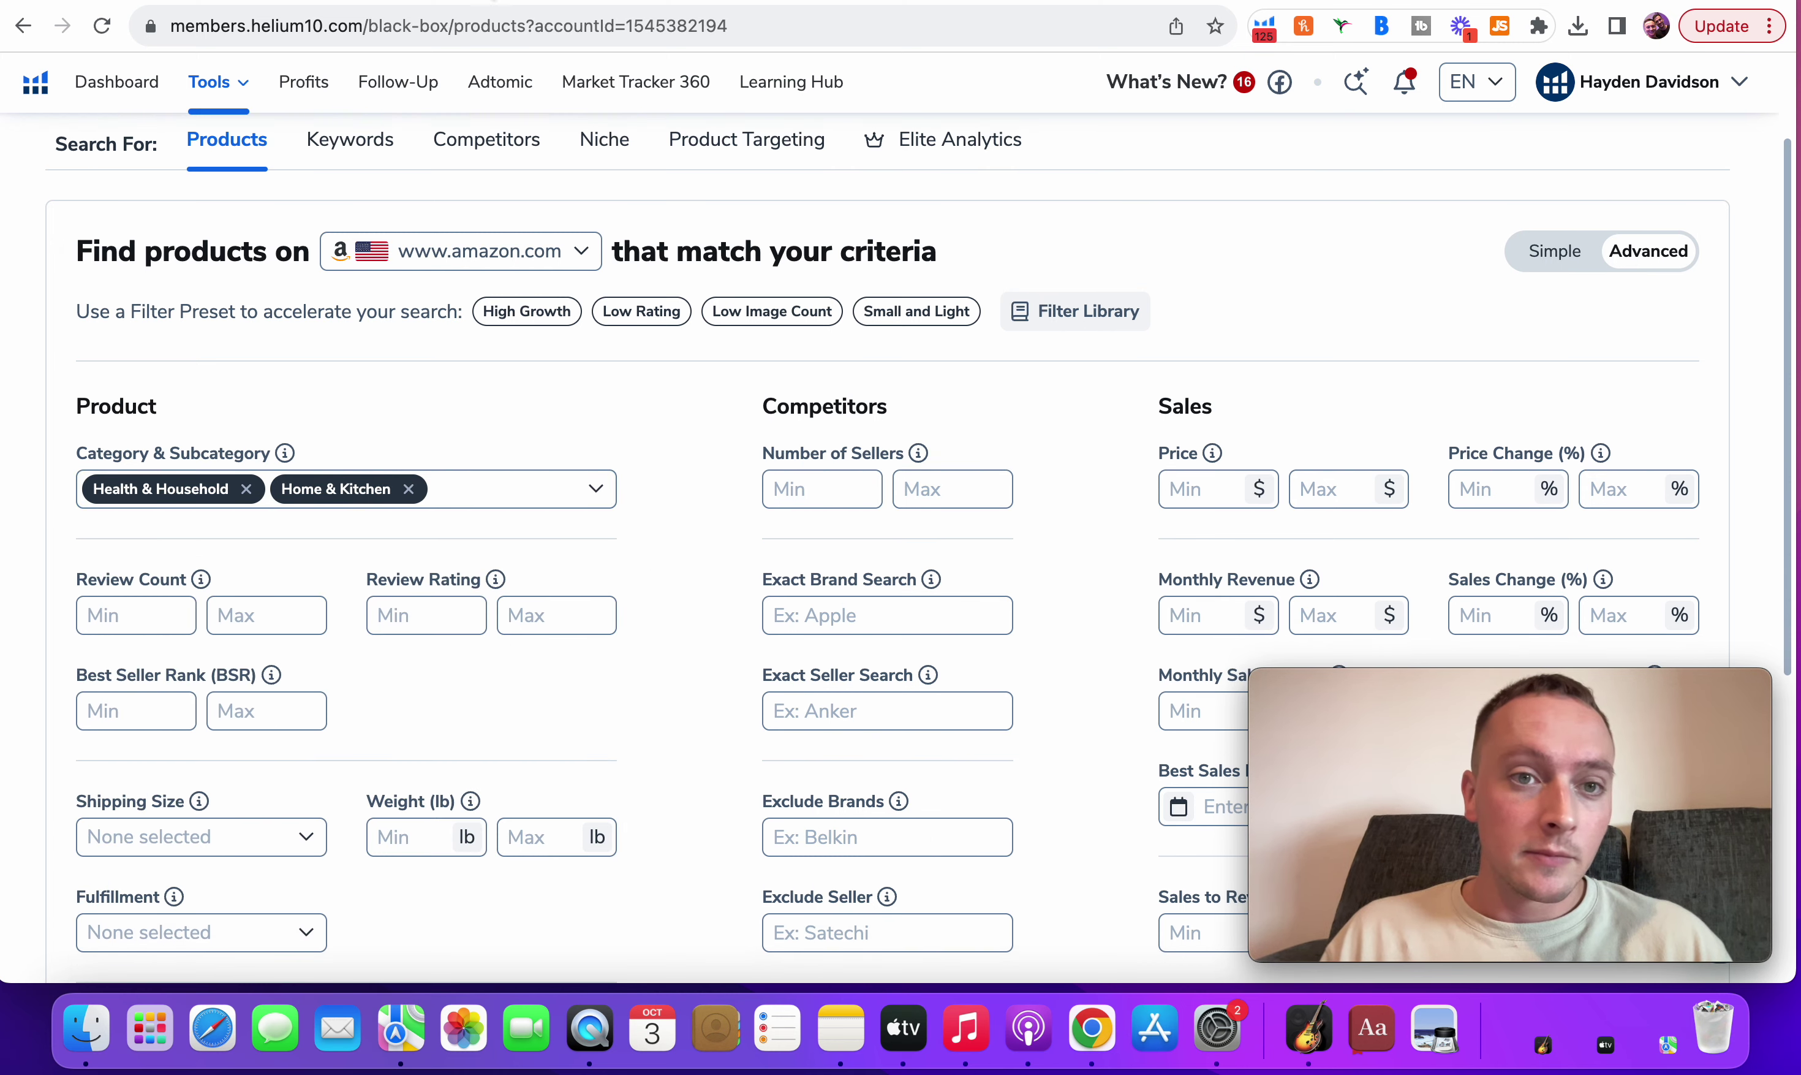
key("ctrl+Tab")
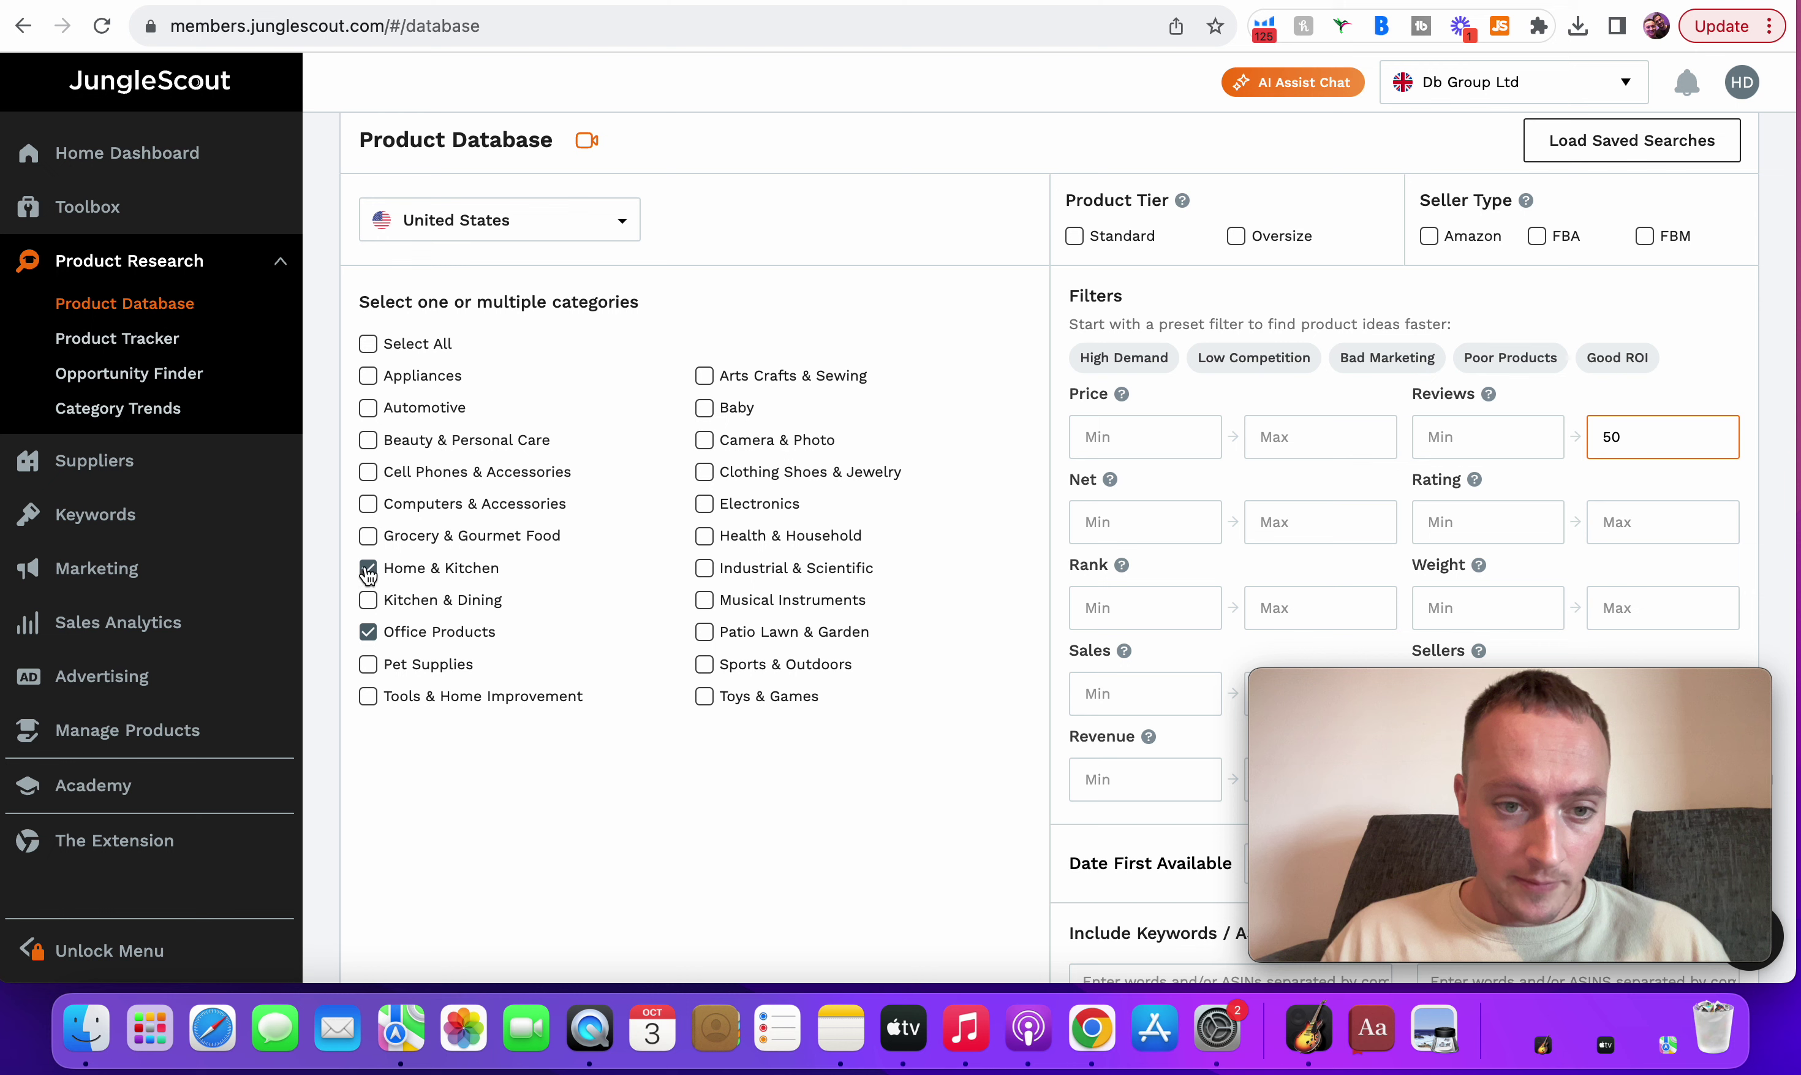
left_click(370, 633)
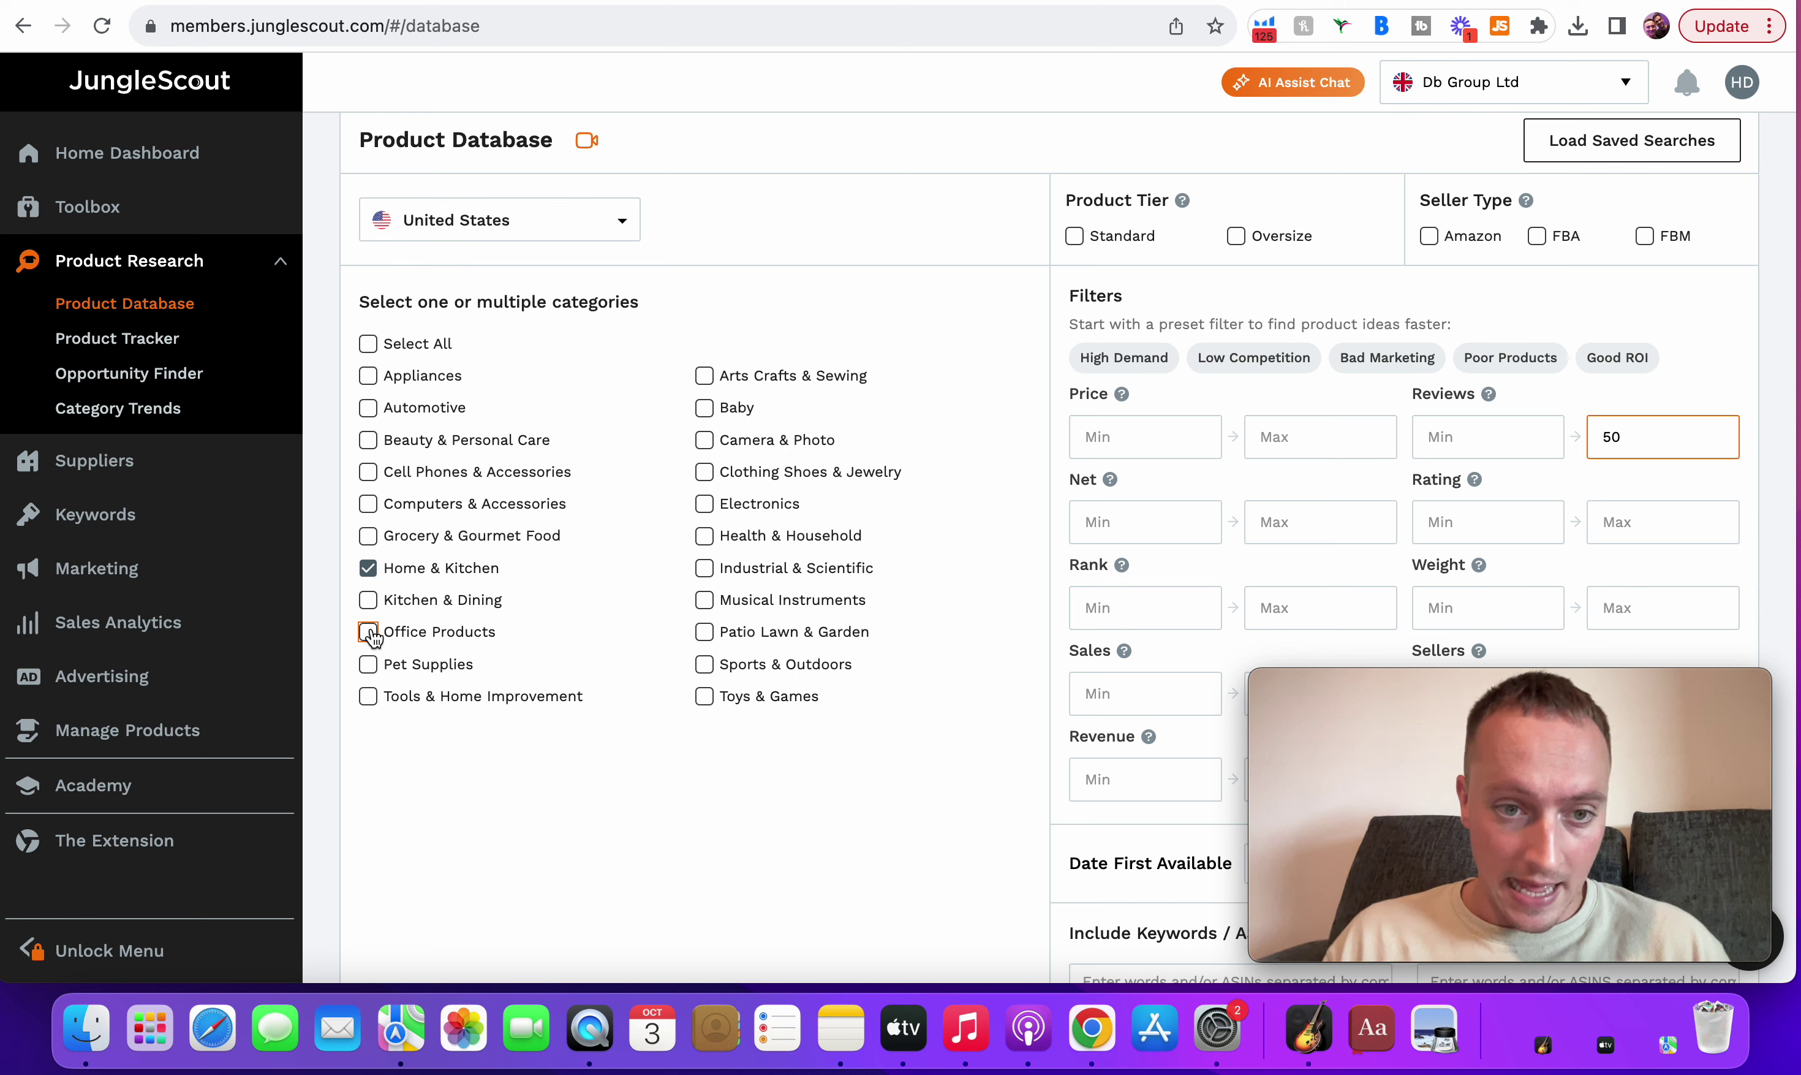
left_click(704, 536)
left_click(588, 213)
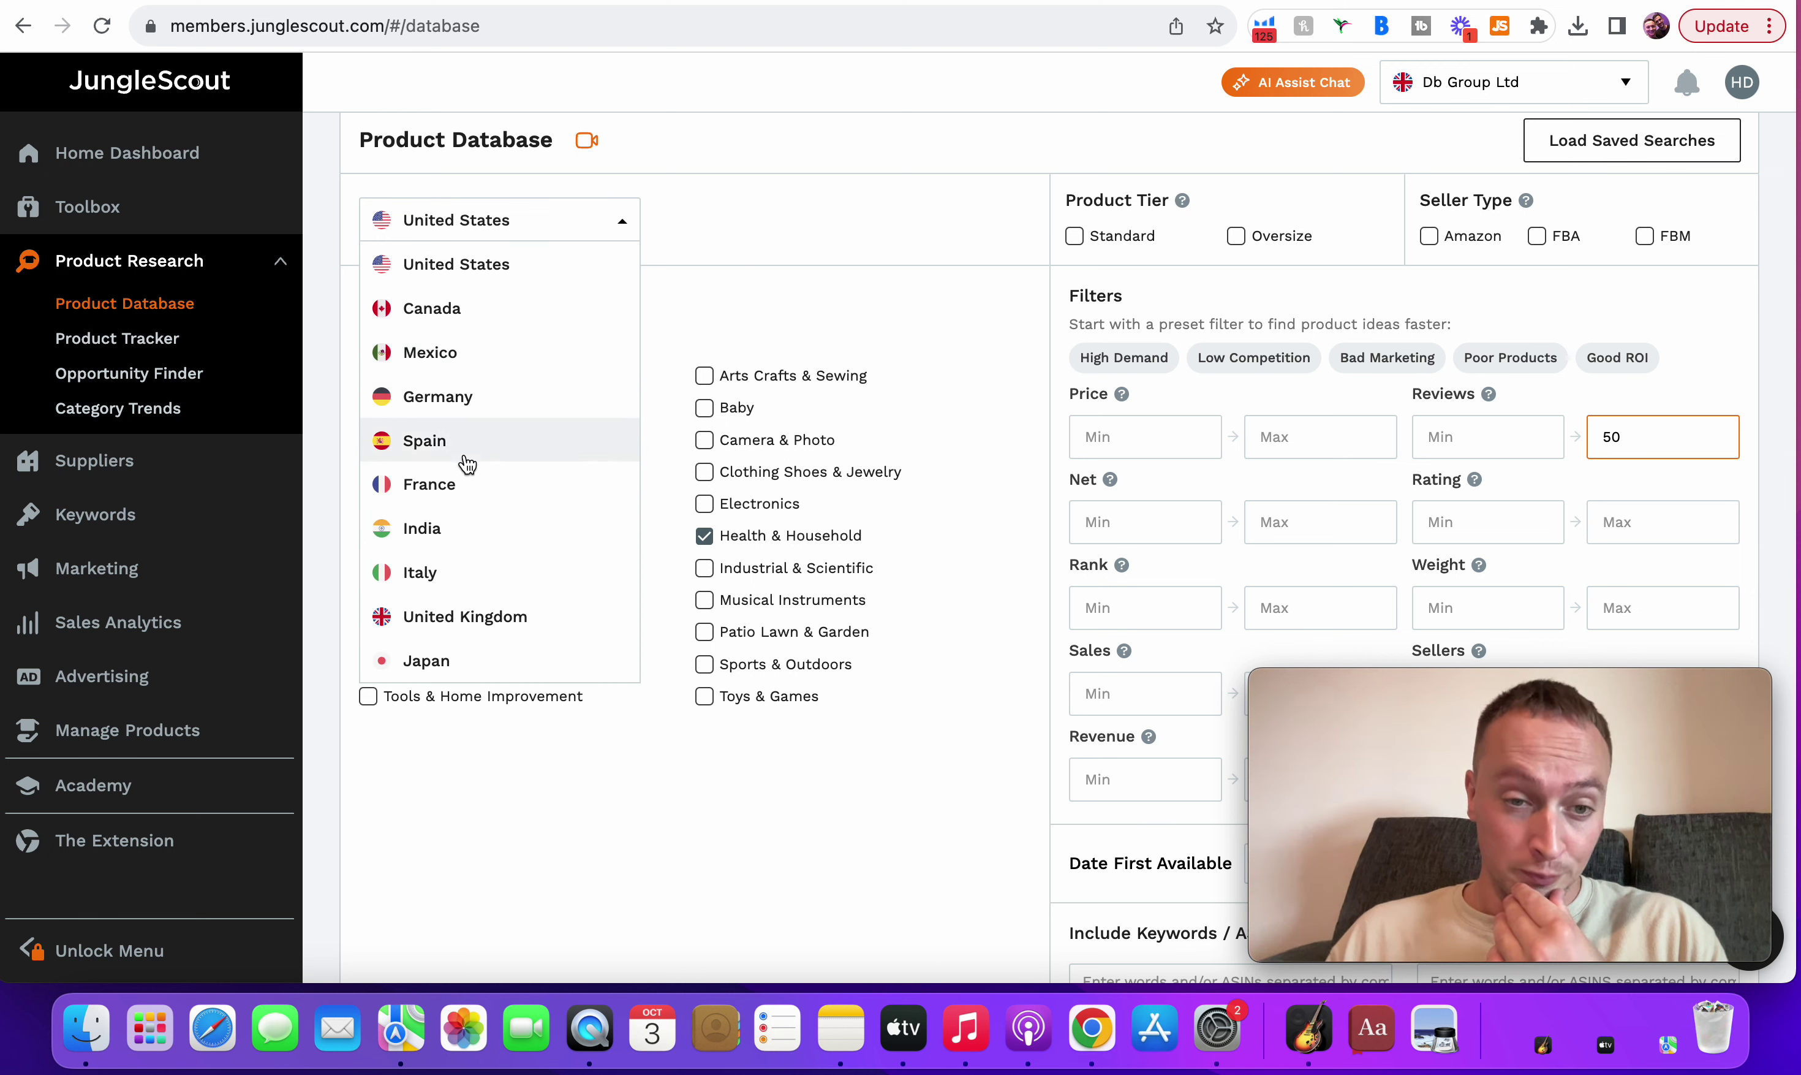
left_click(483, 617)
left_click(376, 2)
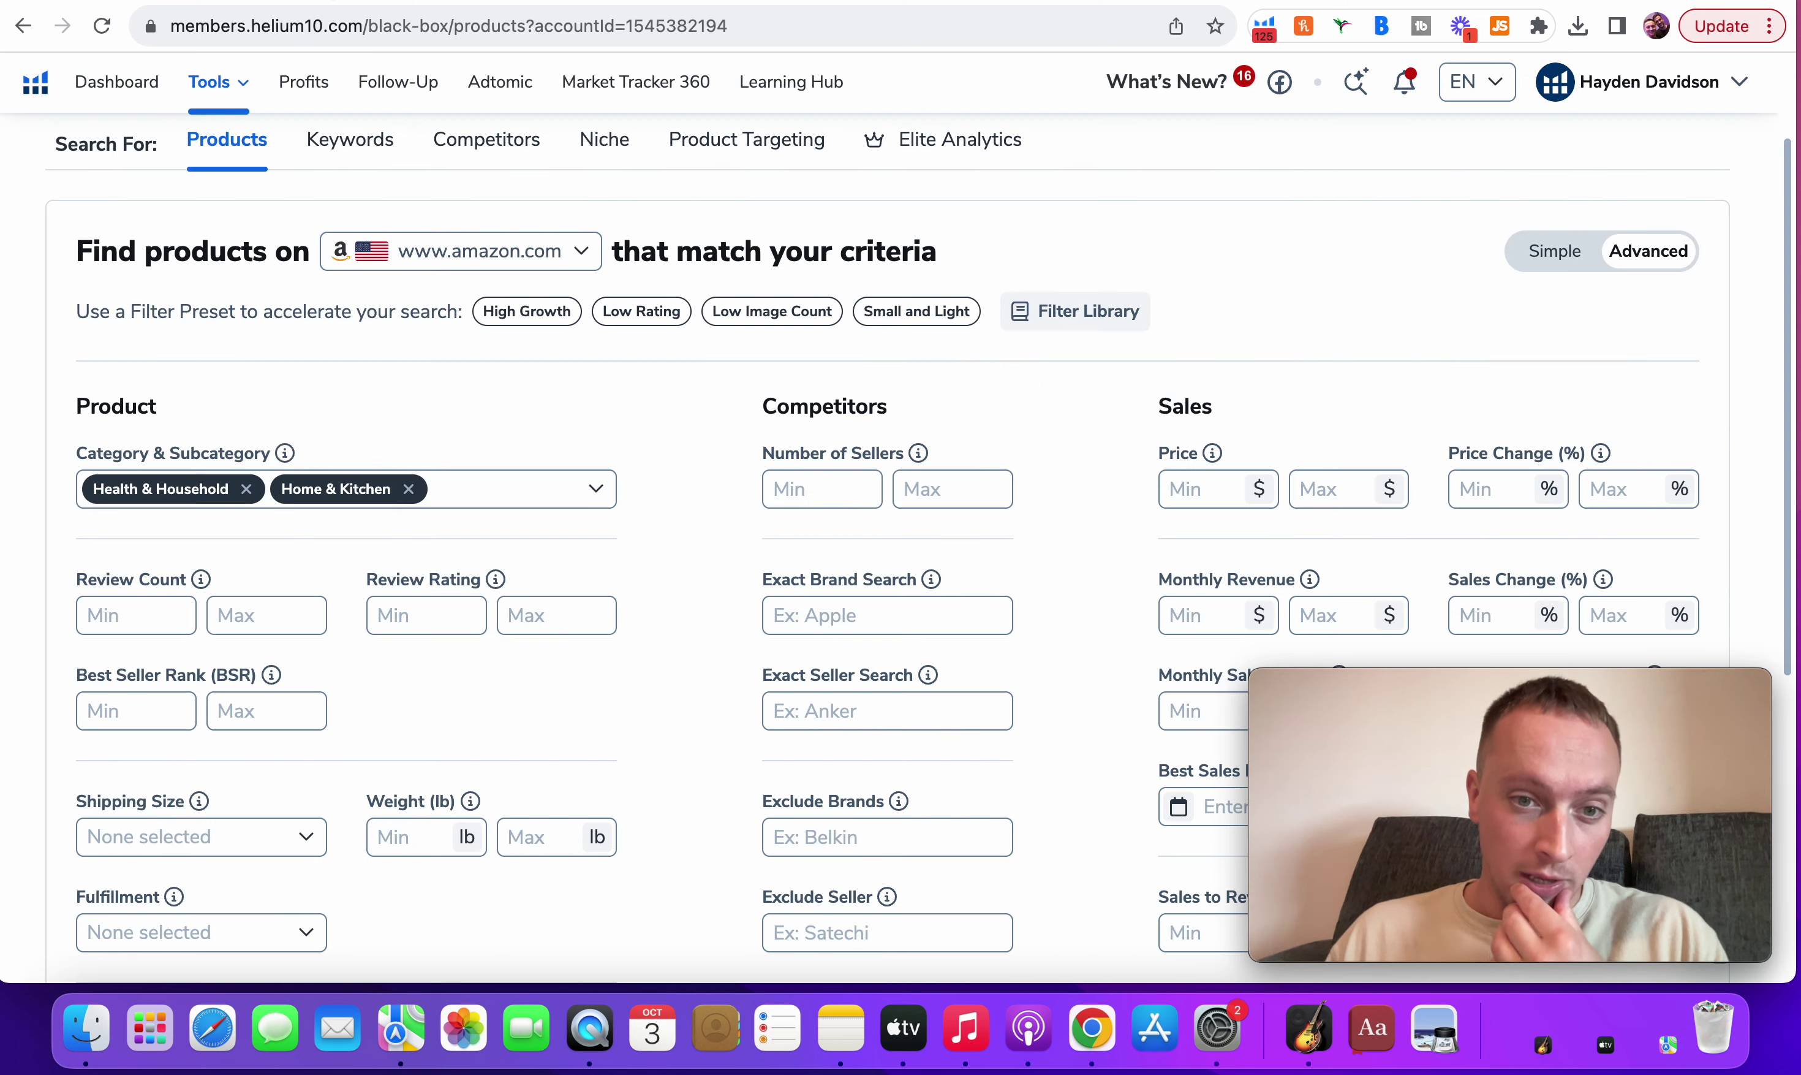
left_click(560, 259)
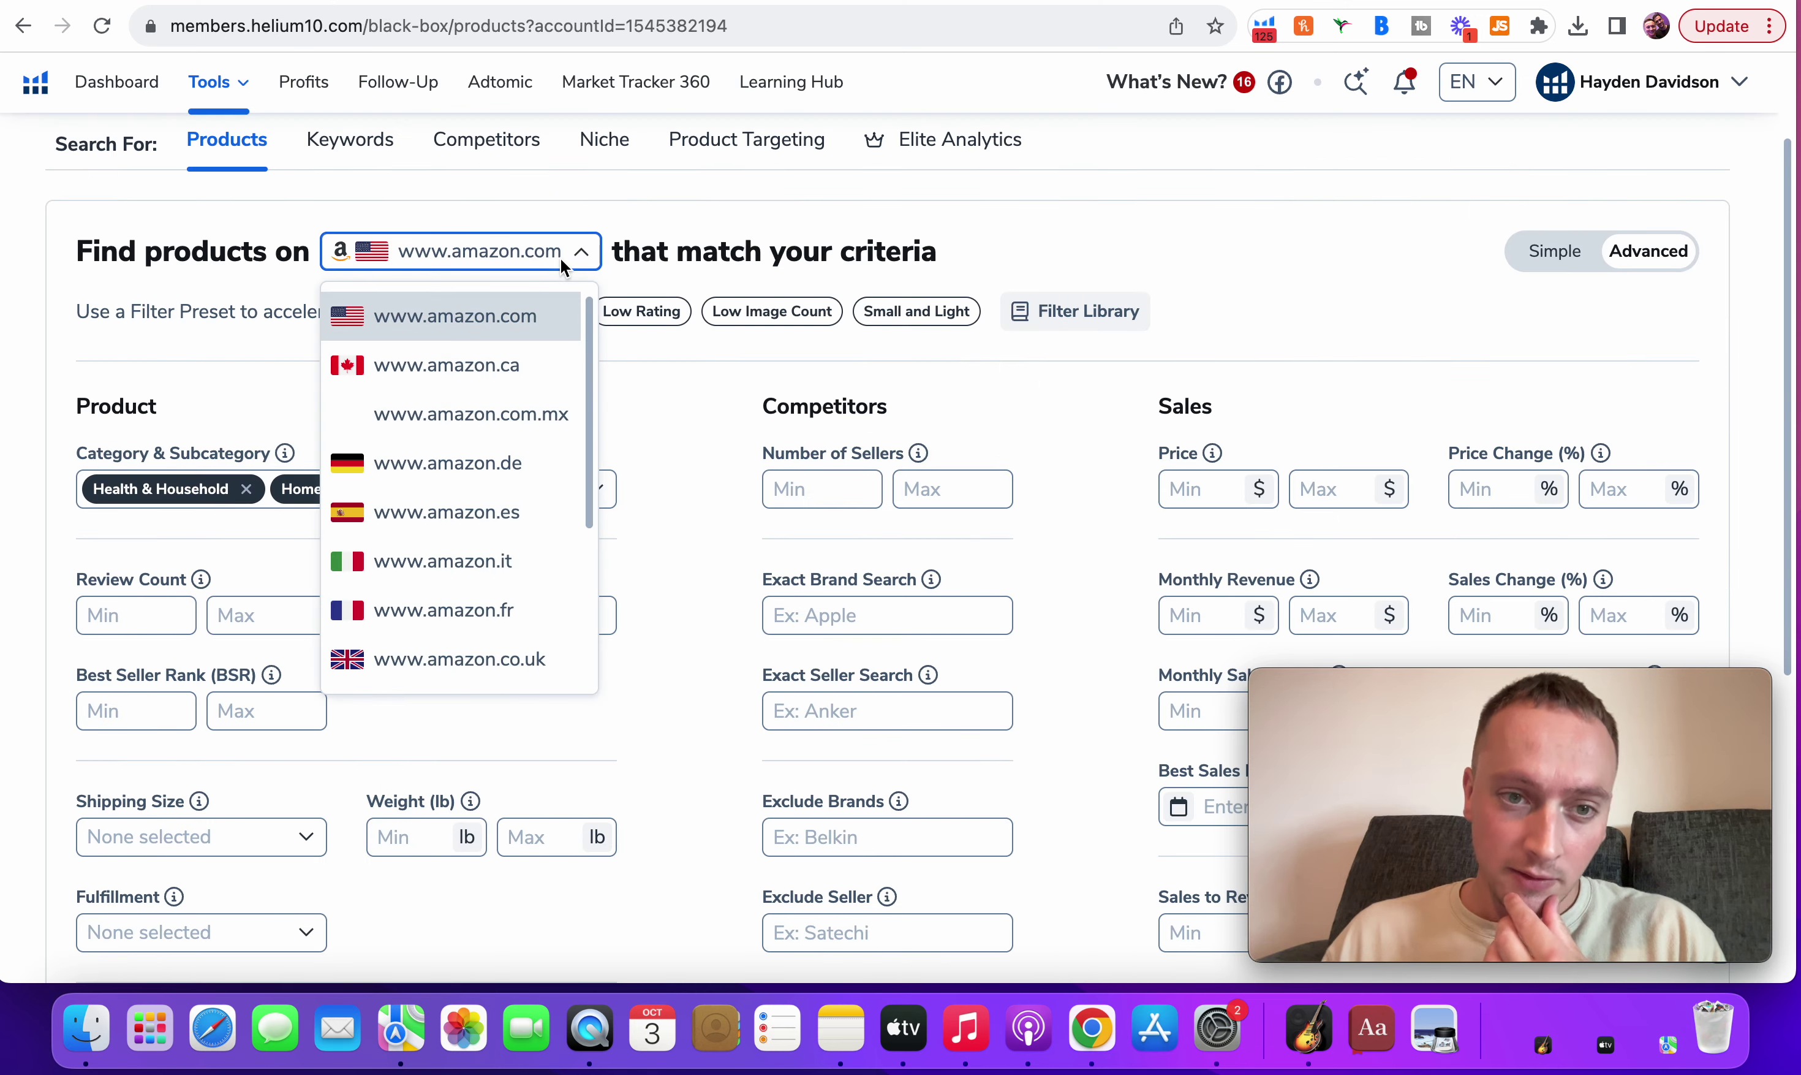
left_click(466, 655)
- Select Home & Kitchen and Health & Personal Care as the Black Box search categories for the UK marketplace
scroll(965, 482, "down", 2)
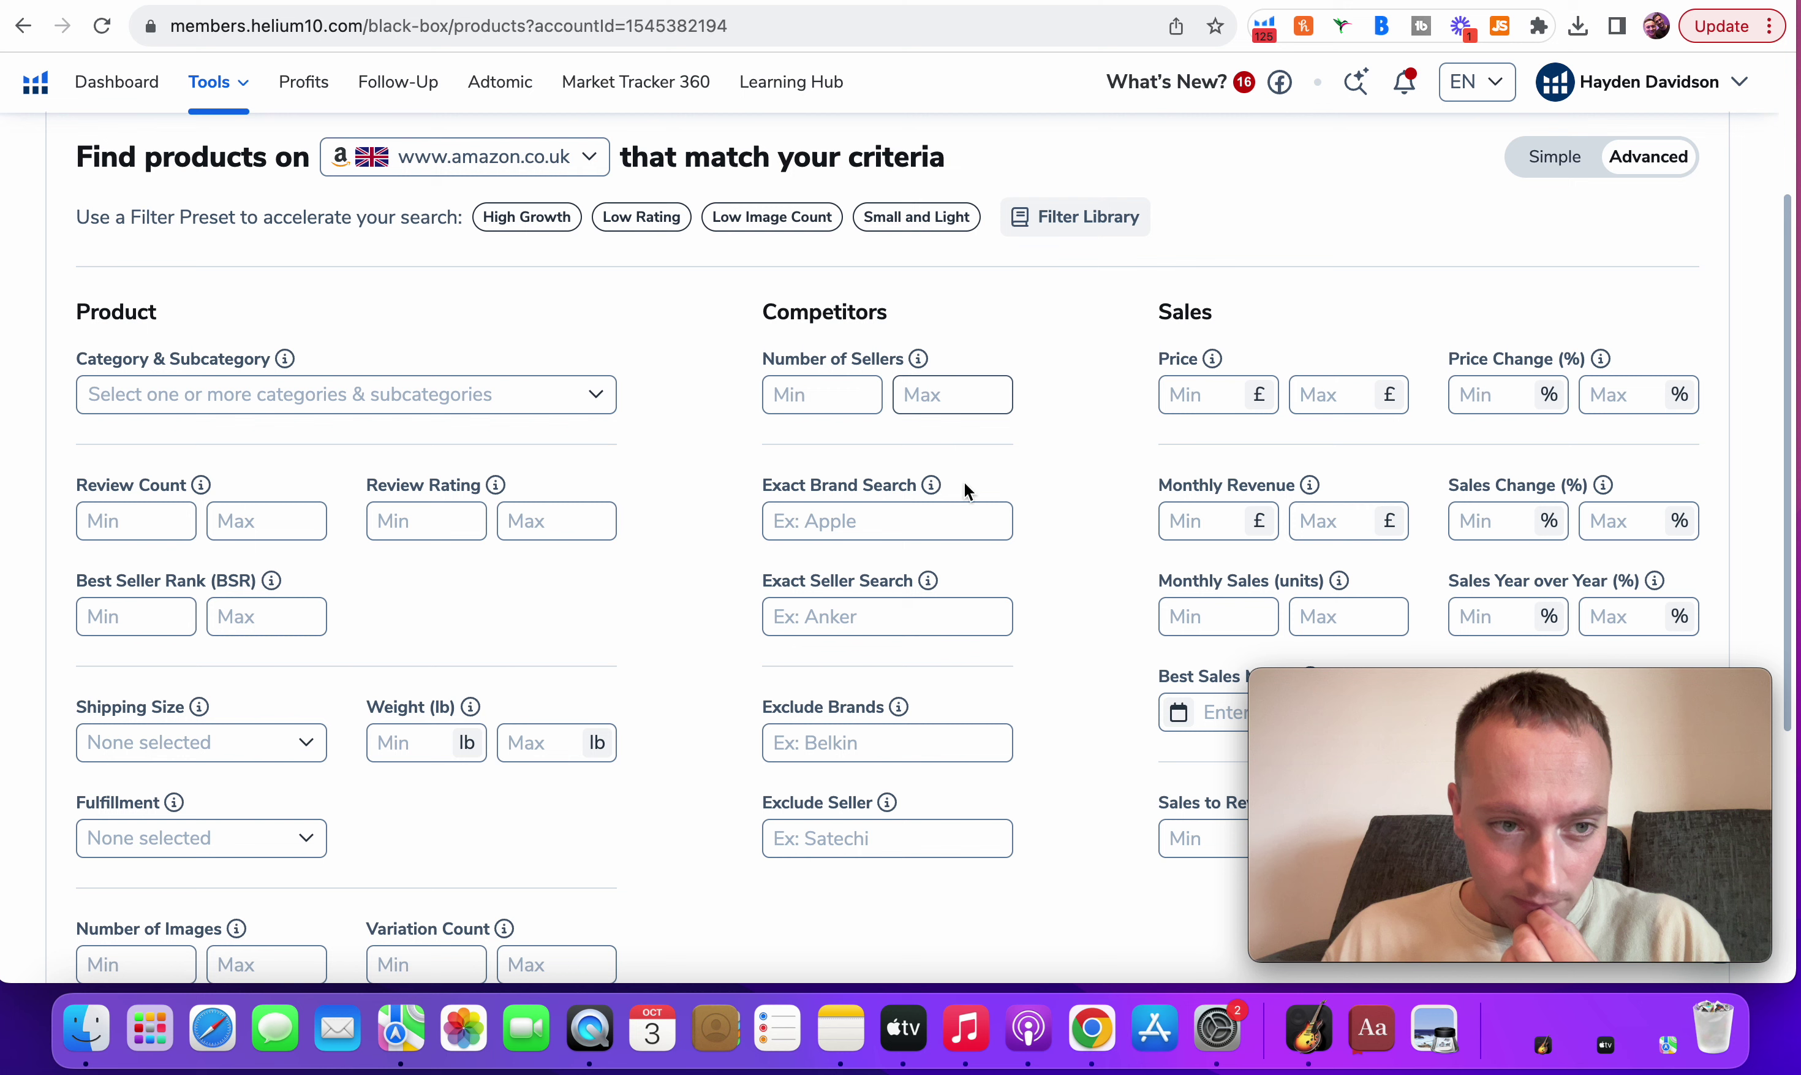
left_click(596, 400)
scroll(349, 648, "down", 3)
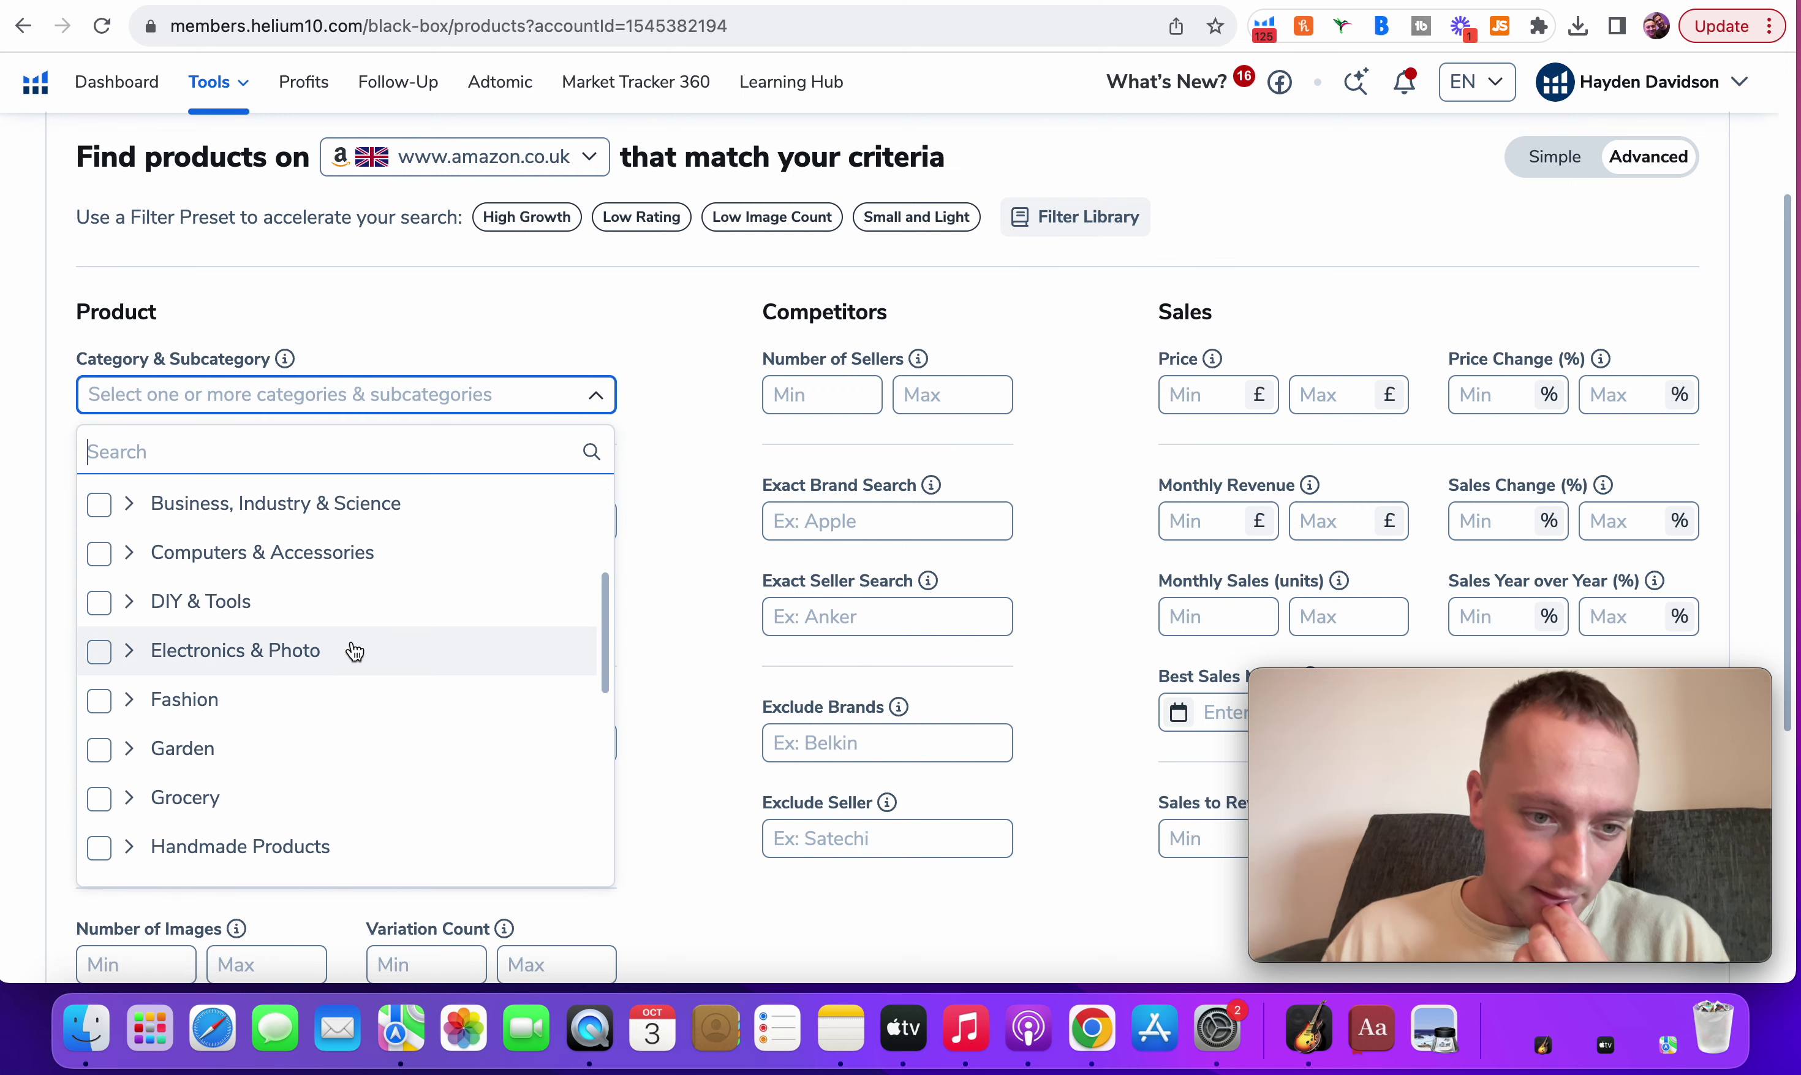
scroll(314, 569, "up", 3)
scroll(314, 568, "down", 8)
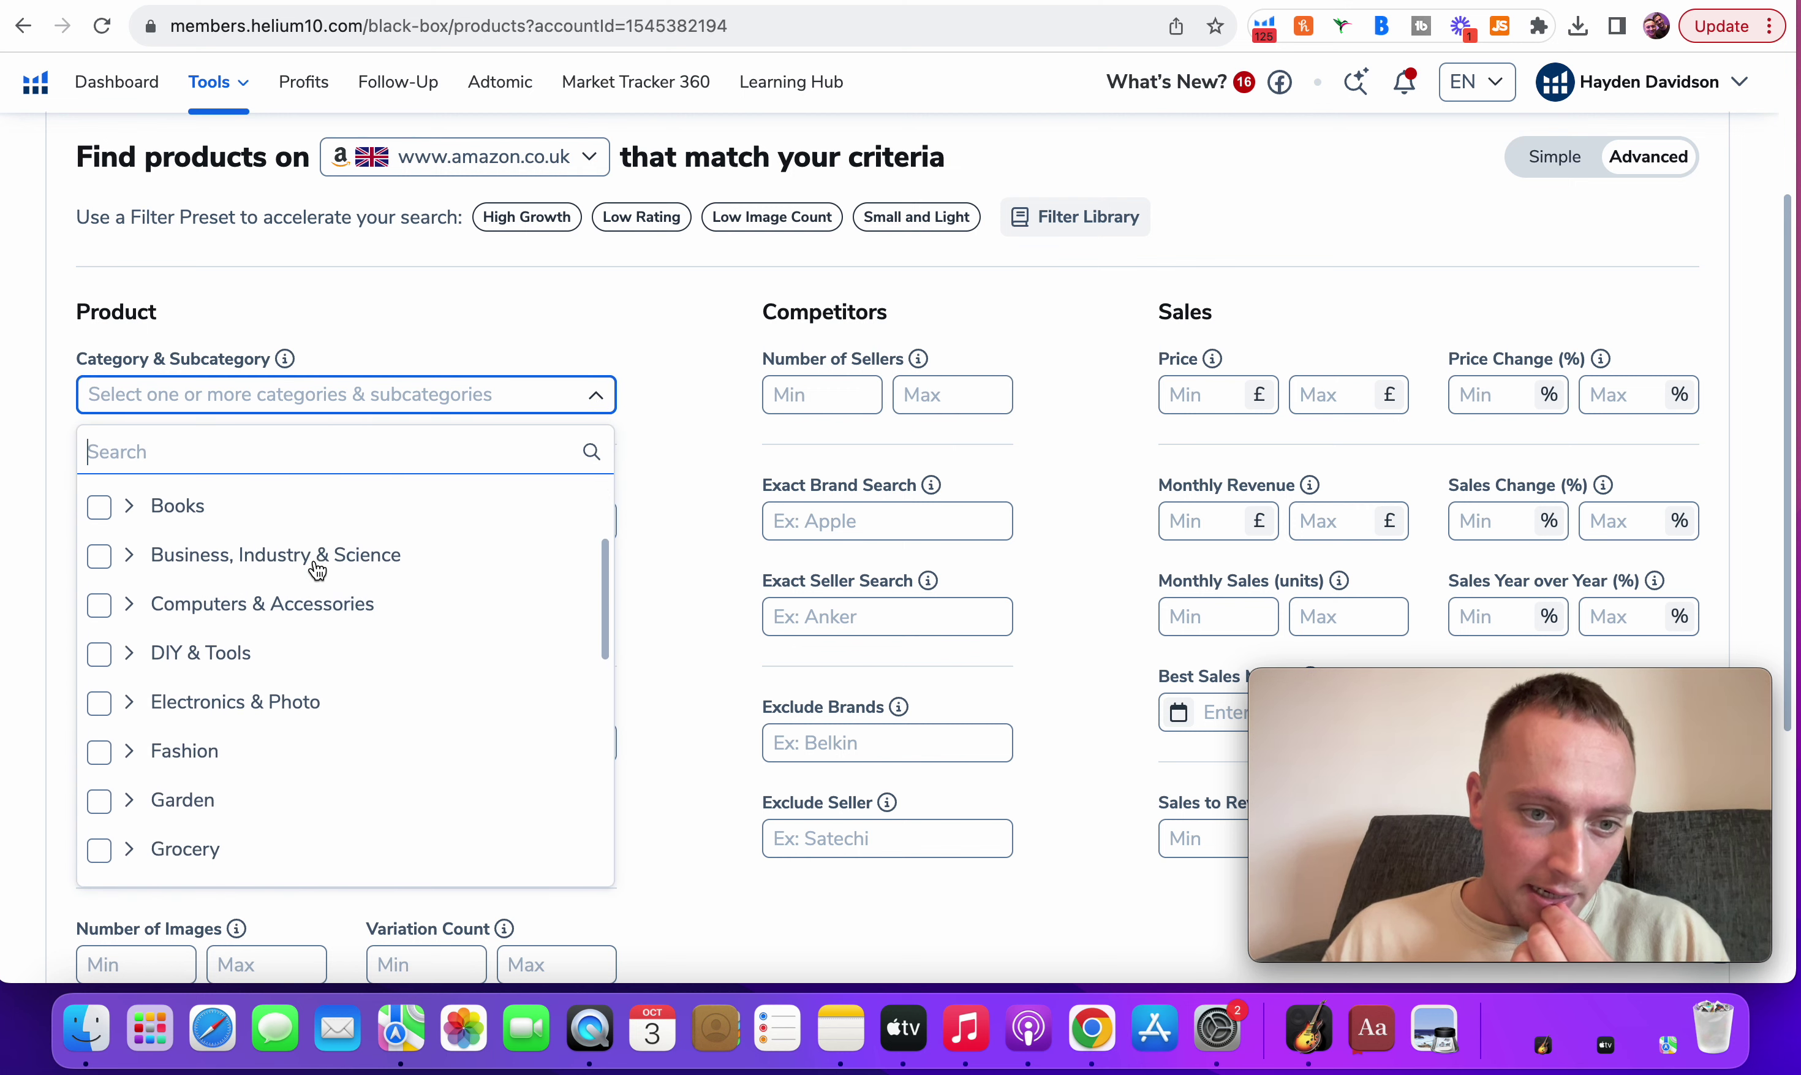
left_click(332, 548)
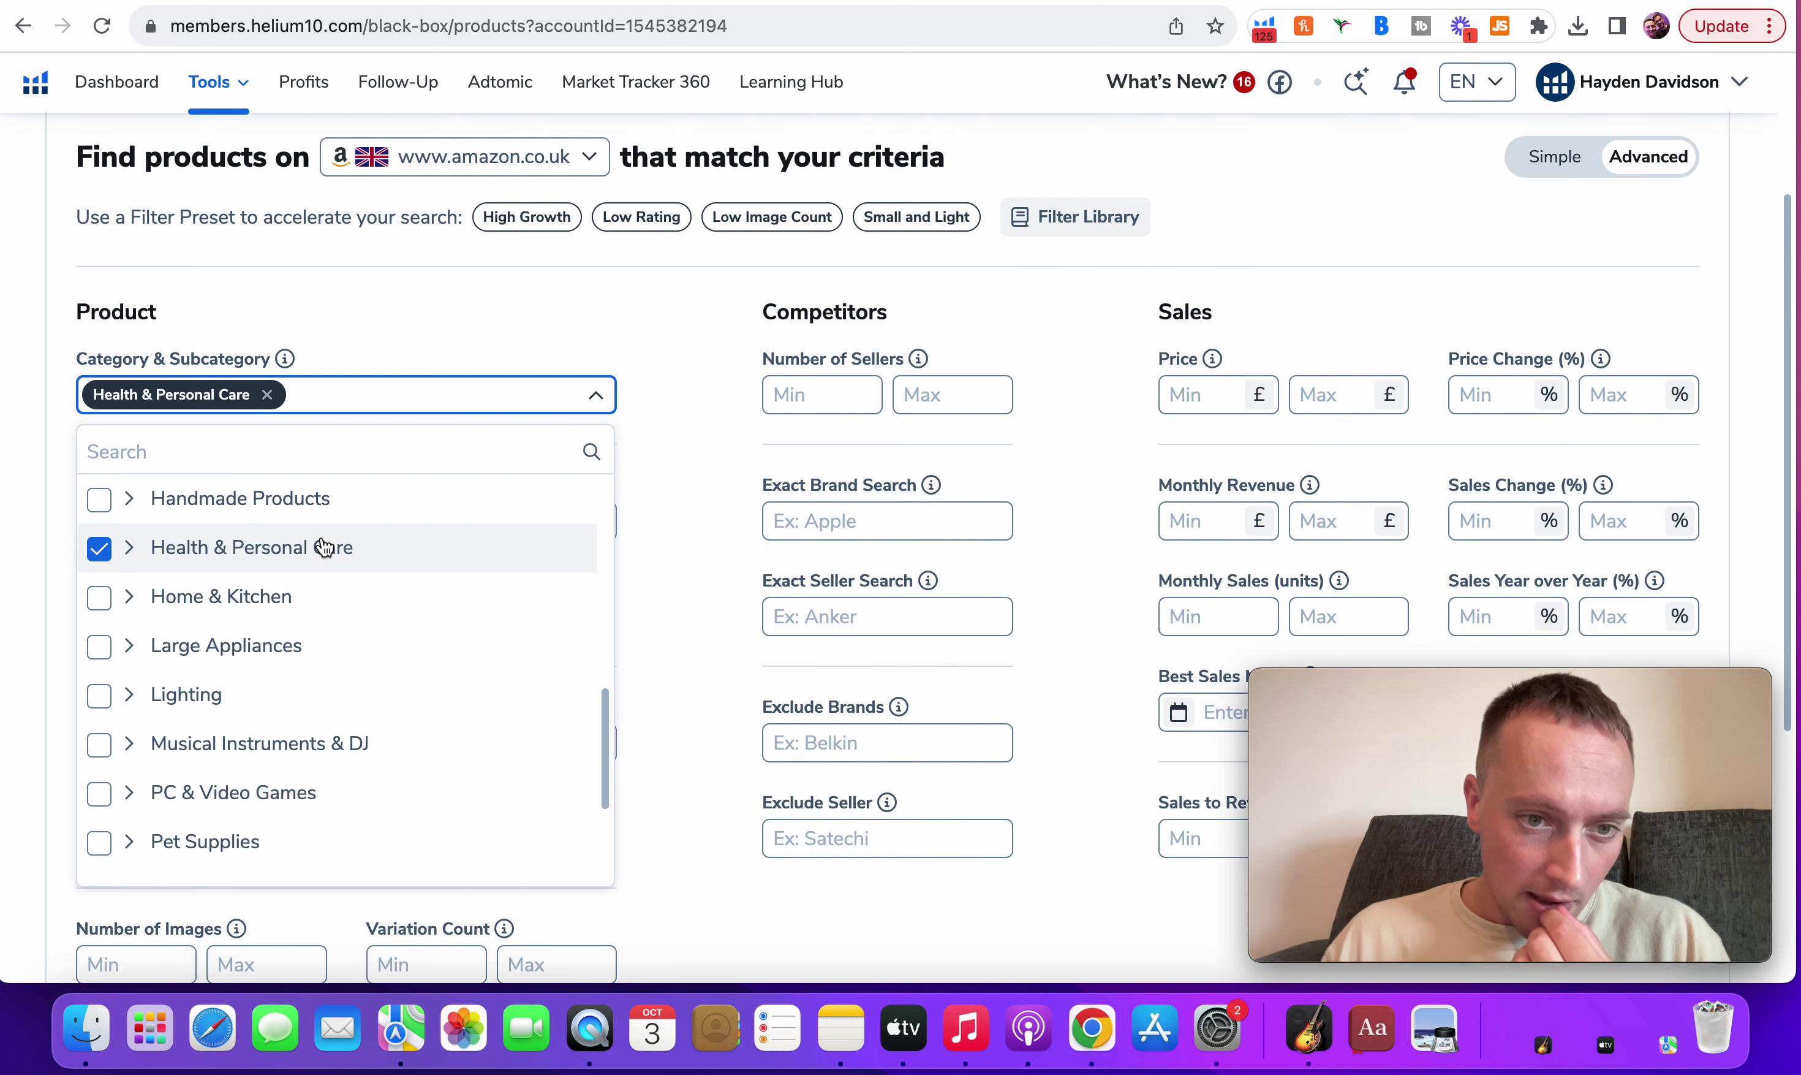
left_click(397, 560)
scroll(397, 559, "up", 5)
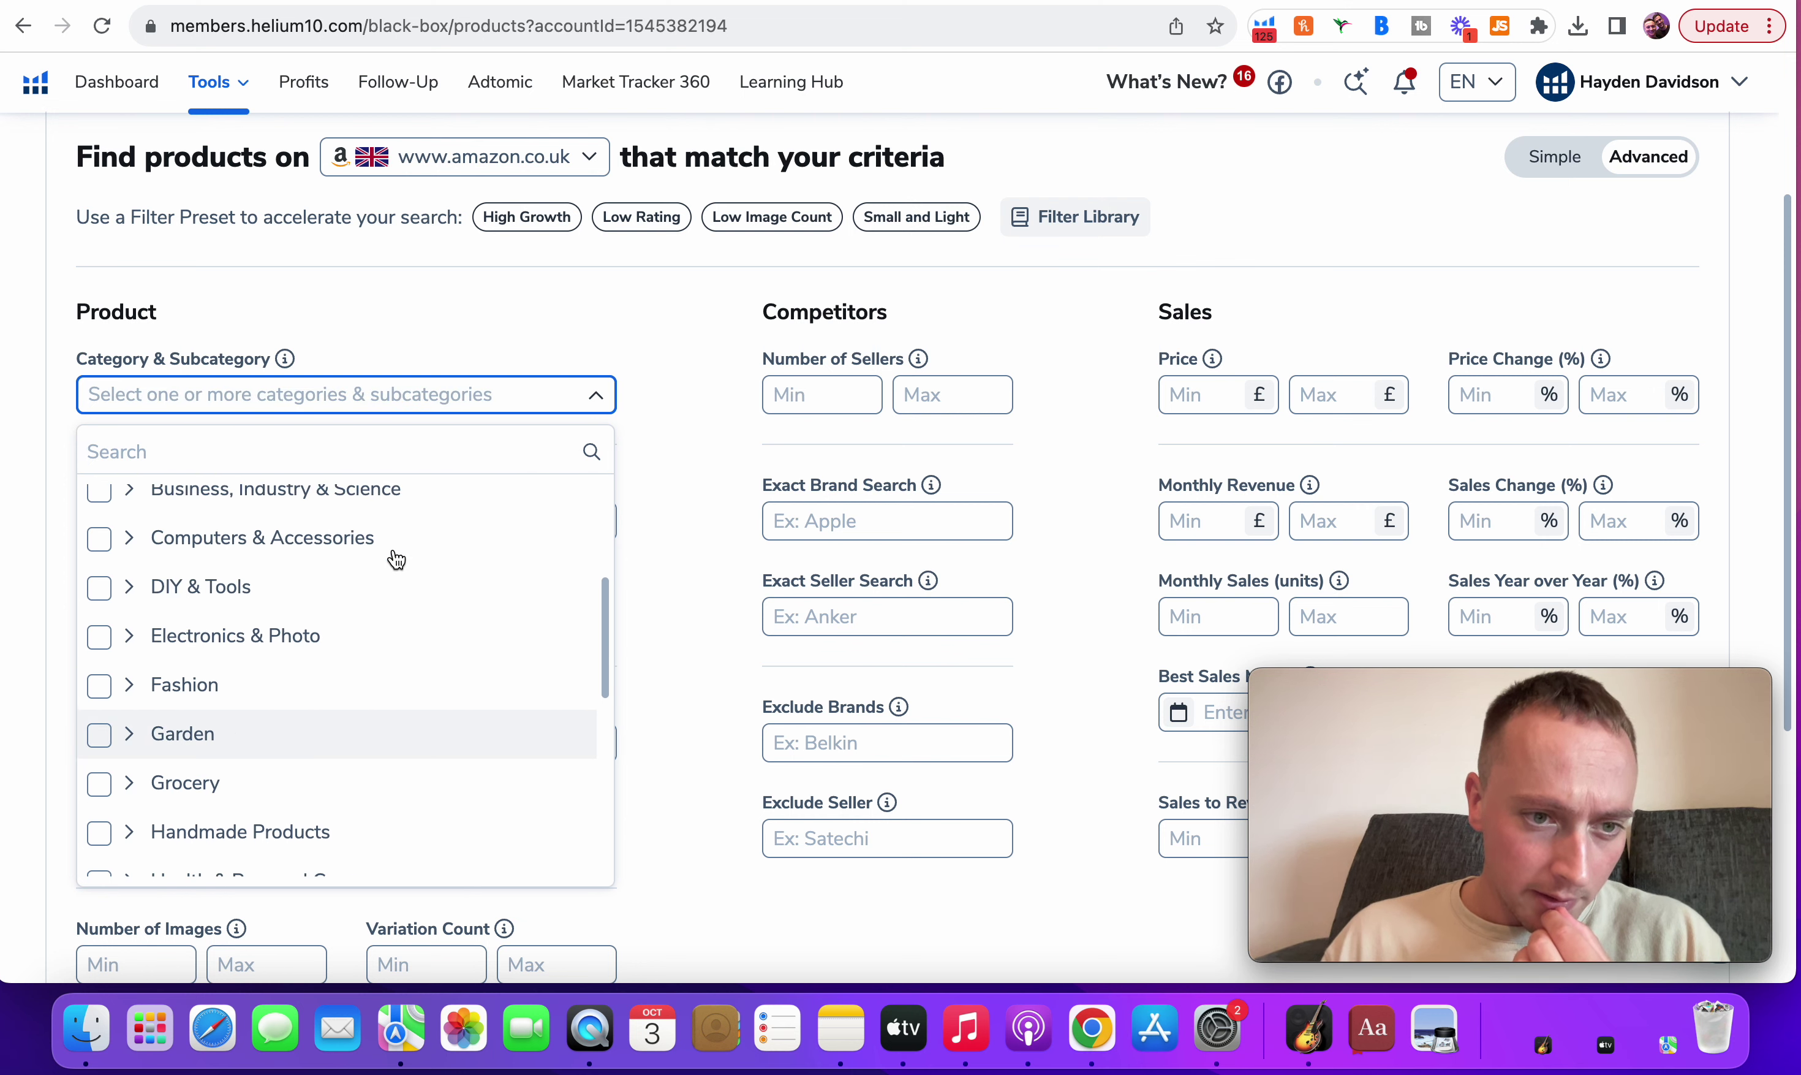
scroll(397, 560, "up", 2)
scroll(397, 560, "down", 8)
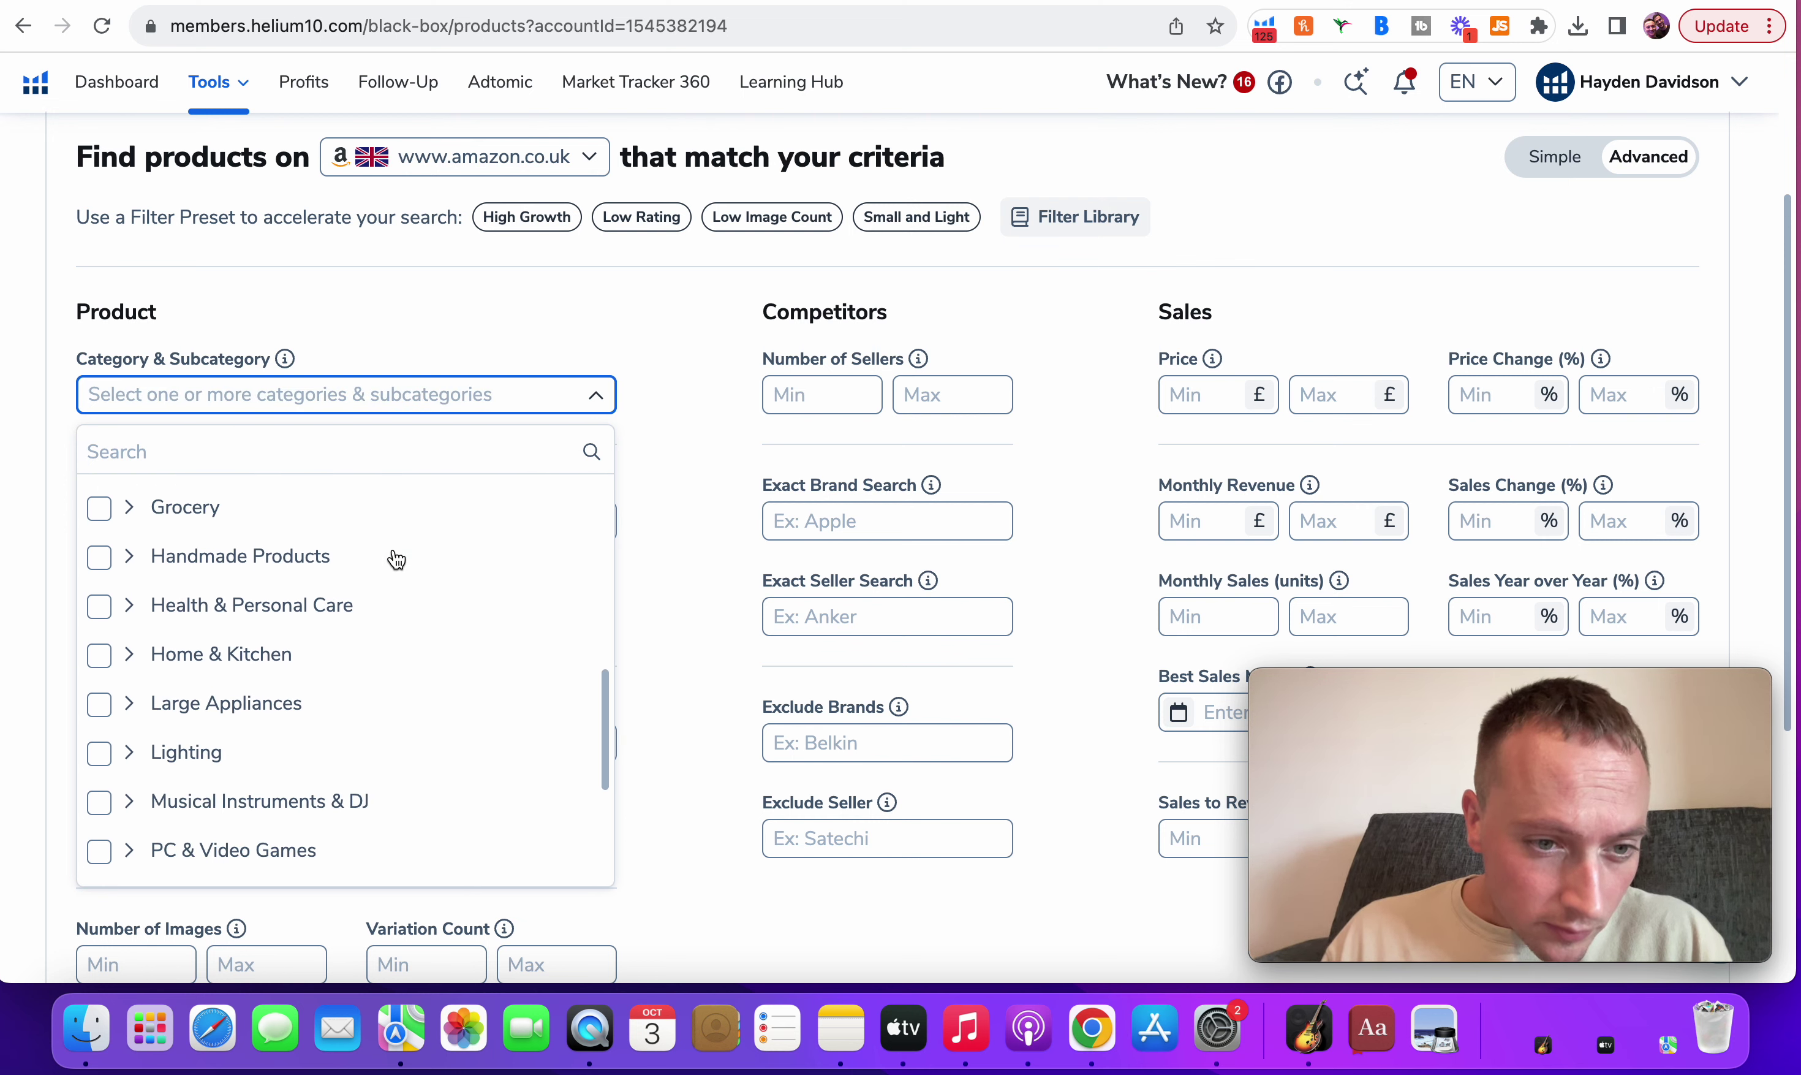
left_click(290, 671)
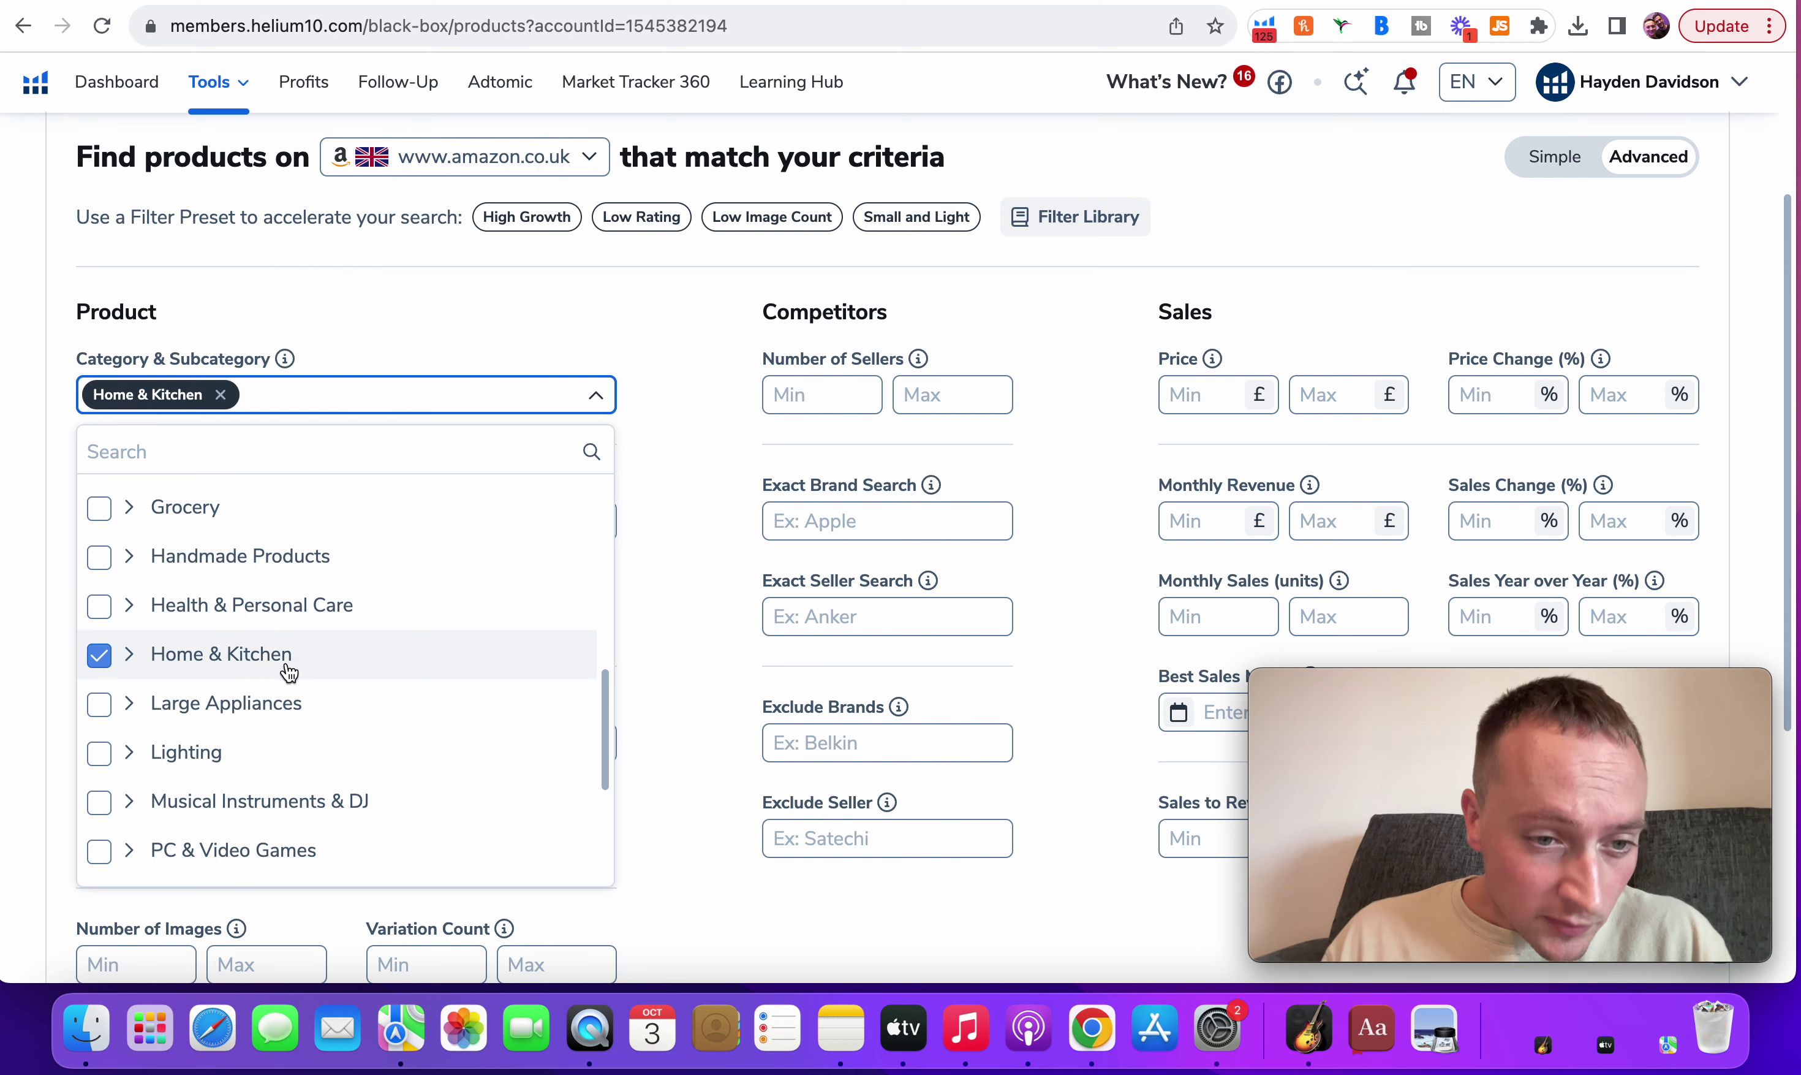
left_click(348, 593)
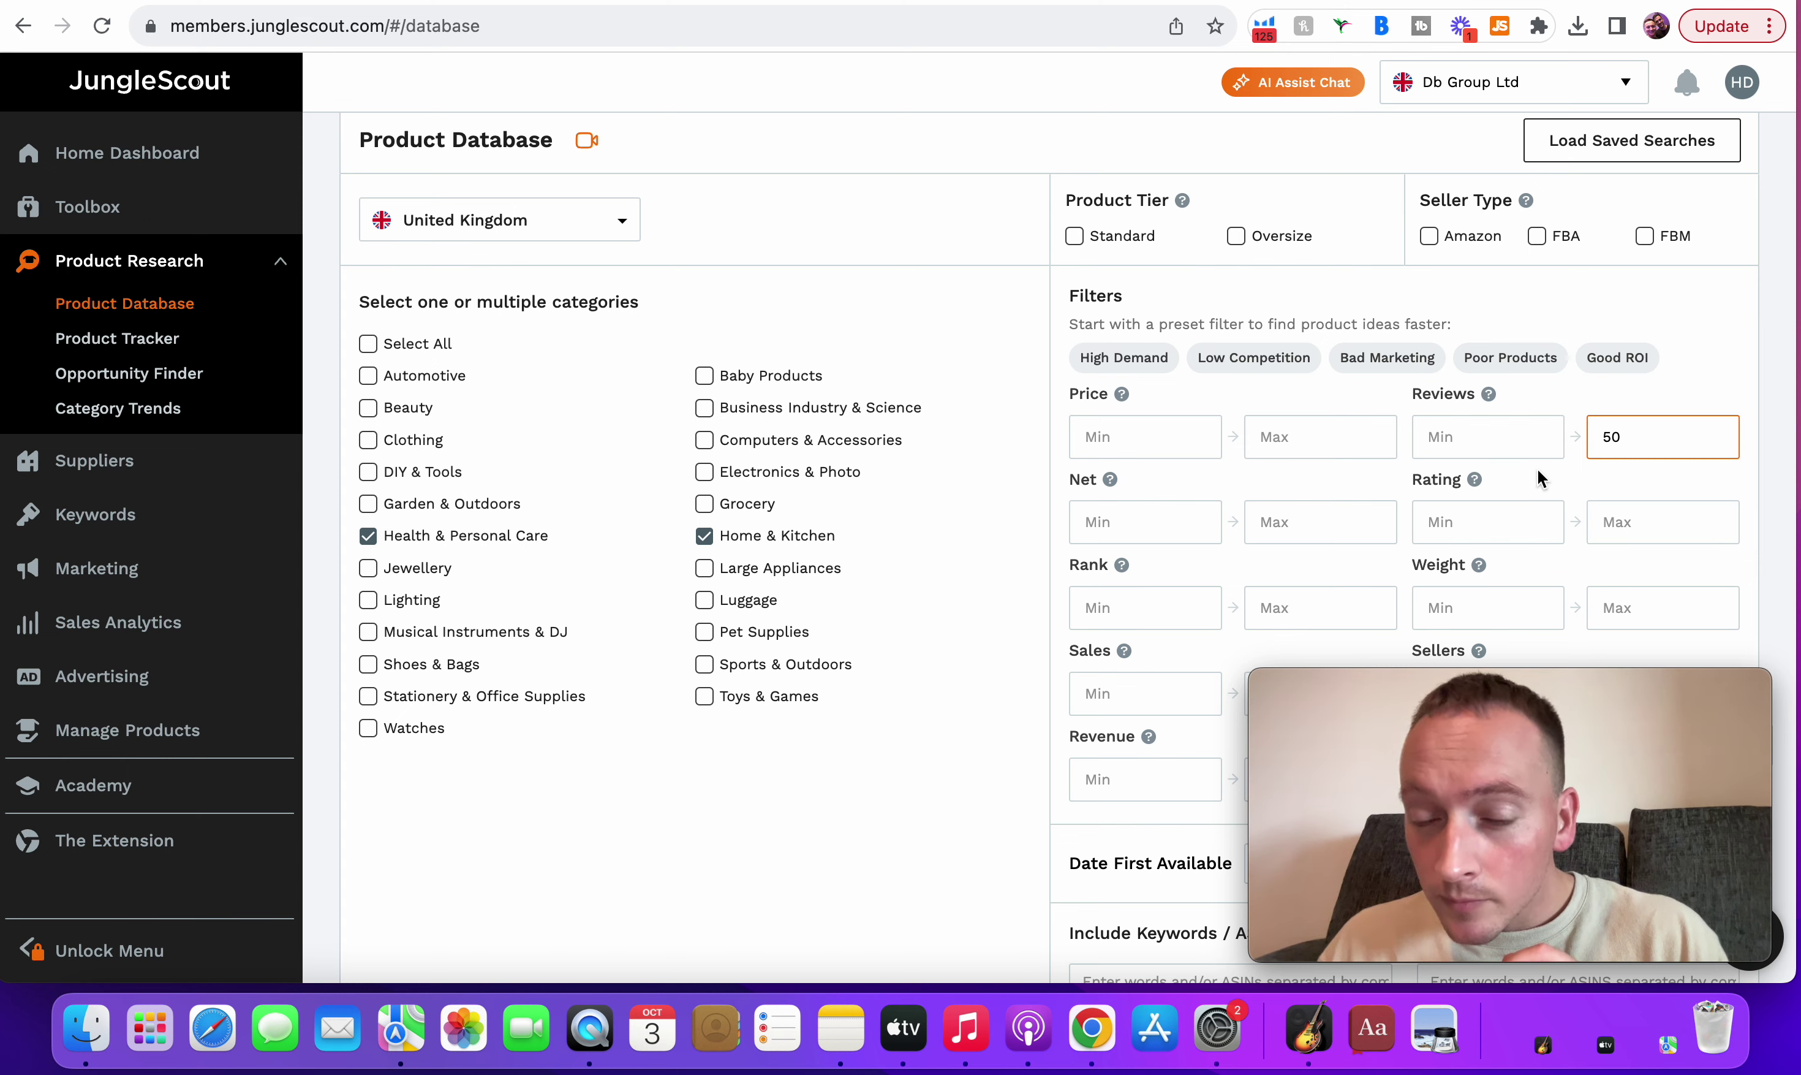
- Set the maximum number of reviews to 40 in Jungle Scout's Product Database and return to Black Box's product filters
scroll(1537, 471, "down", 2)
scroll(1538, 469, "down", 1)
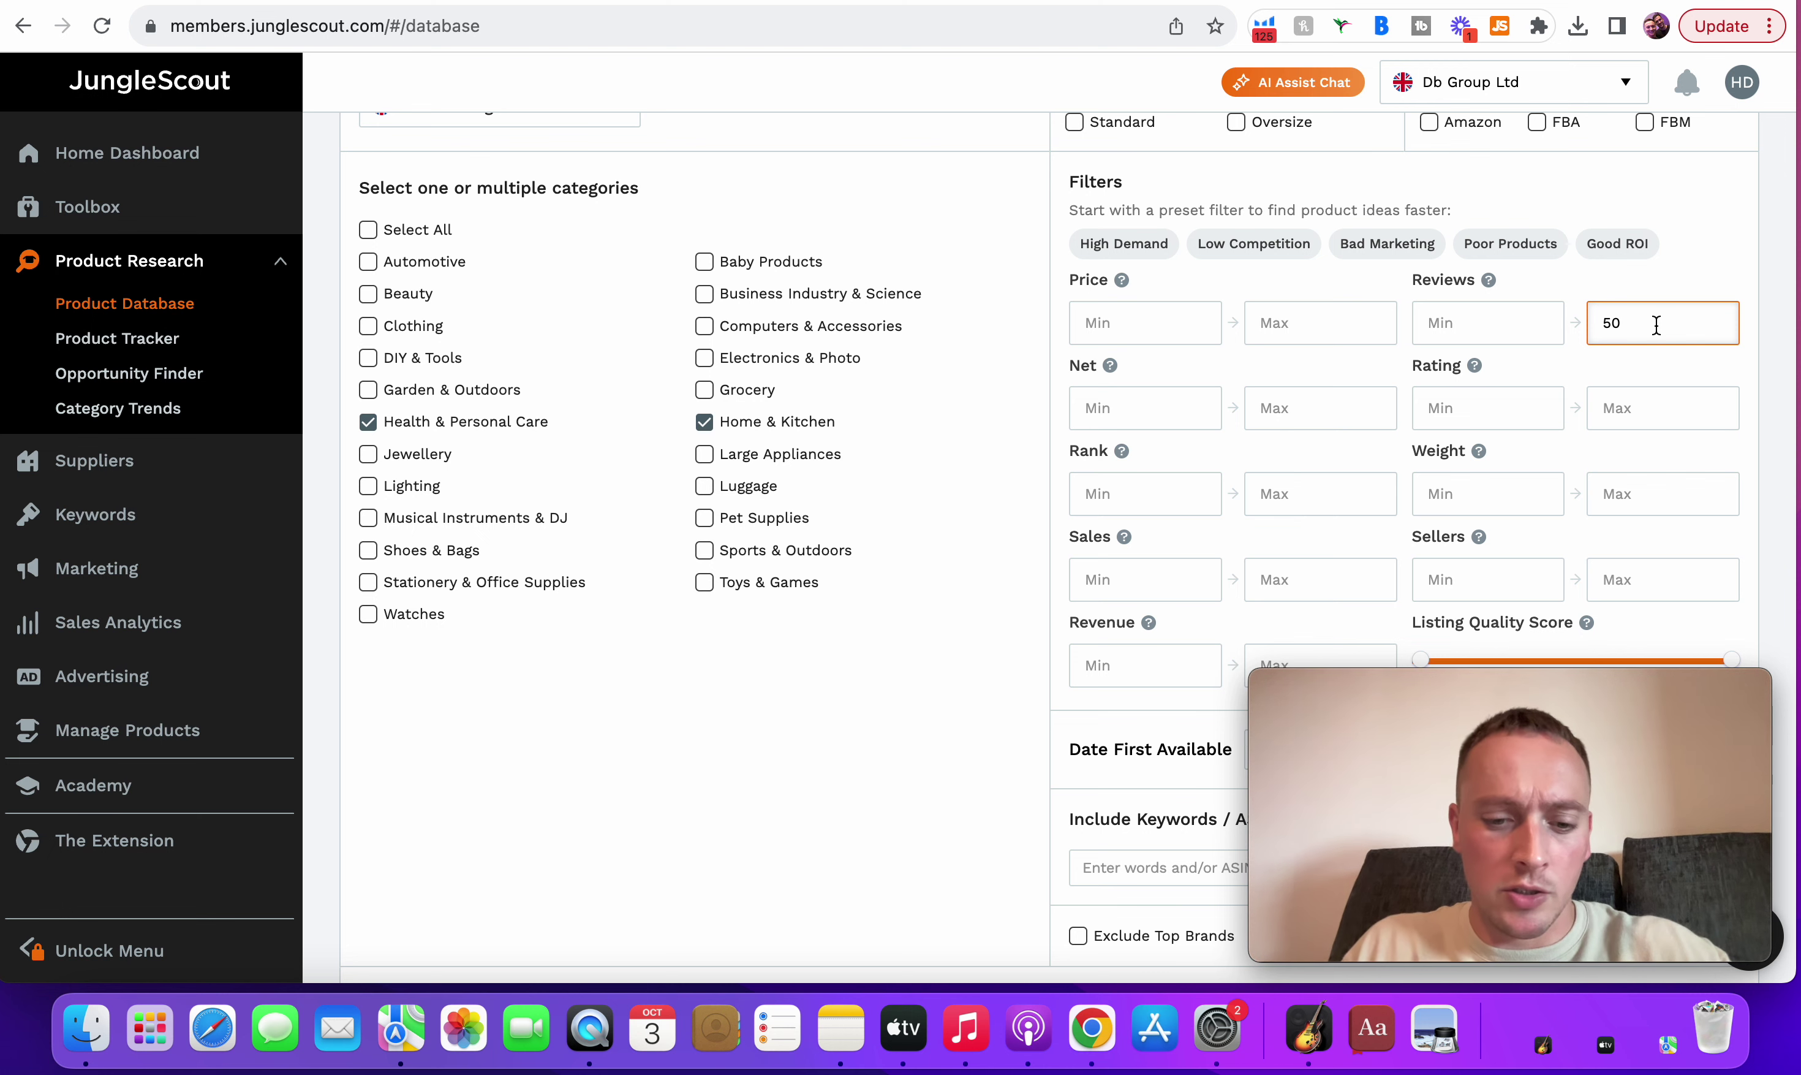
key("BackSpace")
type("40")
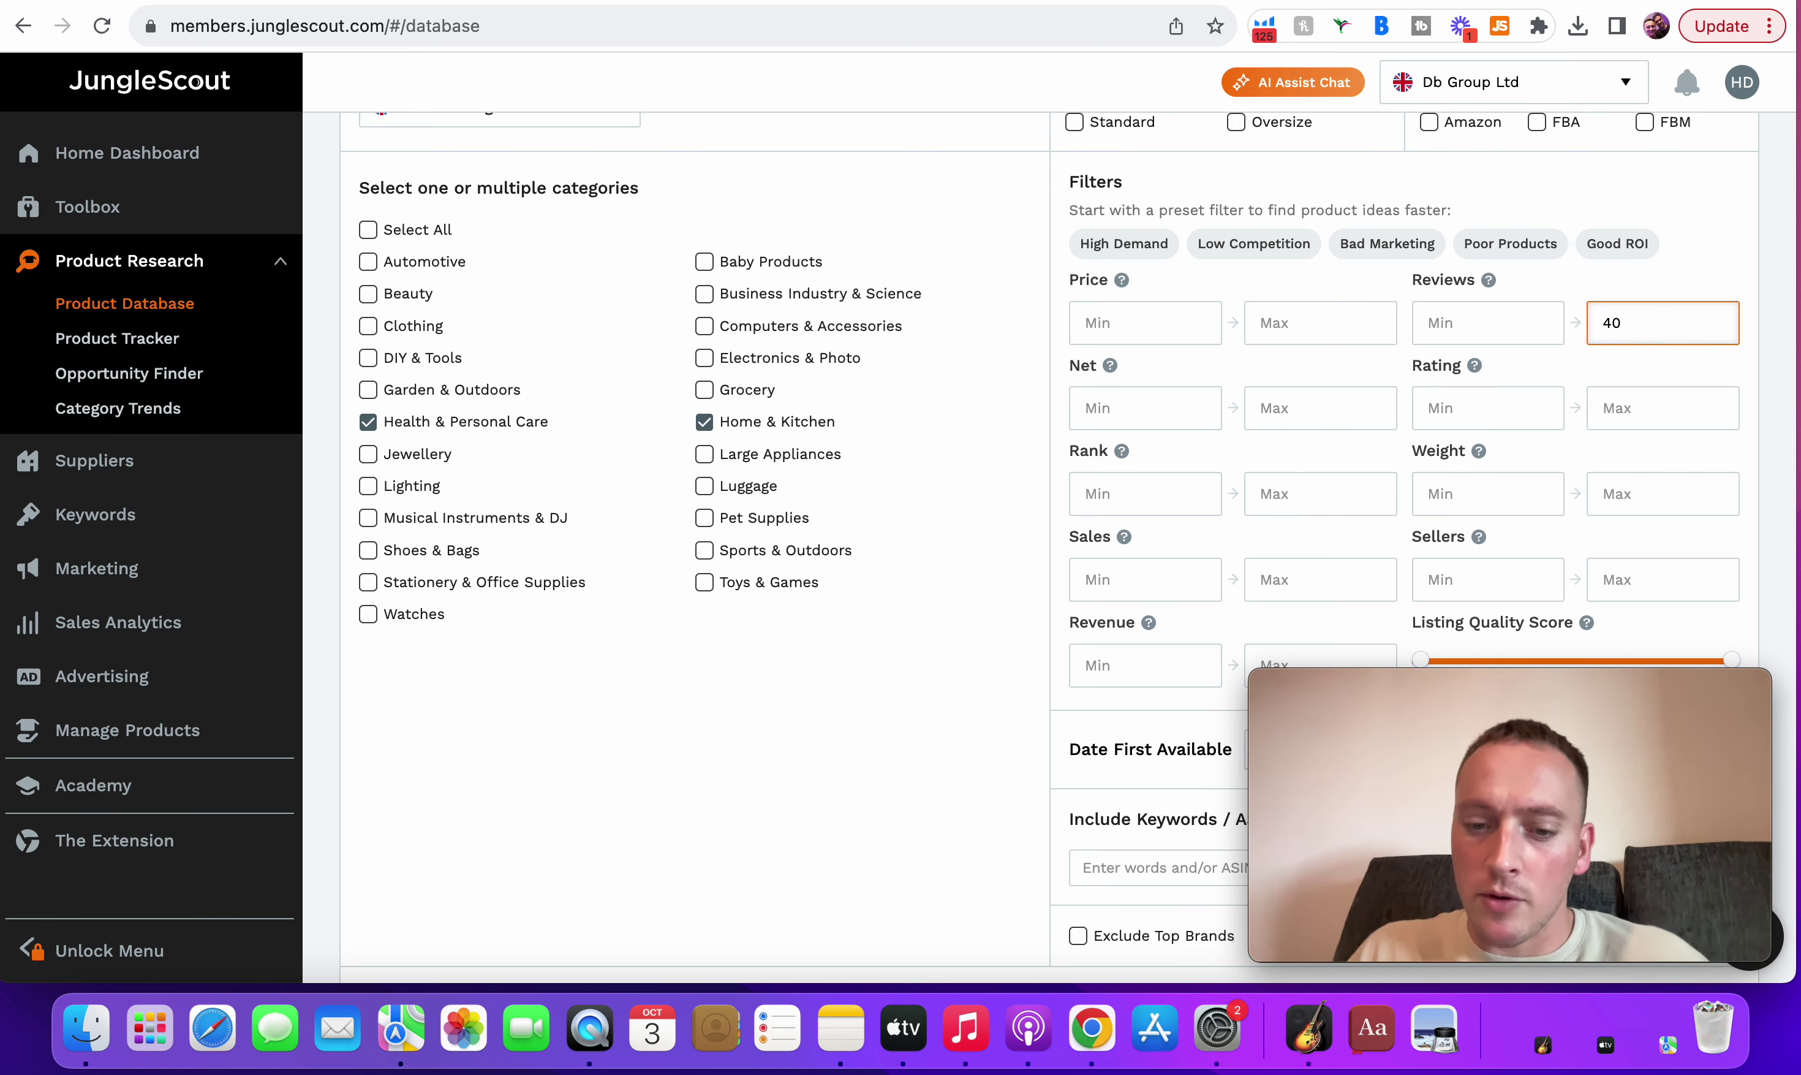
key("BackSpace")
key("BackSpace")
type("40")
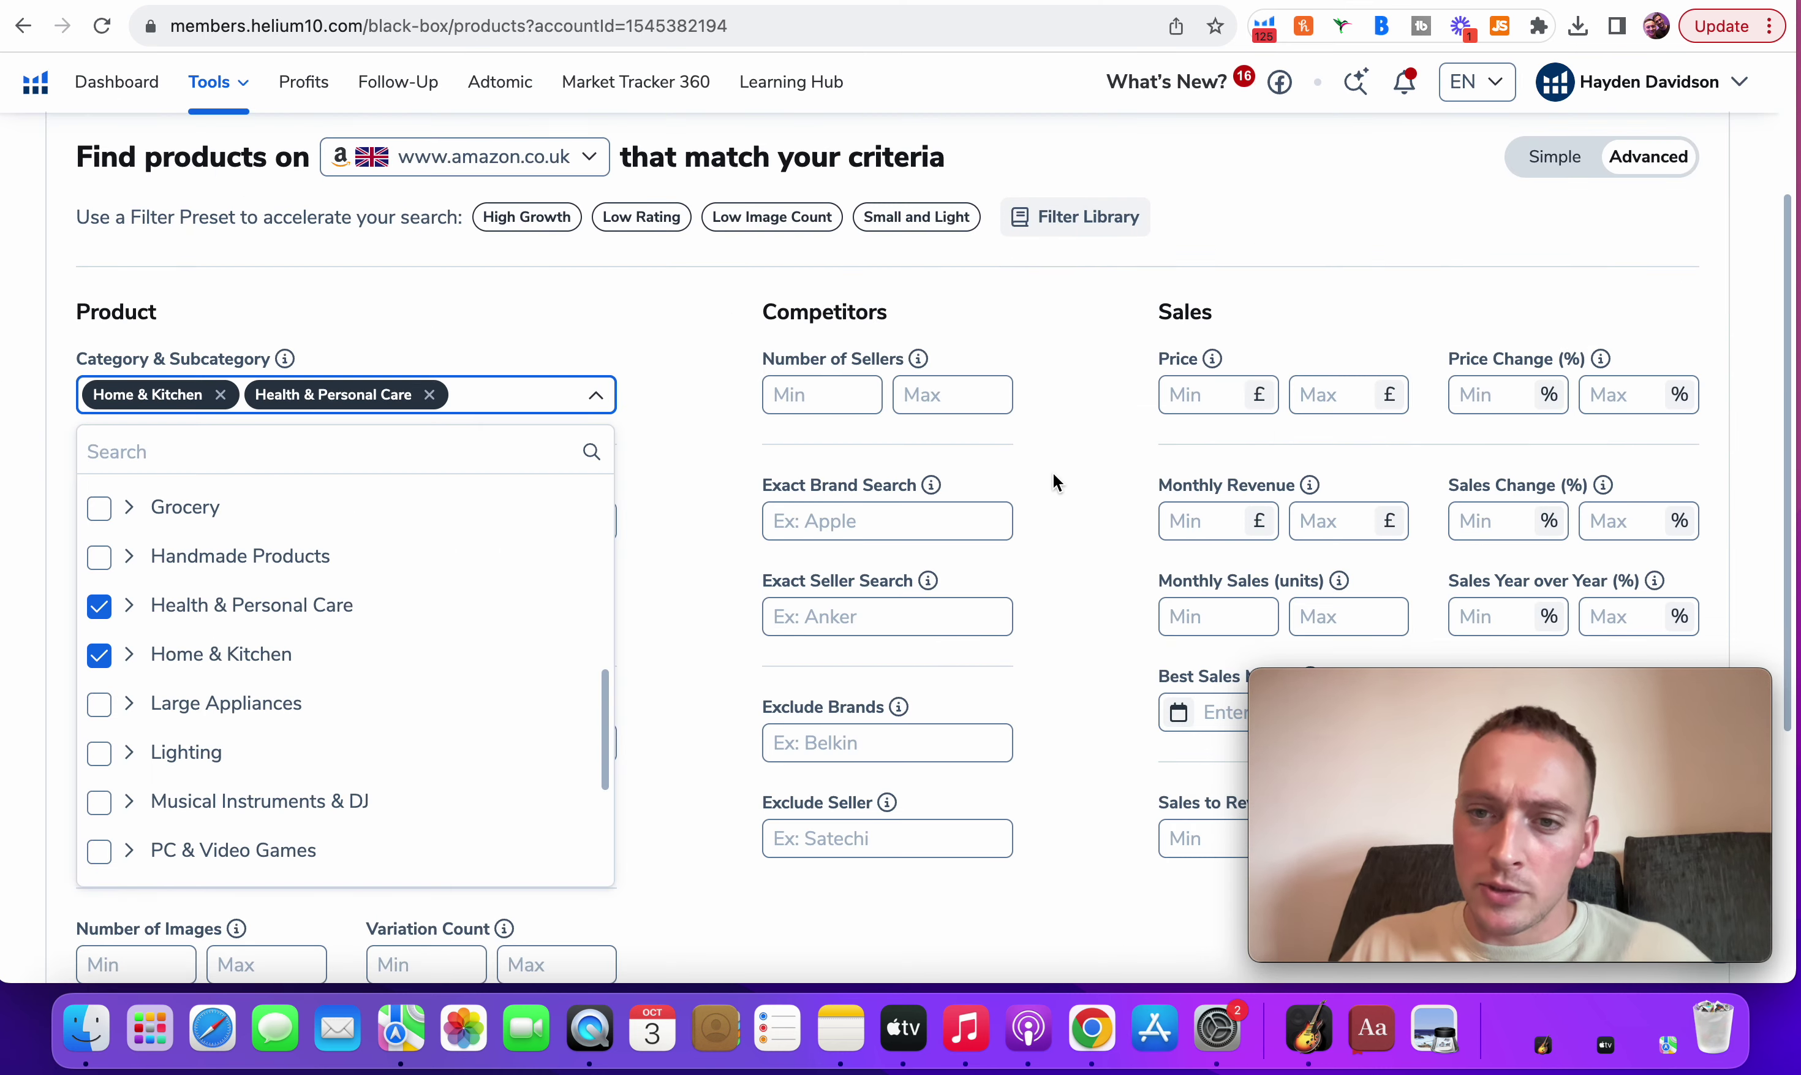
left_click(1052, 473)
scroll(1053, 483, "down", 3)
left_click(542, 344)
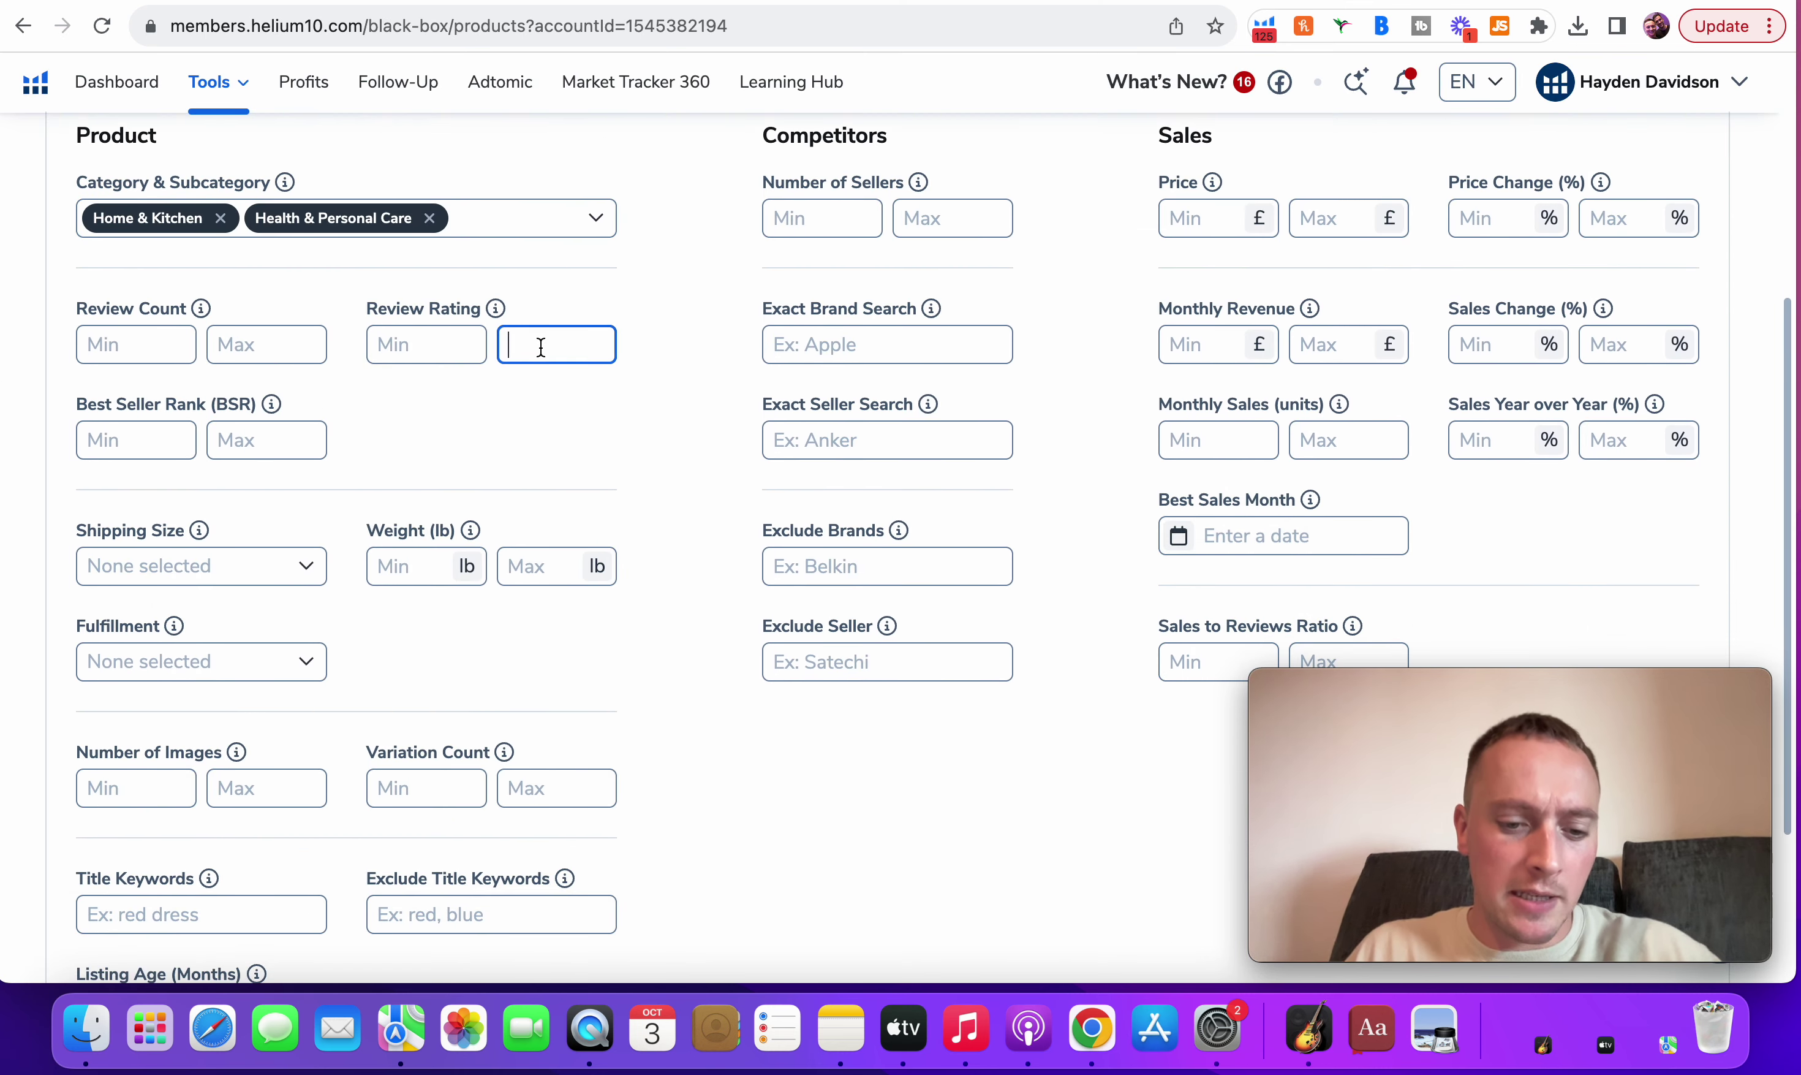
type("40")
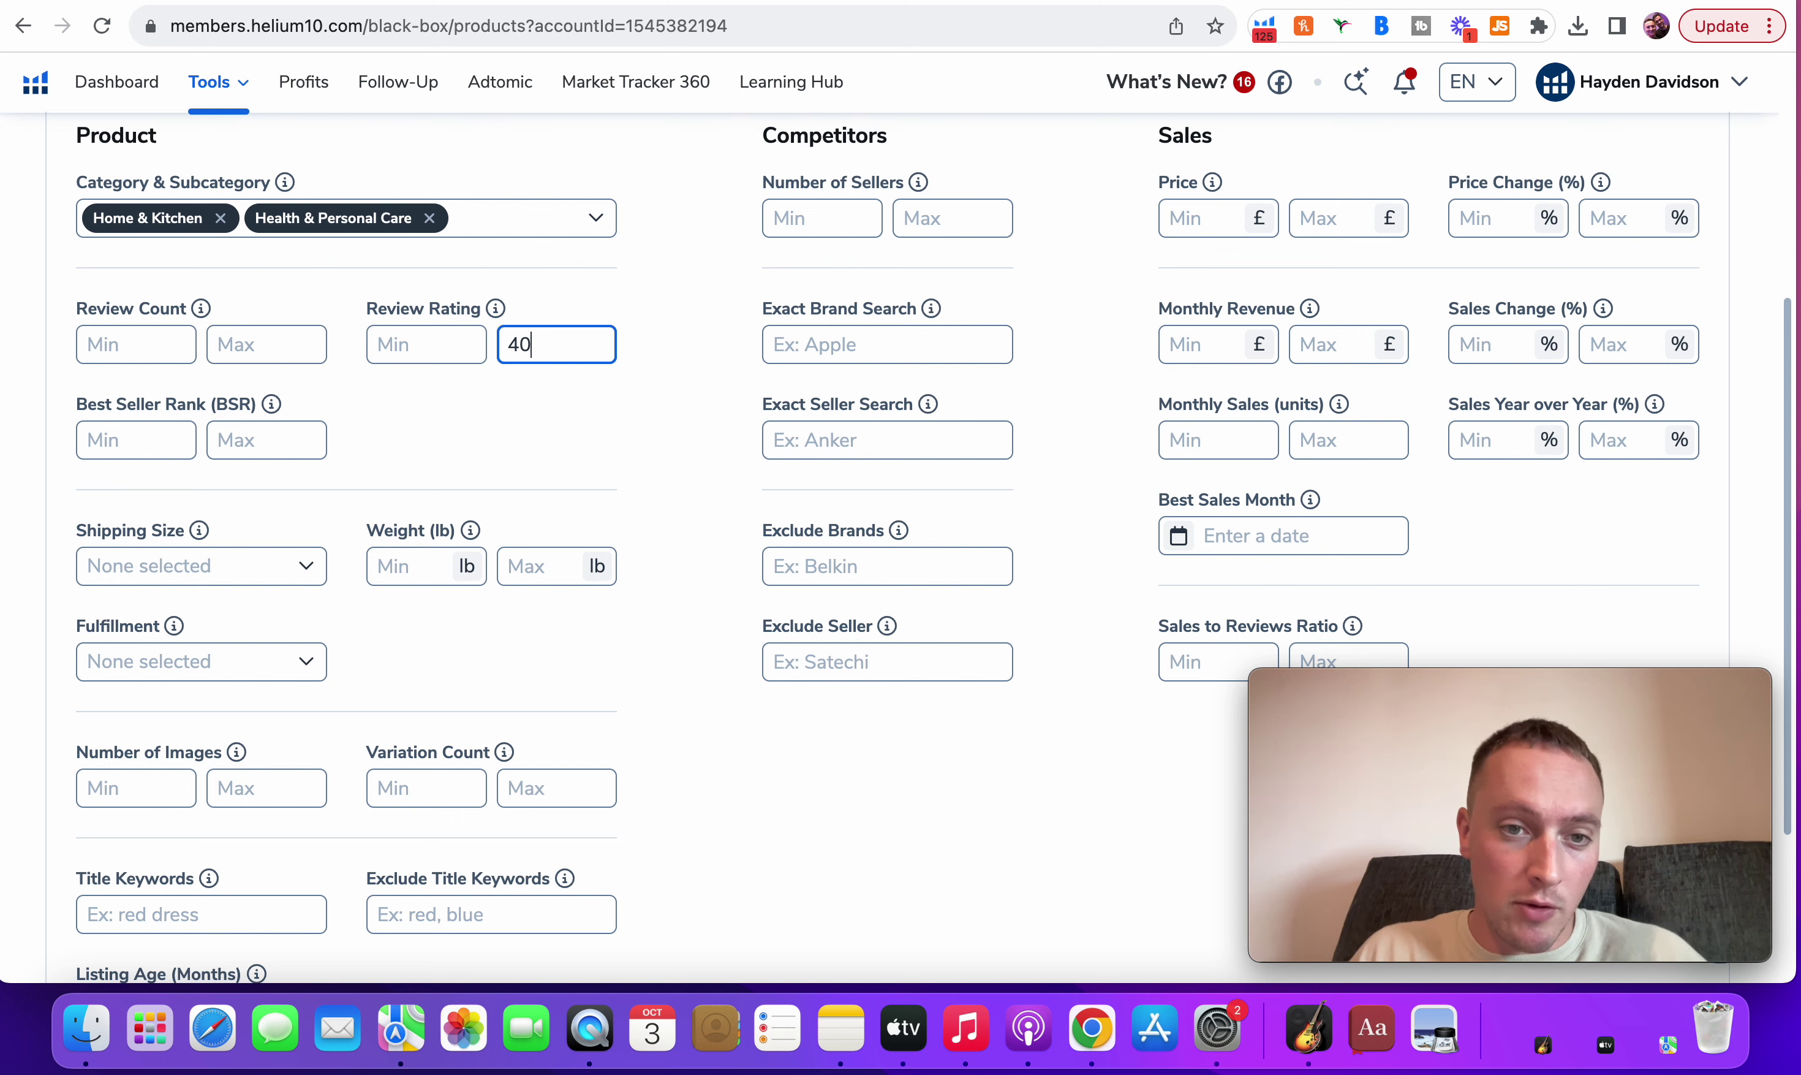
key("BackSpace")
key("BackSpace")
- Set the maximum Review Count in Black Box to 40
left_click(265, 343)
type("40")
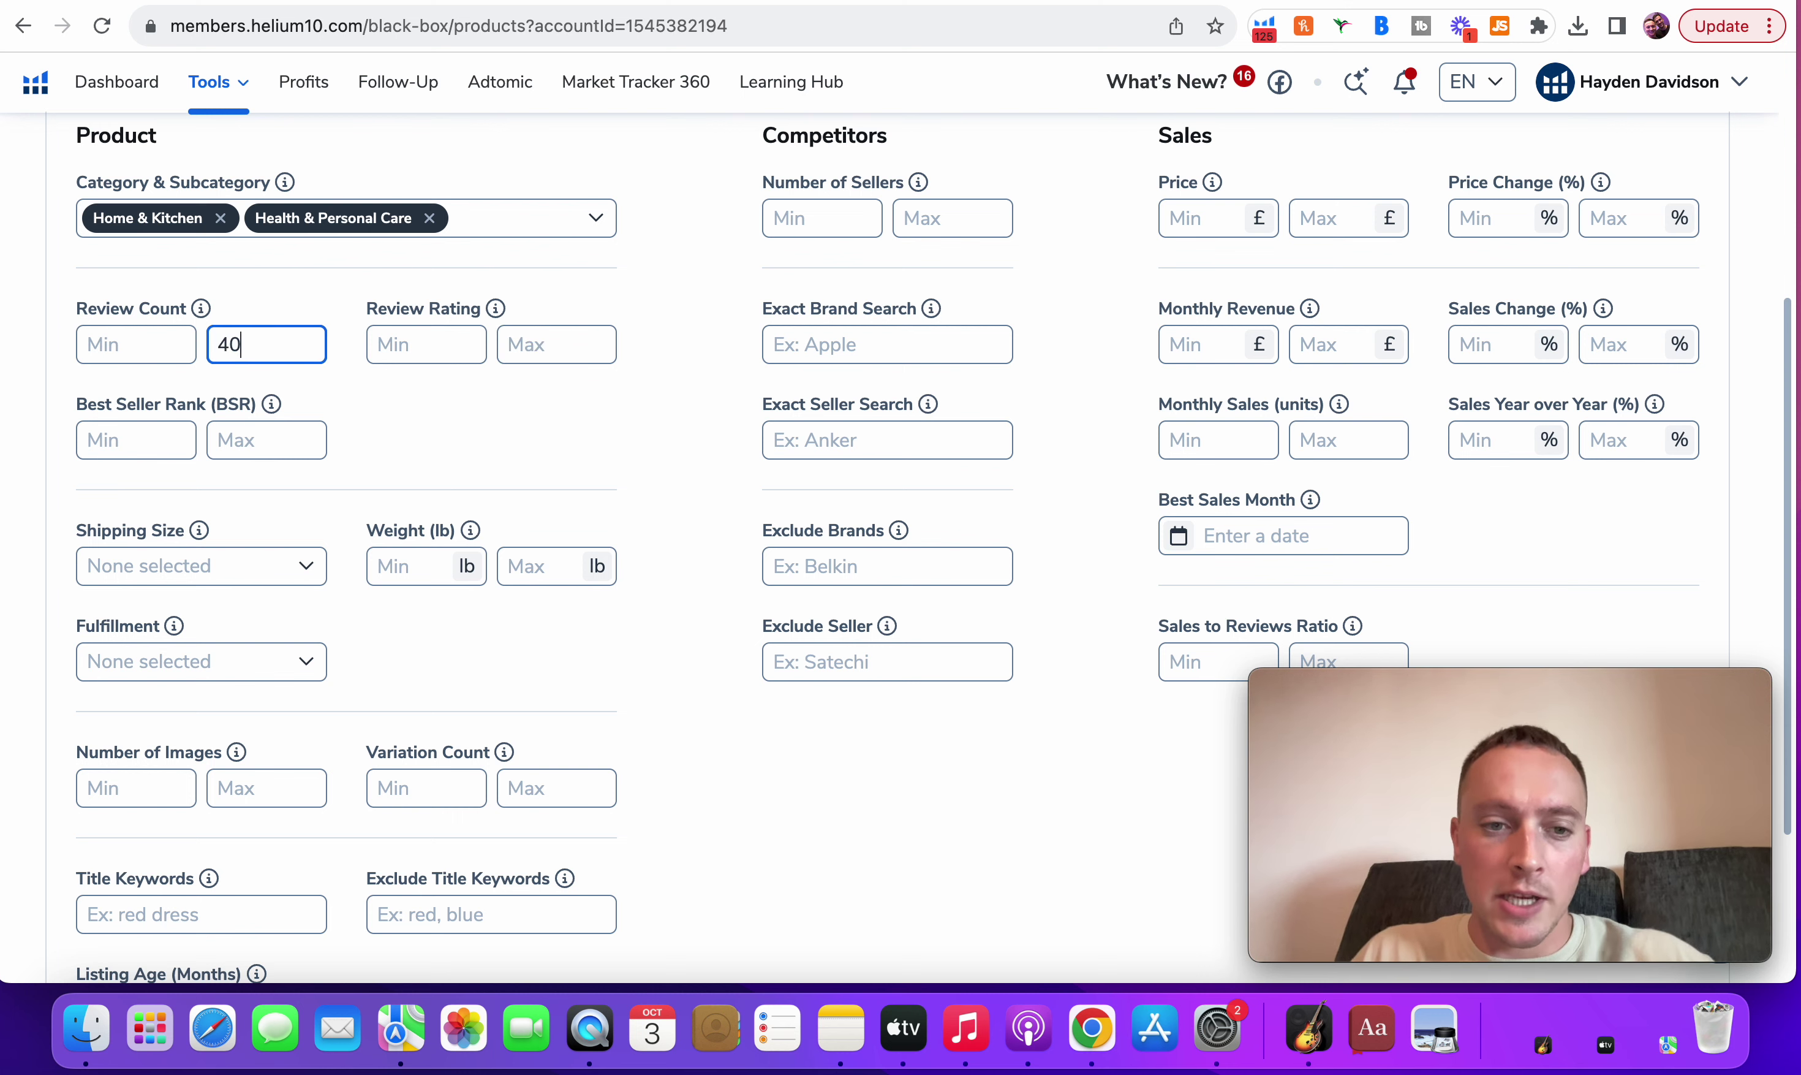
left_click(578, 405)
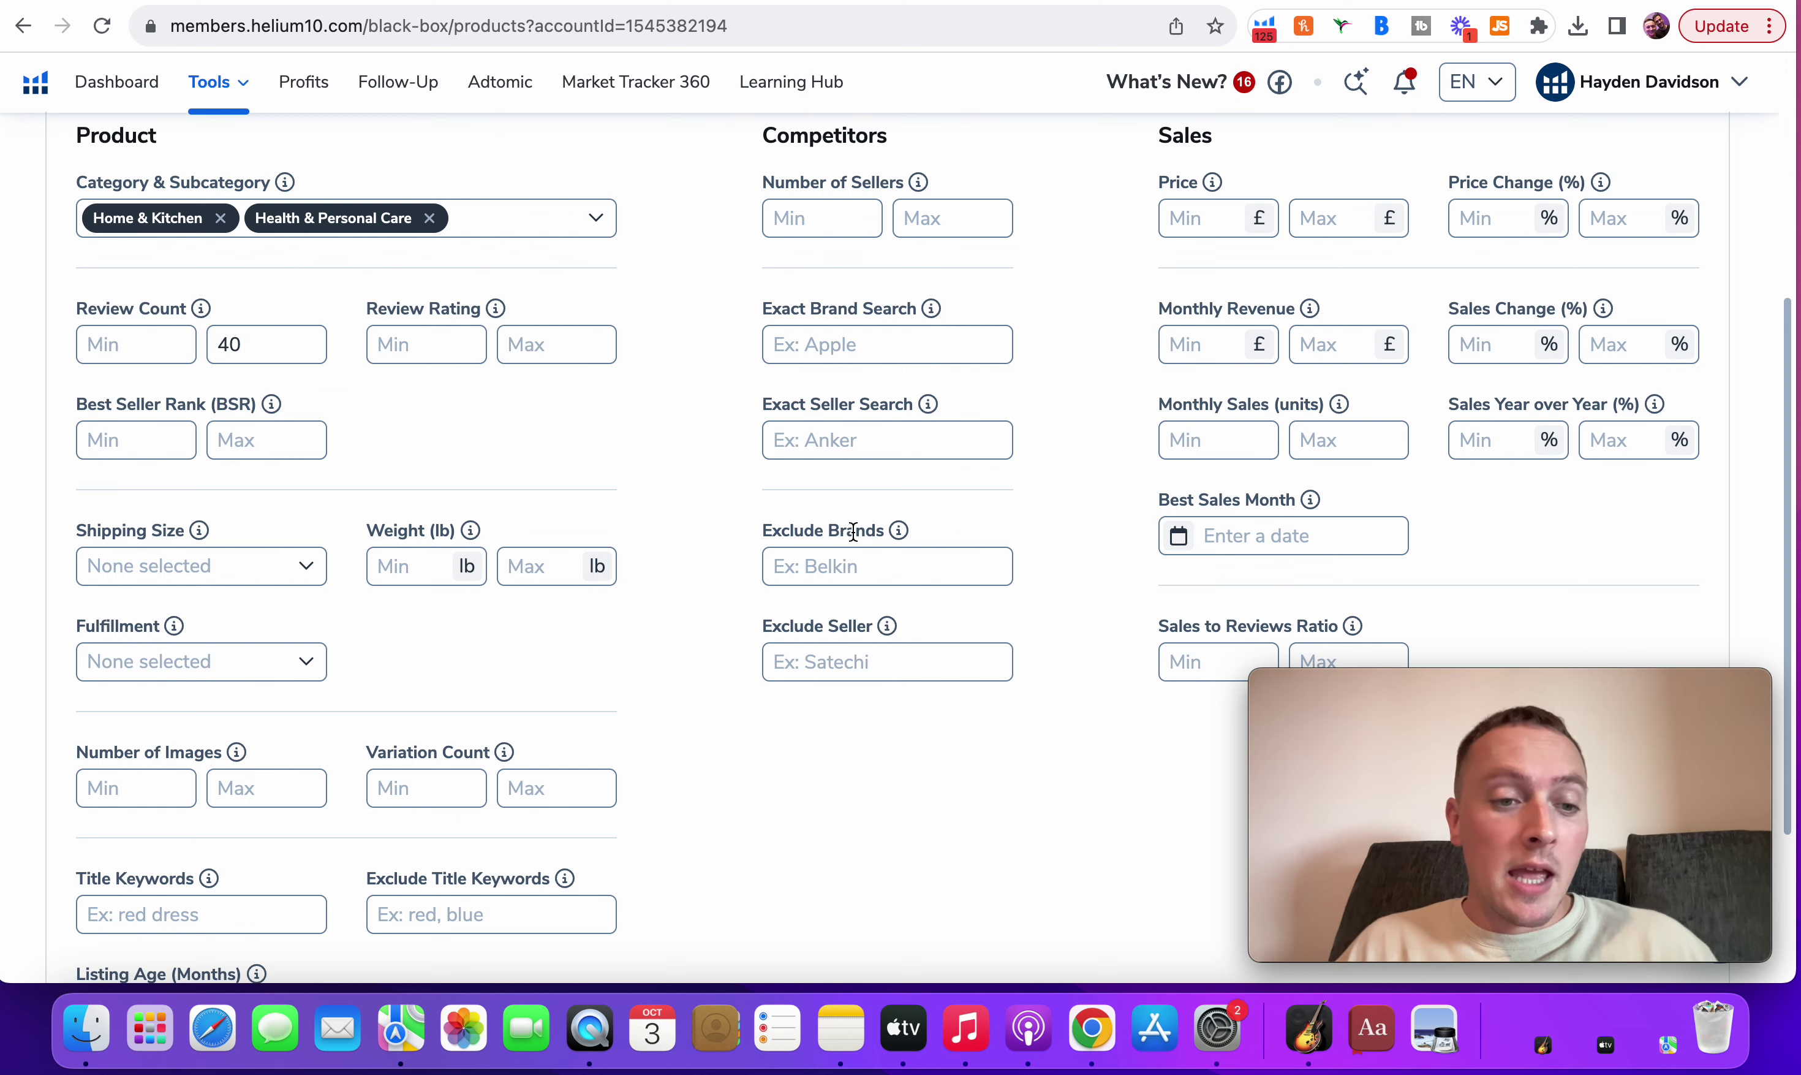
- Run the Black Box product search with the chosen categories and review limit
scroll(853, 527, "down", 3)
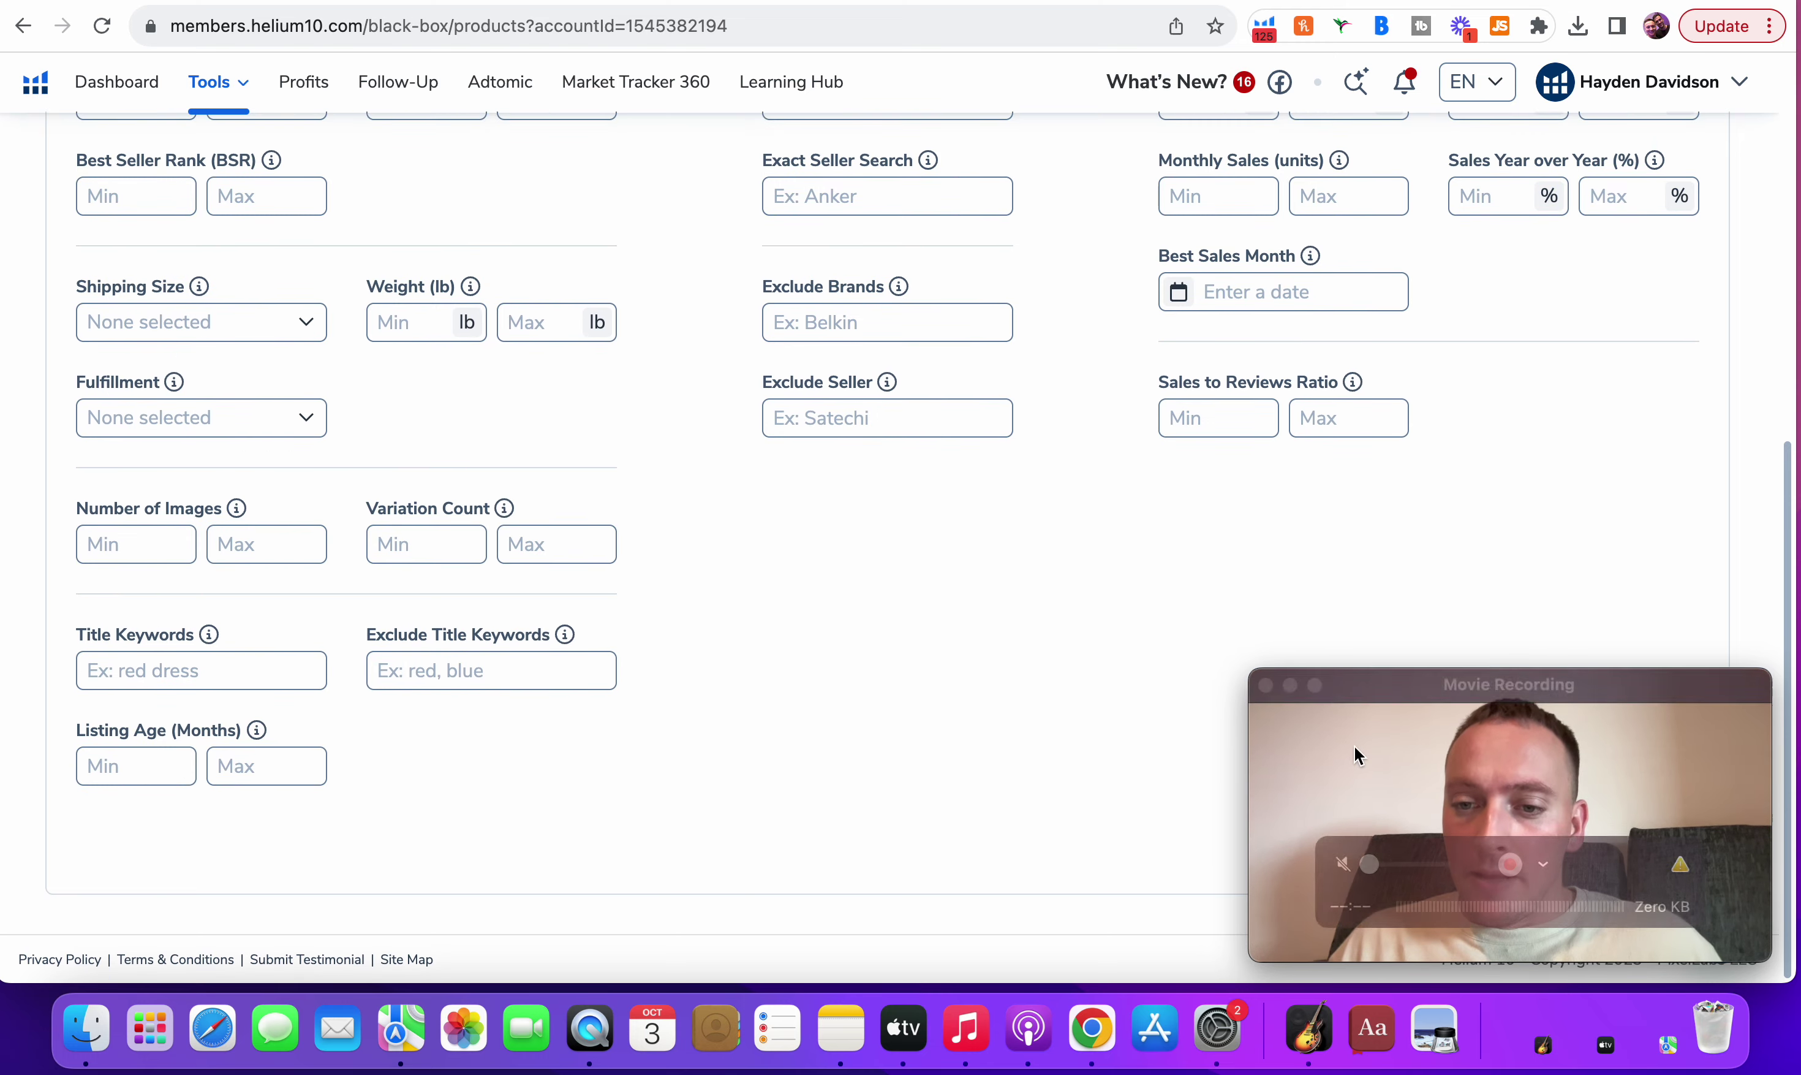
left_click_drag(1356, 746, 871, 746)
left_click(1654, 843)
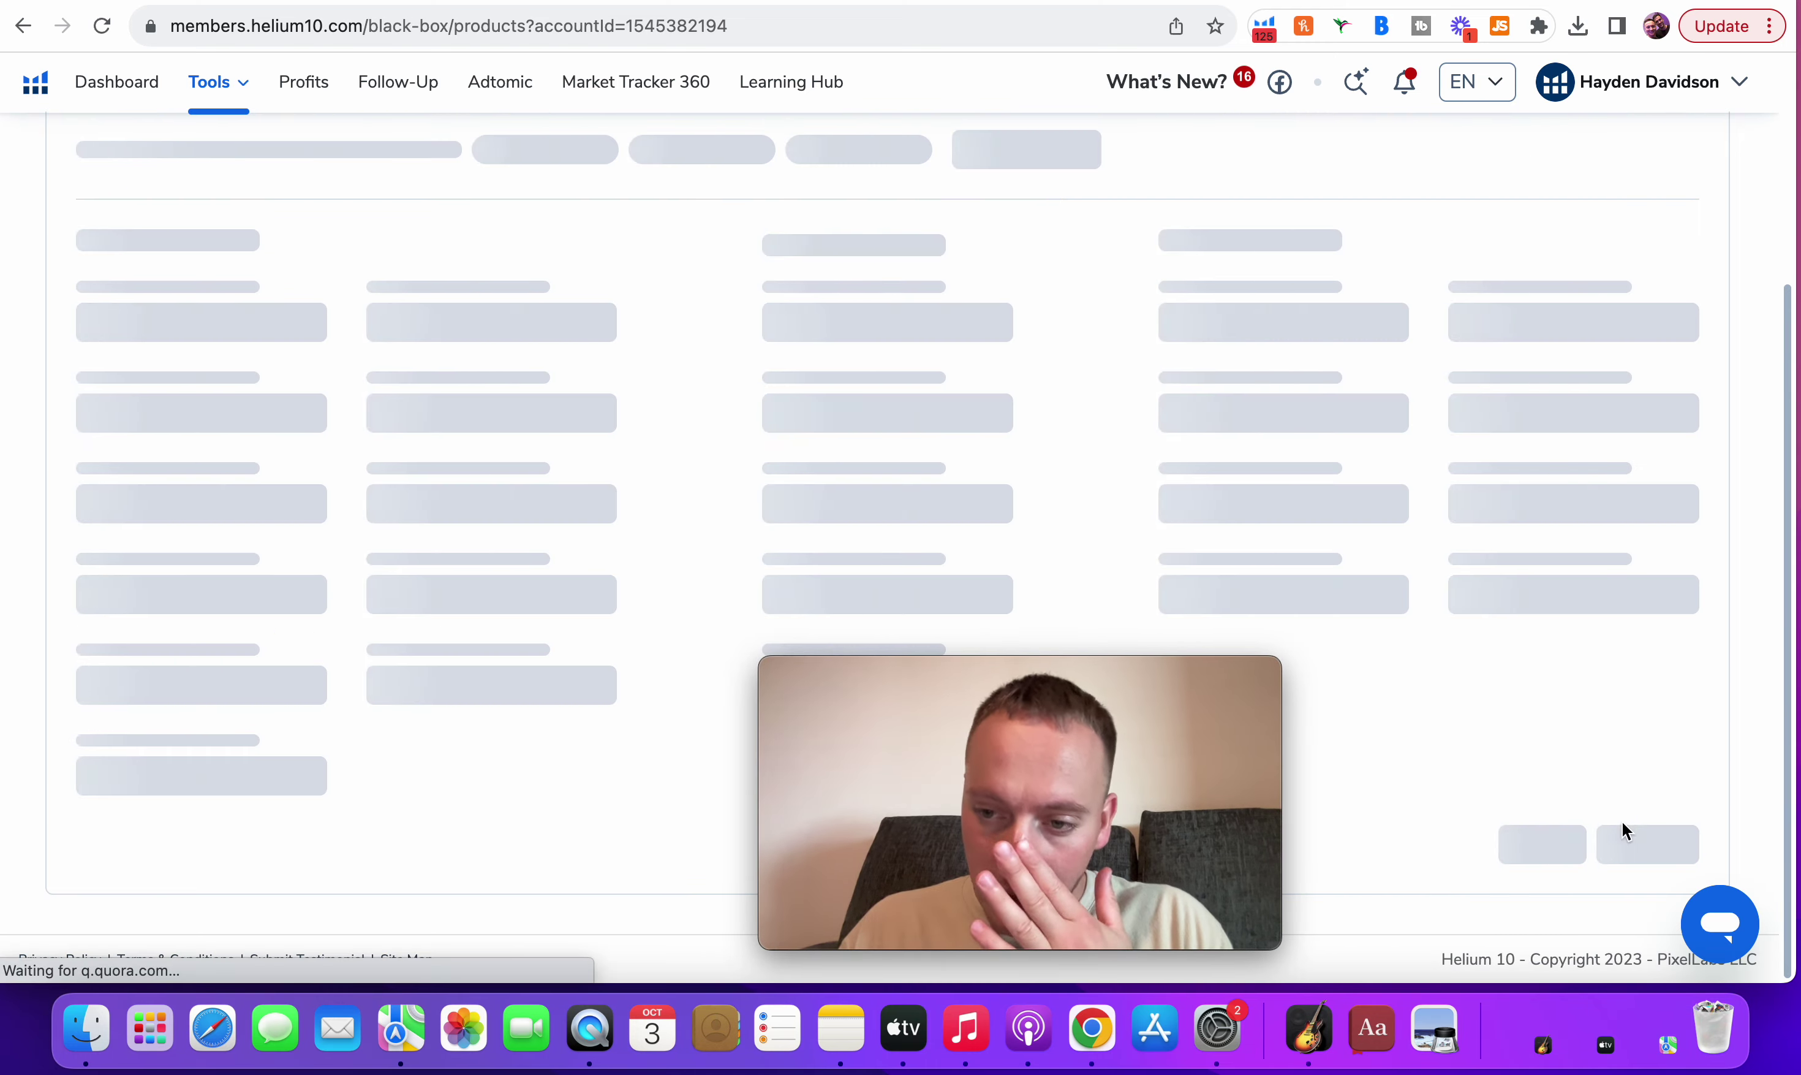
left_click_drag(1158, 802, 1566, 808)
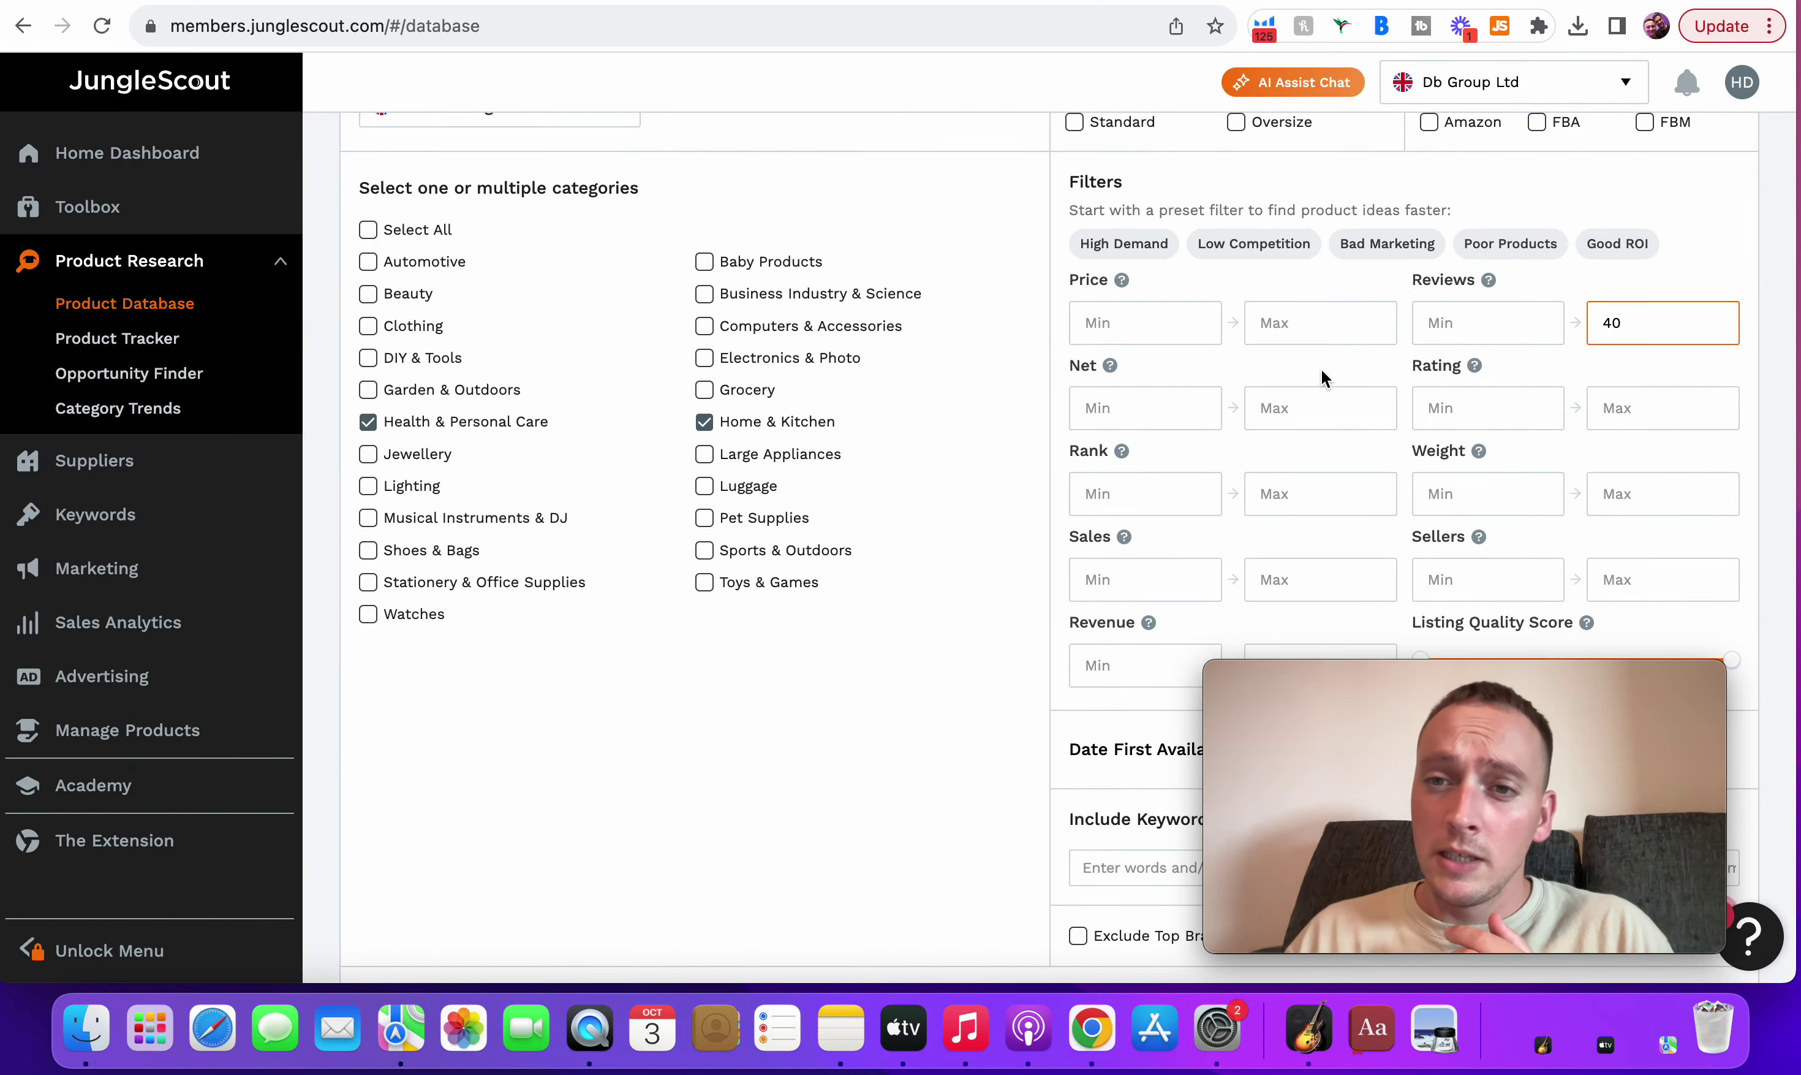
- Switch to Jungle Scout and run the Product Database search with the matching categories and review limit
scroll(1130, 427, "down", 4)
scroll(1130, 427, "down", 4)
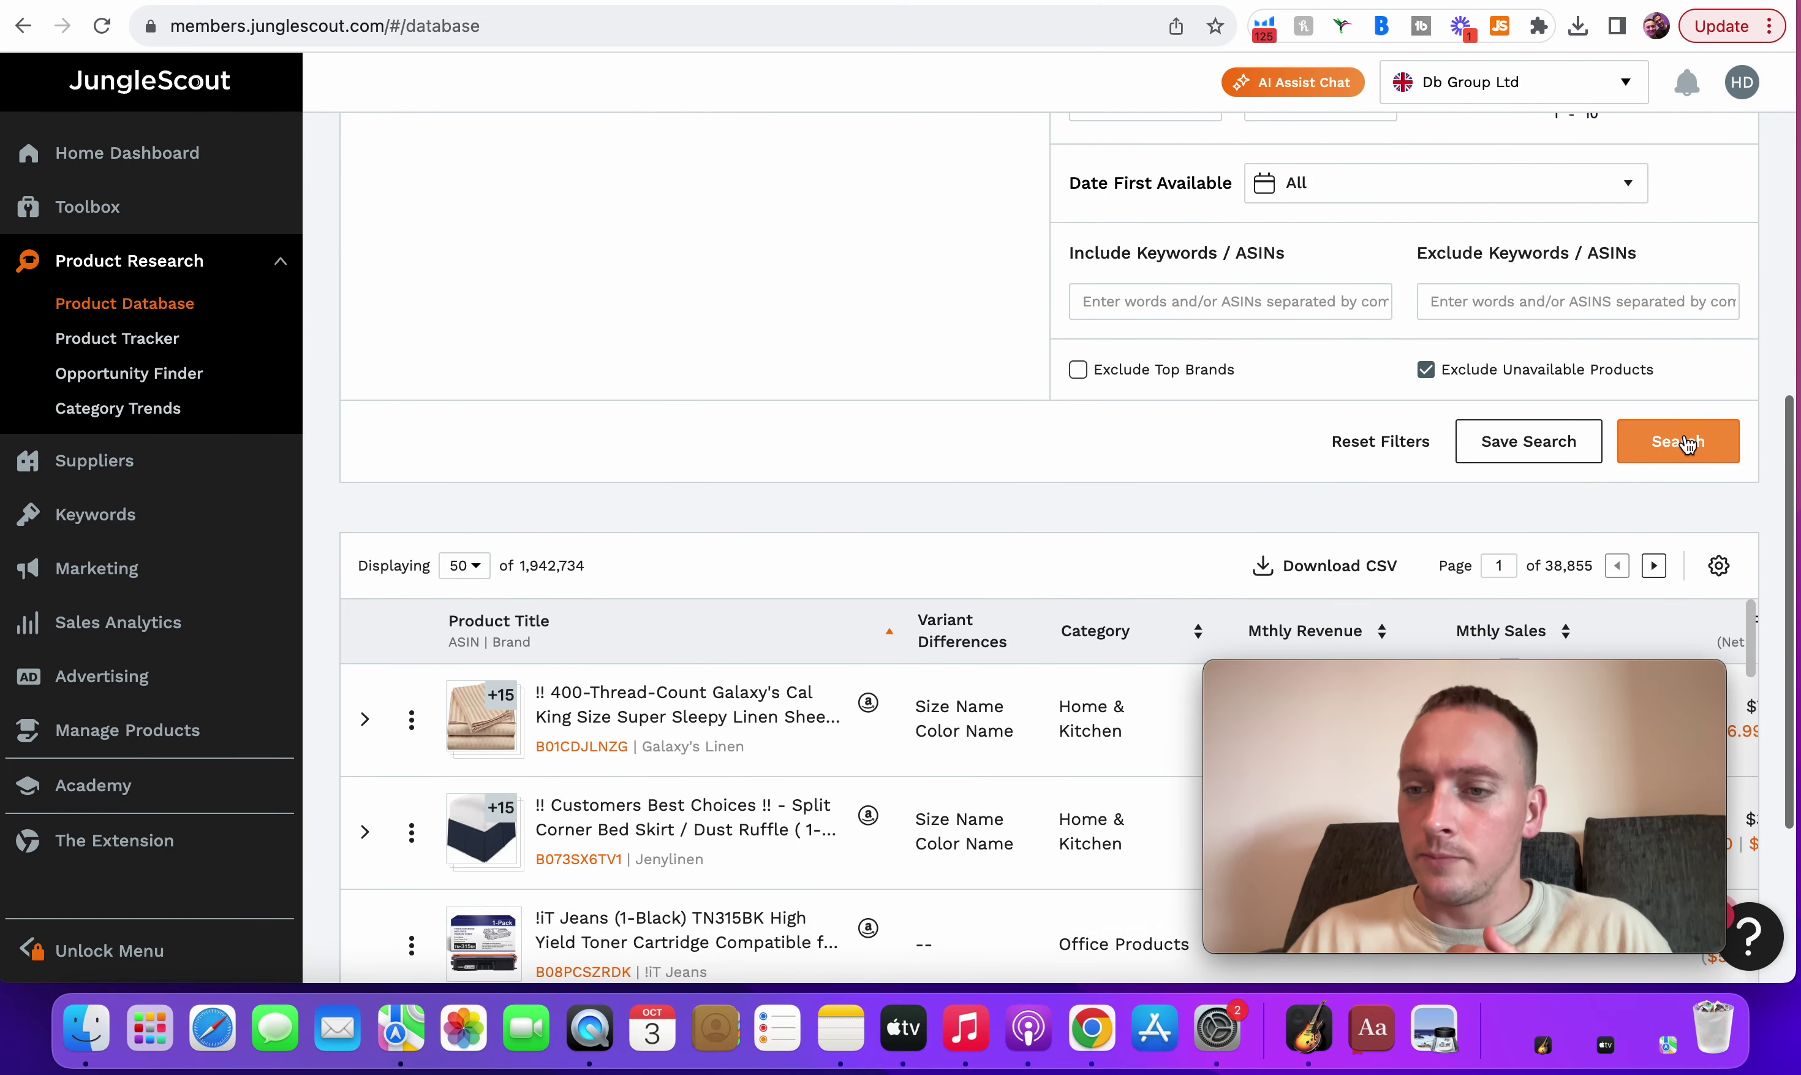
left_click(1688, 441)
scroll(1396, 460, "up", 8)
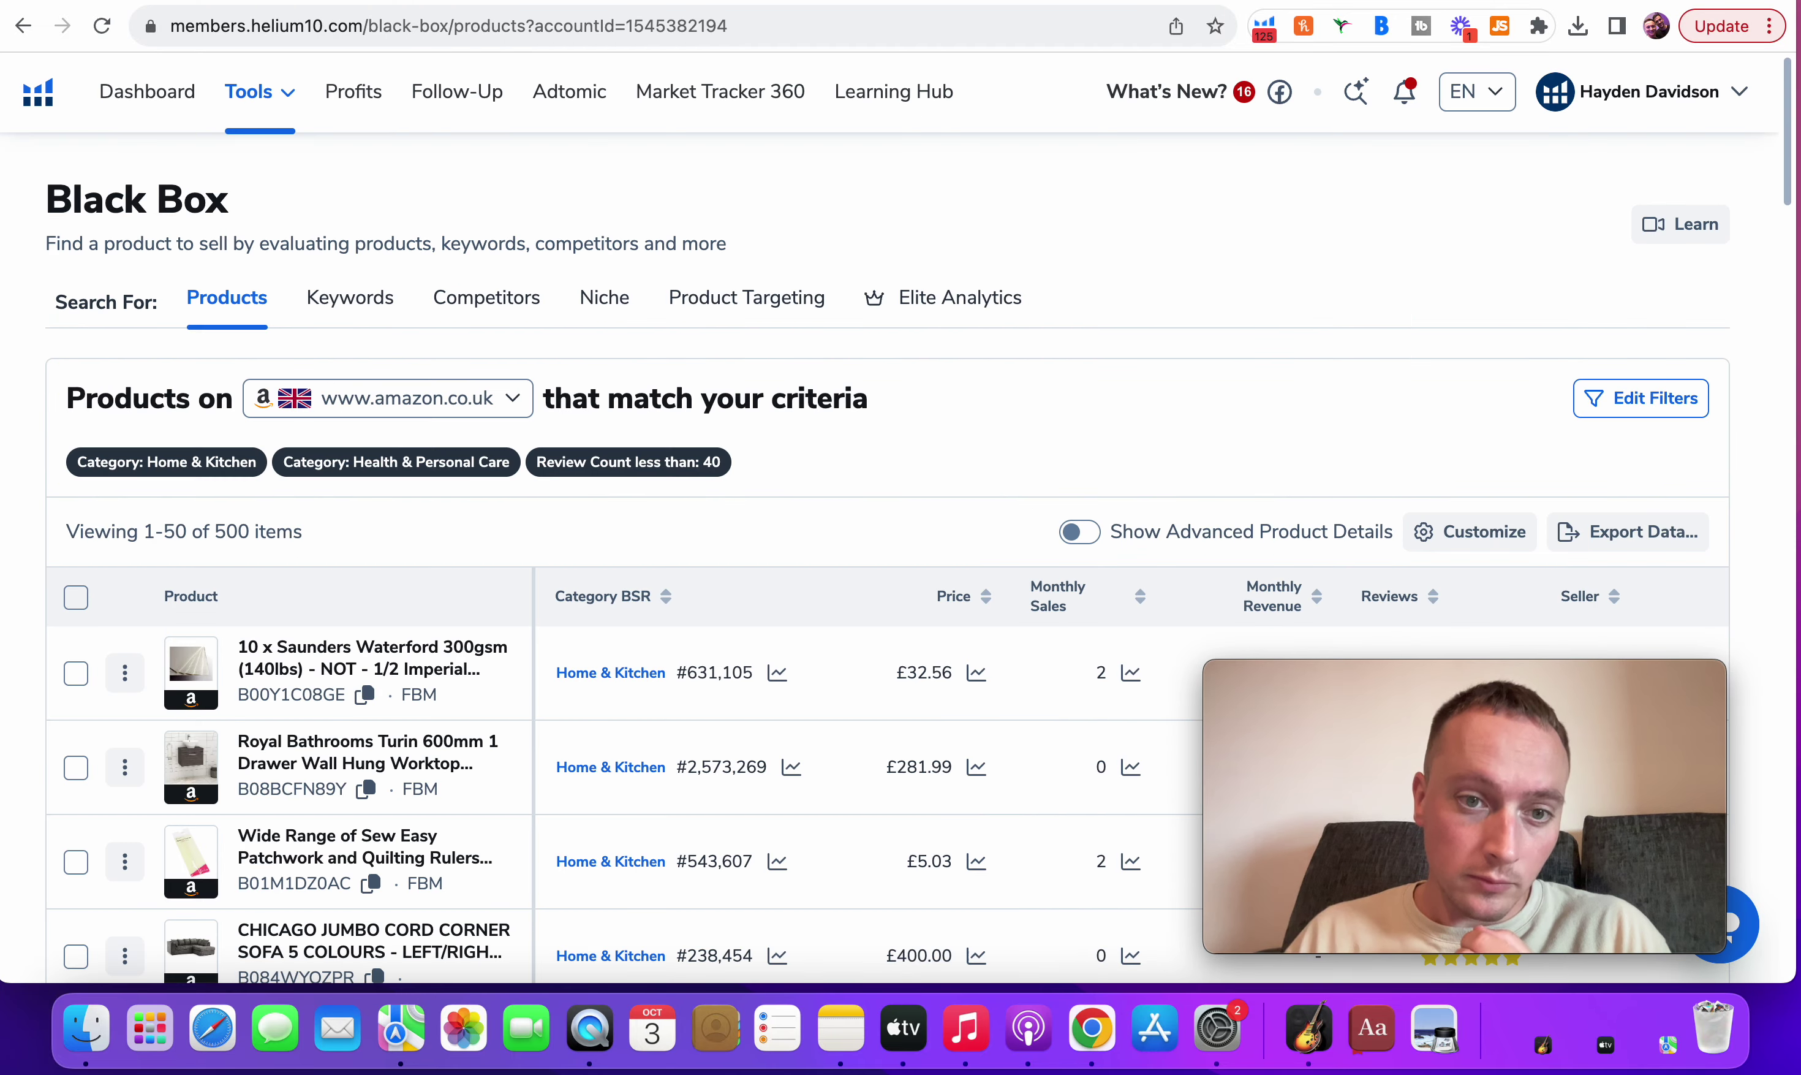
- Examine the Black Box results in Helium 10, covering the price, sales, revenue, review, seller and shipping columns
scroll(902, 630, "down", 2)
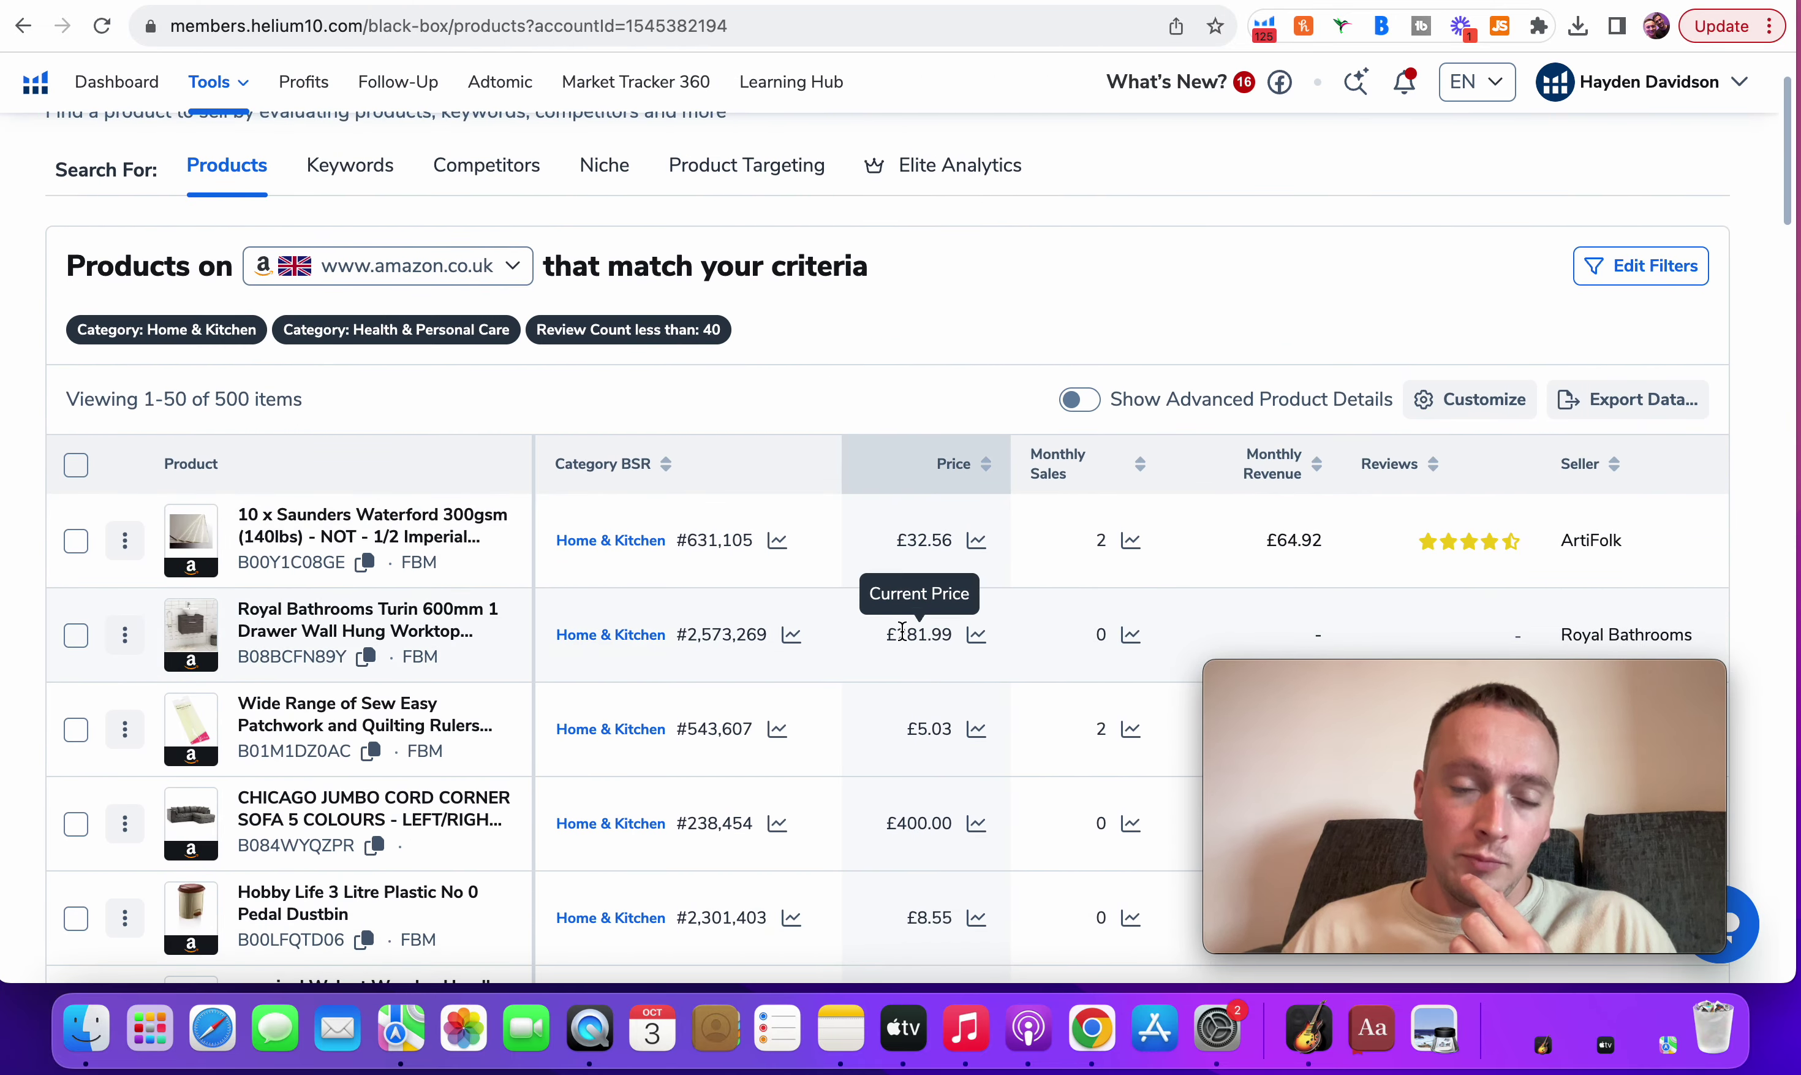
scroll(902, 630, "up", 2)
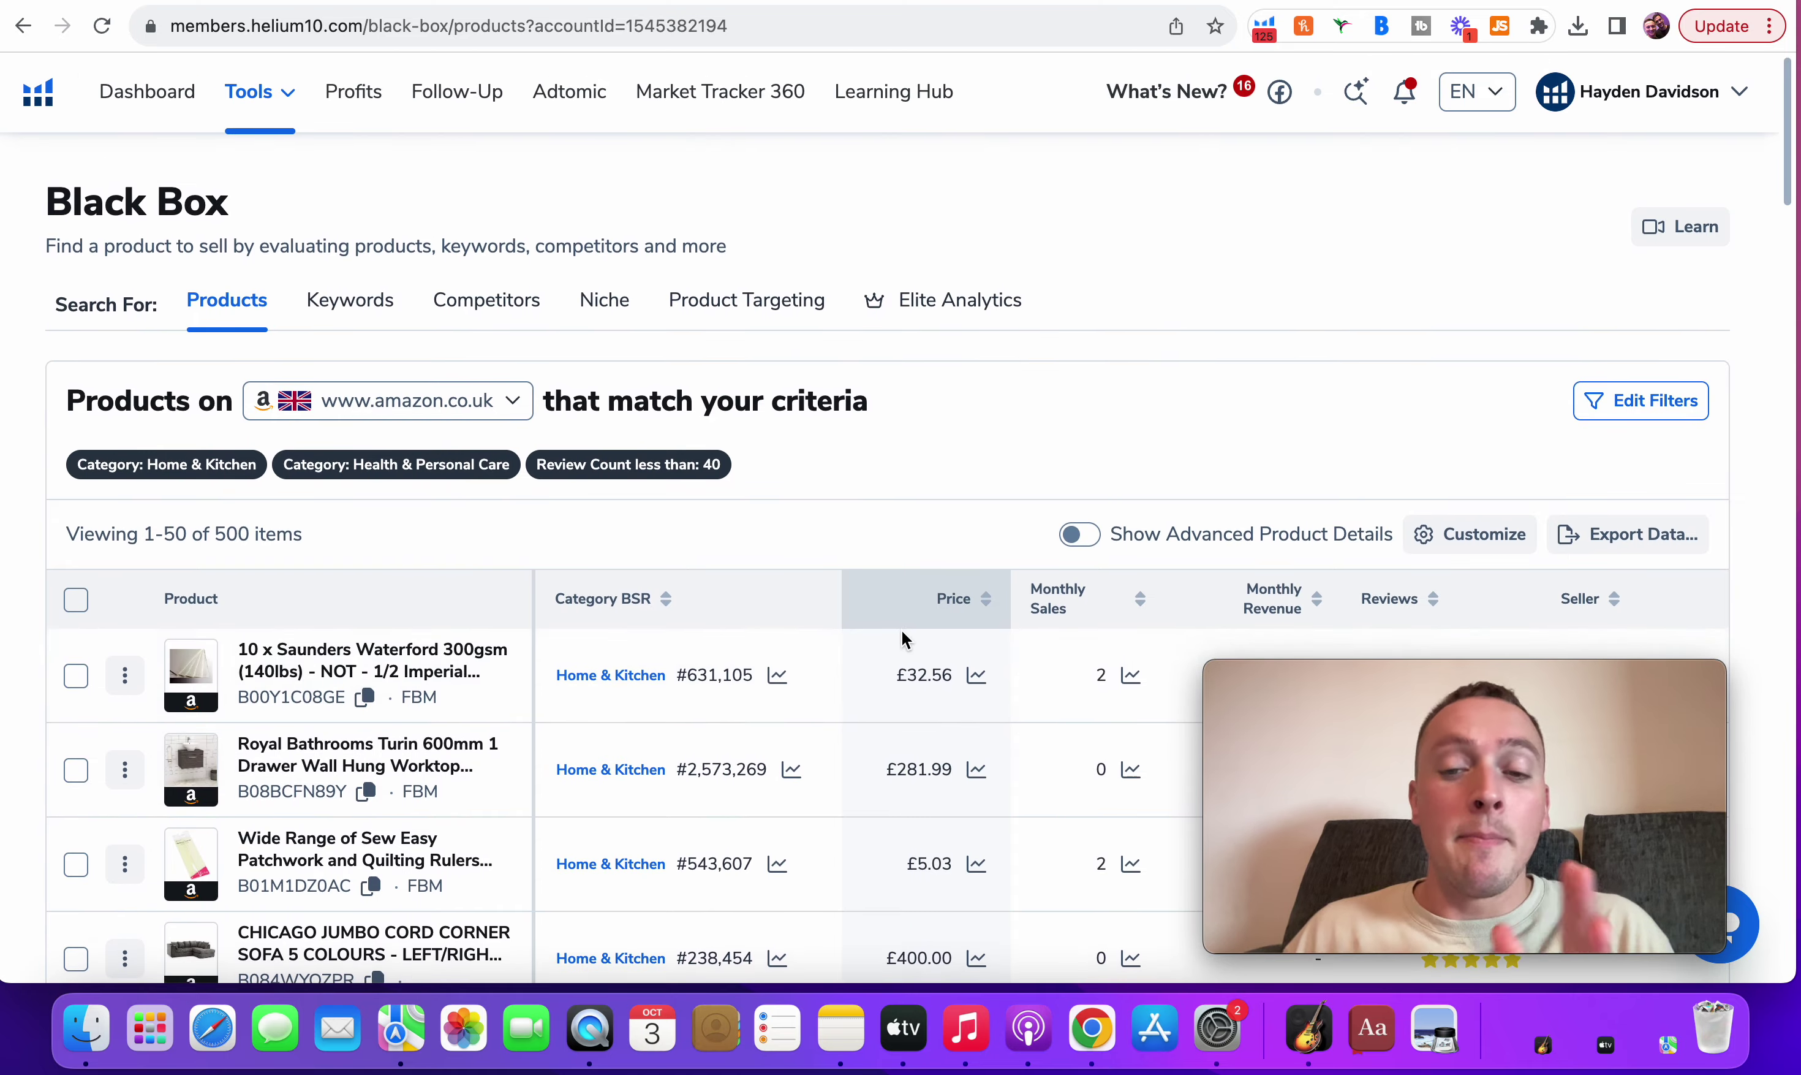
scroll(943, 585, "down", 3)
scroll(1018, 394, "down", 2)
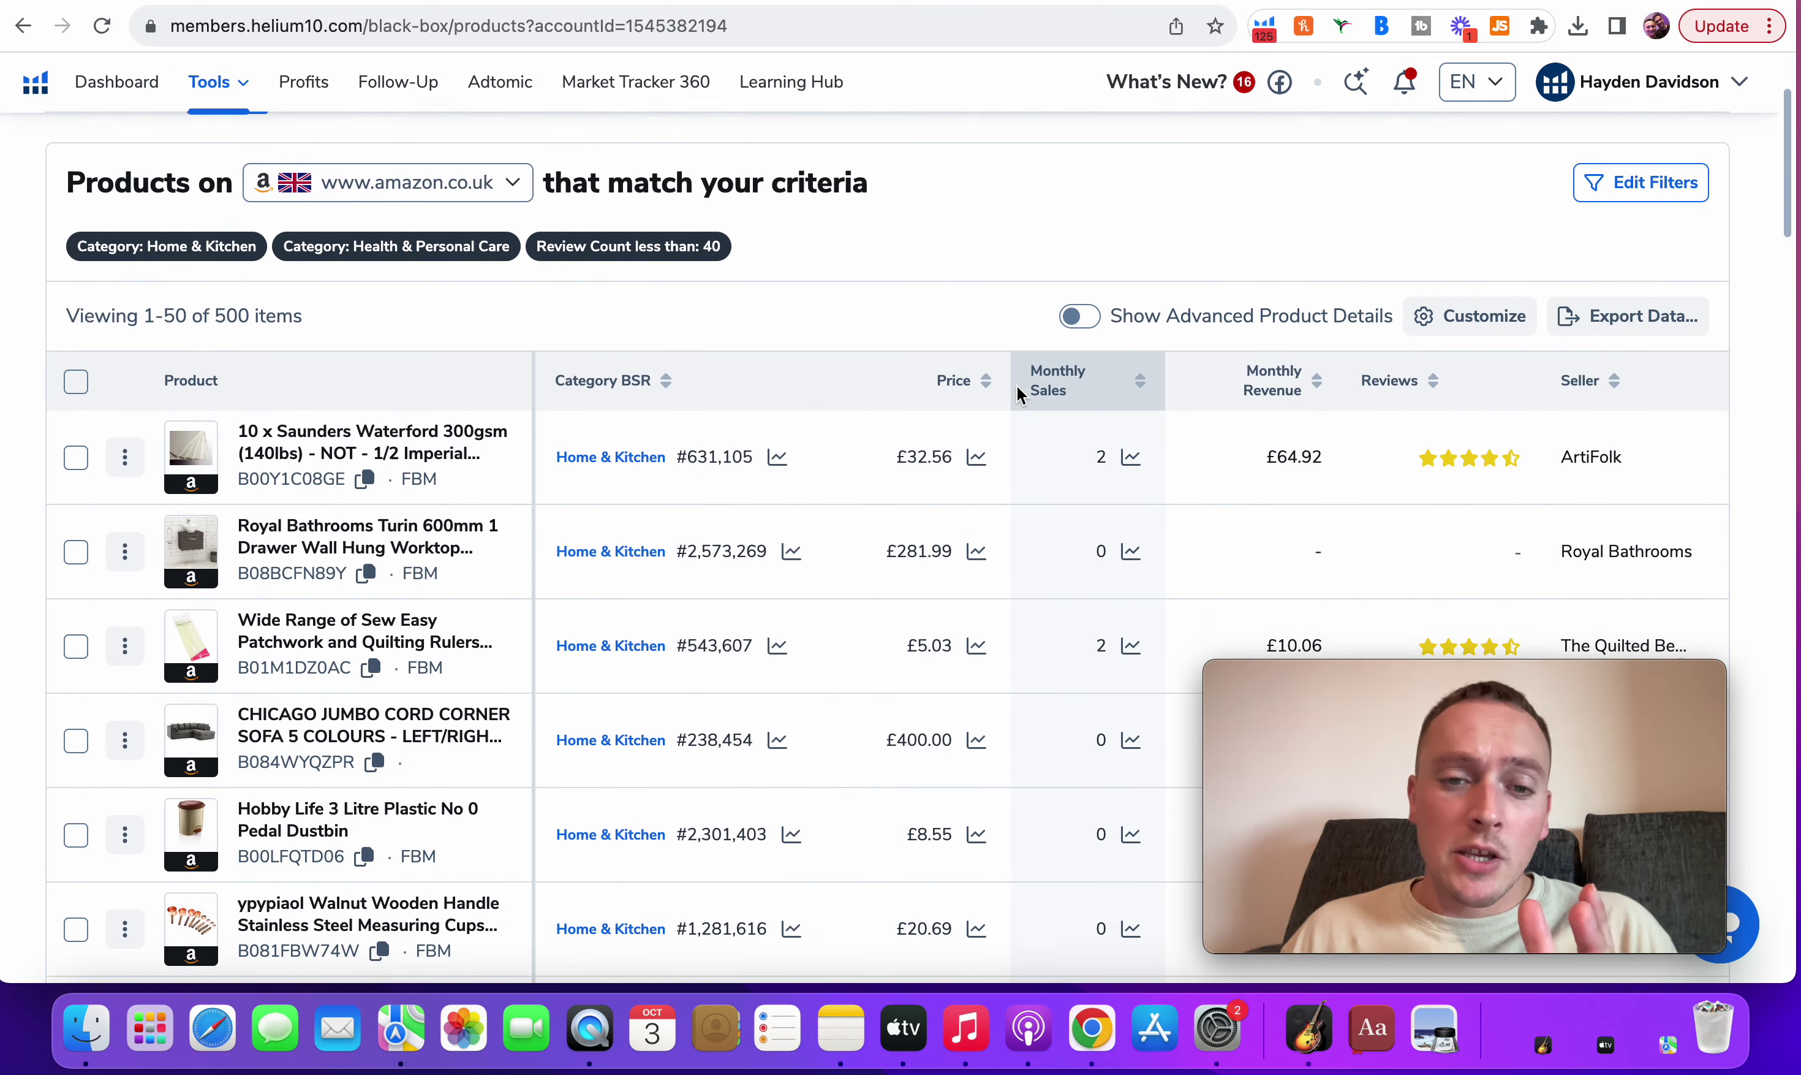
scroll(1019, 396, "down", 1)
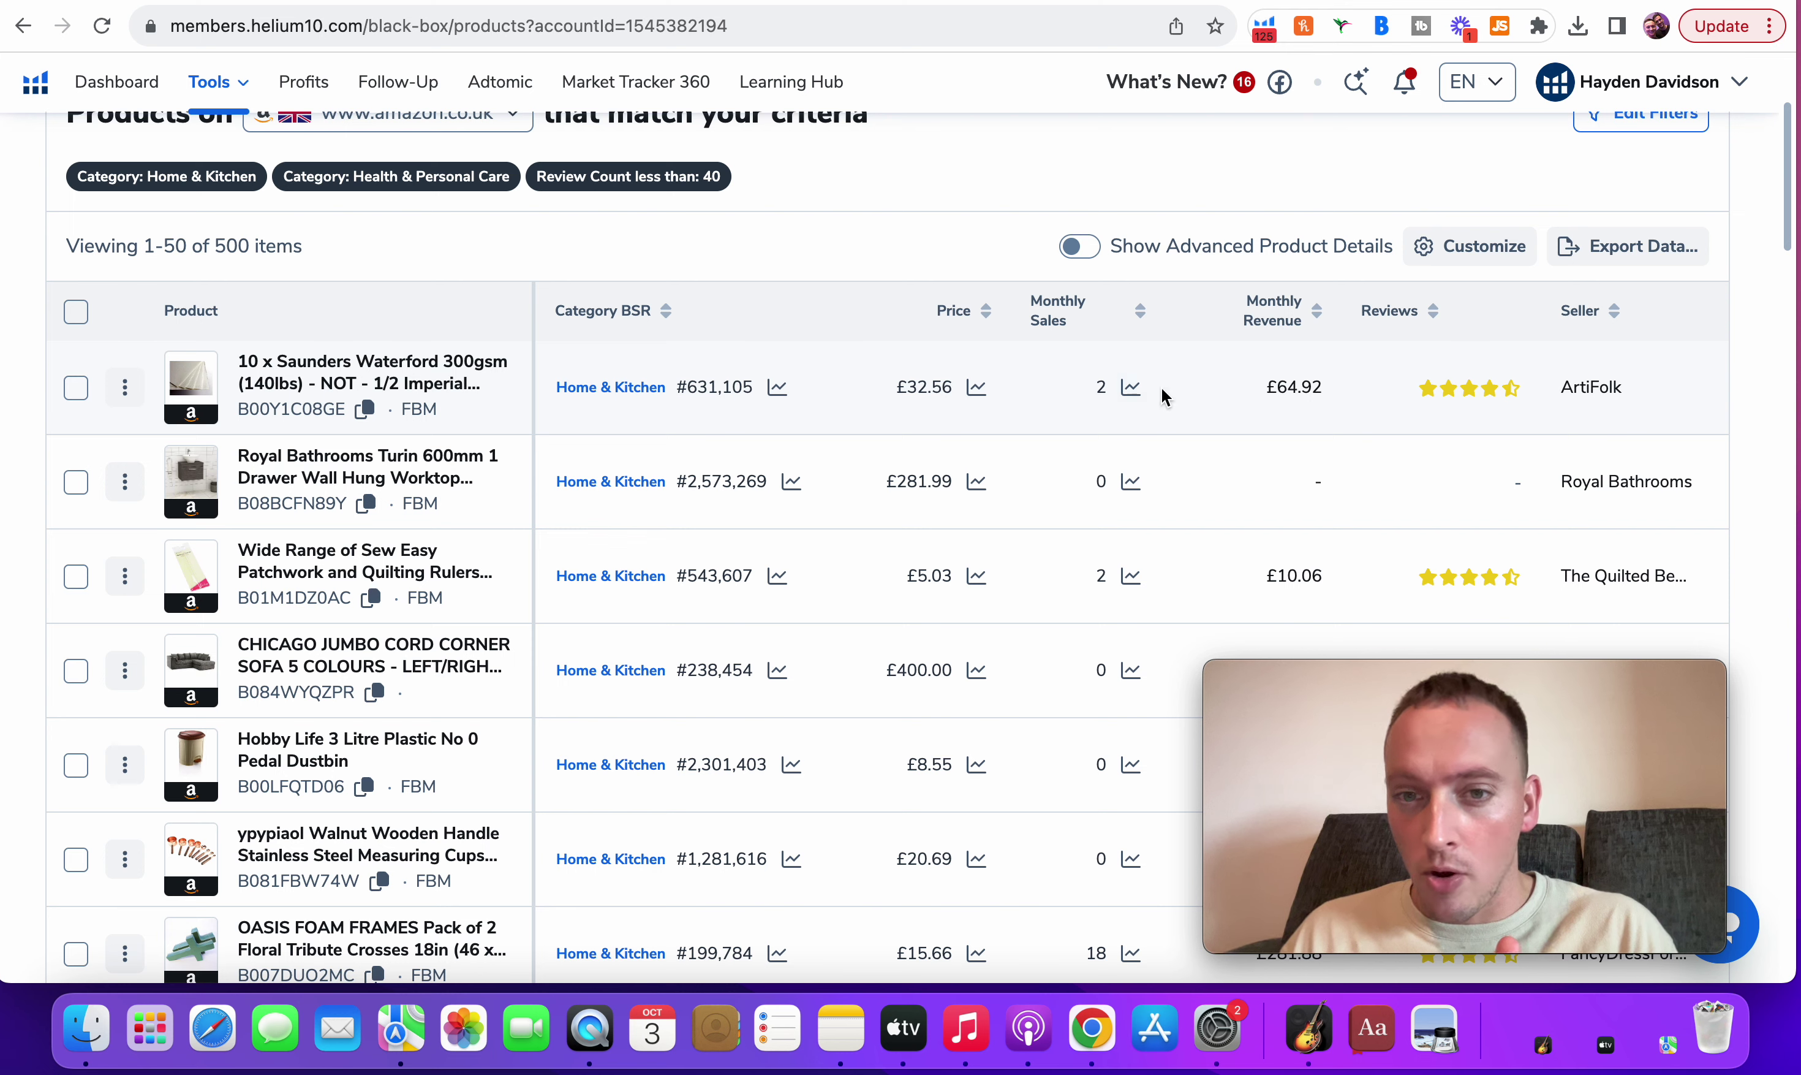
scroll(1392, 401, "right", 6)
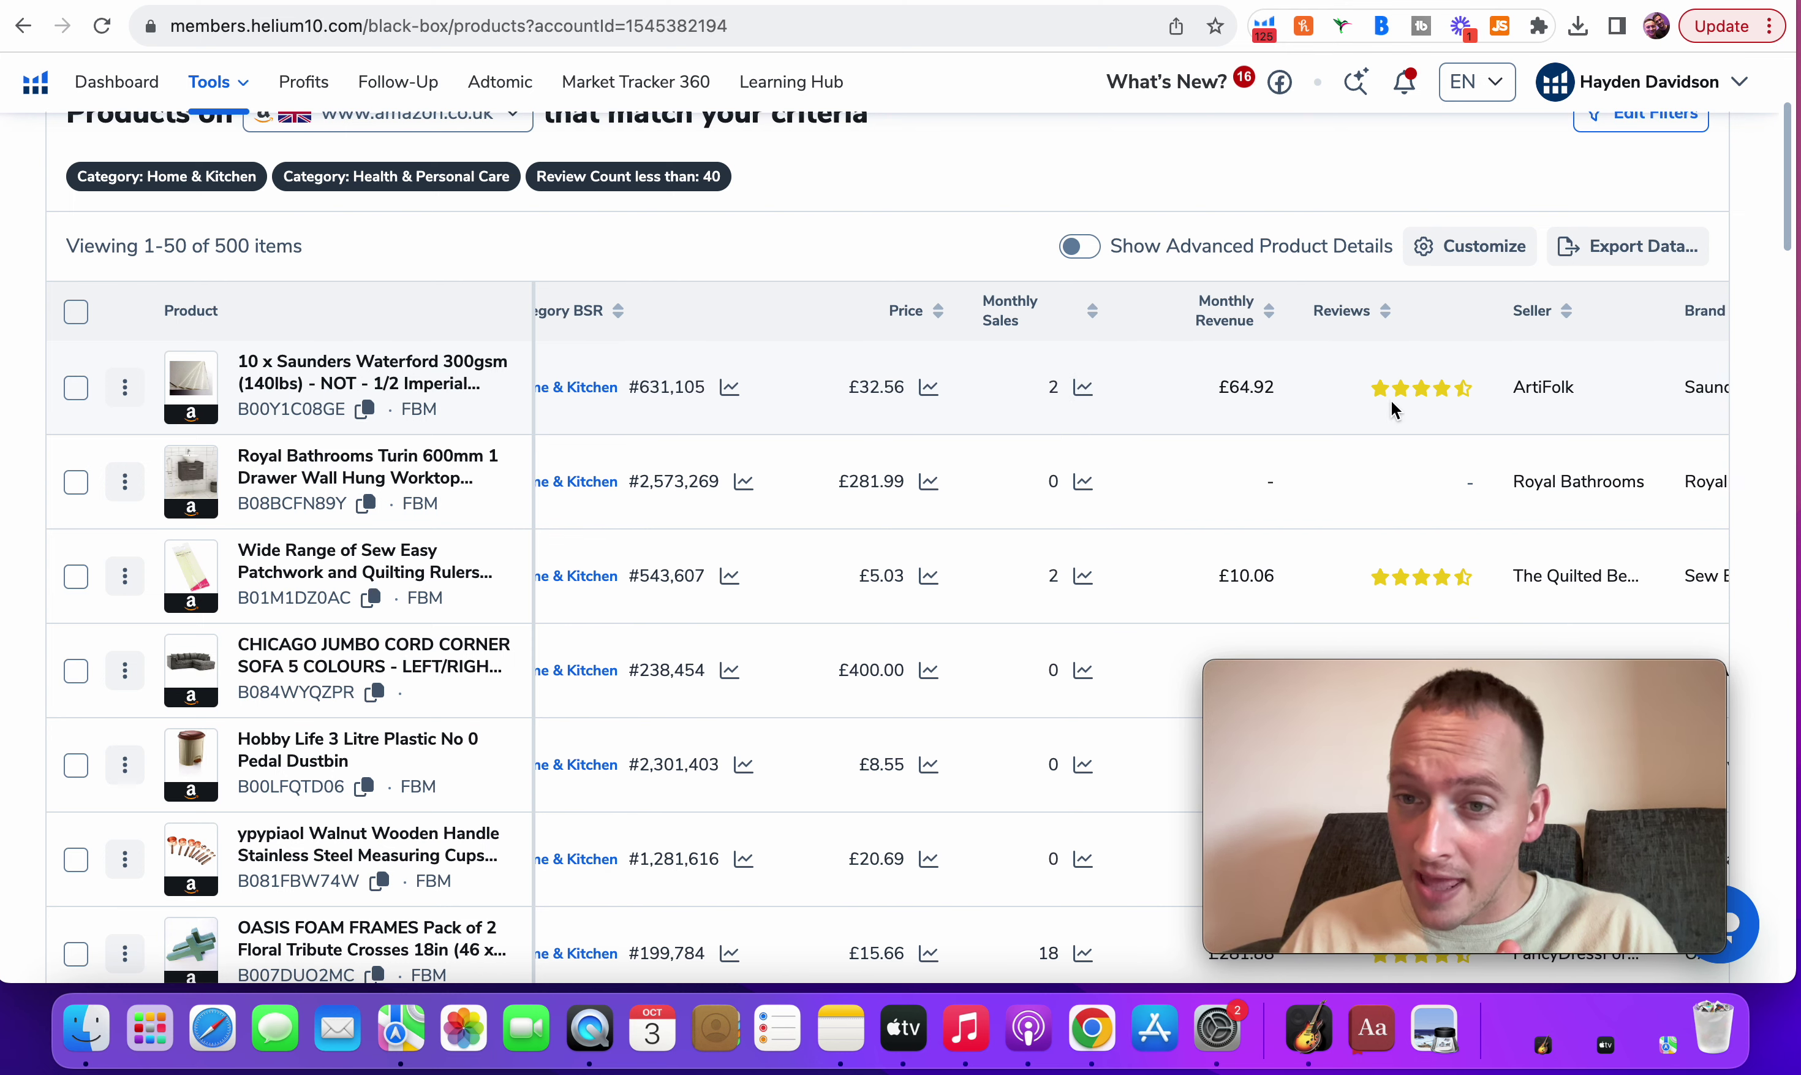
scroll(1392, 401, "right", 15)
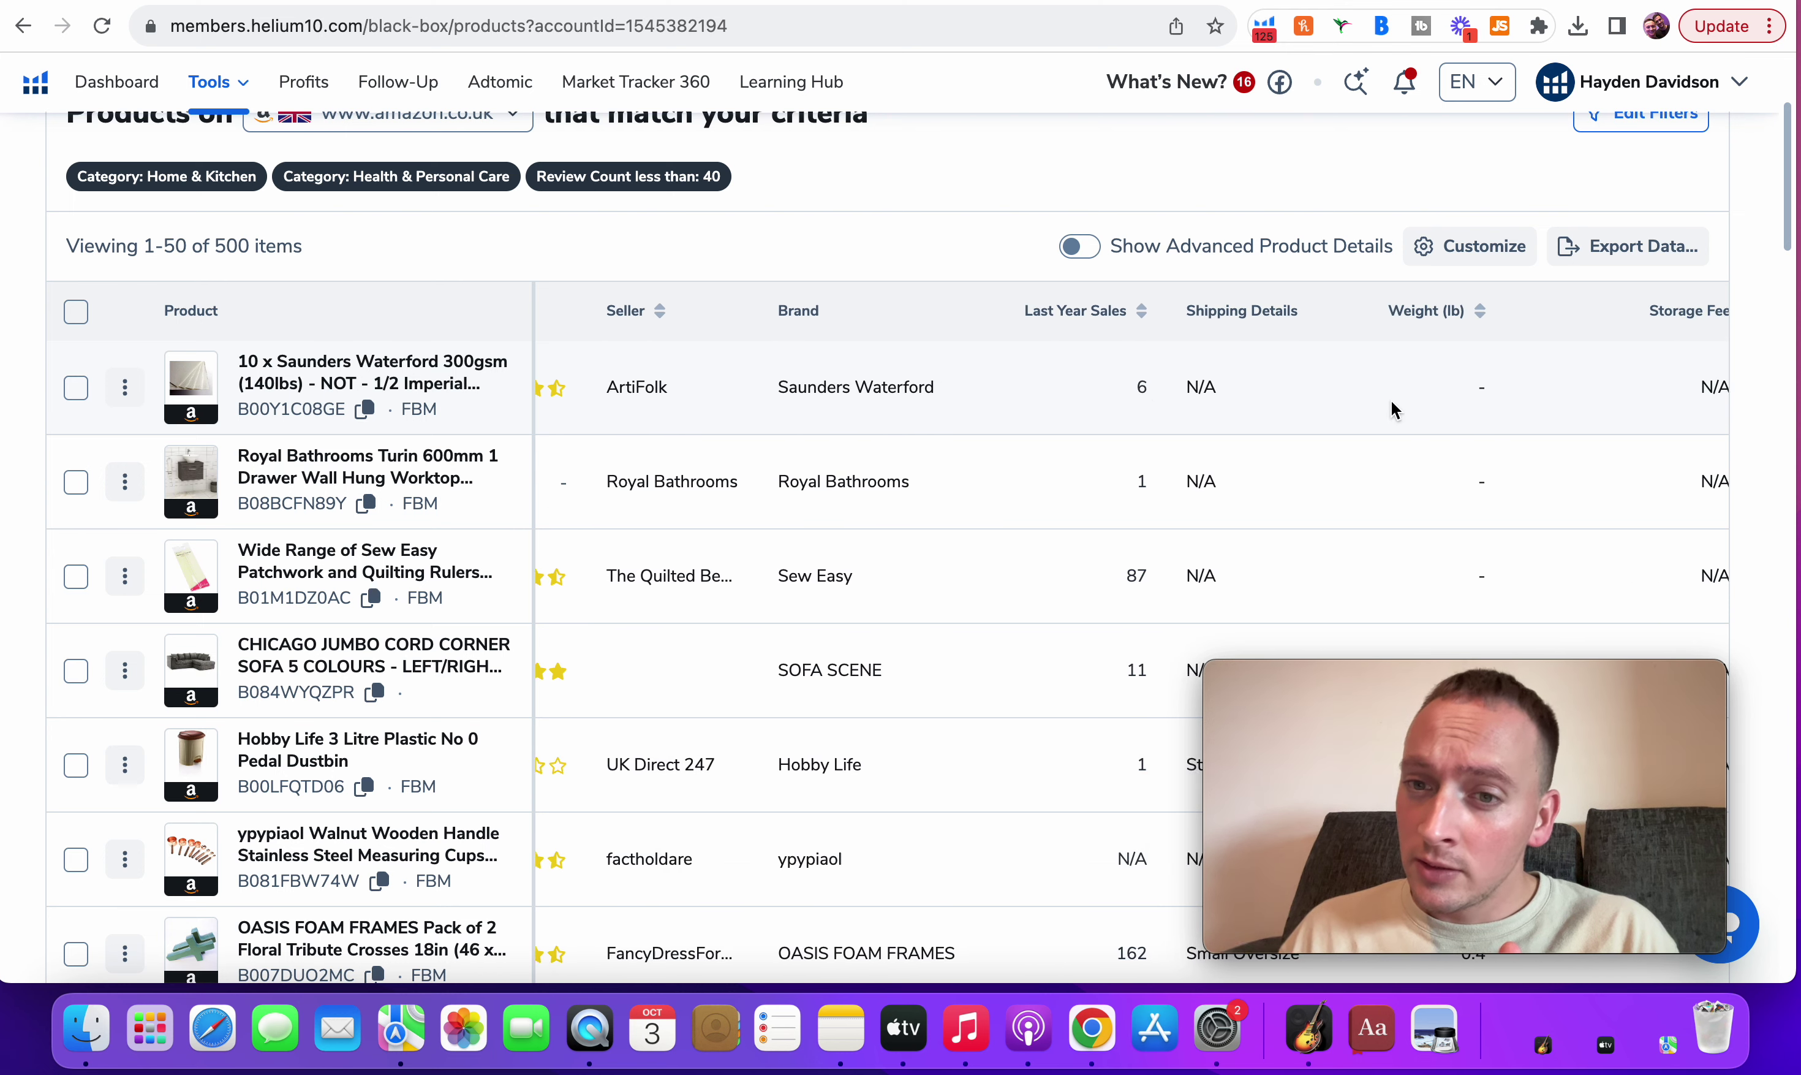
scroll(1392, 401, "right", 2)
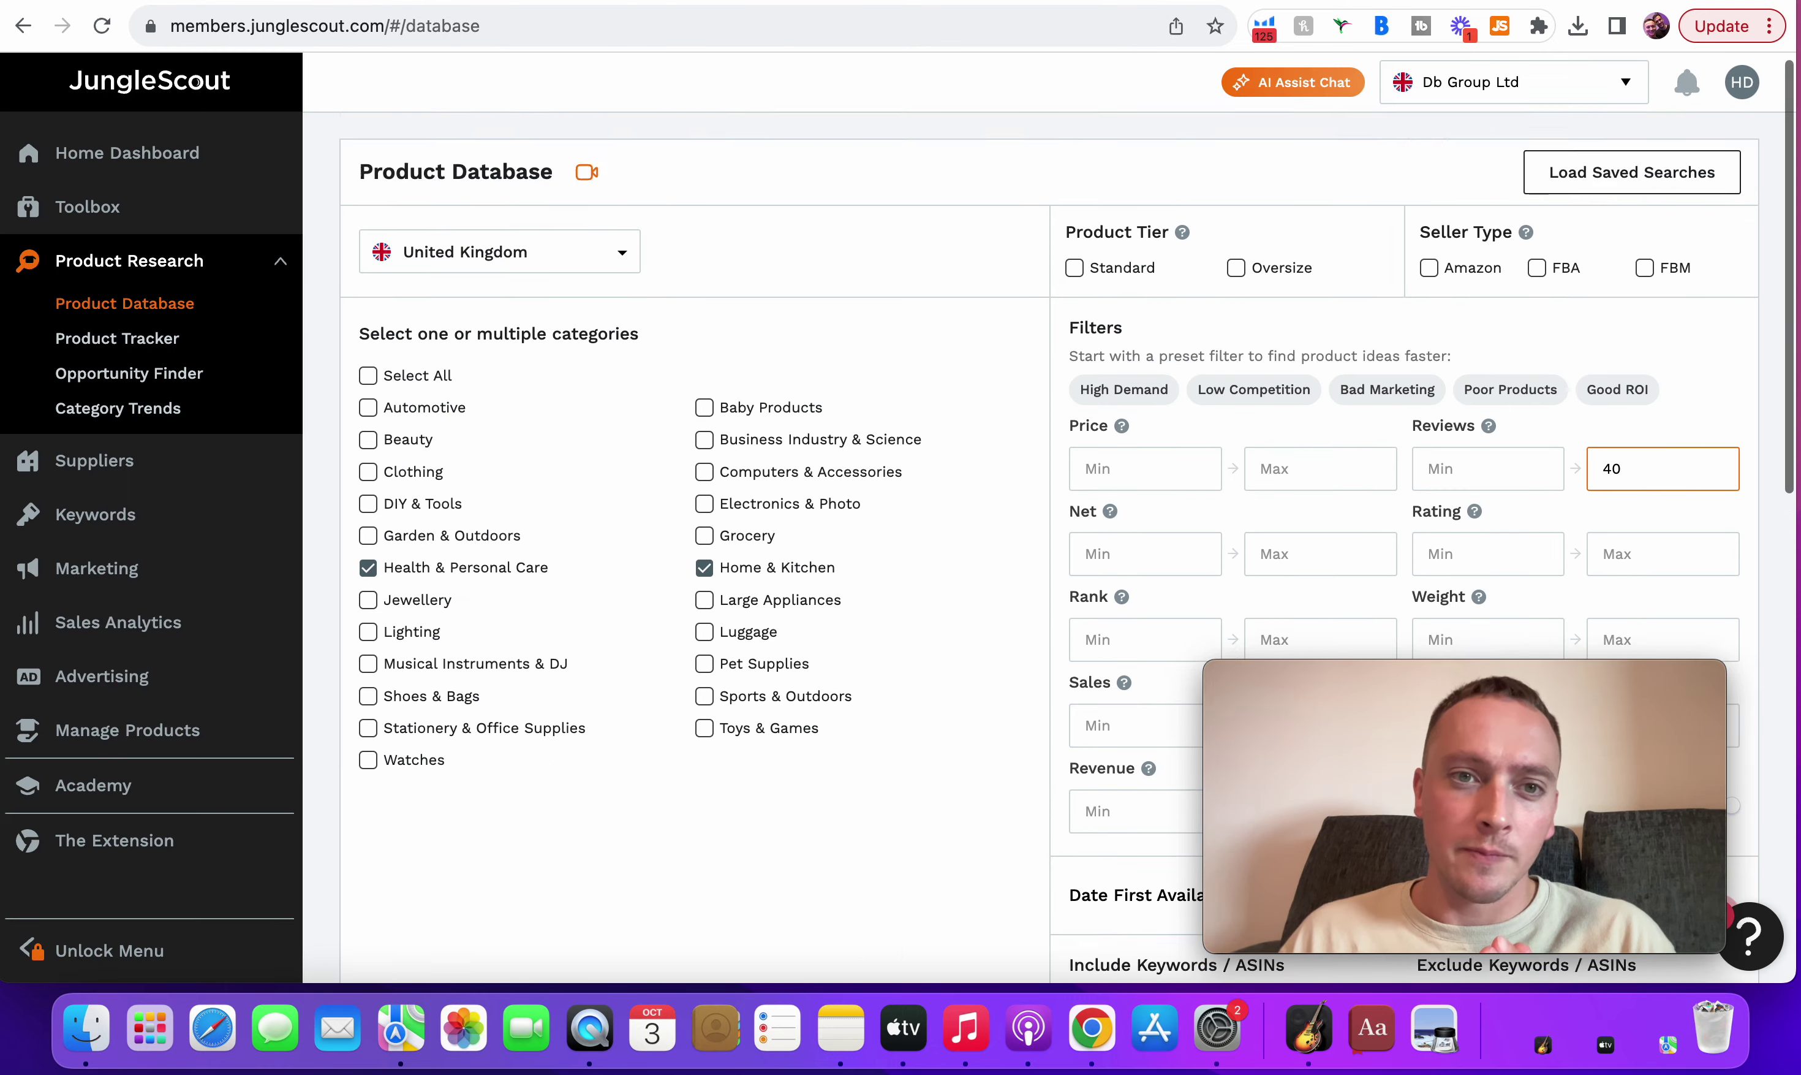
- Compare Jungle Scout's Product Database results with the product listings and data columns in Black Box
scroll(977, 371, "down", 15)
scroll(977, 372, "down", 3)
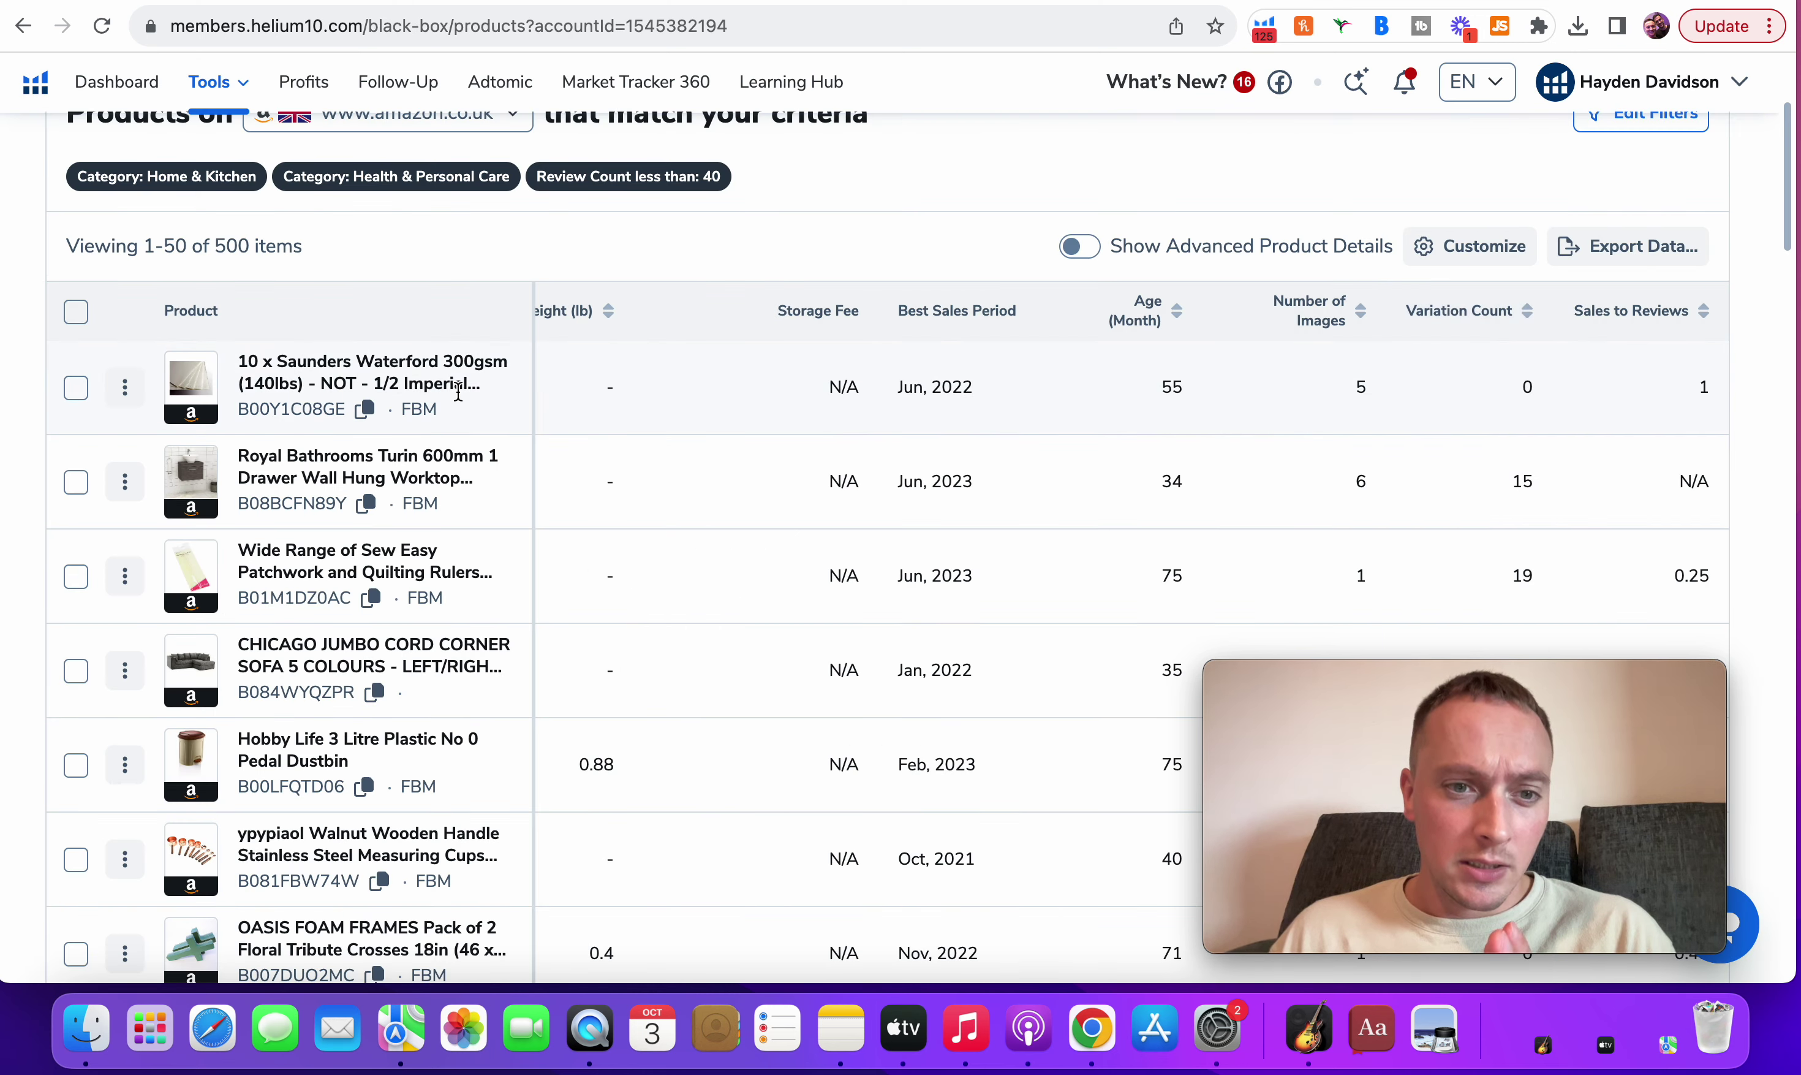
scroll(706, 549, "left", 10)
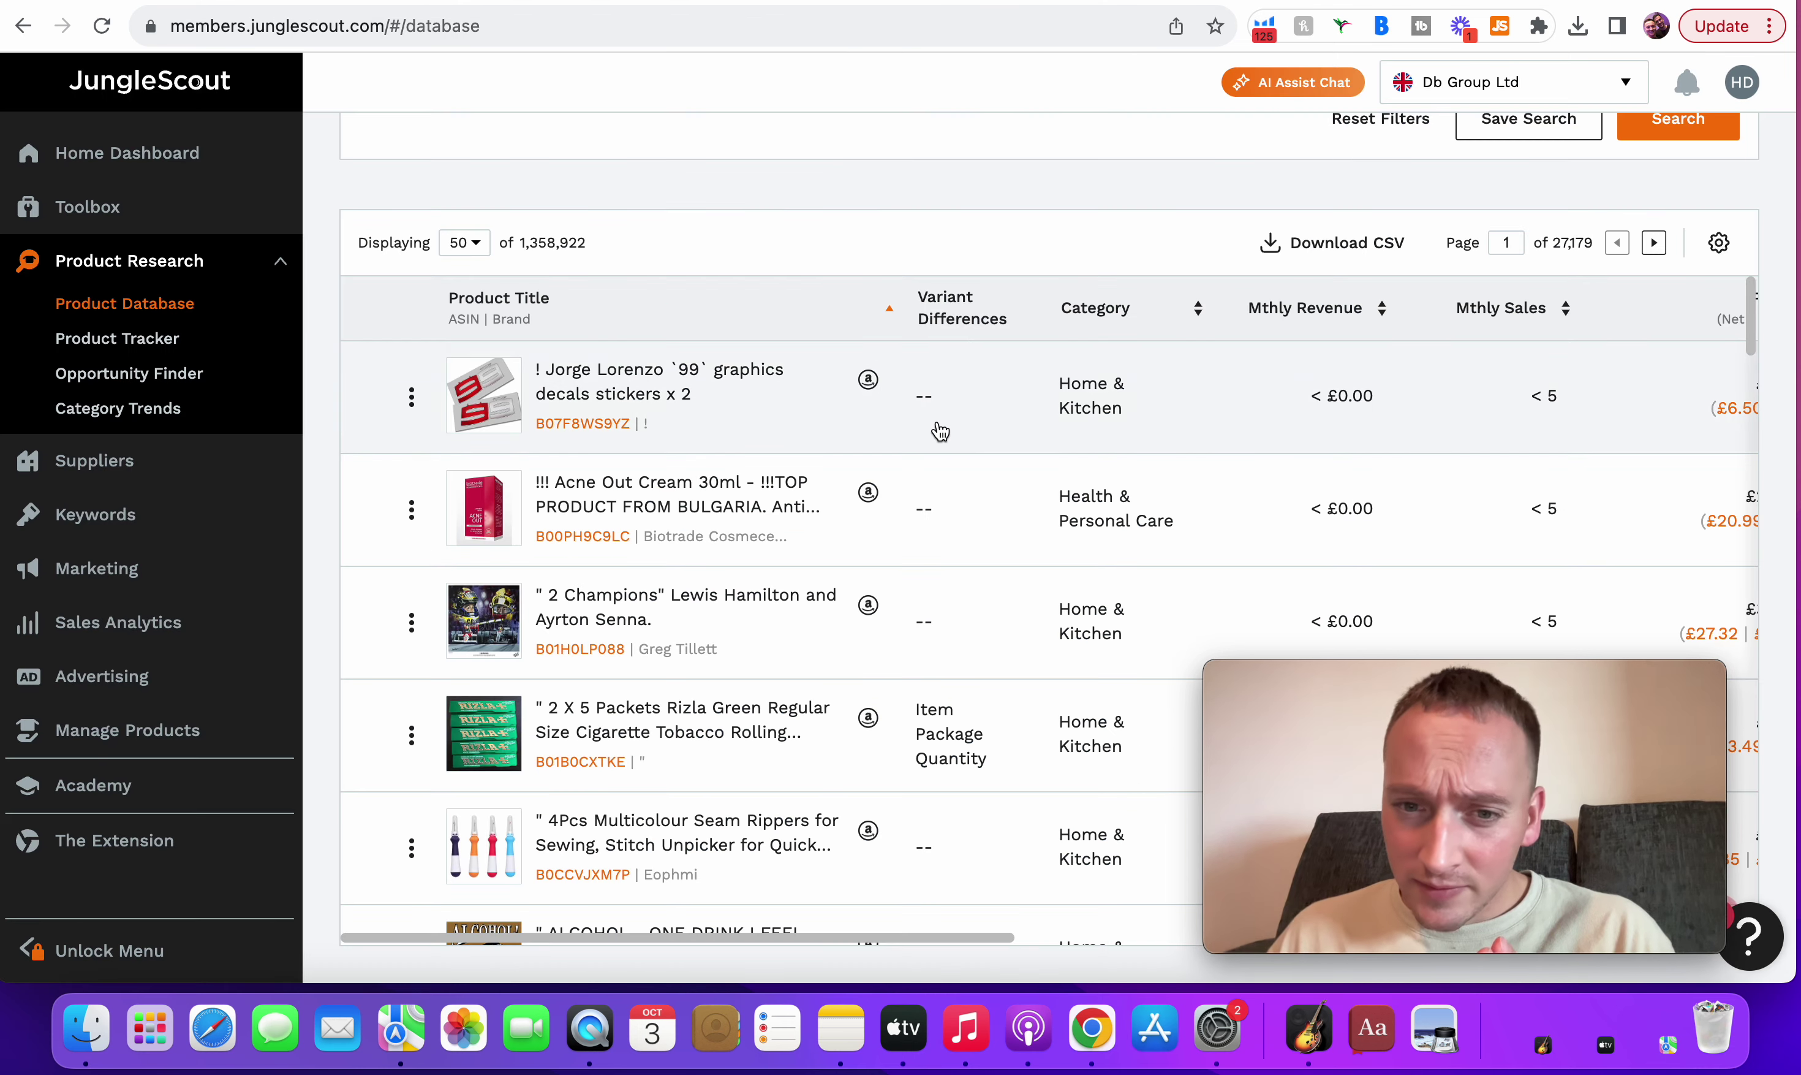
- Compare the revenue, sales, price, rank, review, LQS and seller columns in Jungle Scout's Product Database with the matching Black Box columns
scroll(941, 432, "right", 1)
scroll(941, 432, "right", 4)
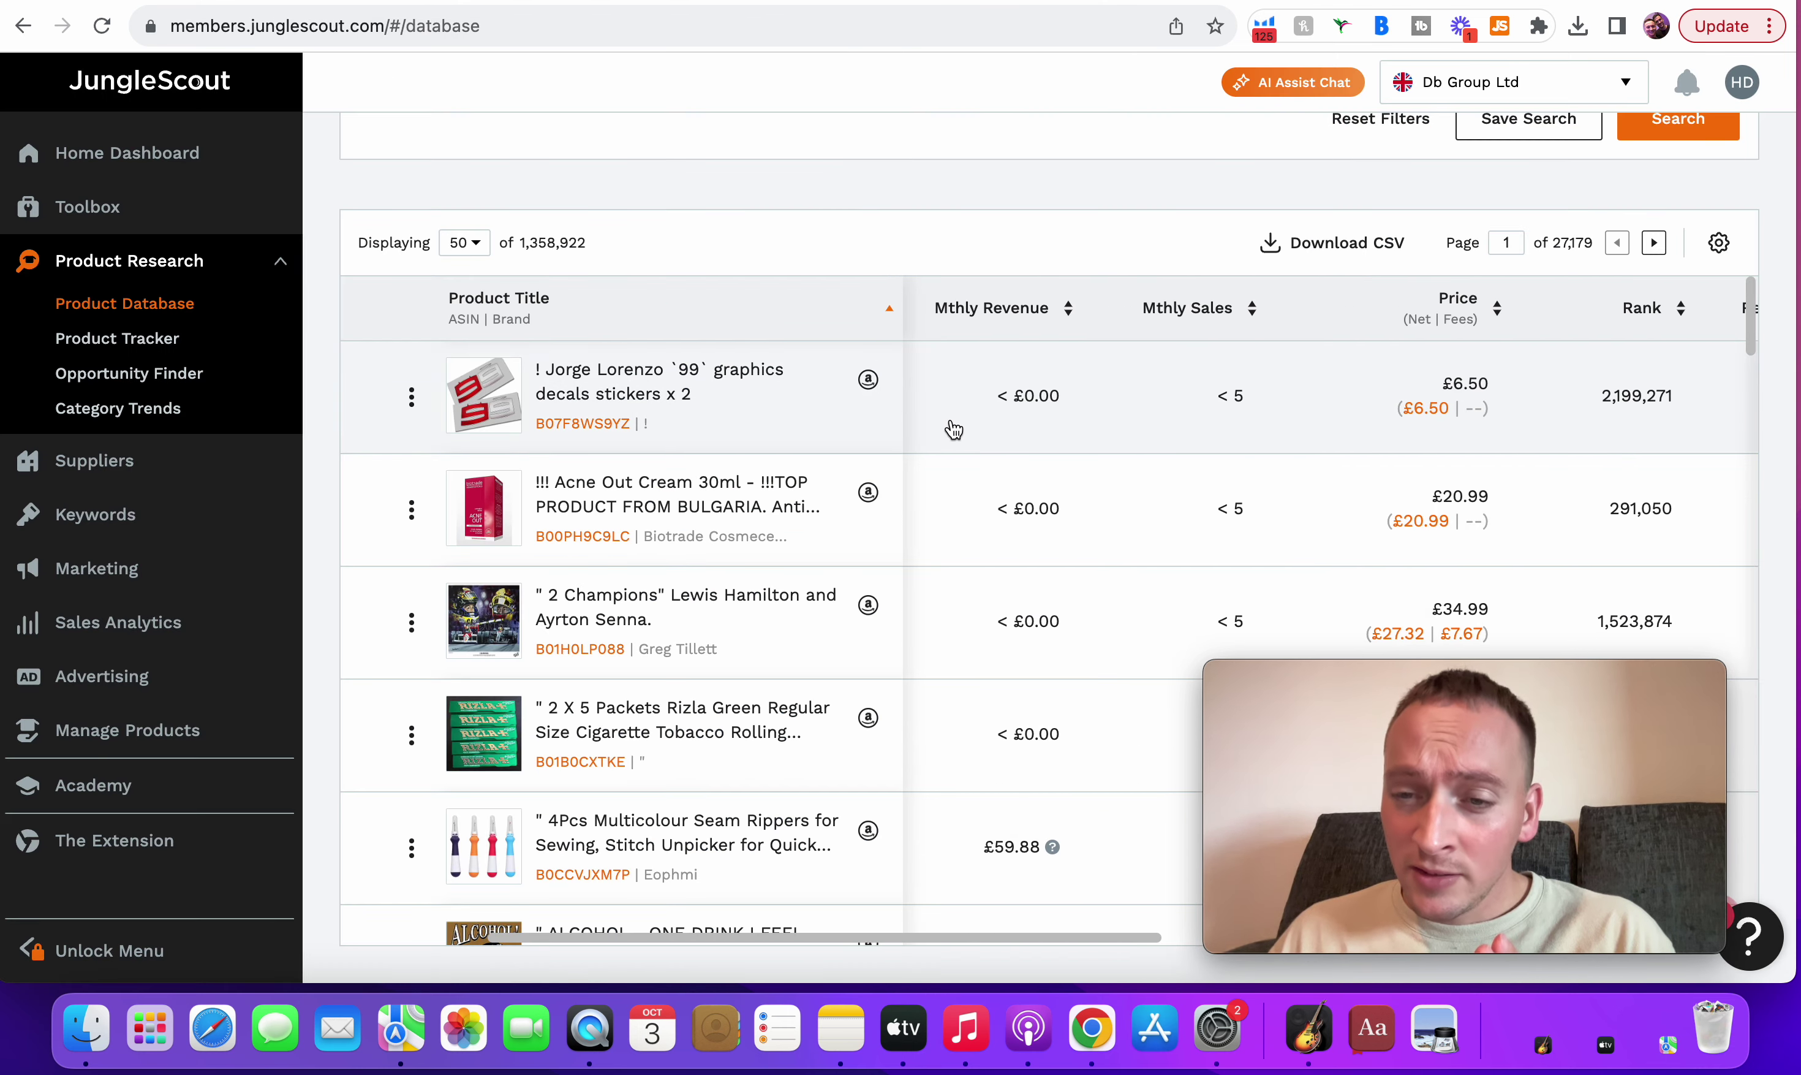
scroll(1191, 443, "right", 2)
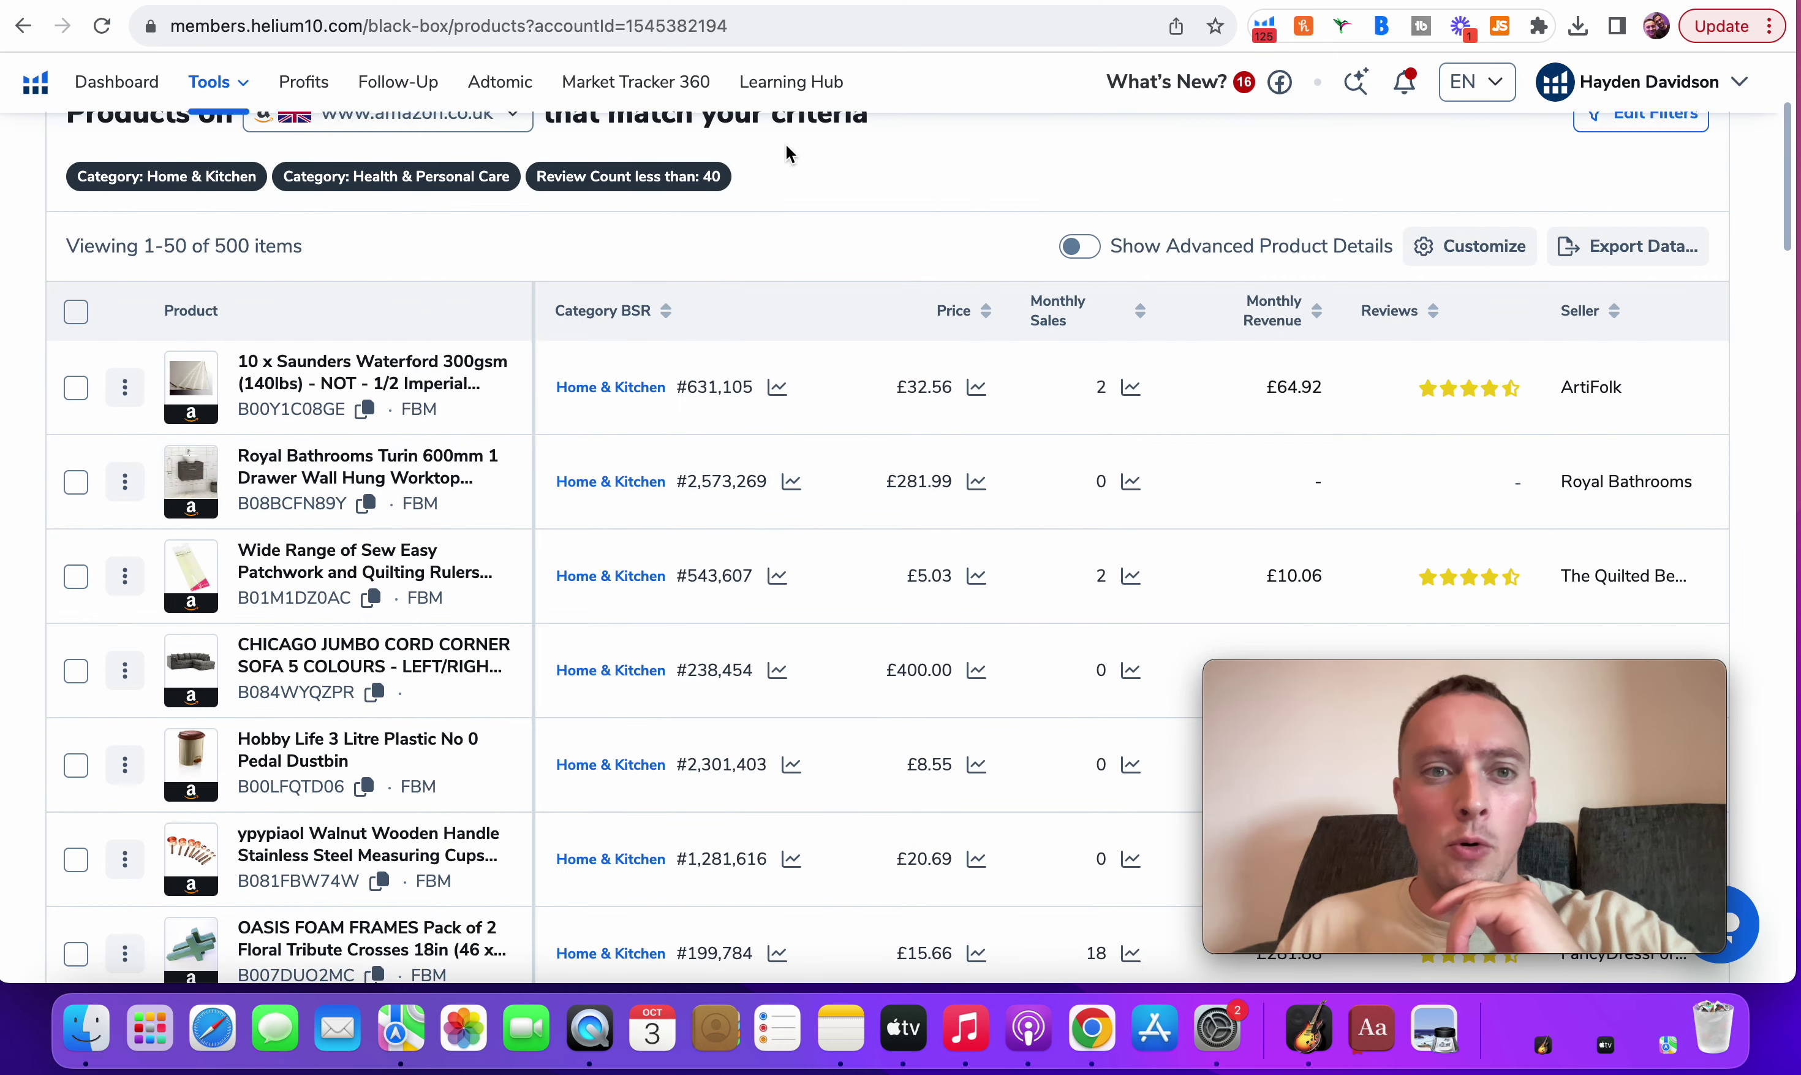
left_click(629, 0)
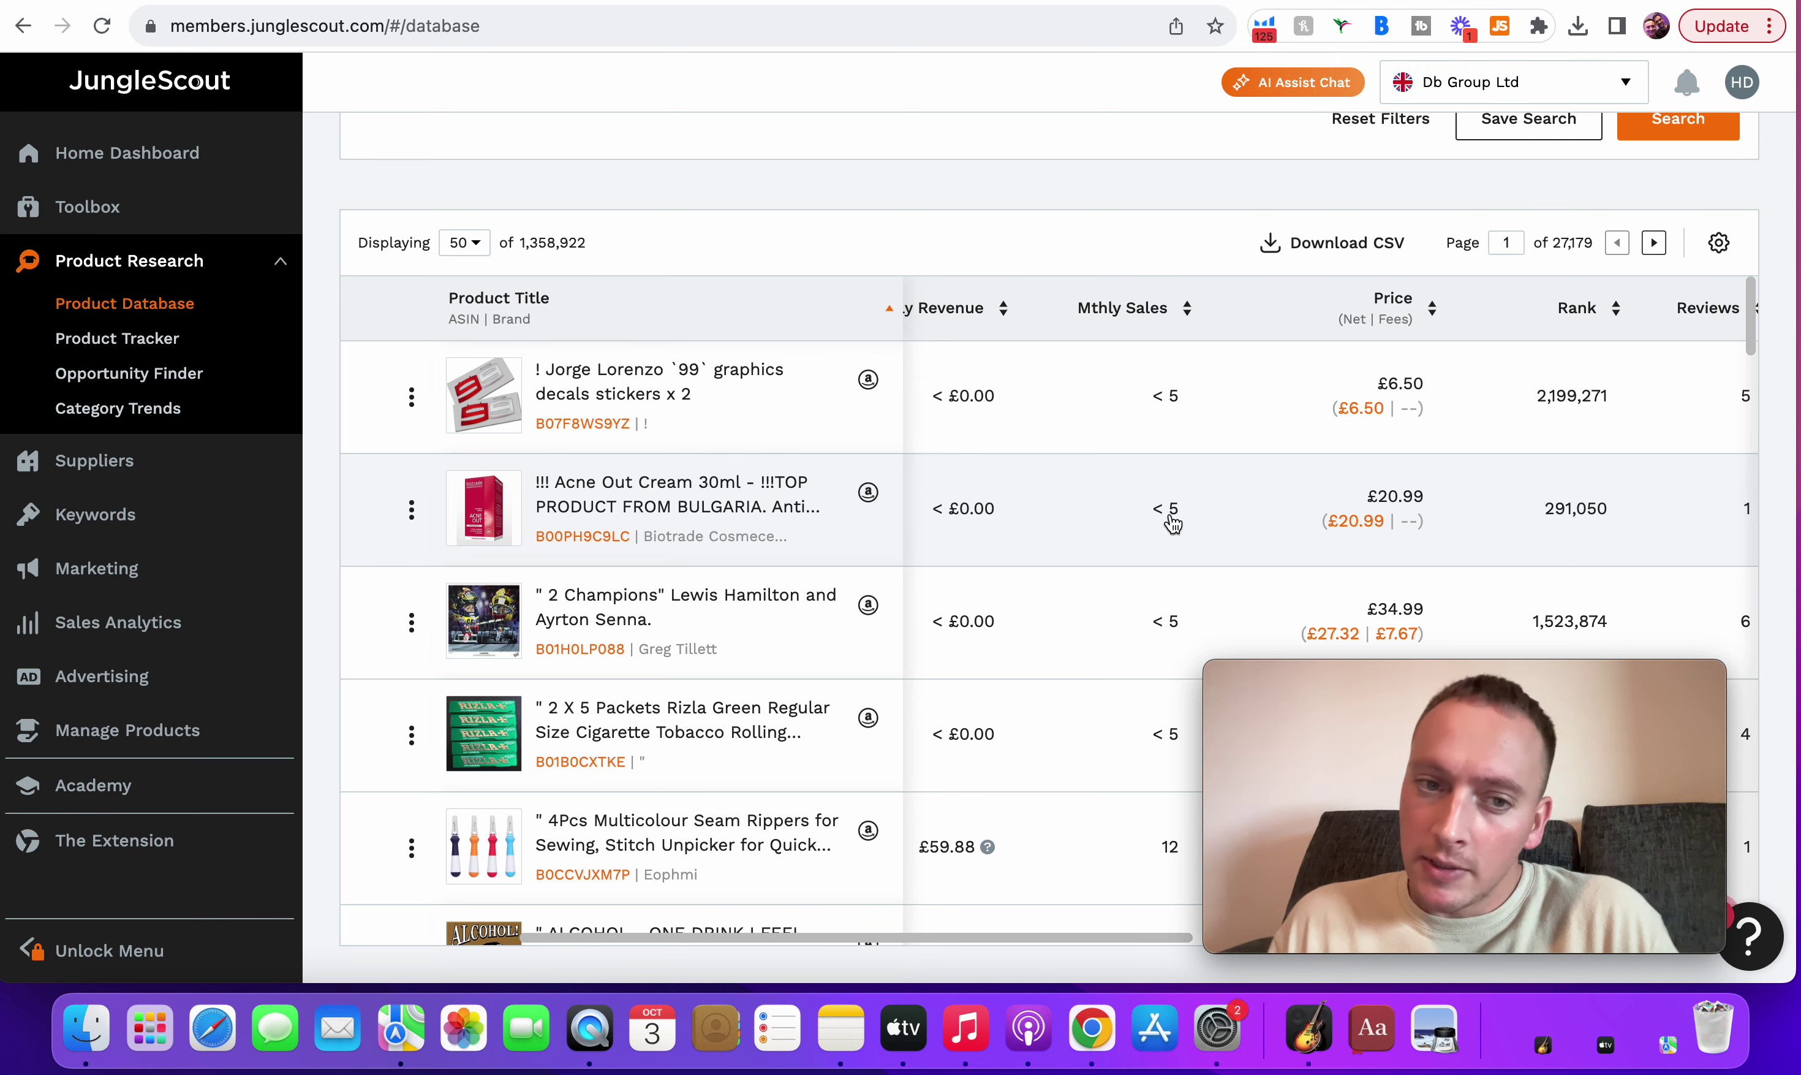
left_click(468, 1)
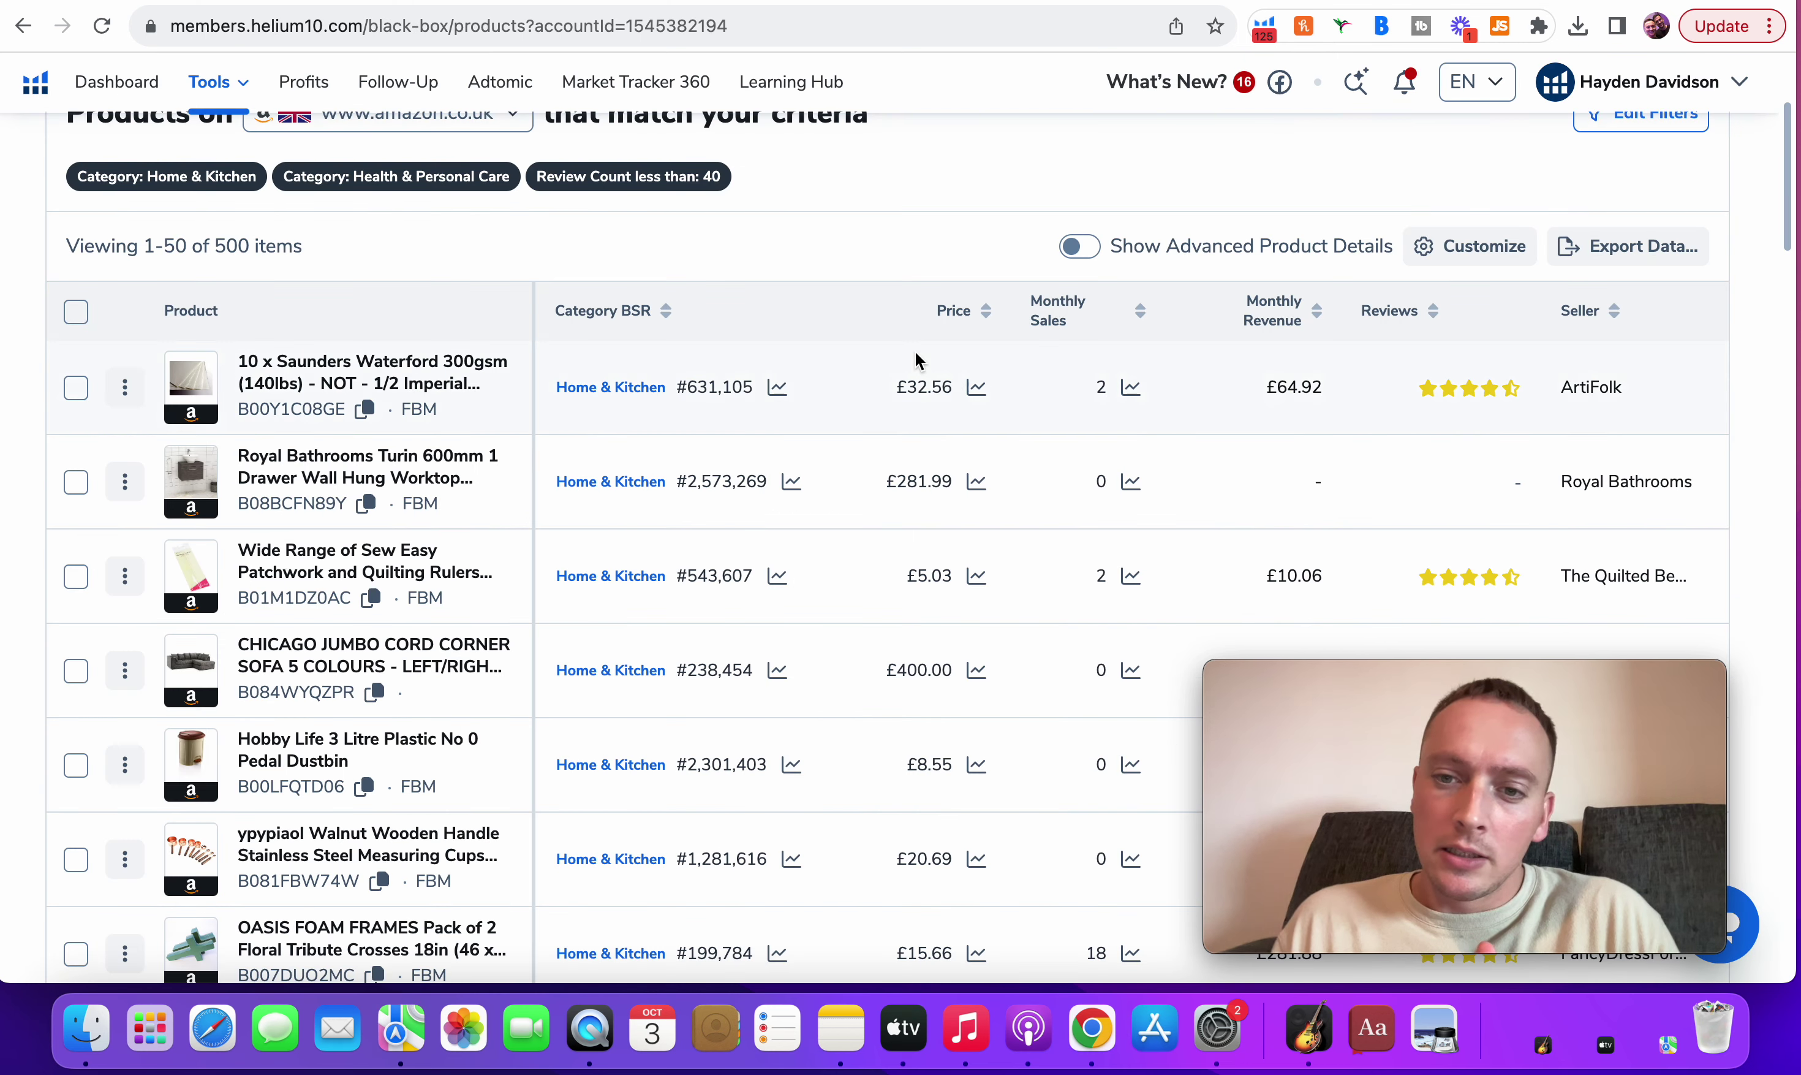
scroll(1179, 553, "down", 5)
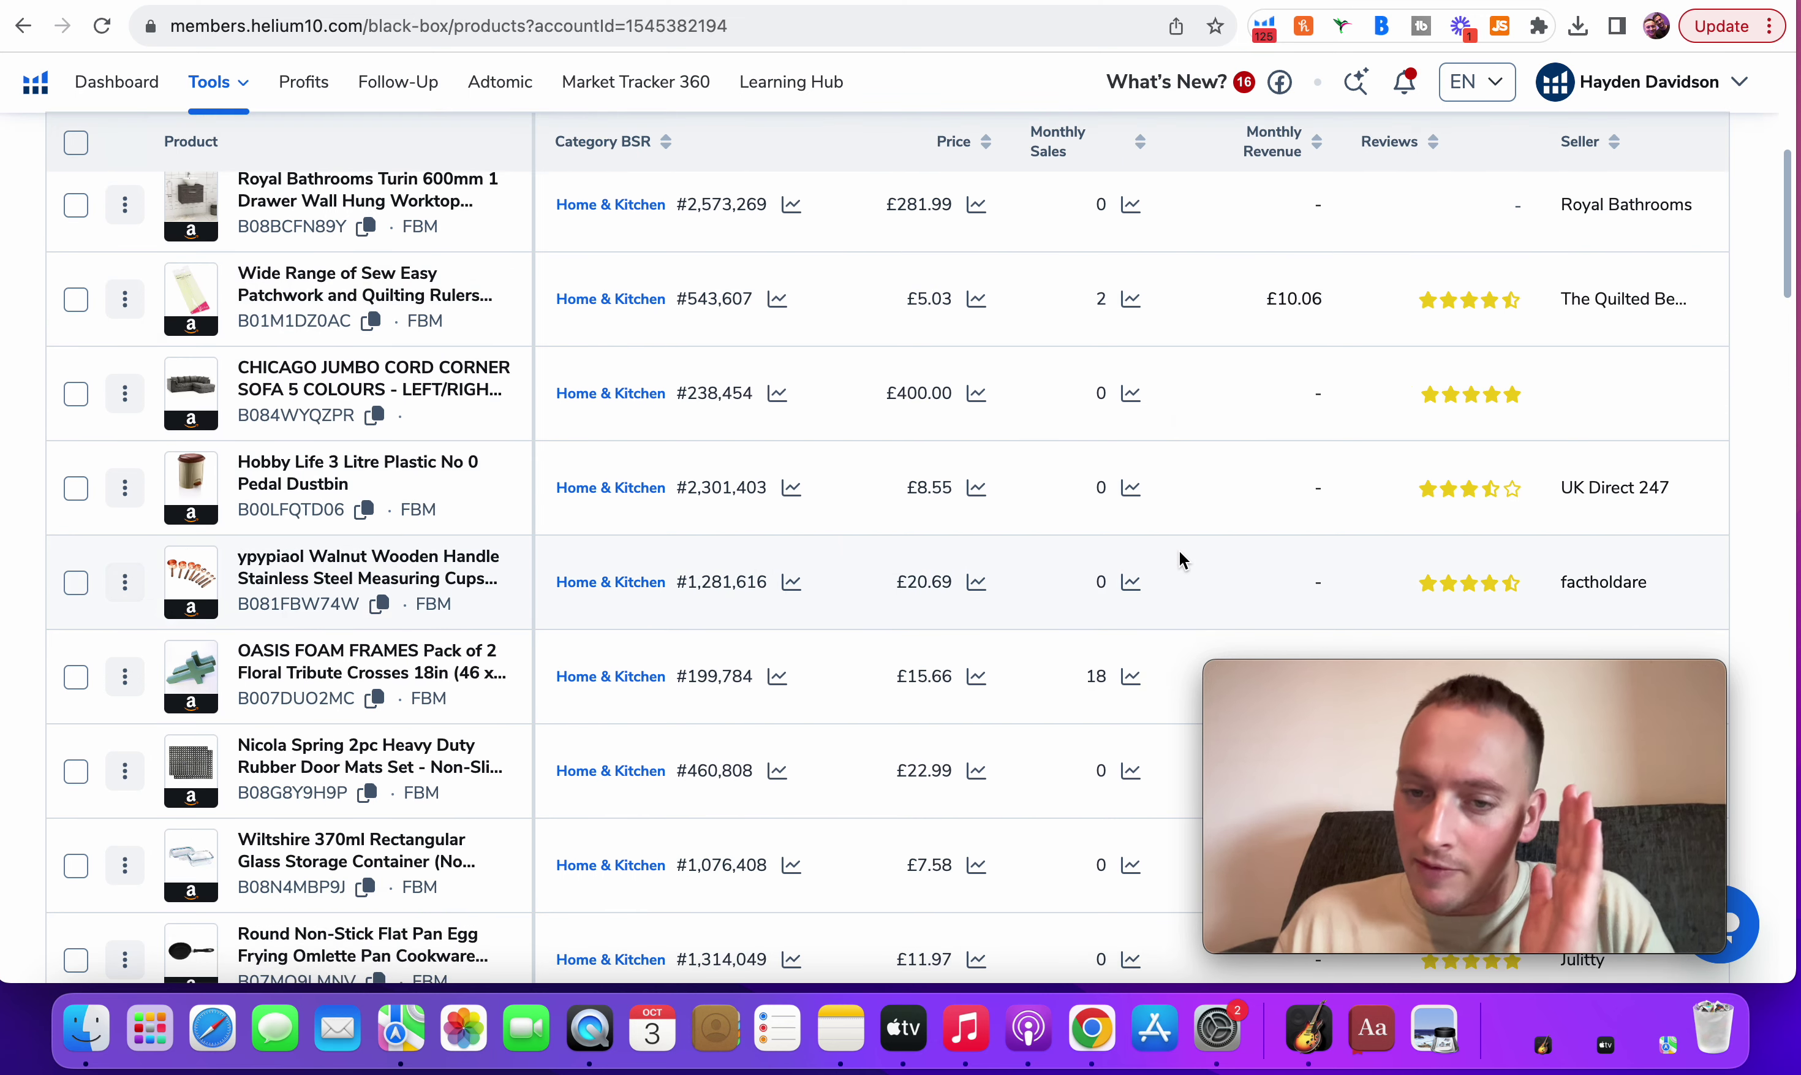
left_click(658, 1)
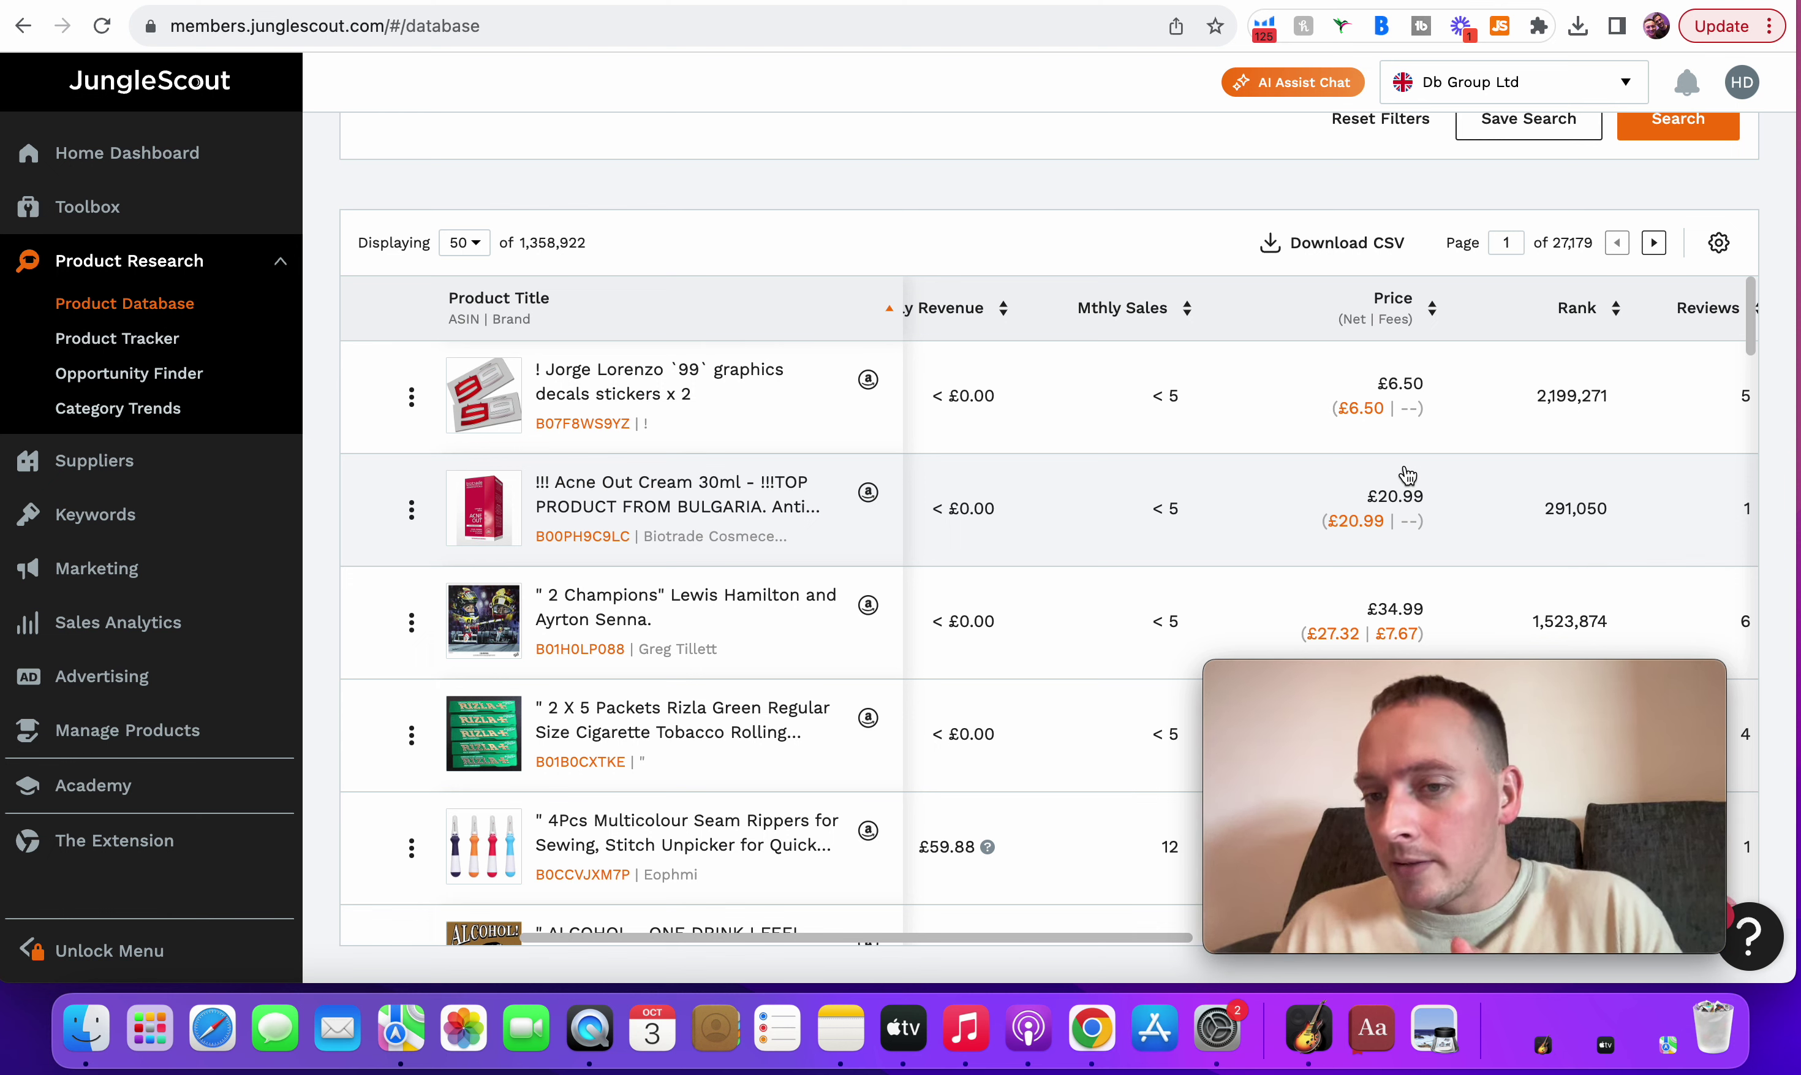
scroll(1407, 475, "right", 3)
scroll(1408, 476, "right", 3)
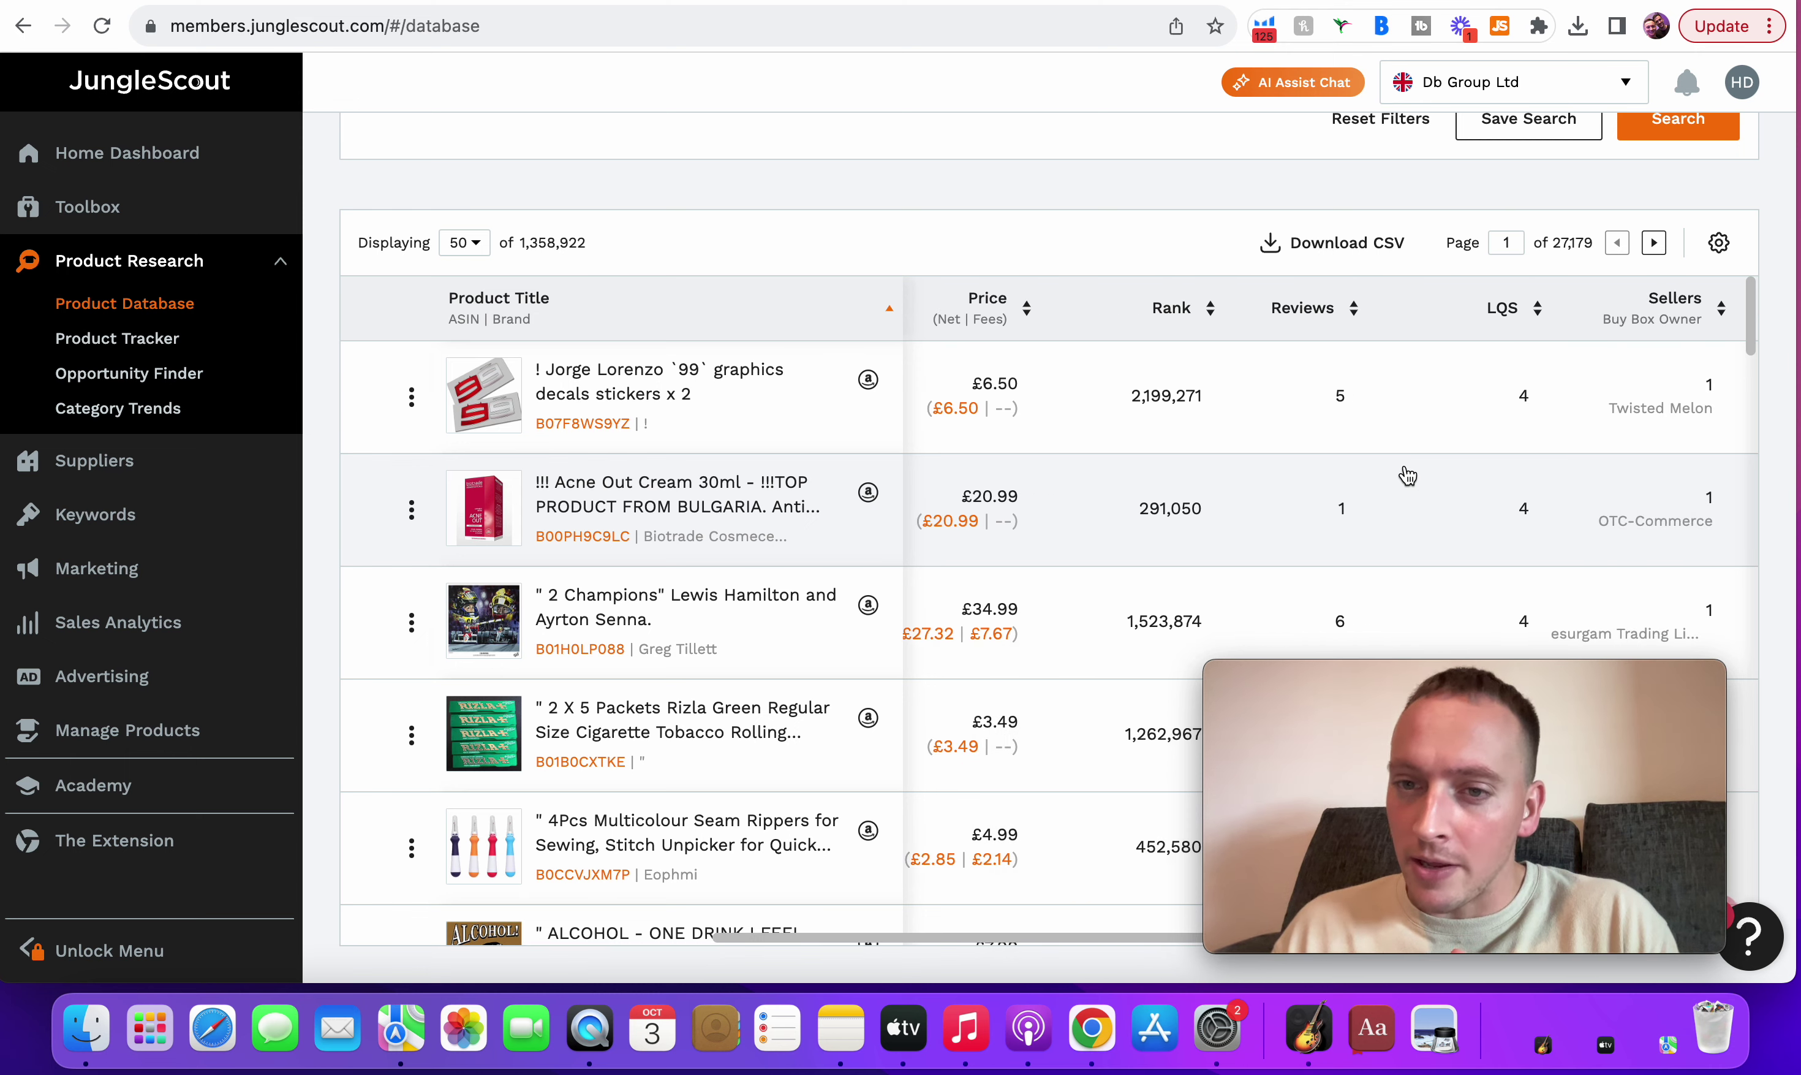
scroll(1408, 476, "right", 5)
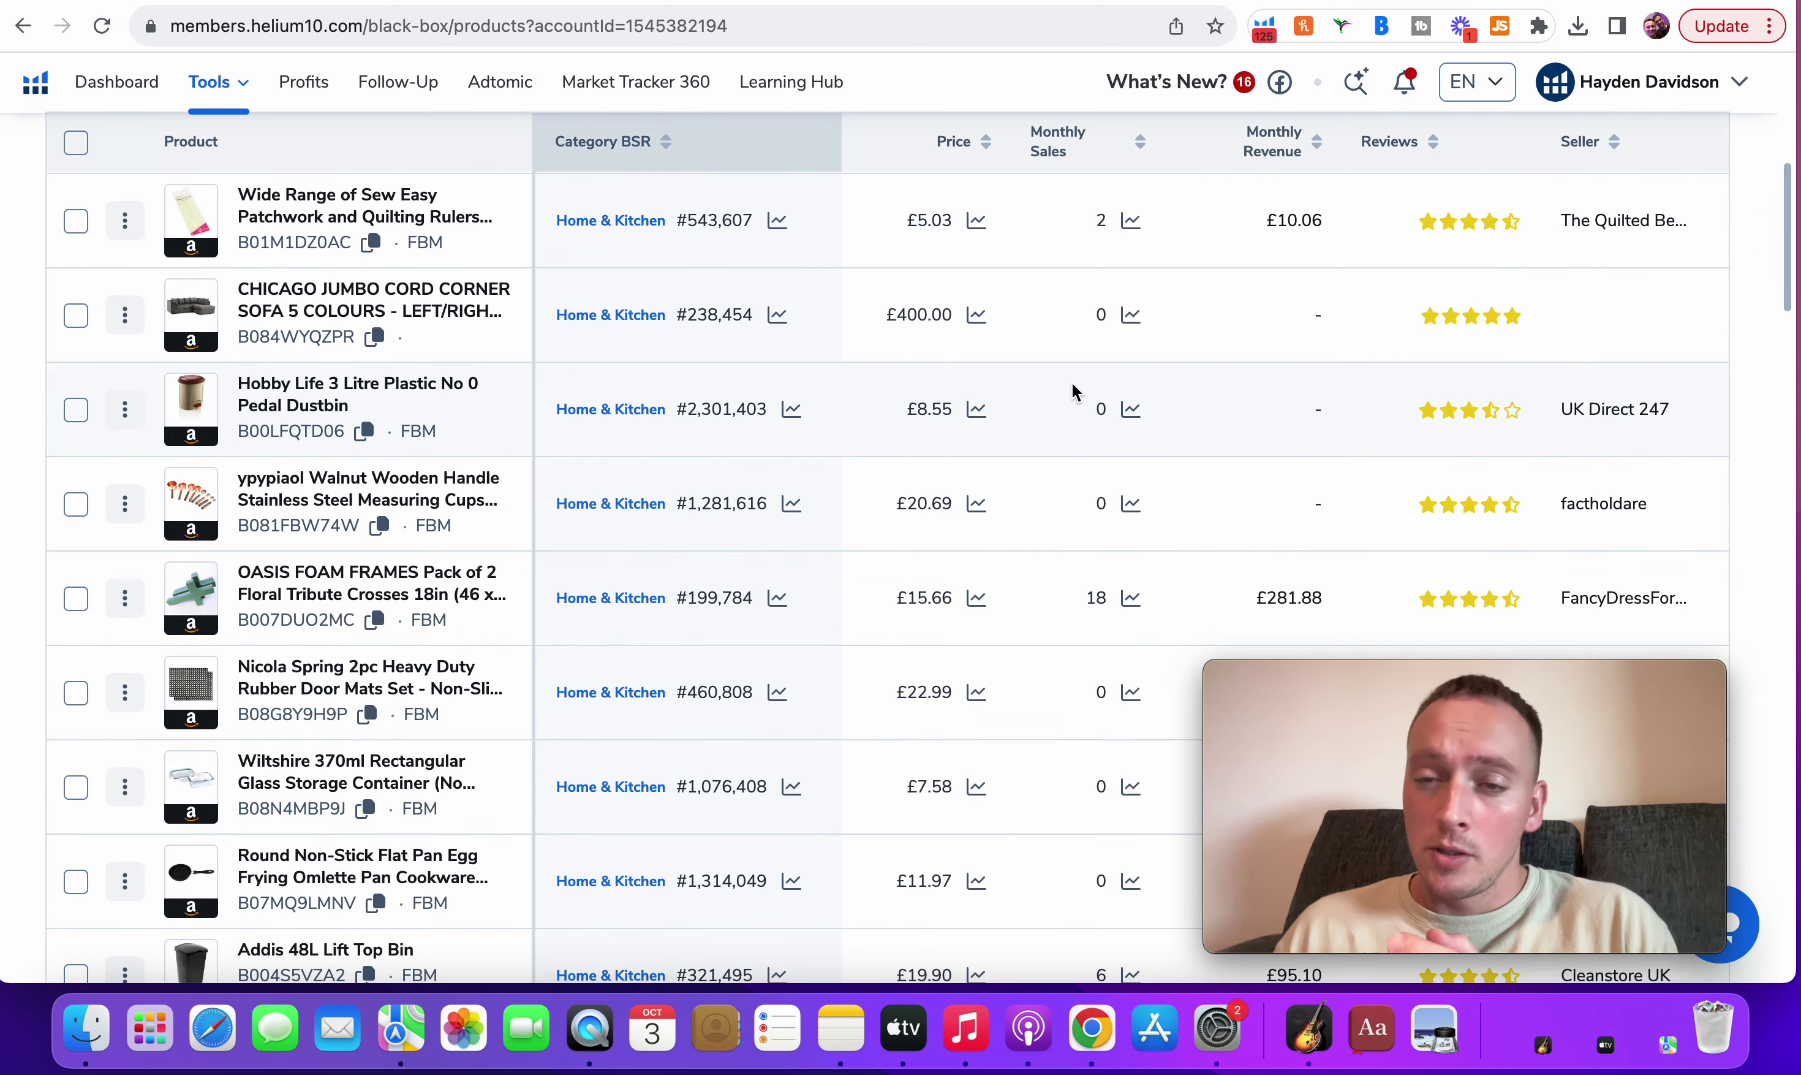
- Examine the remaining Black Box result columns in Helium 10, from price and brand through shipping, storage fee, best sales period and sales to reviews
scroll(1072, 383, "right", 4)
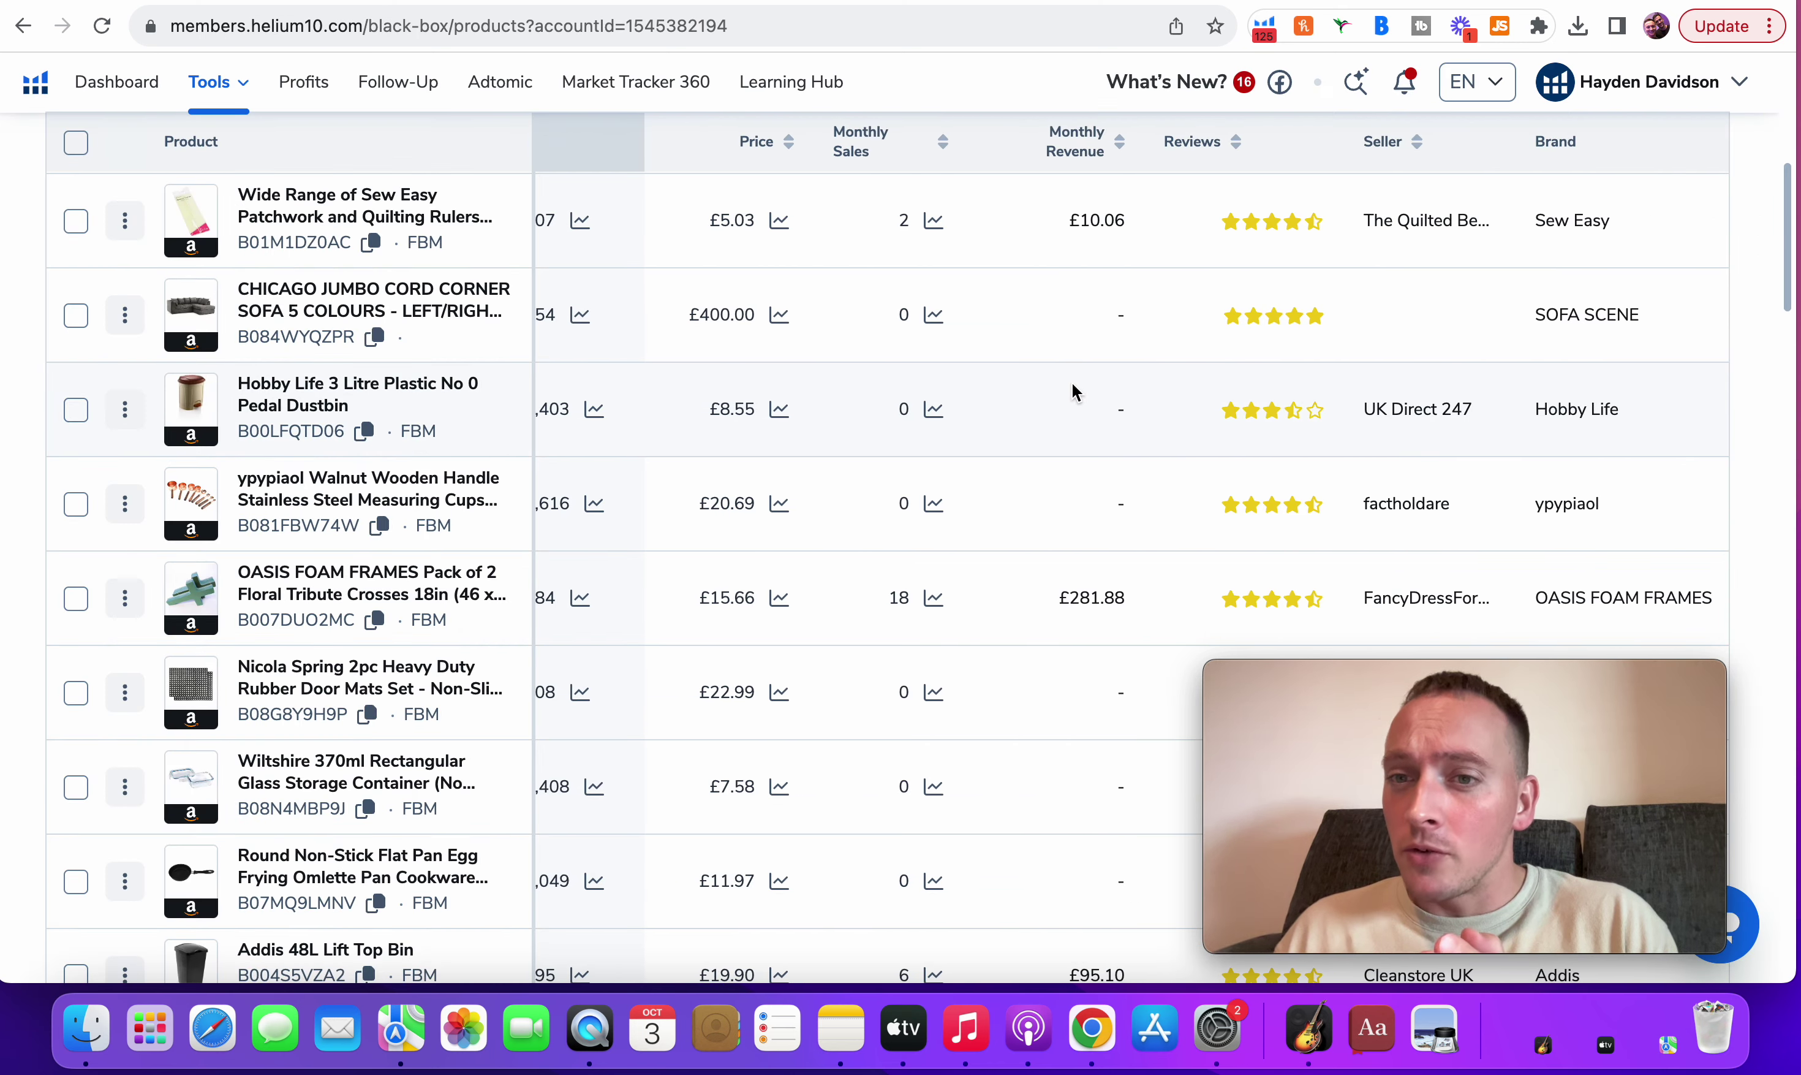
scroll(1072, 387, "right", 7)
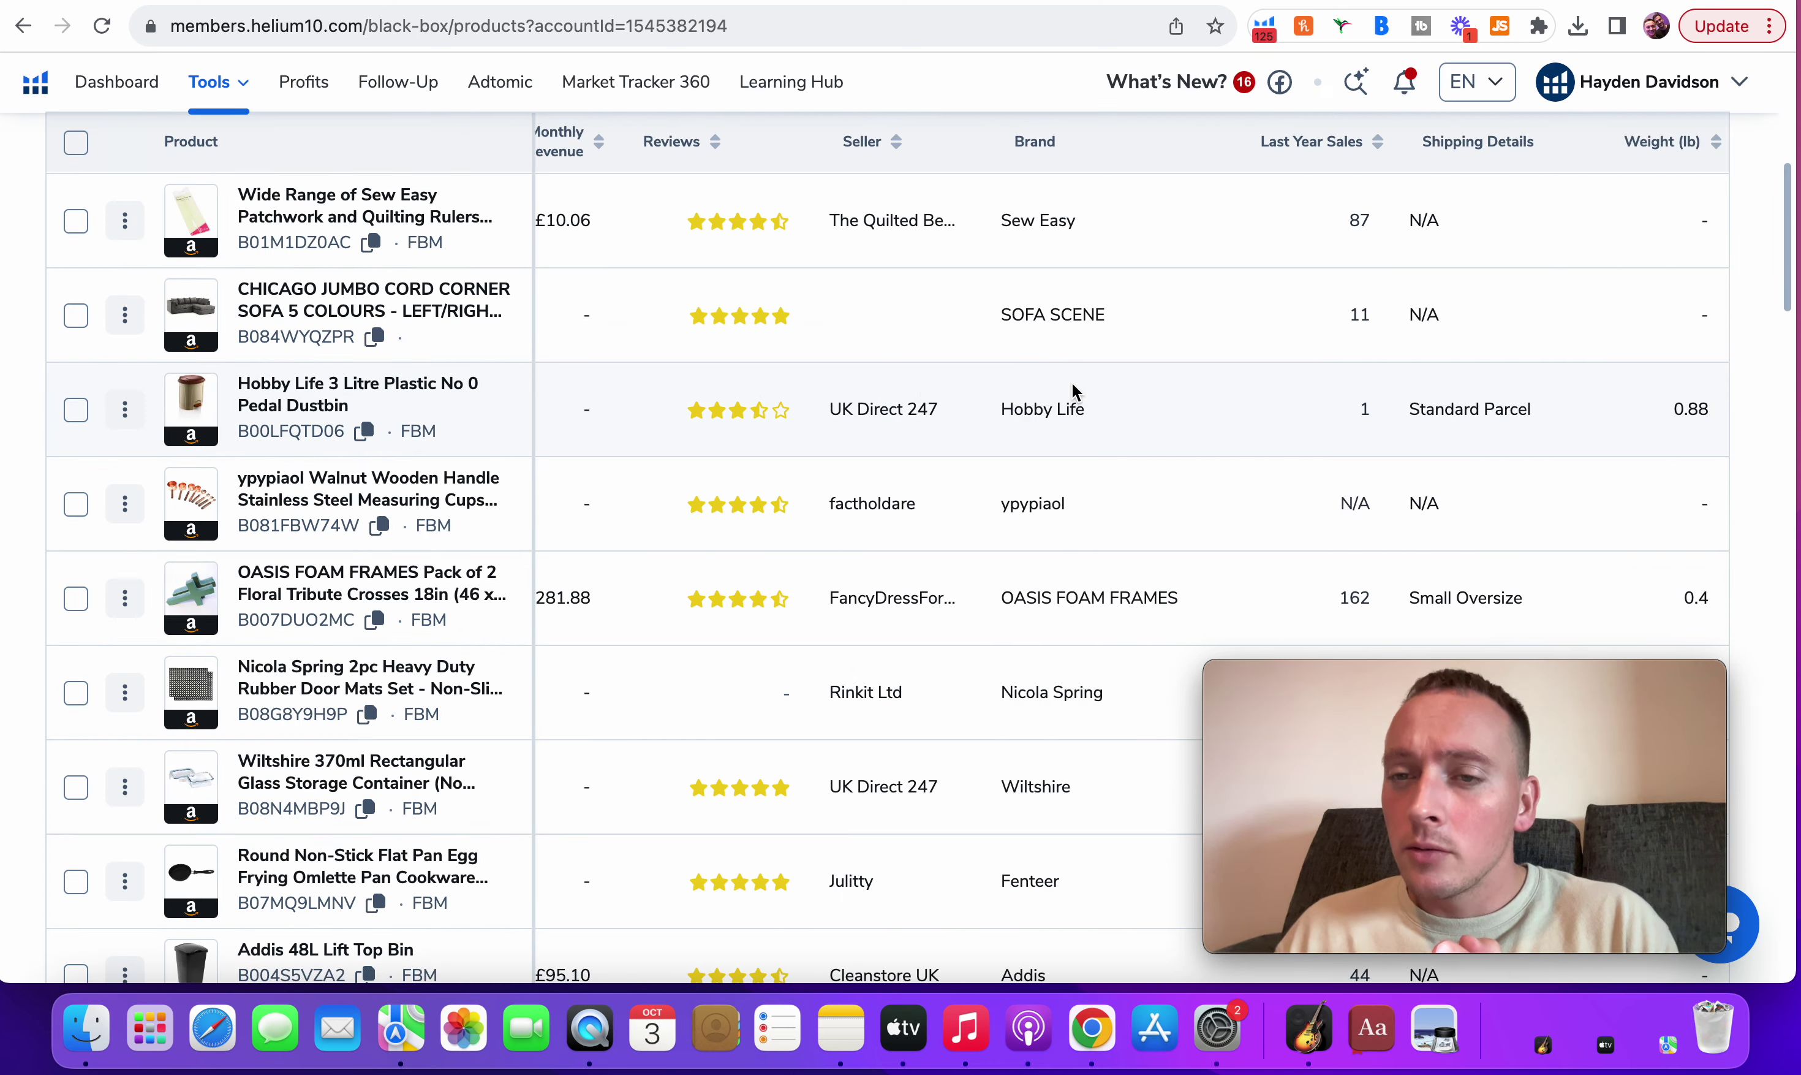
scroll(1072, 390, "right", 8)
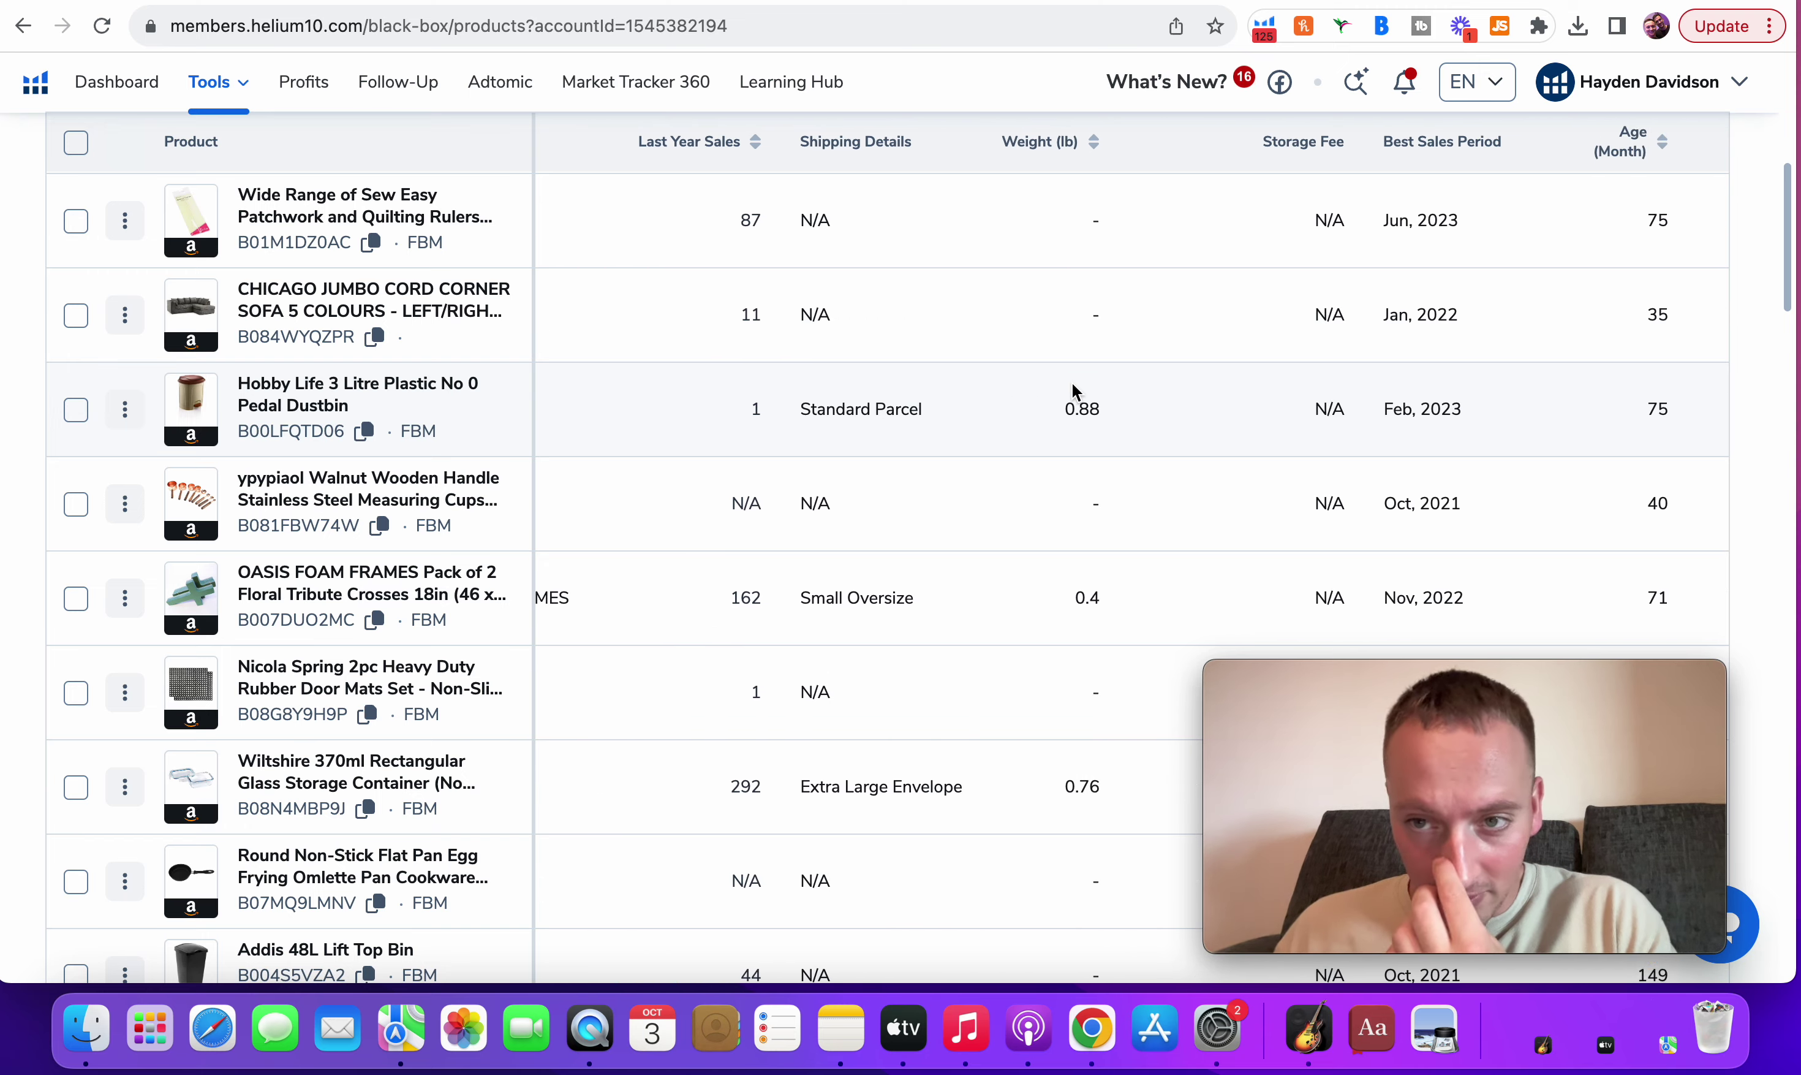
scroll(1072, 387, "right", 6)
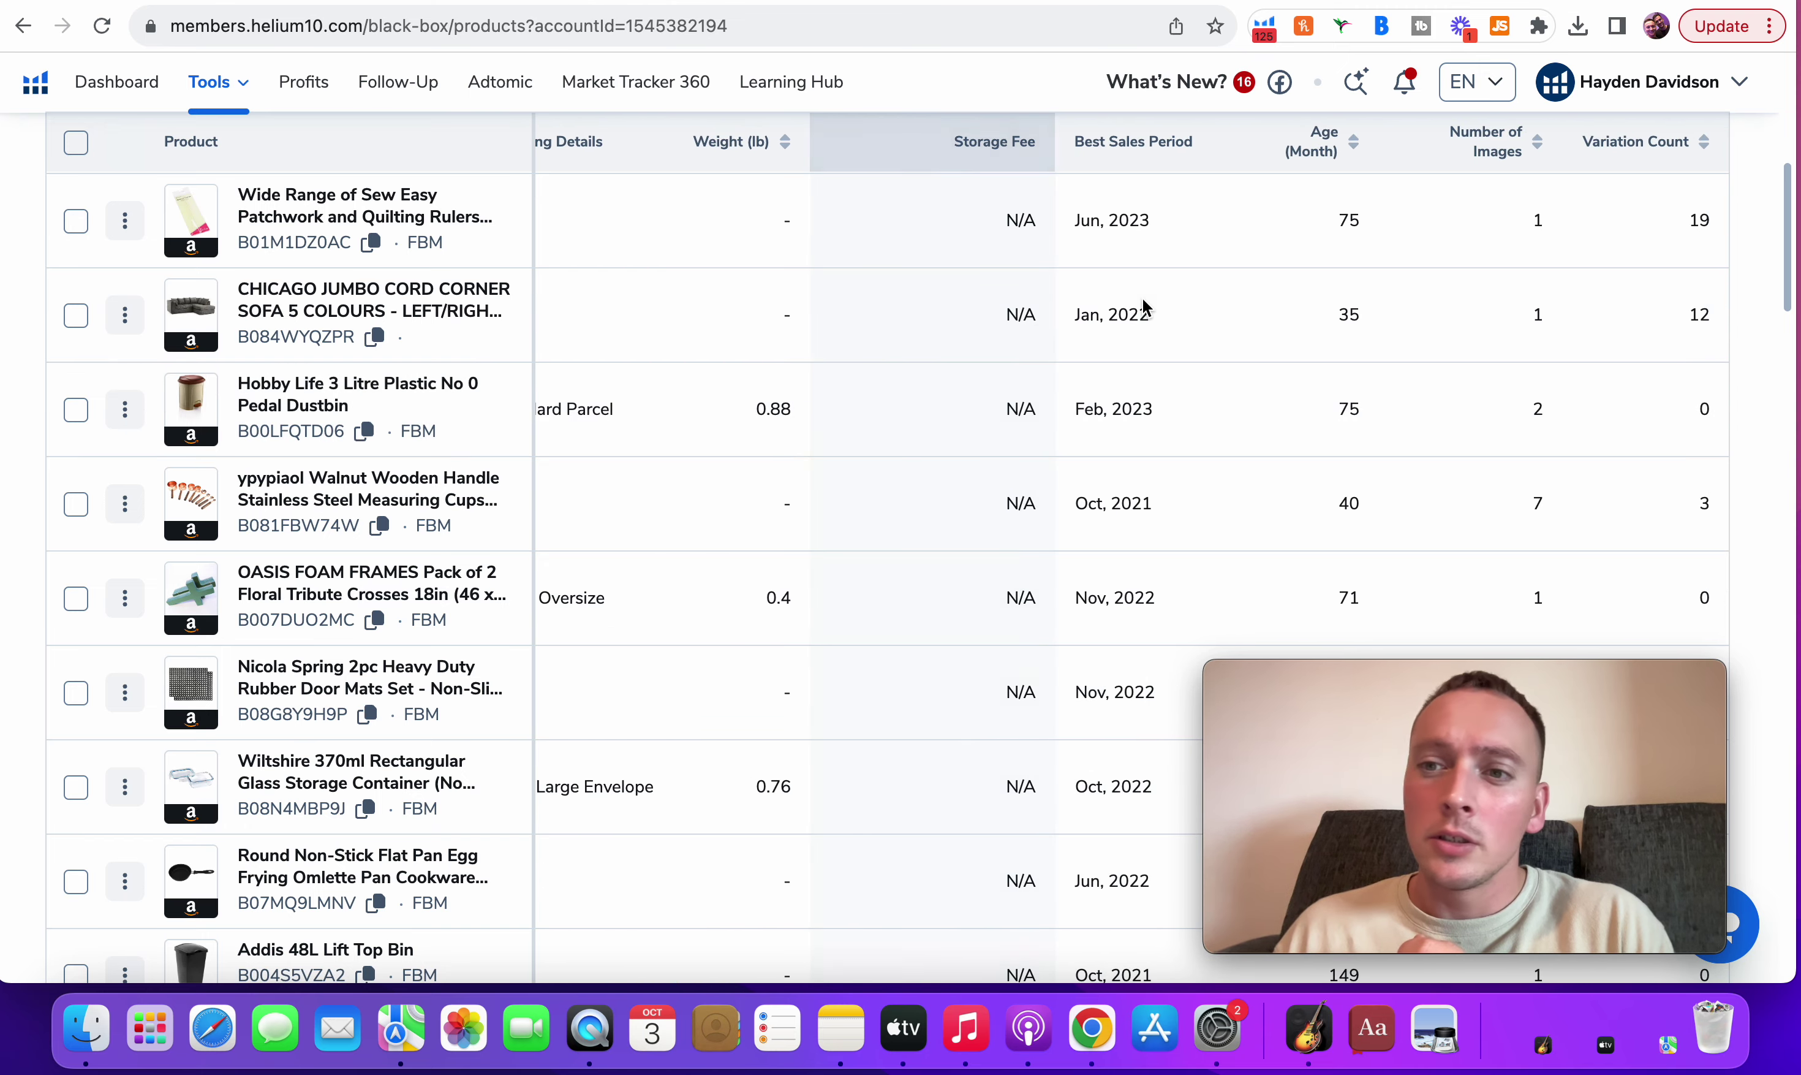
scroll(1143, 299, "right", 3)
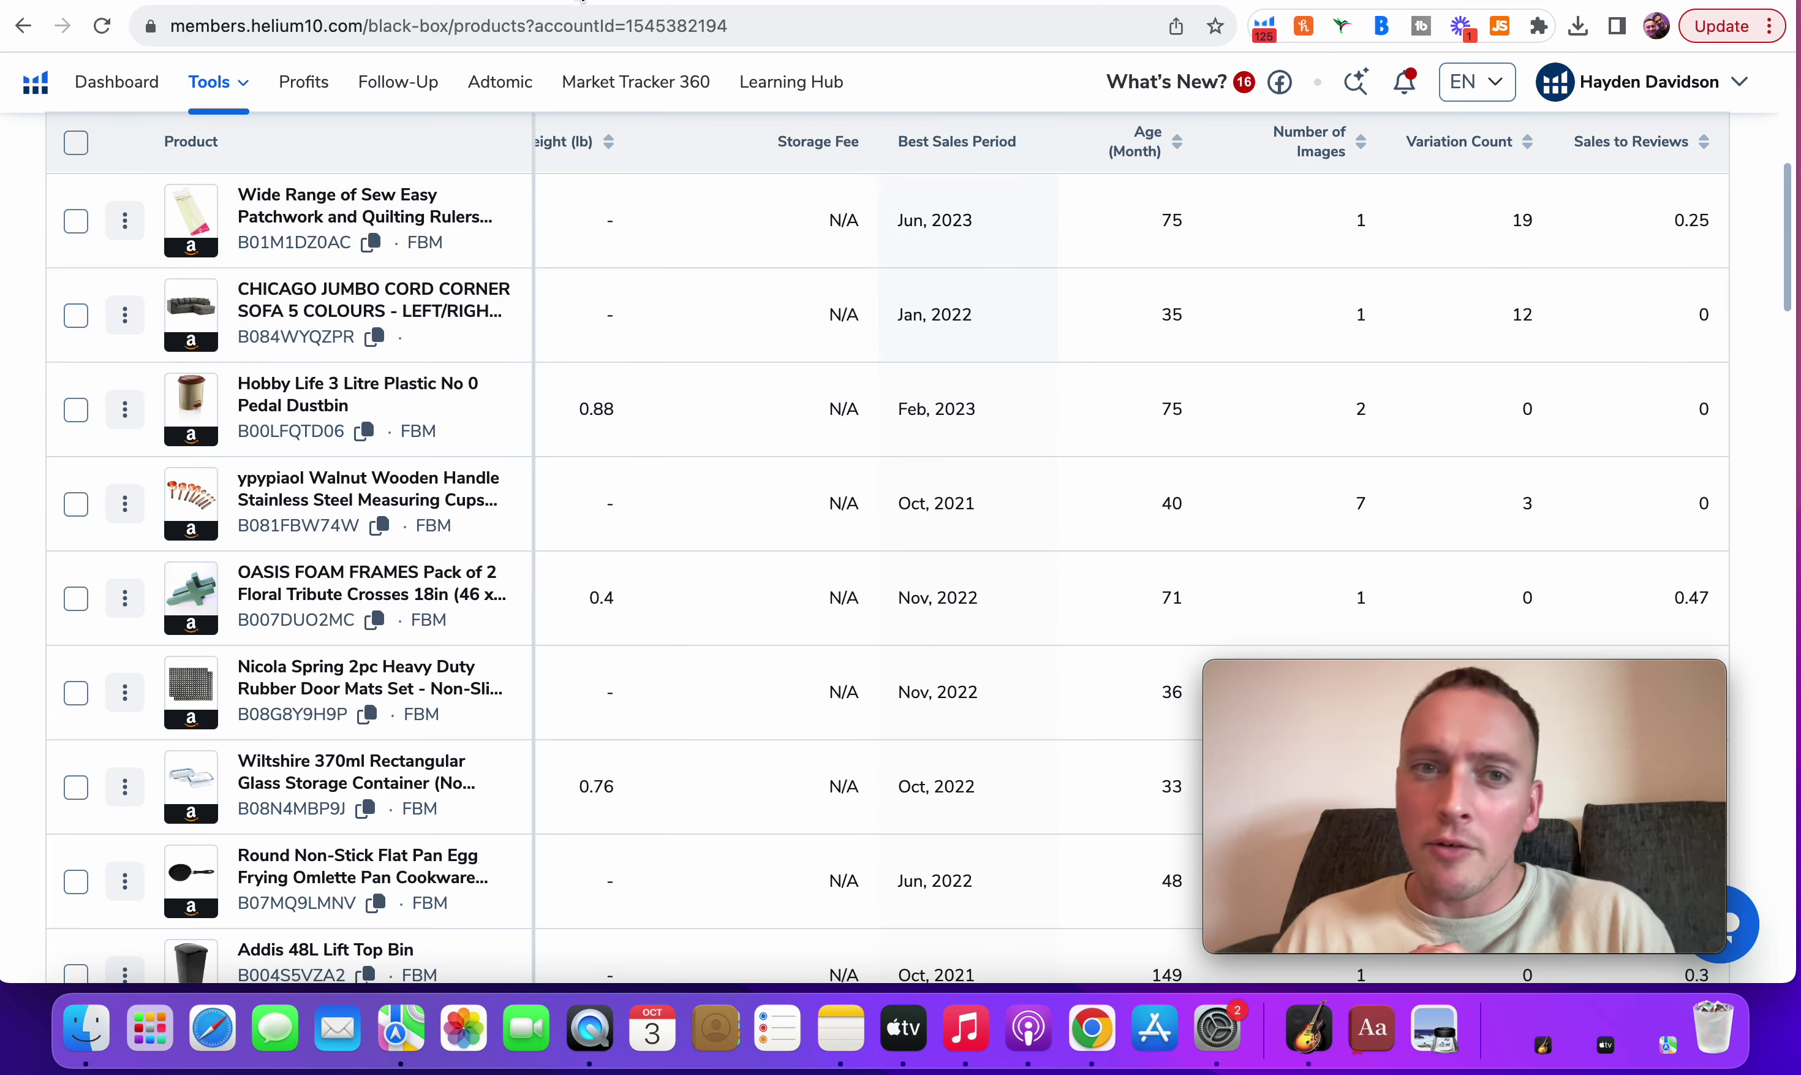
- Switch to Jungle Scout and check the seller, first-available date, rating, dimensions and weight columns of the Product Database results
left_click(581, 0)
scroll(1442, 458, "right", 5)
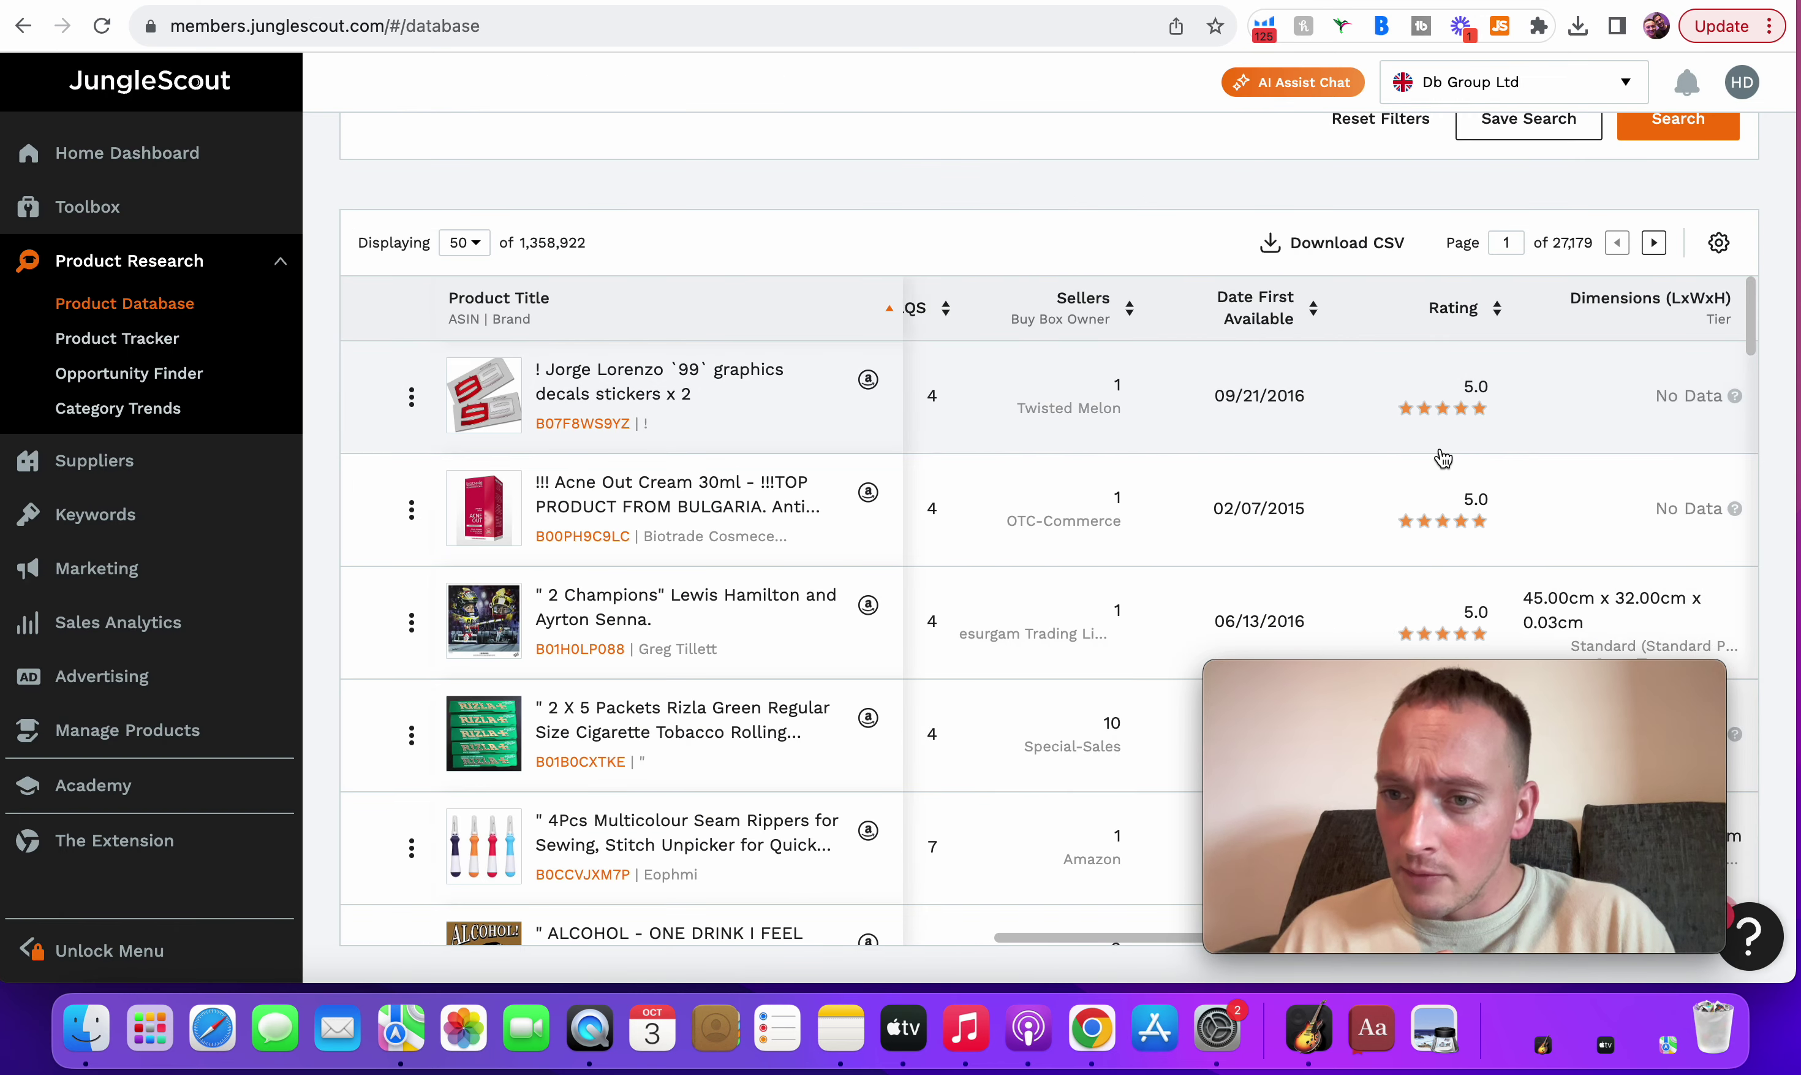
scroll(1442, 458, "right", 3)
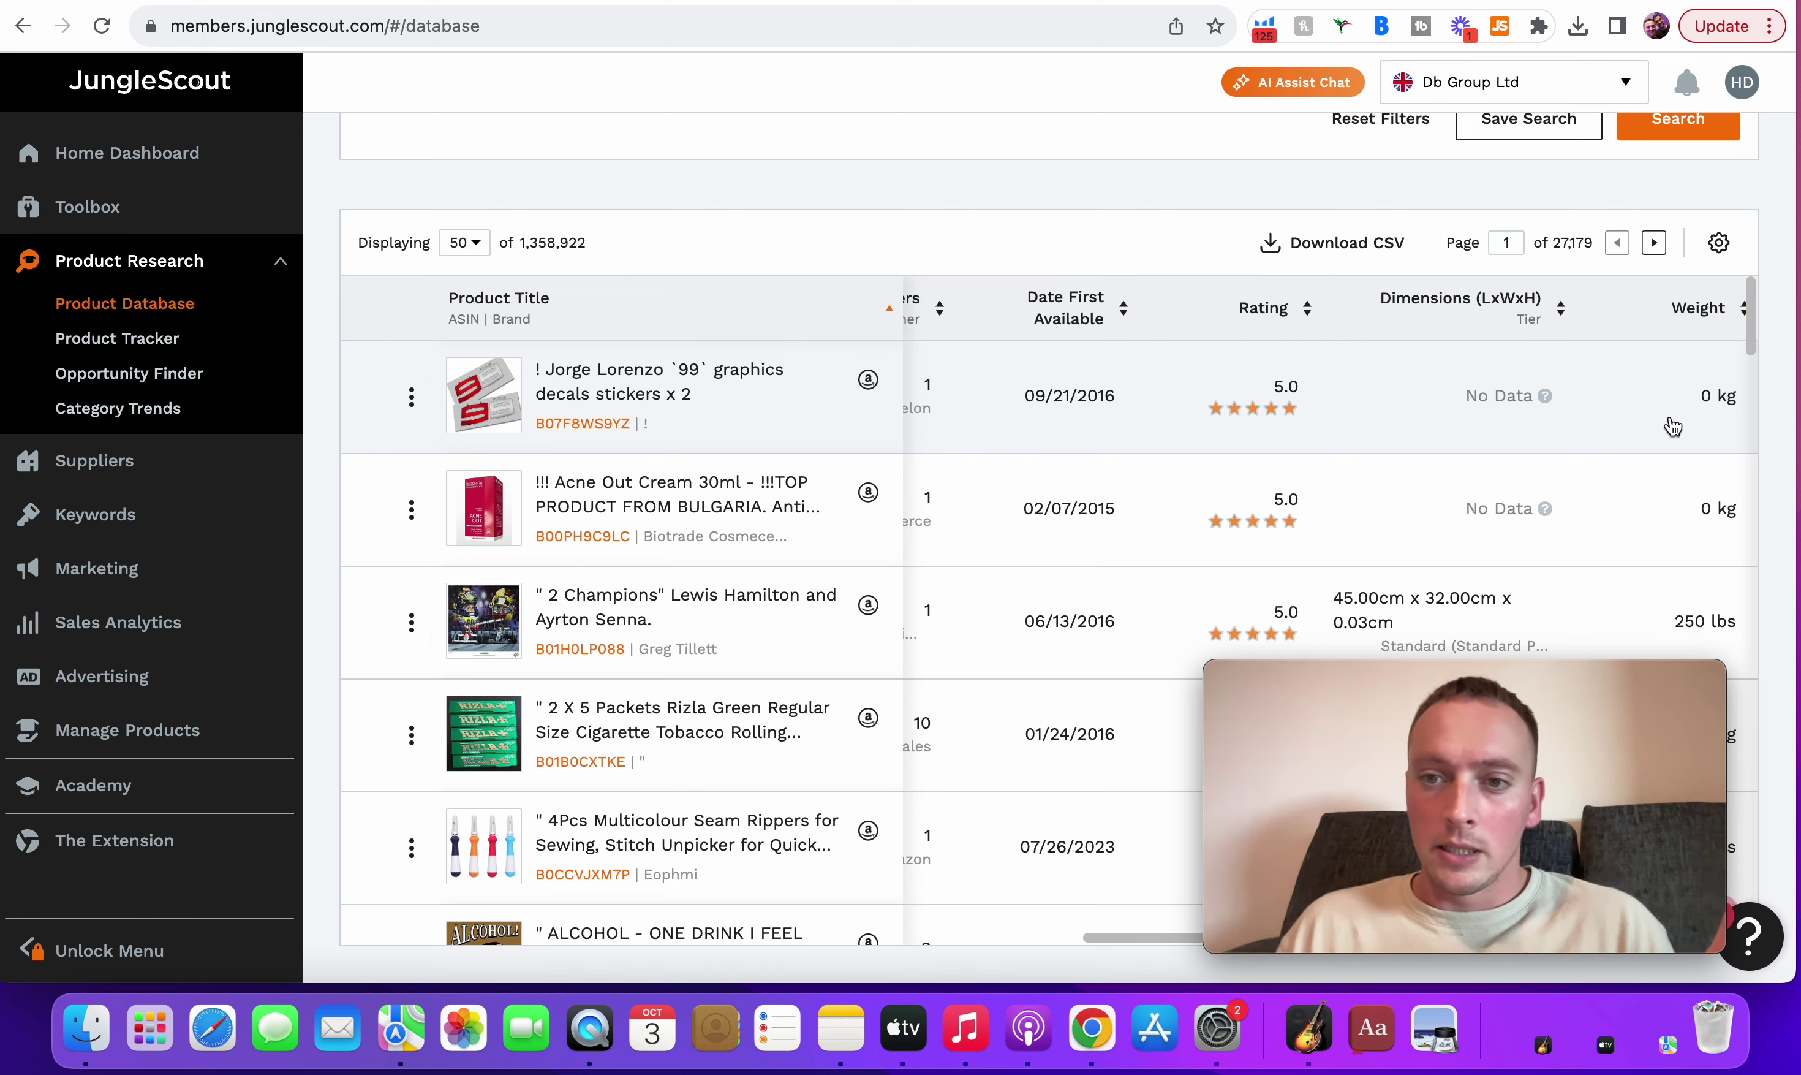
scroll(1672, 427, "left", 12)
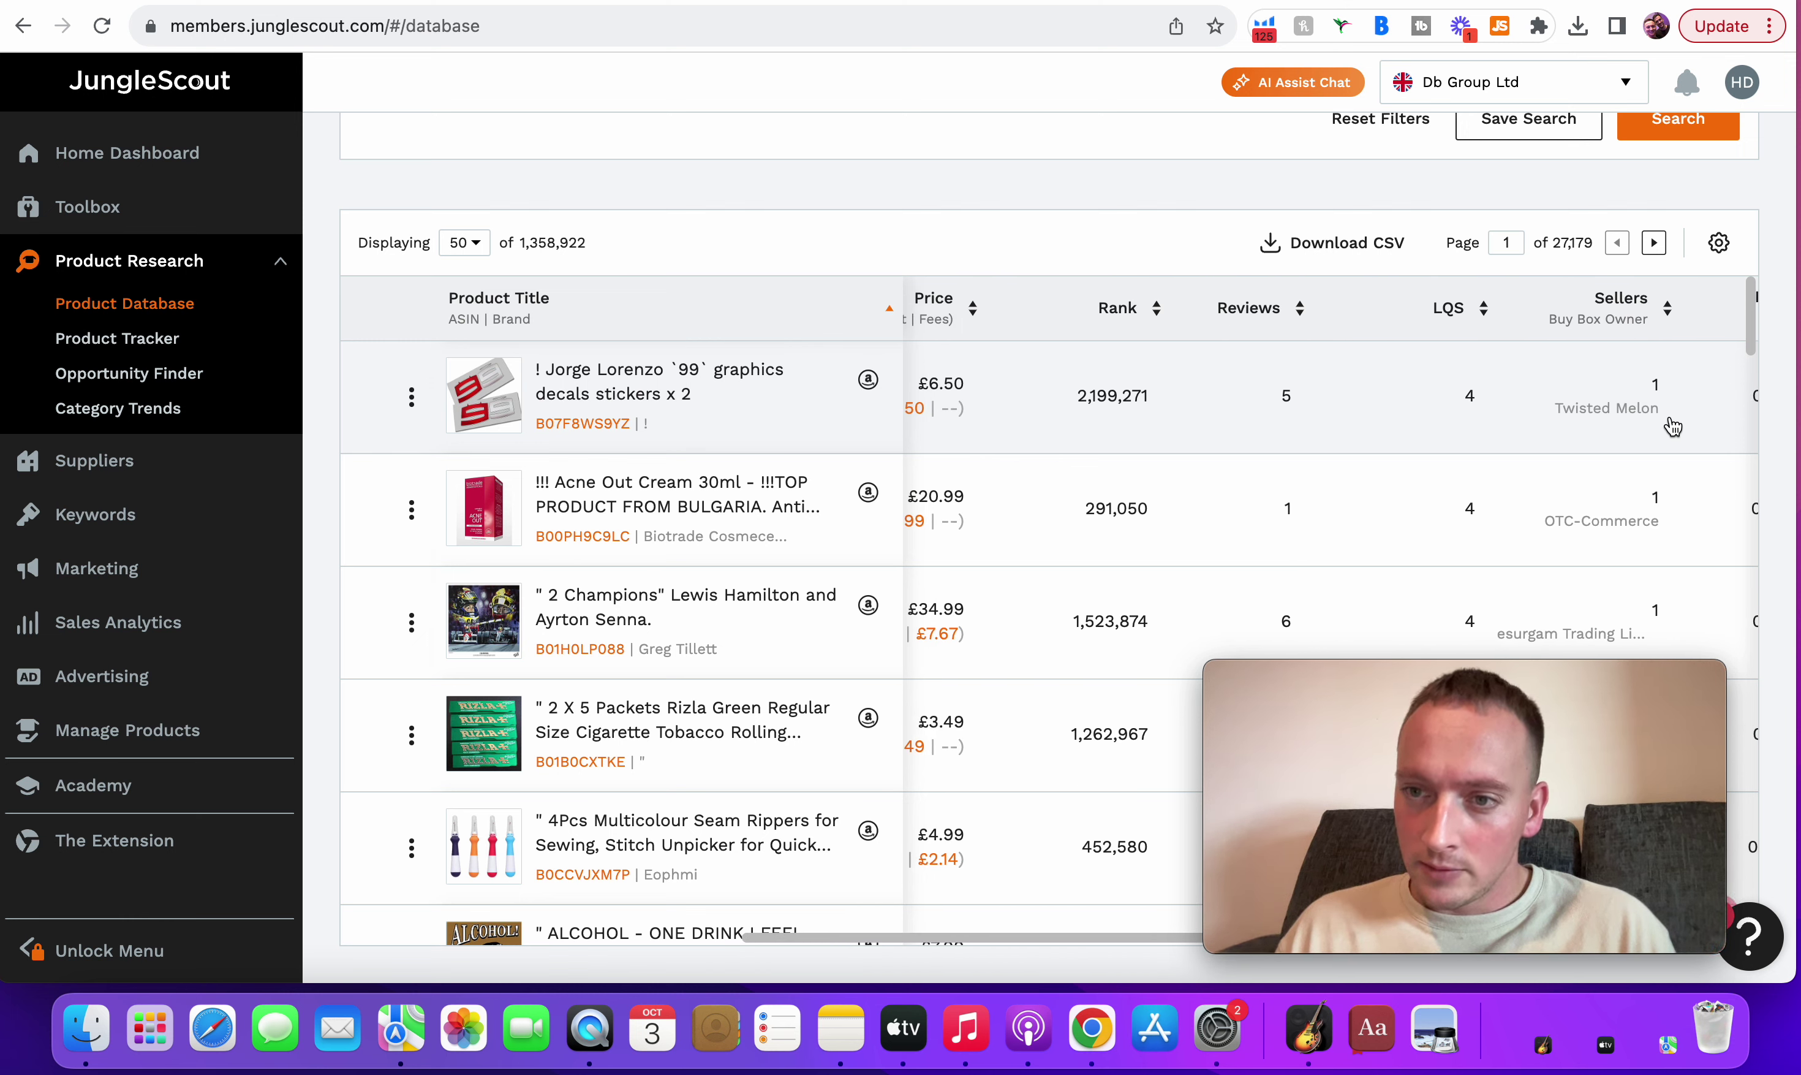
scroll(1673, 427, "right", 12)
- Return to Helium 10 and recheck the Black Box seller, brand, last year sales, shipping, weight and storage fee columns
left_click(390, 1)
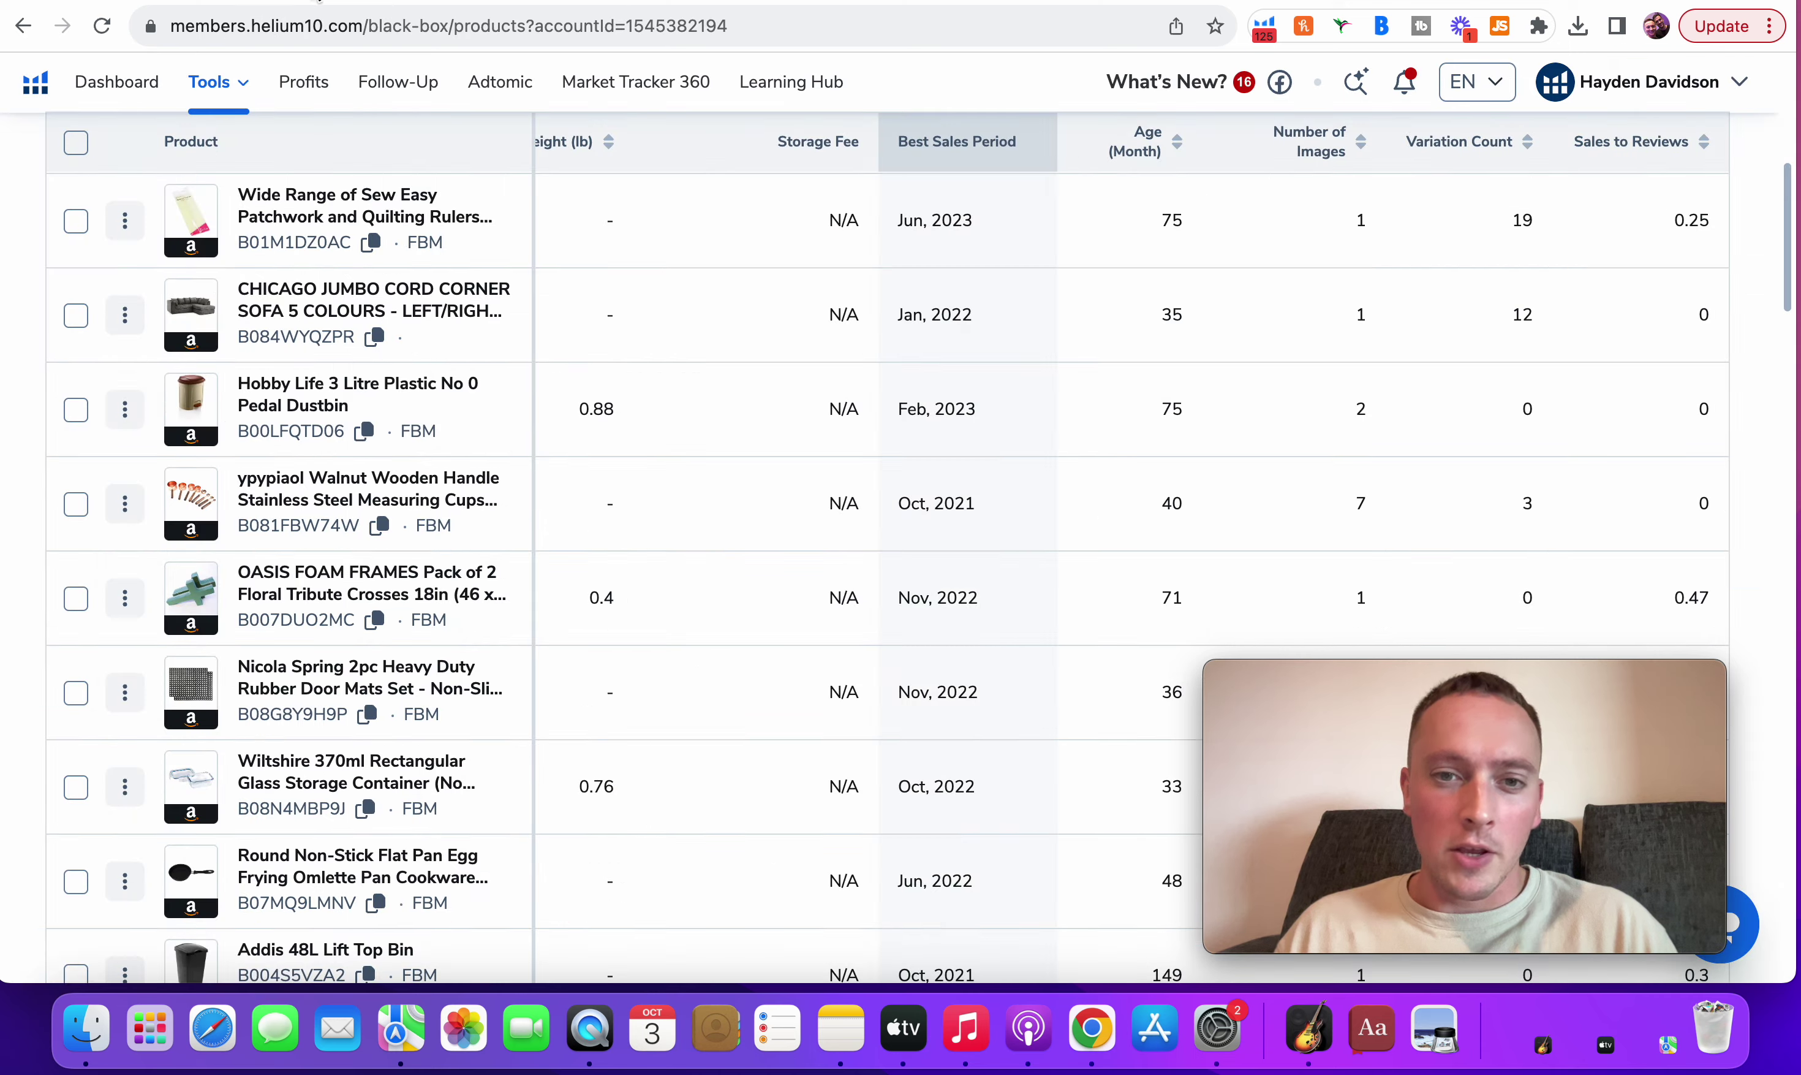
scroll(1124, 466, "left", 15)
scroll(1123, 473, "right", 15)
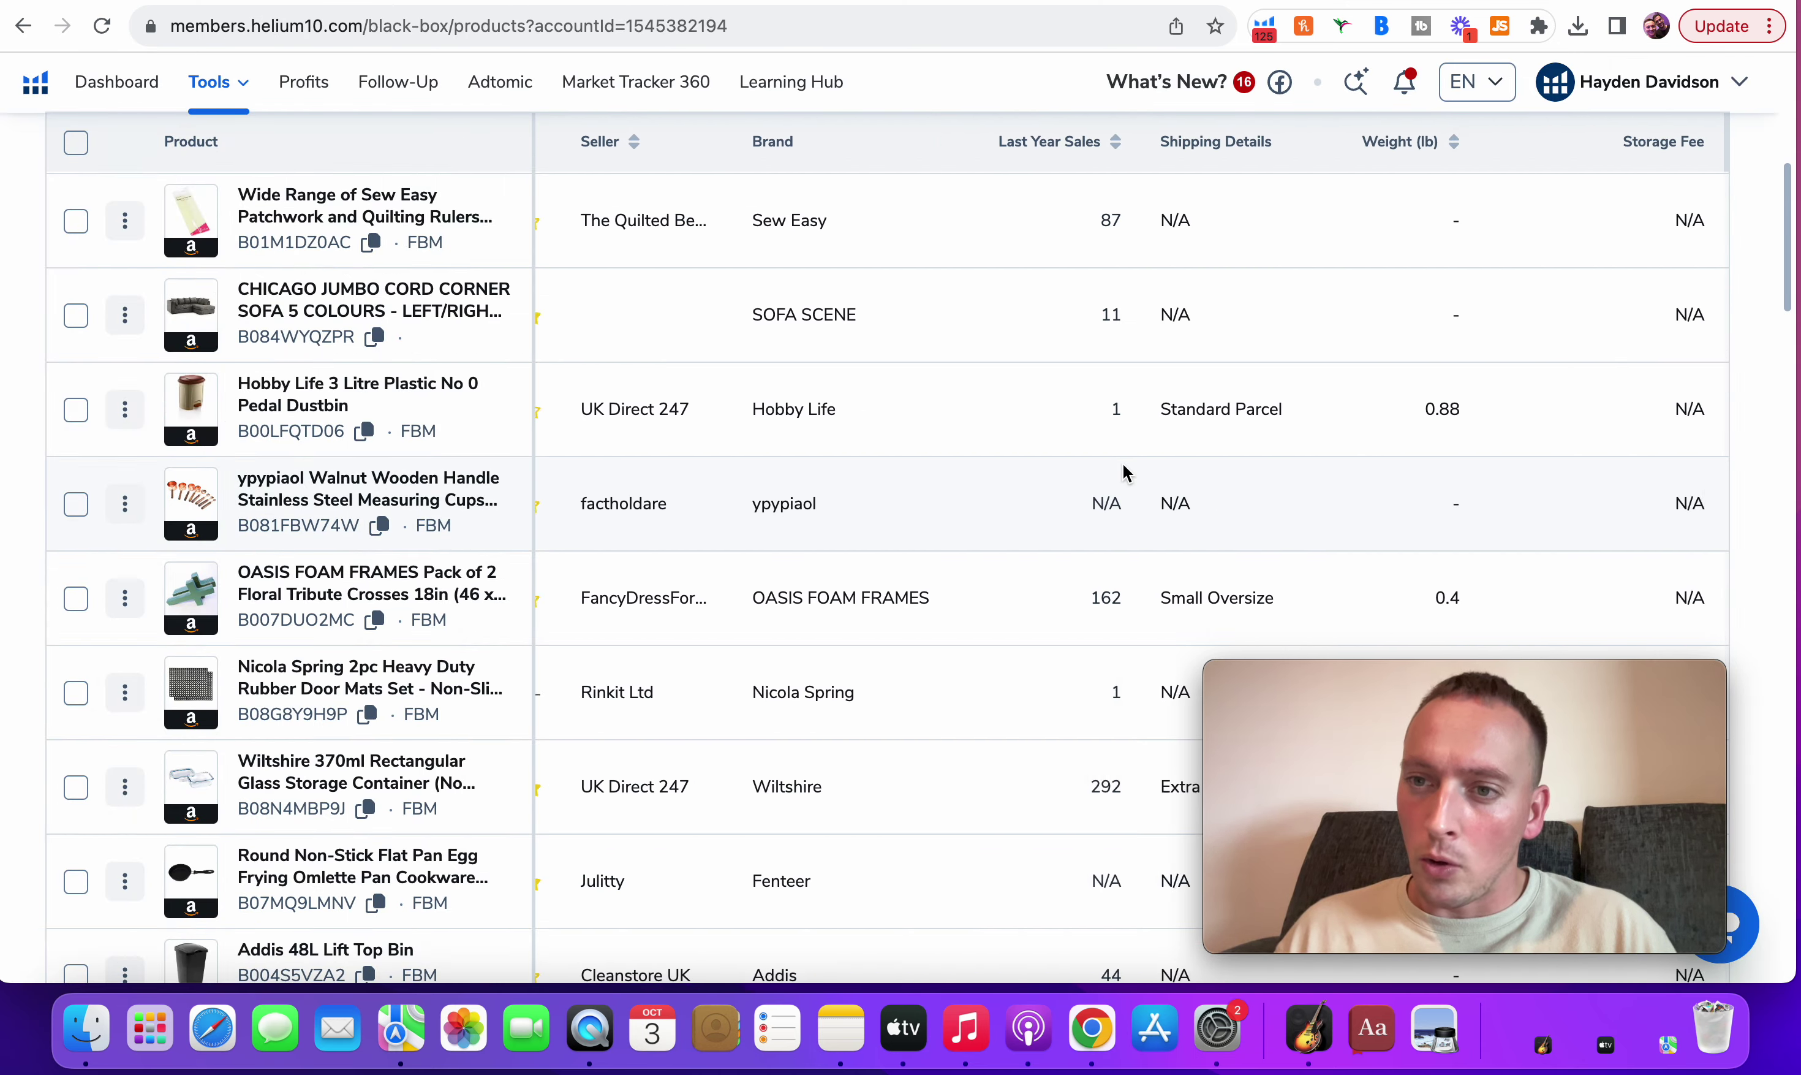
scroll(1123, 466, "left", 15)
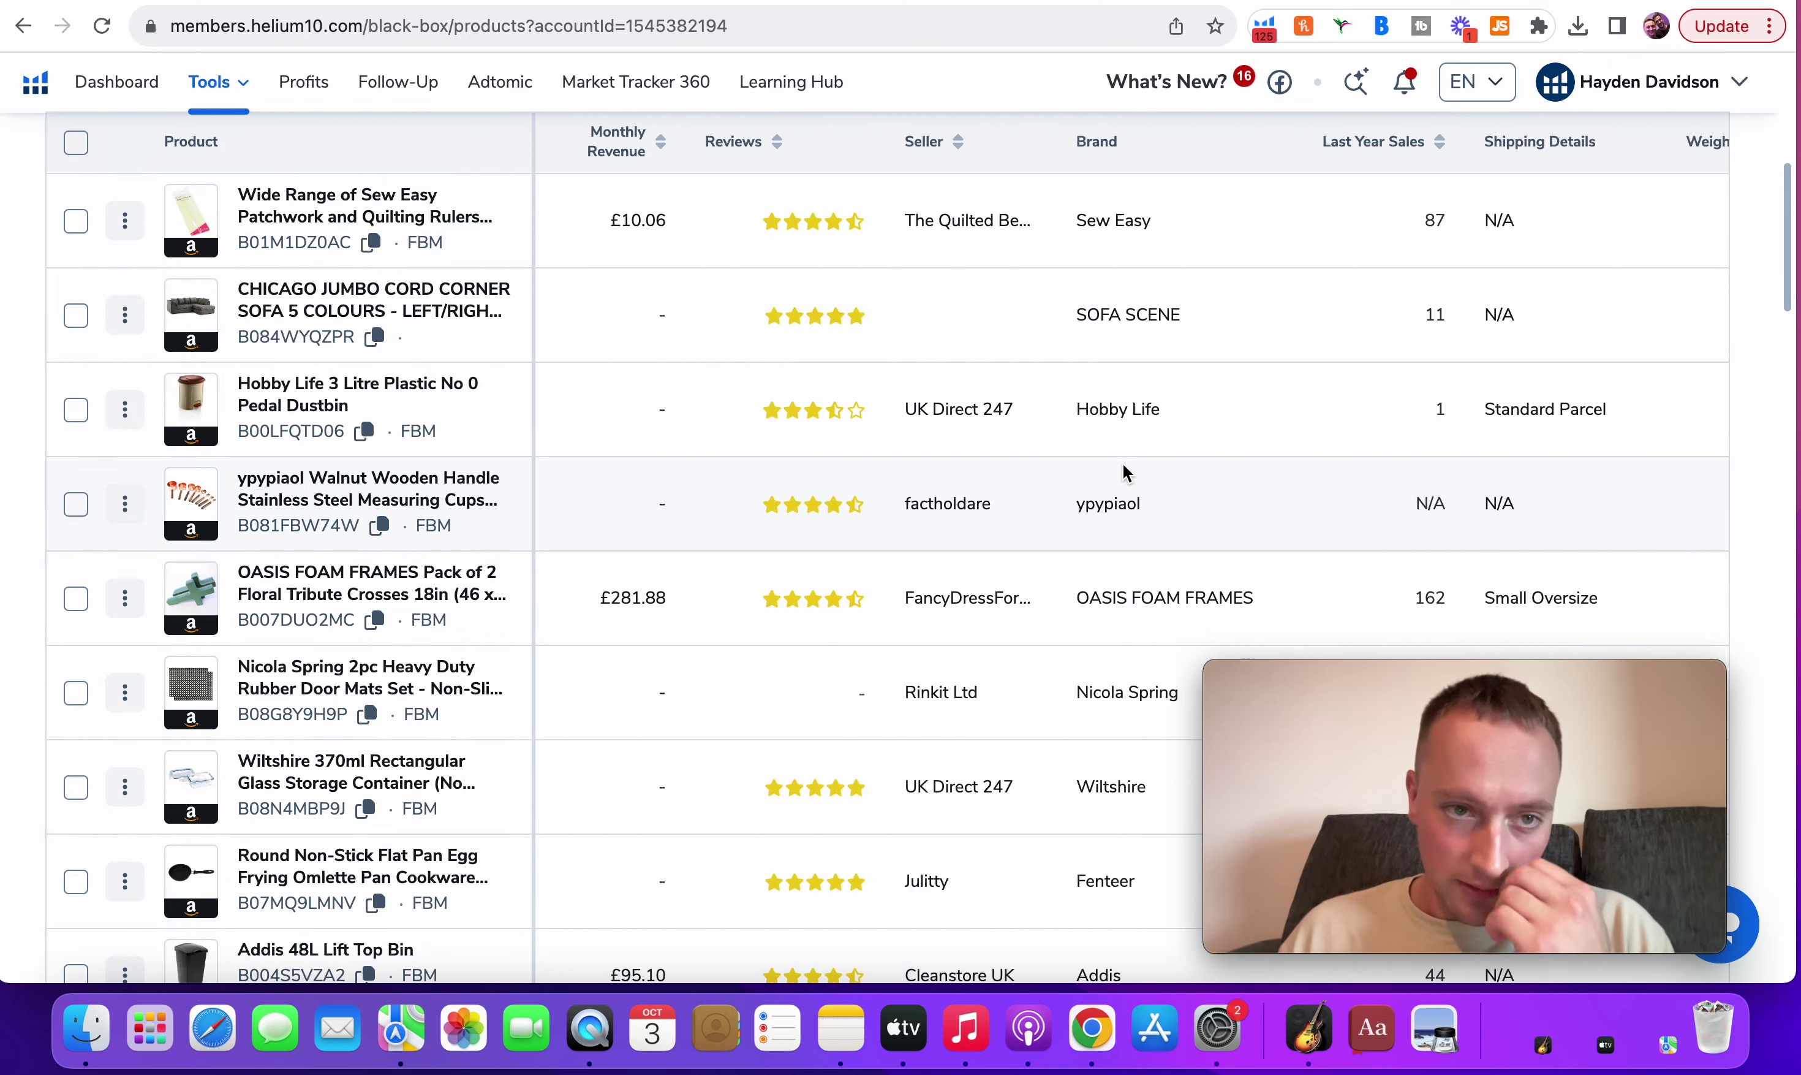
- Open the Cerebro reverse product lookup tool in Helium 10
scroll(1123, 467, "up", 10)
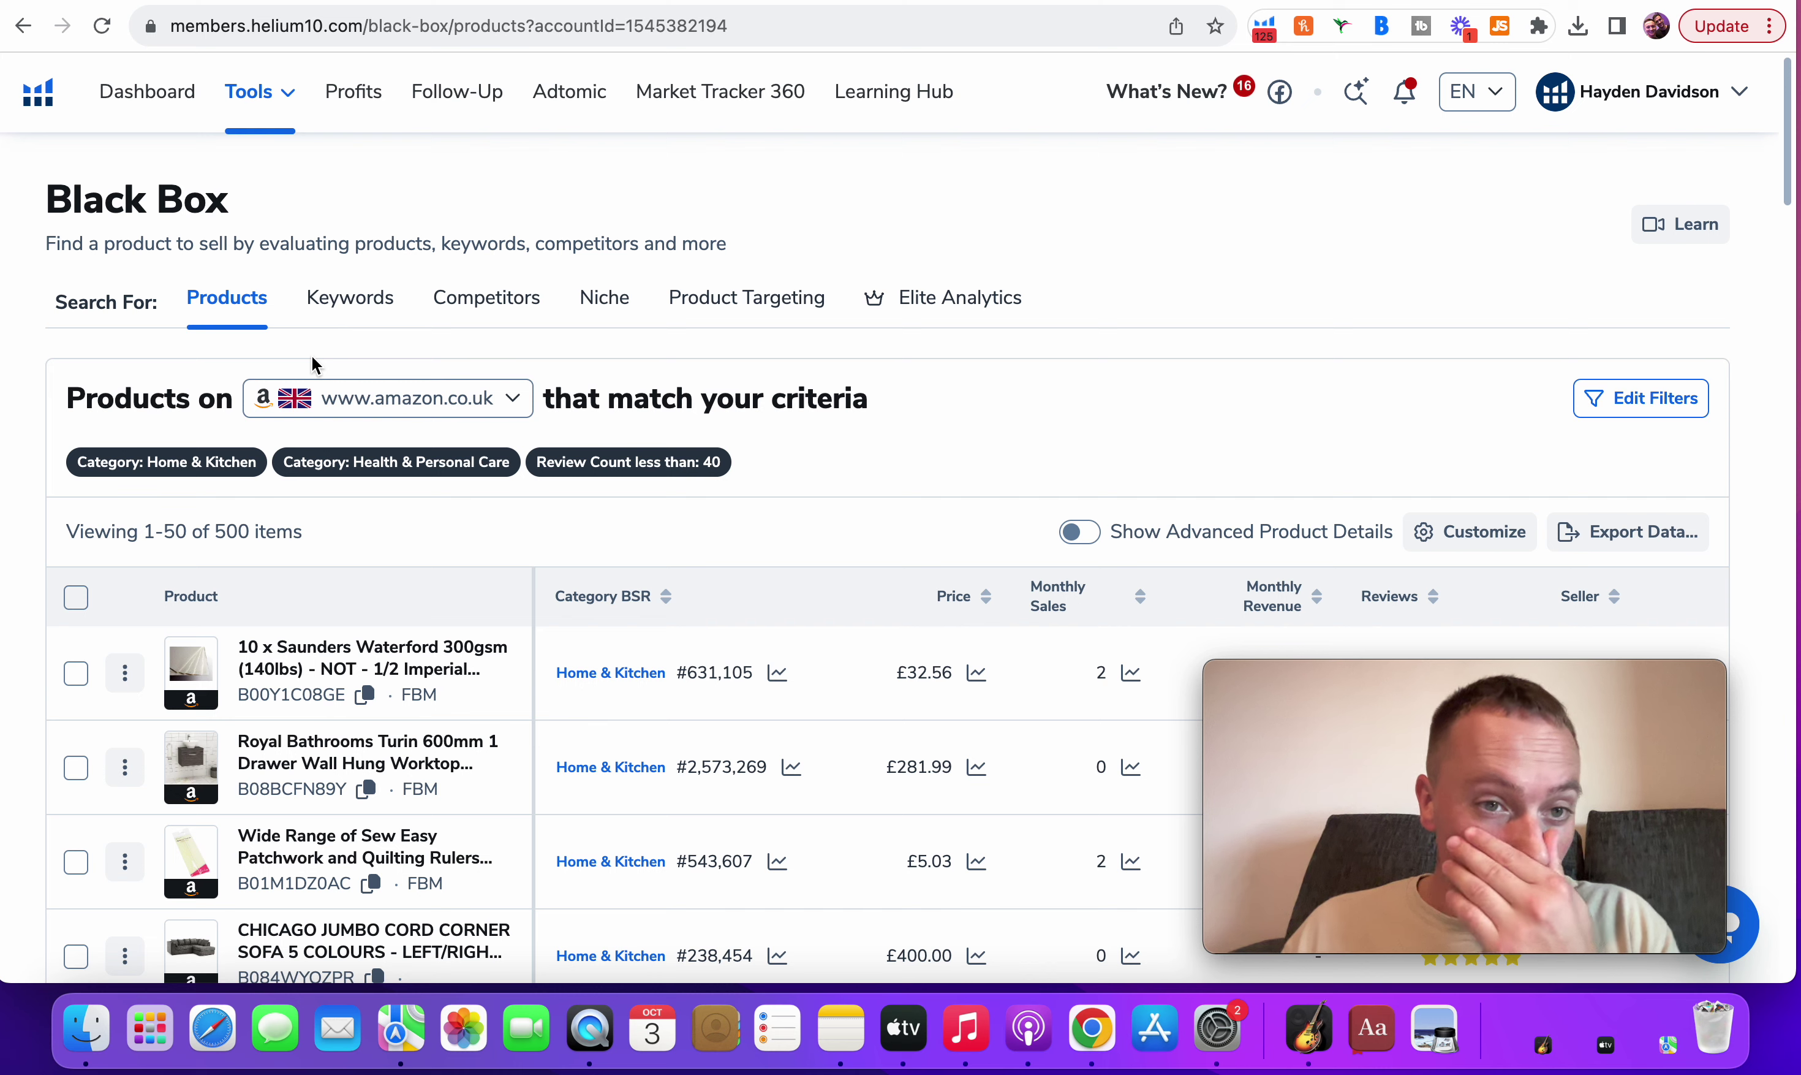
left_click(287, 117)
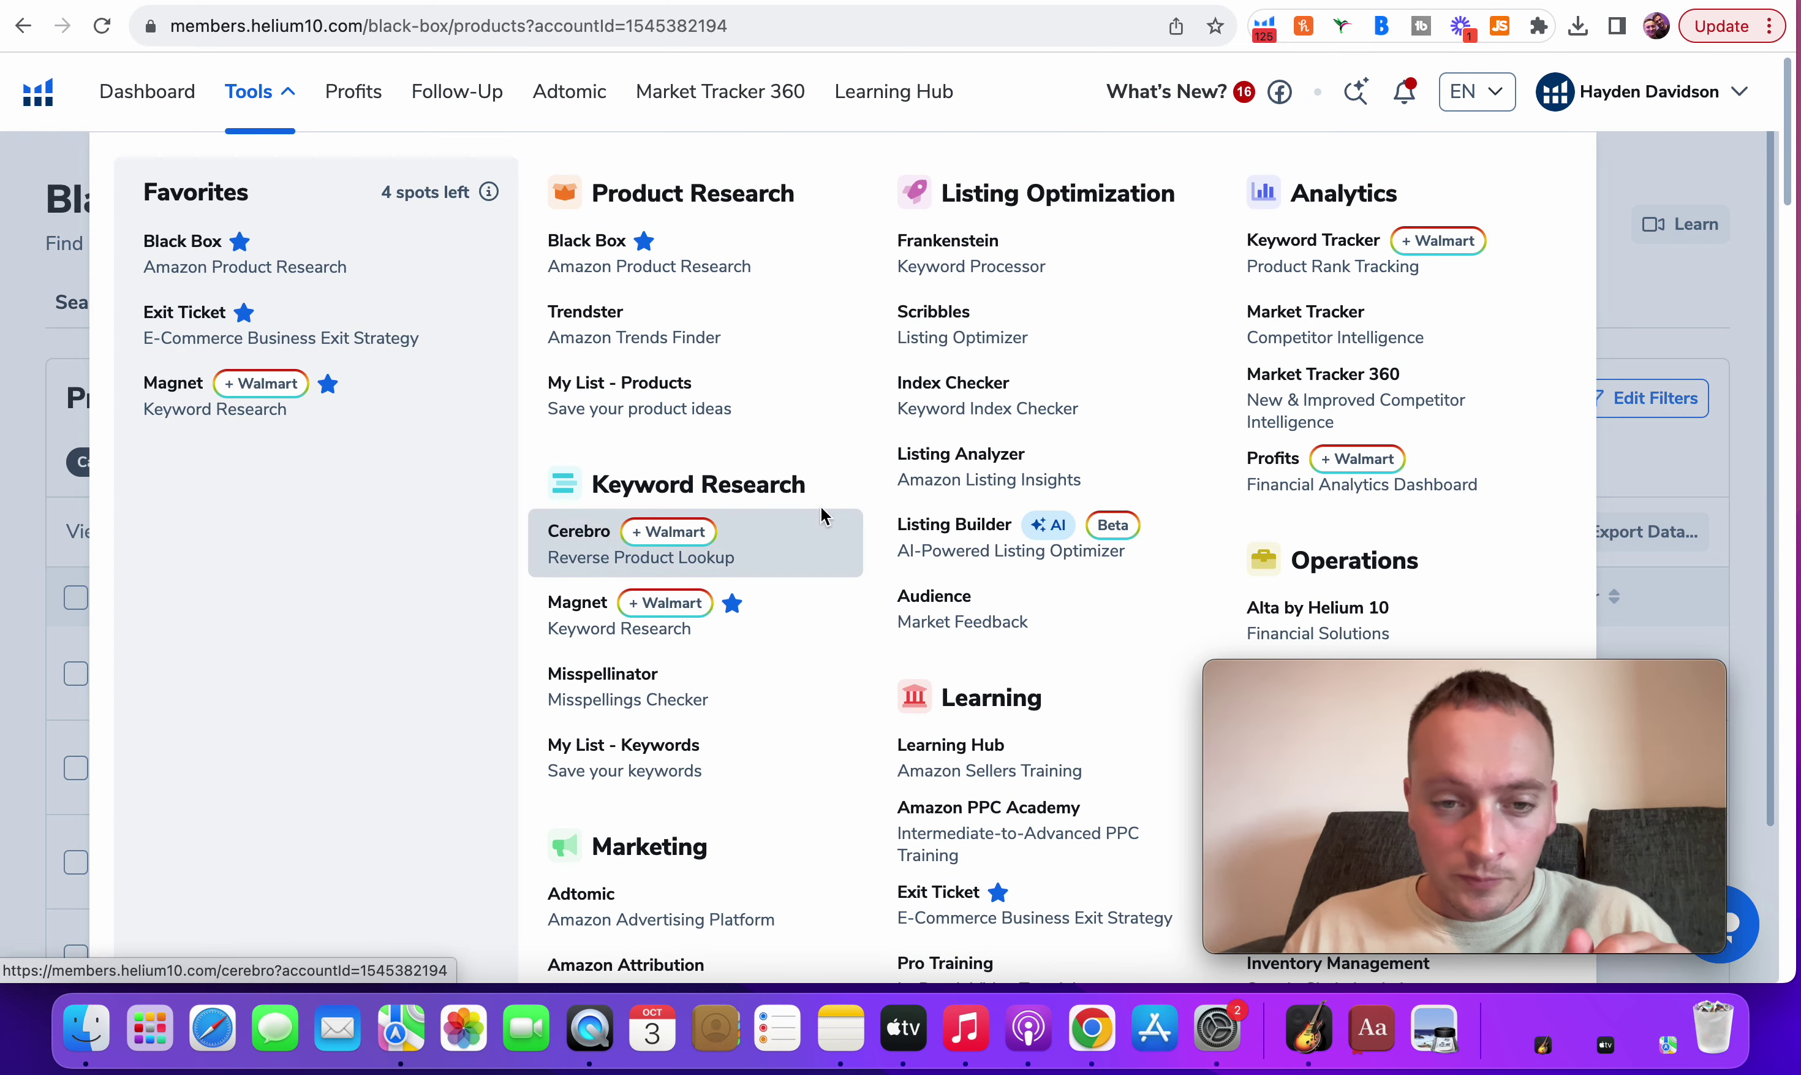
left_click(758, 556)
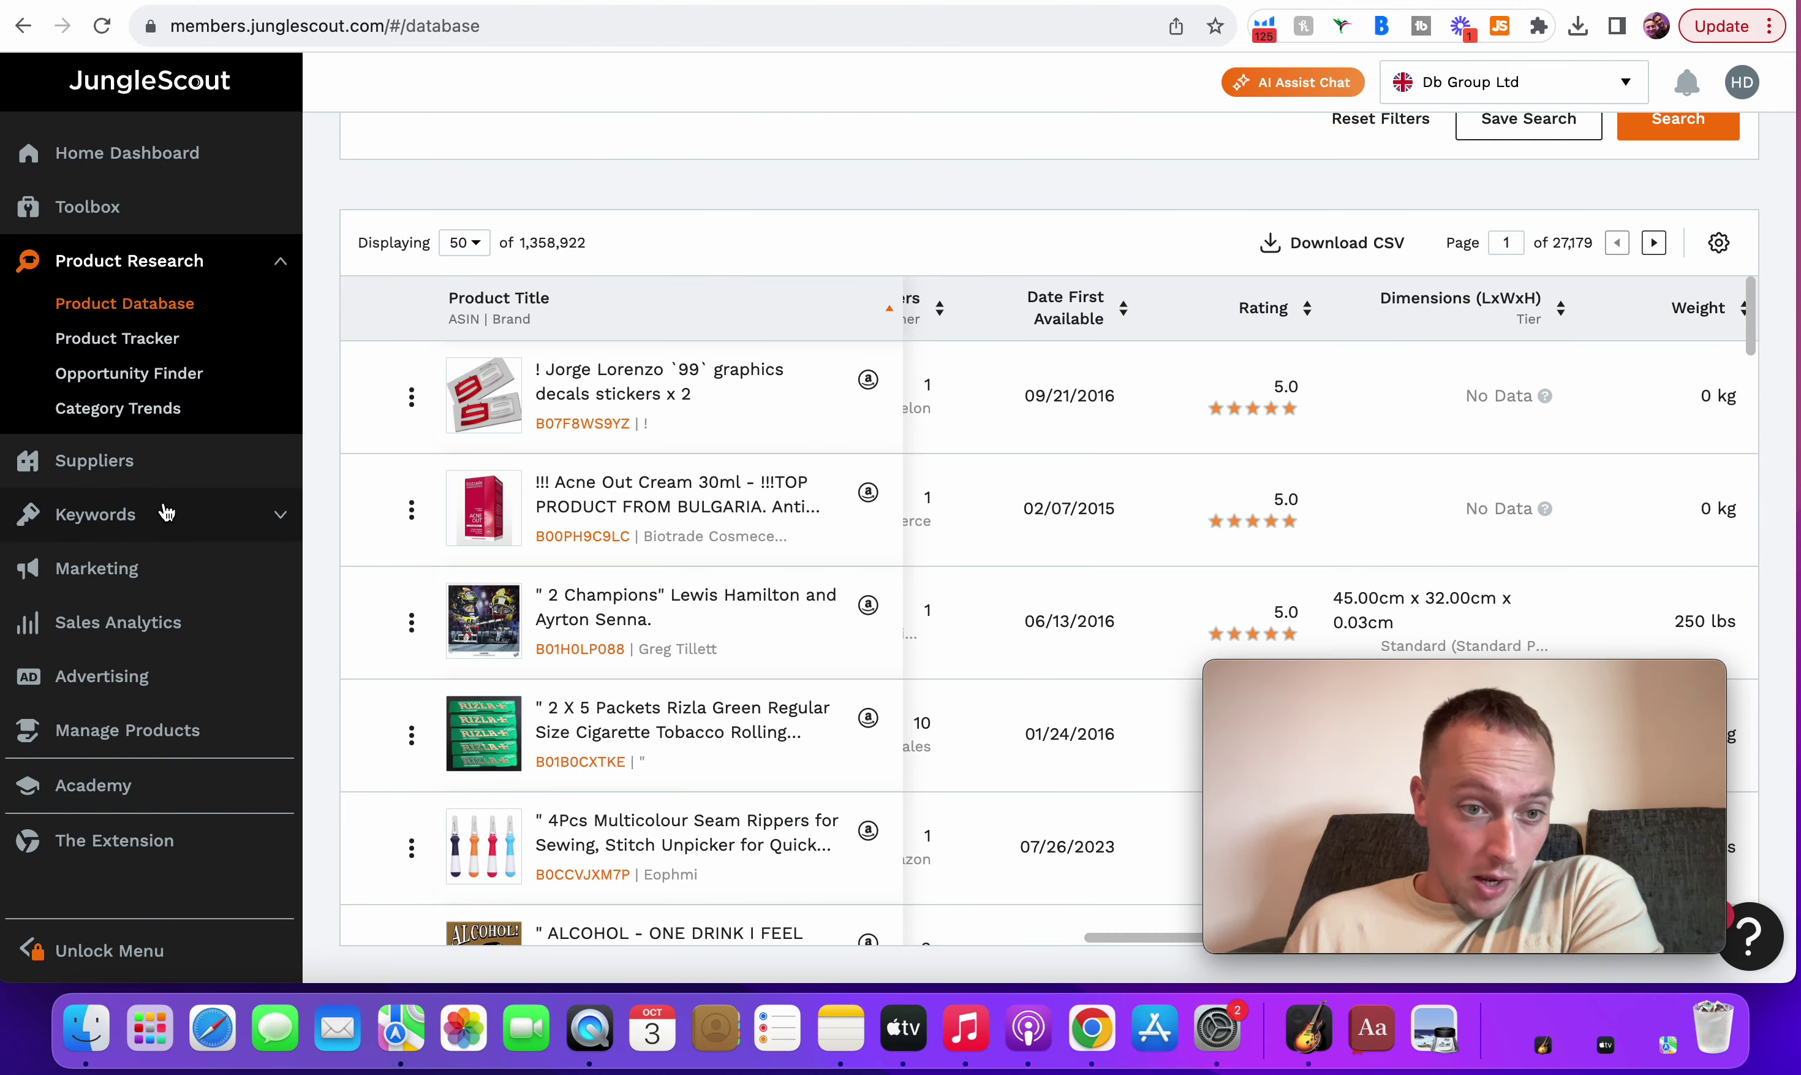
- In Jungle Scout's Keyword Scout, run a reverse ASIN search for B08Q3T9SY3 in the United Kingdom marketplace
left_click(167, 514)
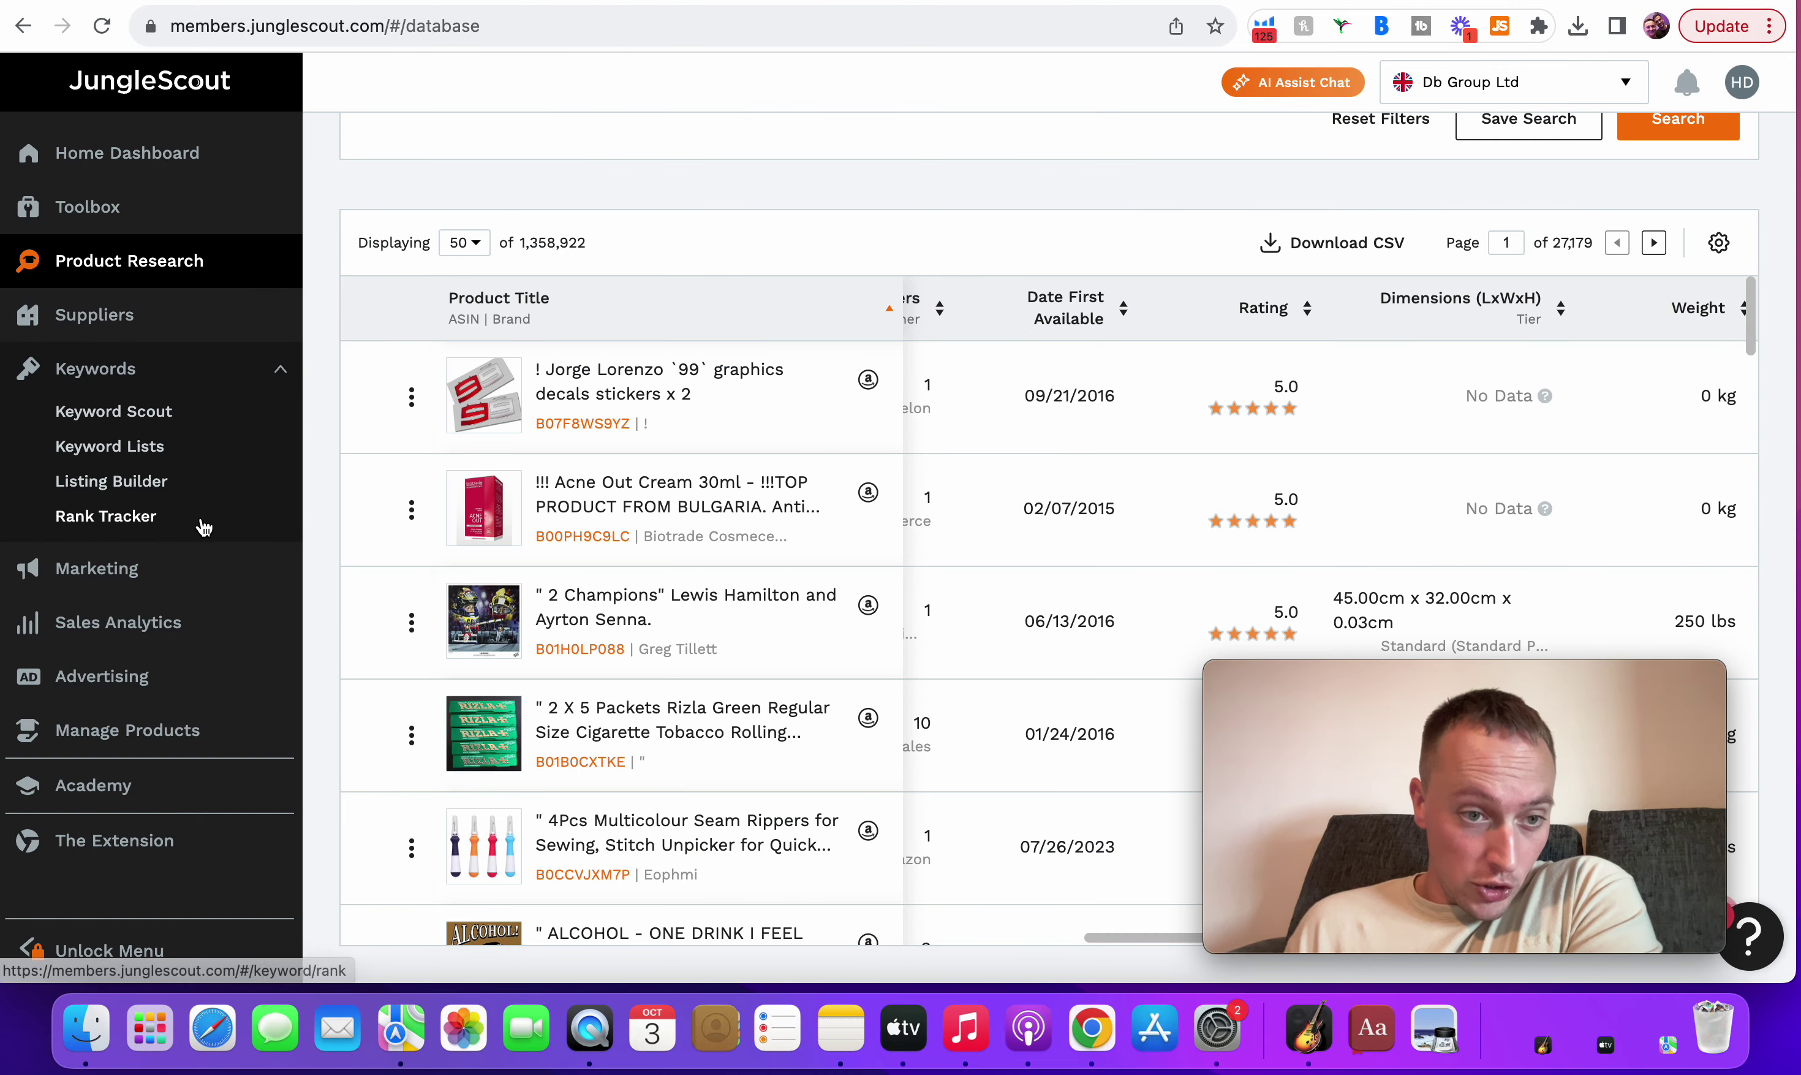
left_click(140, 410)
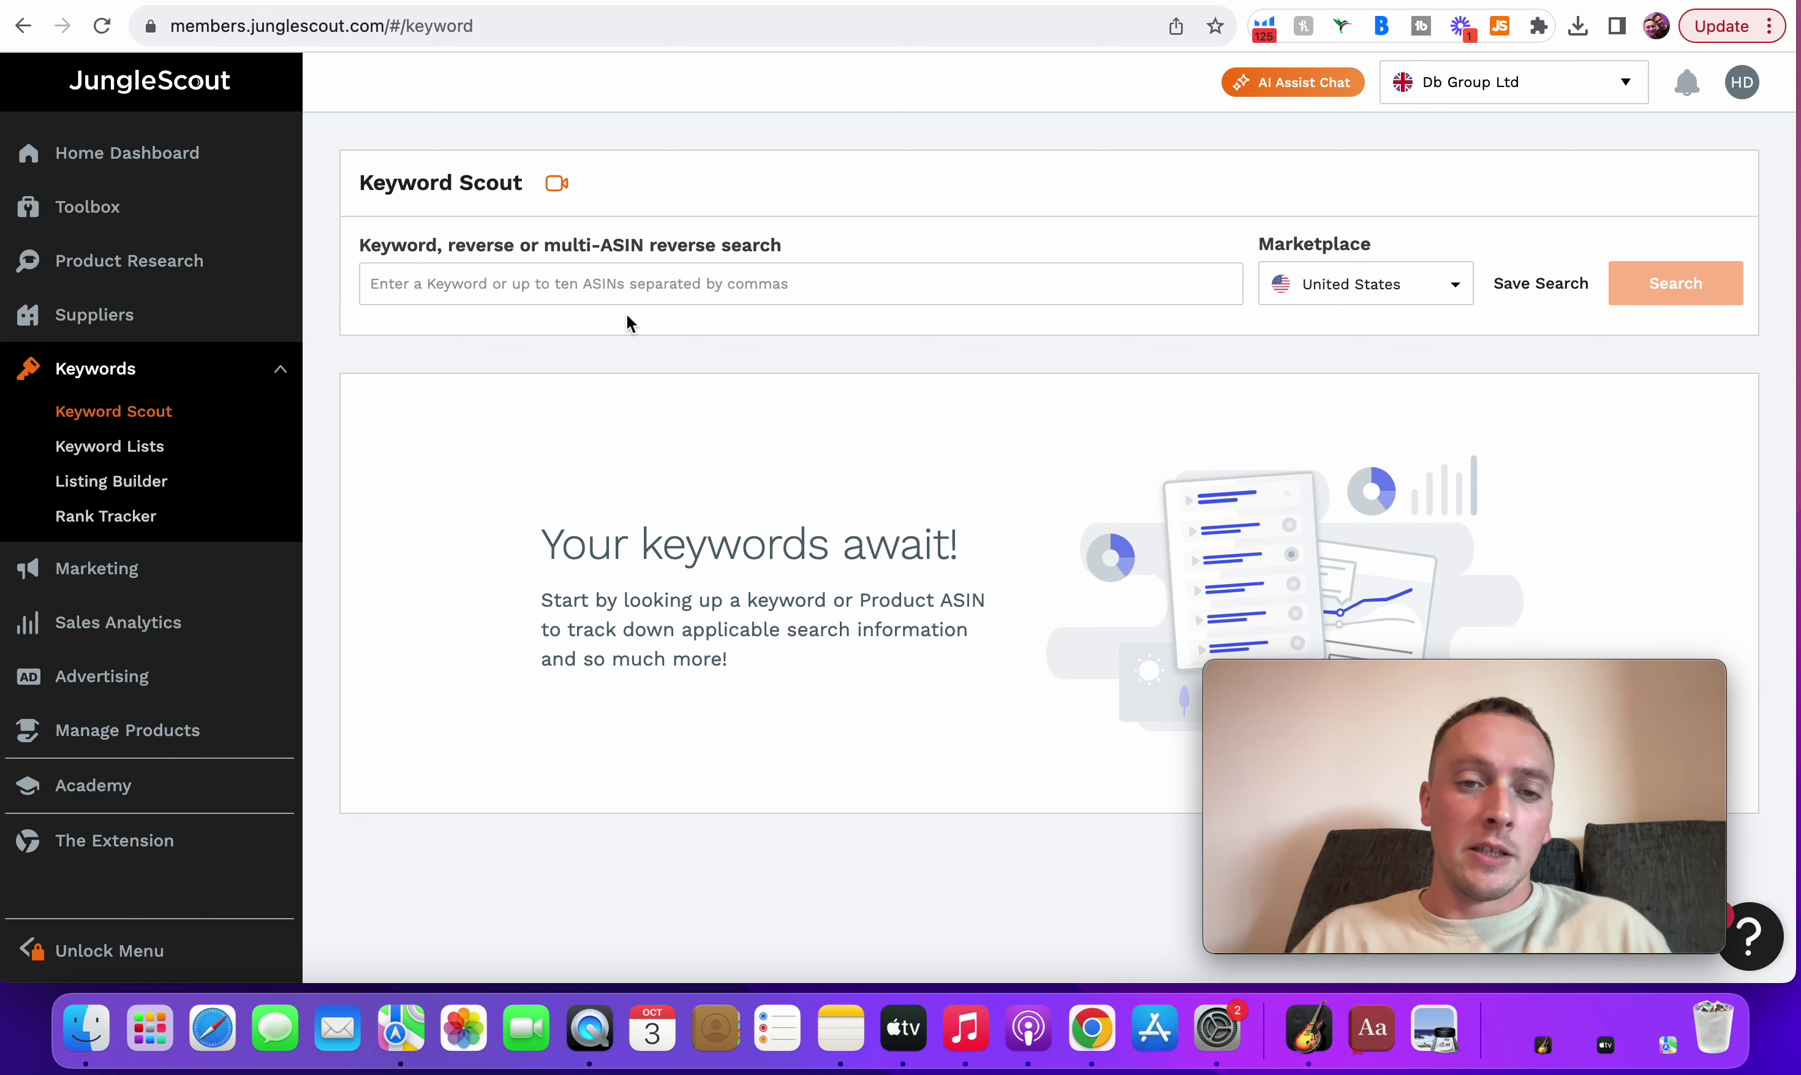
left_click(636, 288)
type("B08Q3T9SY3")
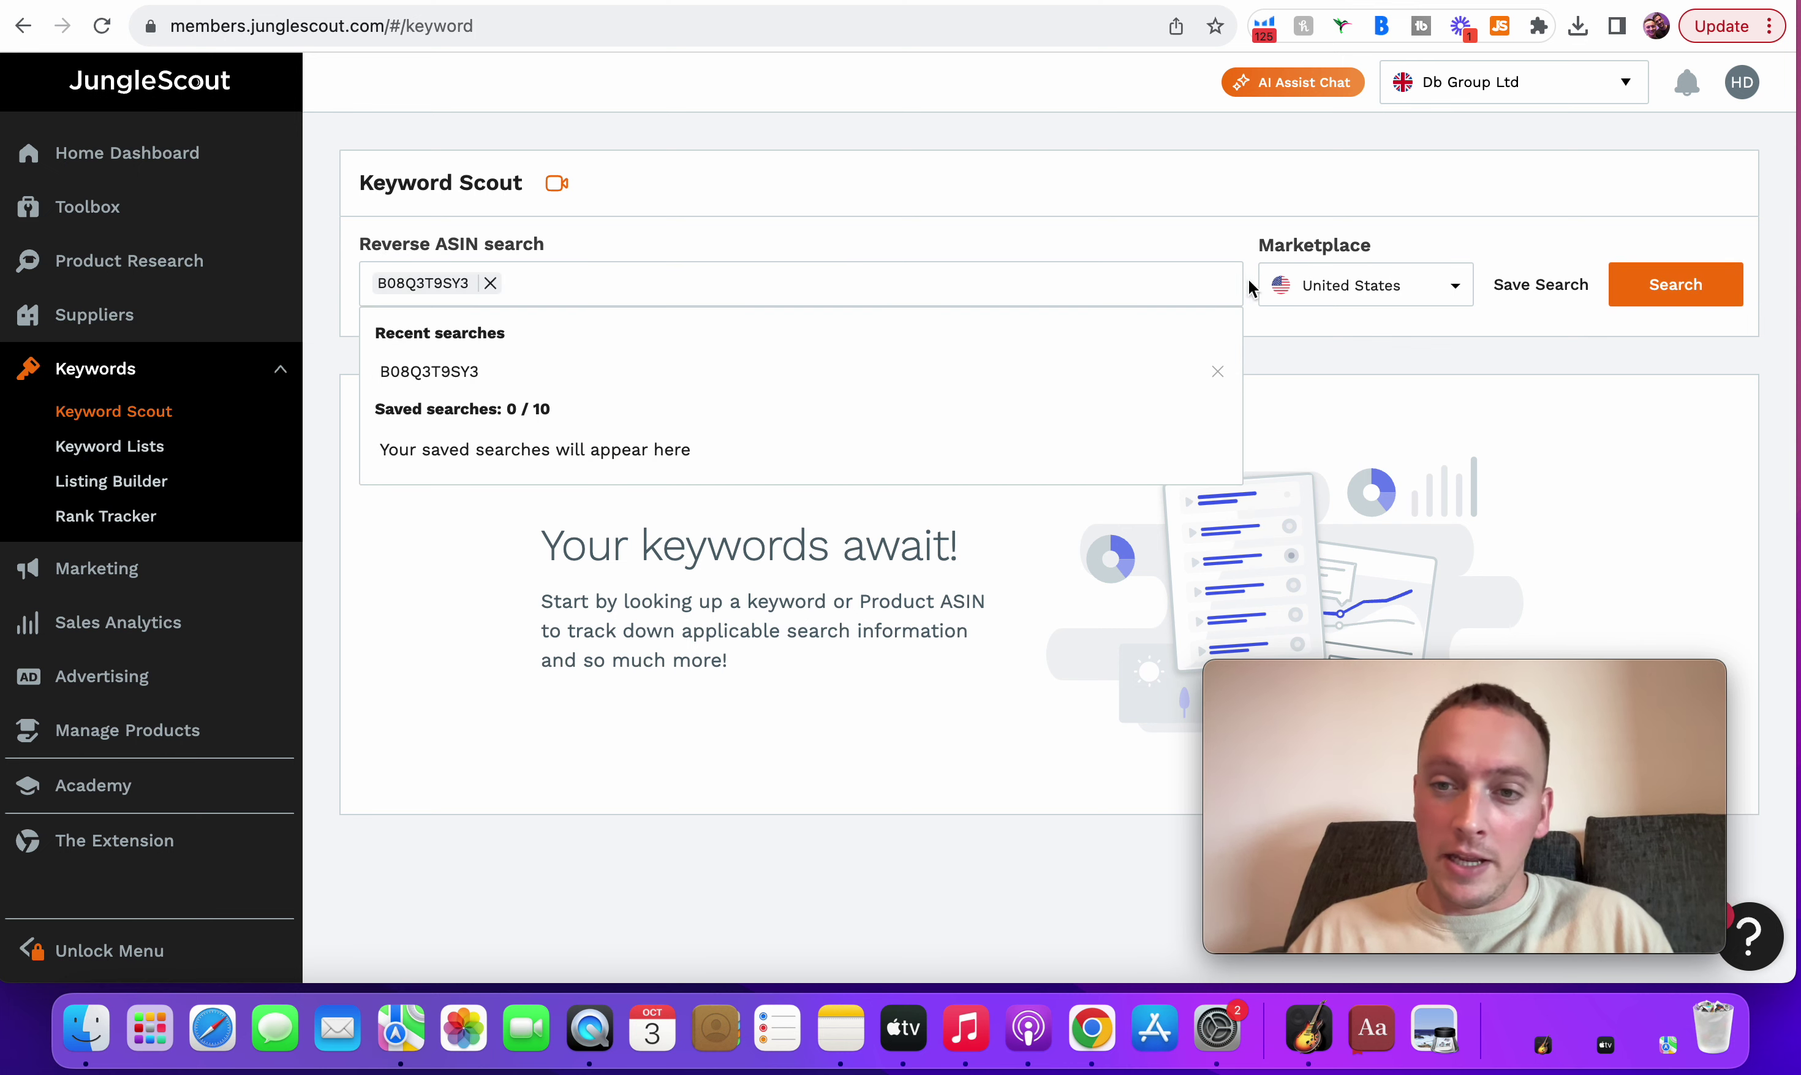
left_click(1413, 287)
left_click(1339, 636)
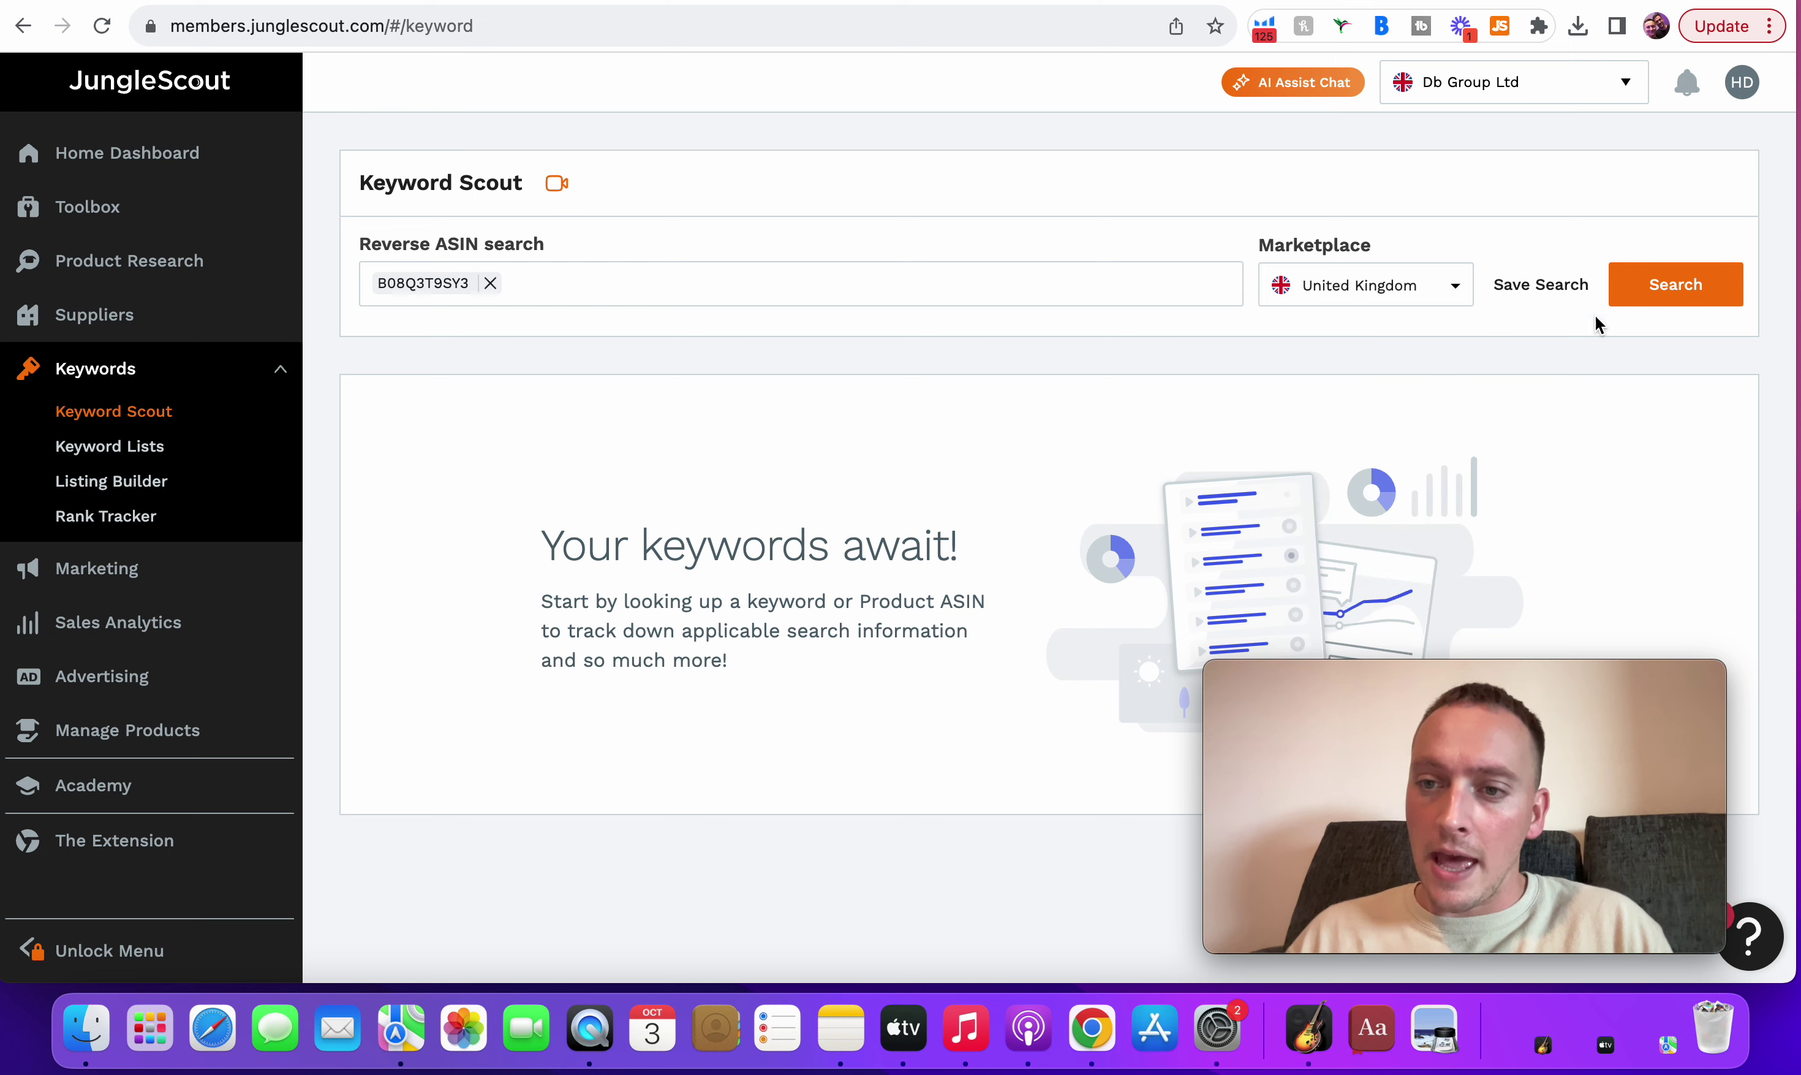
left_click(1696, 275)
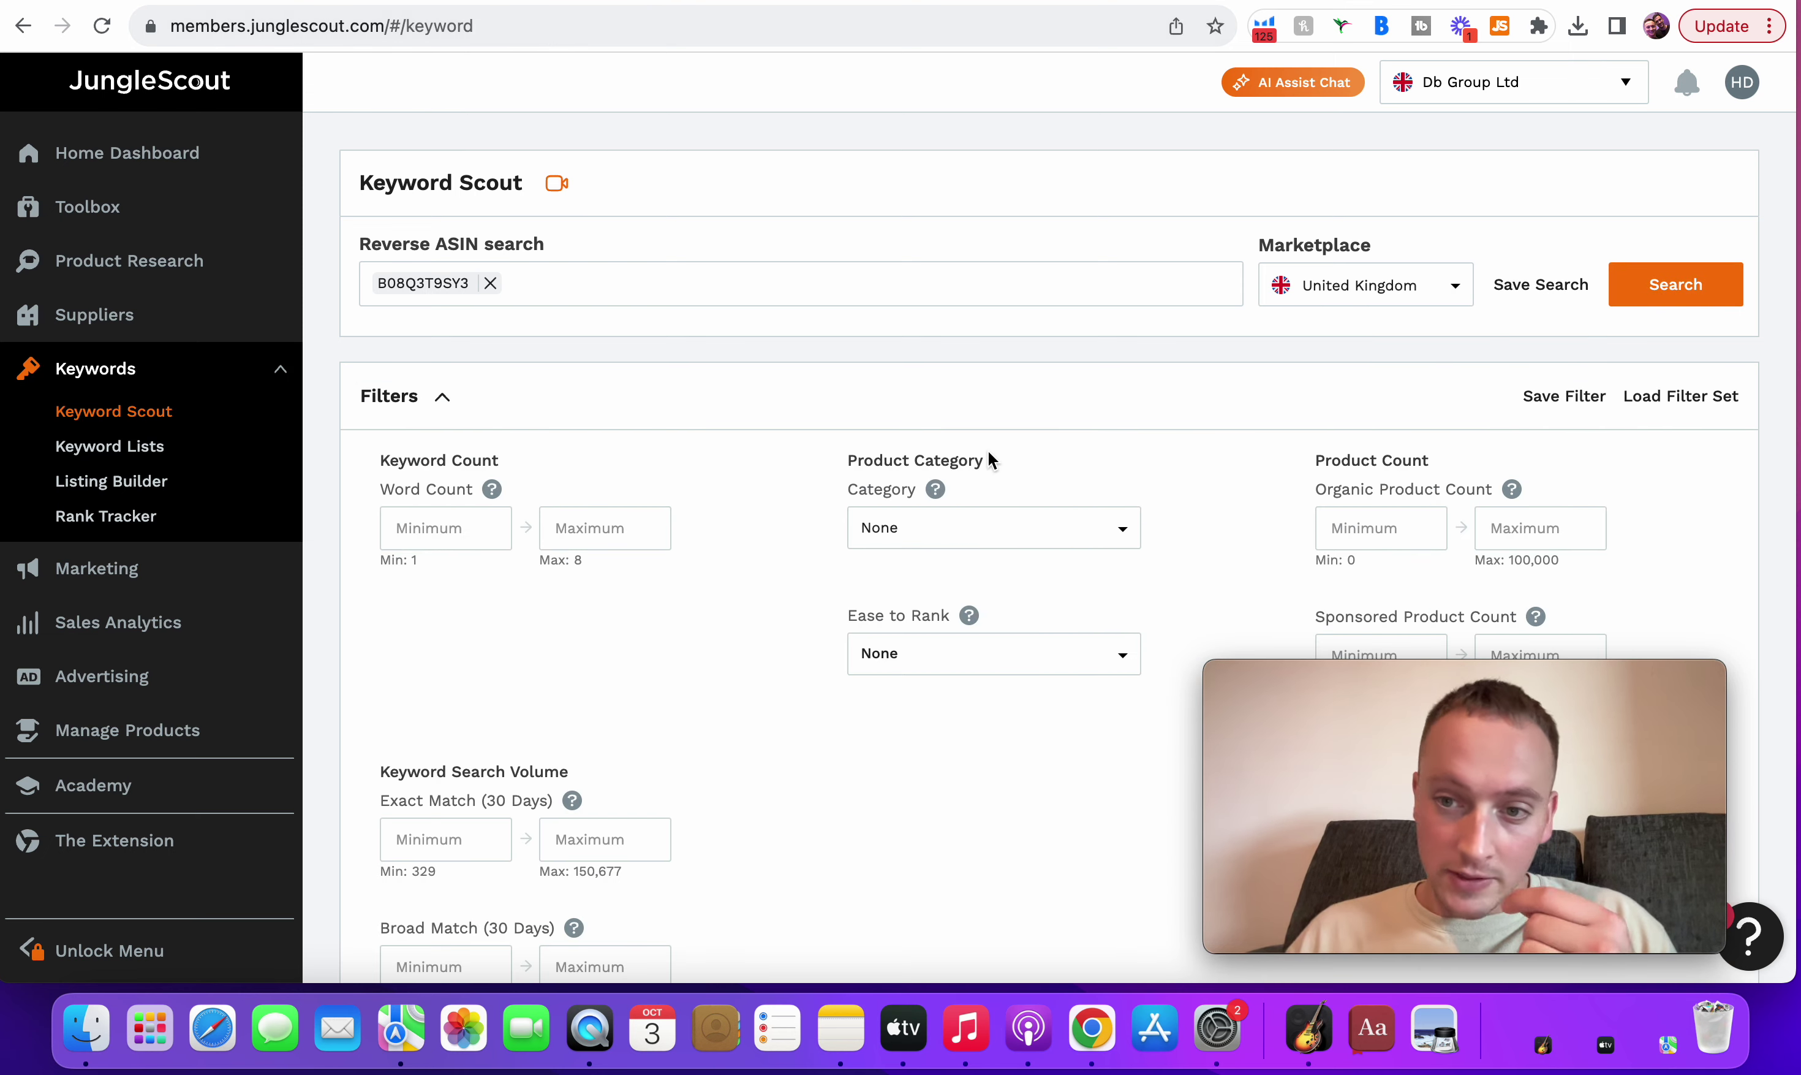
- Expand the additional Keyword Scout filters and examine the word count, search volume, include and exclude, ASIN rank and PPC bid filters
scroll(989, 457, "down", 5)
scroll(1283, 434, "up", 2)
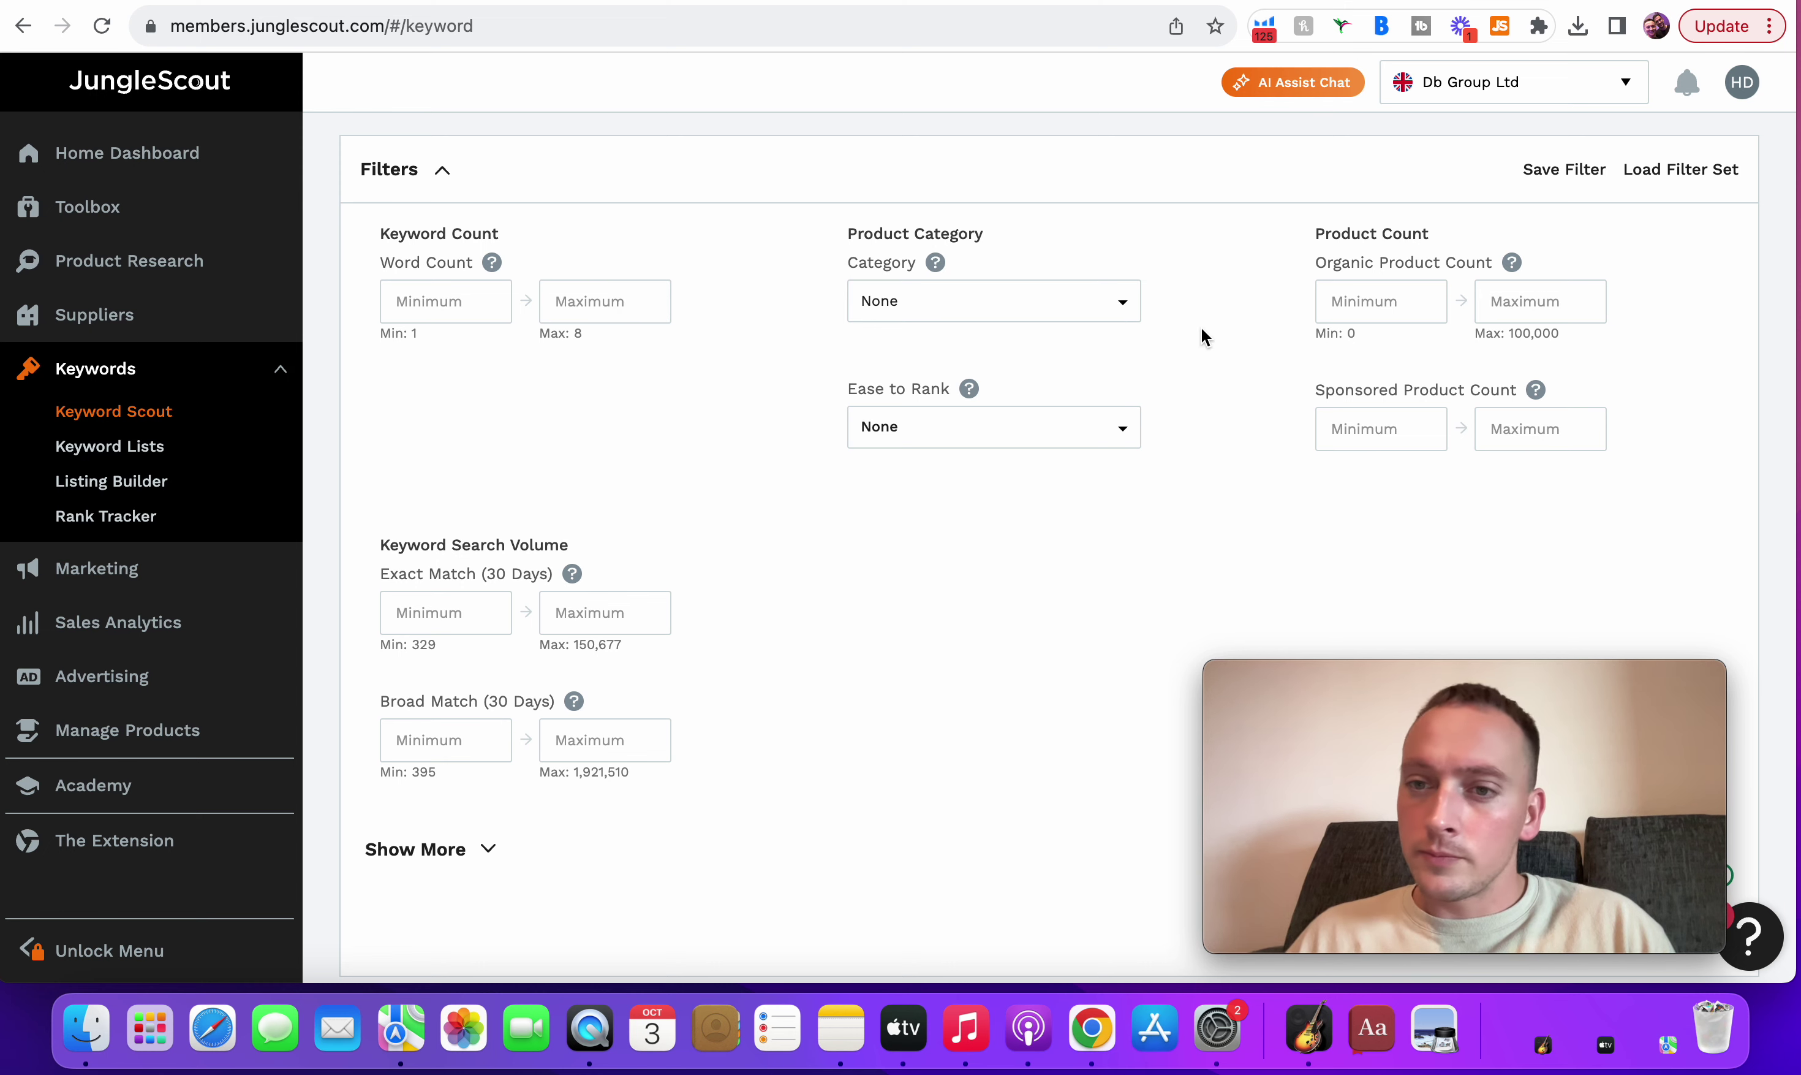
scroll(1513, 335, "down", 5)
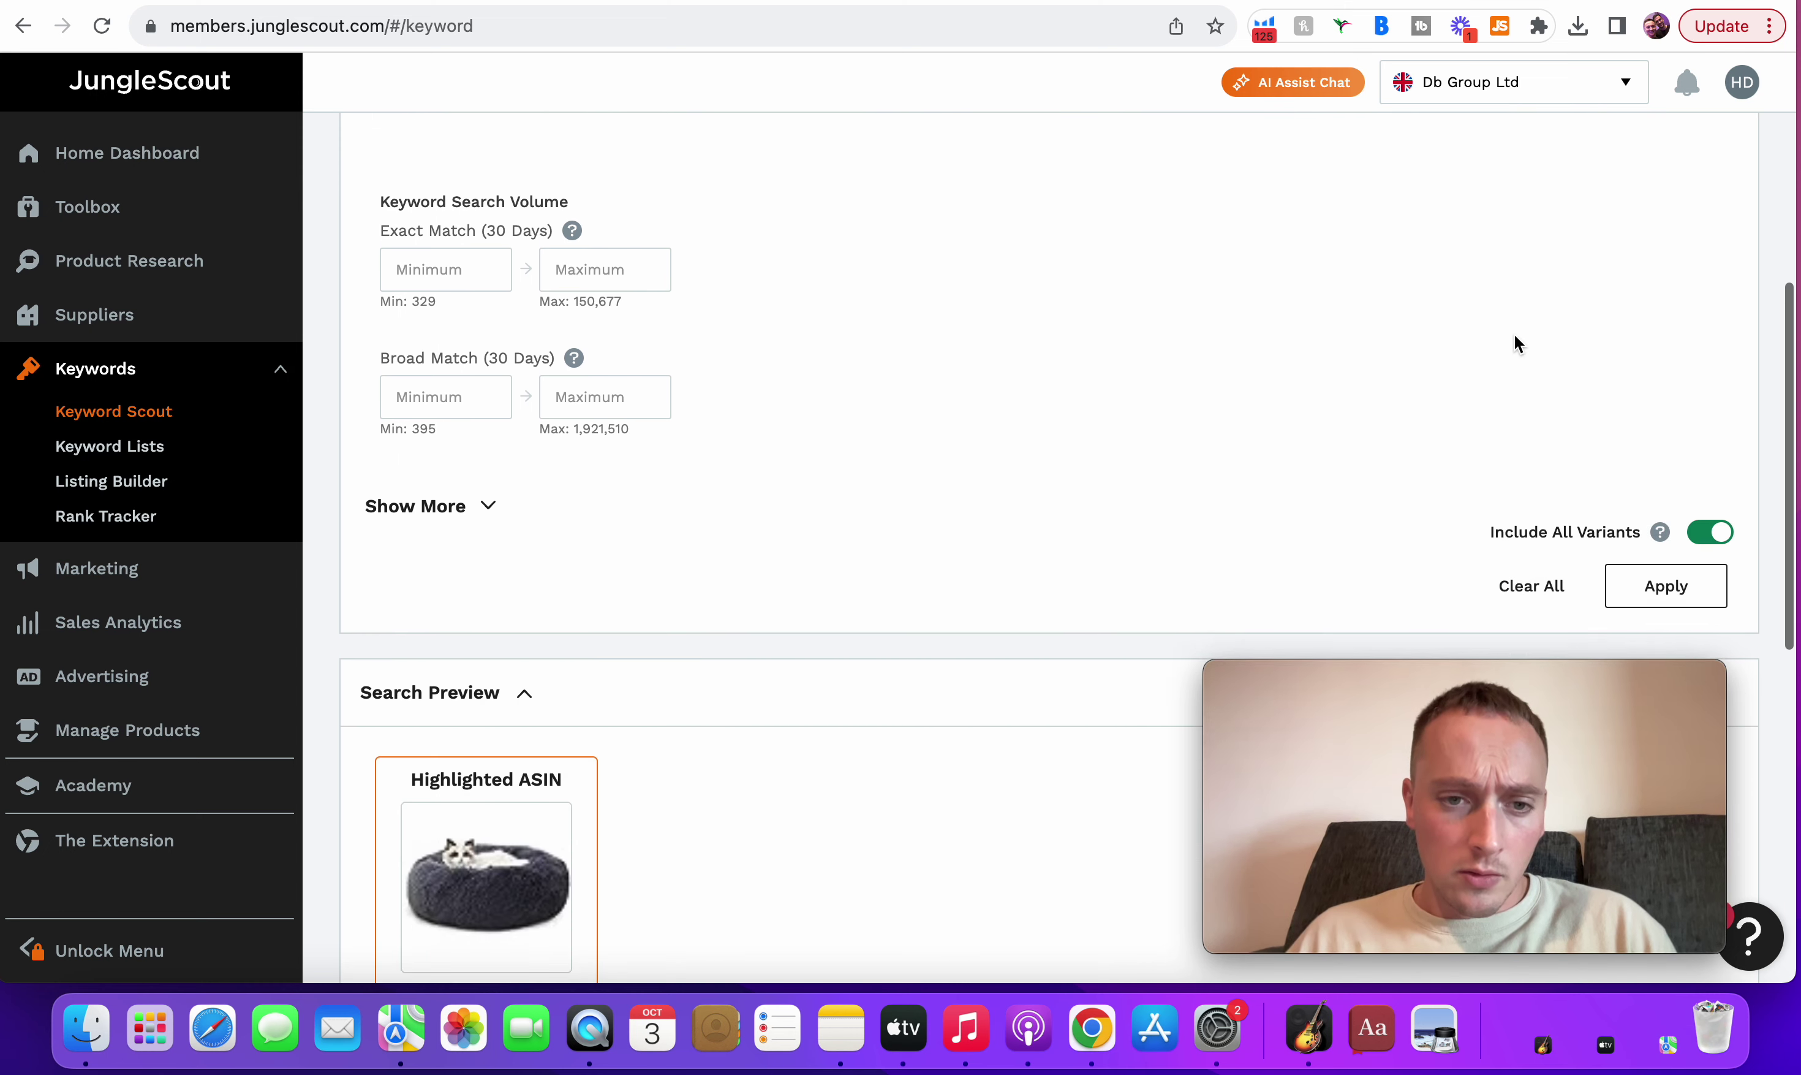
left_click(487, 483)
scroll(836, 463, "down", 4)
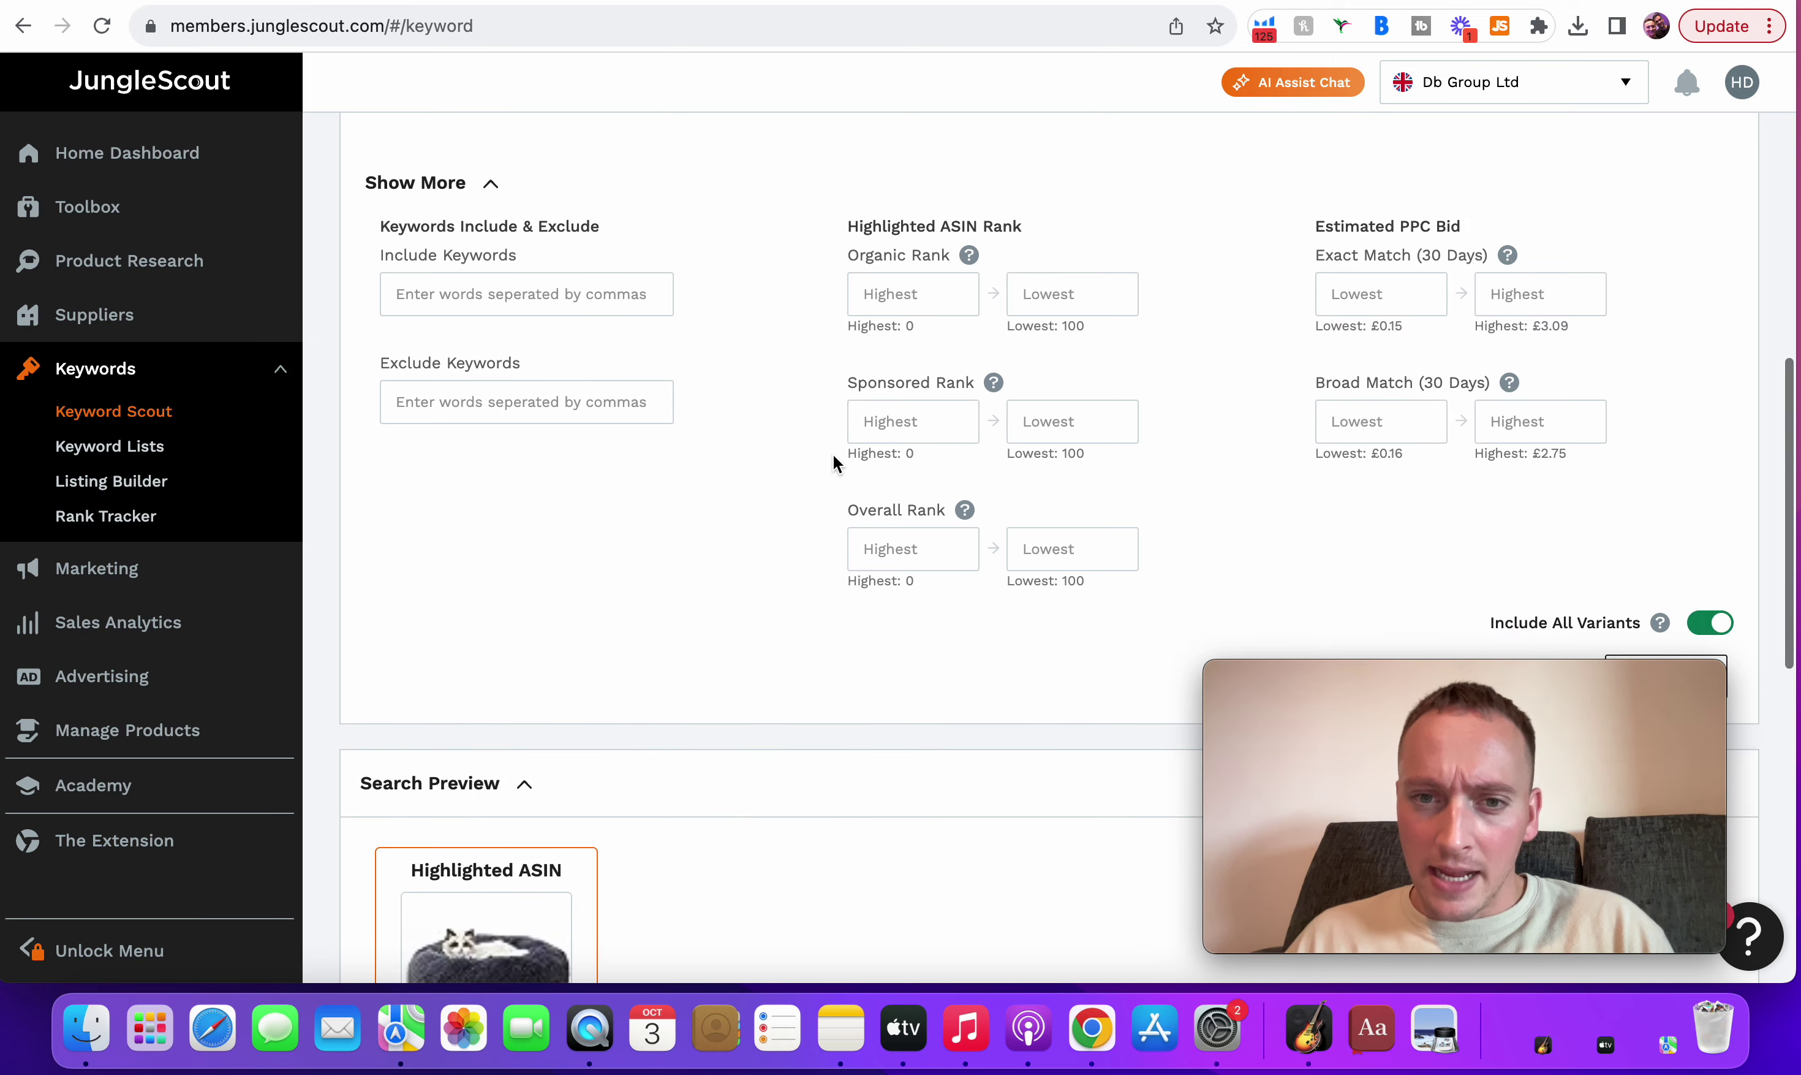
scroll(1475, 409, "up", 7)
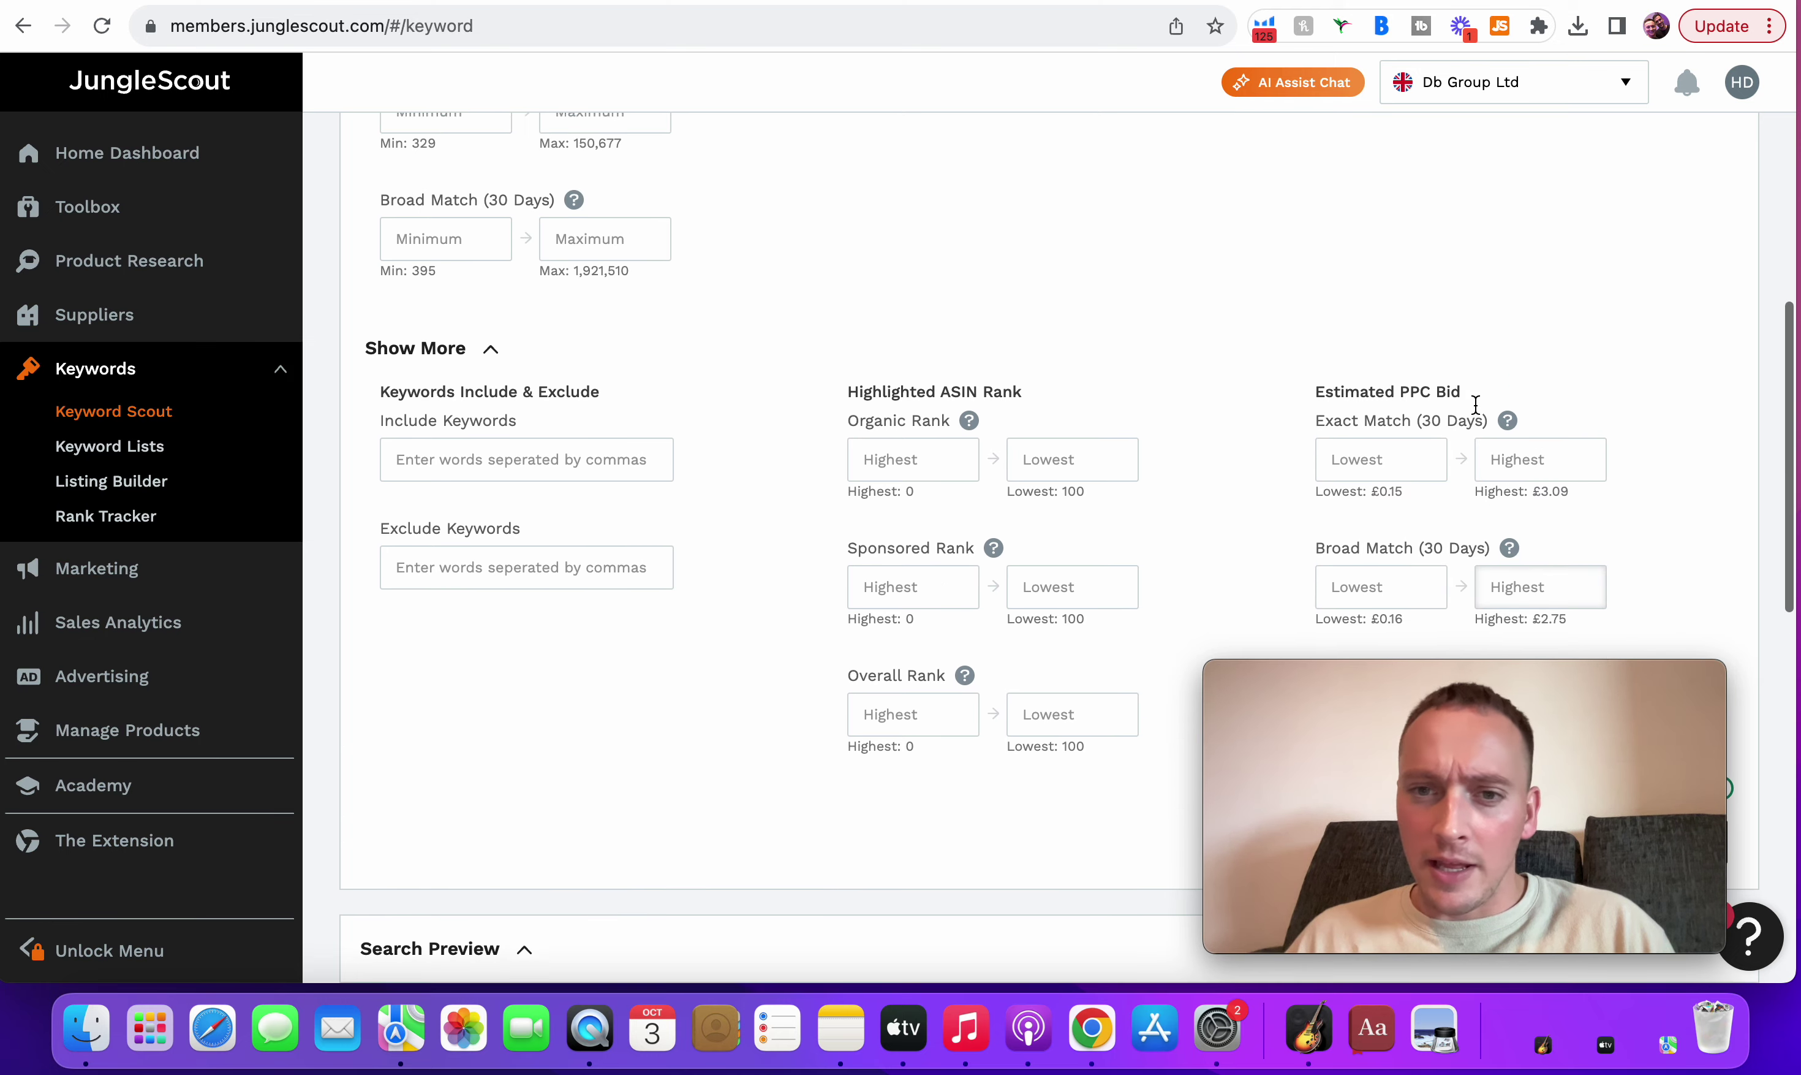
scroll(1475, 406, "up", 4)
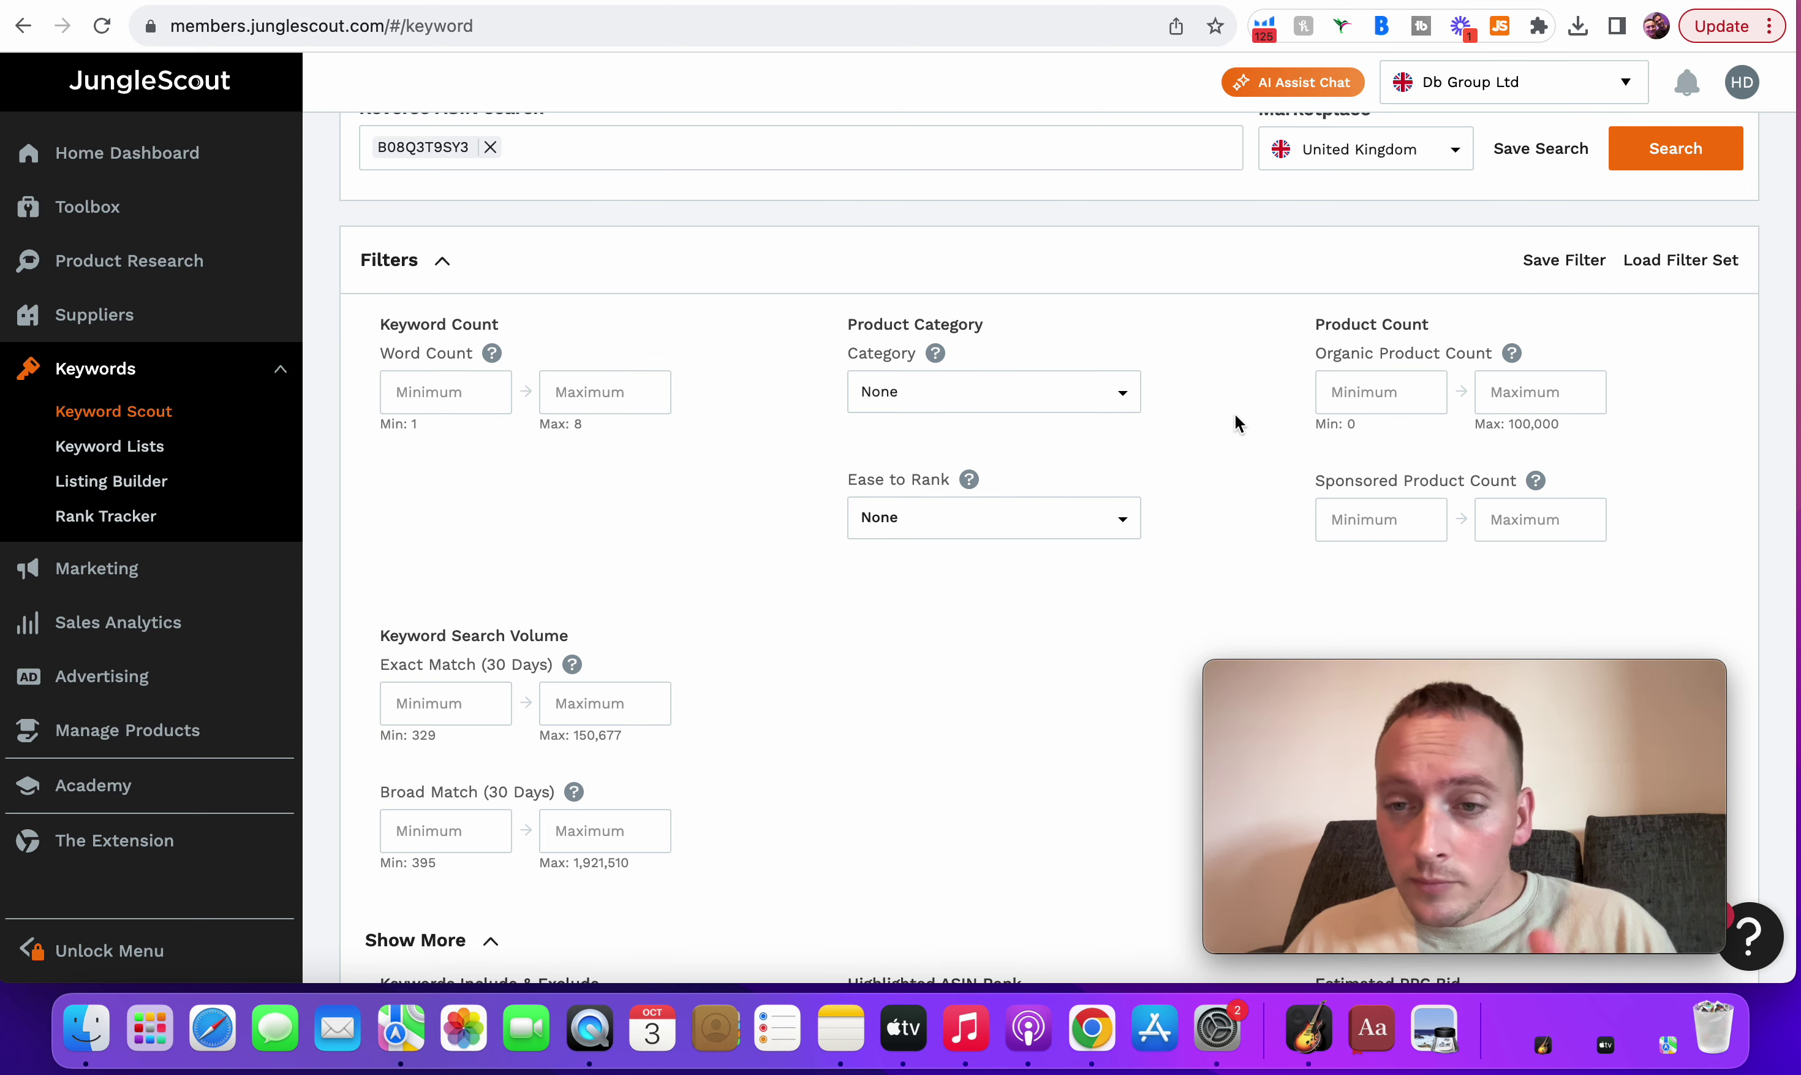
- Check the Ease to Rank difficulty options and the Organic Product Count filter in Keyword Scout
scroll(1236, 420, "down", 2)
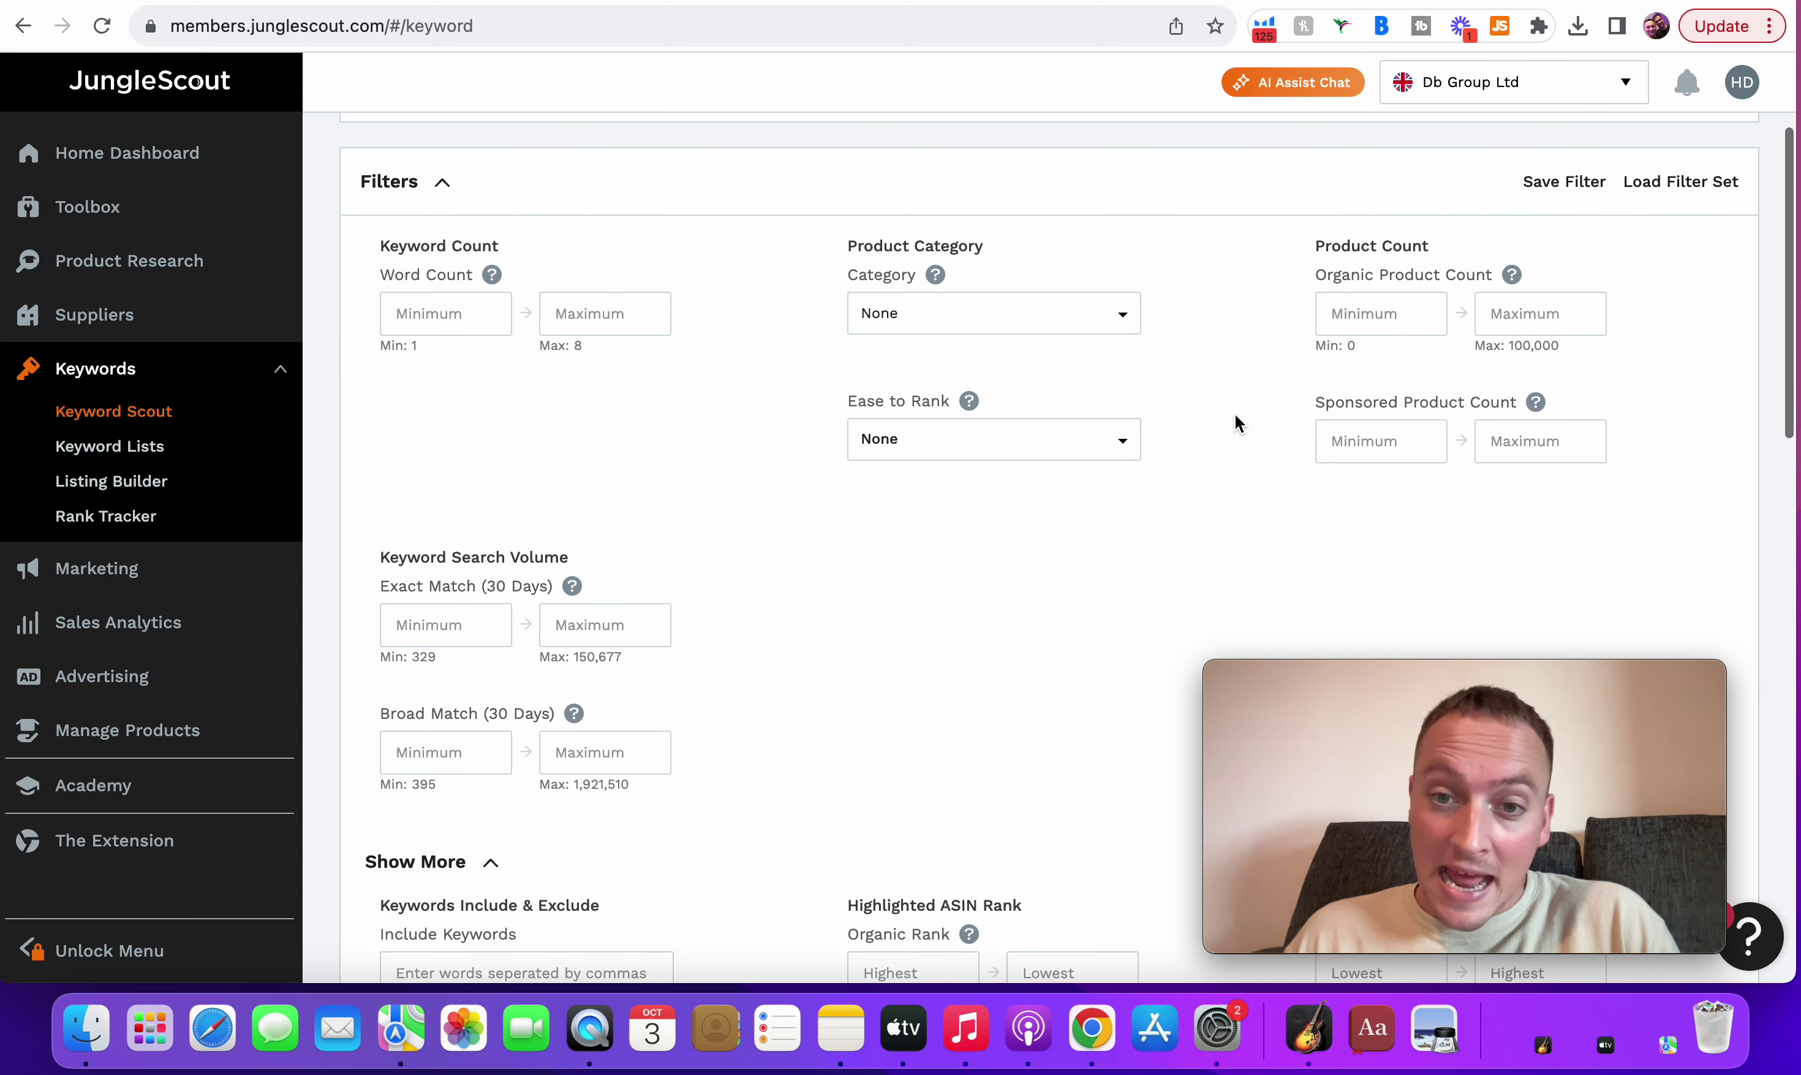
left_click(1112, 385)
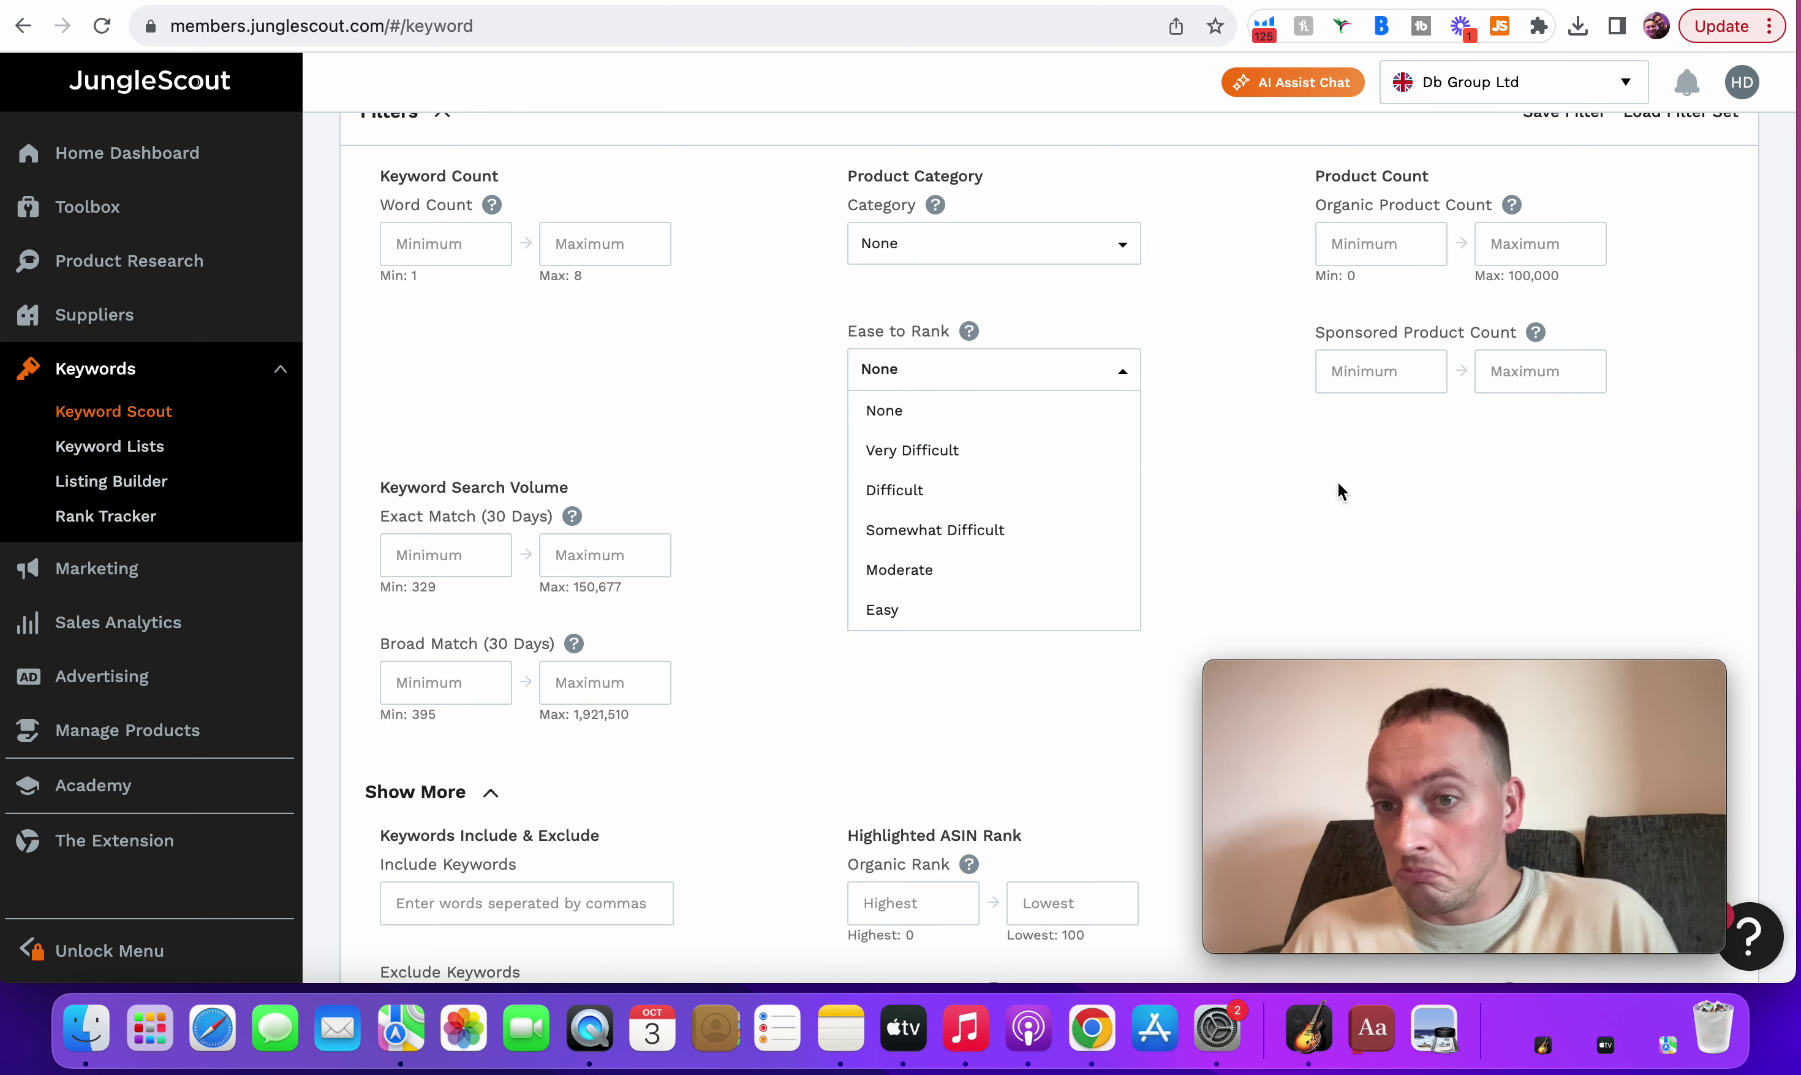
left_click(1351, 468)
left_click(1568, 259)
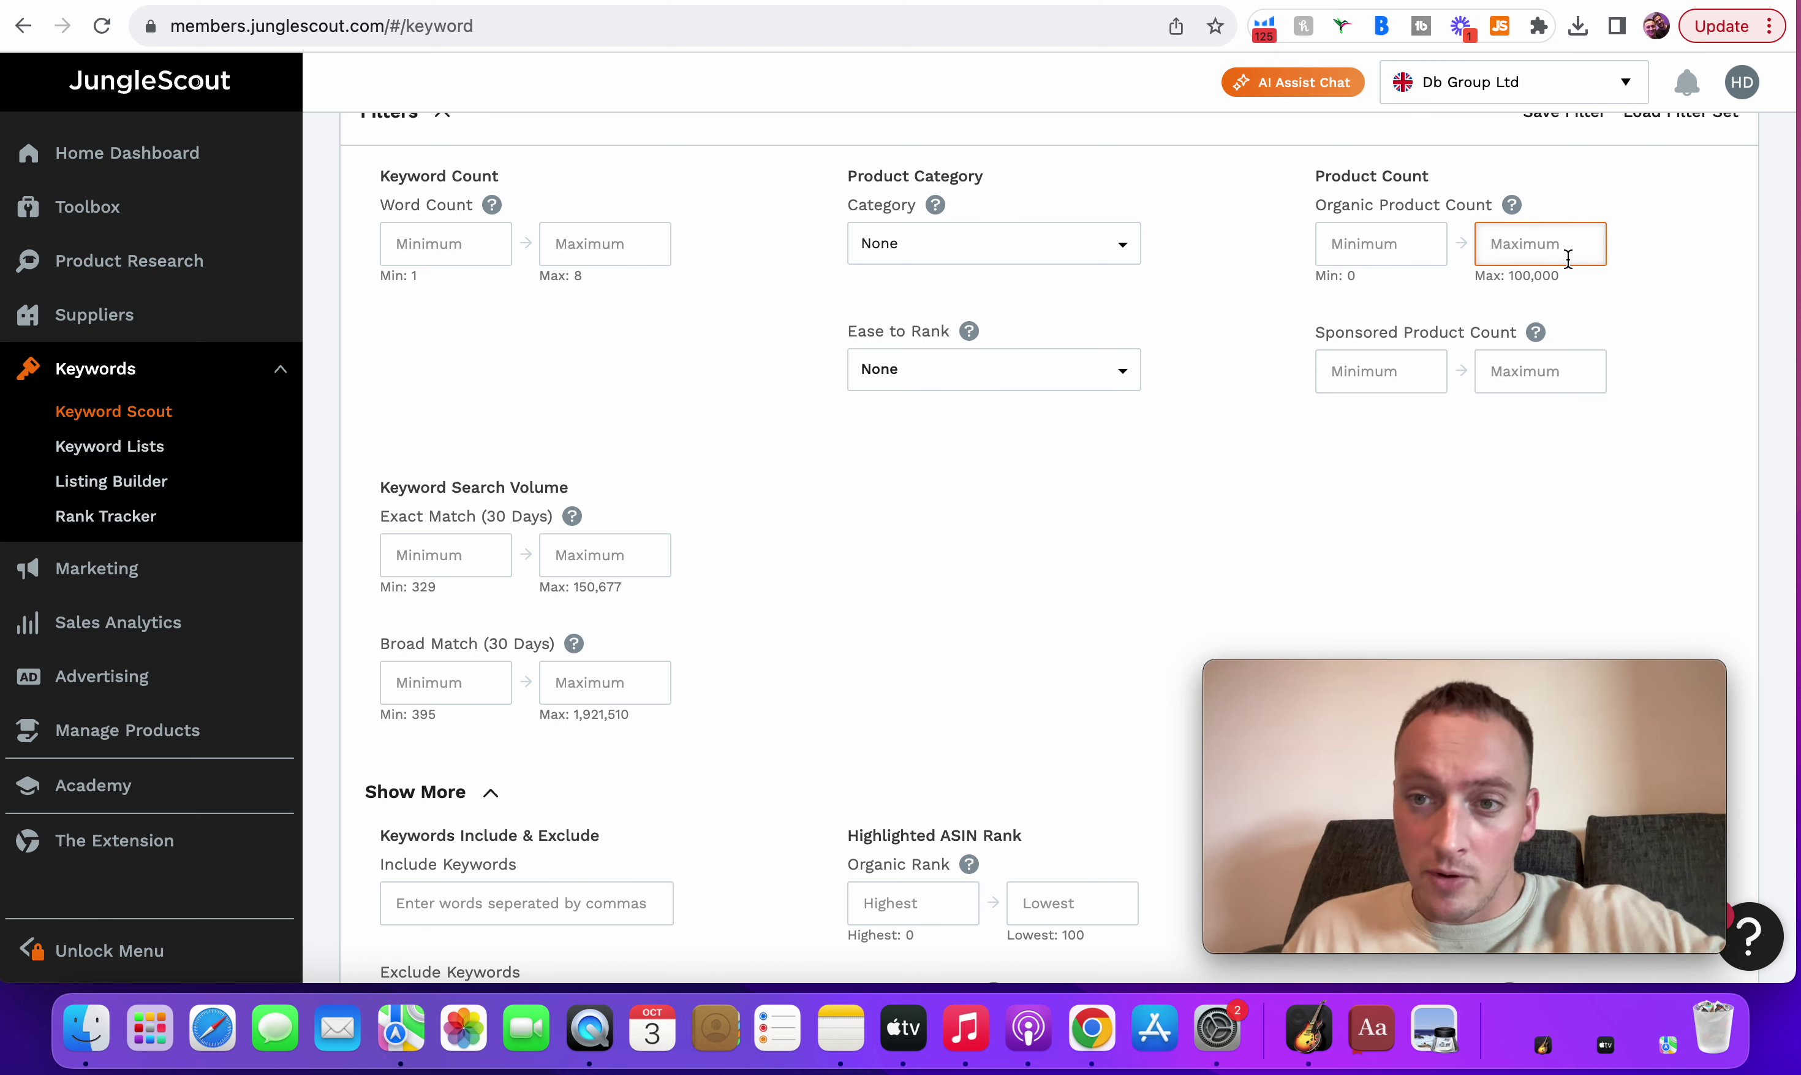
- Filter the Keyword Scout results to a maximum organic product count of 50 and review the filtered keywords
type("50")
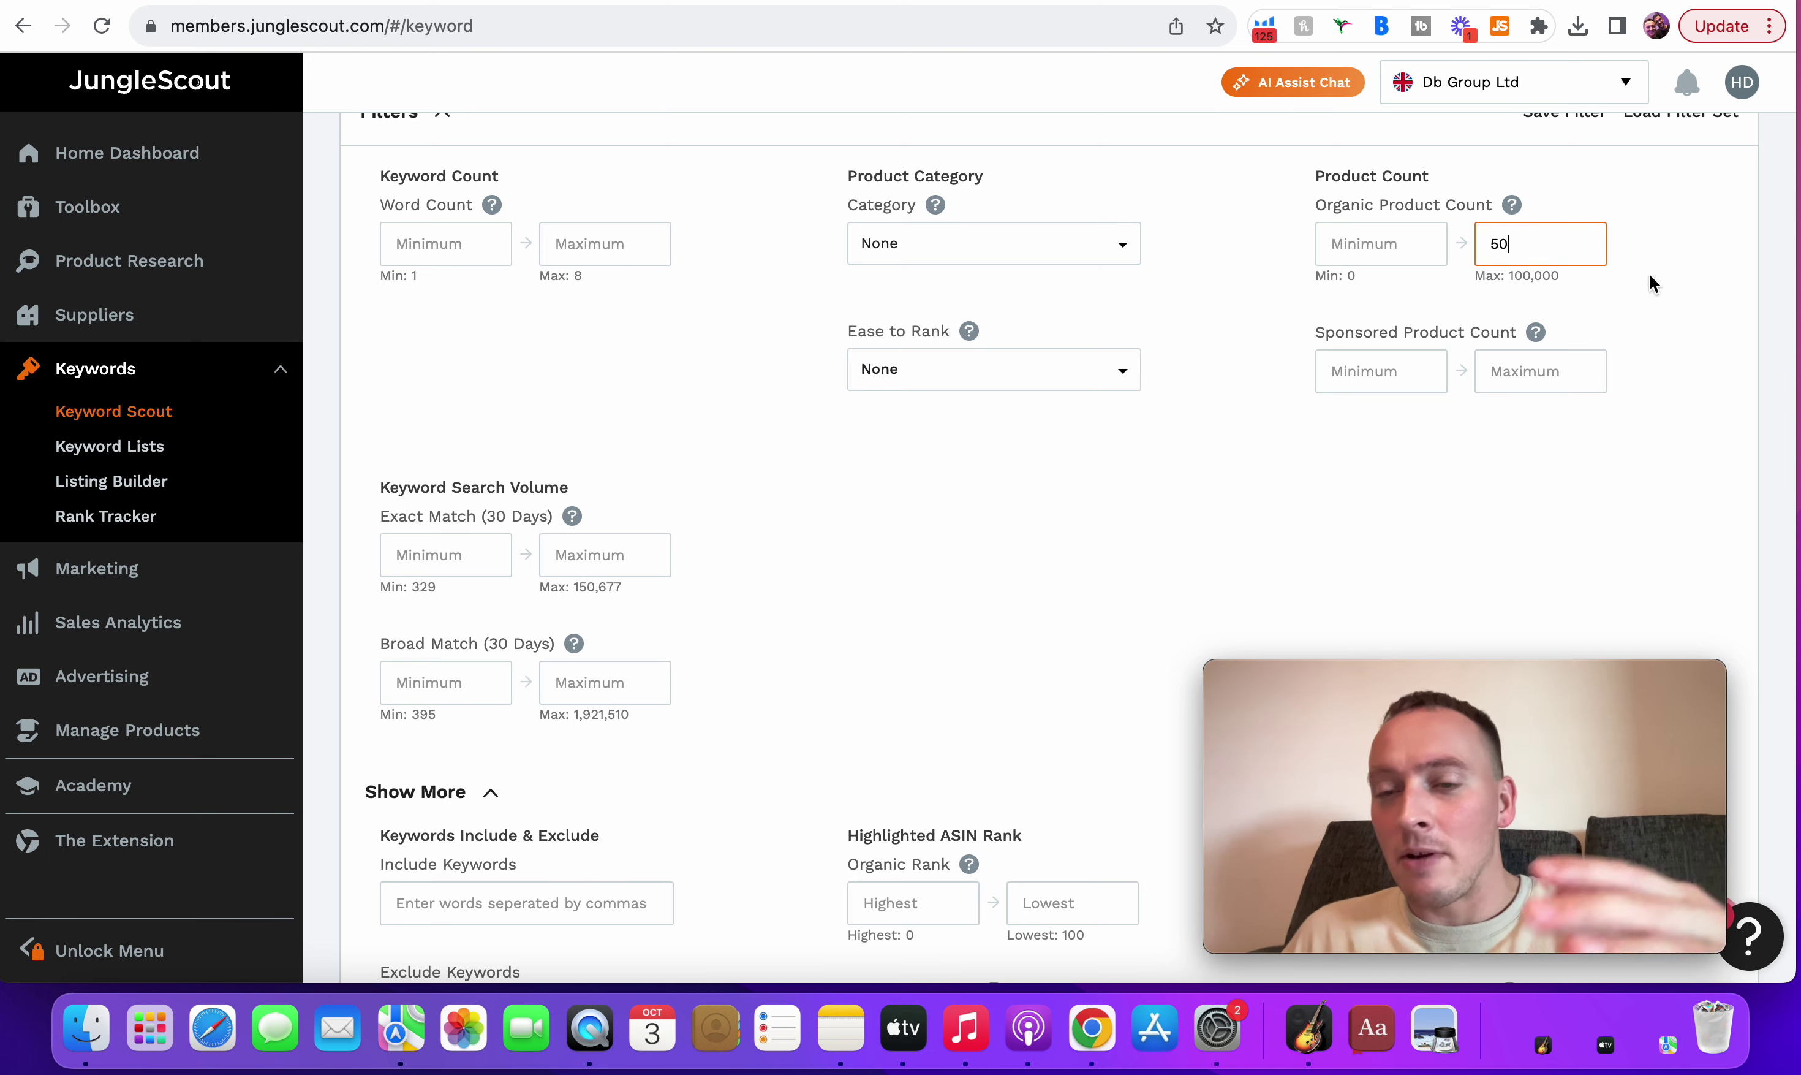
scroll(1650, 276, "down", 15)
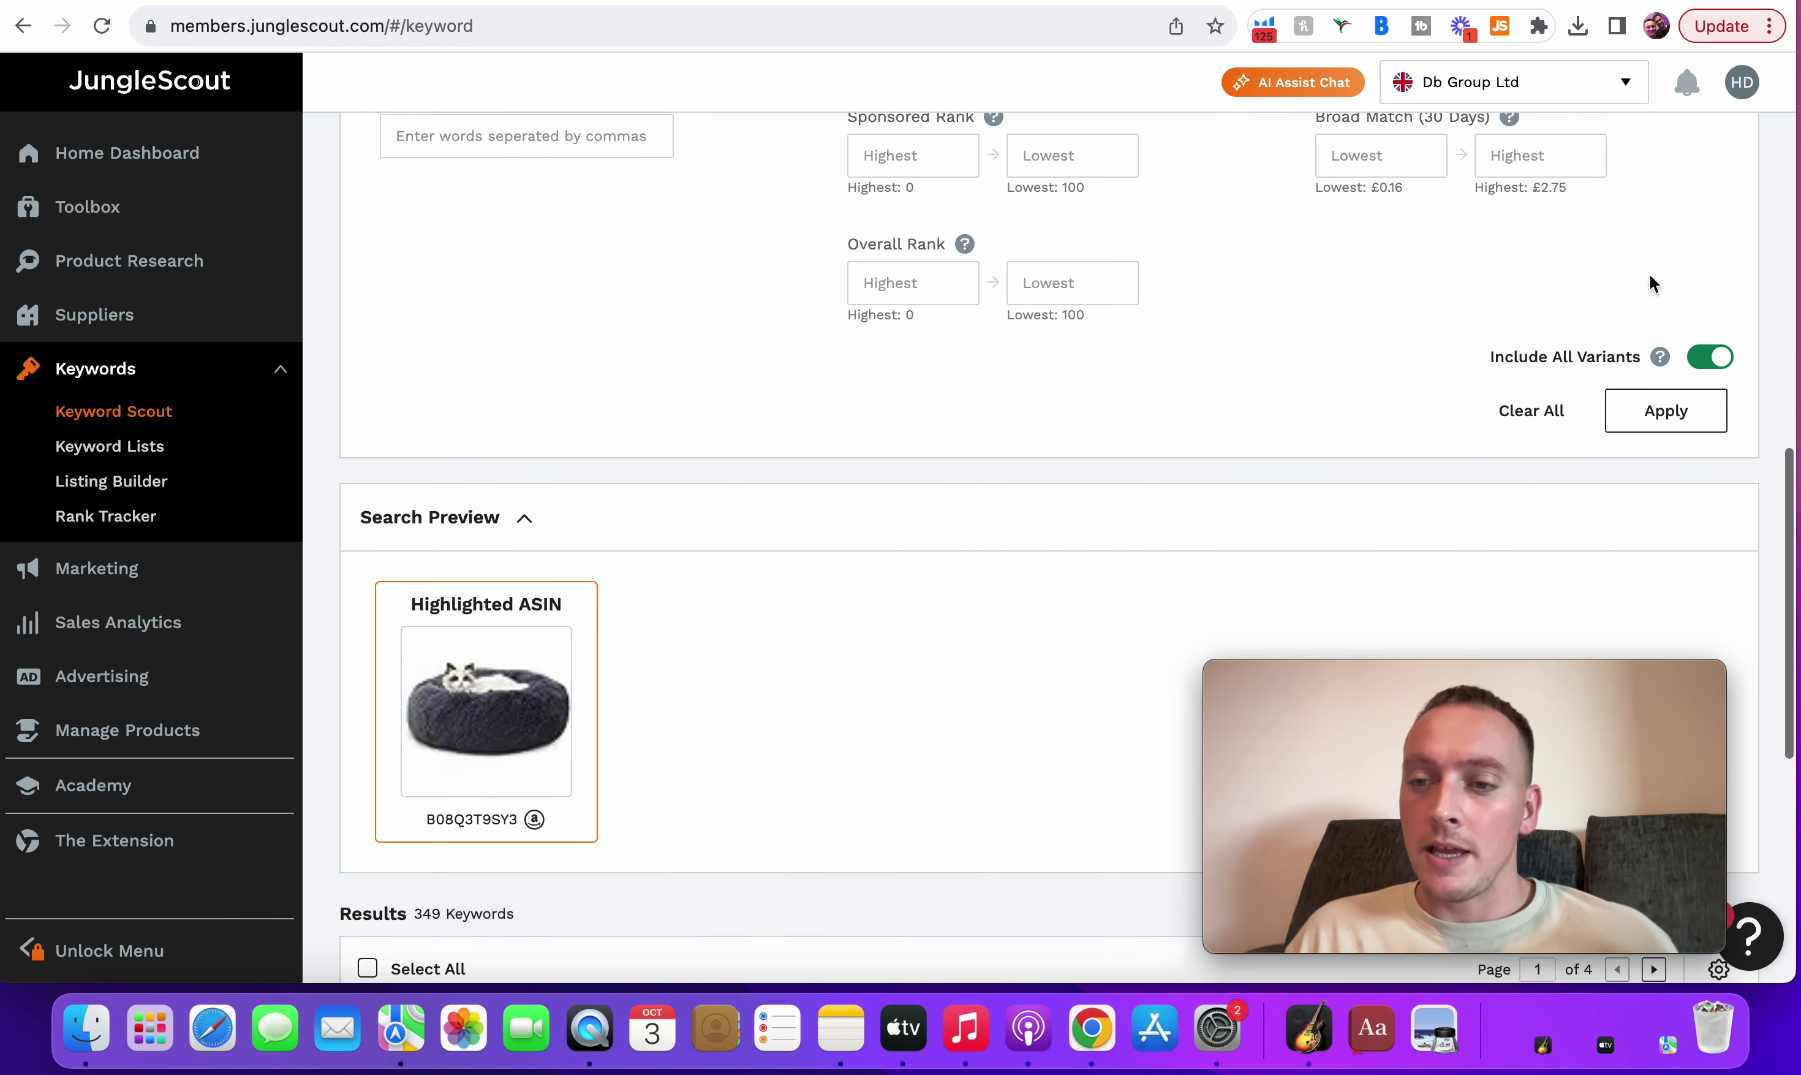
scroll(1650, 284, "down", 2)
scroll(1681, 502, "up", 4)
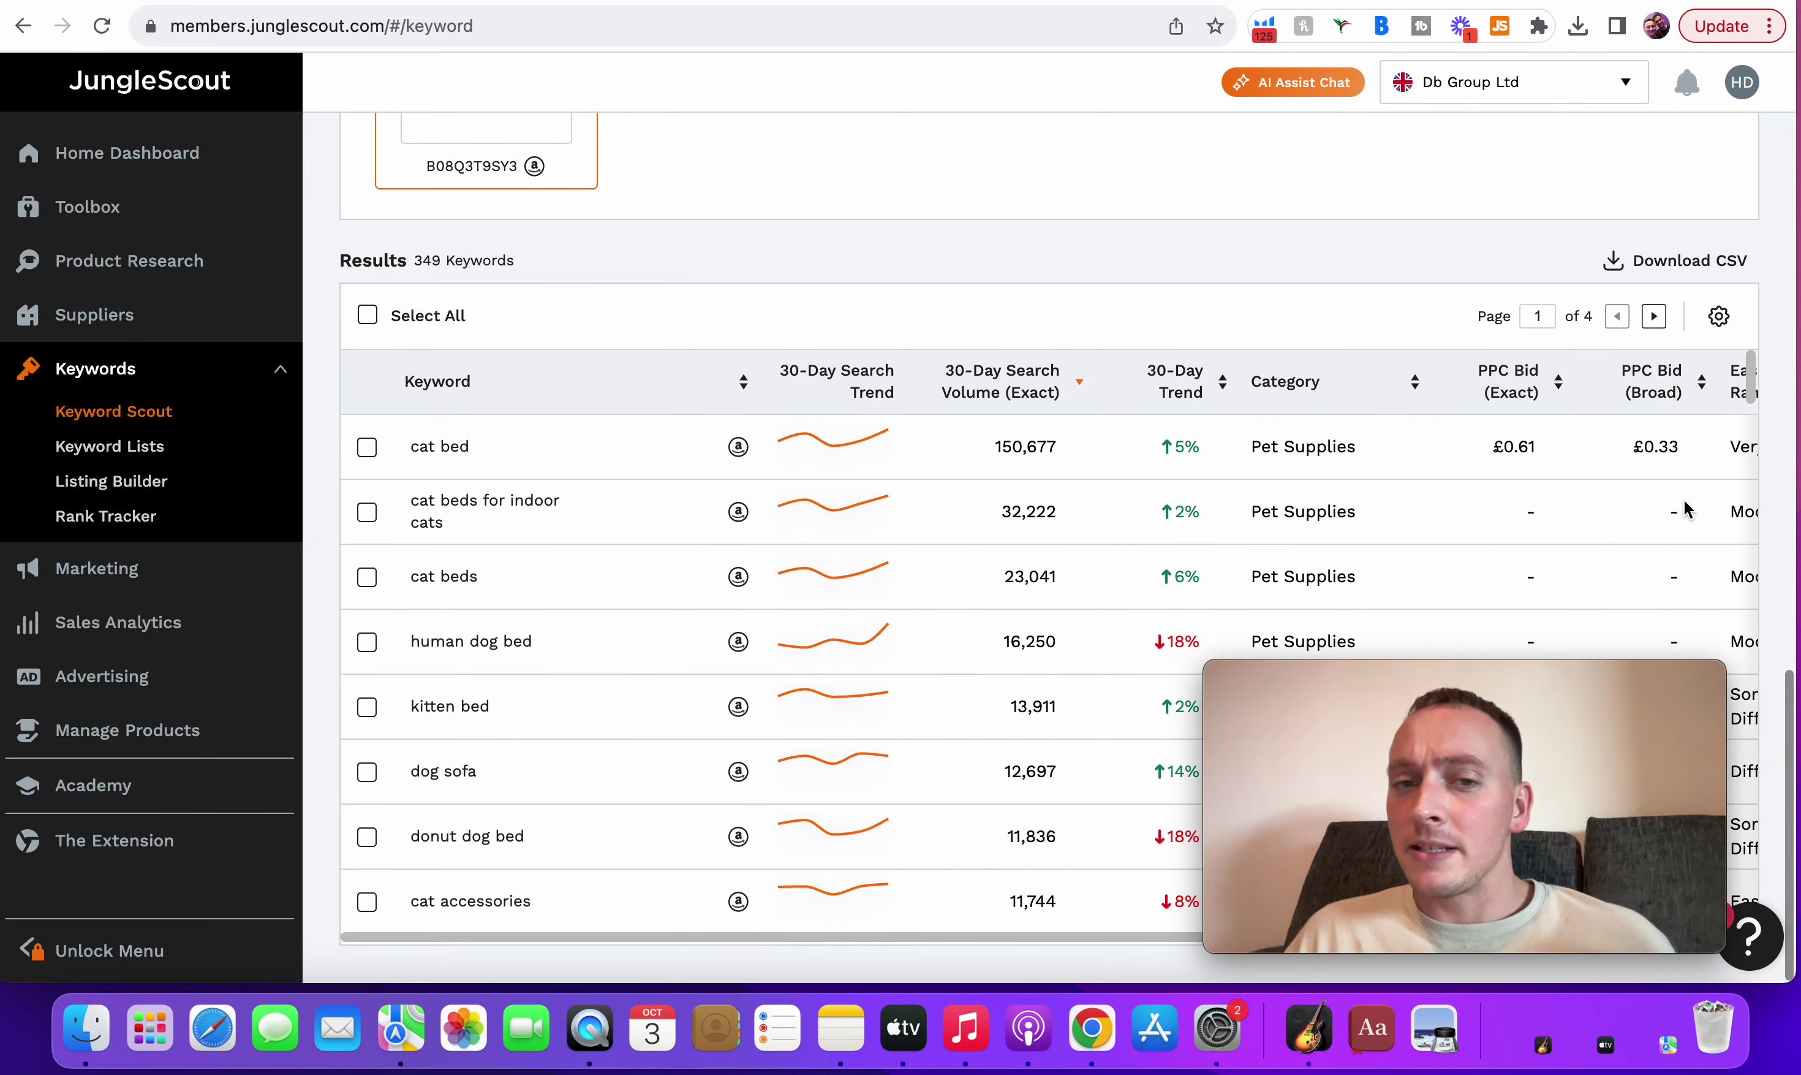
scroll(1684, 504, "up", 3)
left_click(1678, 395)
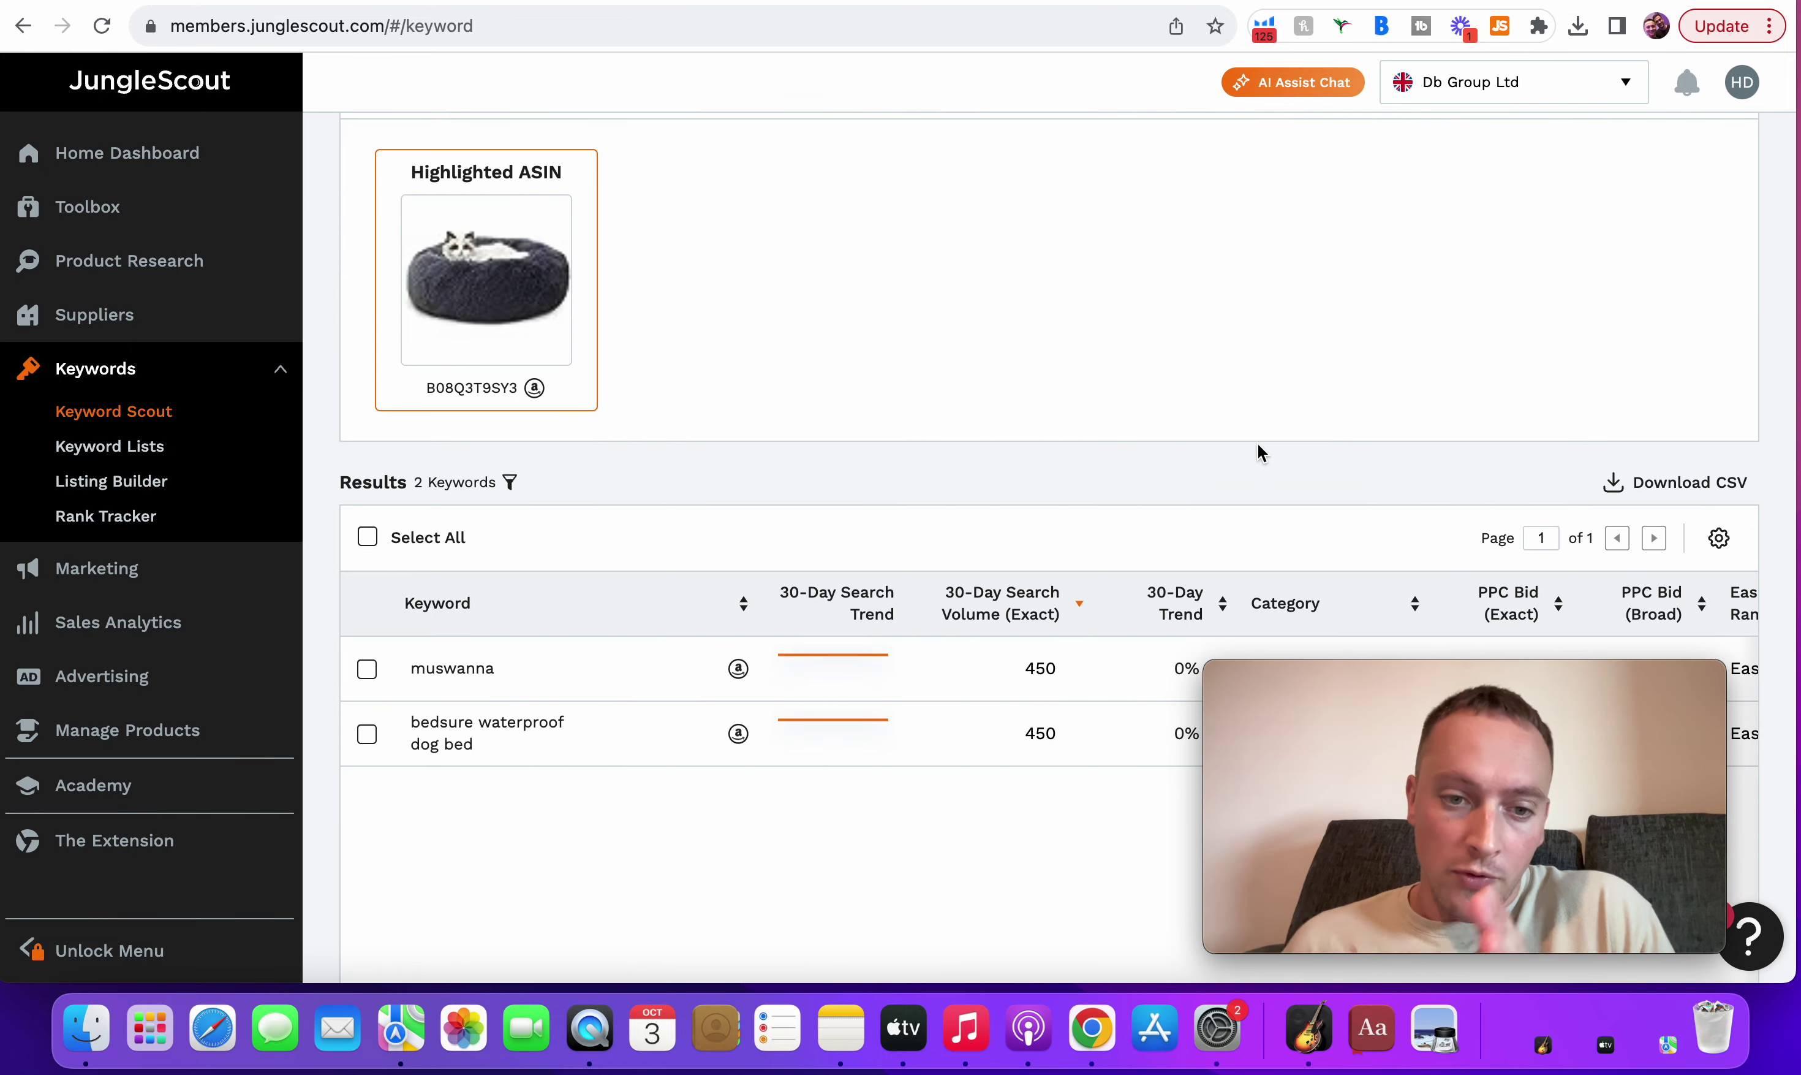
scroll(816, 358, "up", 10)
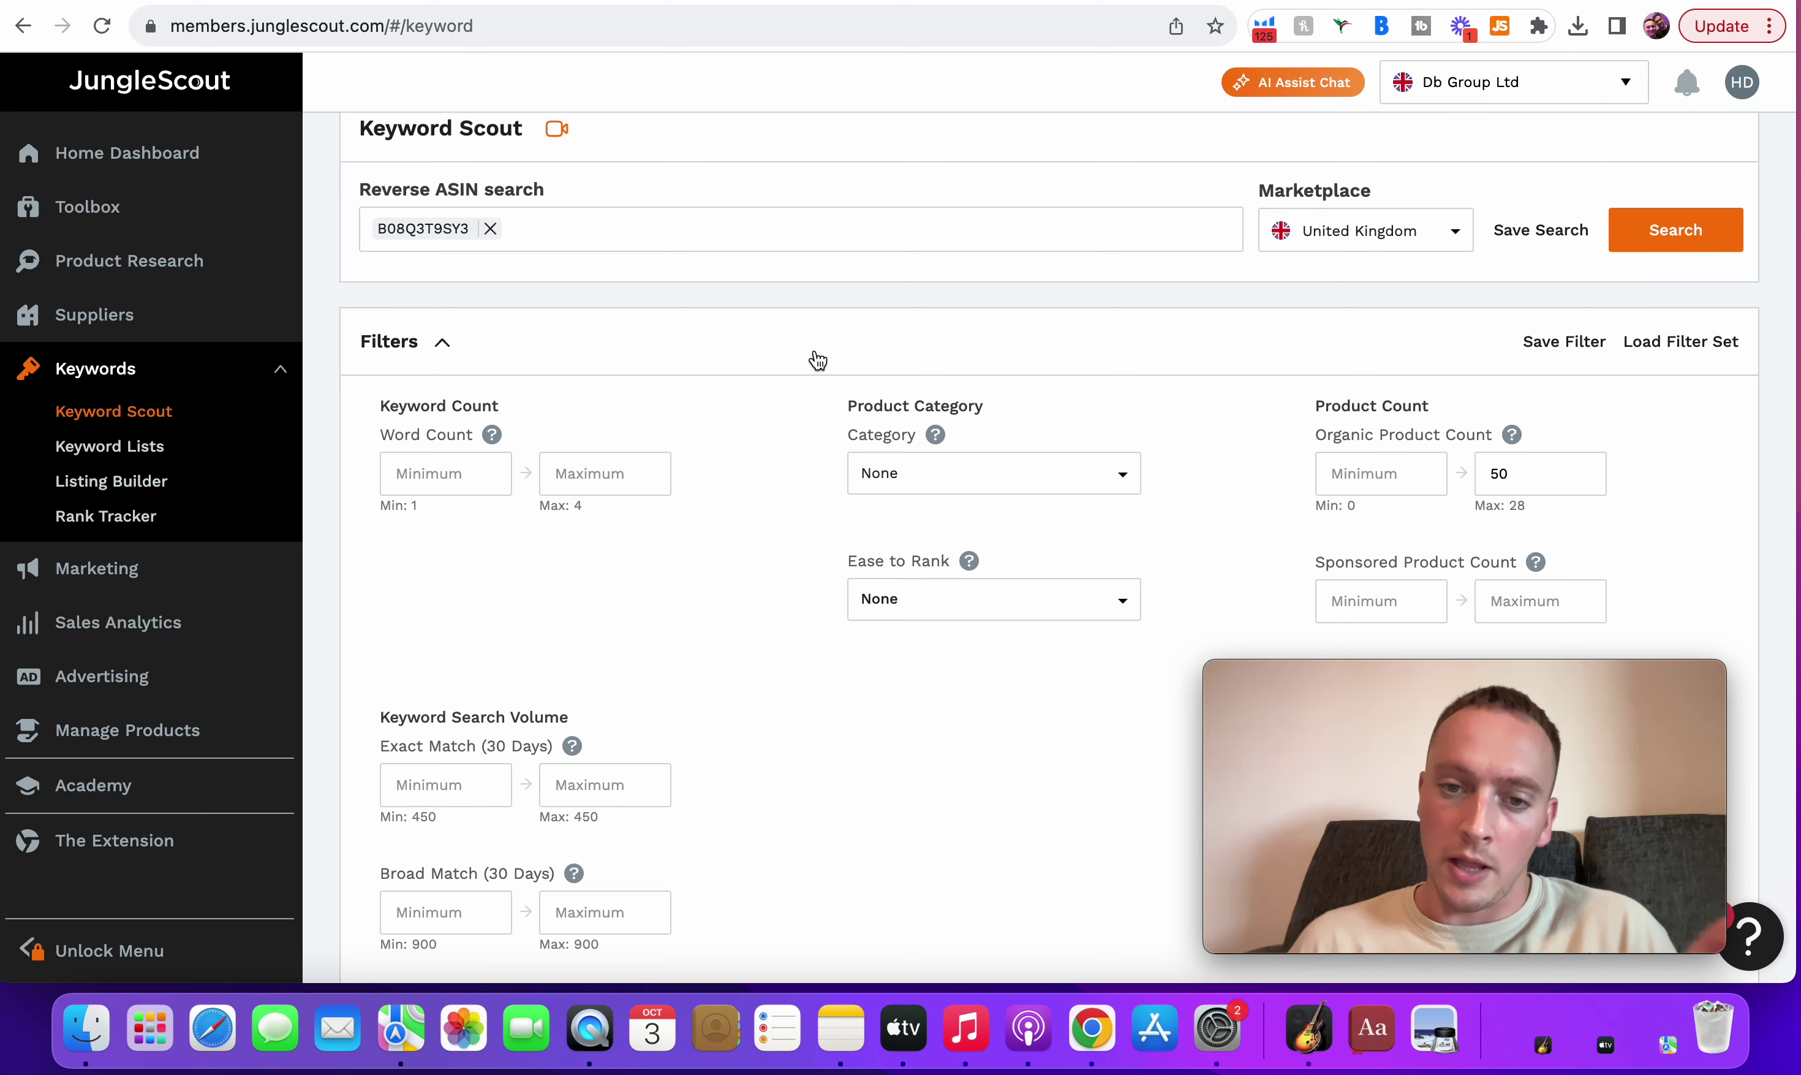
scroll(817, 359, "down", 12)
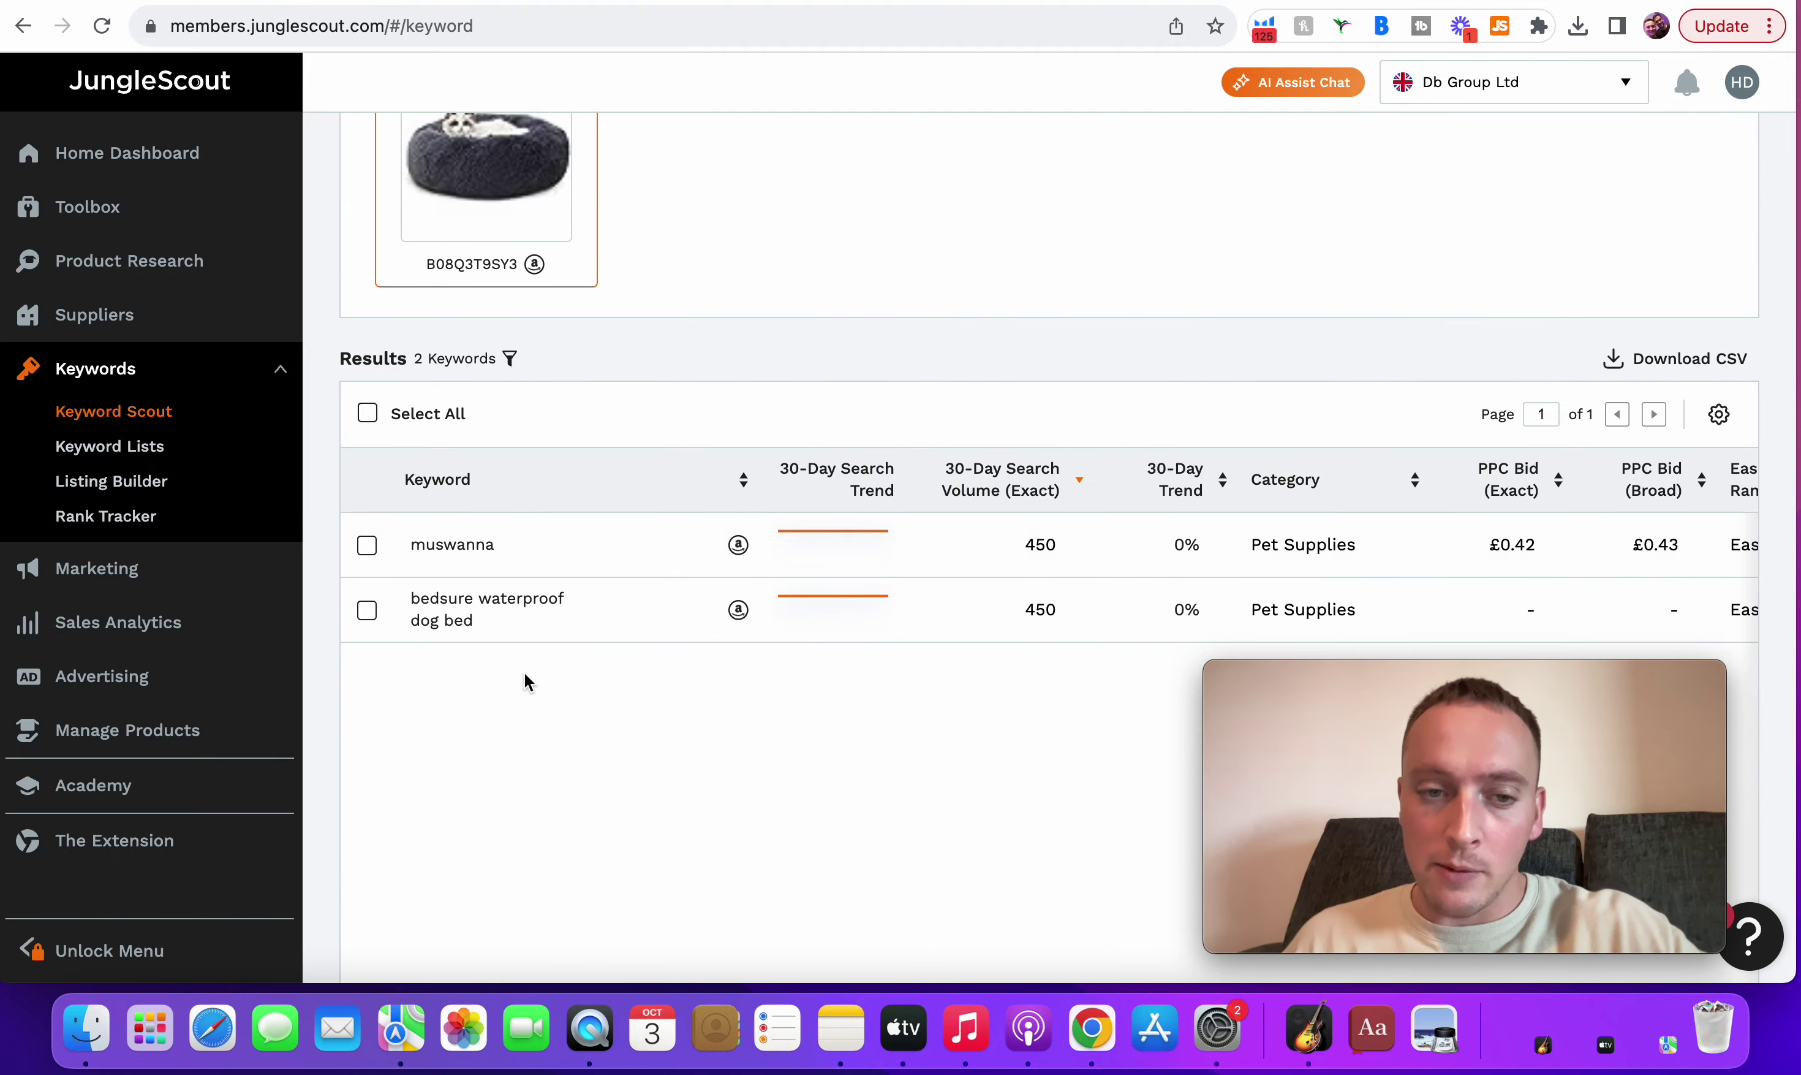
scroll(1053, 447, "up", 15)
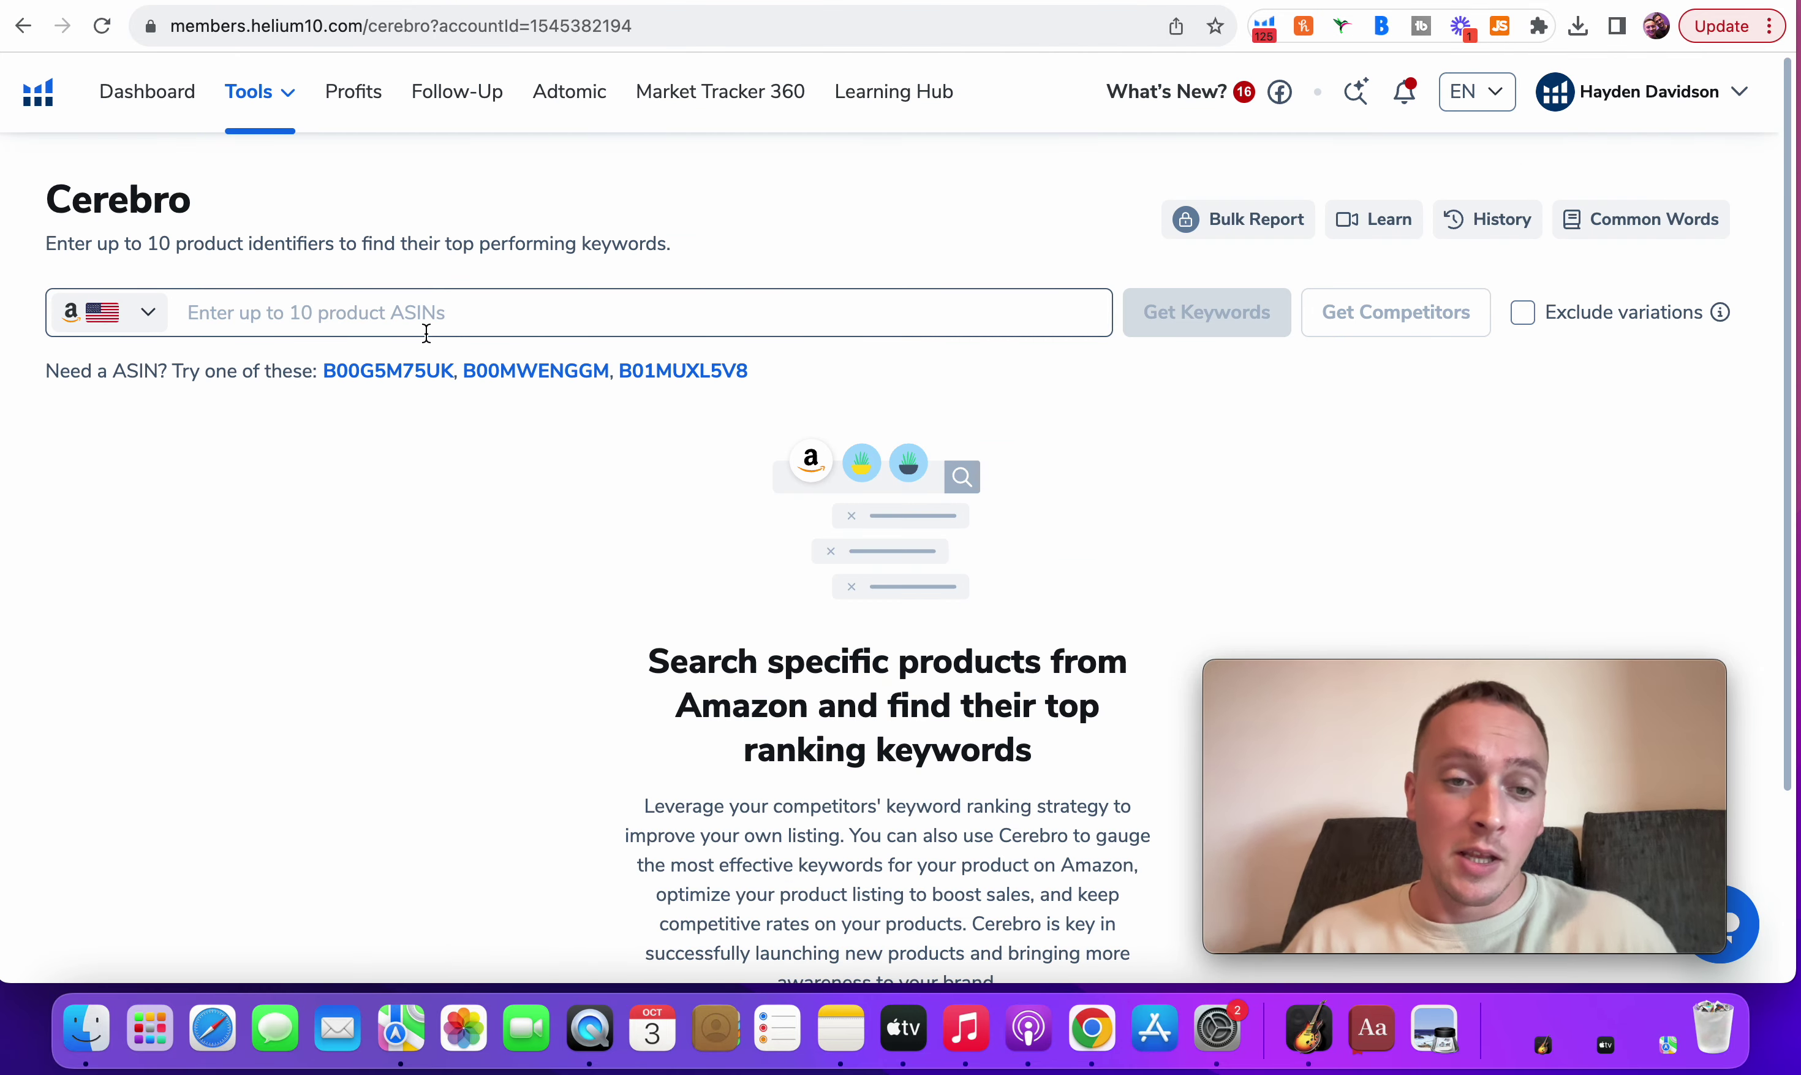
left_click(426, 332)
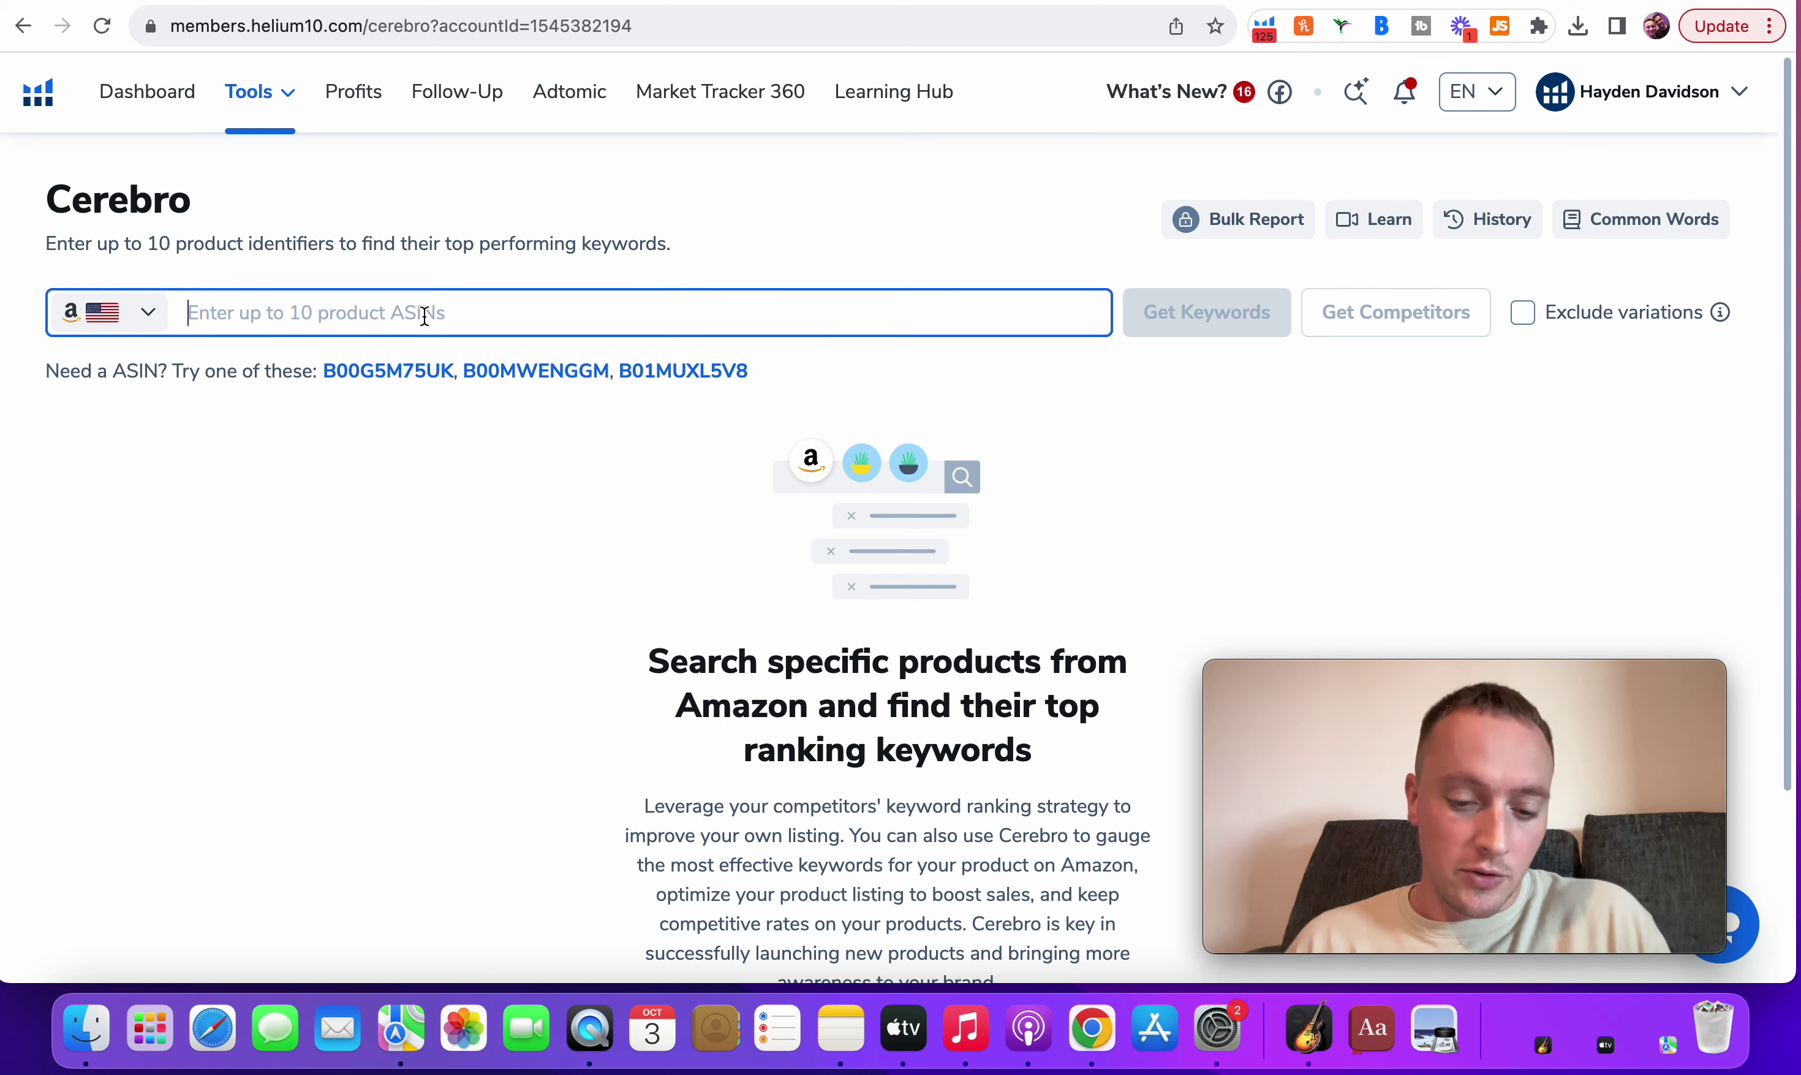
type("B08Q3T9SY3")
left_click(166, 316)
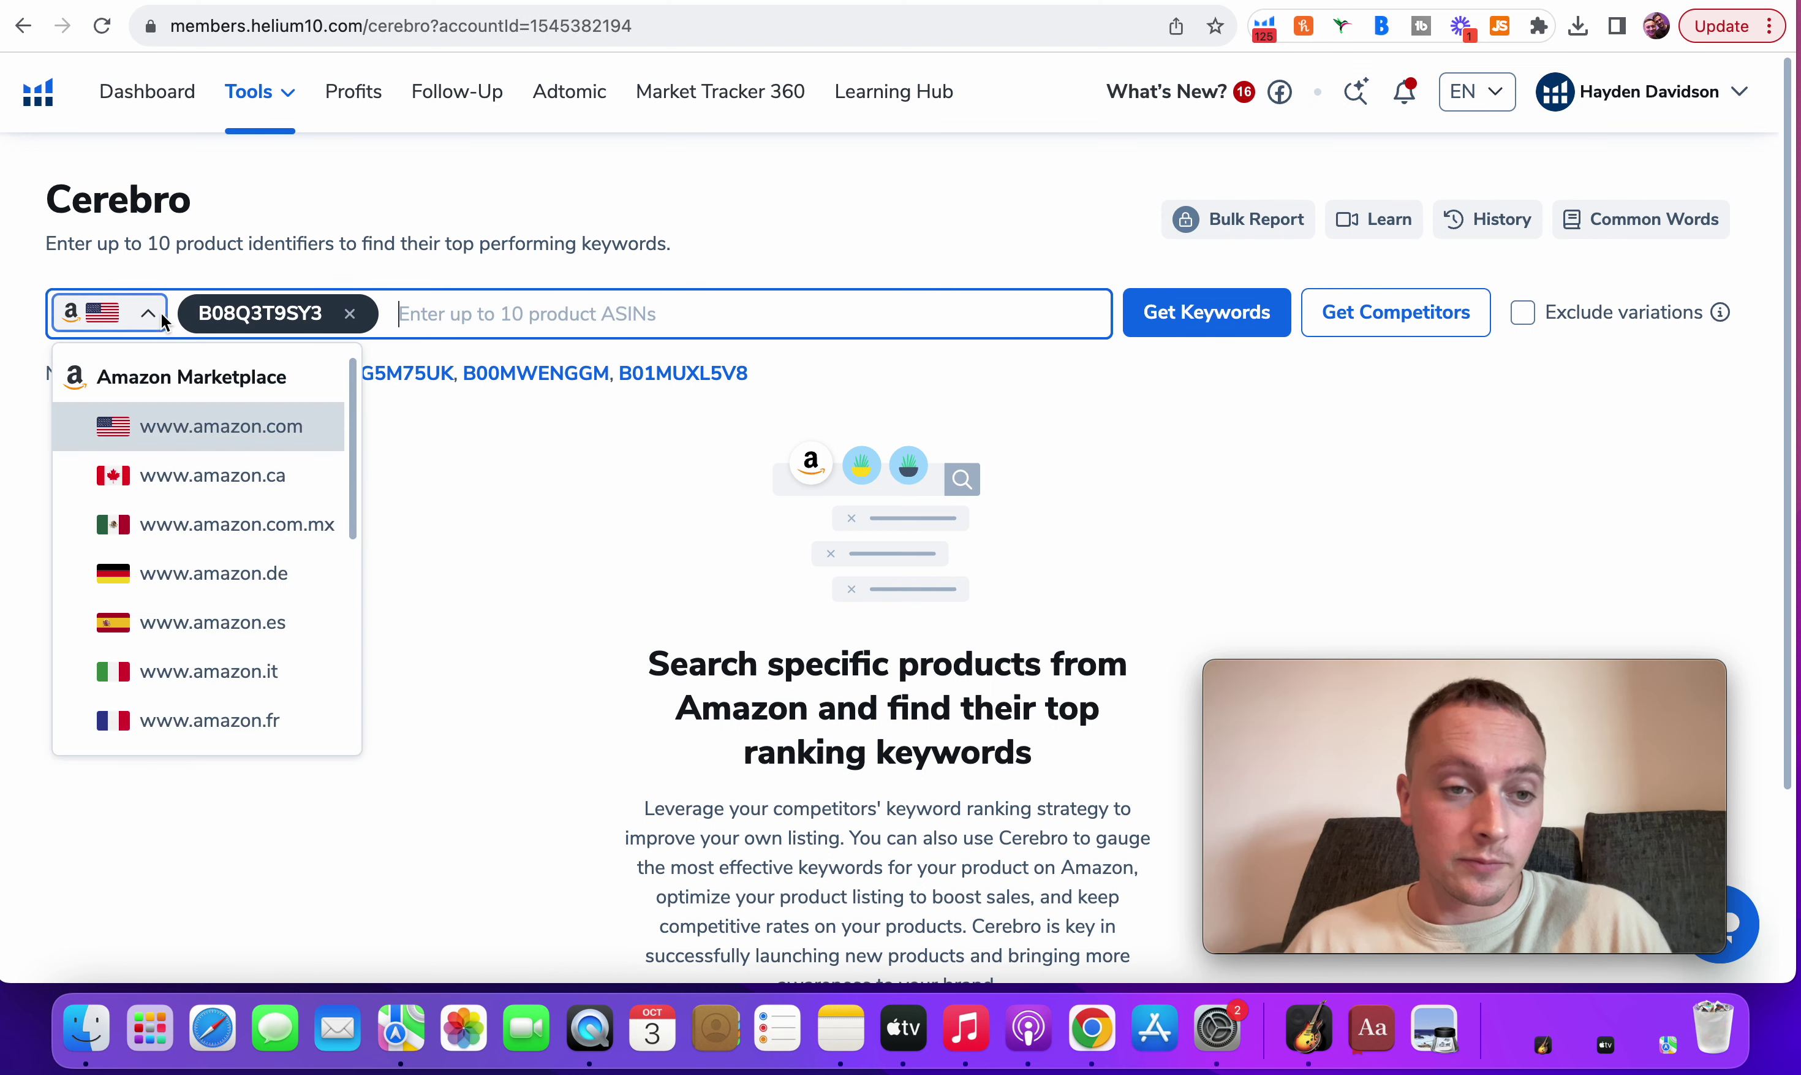
scroll(208, 695, "down", 5)
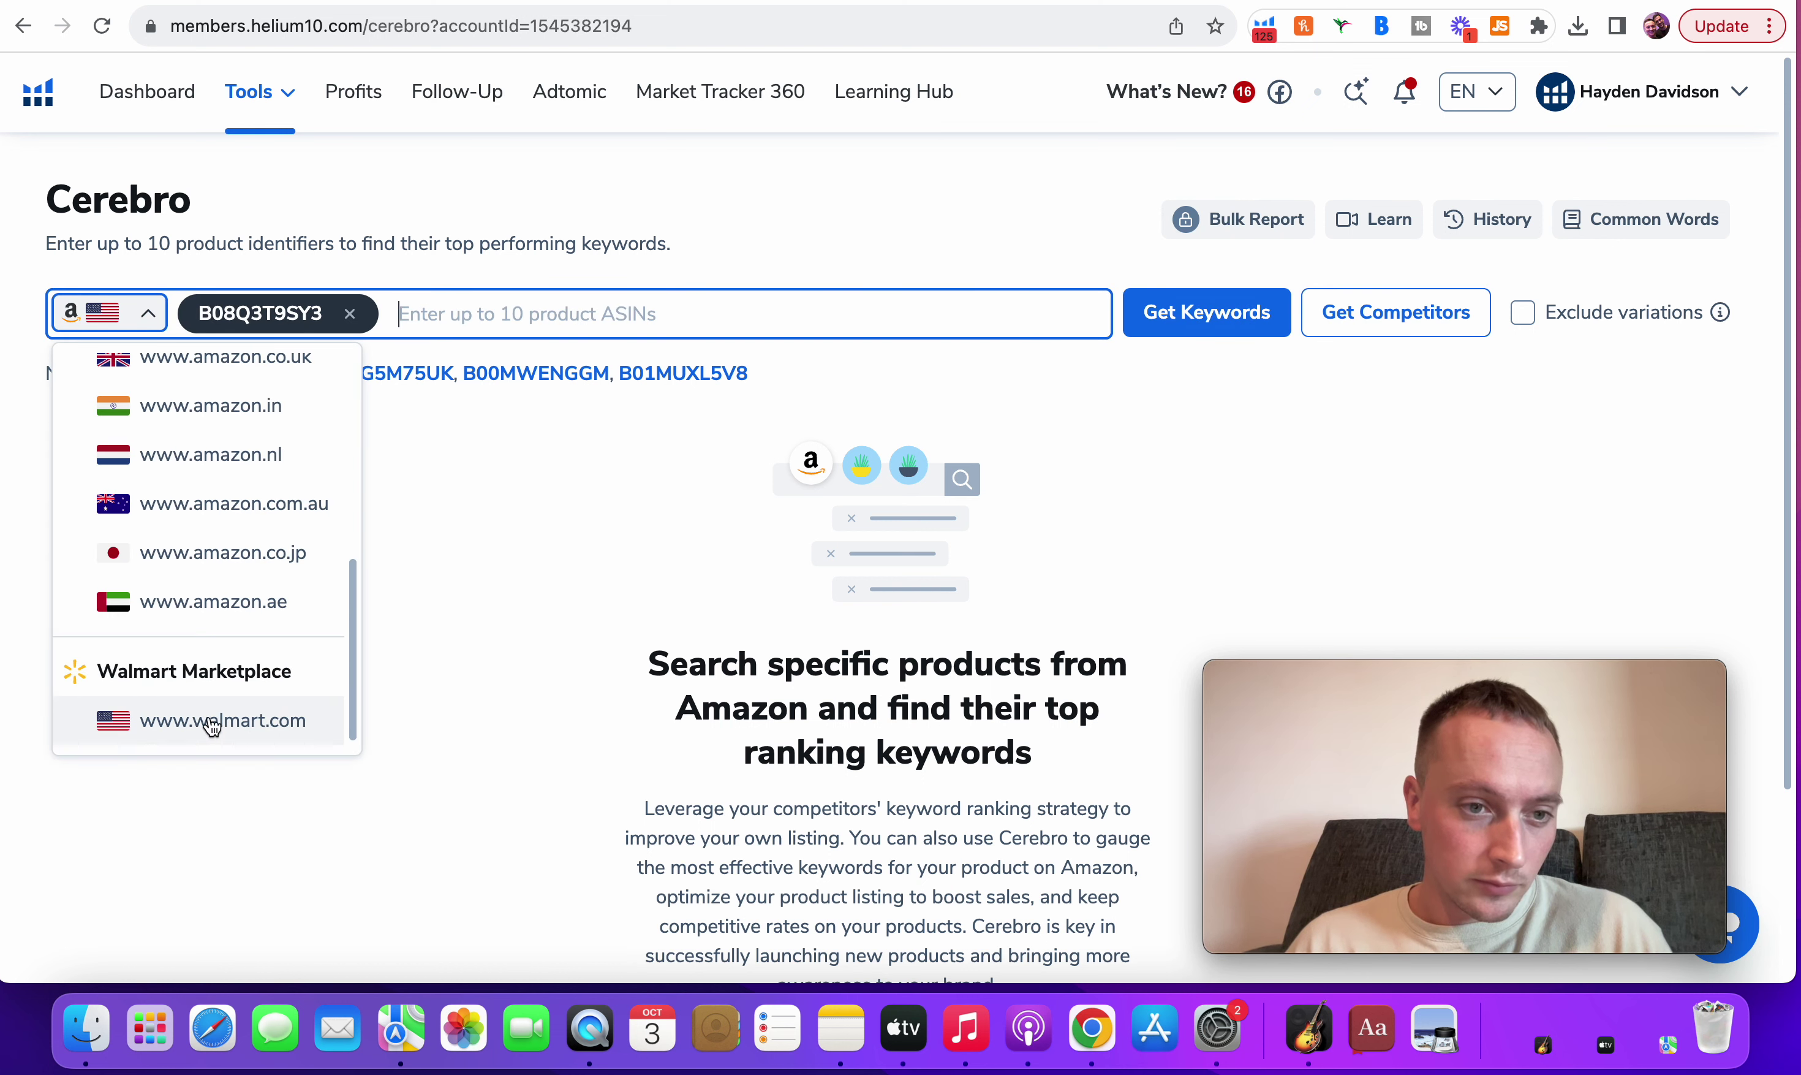
scroll(234, 555, "up", 5)
left_click(242, 662)
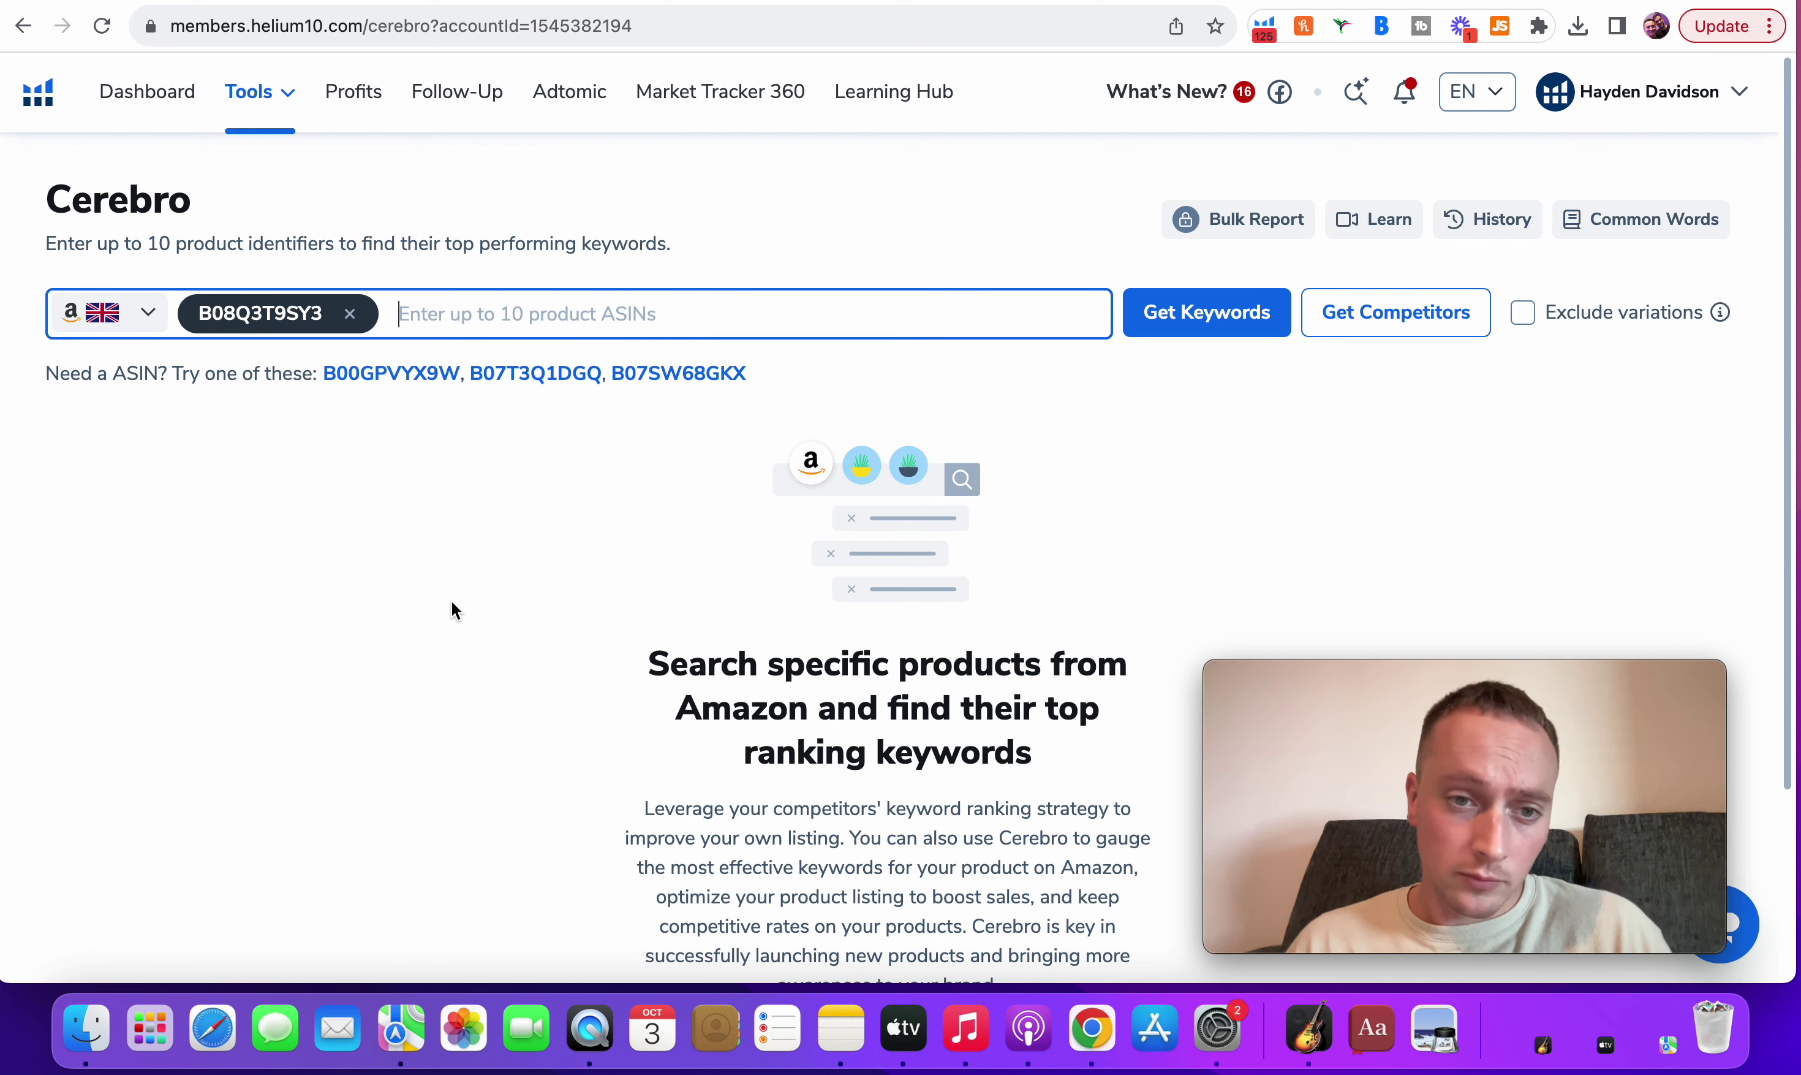
left_click(1252, 311)
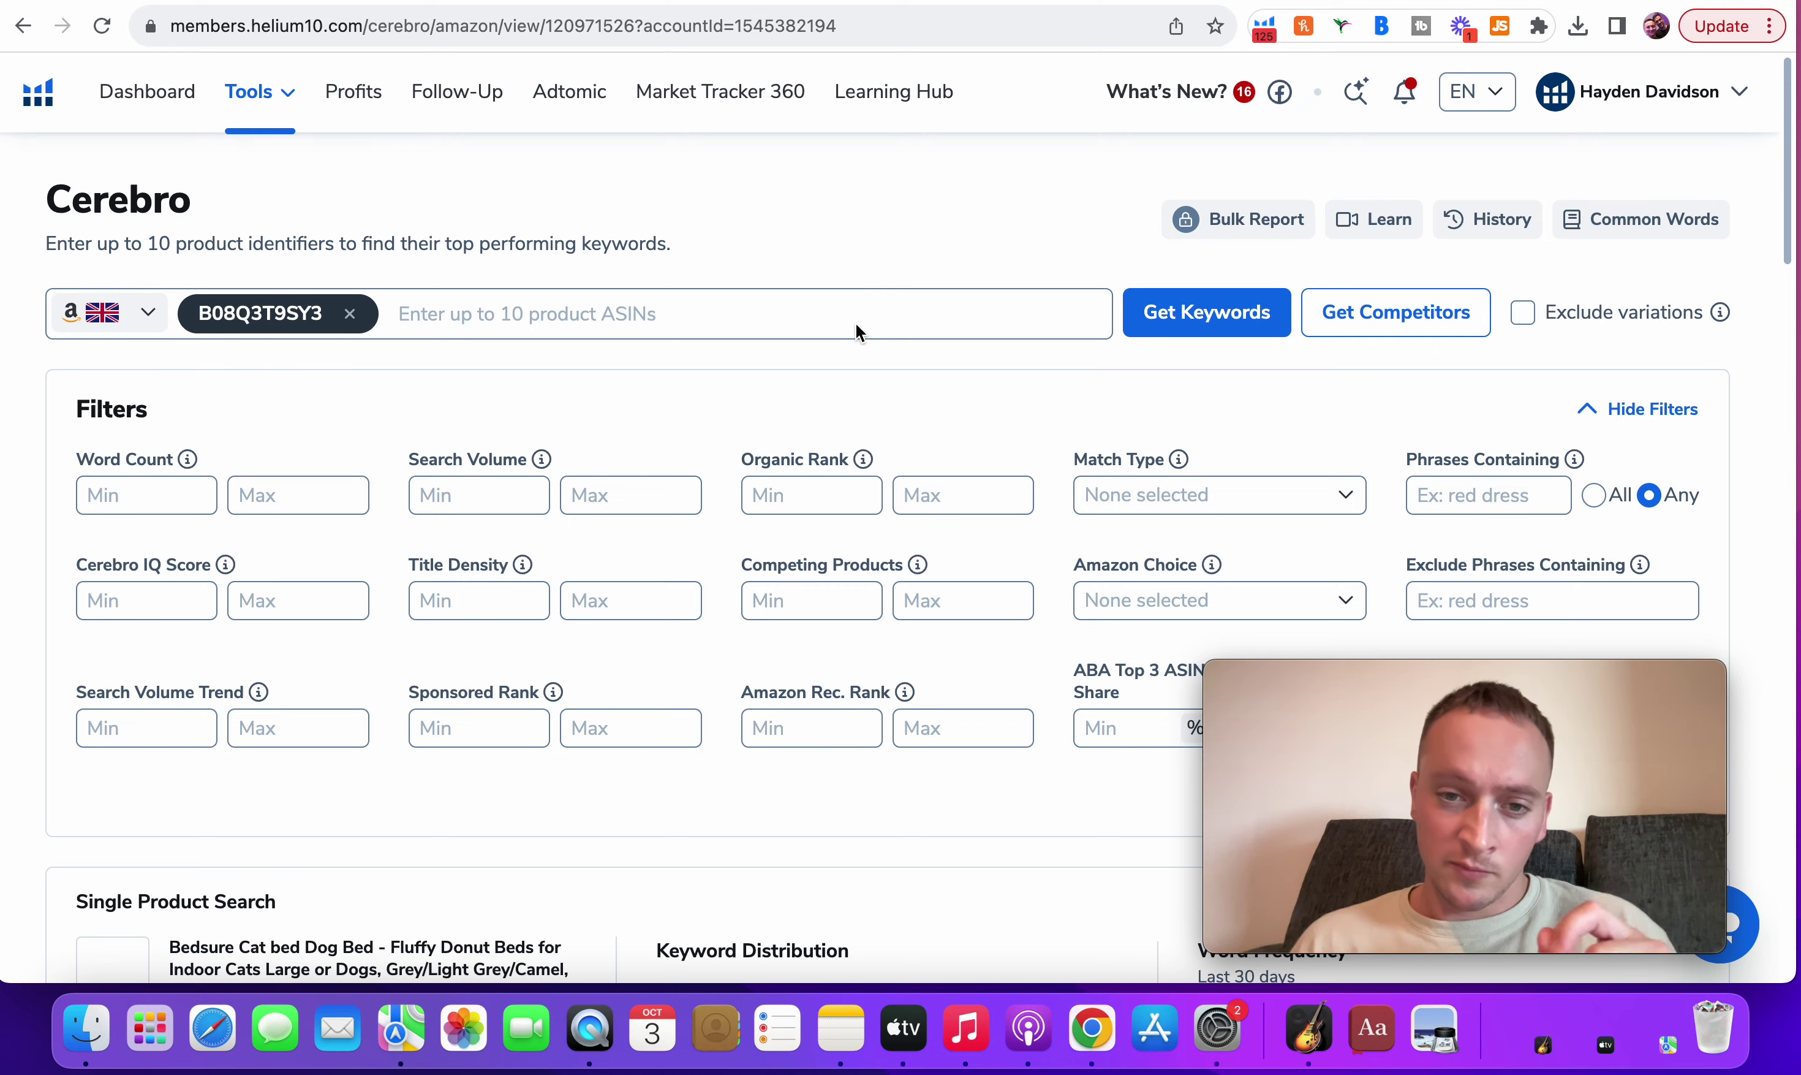
- Filter the Cerebro keywords to a maximum organic rank of 50
left_click(964, 500)
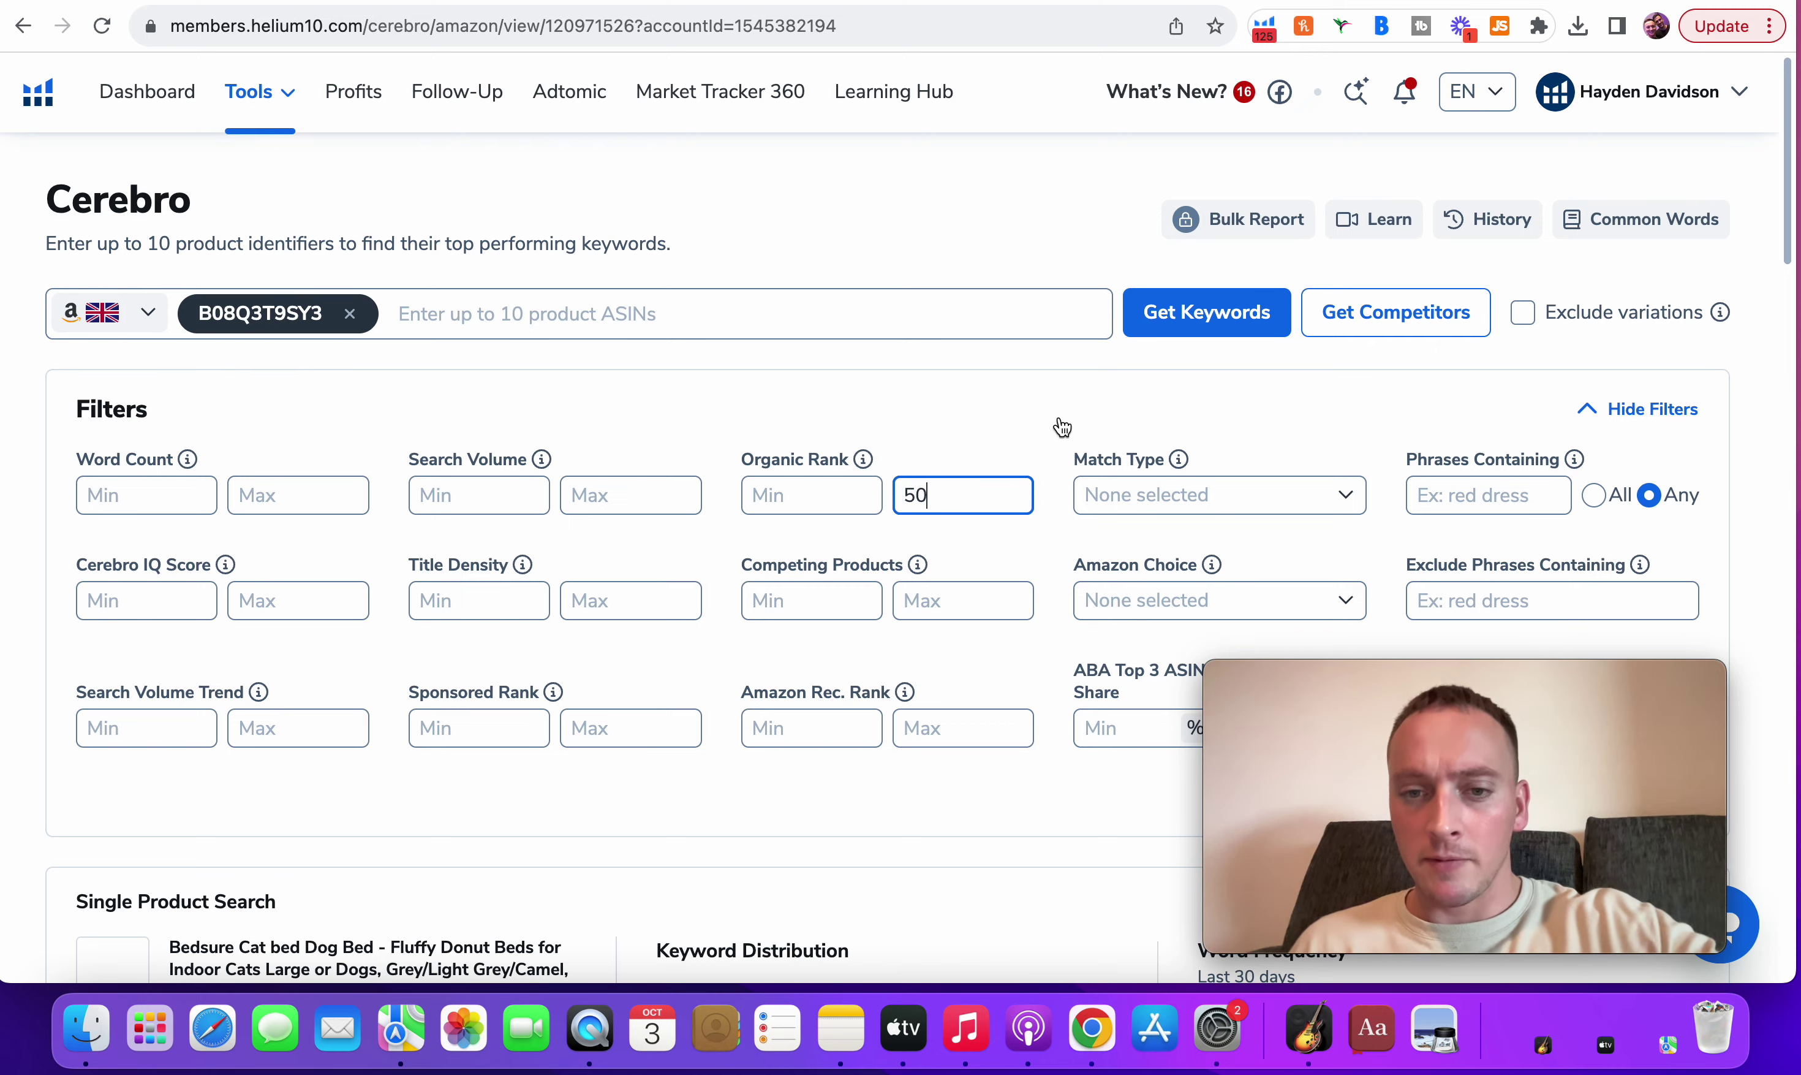
key("Return")
scroll(1060, 417, "up", 3)
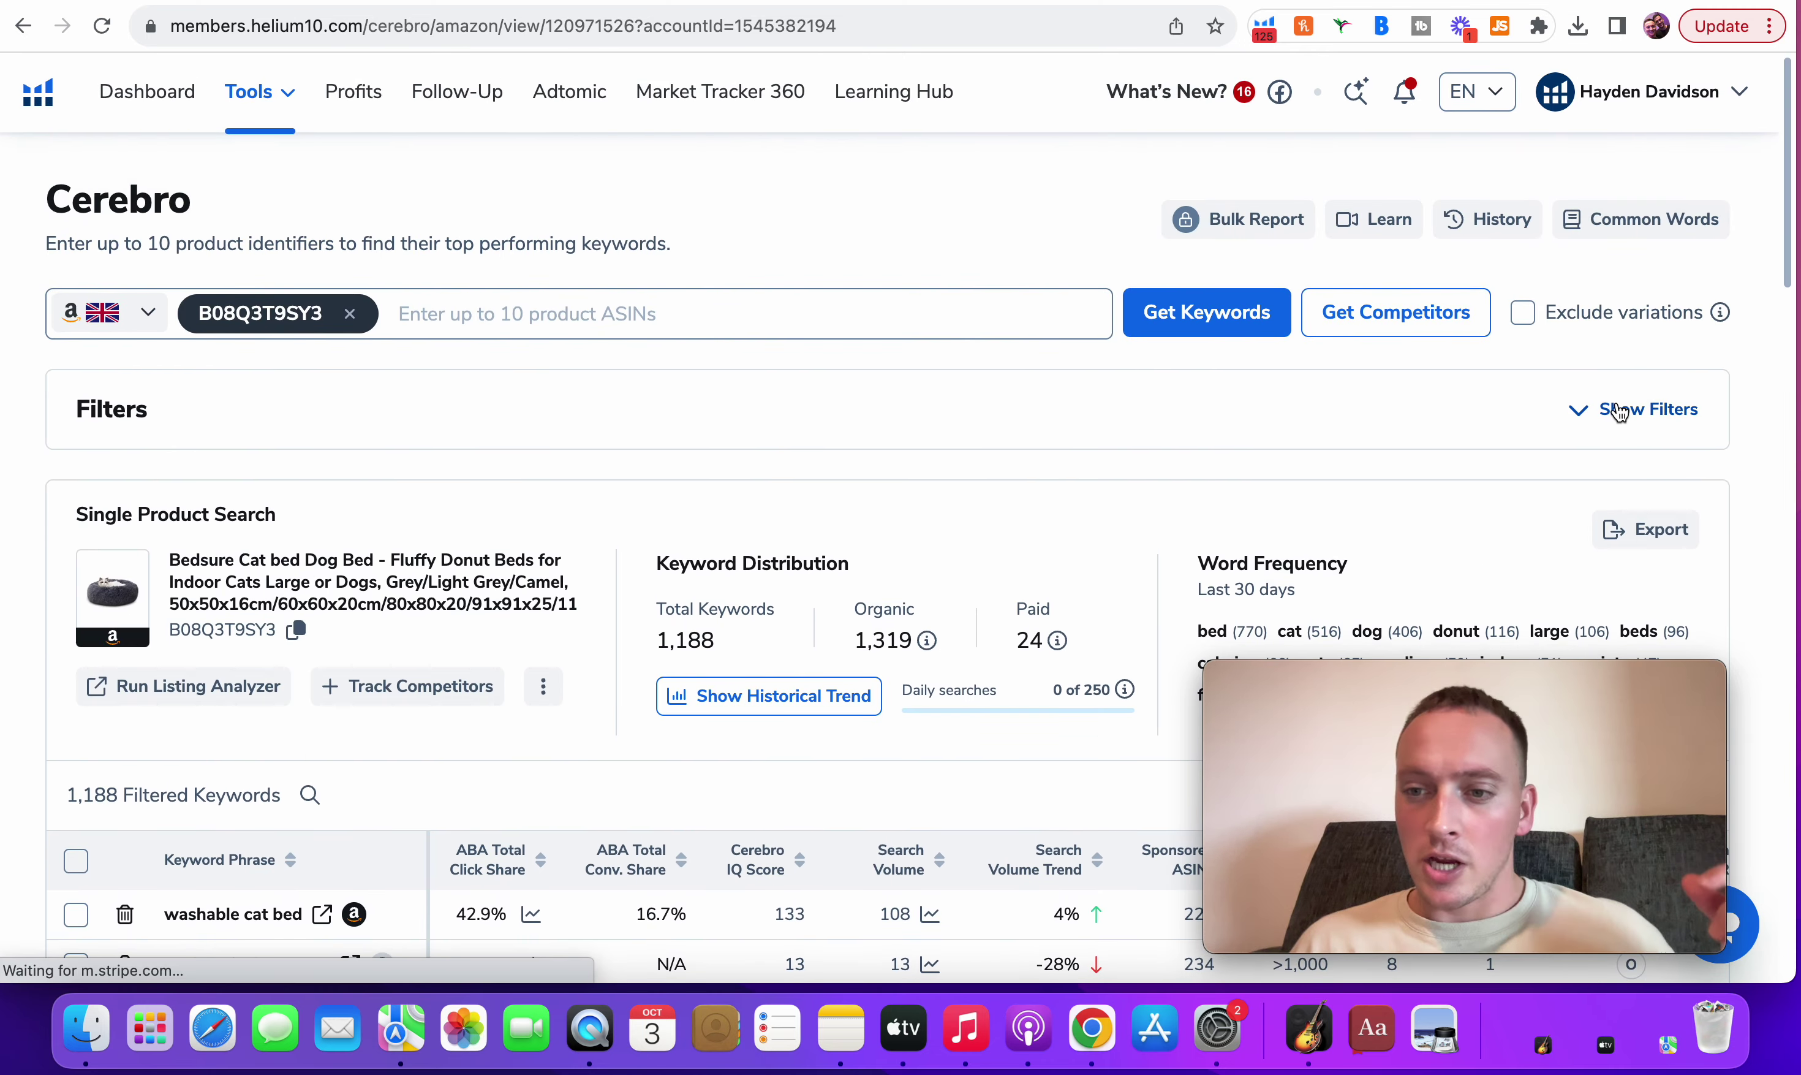
left_click(1619, 411)
scroll(1711, 476, "down", 4)
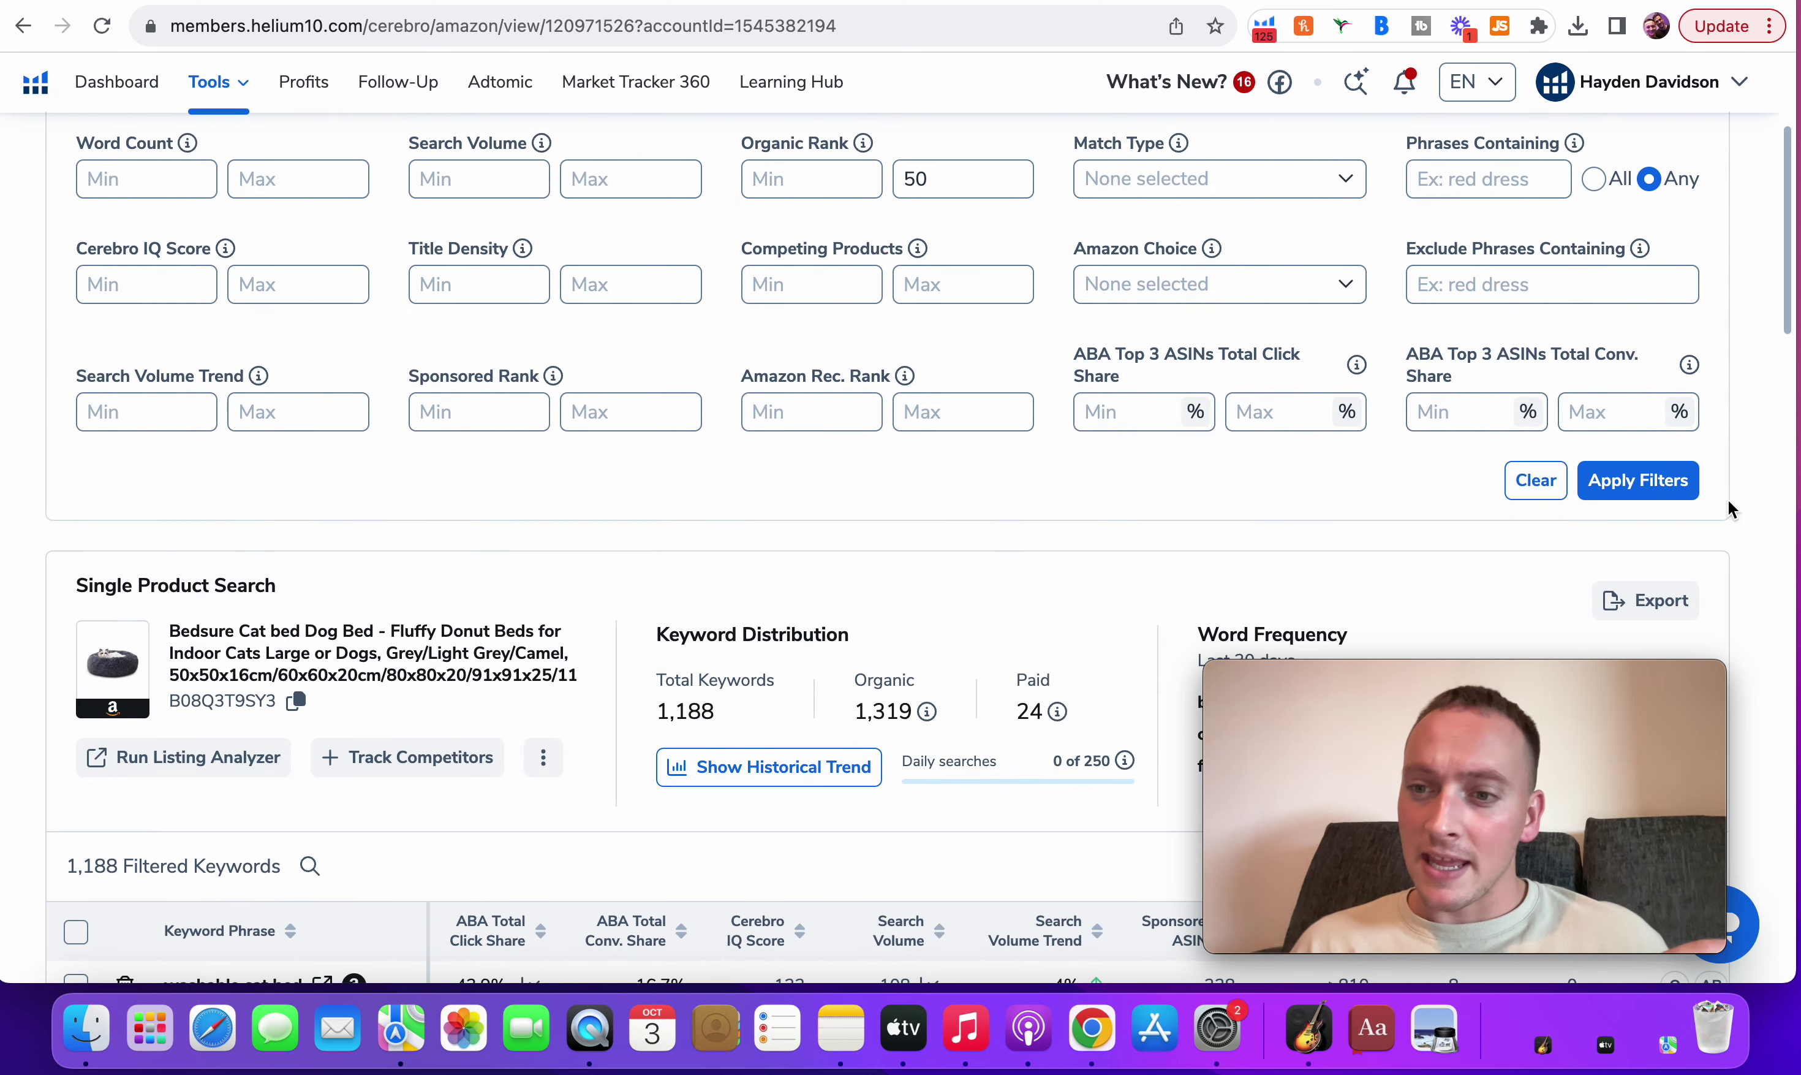
left_click(1663, 487)
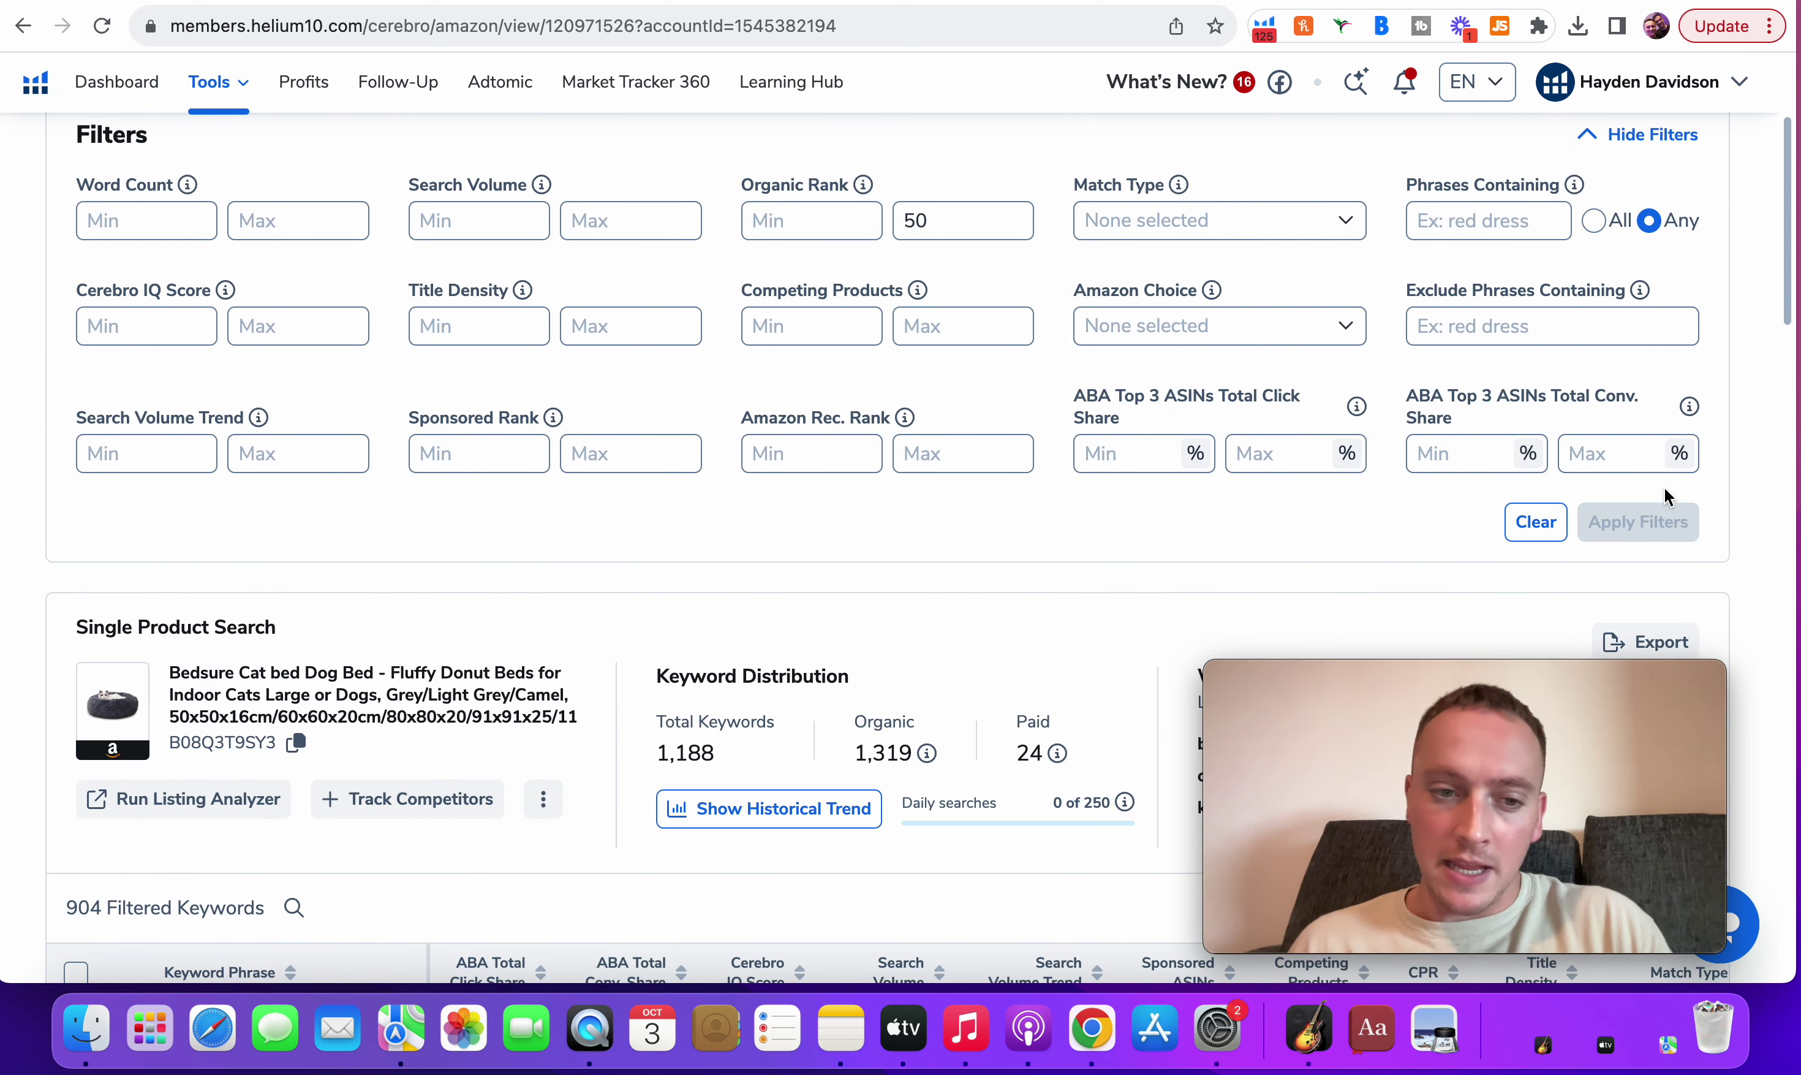
scroll(1664, 488, "down", 5)
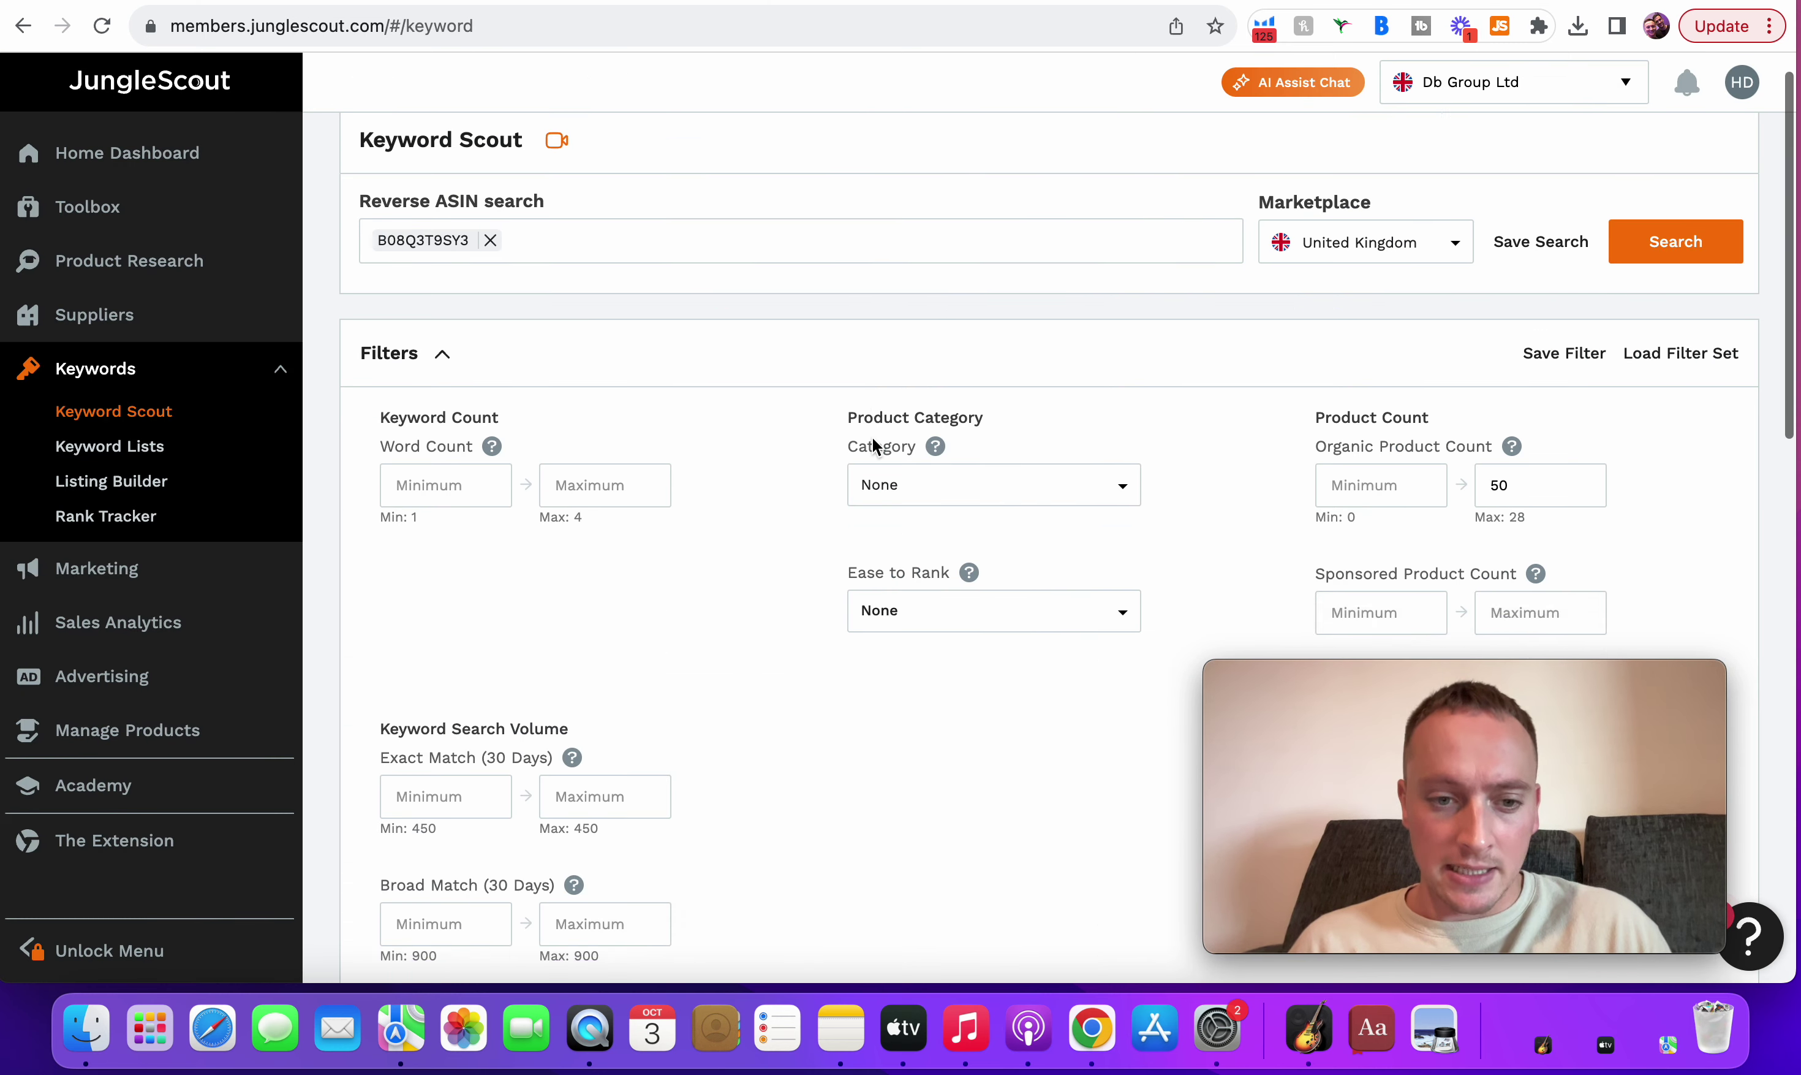
- In Jungle Scout's Keyword Scout, examine what the Organic Product Count filter means and review the filtered keyword results
scroll(873, 439, "down", 5)
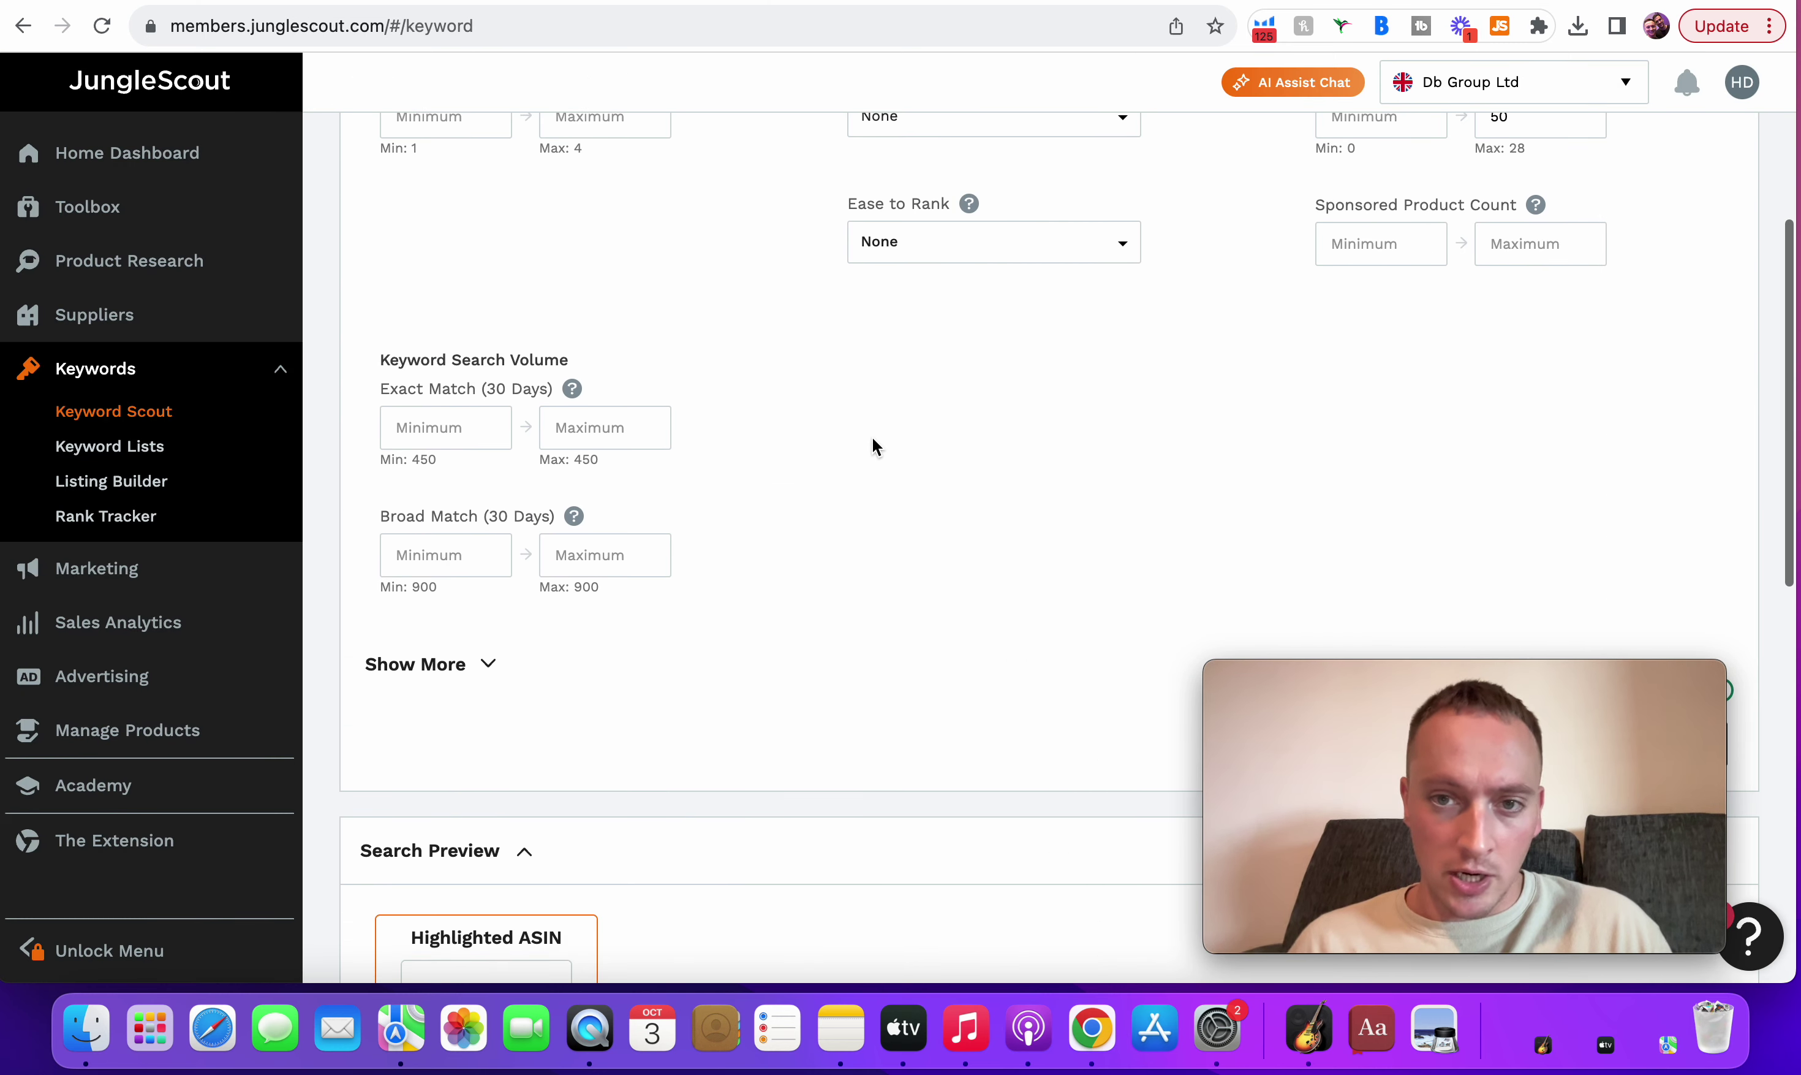
scroll(873, 446, "up", 2)
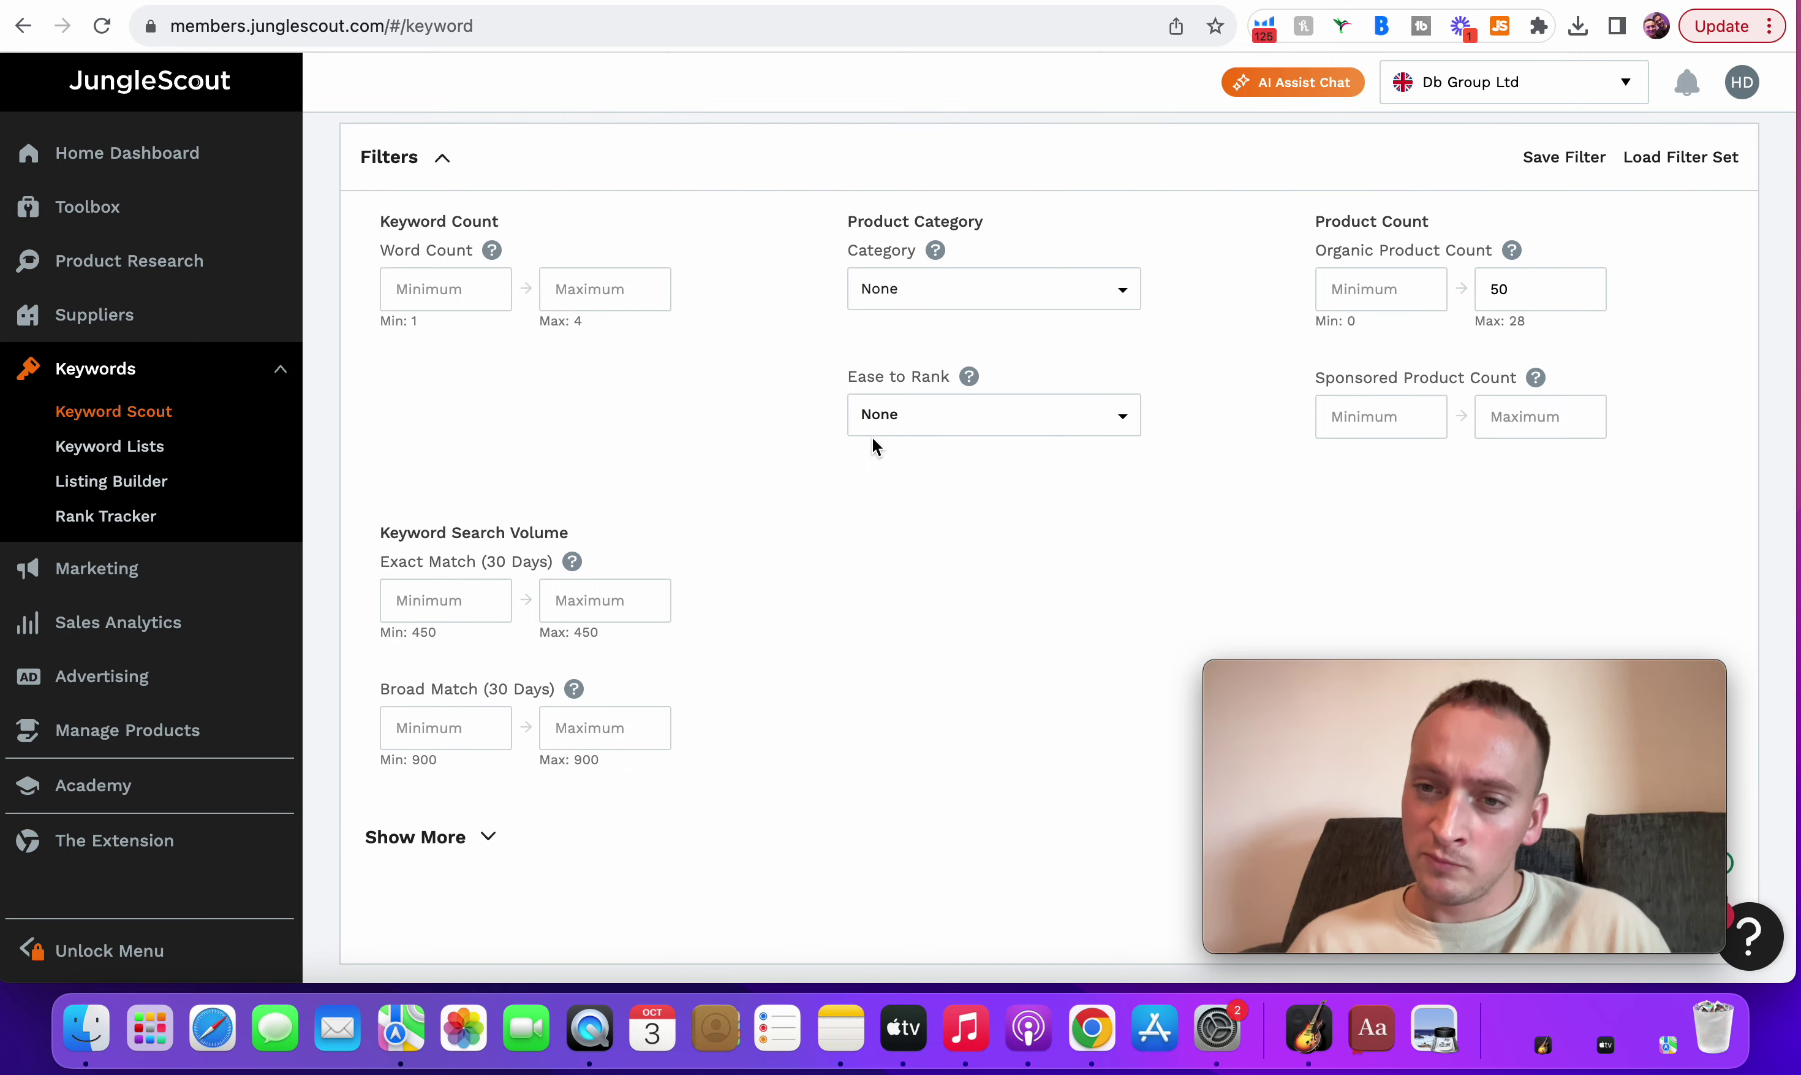
mouse_move(1513, 252)
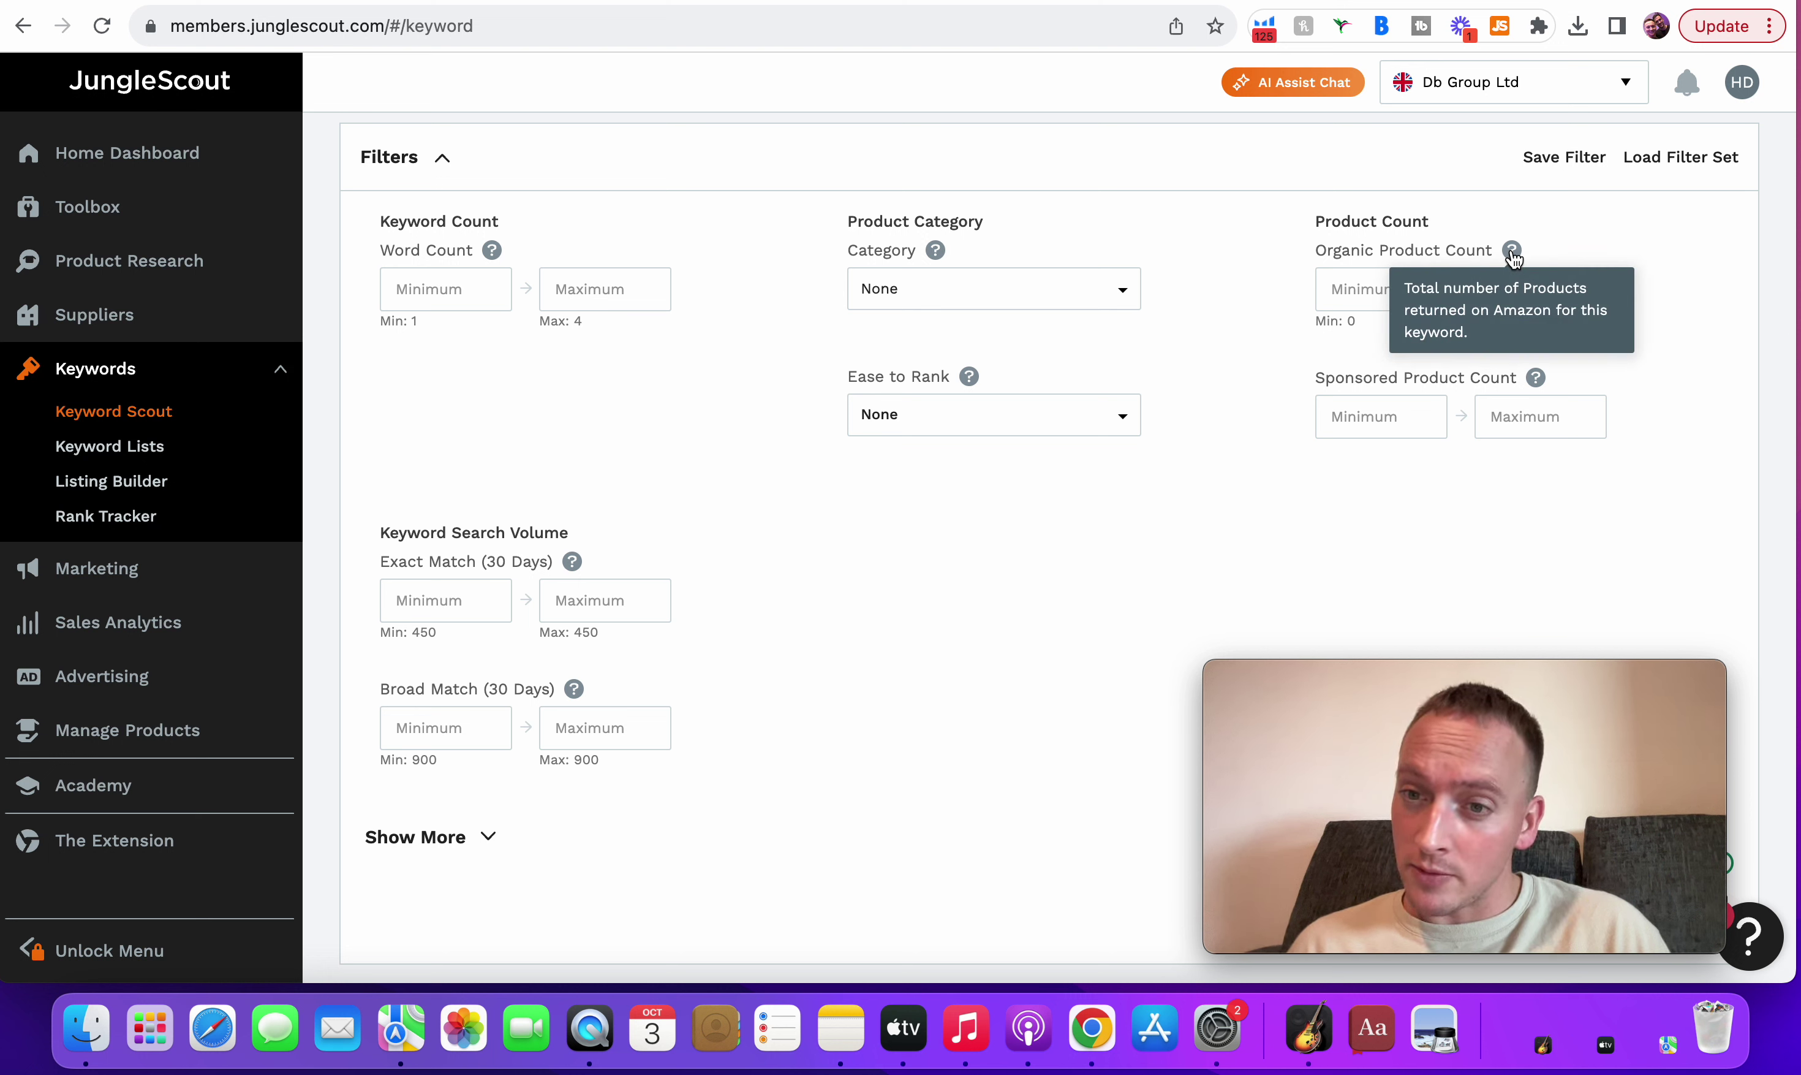
left_click(1545, 296)
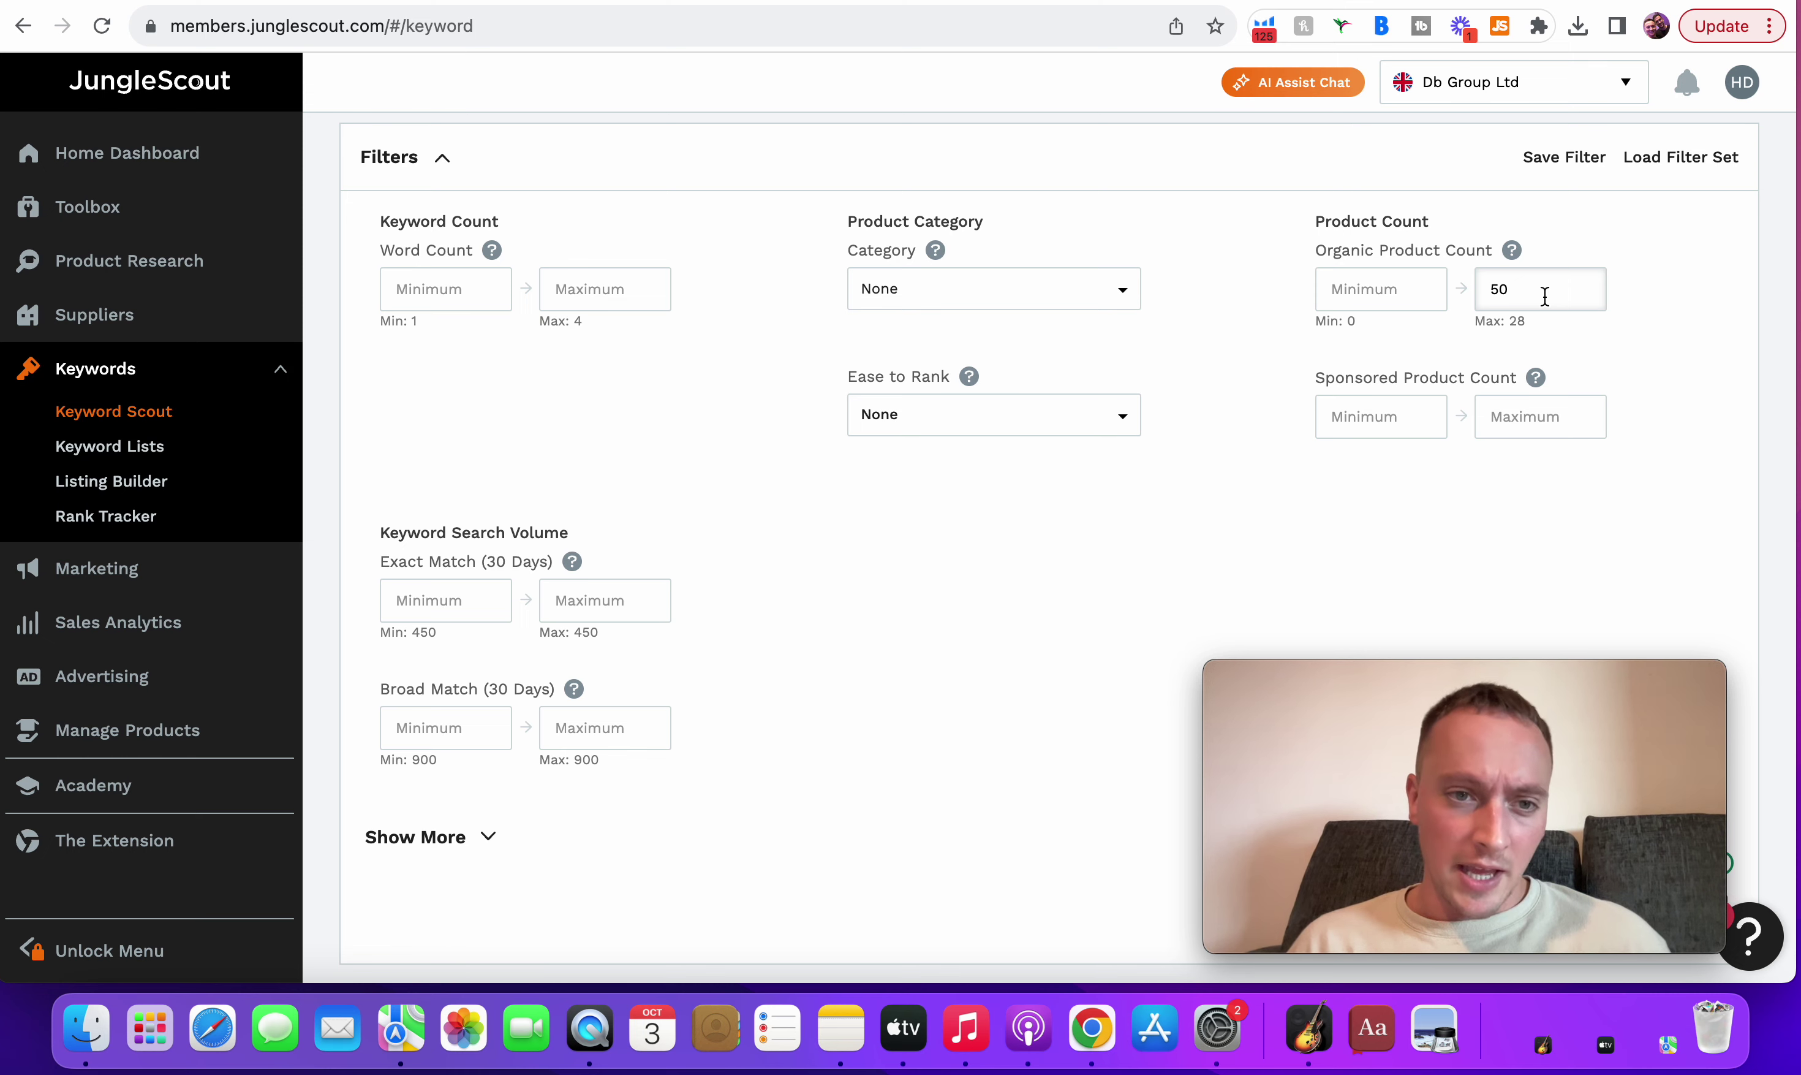
scroll(1171, 329, "down", 10)
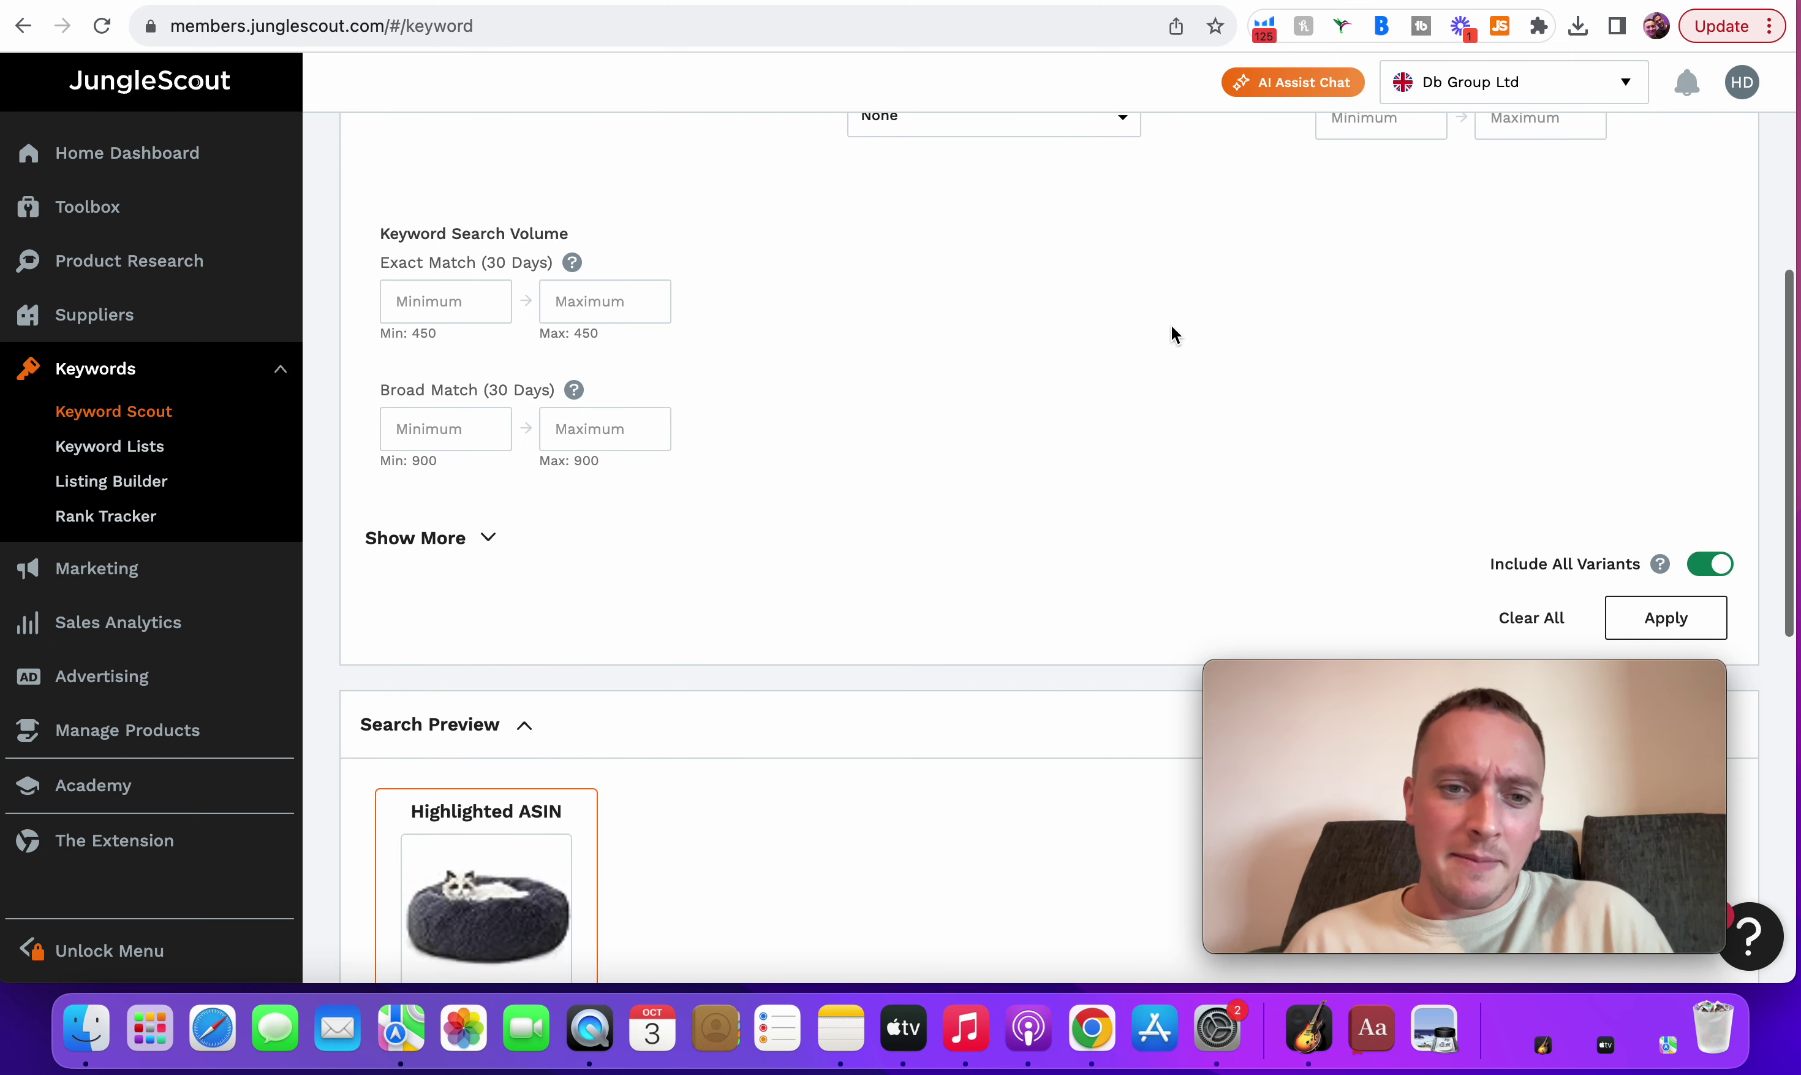
scroll(1171, 333, "down", 3)
scroll(1171, 332, "up", 15)
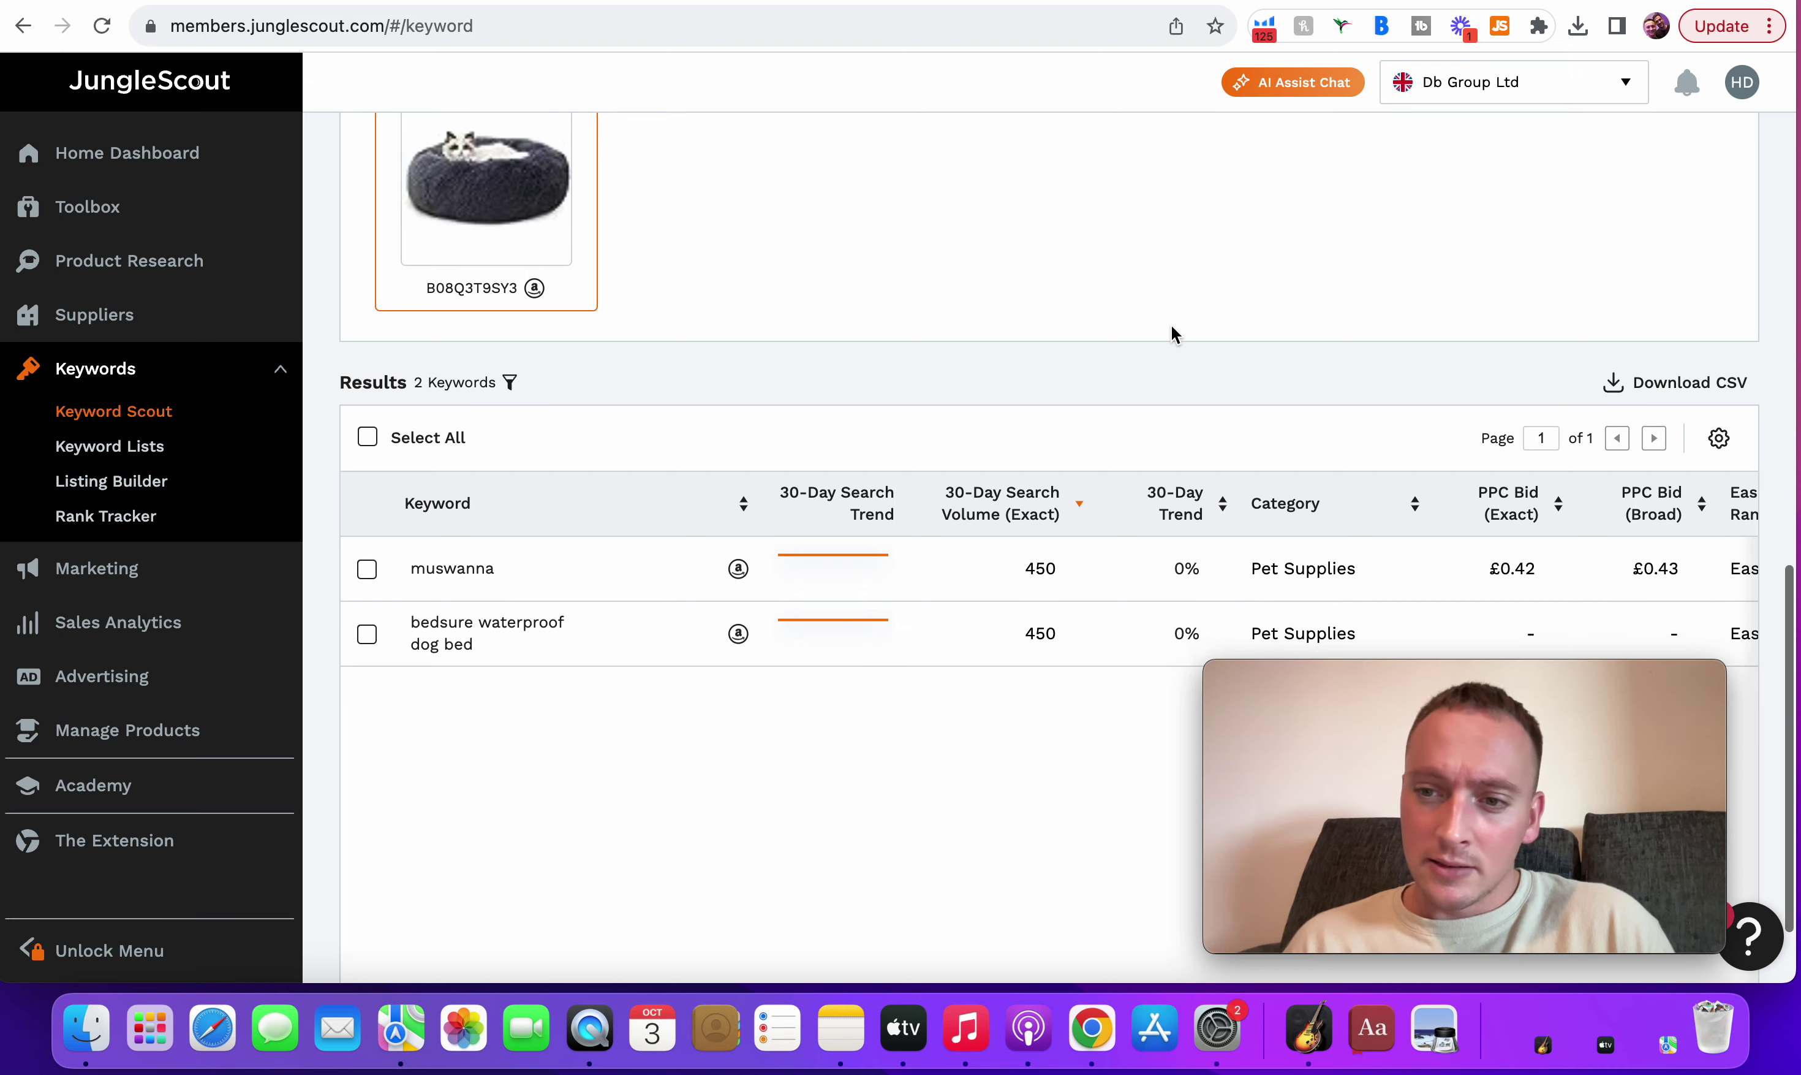
scroll(1171, 329, "down", 1)
scroll(1121, 334, "down", 4)
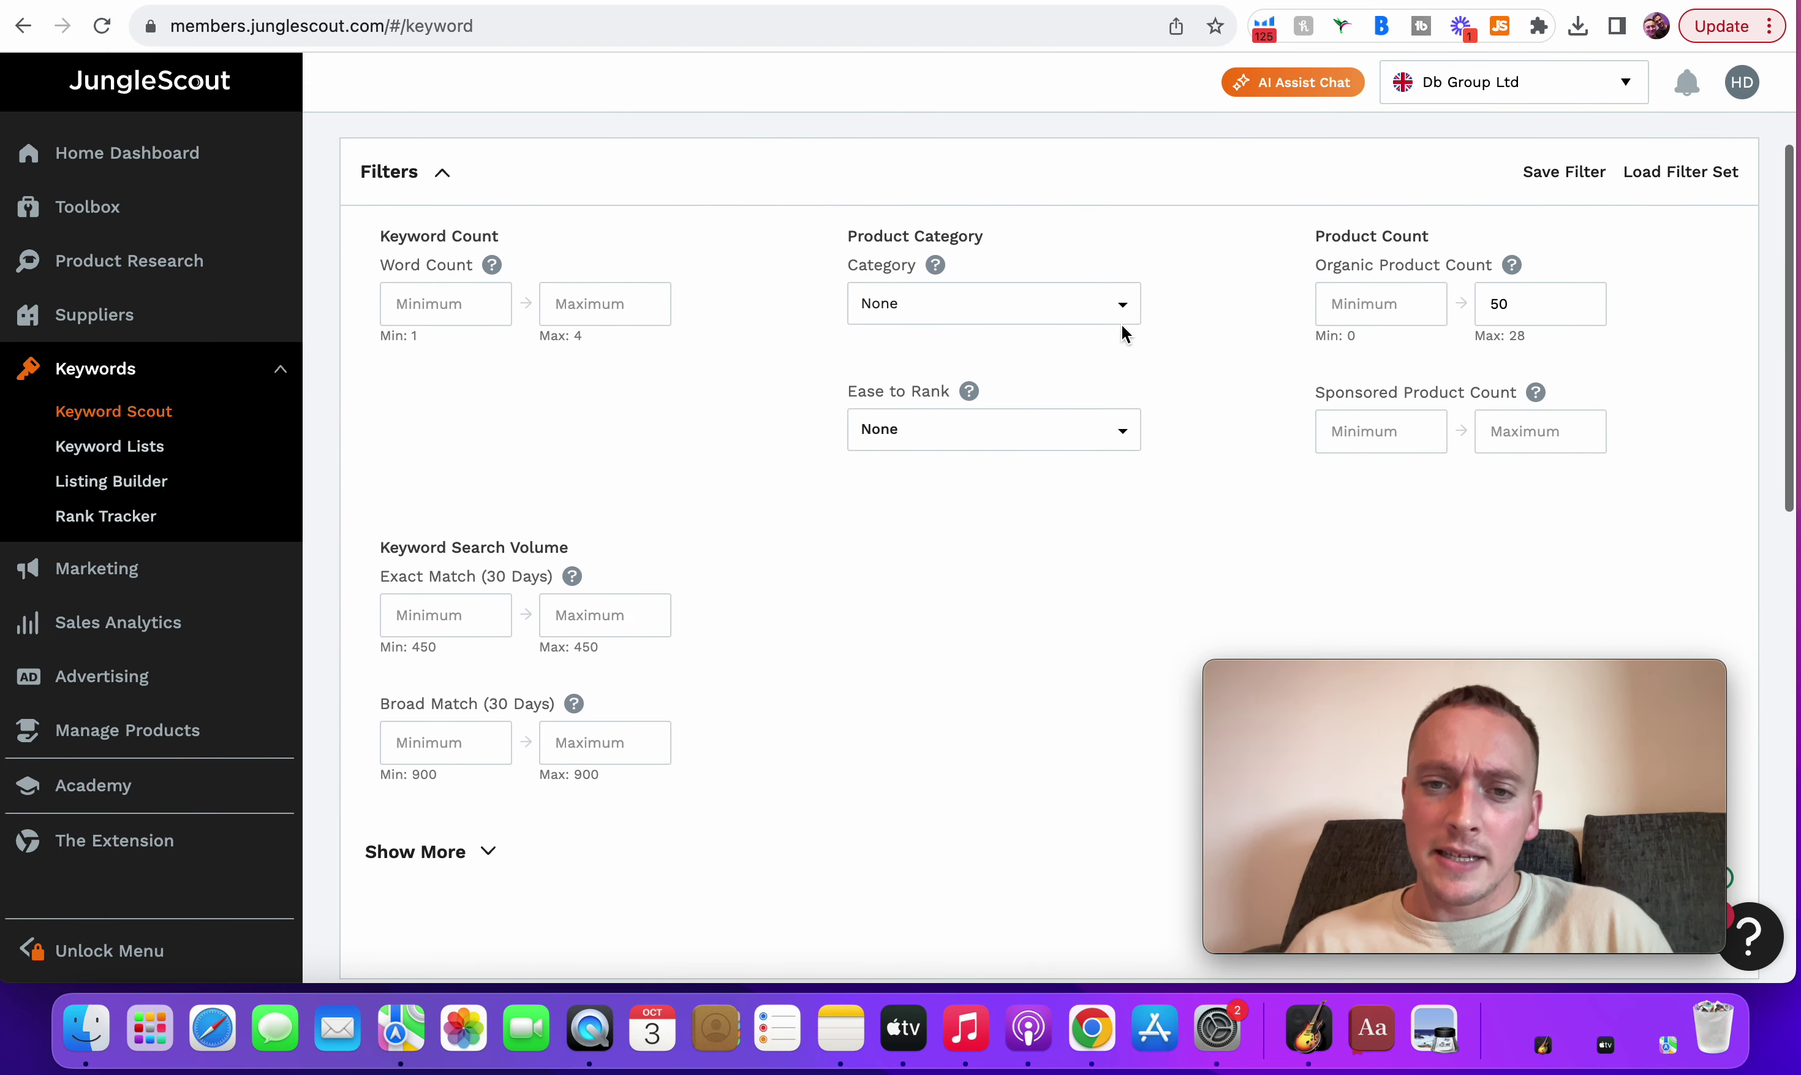
- Clear the maximum organic product count, re-enter 50, reapply the Keyword Scout filters and review the results
left_click(1540, 308)
key("BackSpace")
key("BackSpace")
left_click(1060, 435)
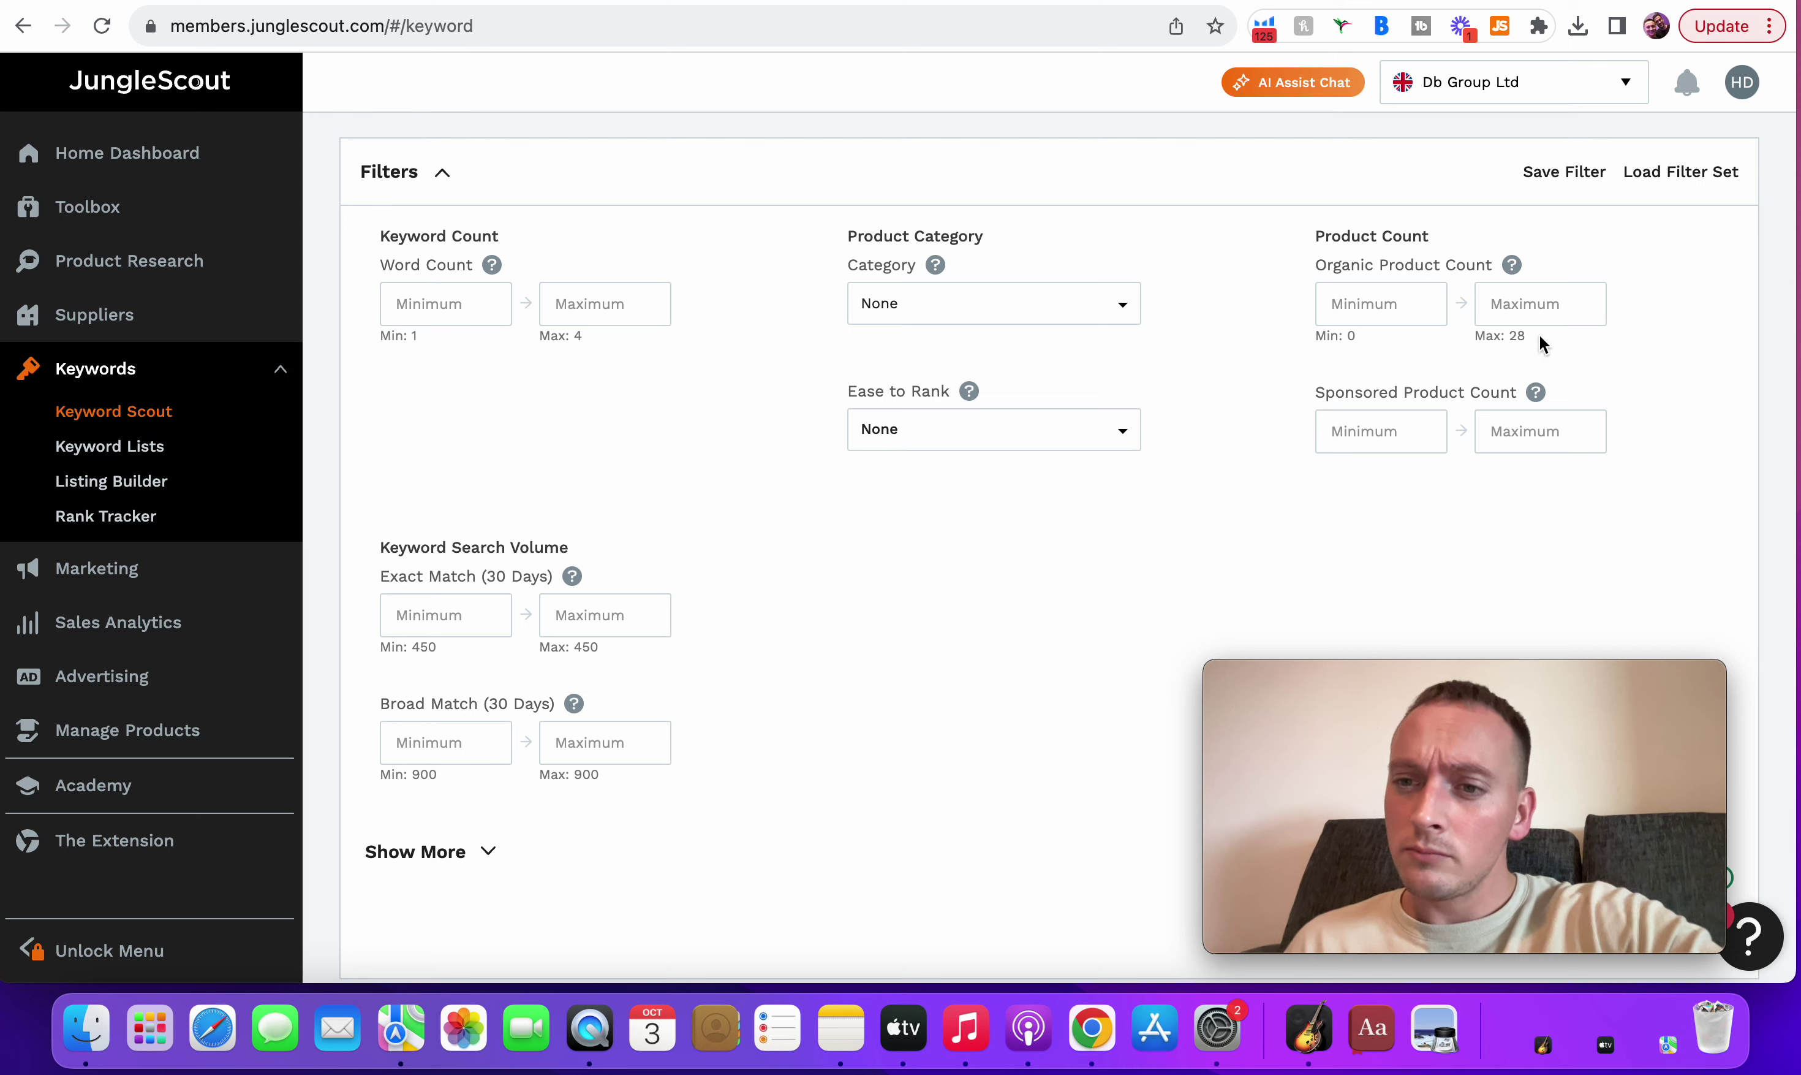
left_click(1544, 304)
type("50")
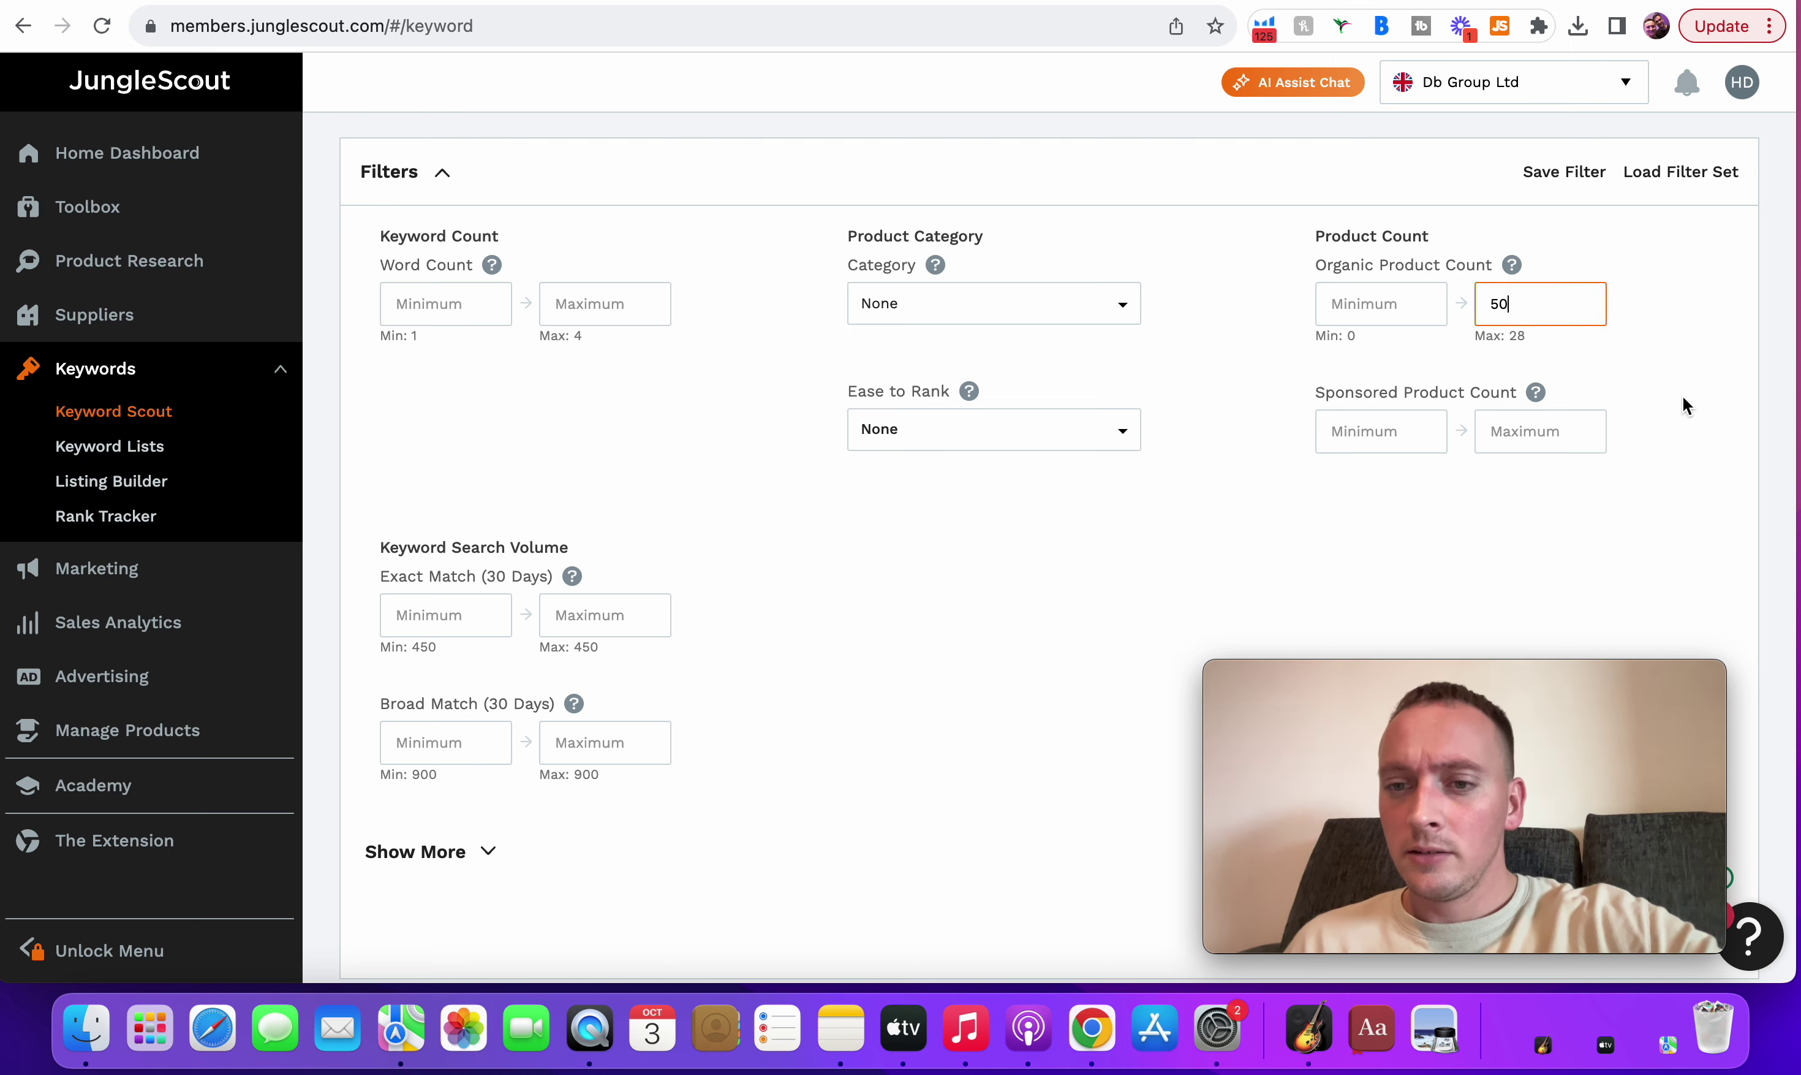
scroll(1681, 414, "down", 10)
left_click(1666, 132)
scroll(1668, 139, "down", 4)
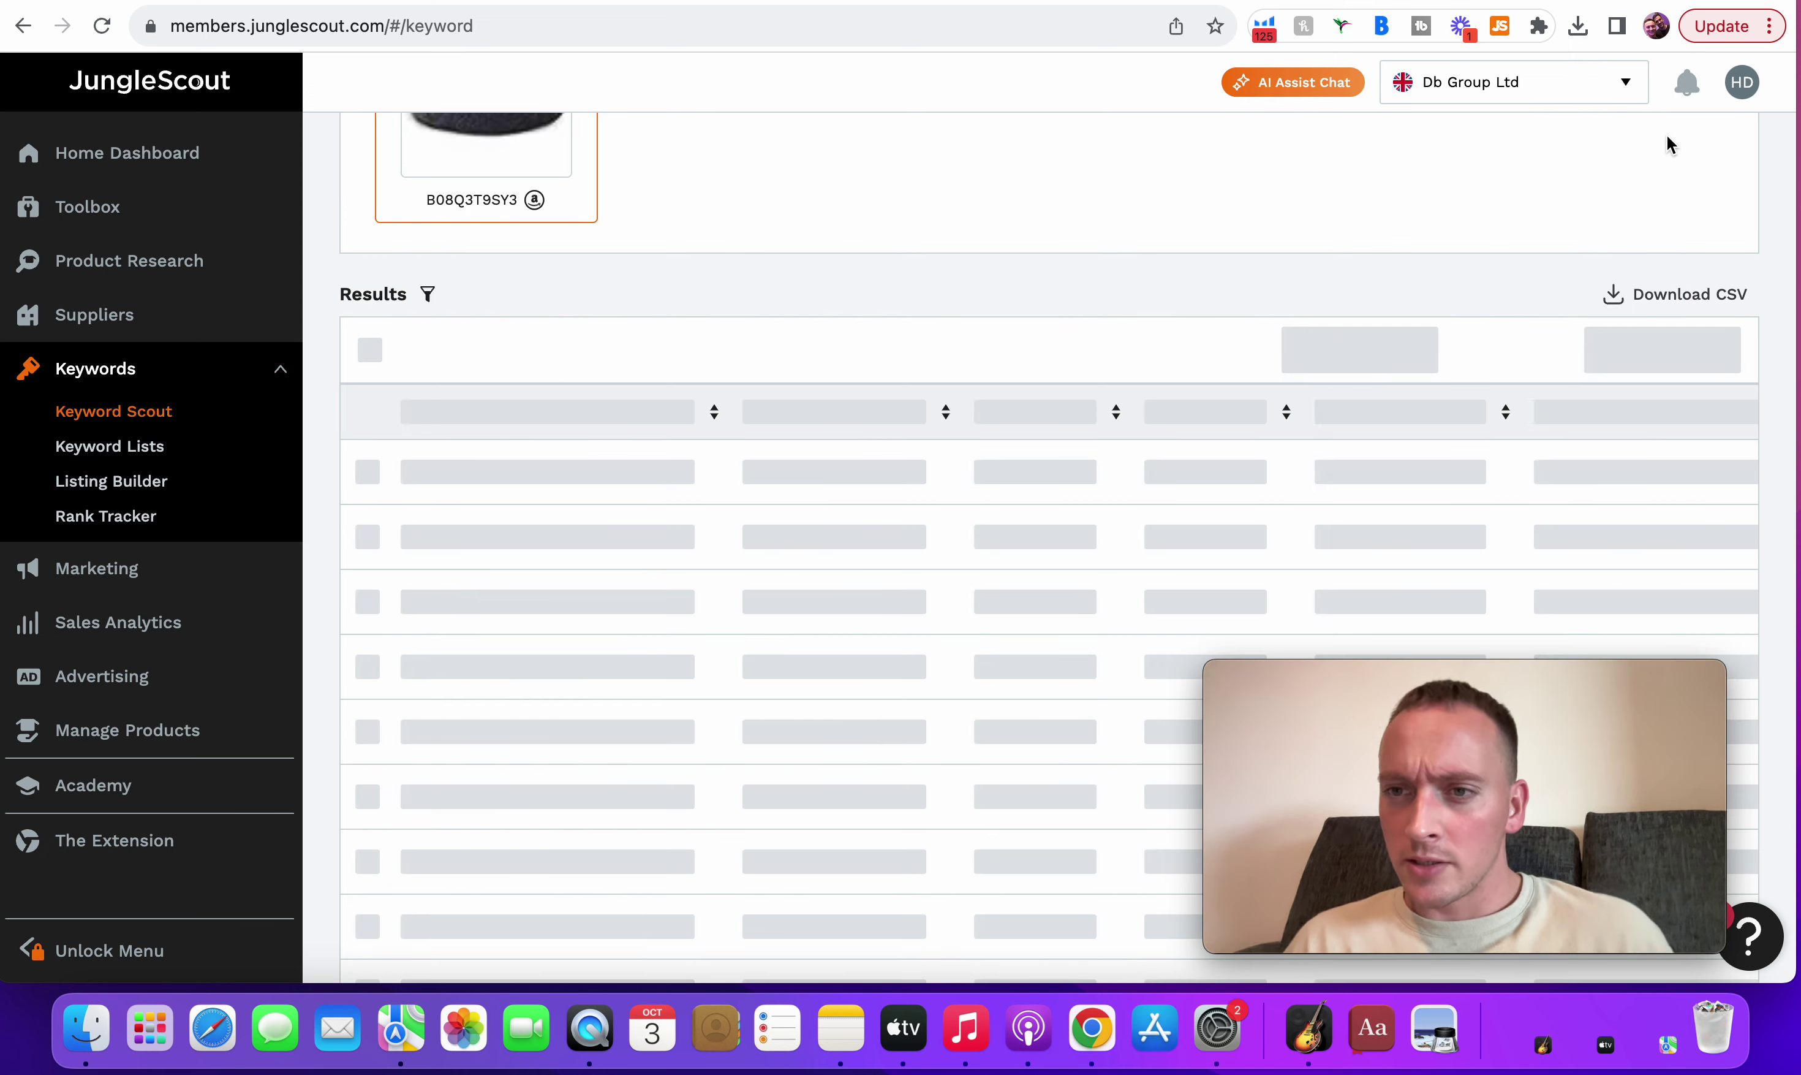
scroll(1524, 374, "down", 3)
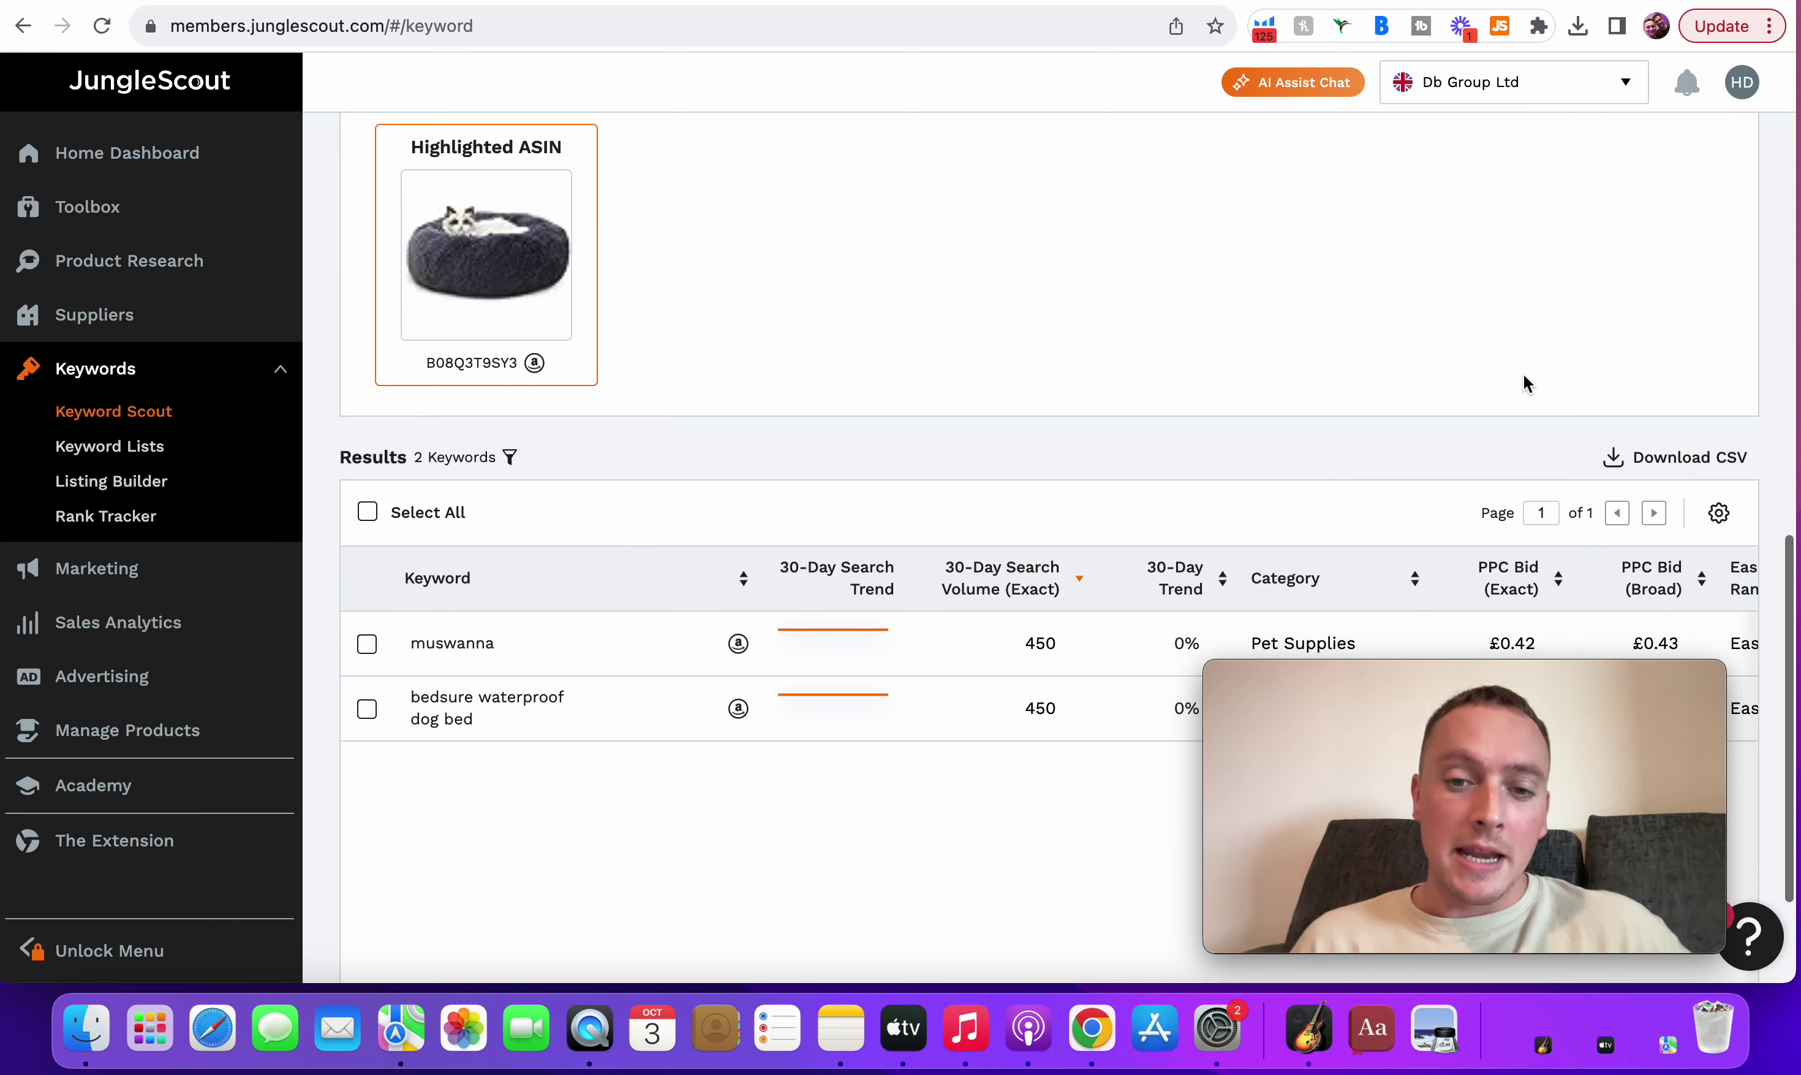
scroll(1190, 612, "down", 3)
mouse_move(1195, 413)
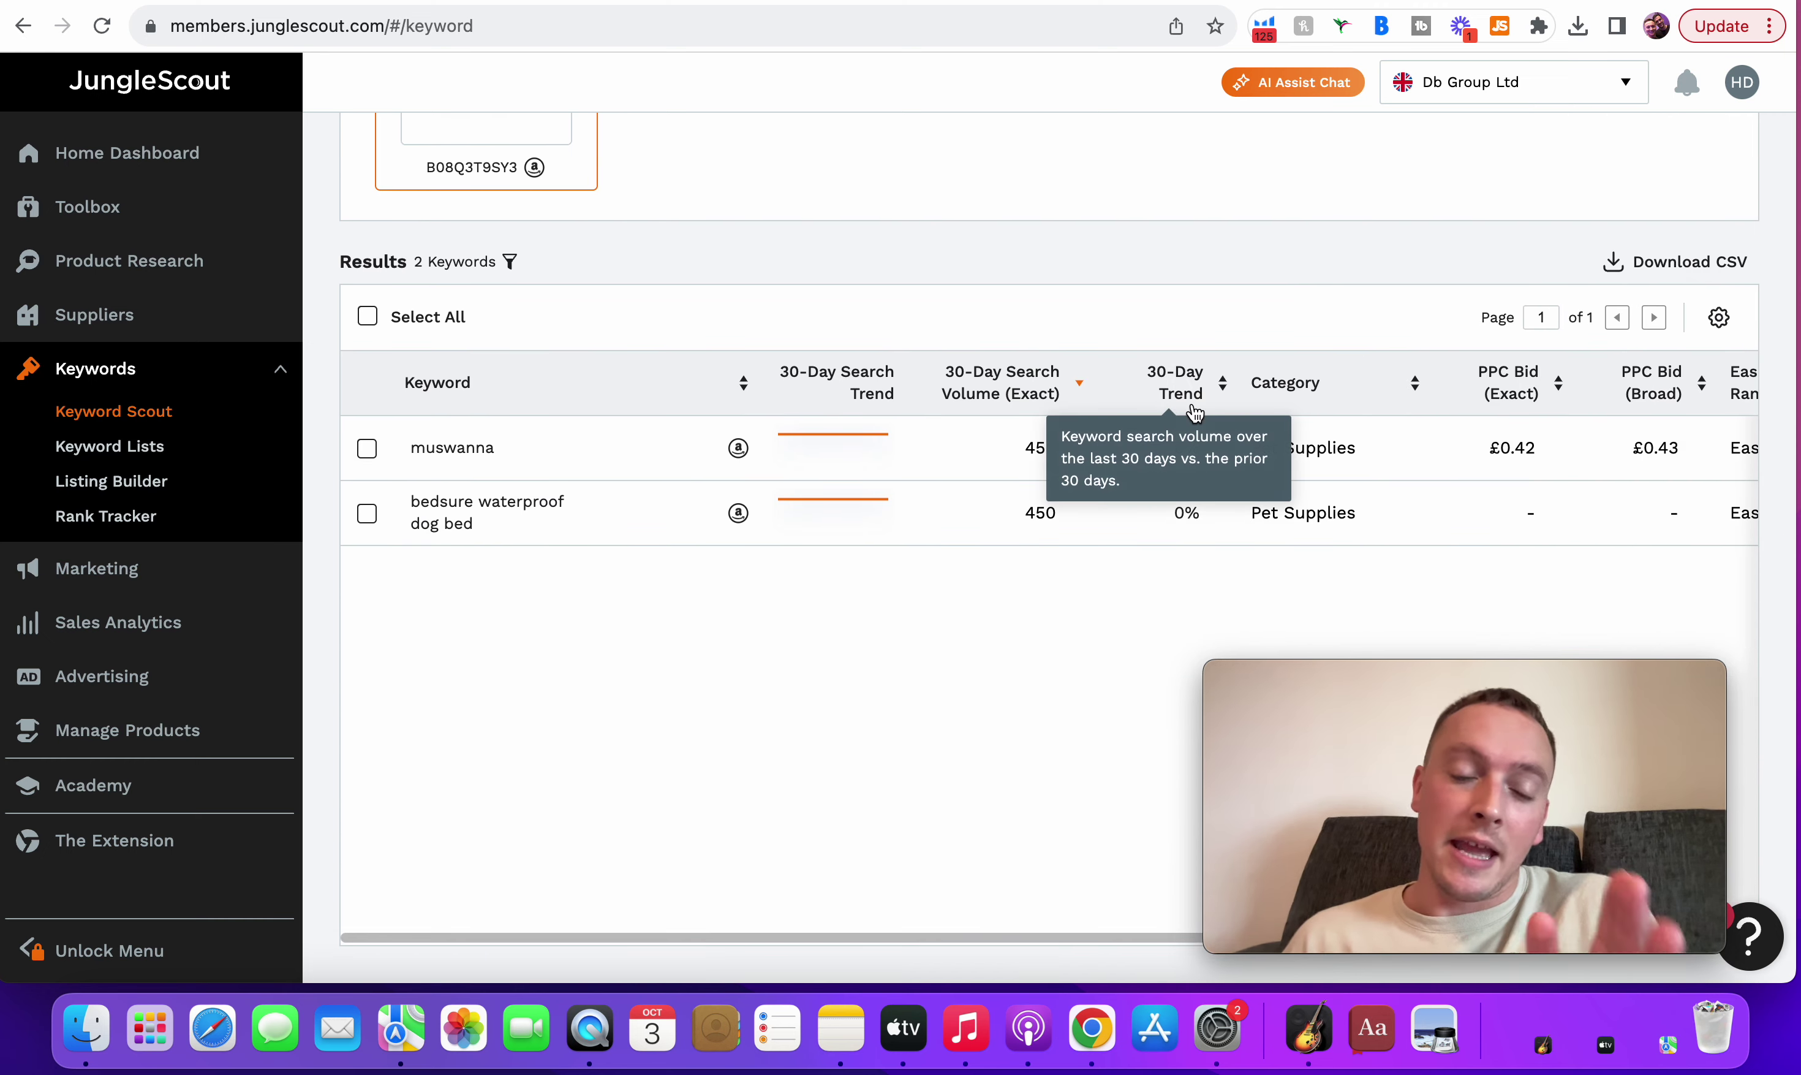
- Switch back to Helium 10's Cerebro, check the Cerebro IQ Score definition and sort the filtered keywords by that score in descending order
key("ctrl+Tab")
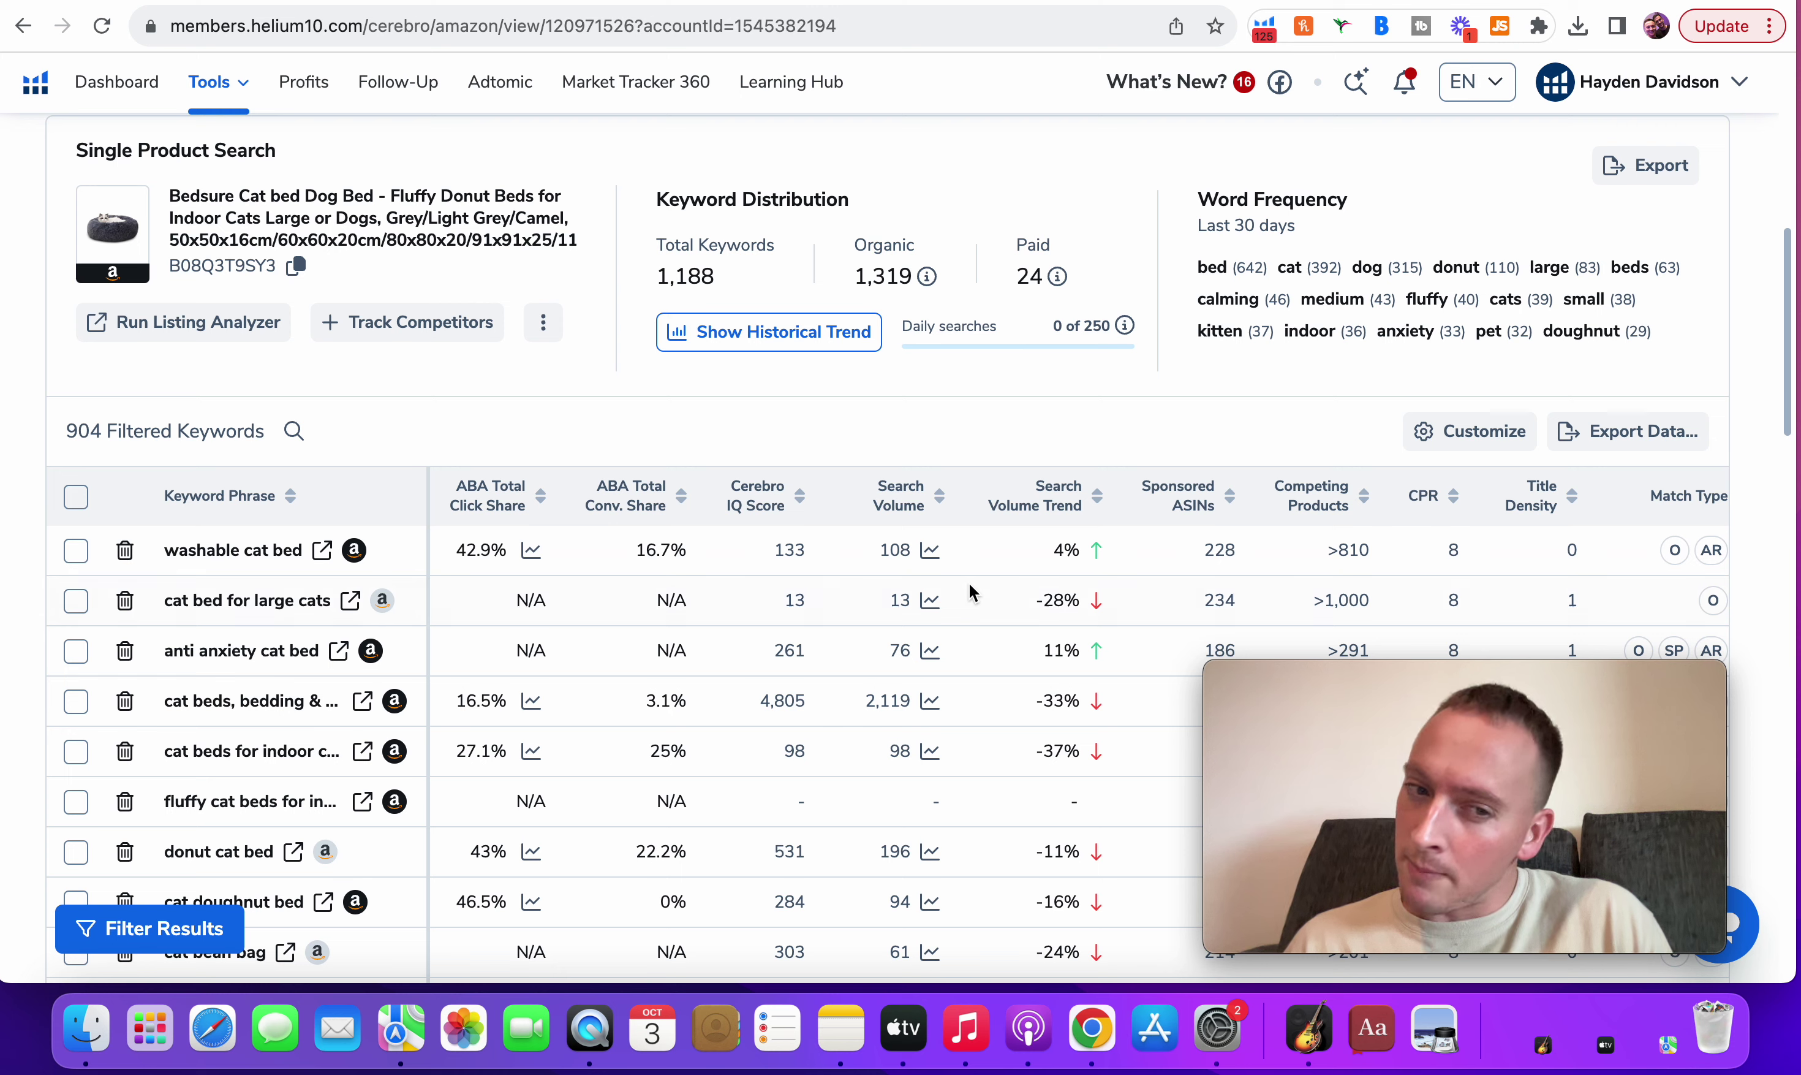
scroll(969, 592, "down", 1)
scroll(1150, 545, "right", 5)
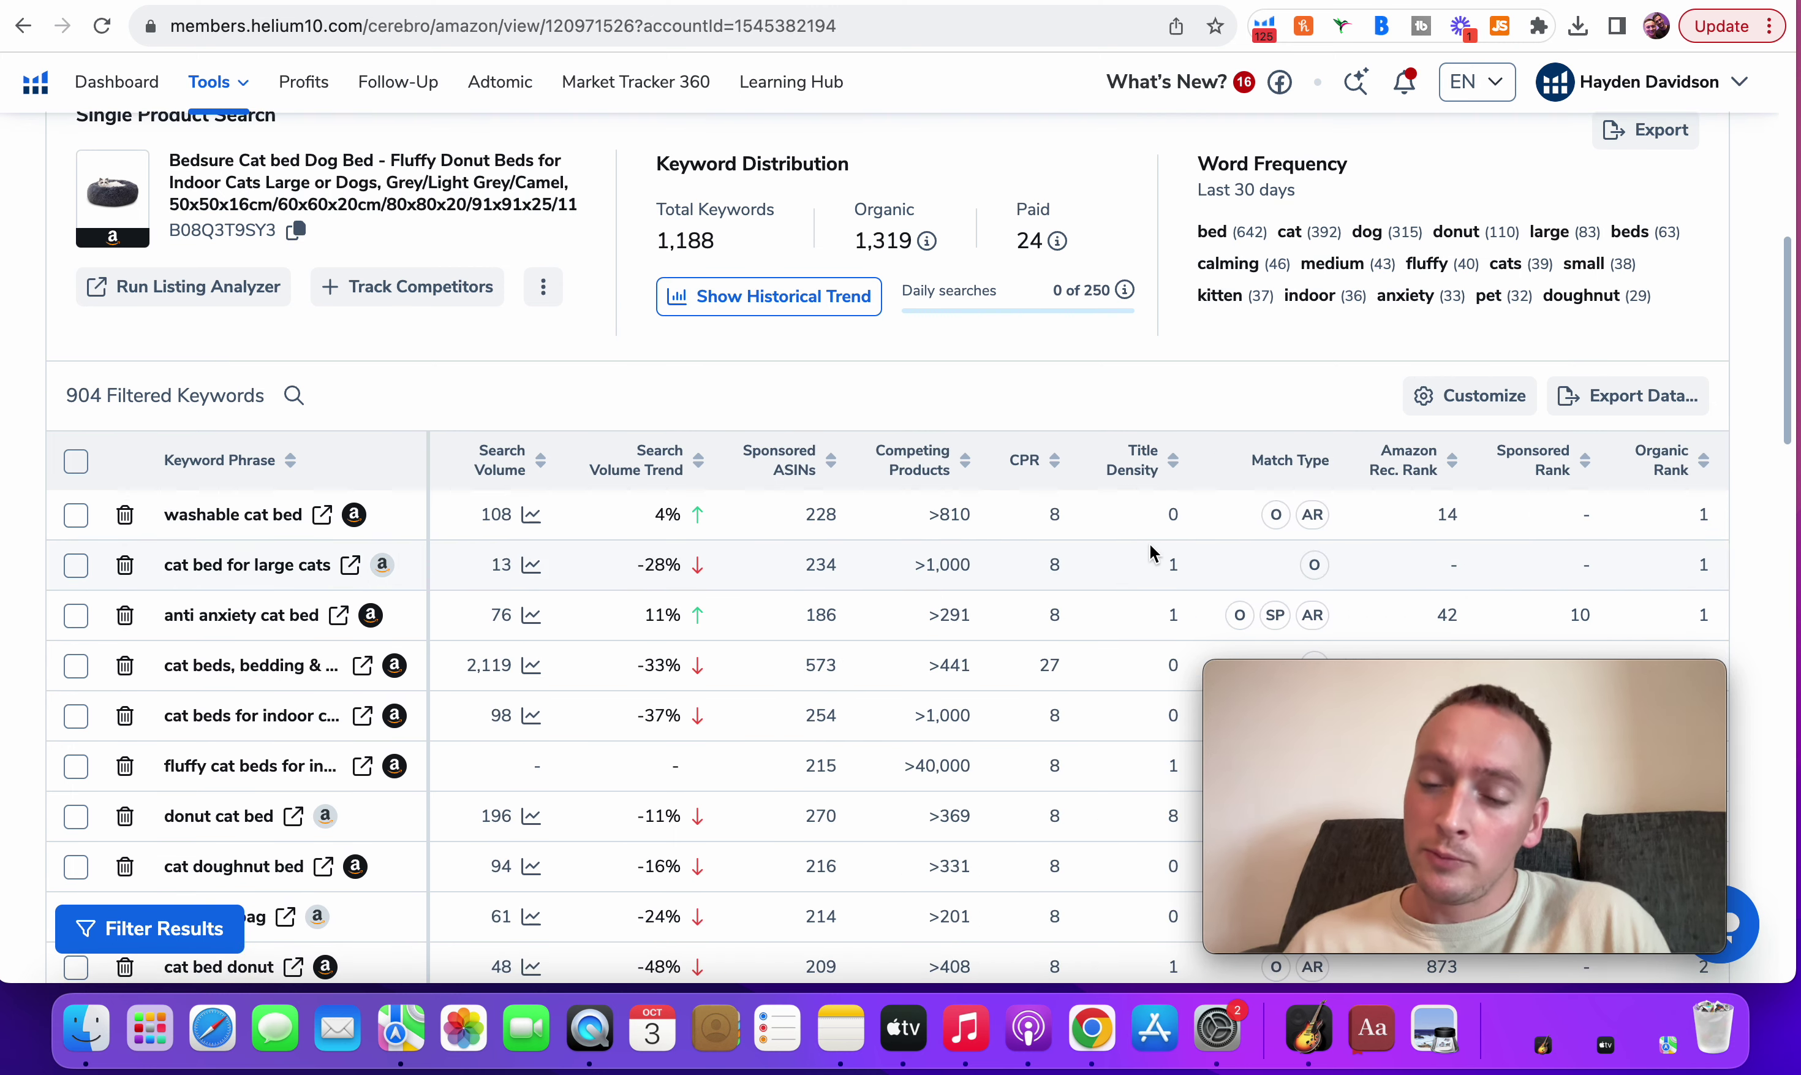
scroll(1150, 545, "left", 5)
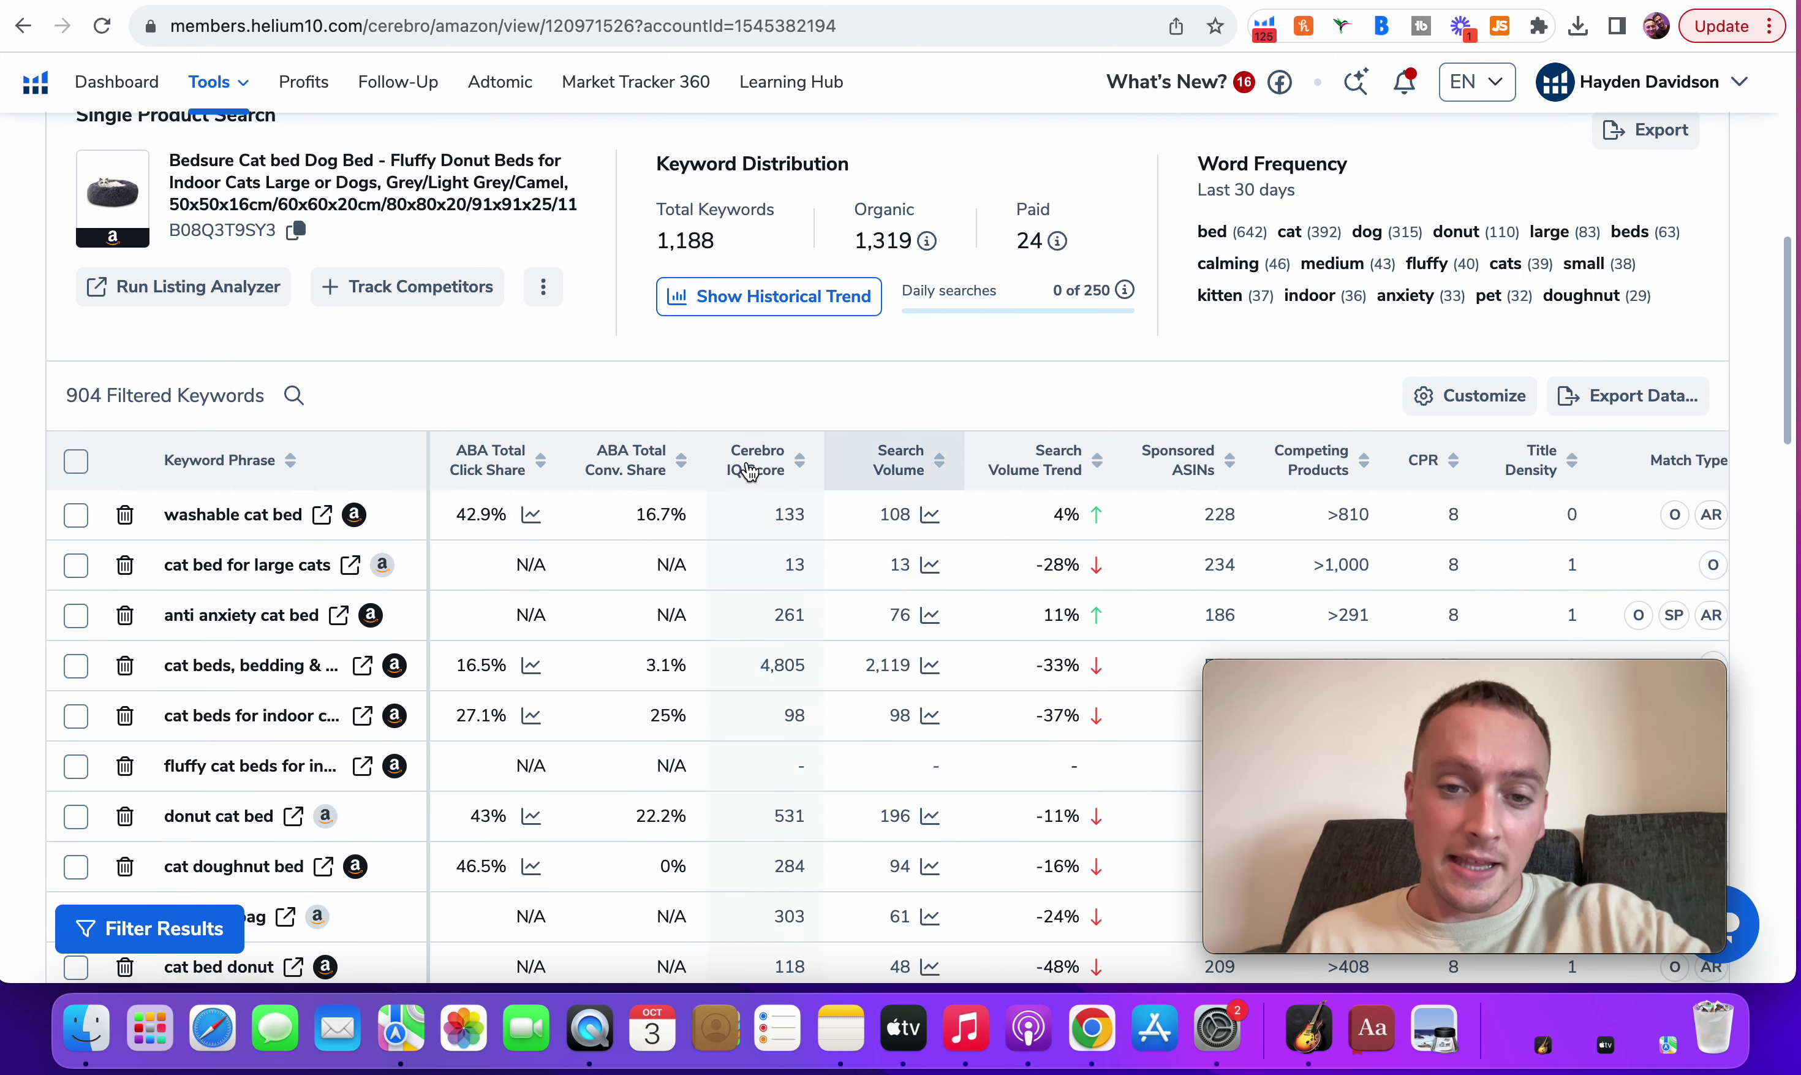
mouse_move(791, 464)
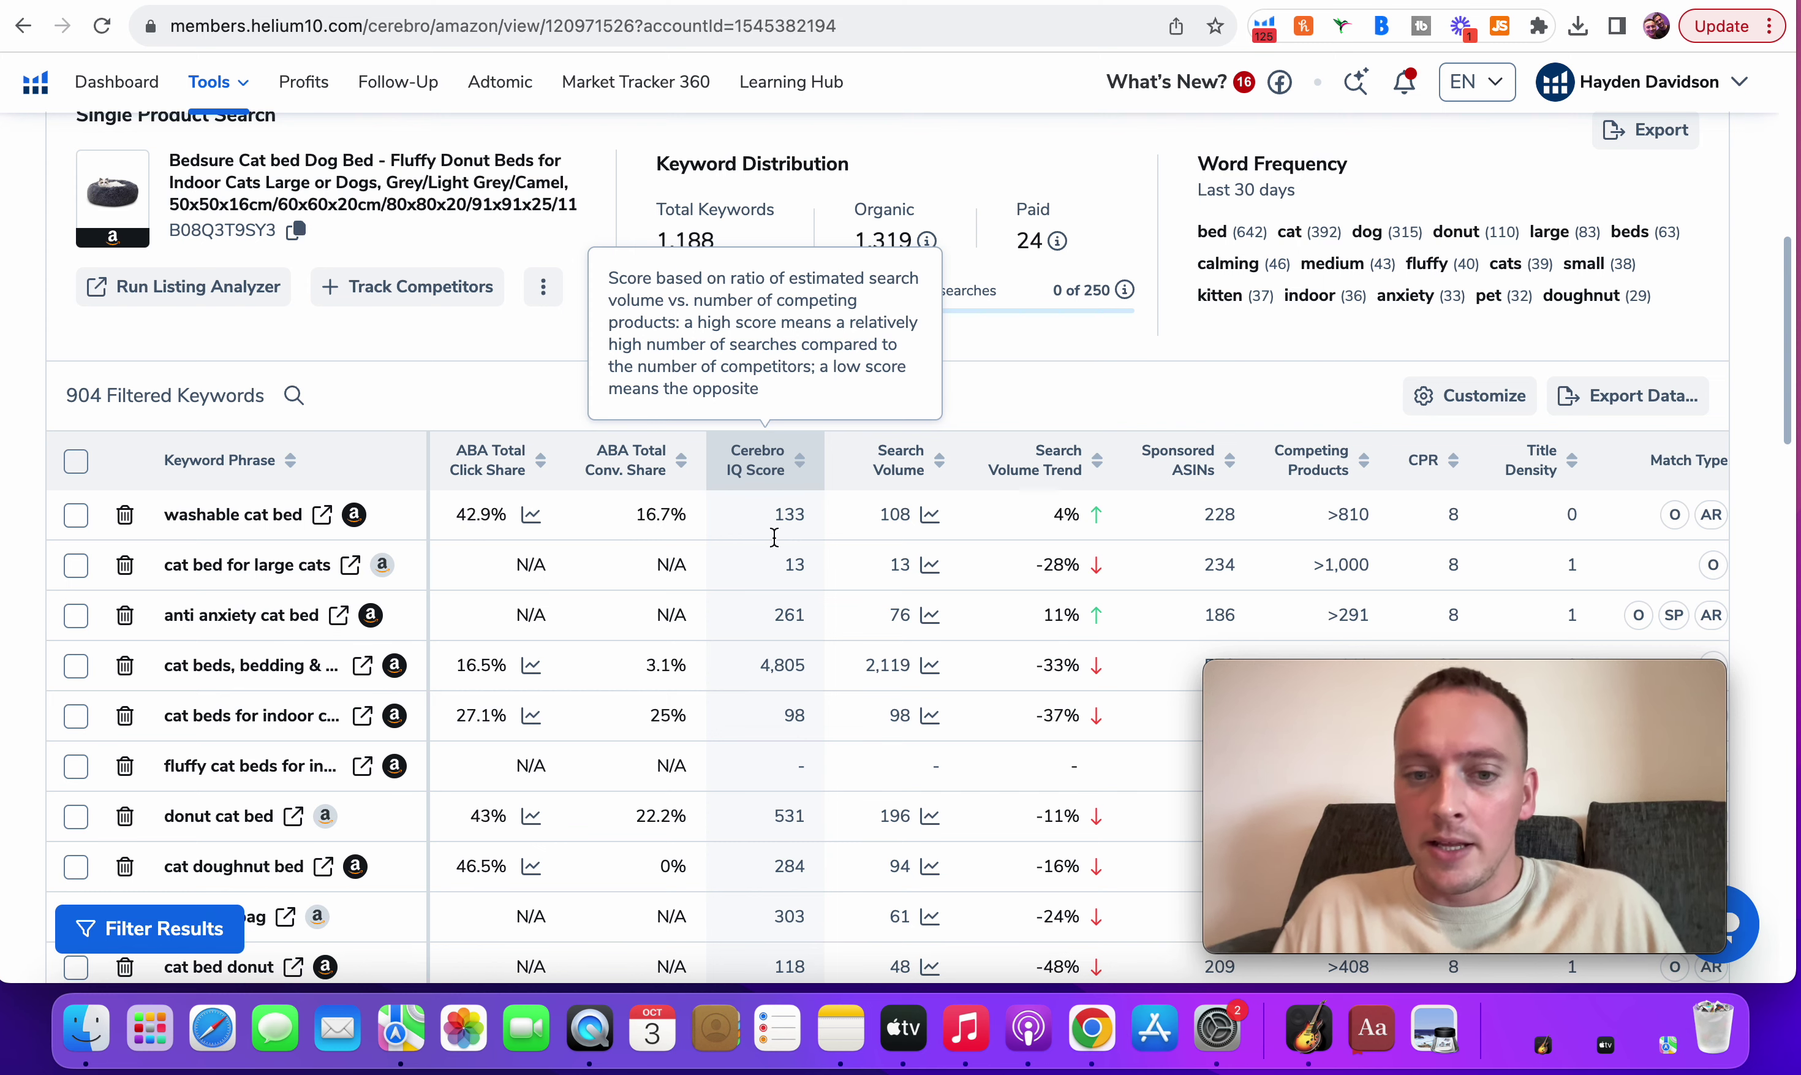
scroll(783, 502, "down", 3)
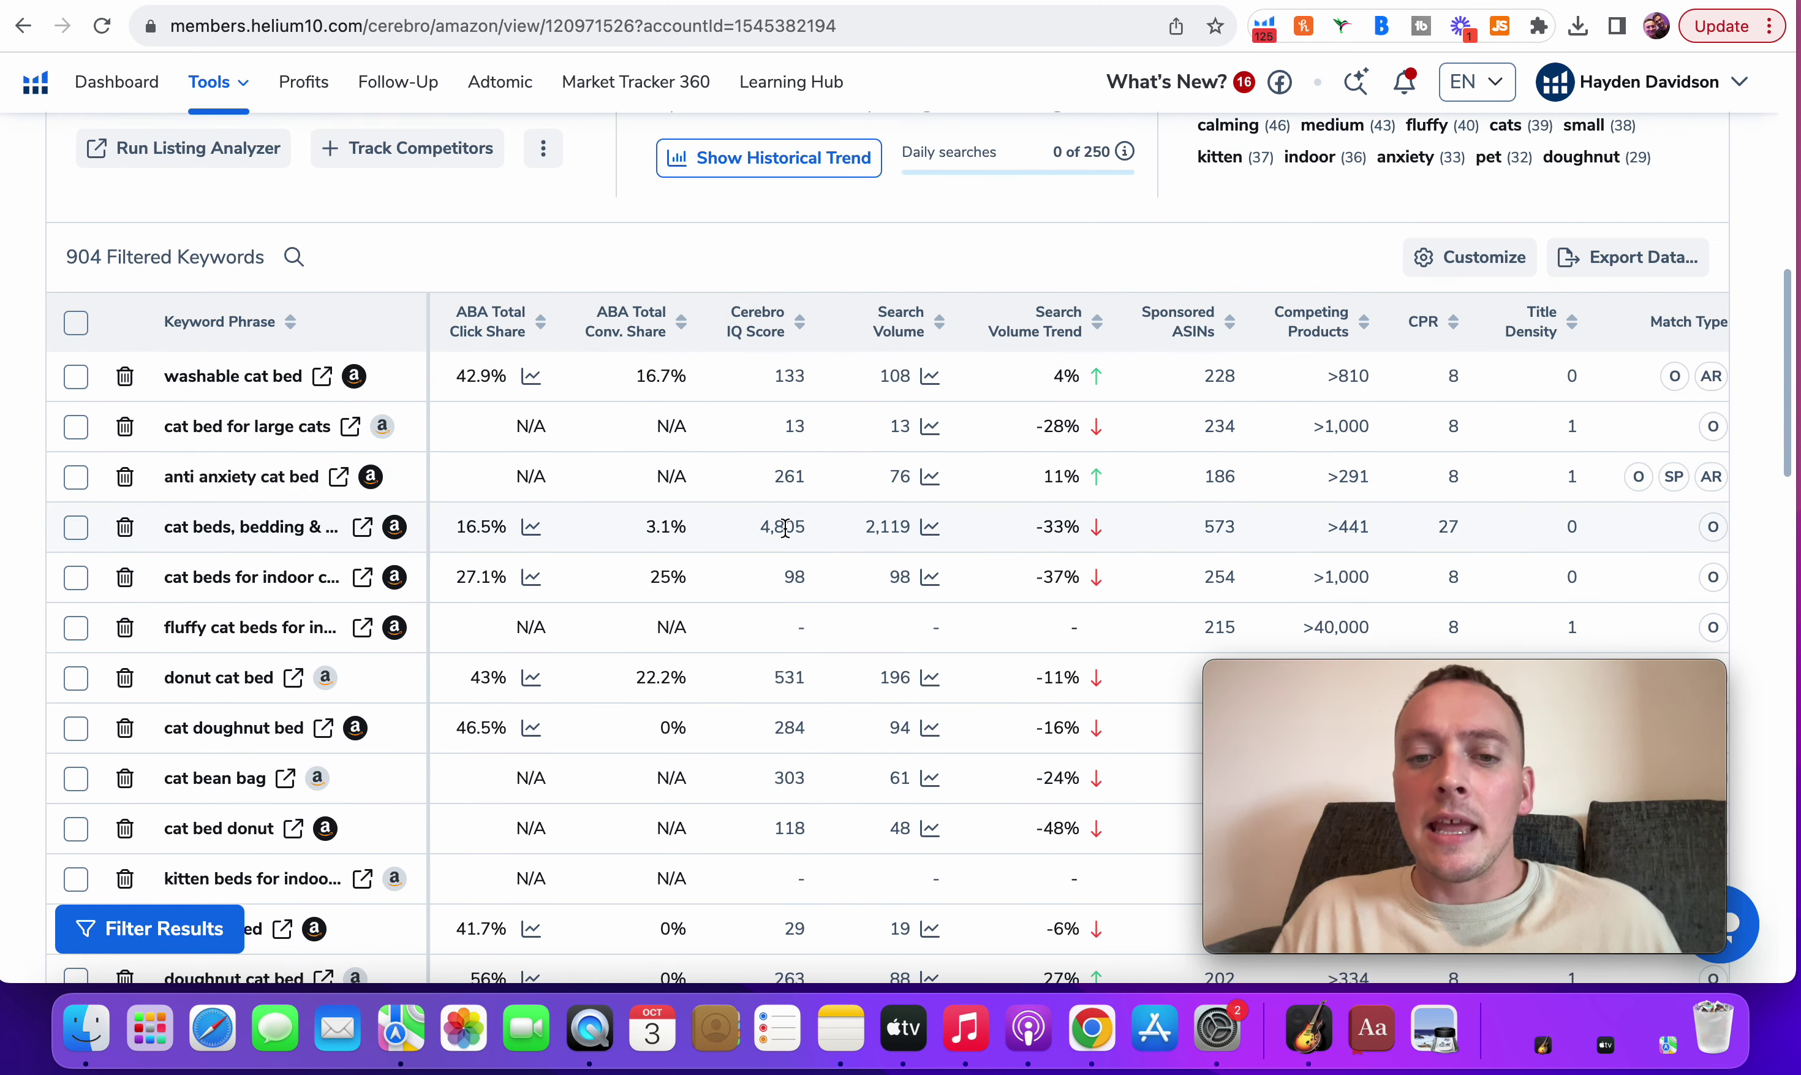
left_click(788, 326)
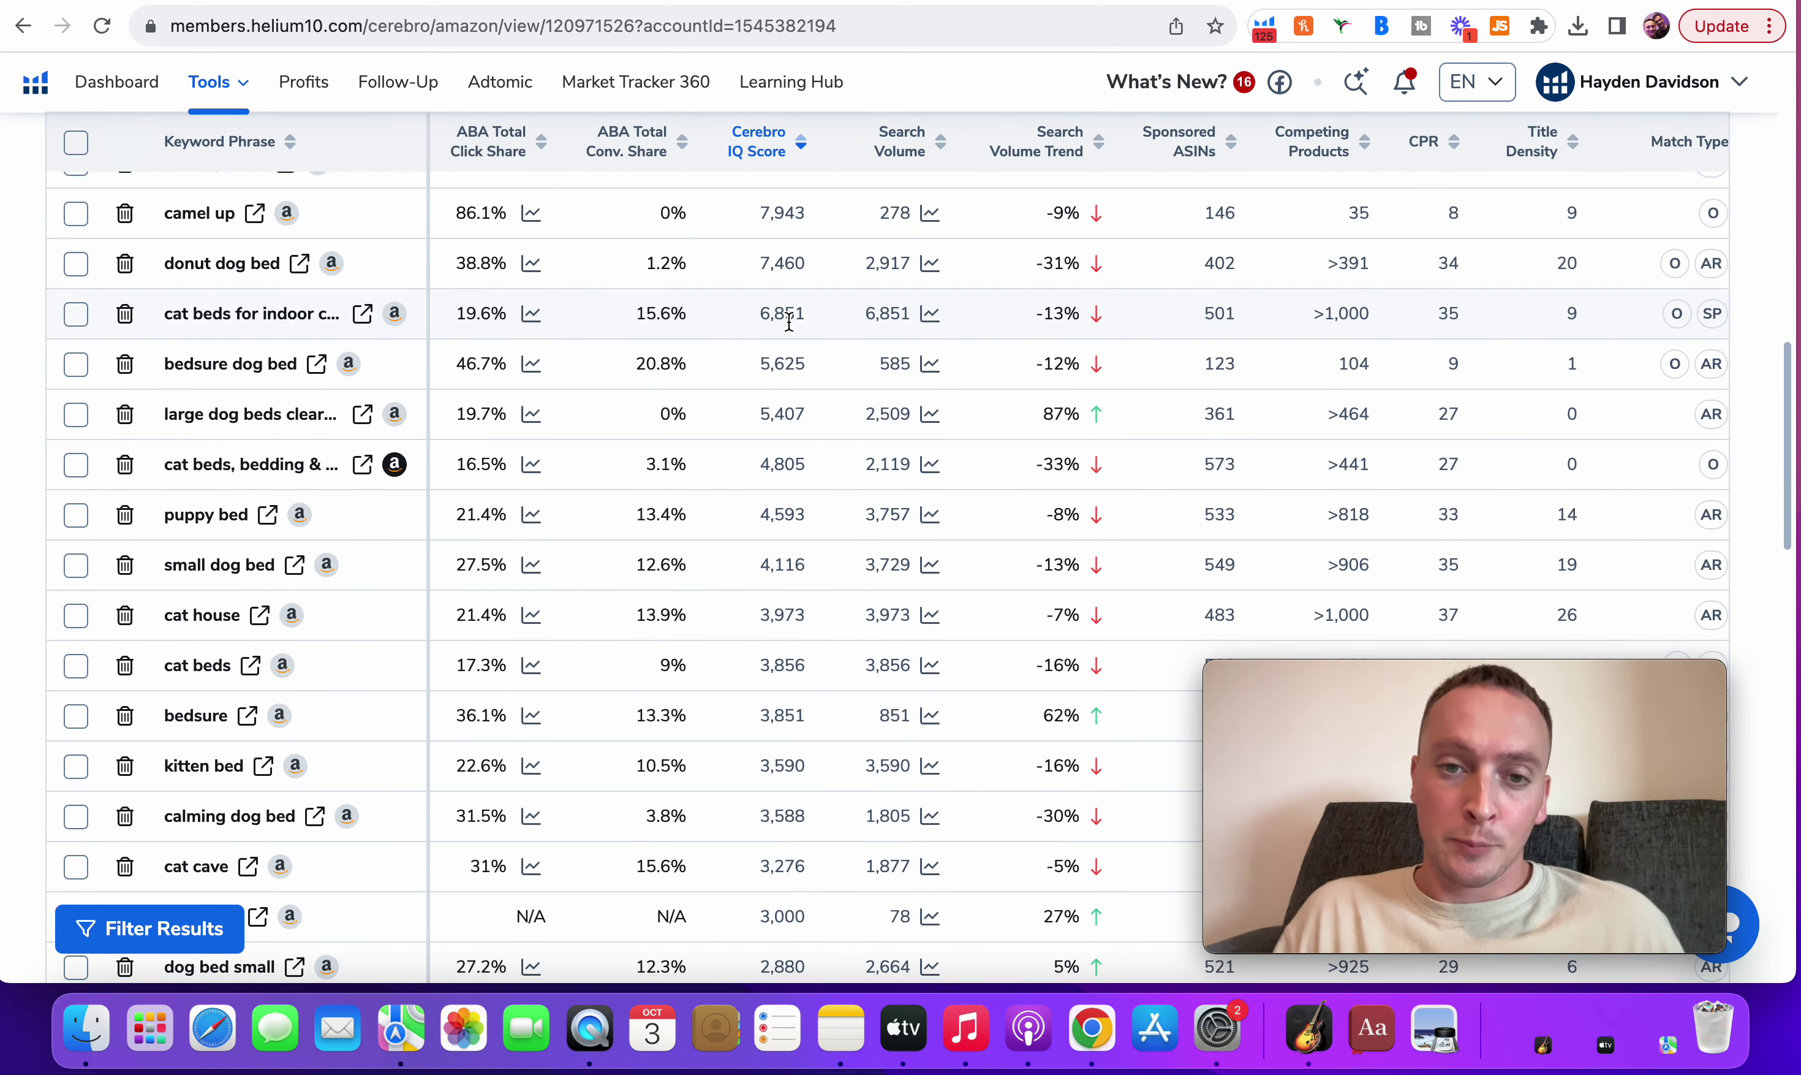
- Examine the filtered Cerebro keywords, comparing their match types, Amazon recommended ranks, sponsored ranks and organic ranks
scroll(788, 321, "up", 5)
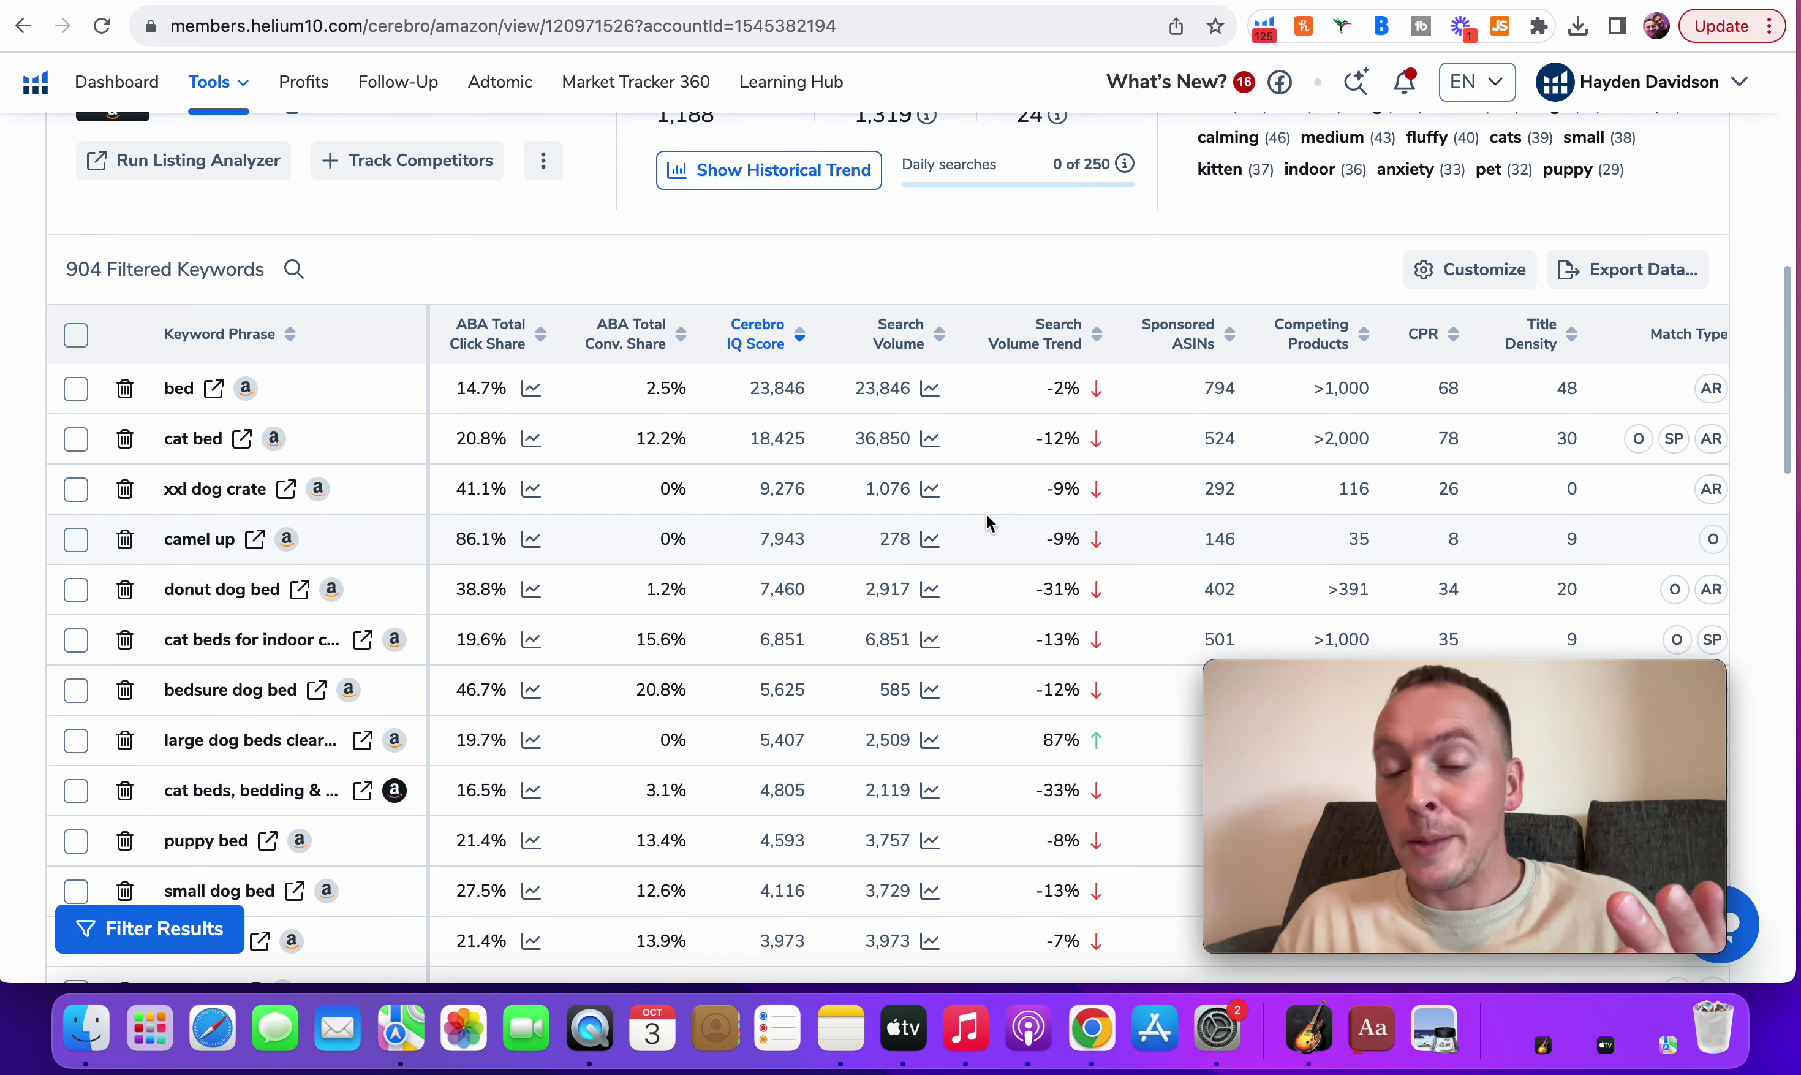
scroll(986, 514, "right", 5)
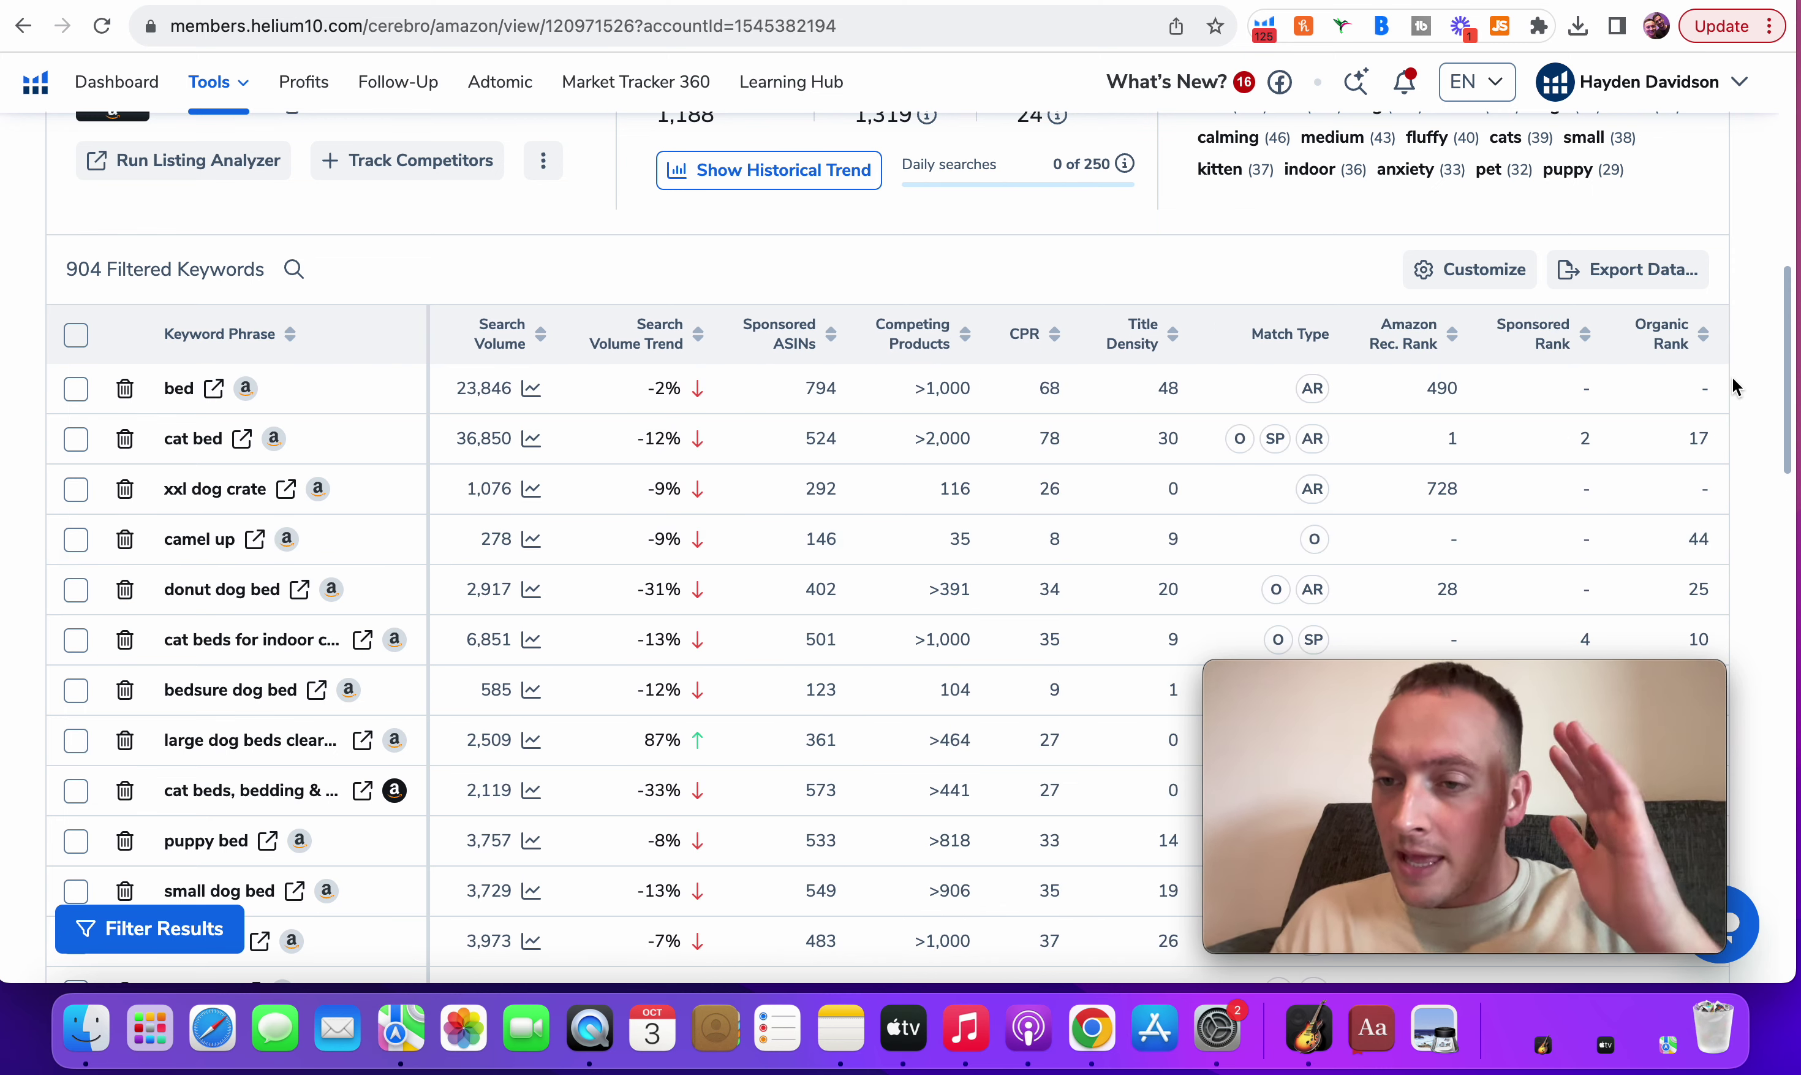
scroll(1652, 348, "down", 2)
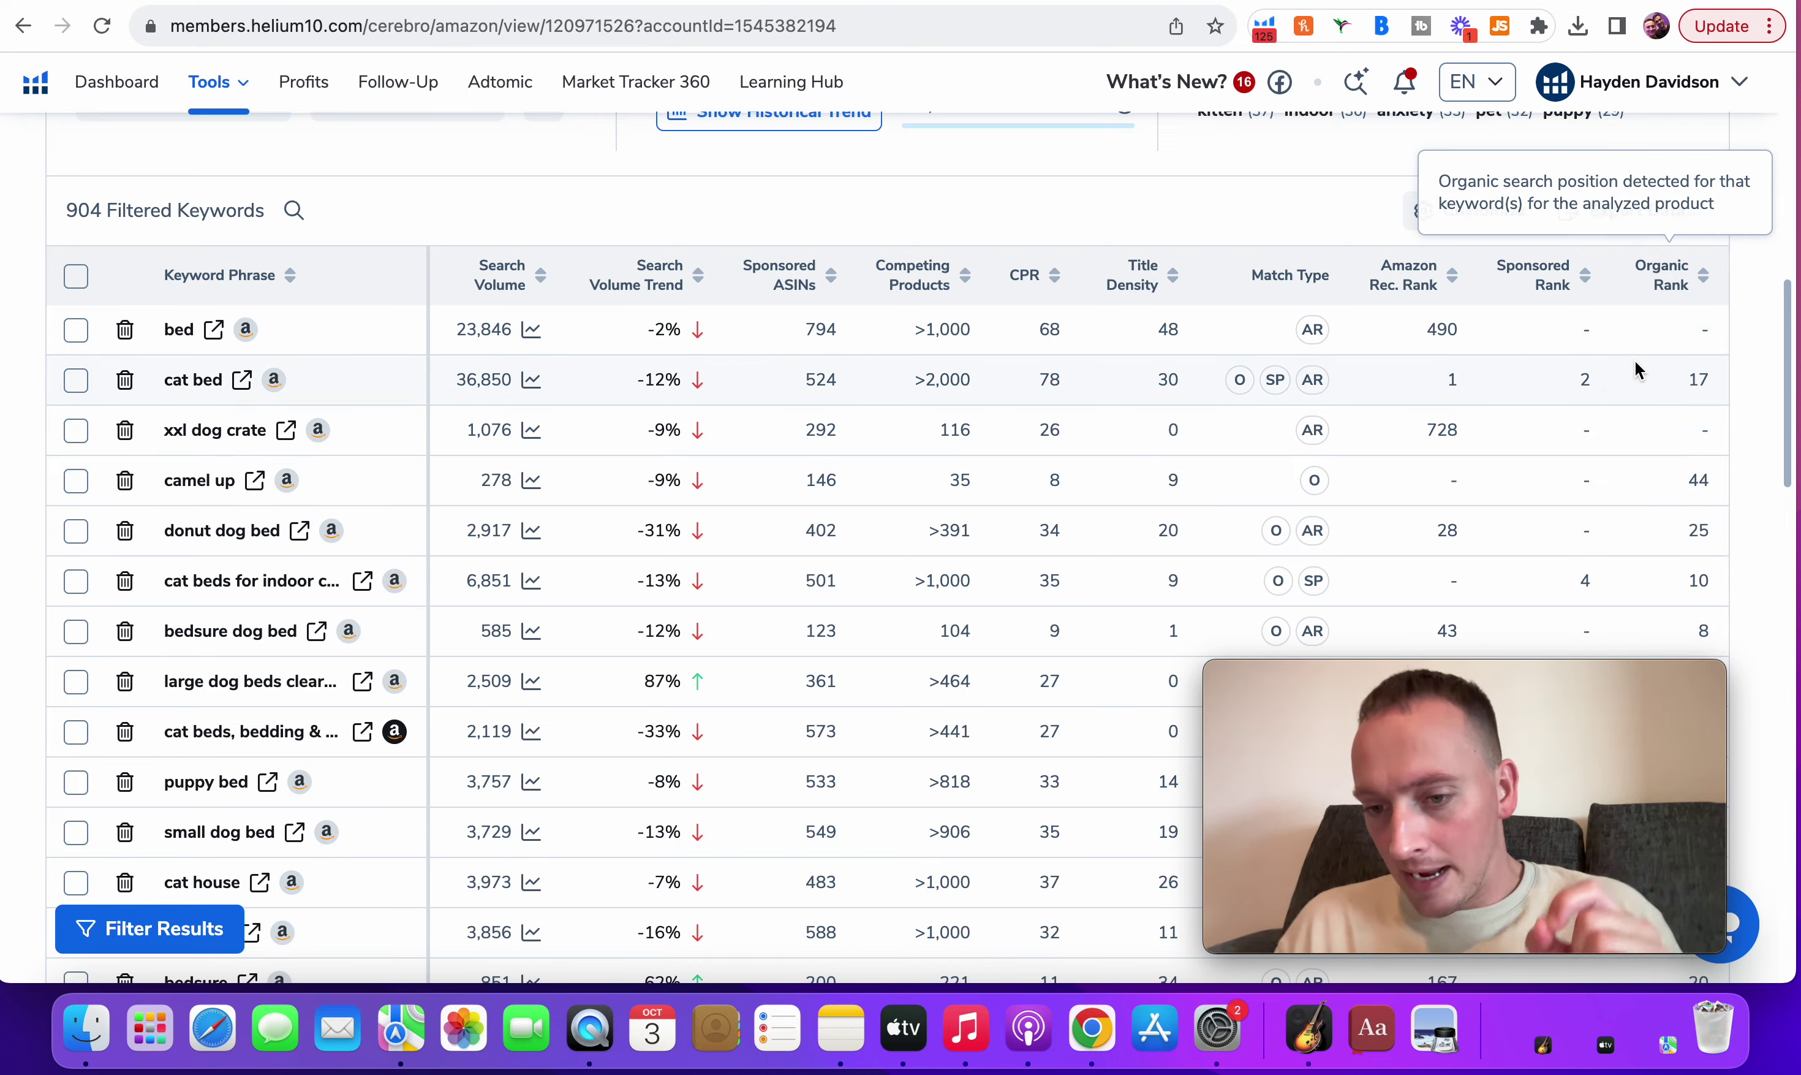
scroll(462, 330, "up", 10)
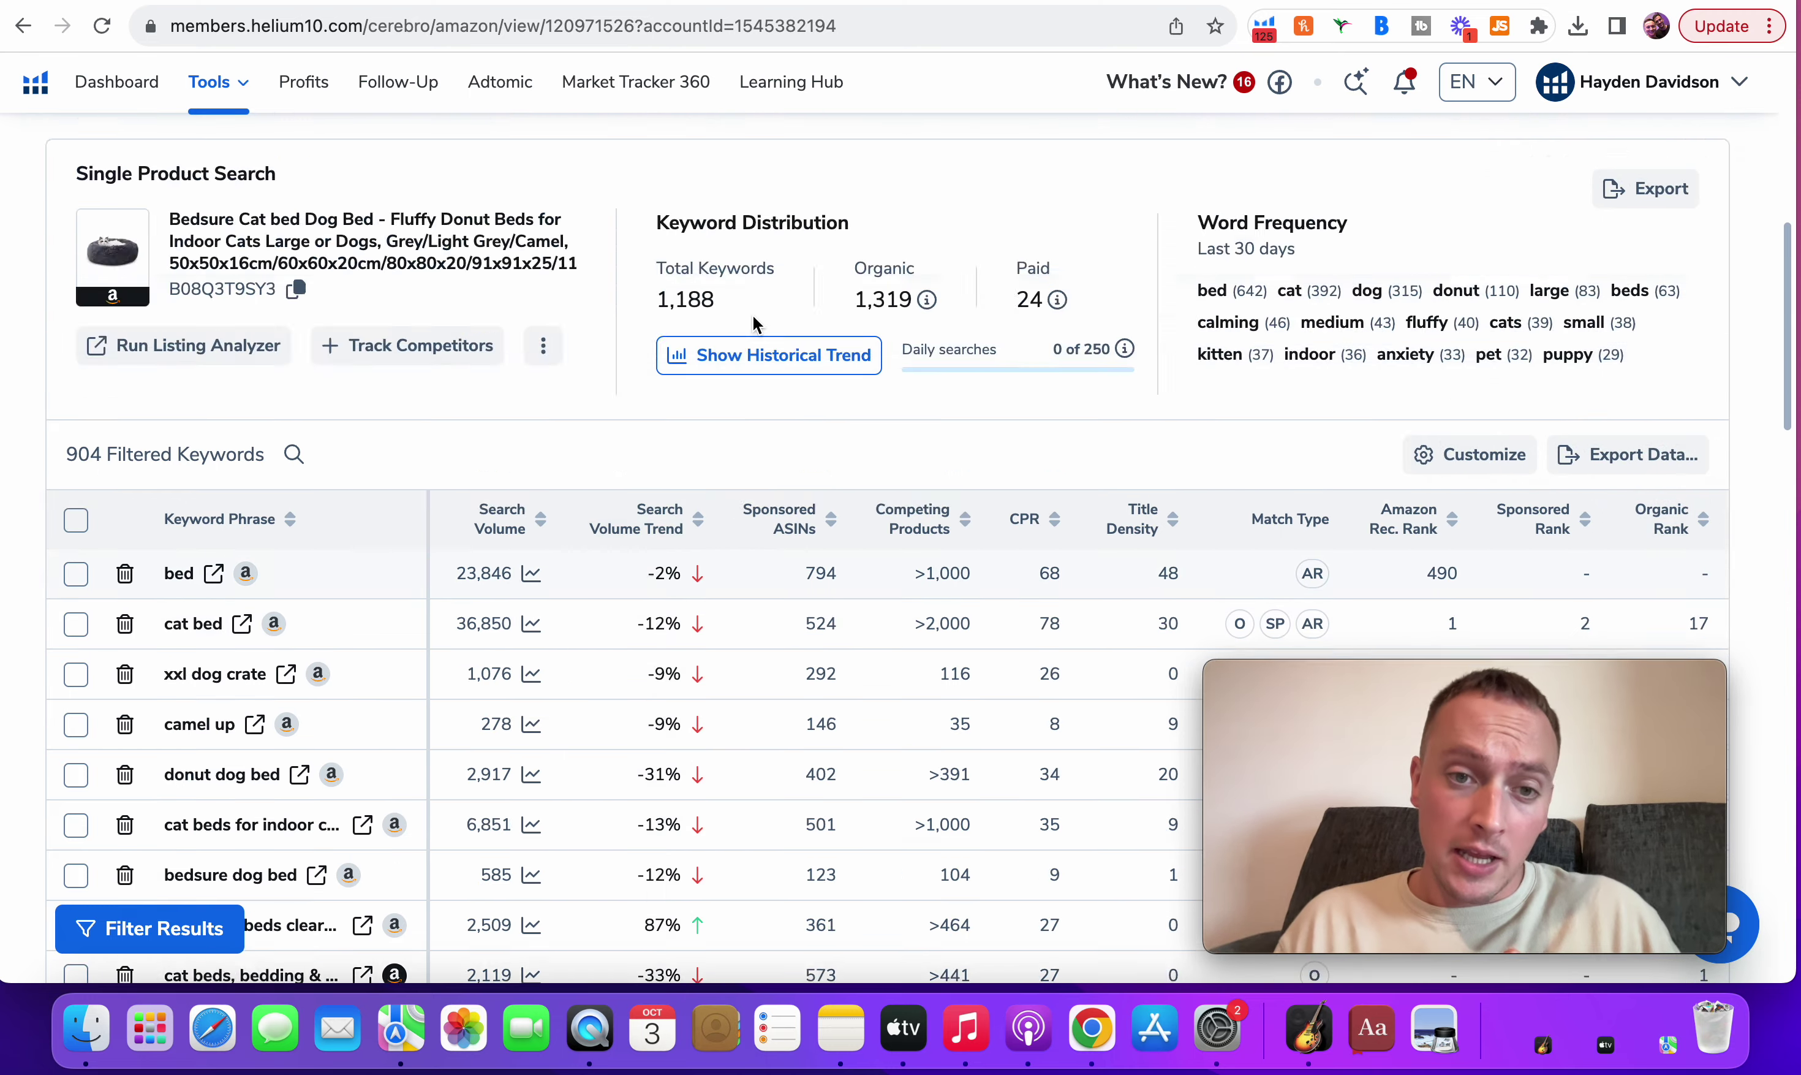
scroll(350, 347, "down", 6)
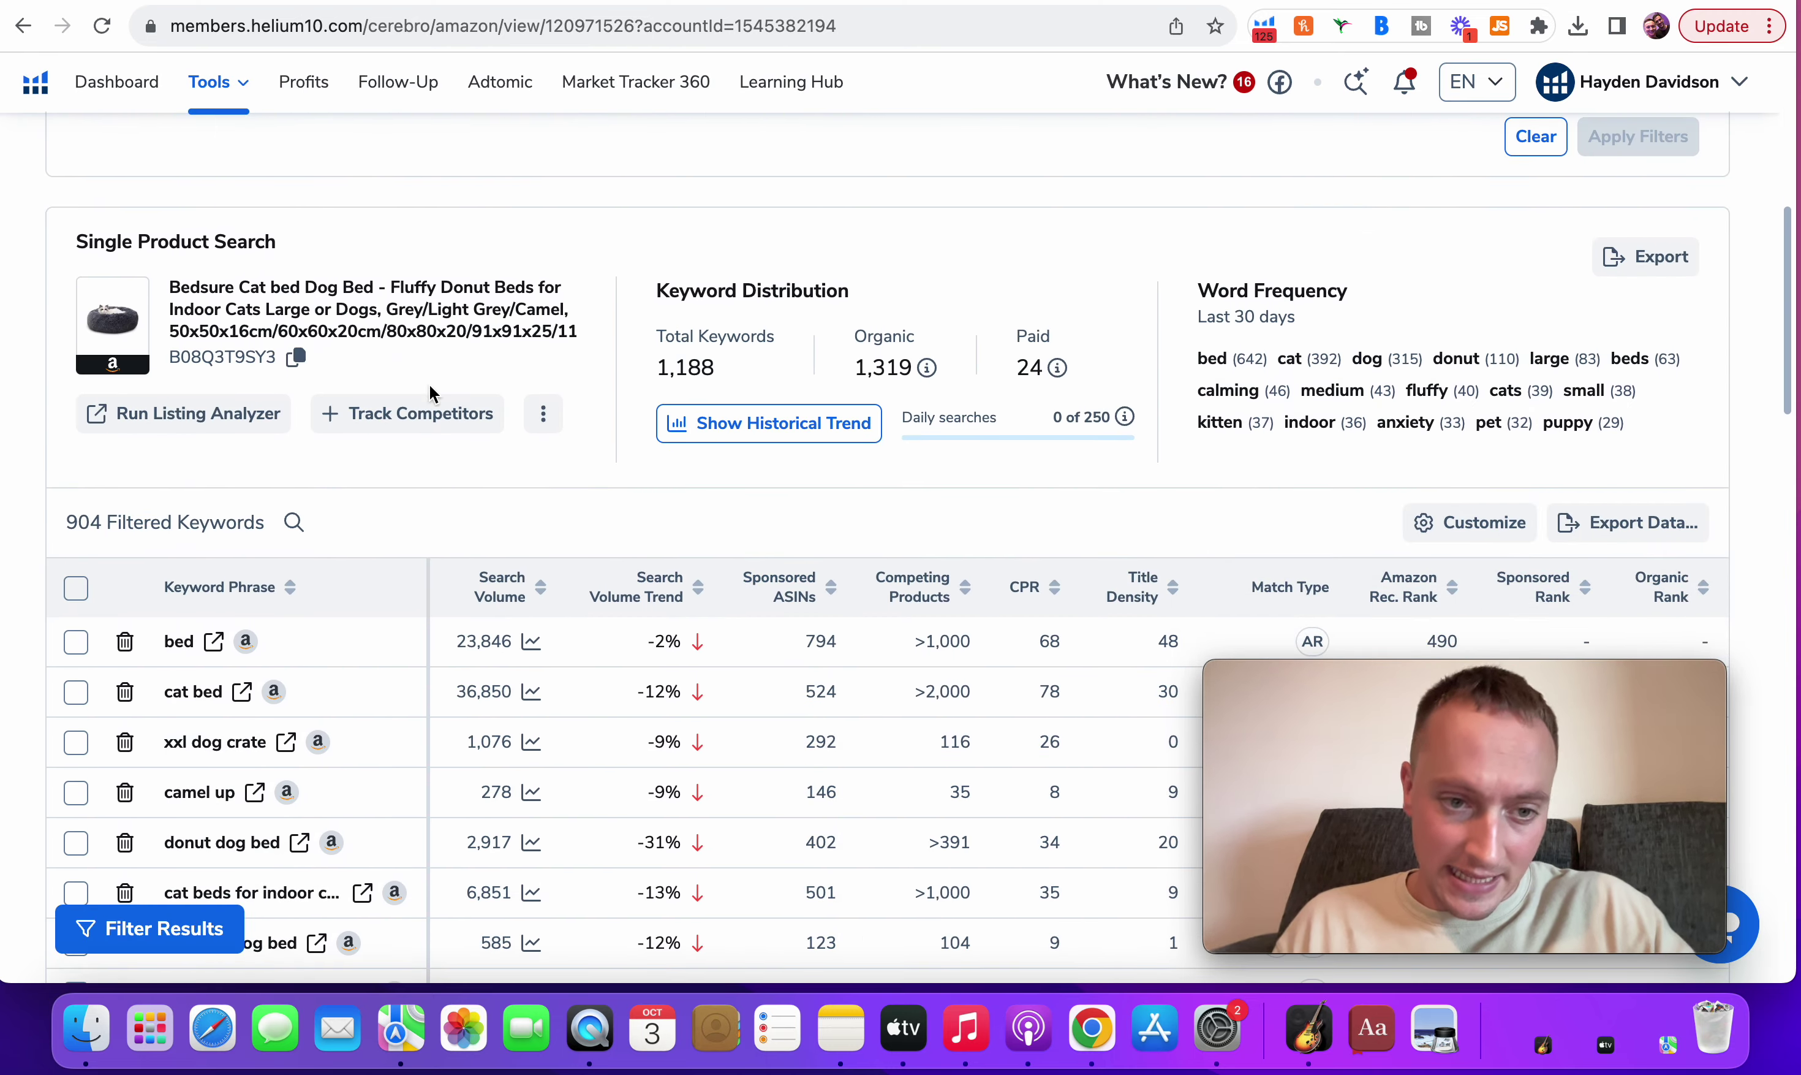
scroll(431, 388, "down", 5)
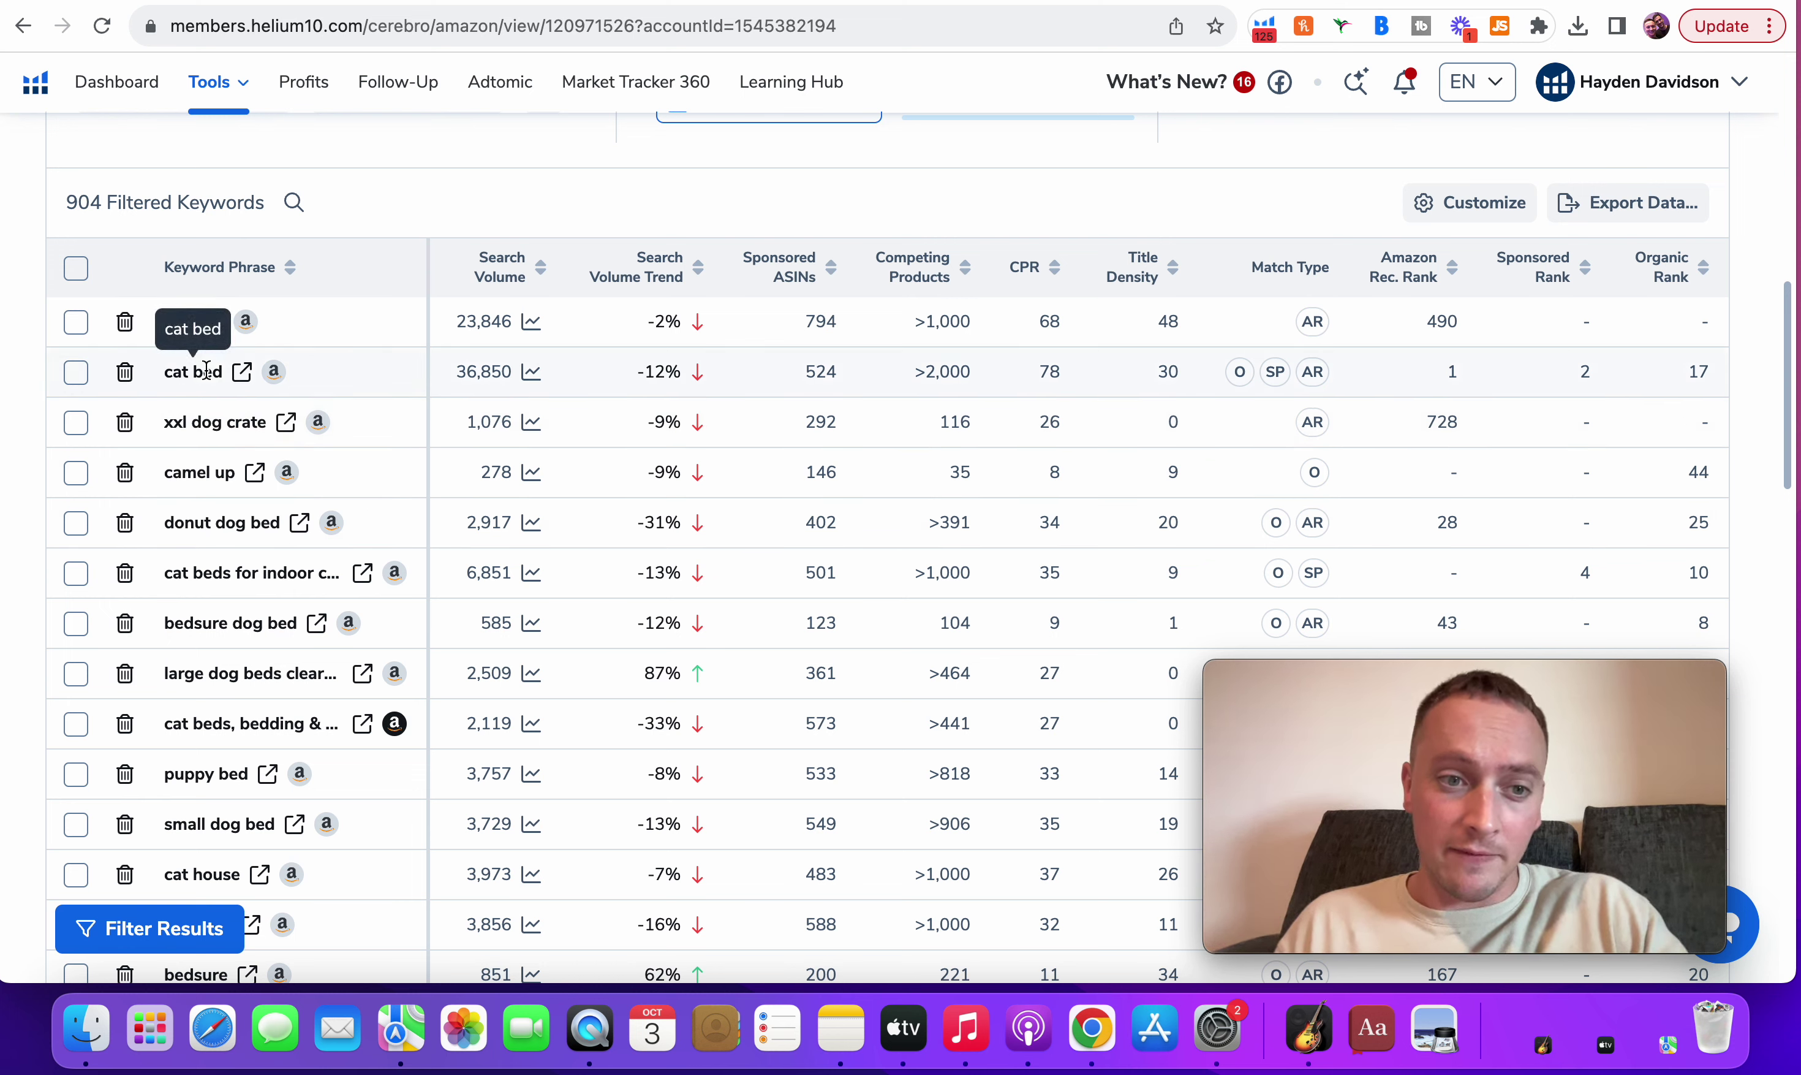
mouse_move(1703, 367)
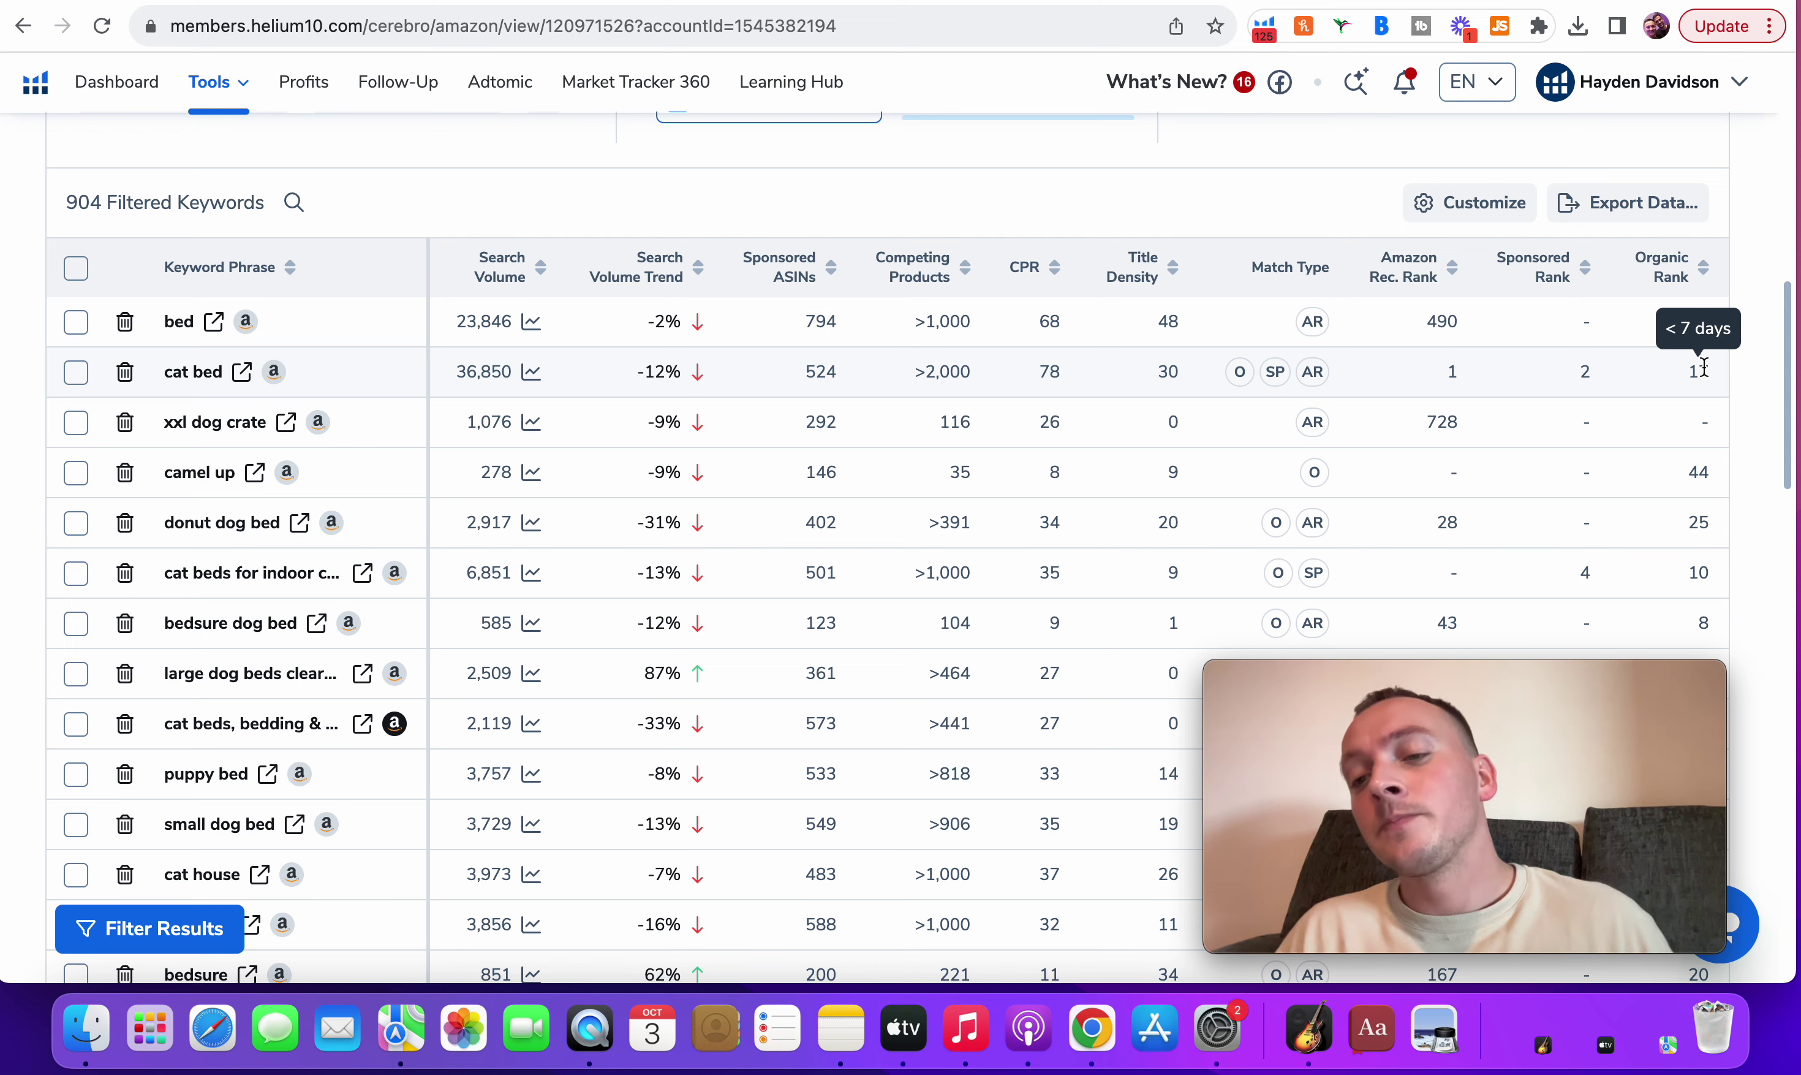
scroll(1703, 368, "down", 2)
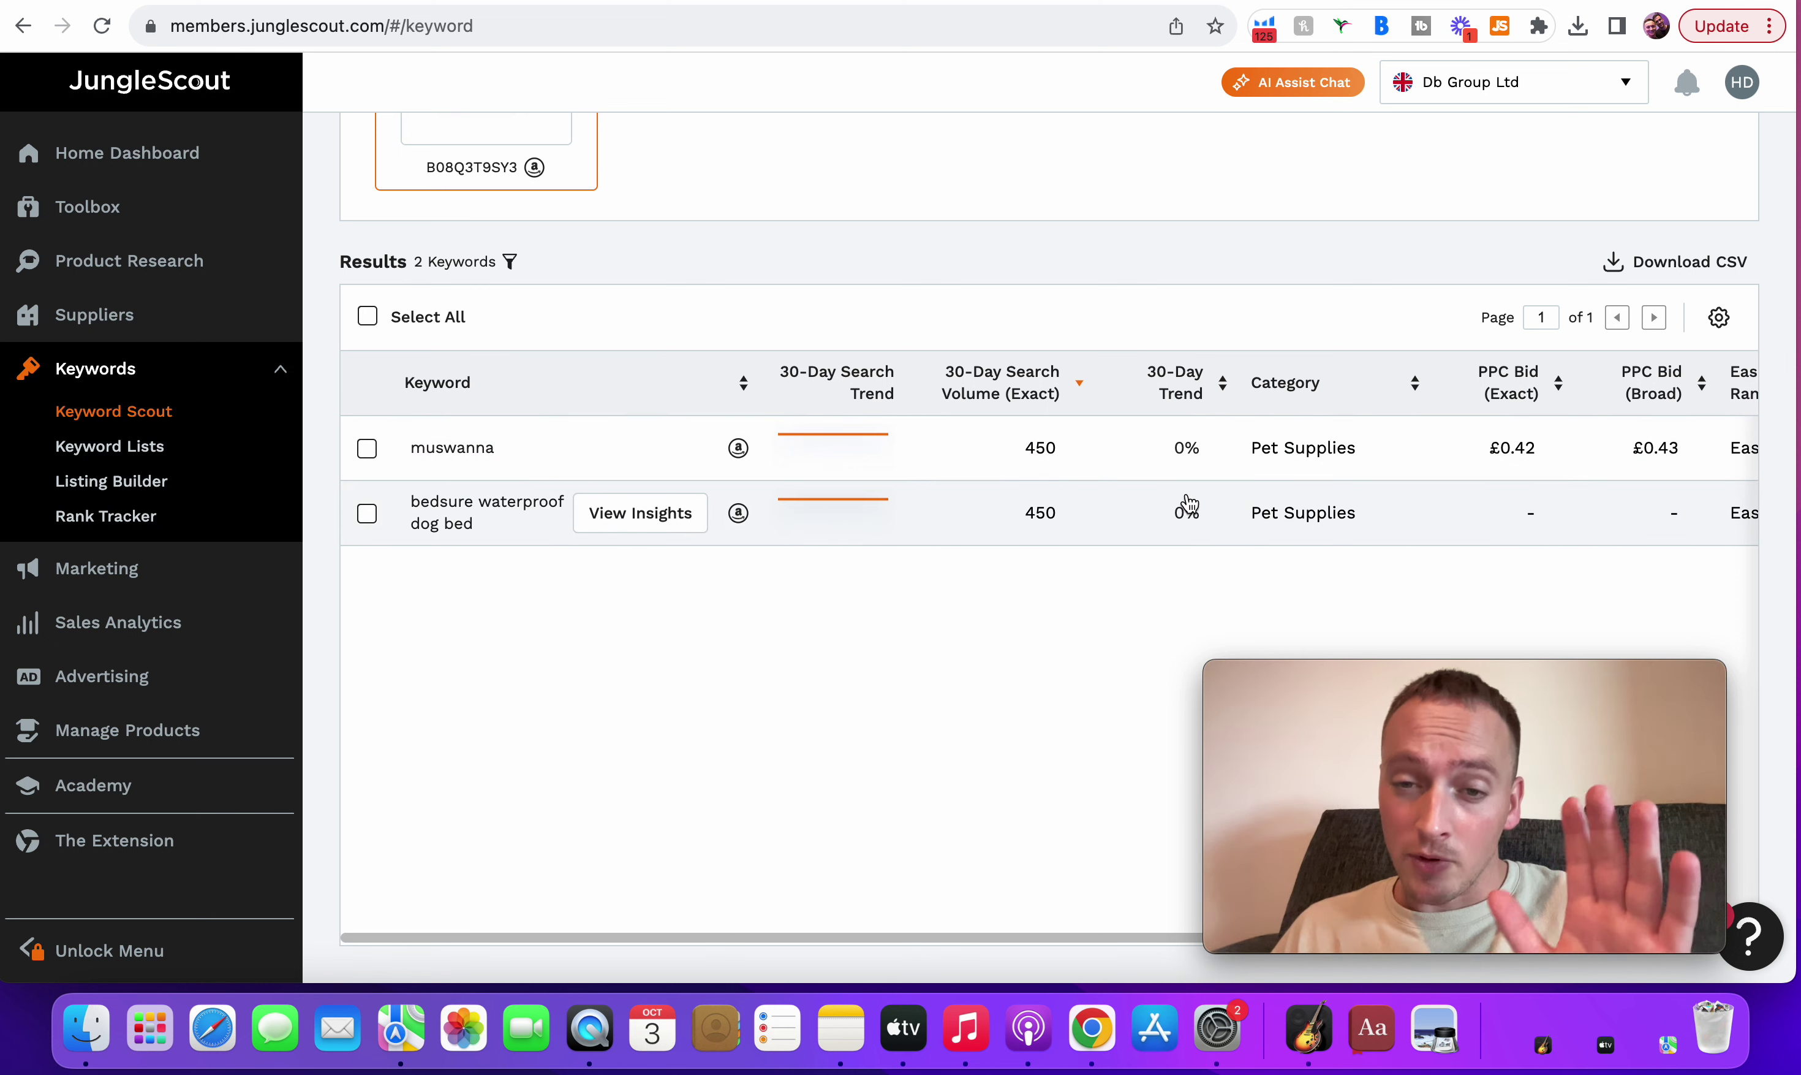
- Switch to Jungle Scout's Keyword Scout and review the filtered keywords' search volume, trend, PPC bids, ease to rank and relevancy score
scroll(1185, 503, "up", 10)
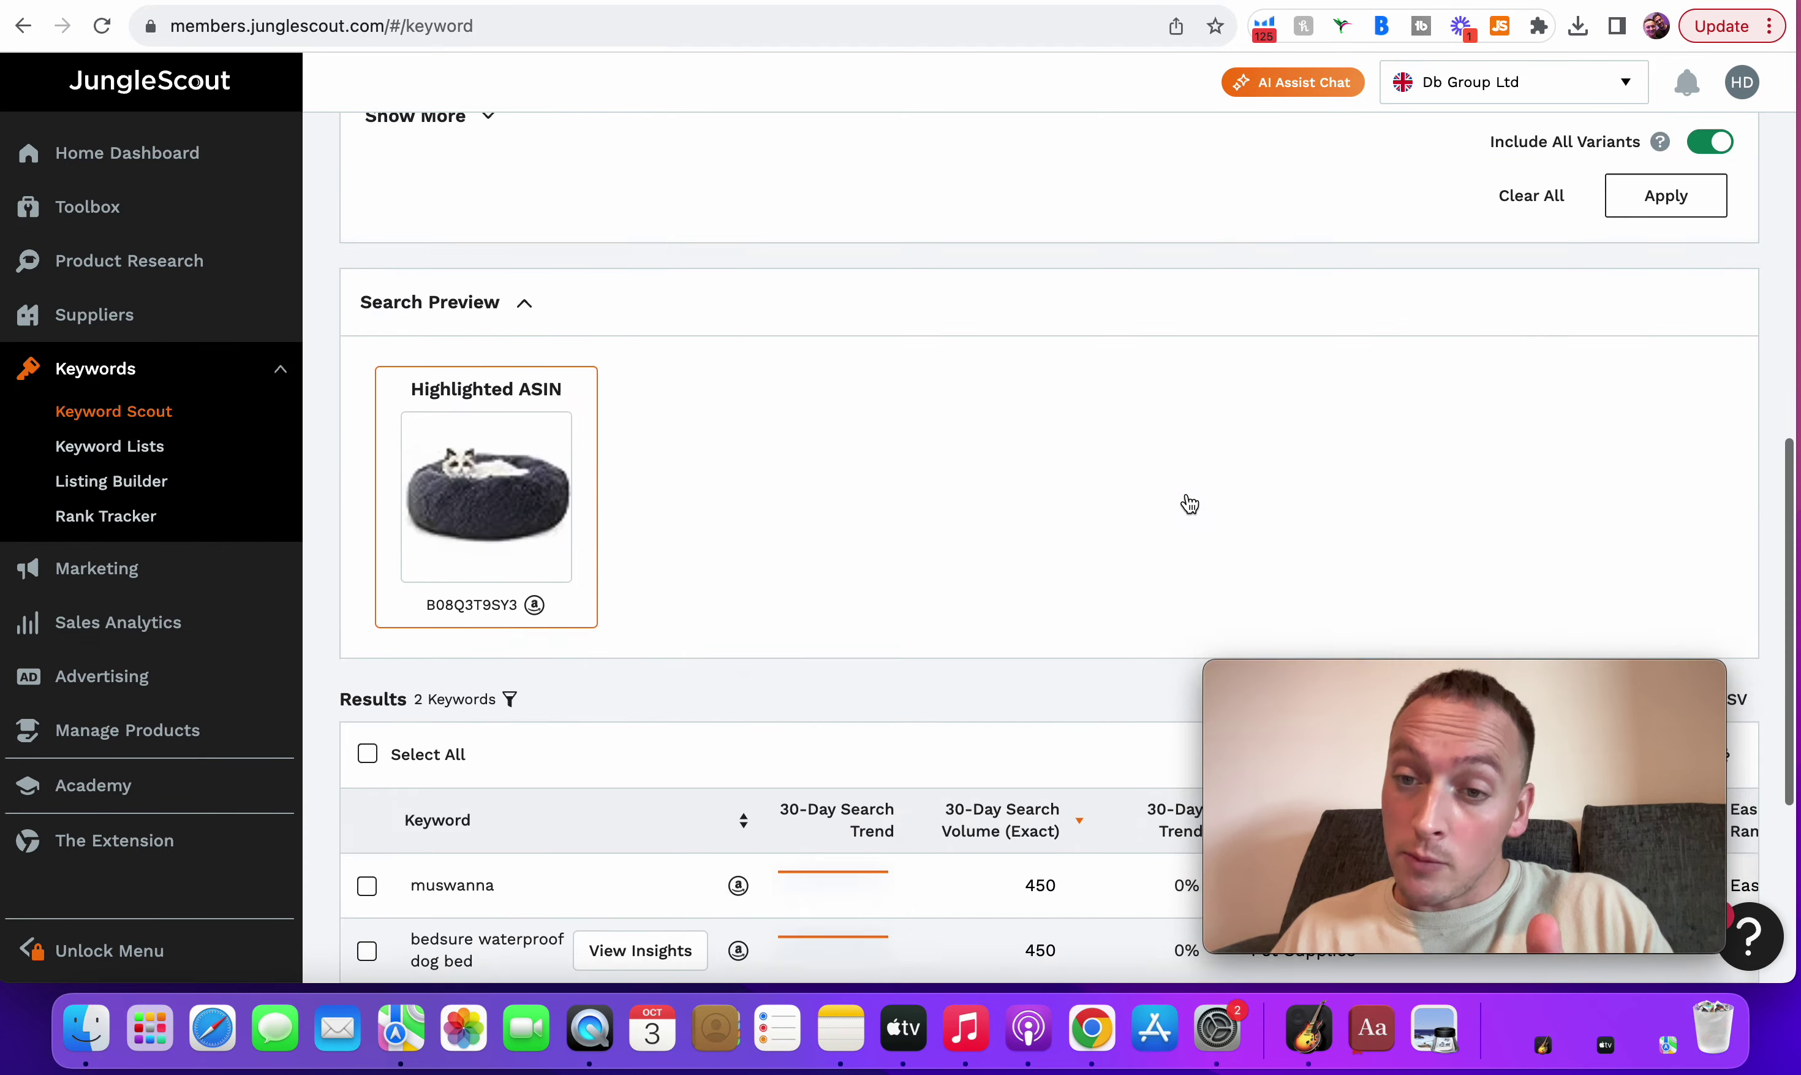
scroll(1185, 503, "down", 9)
scroll(1188, 503, "down", 2)
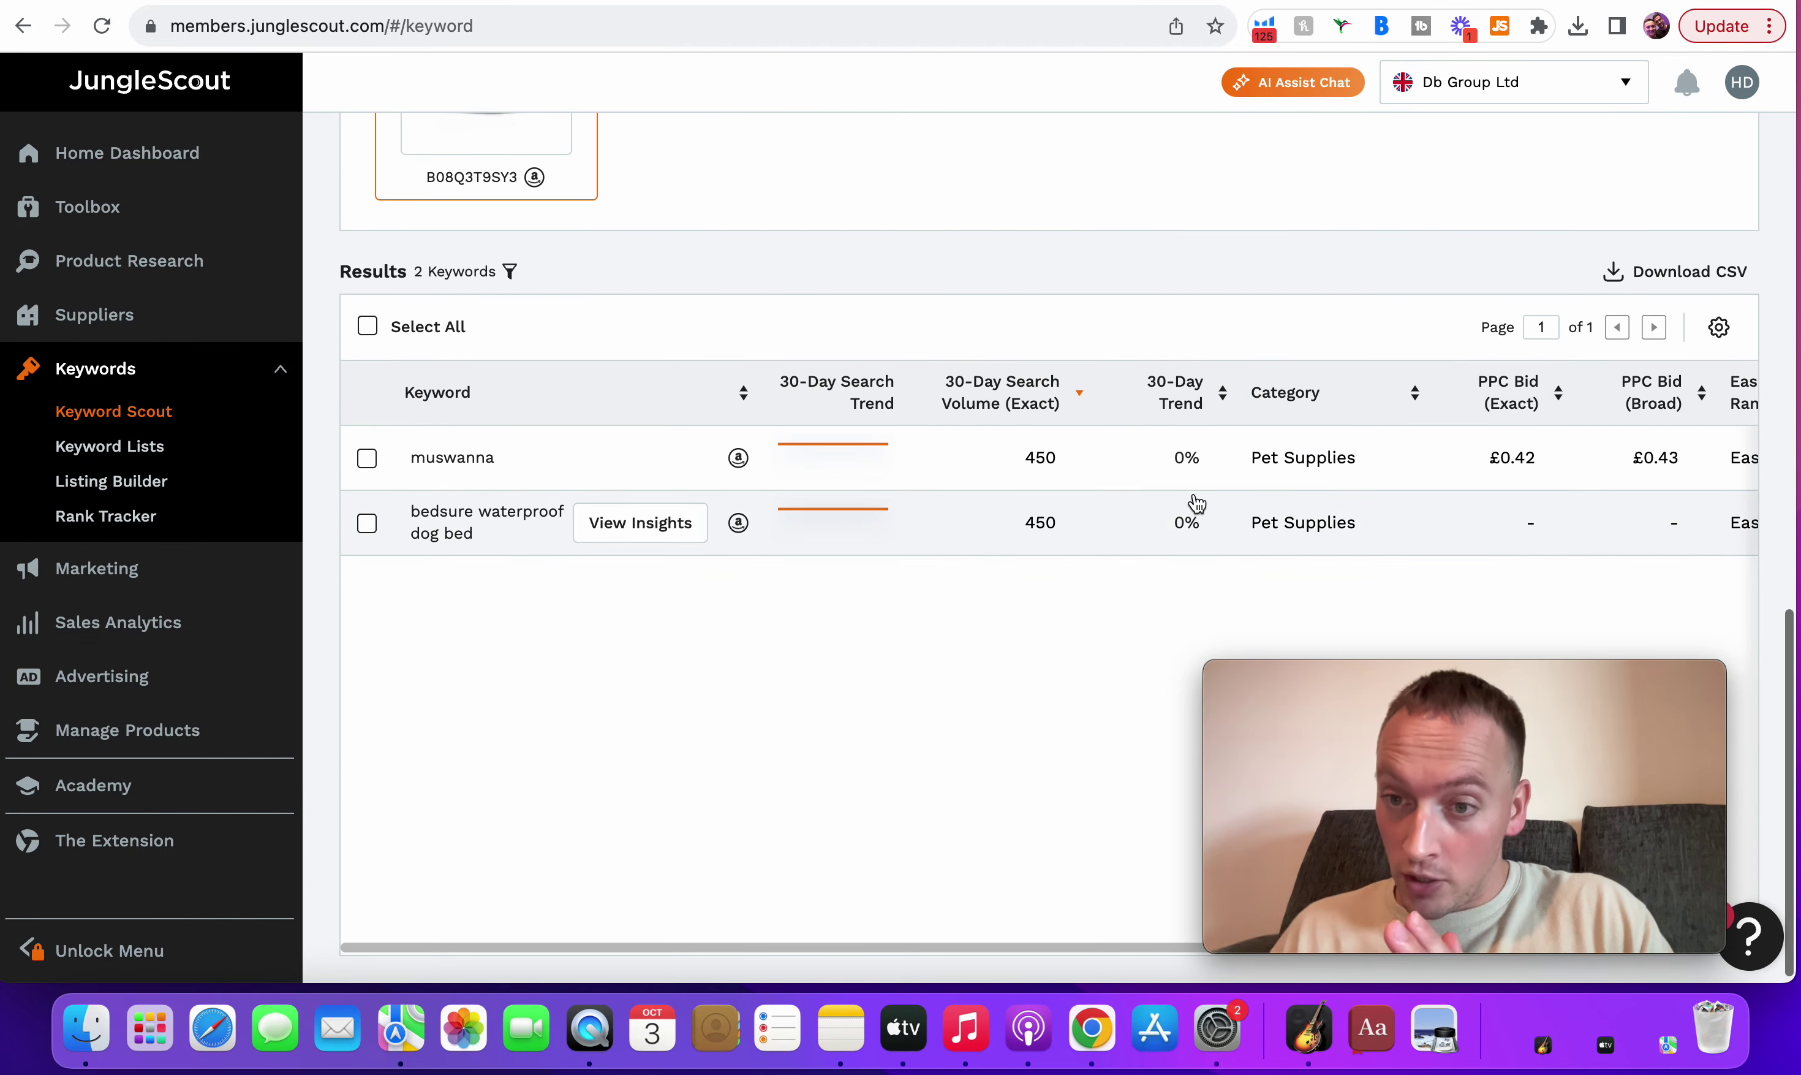
scroll(1412, 537, "right", 4)
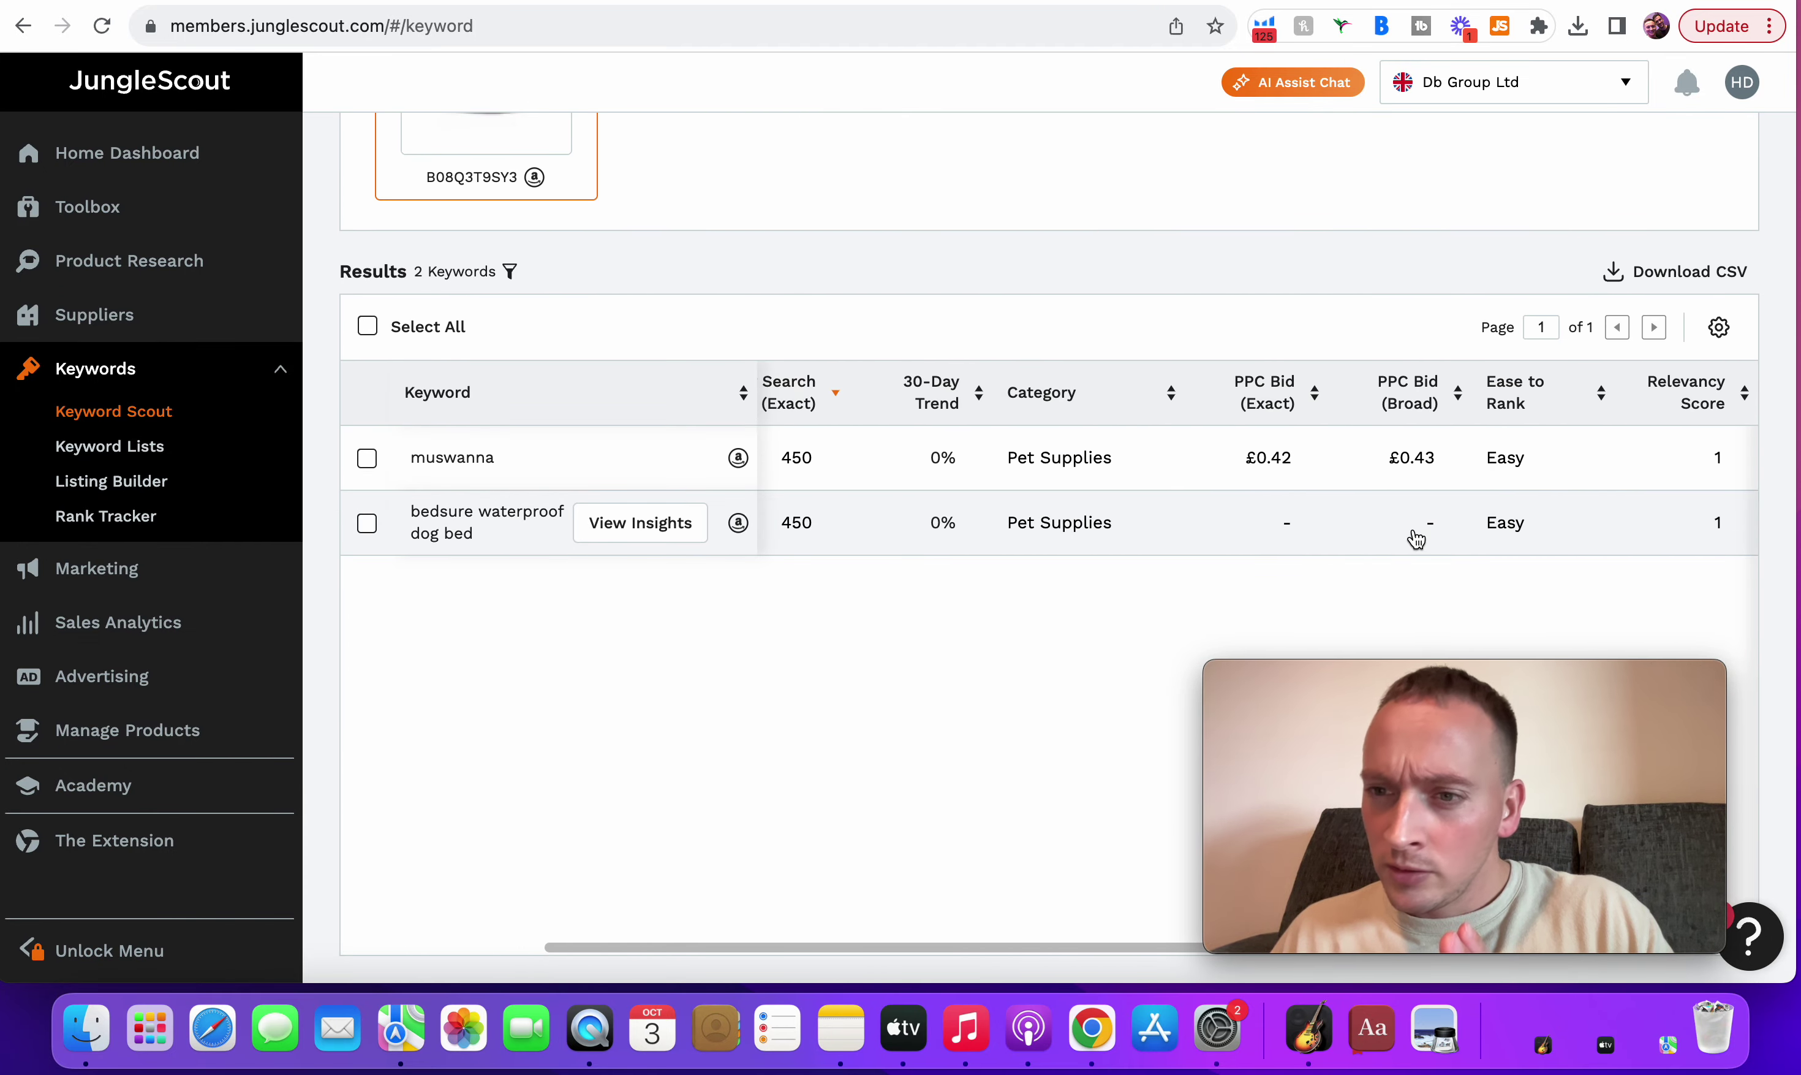
scroll(1416, 538, "left", 3)
scroll(1416, 539, "right", 3)
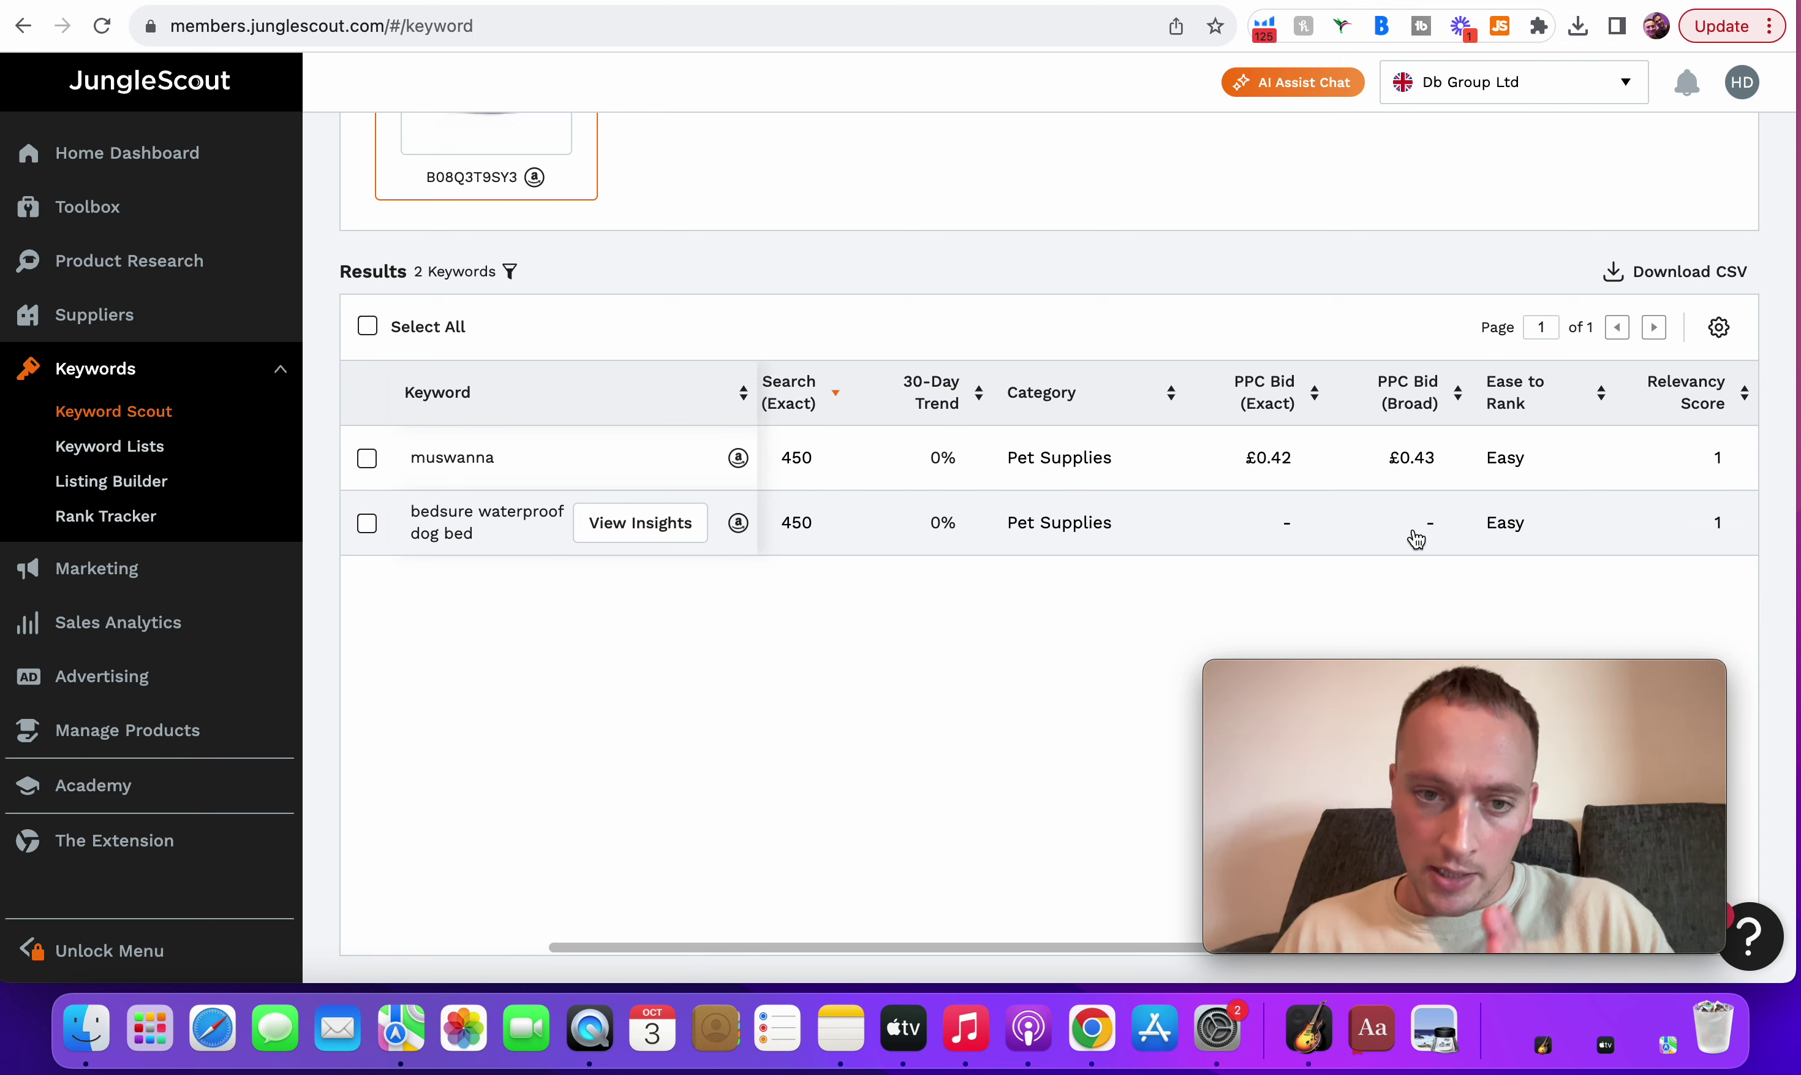
scroll(1416, 539, "left", 3)
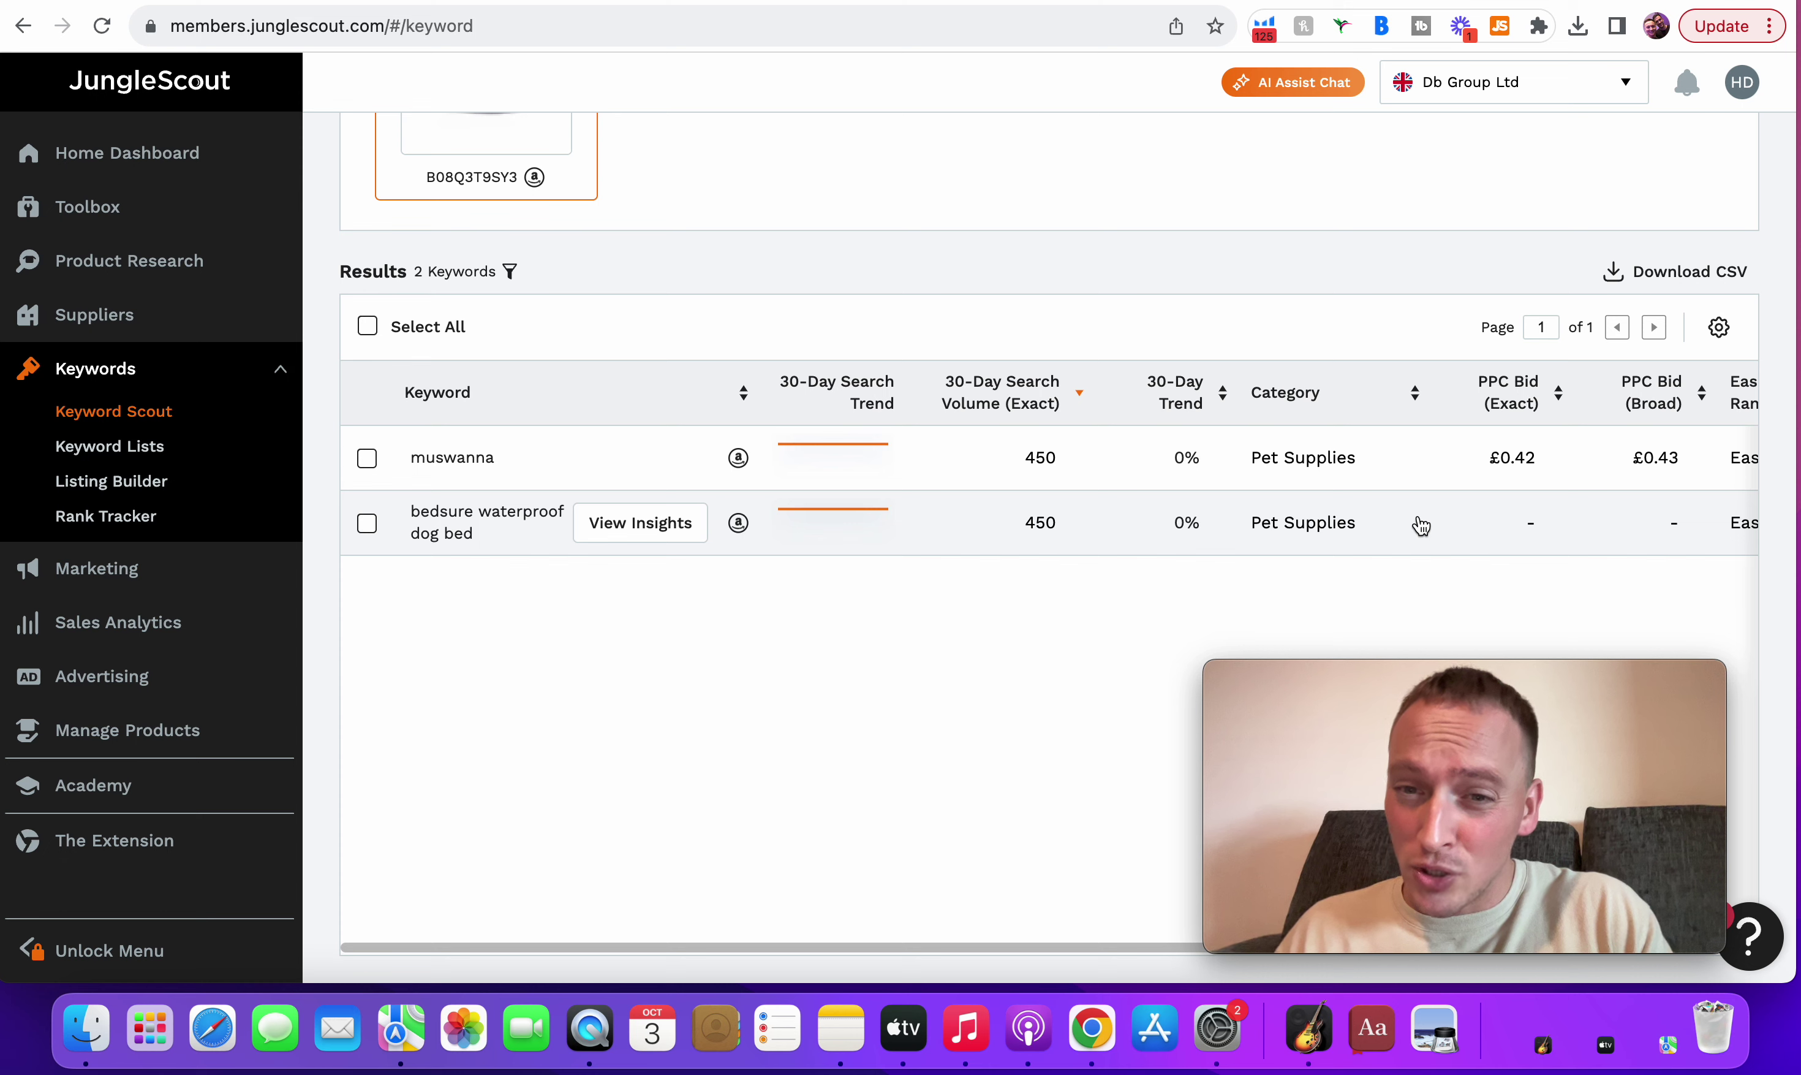
scroll(1421, 525, "right", 3)
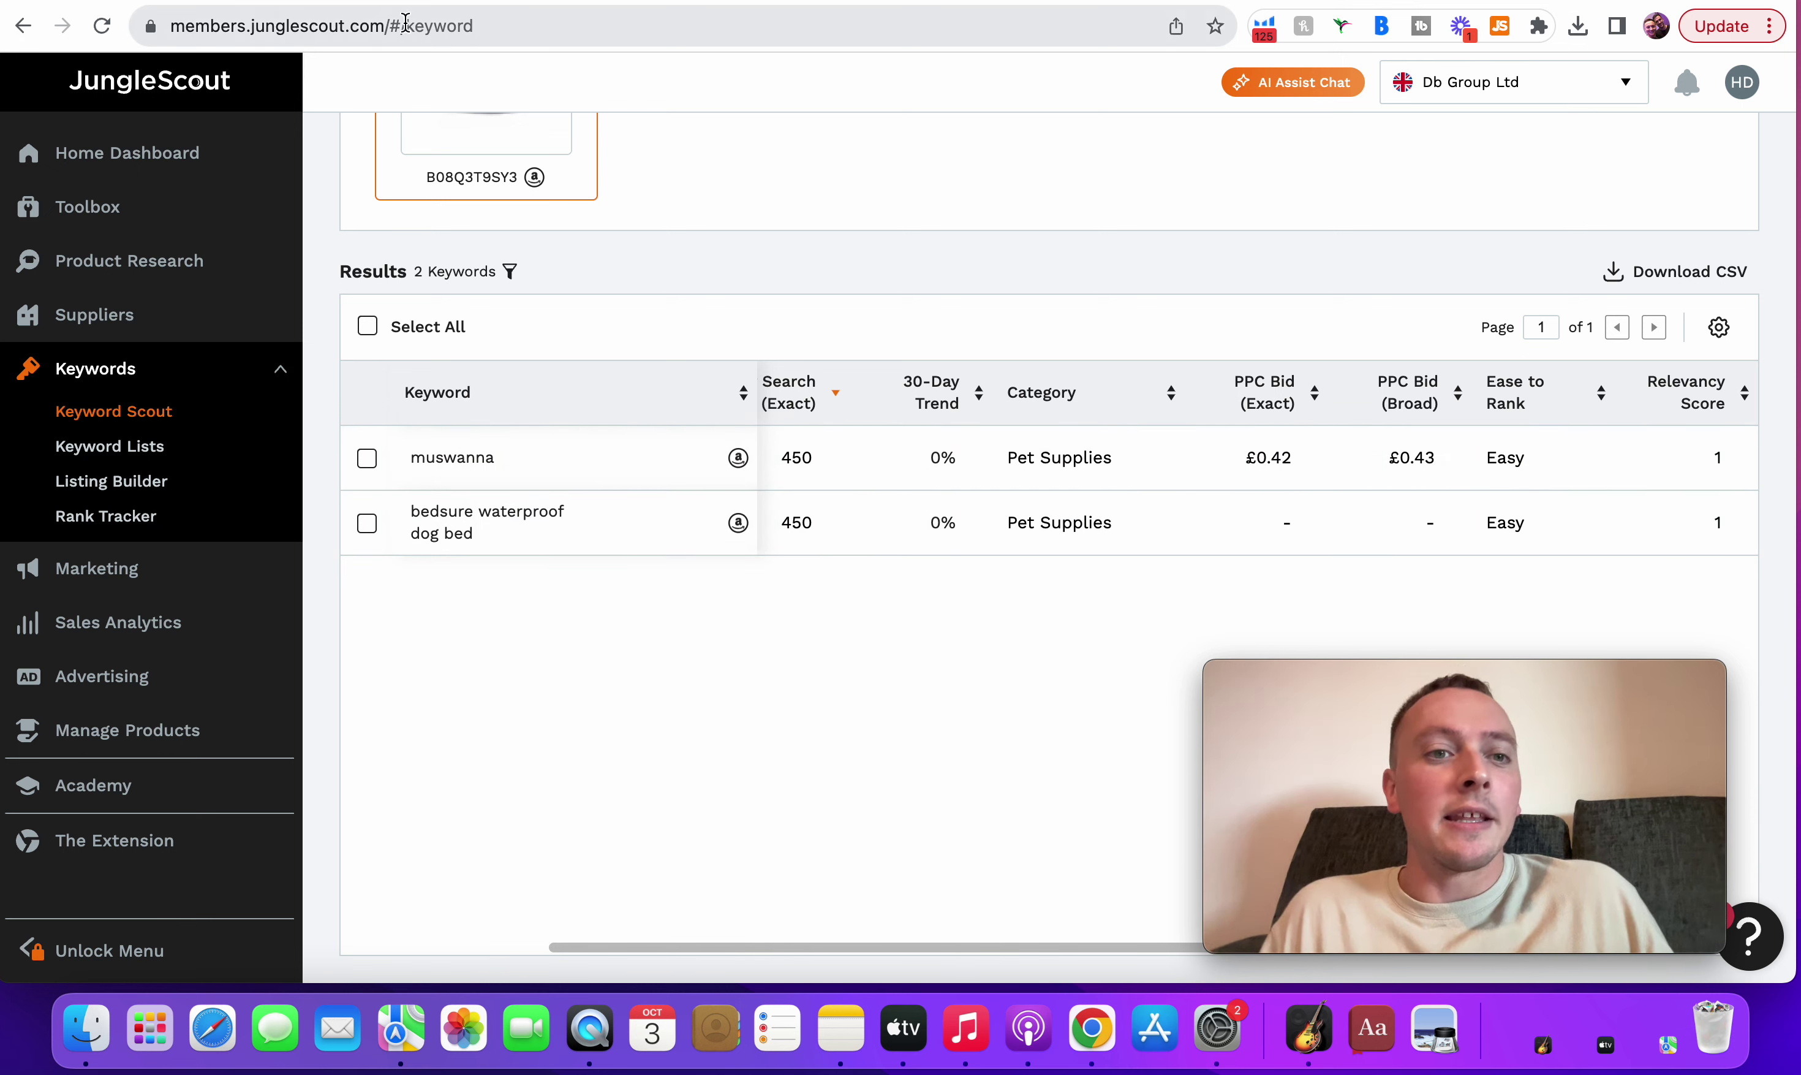
- Alternate between Helium 10's Cerebro and Jungle Scout's Keyword Scout to compare the data columns in their keyword results
left_click(291, 0)
scroll(1164, 396, "left", 5)
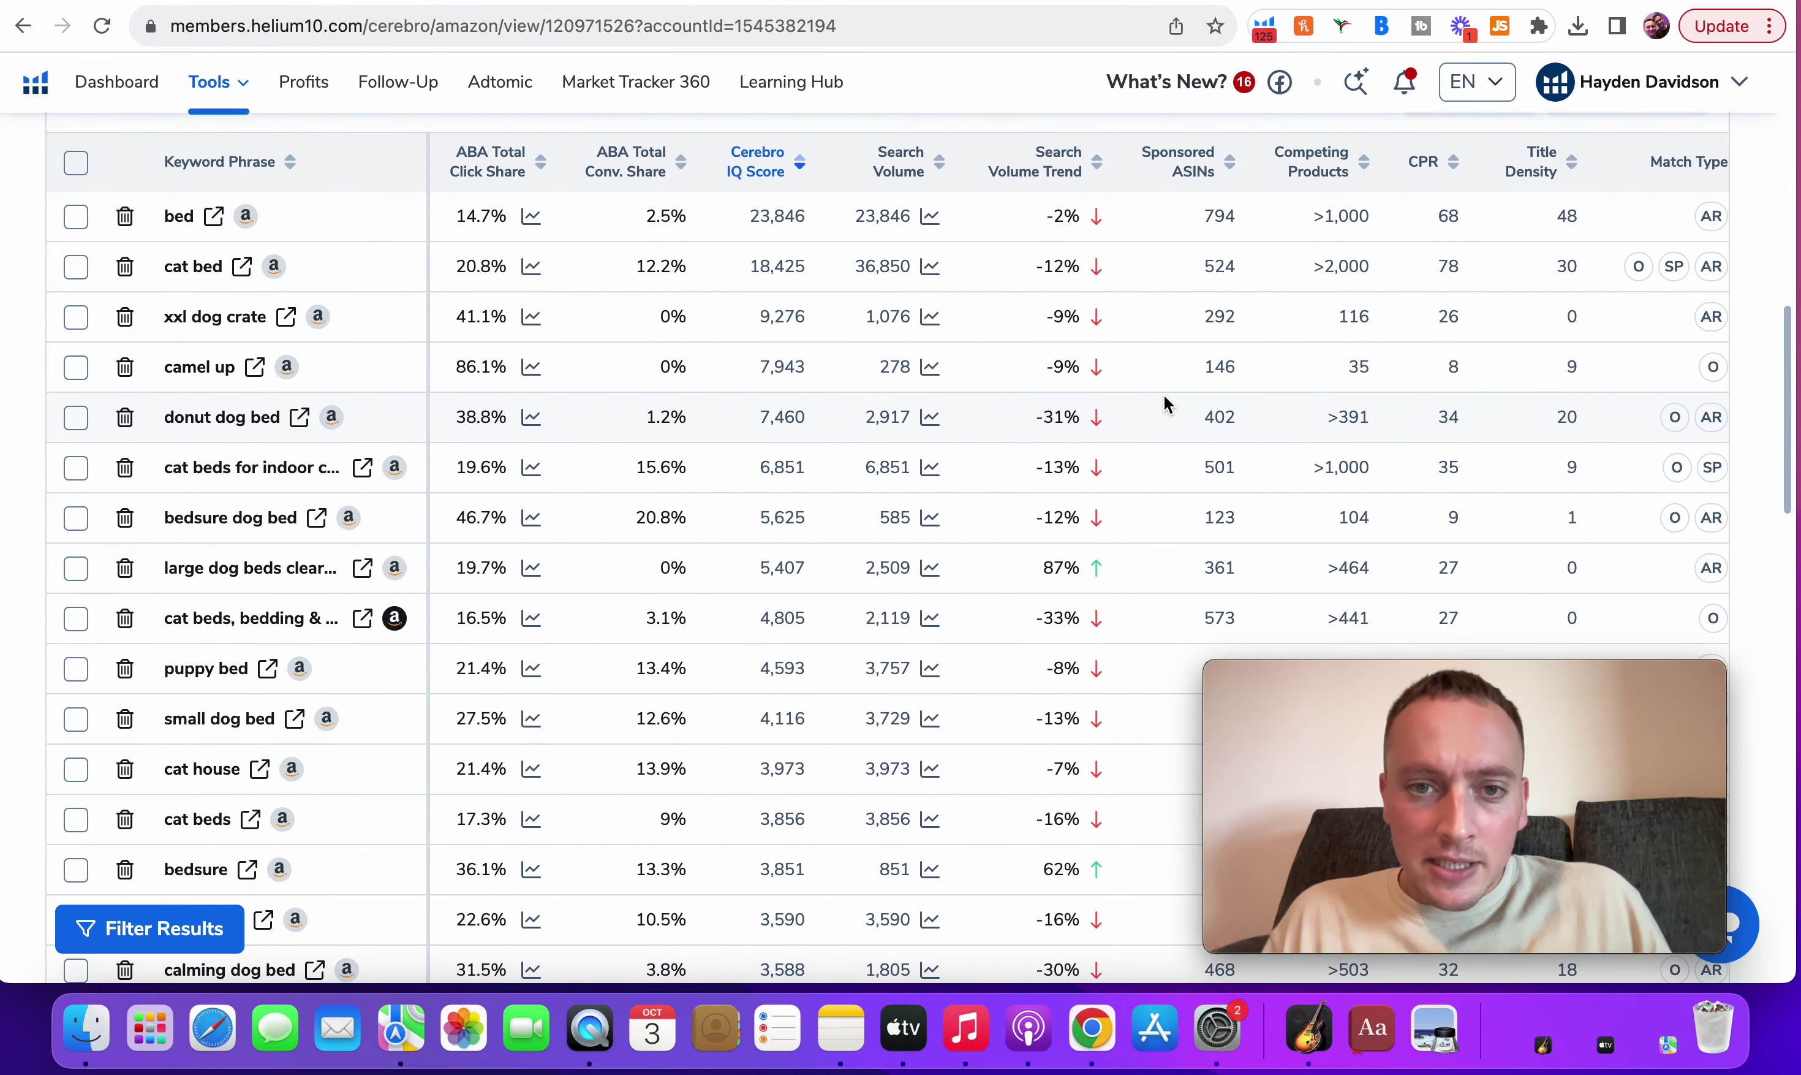
mouse_move(923, 192)
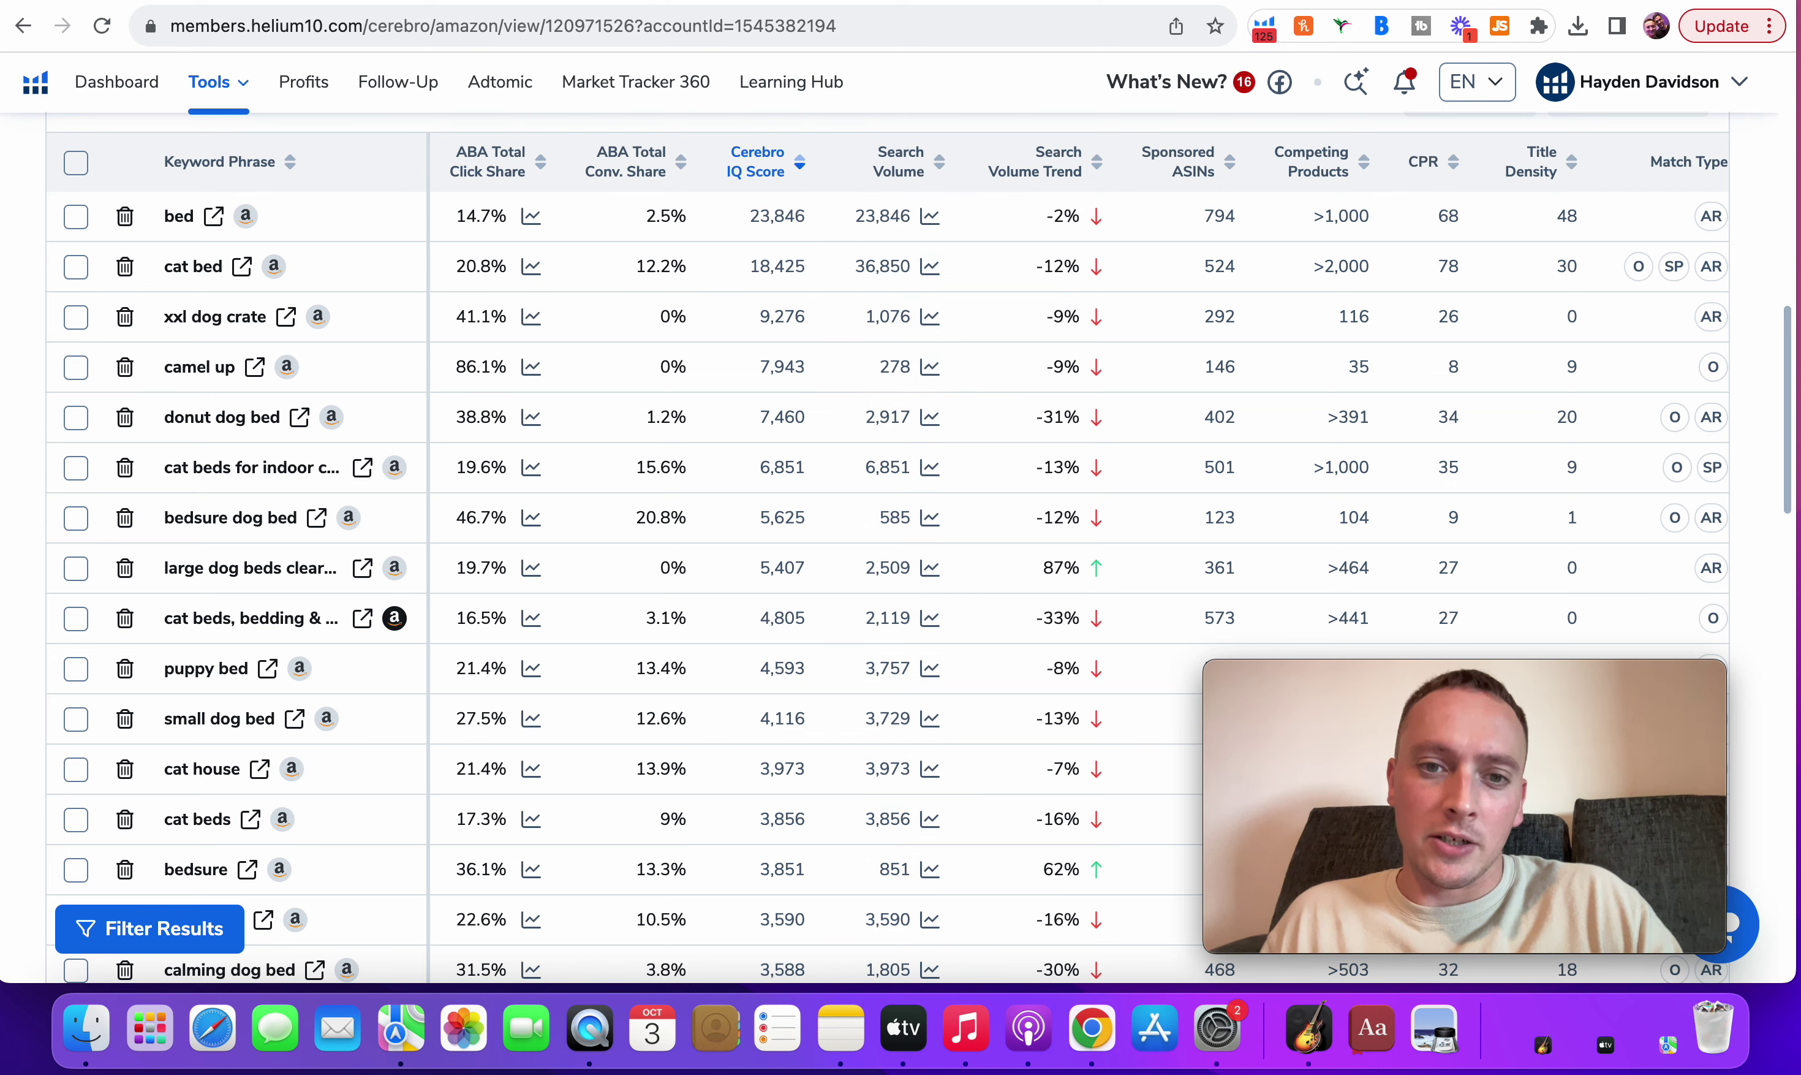
left_click(475, 1)
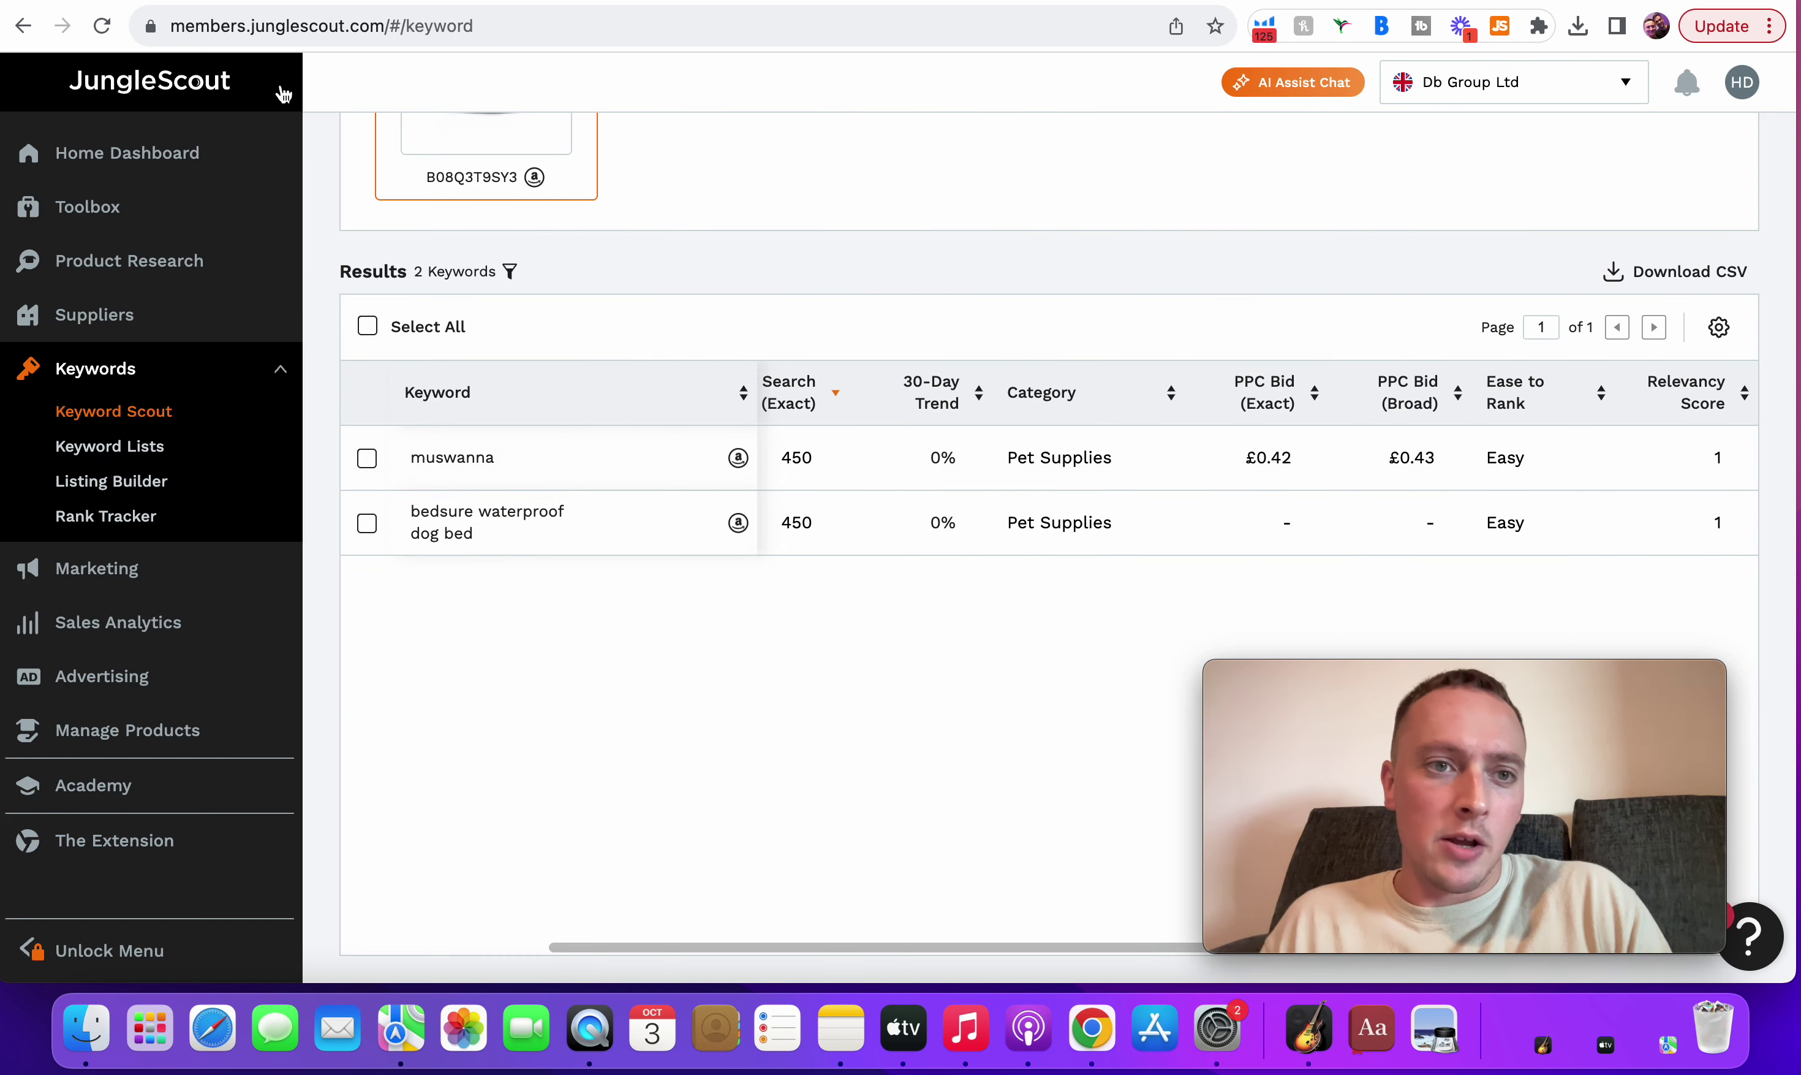
left_click(322, 1)
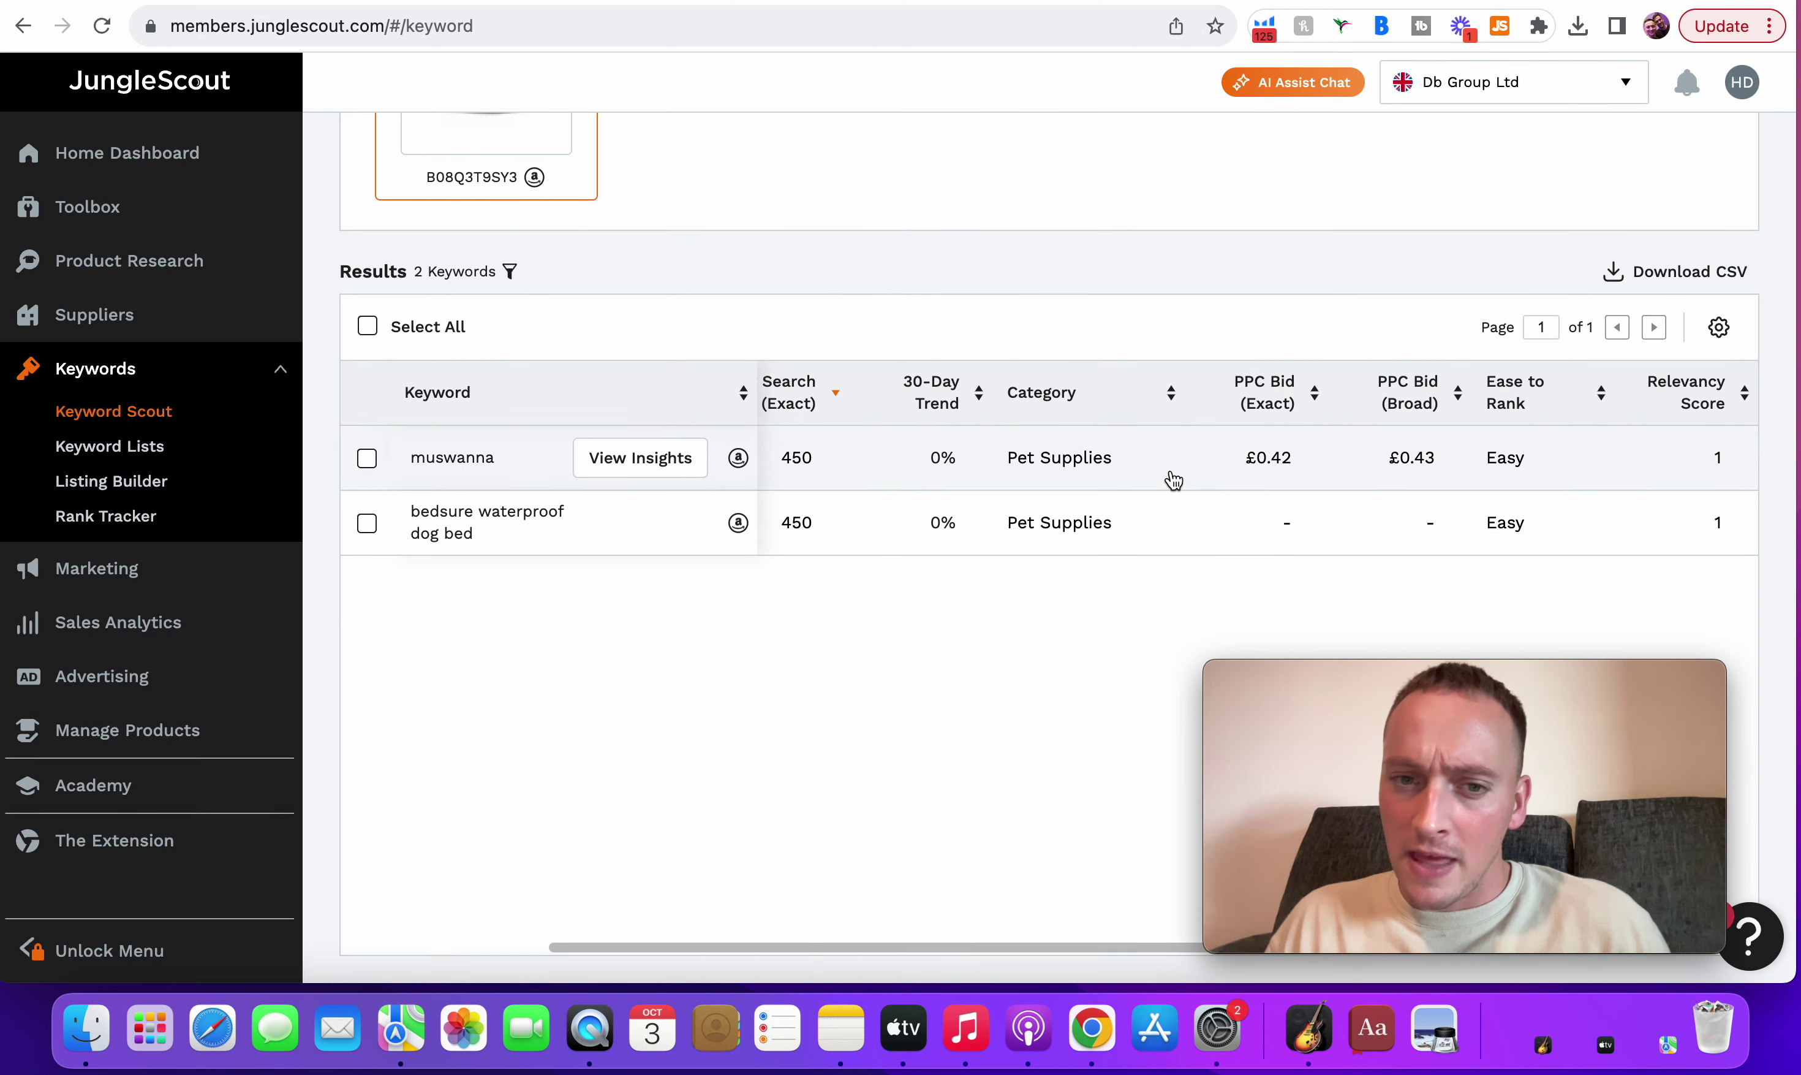
scroll(1173, 481, "left", 5)
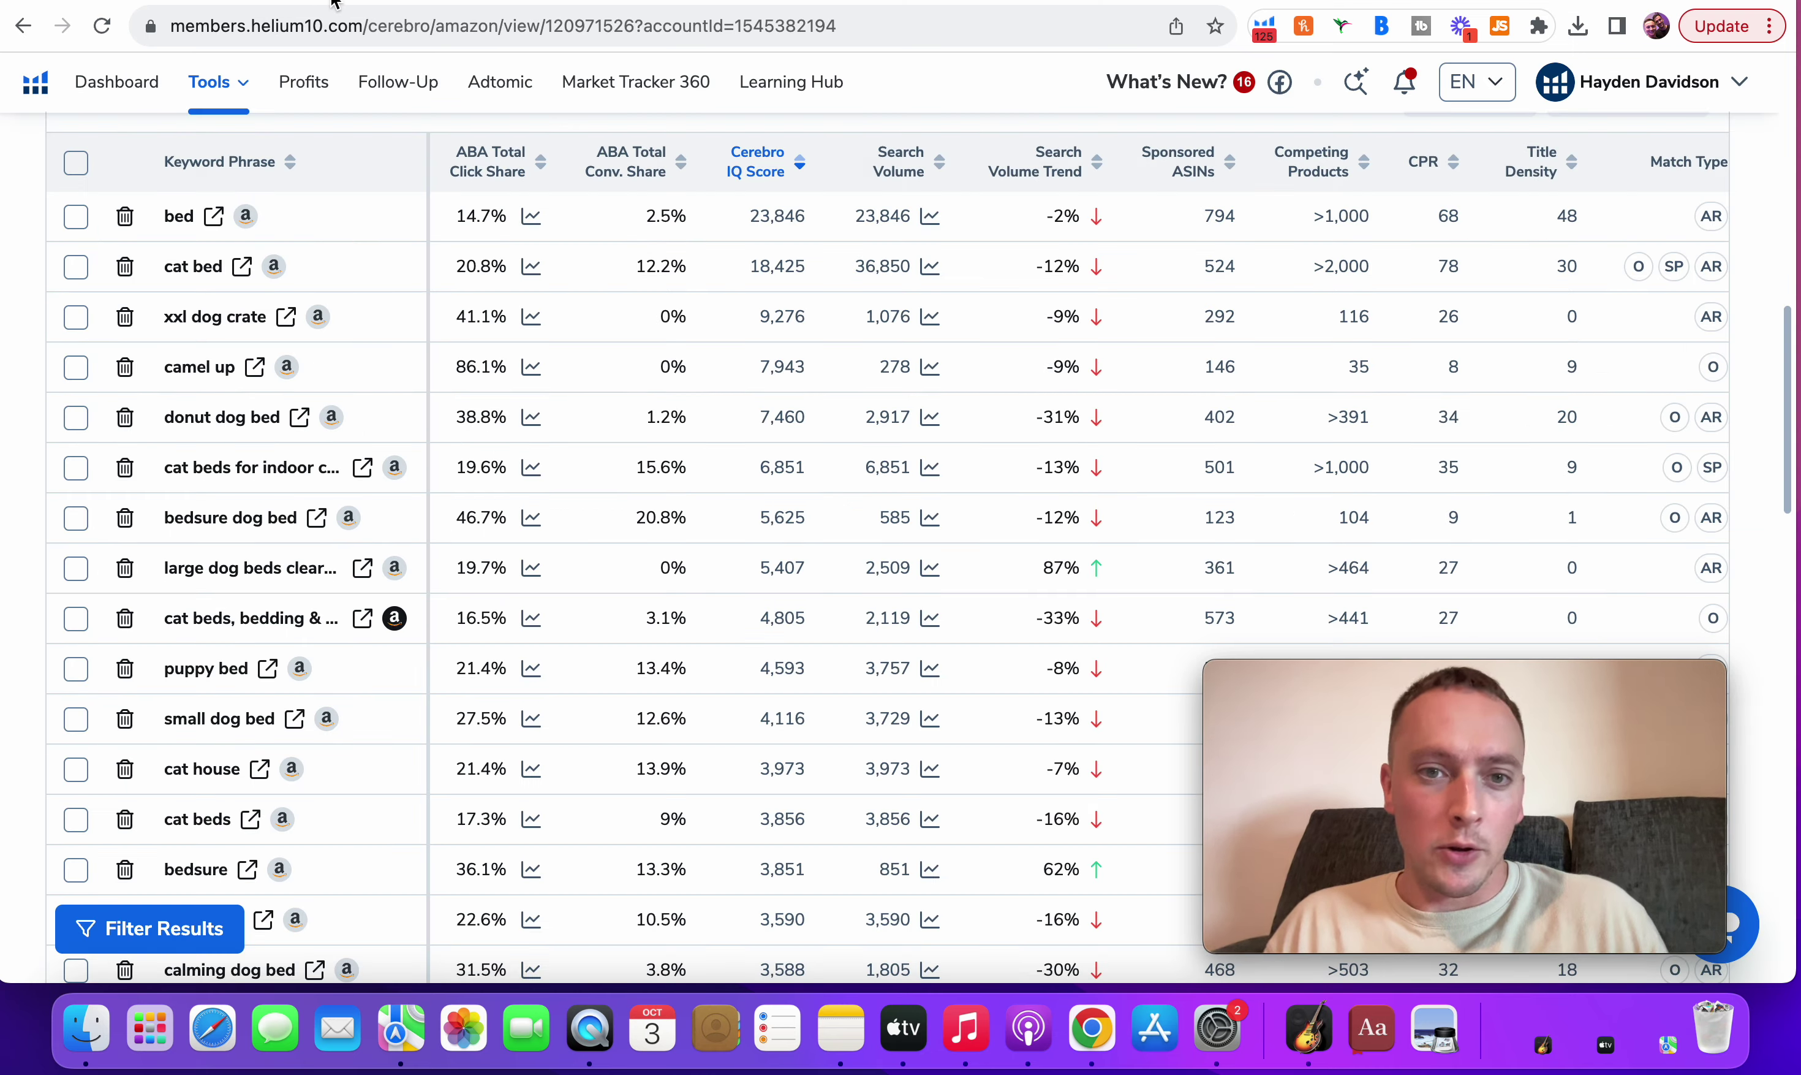
scroll(1181, 227, "right", 5)
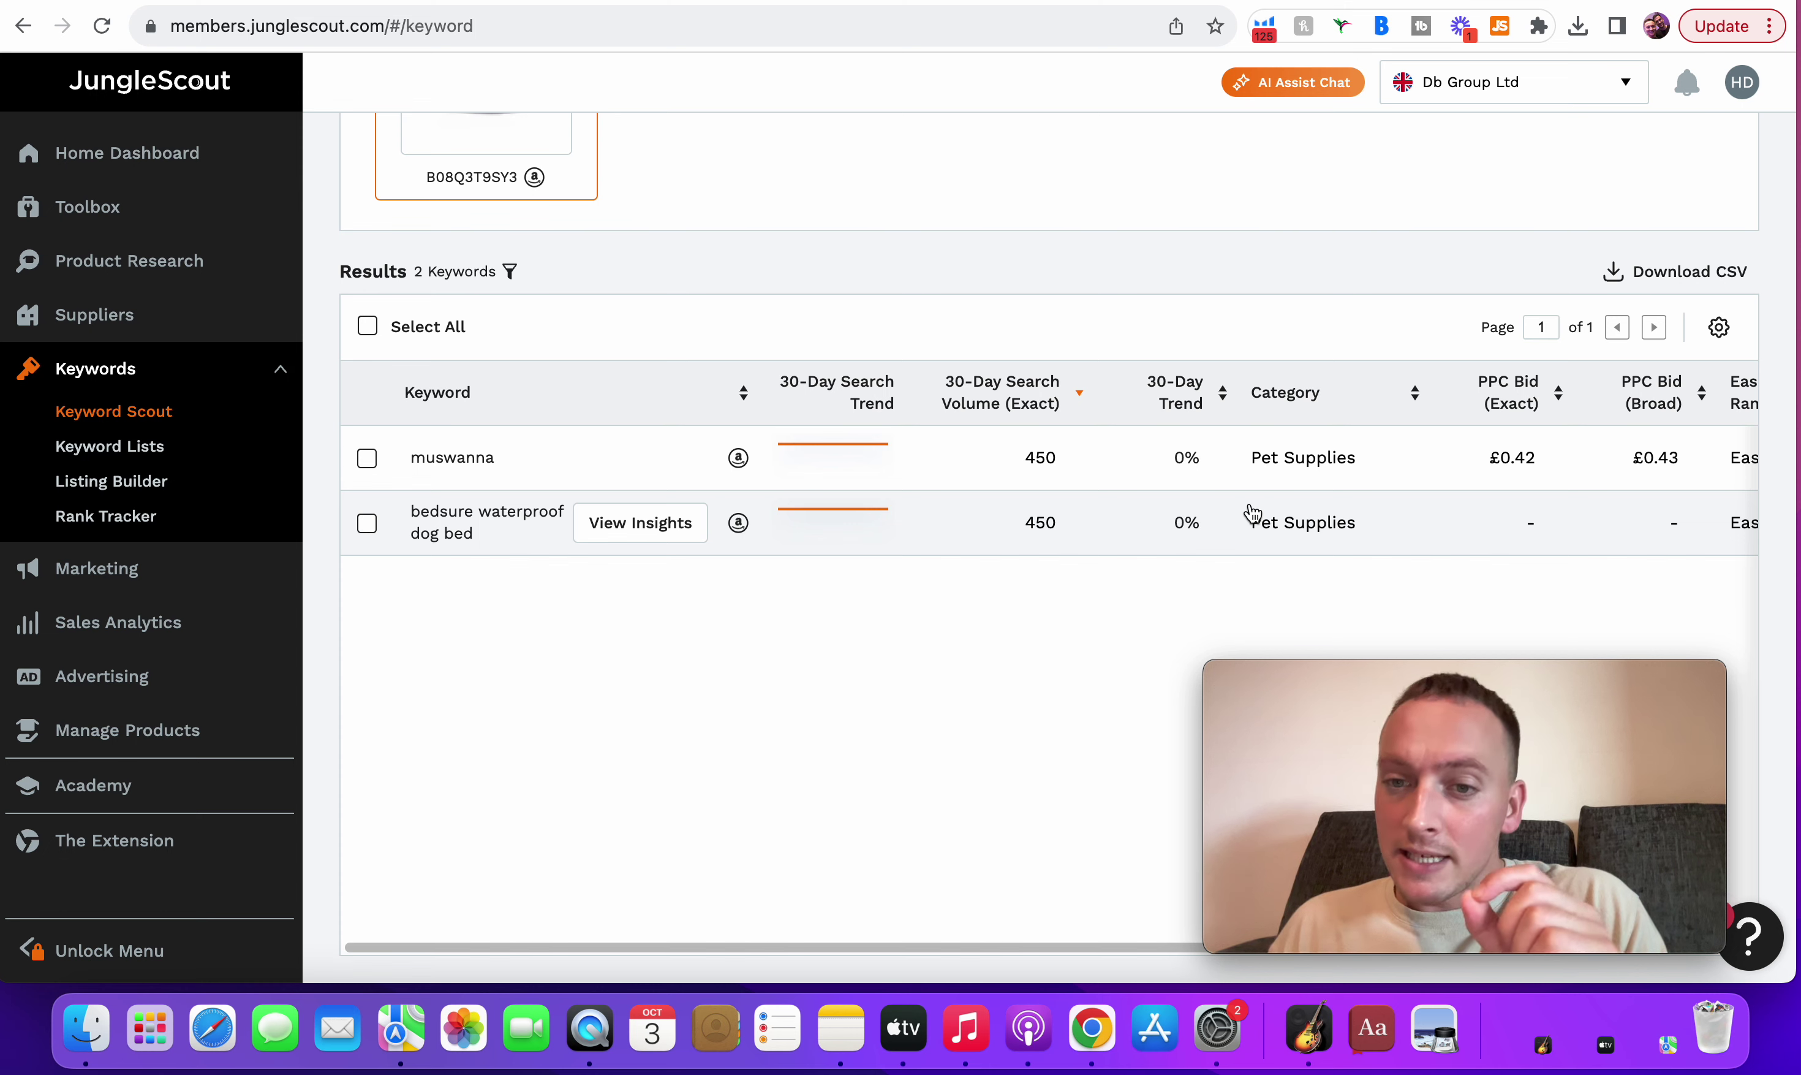
scroll(1337, 486, "left", 5)
scroll(1337, 486, "right", 3)
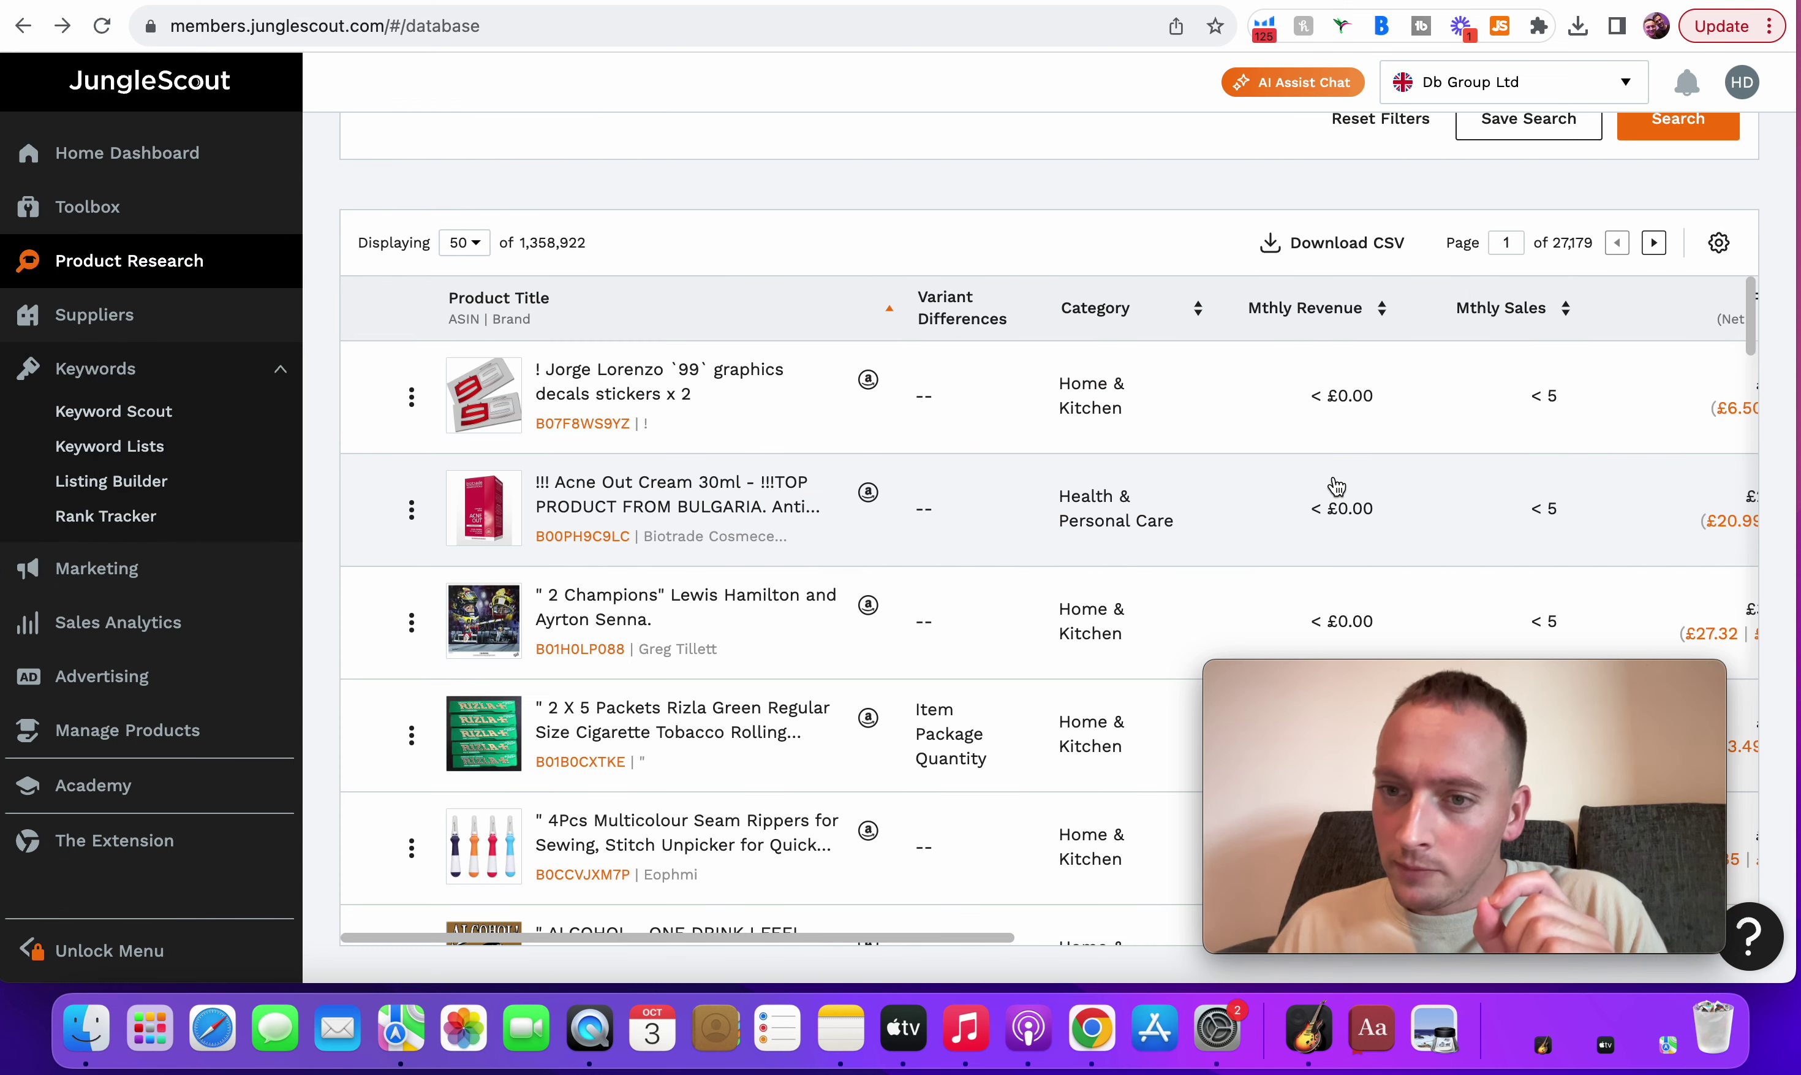
scroll(1337, 486, "right", 10)
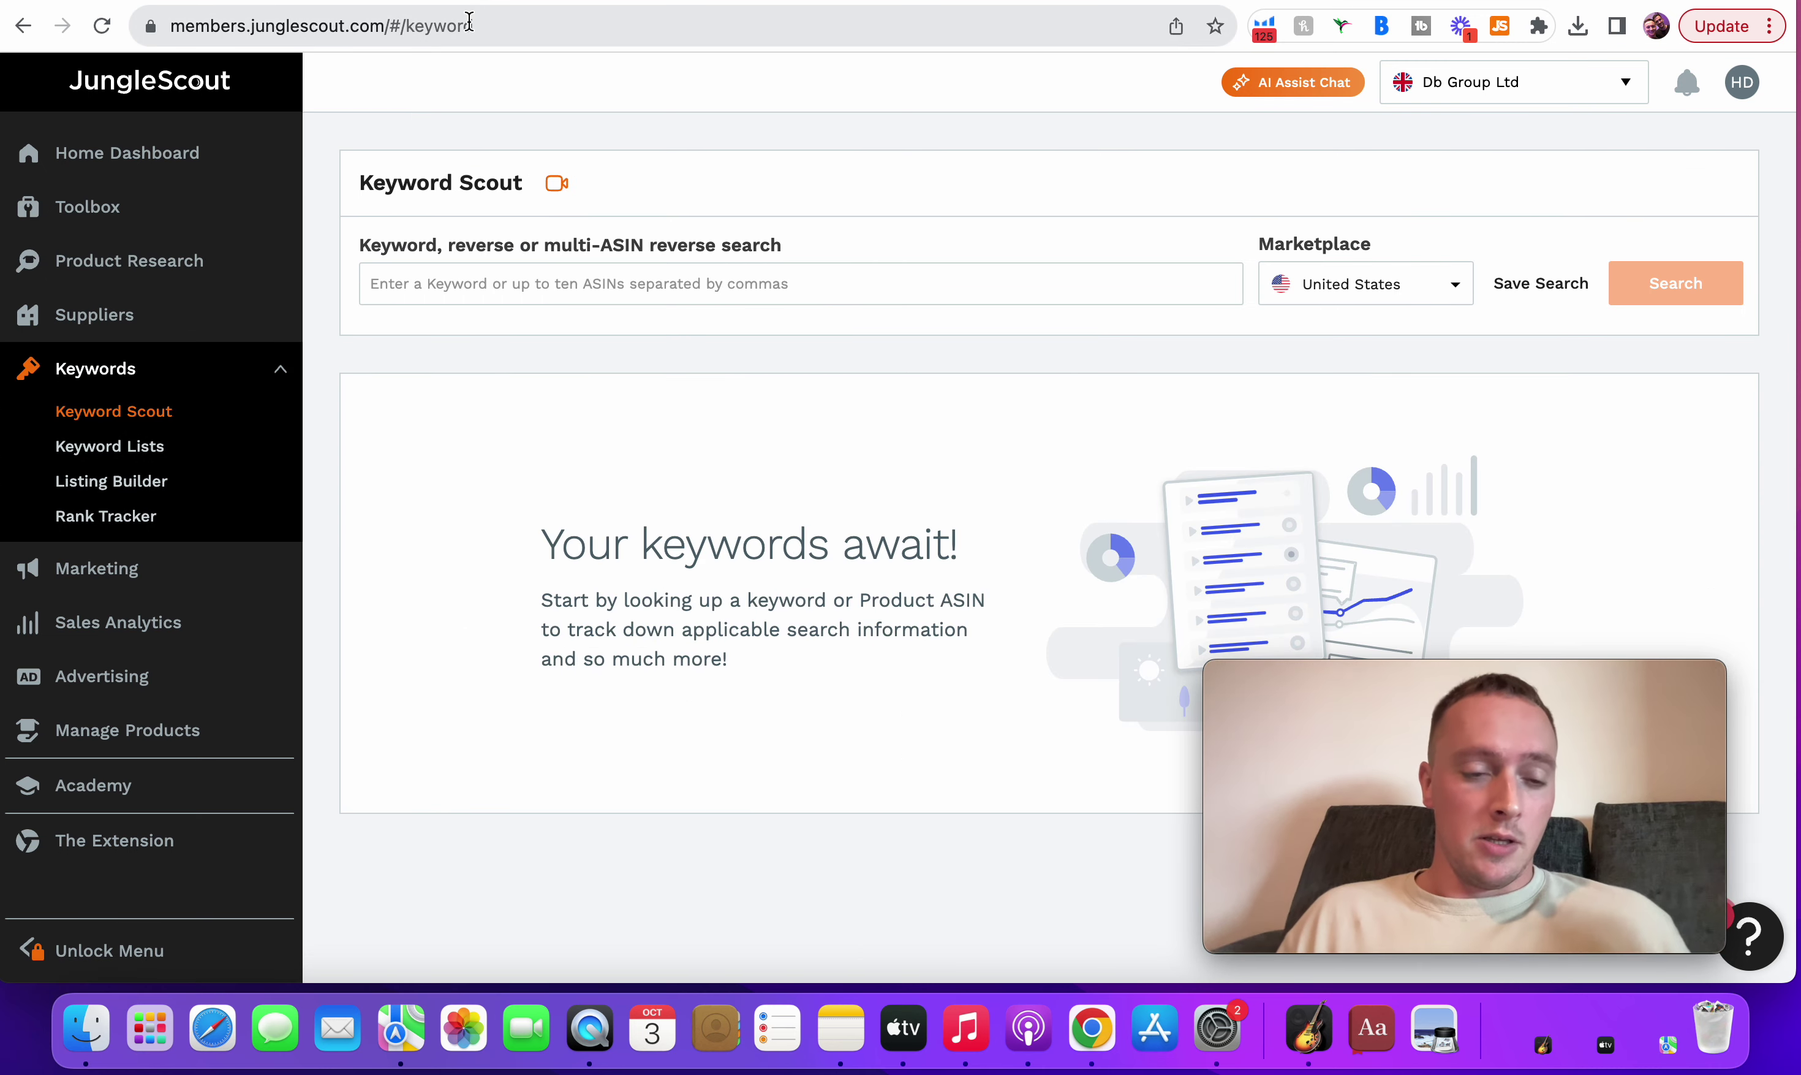
- Open Jungle Scout's Academy, and open the Learning Hub in Helium 10
left_click(131, 786)
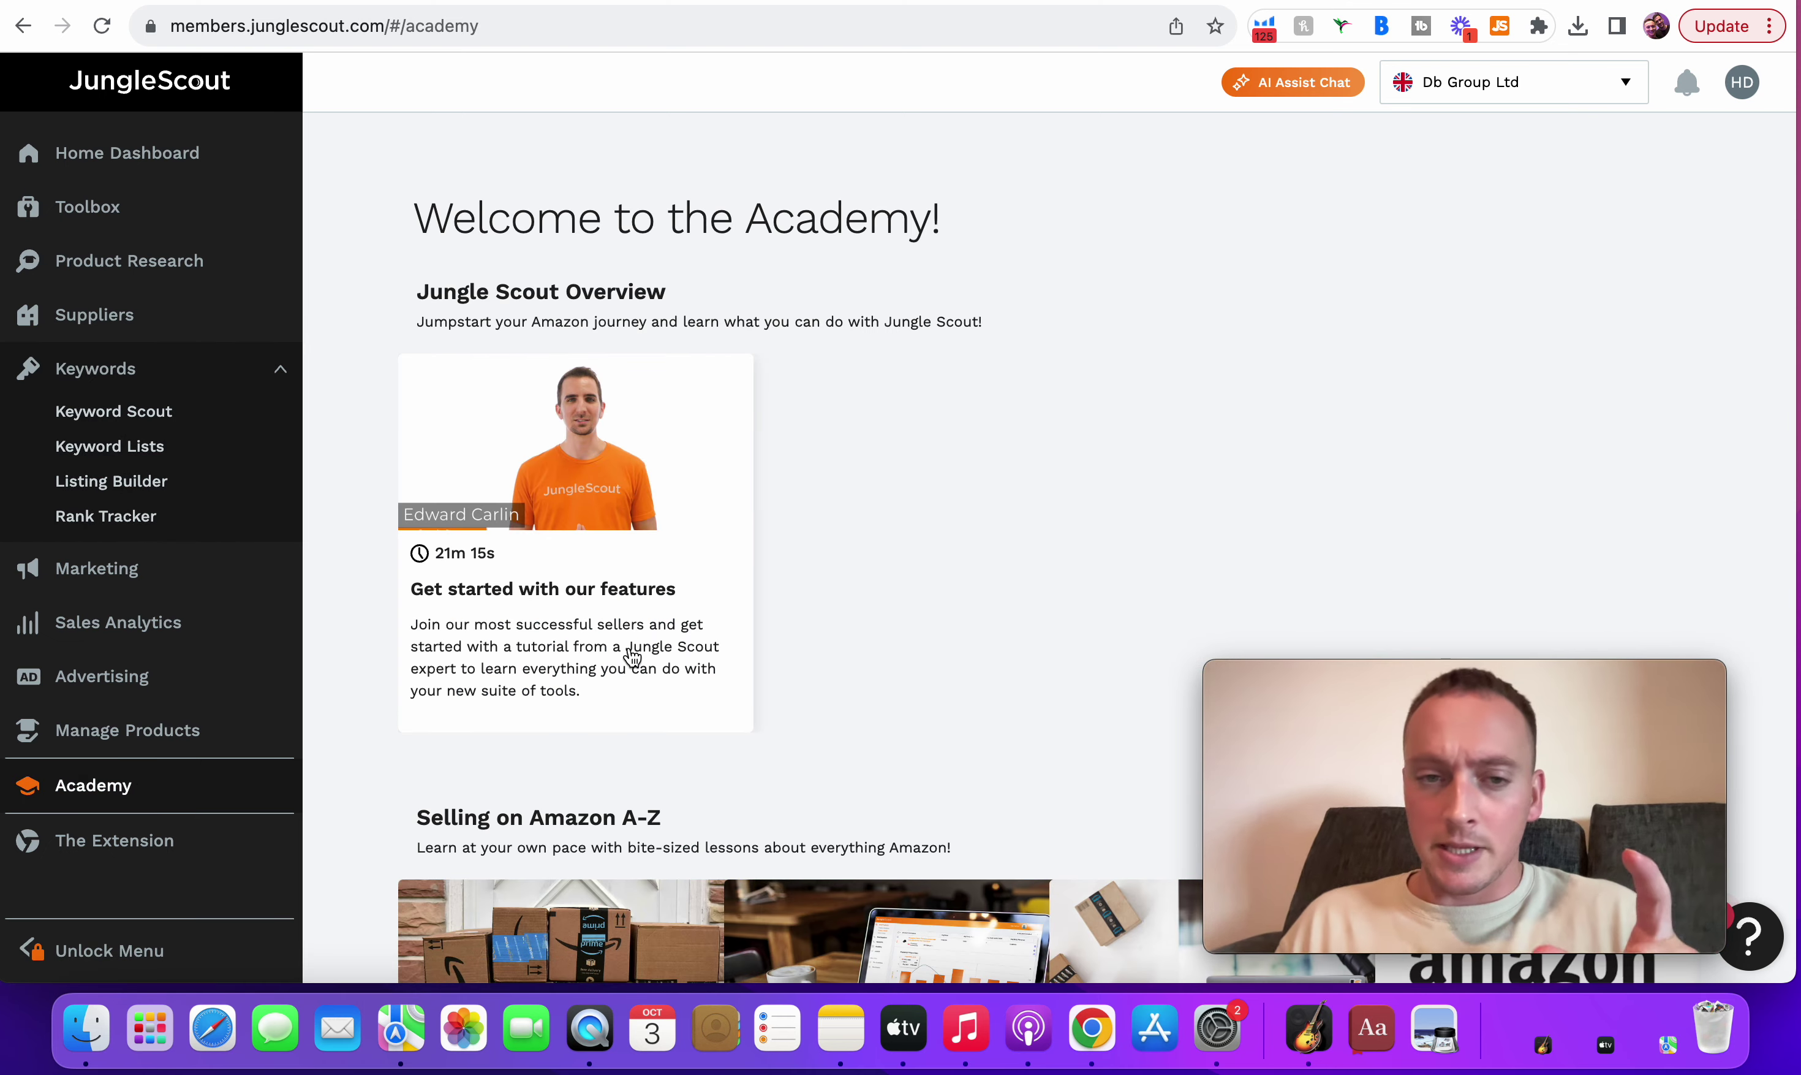
left_click(351, 1)
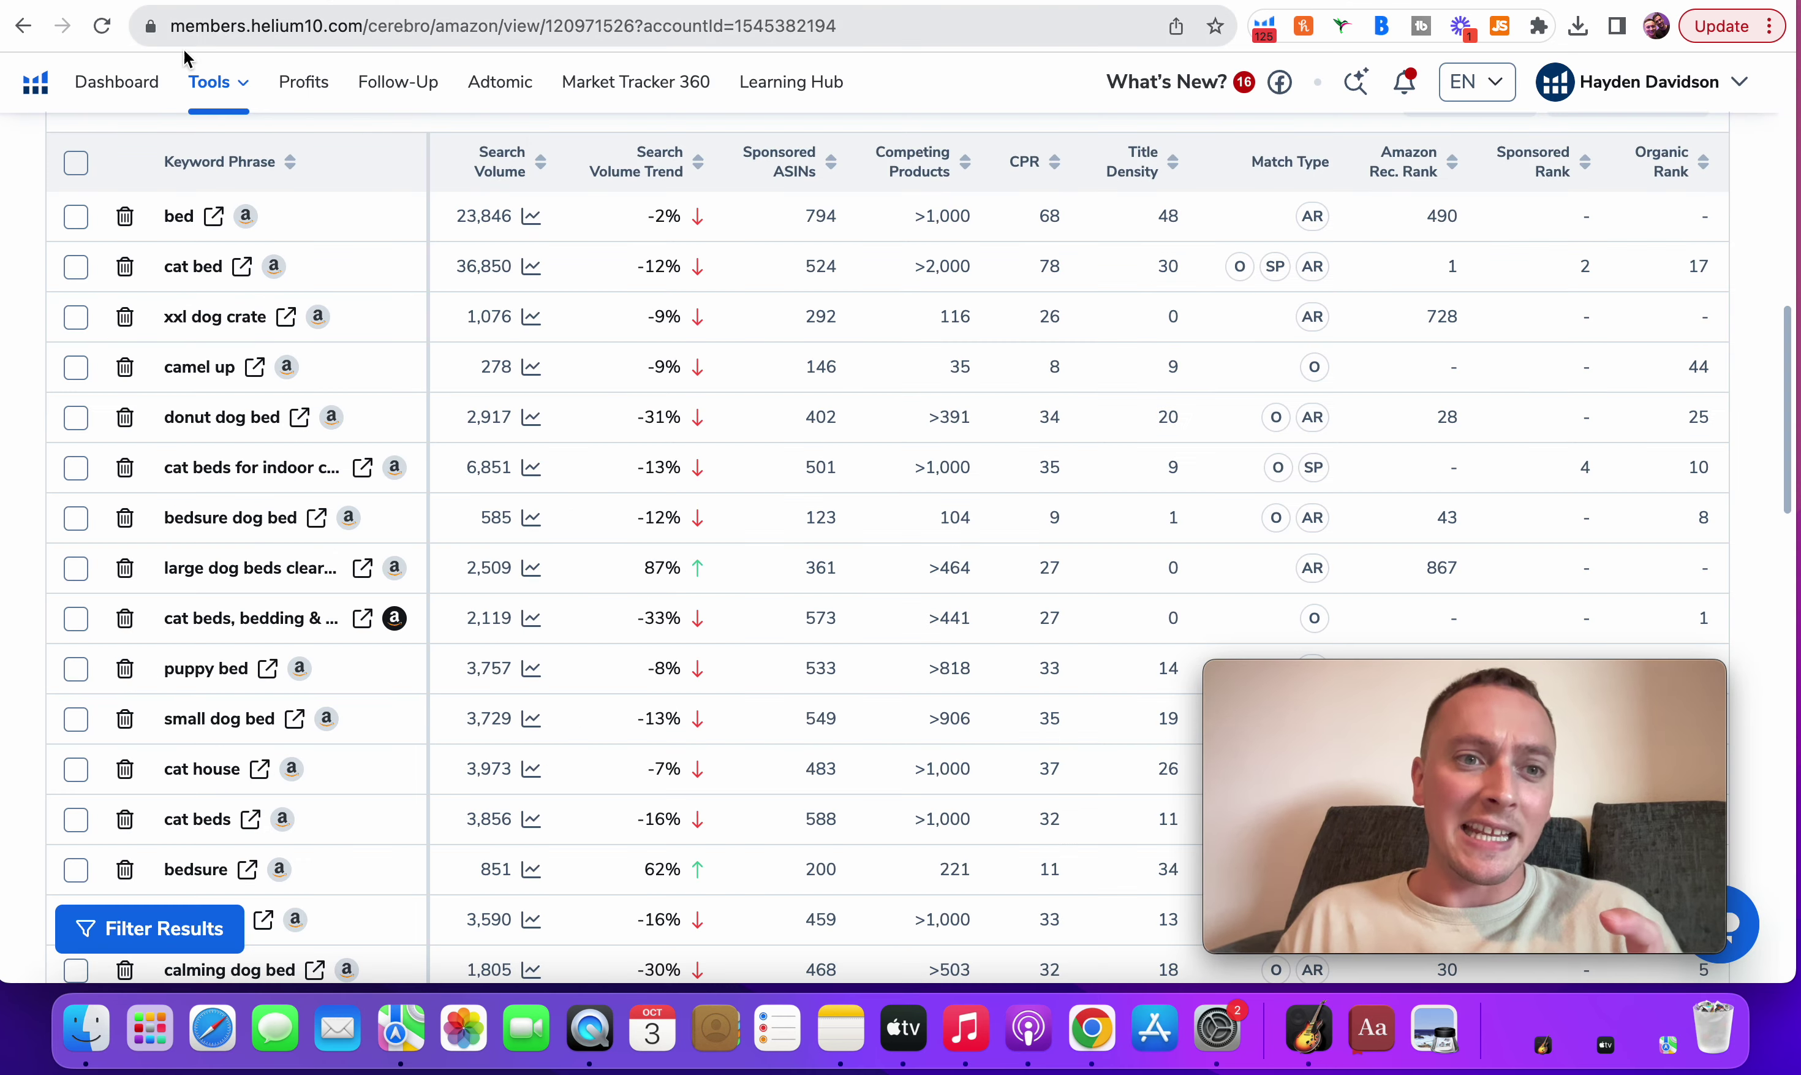
left_click(208, 88)
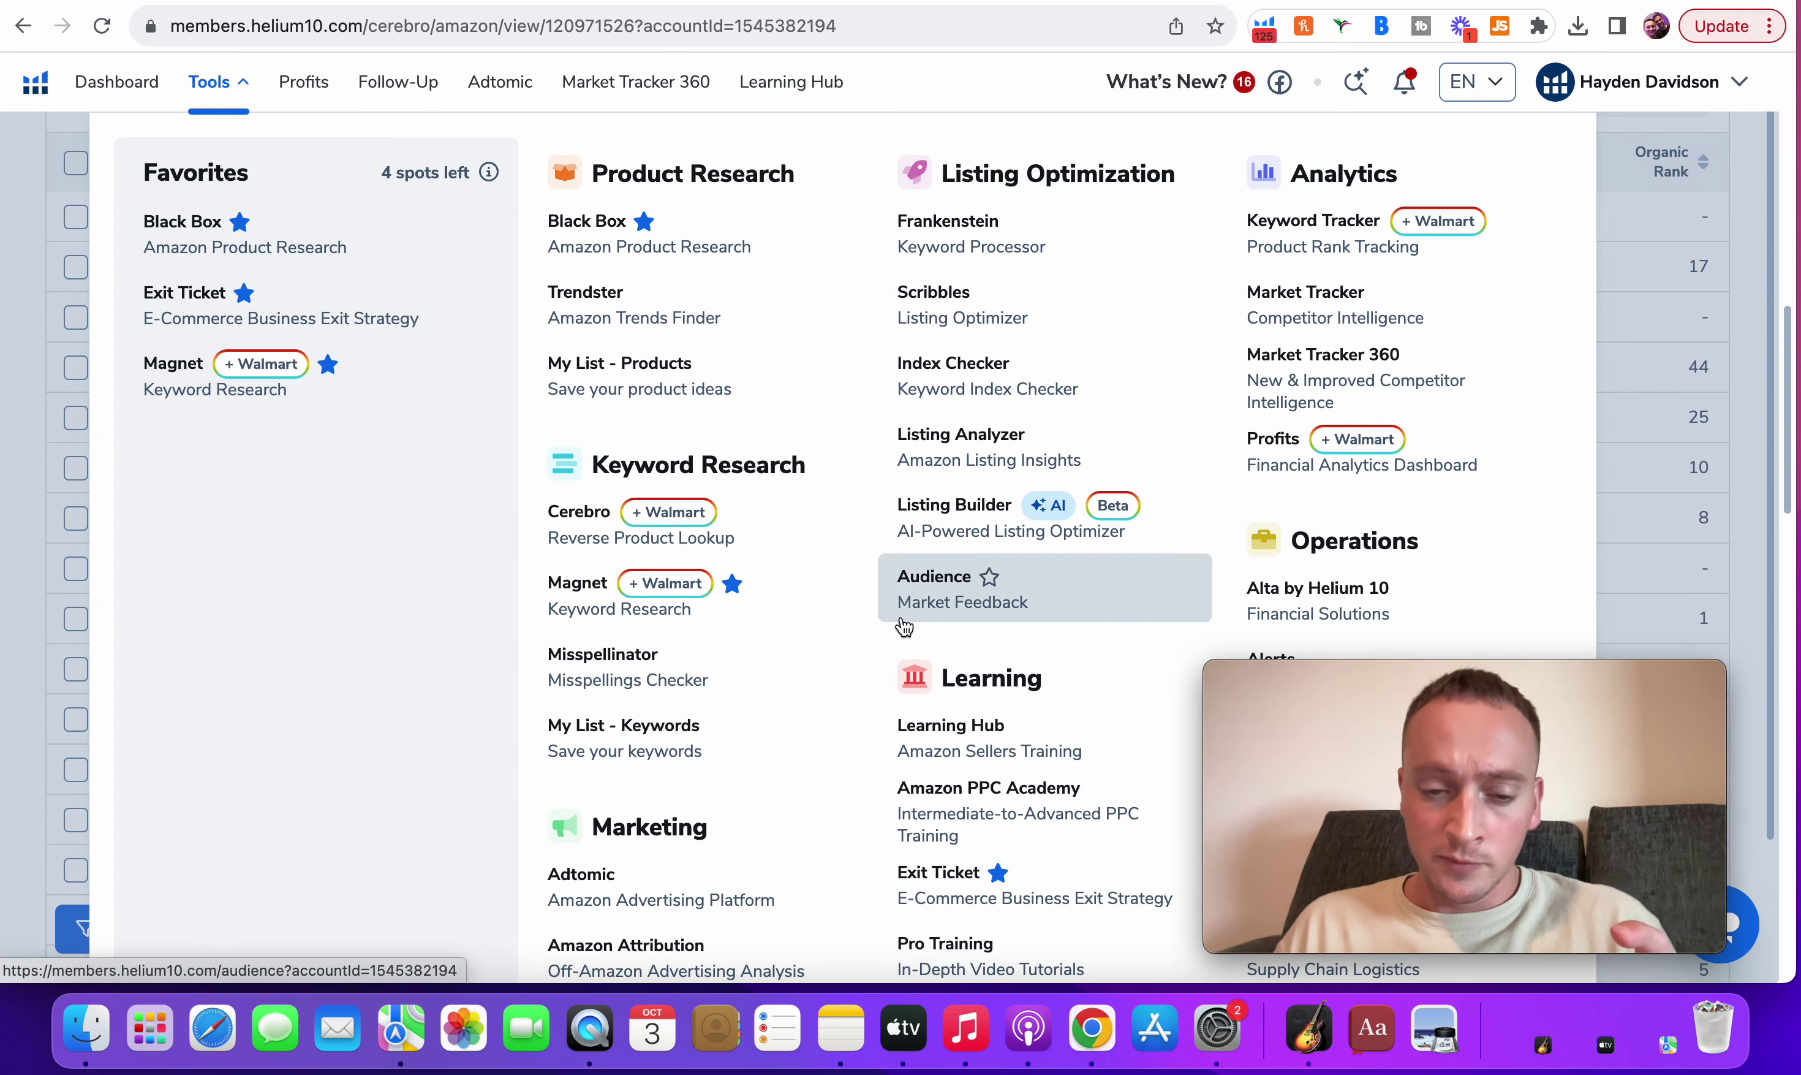
scroll(904, 627, "down", 2)
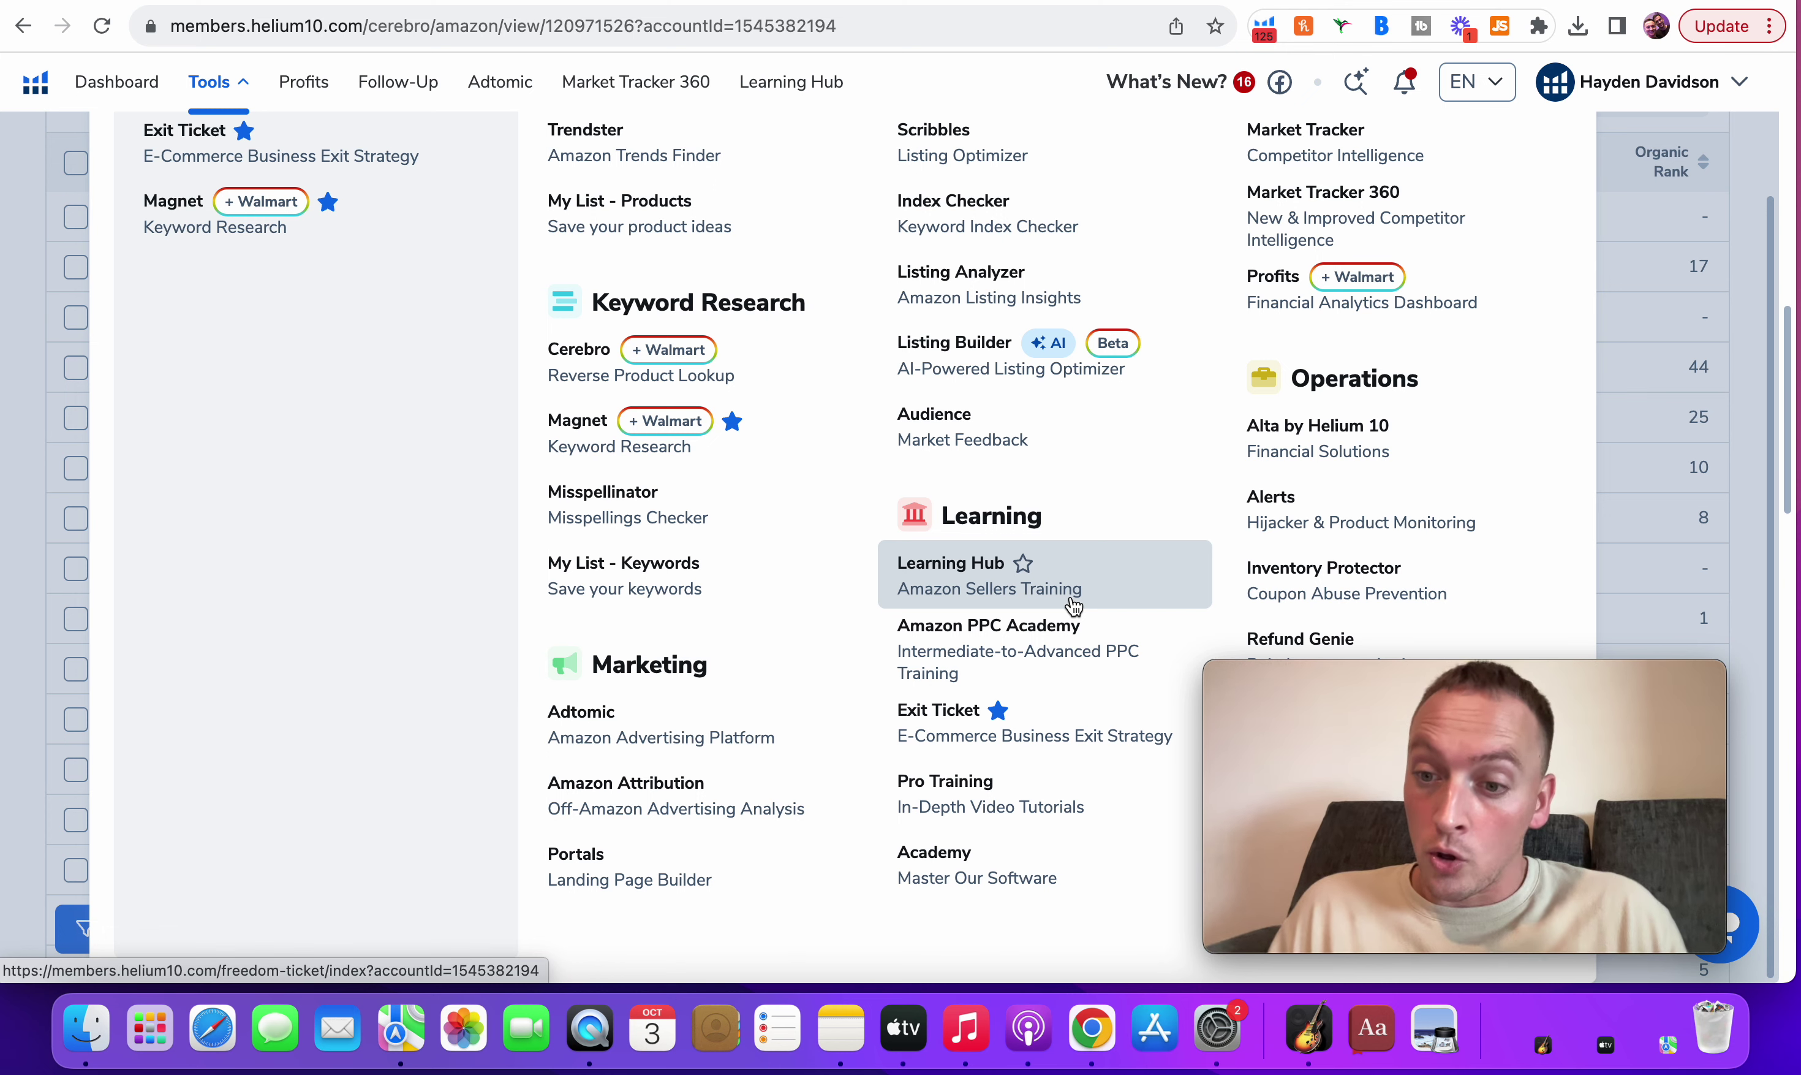
left_click(1117, 584)
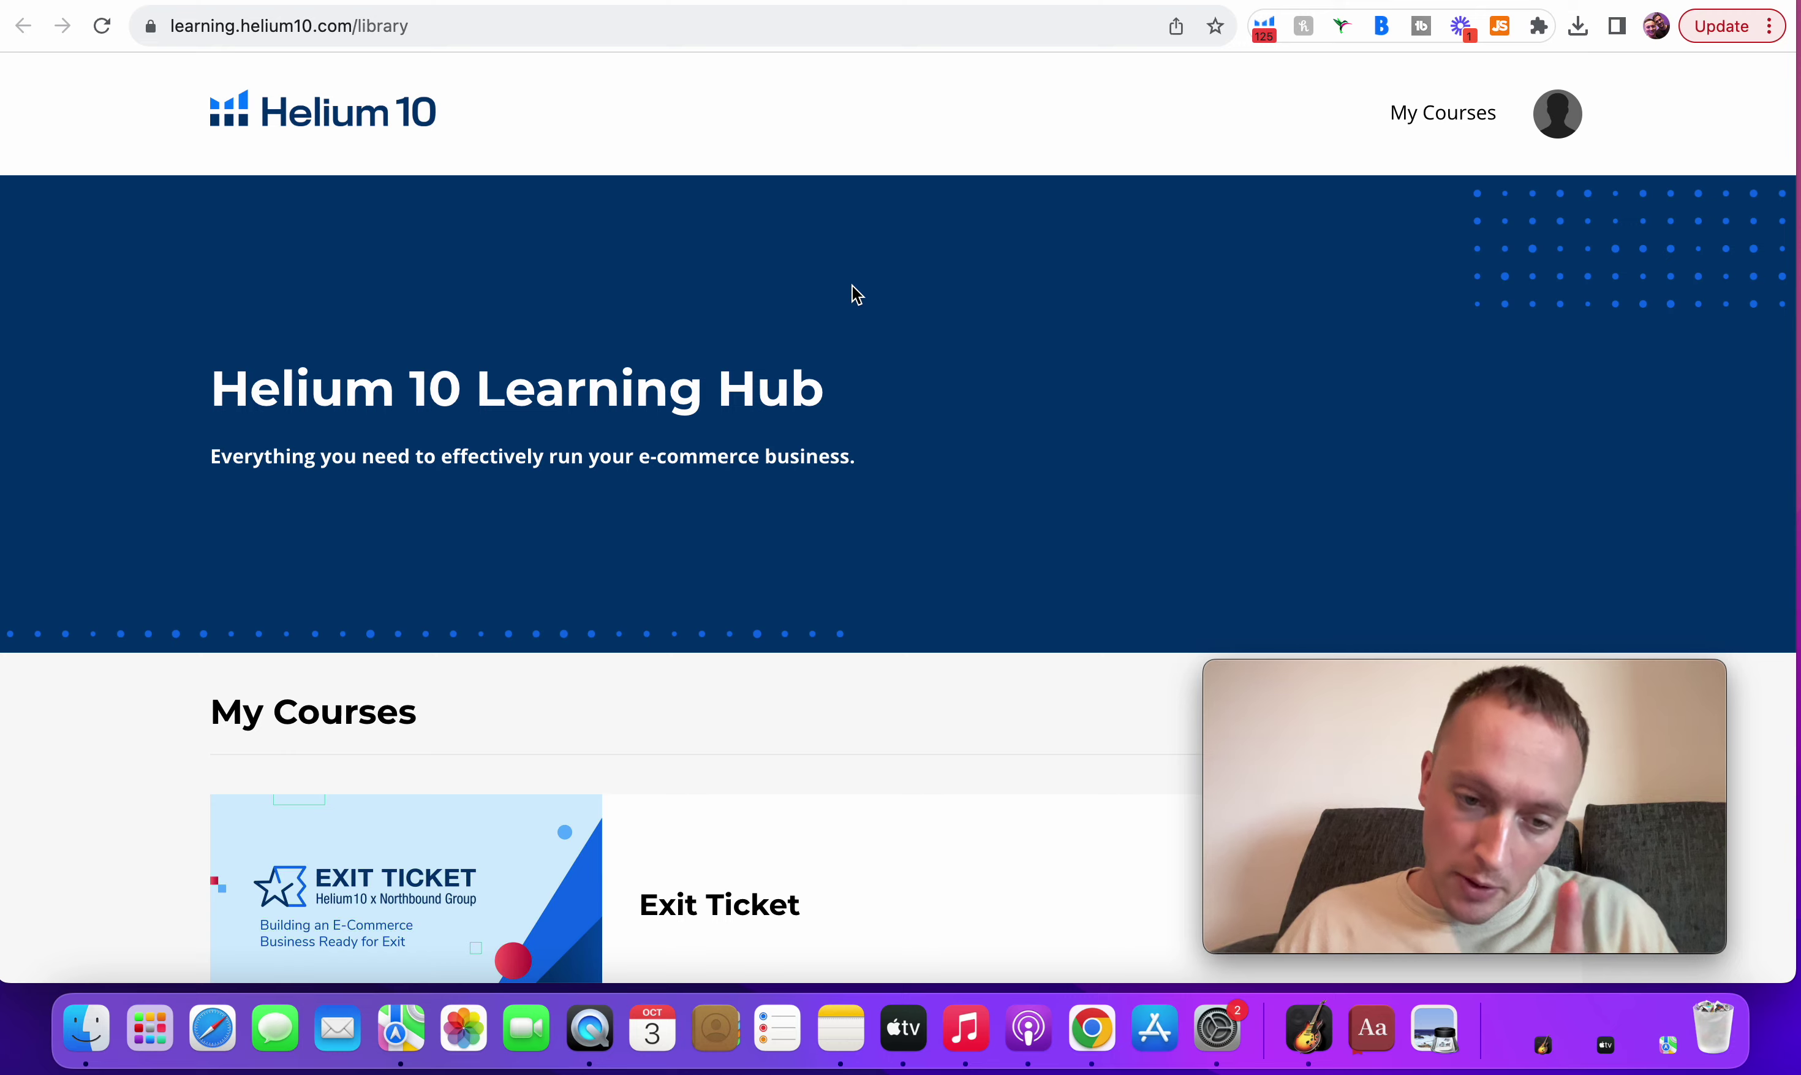
- Browse the Exit Ticket, Amazon PPC Academy and Freedom Ticket 3.0 courses in the Learning Hub
scroll(853, 292, "down", 7)
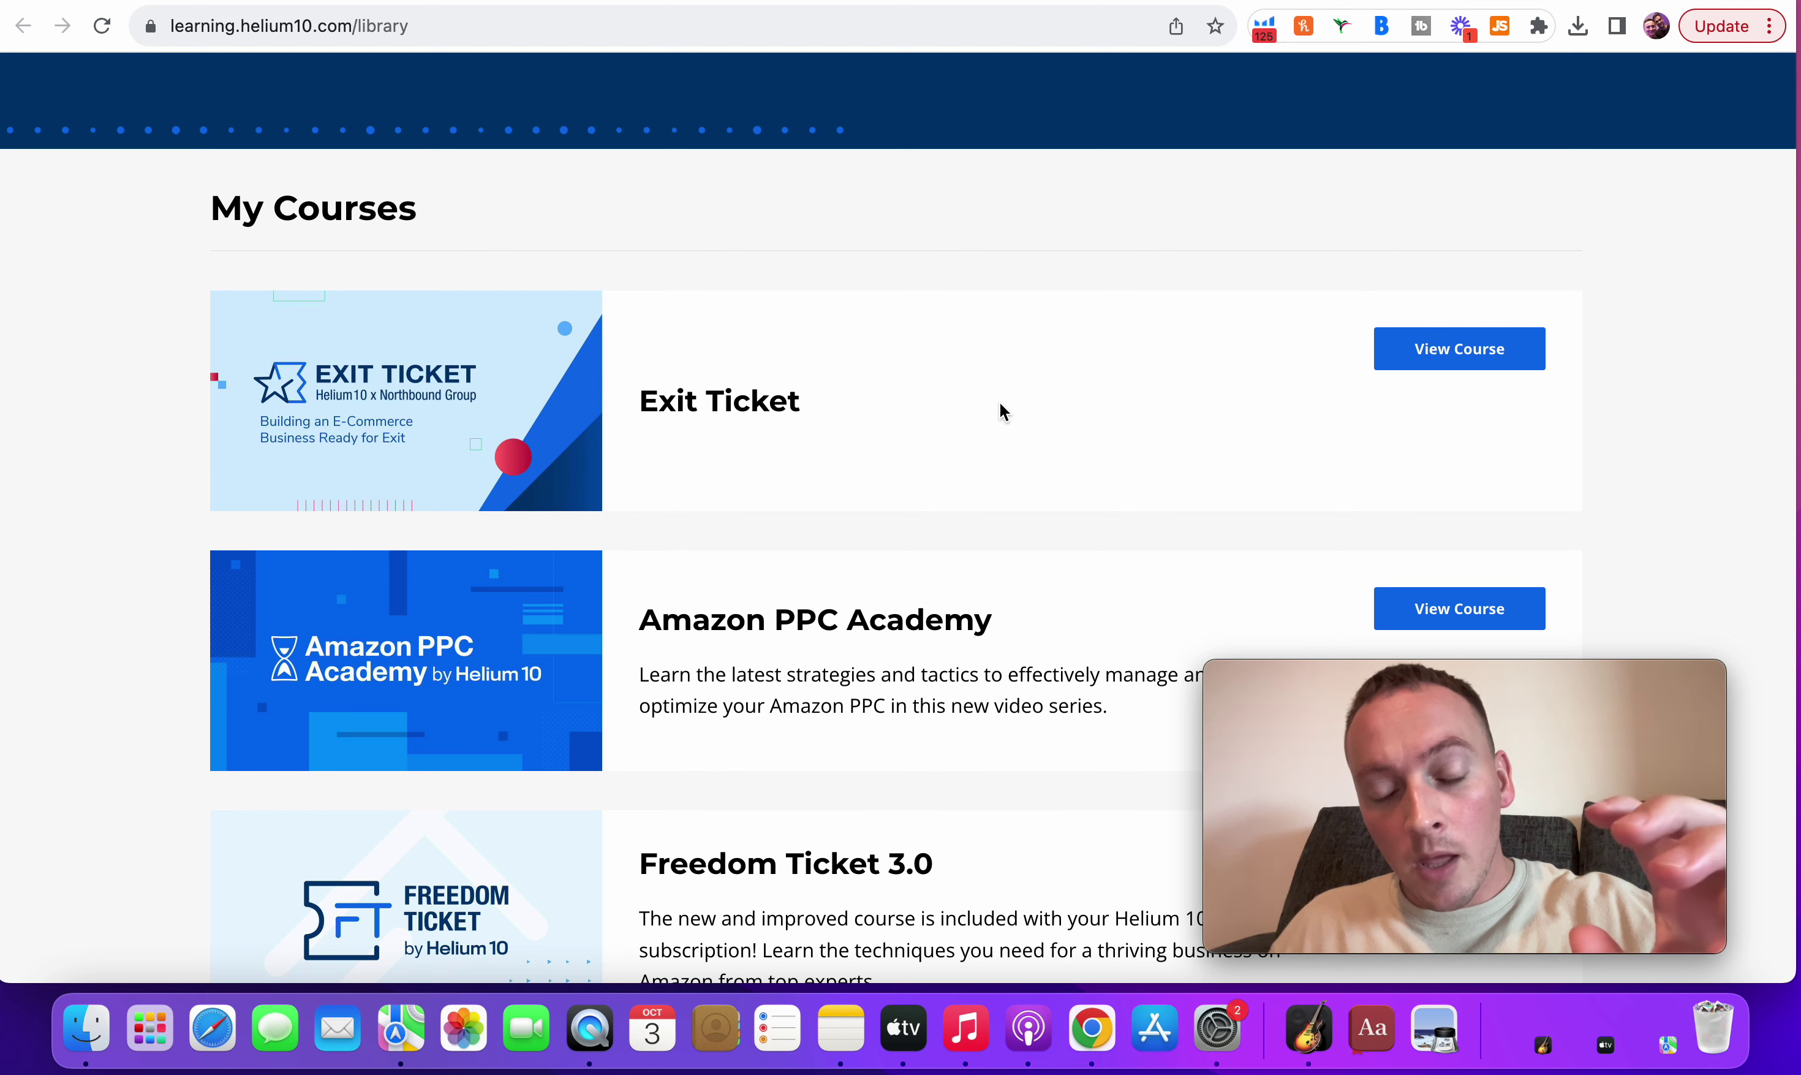
scroll(1000, 403, "down", 2)
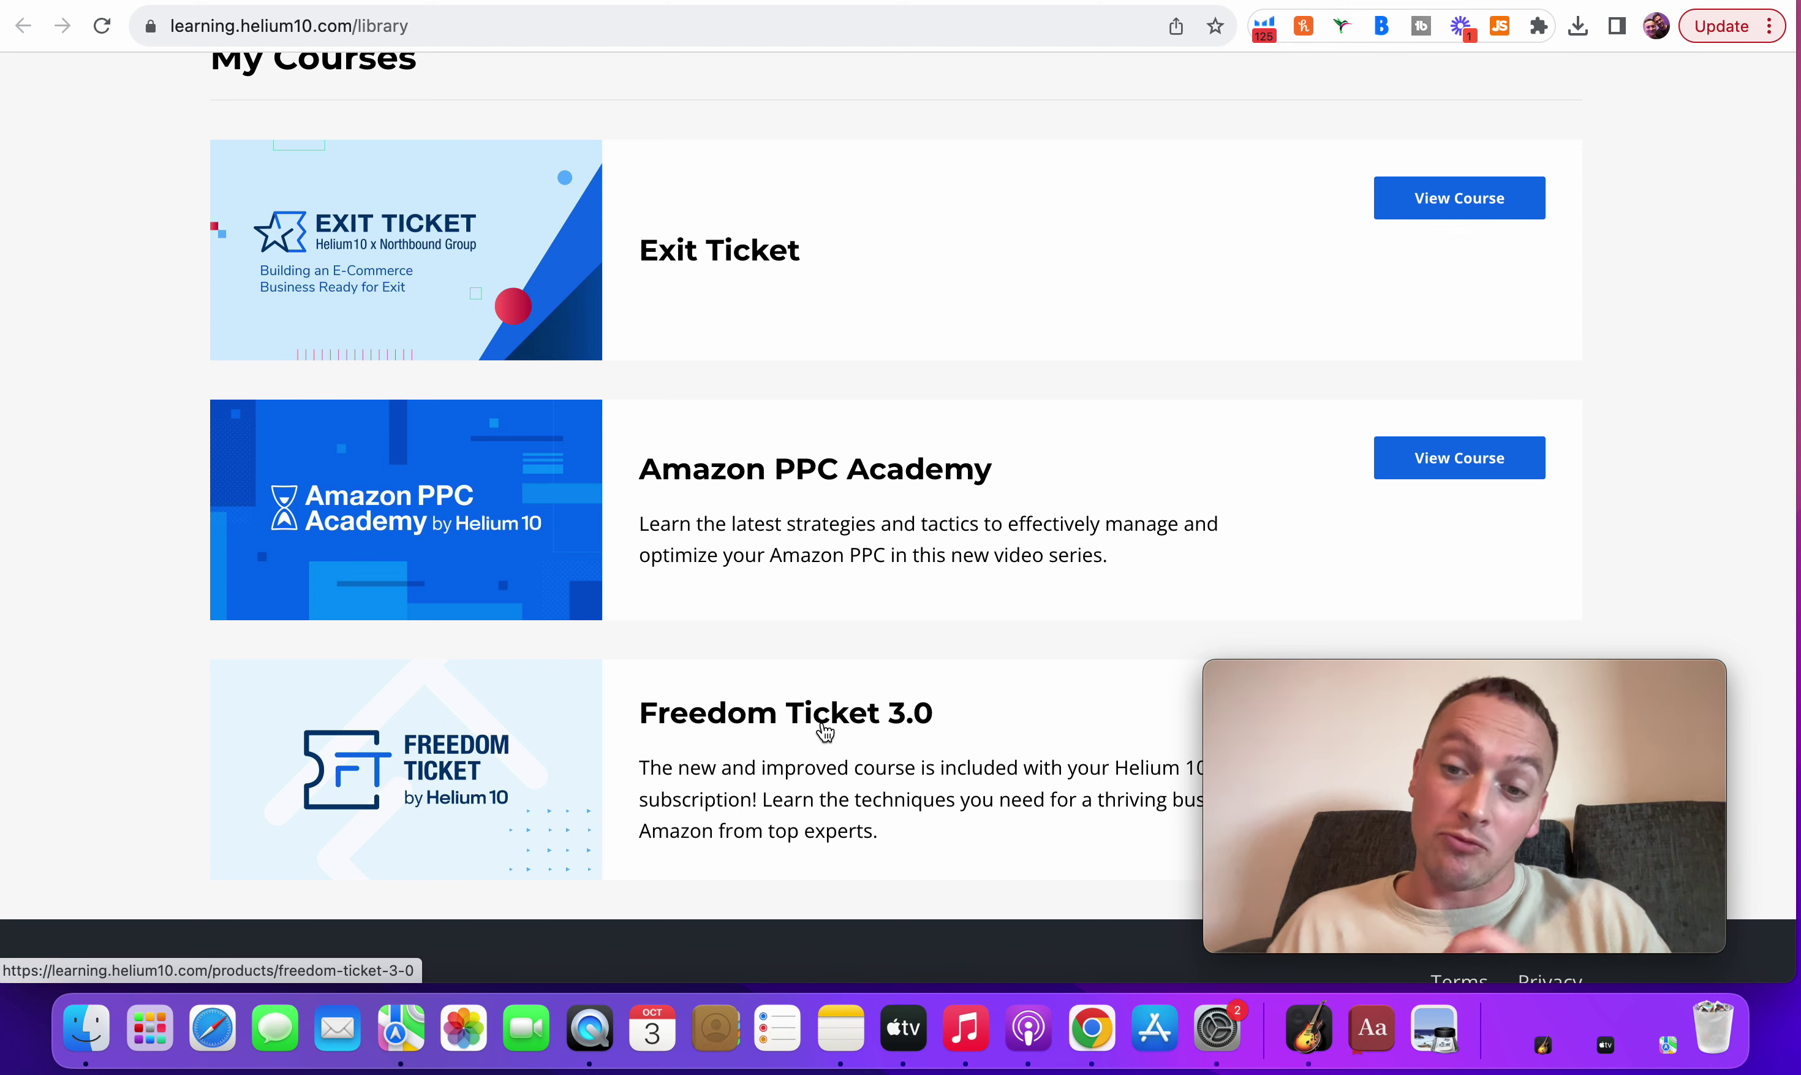
scroll(825, 731, "down", 3)
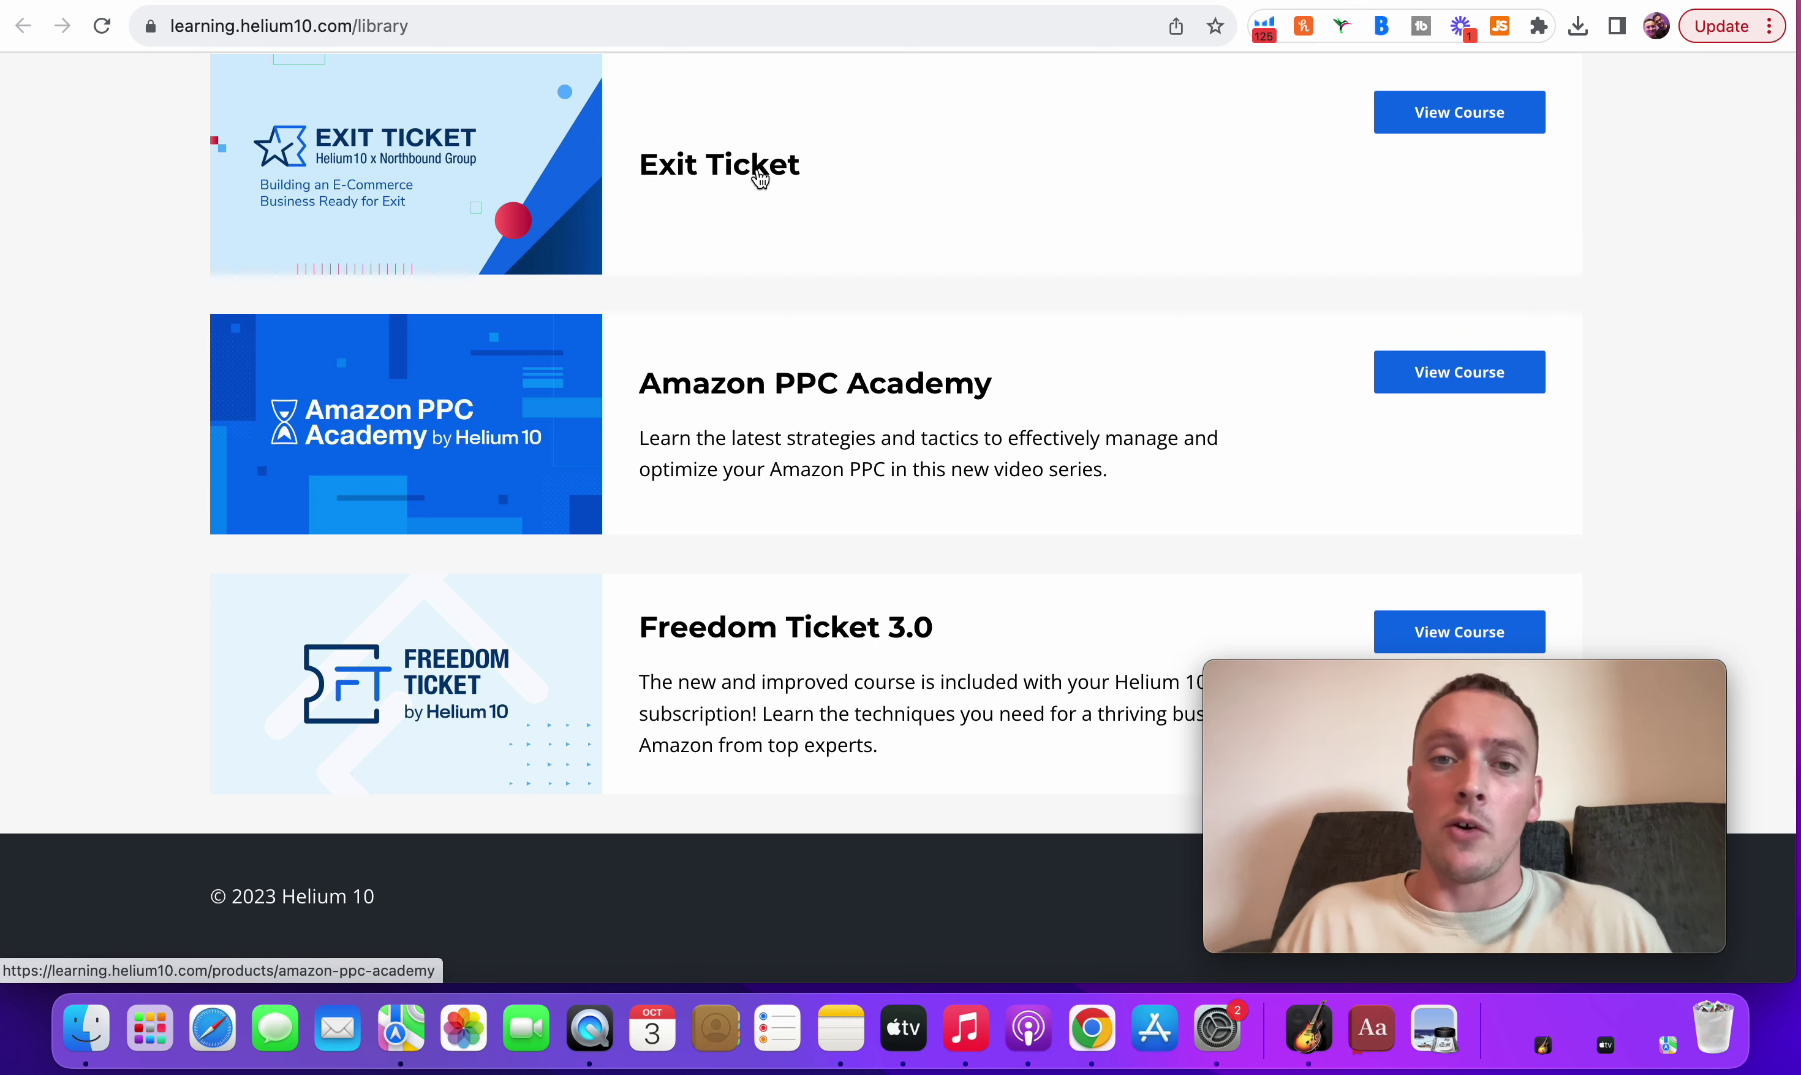
- Switch to Jungle Scout's Academy and browse the courses in the Selling on Amazon A-Z series
left_click(795, 2)
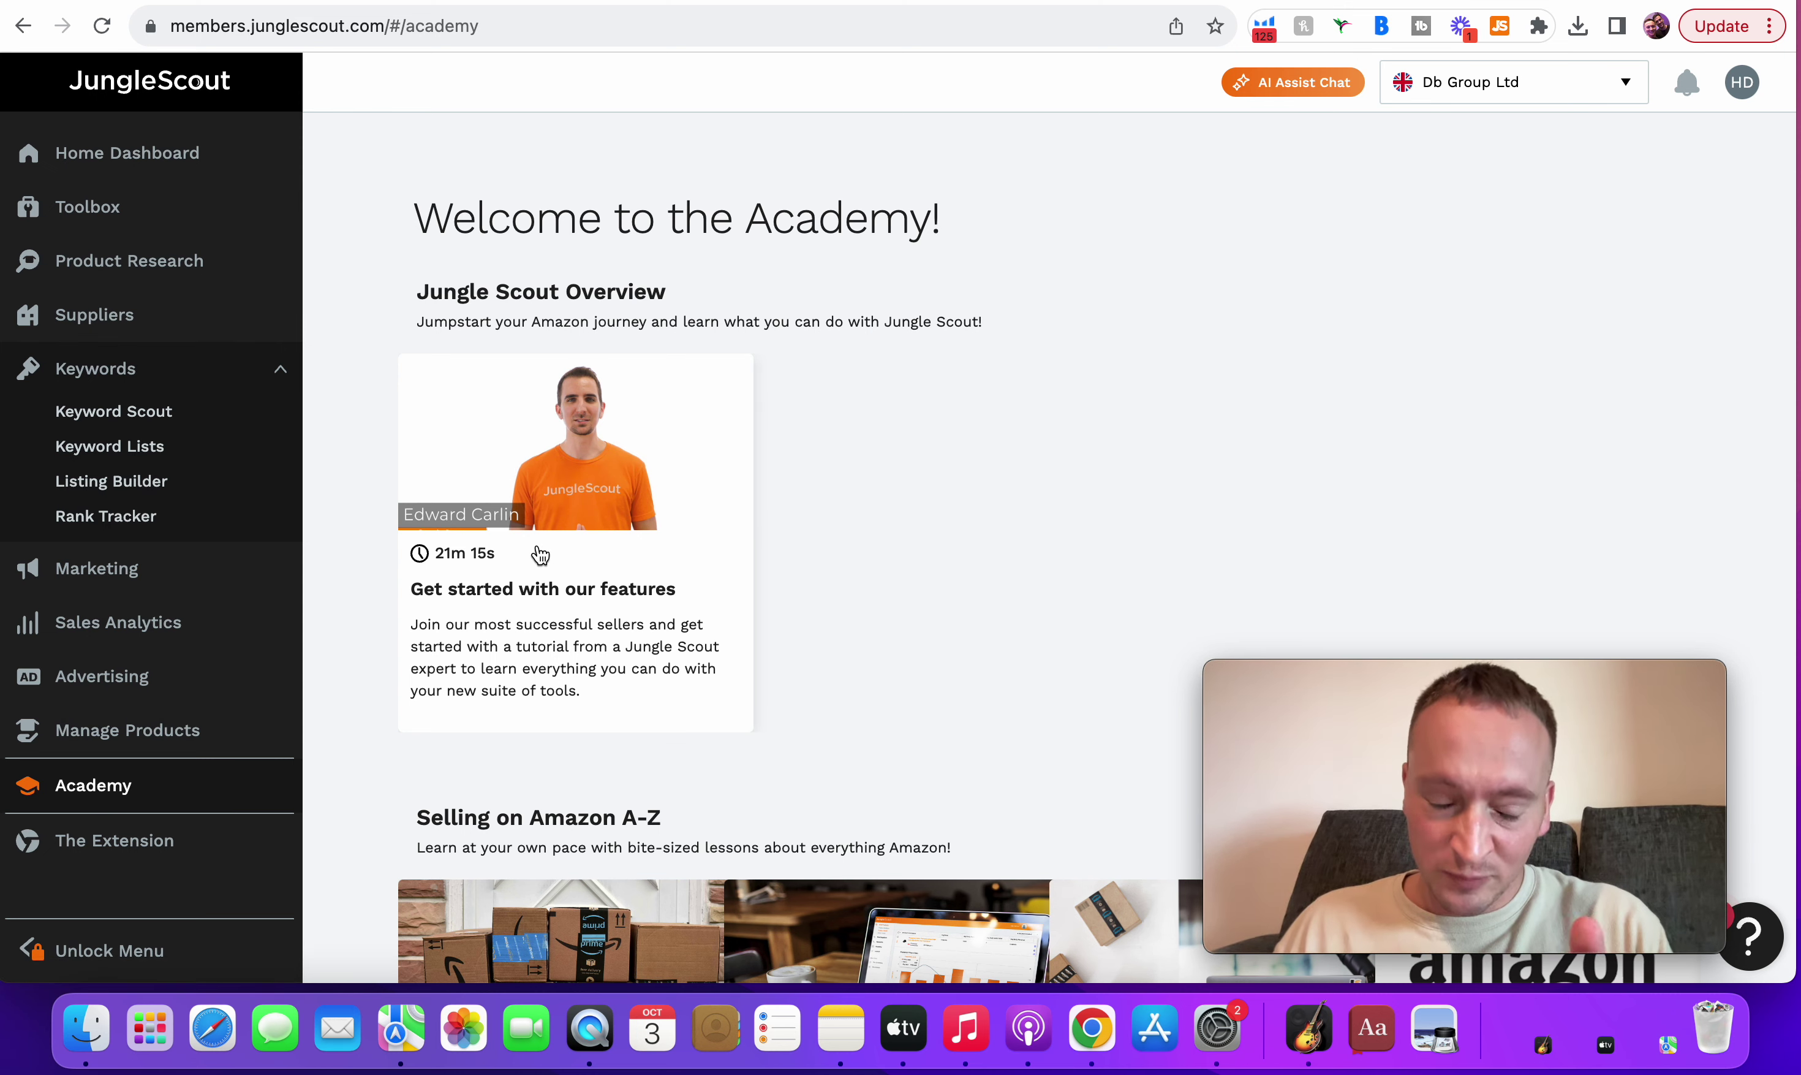
scroll(539, 555, "down", 3)
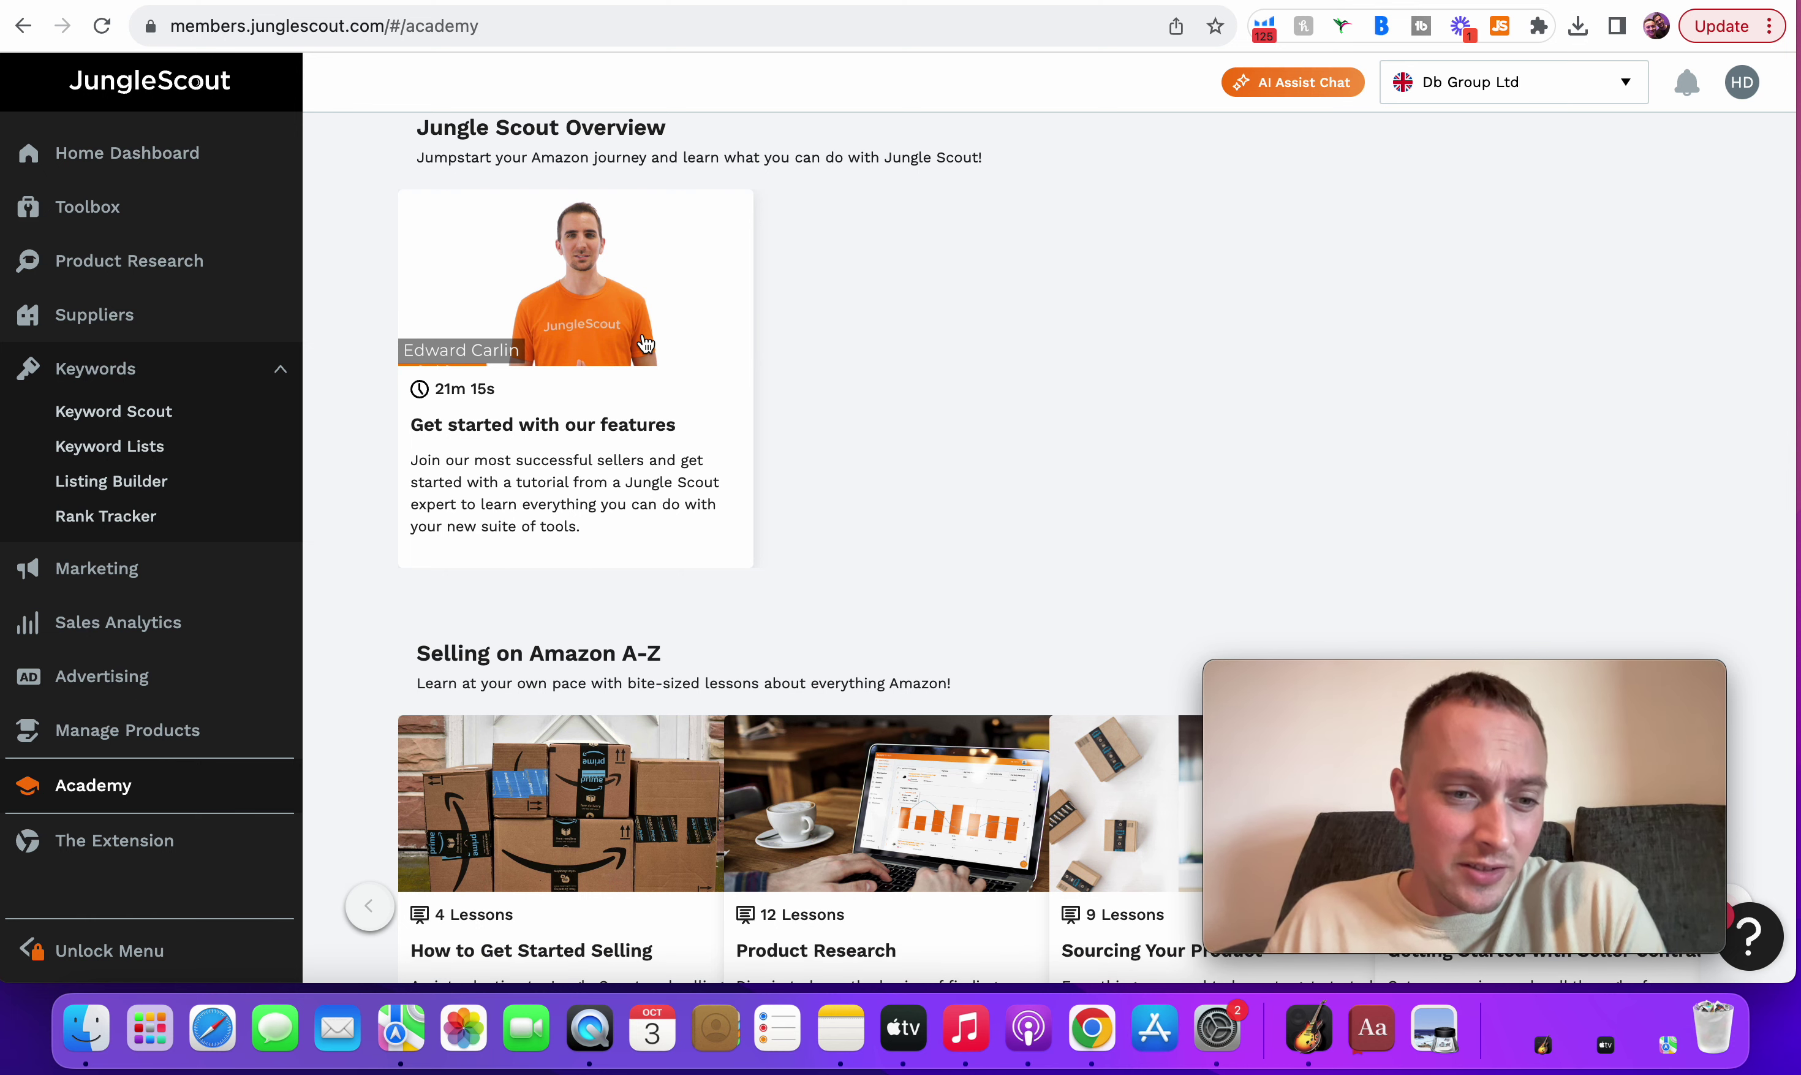
scroll(645, 343, "down", 6)
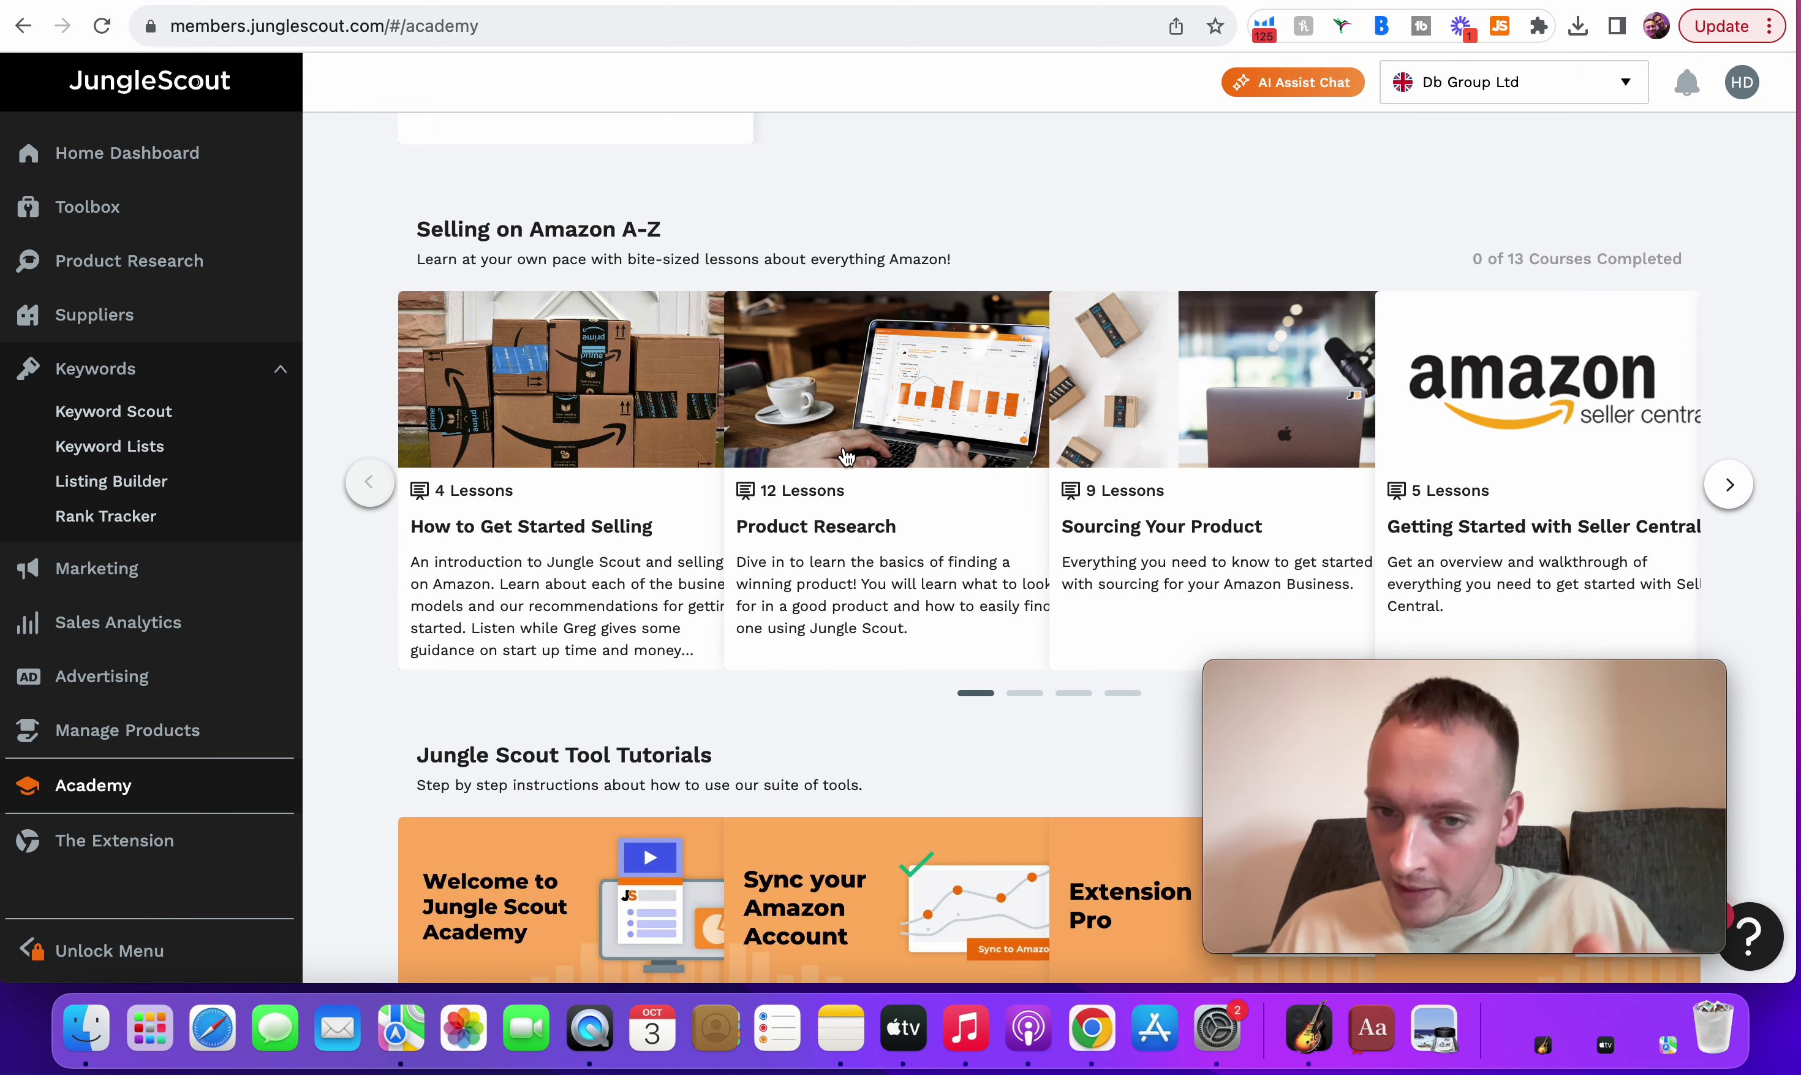
left_click(1745, 486)
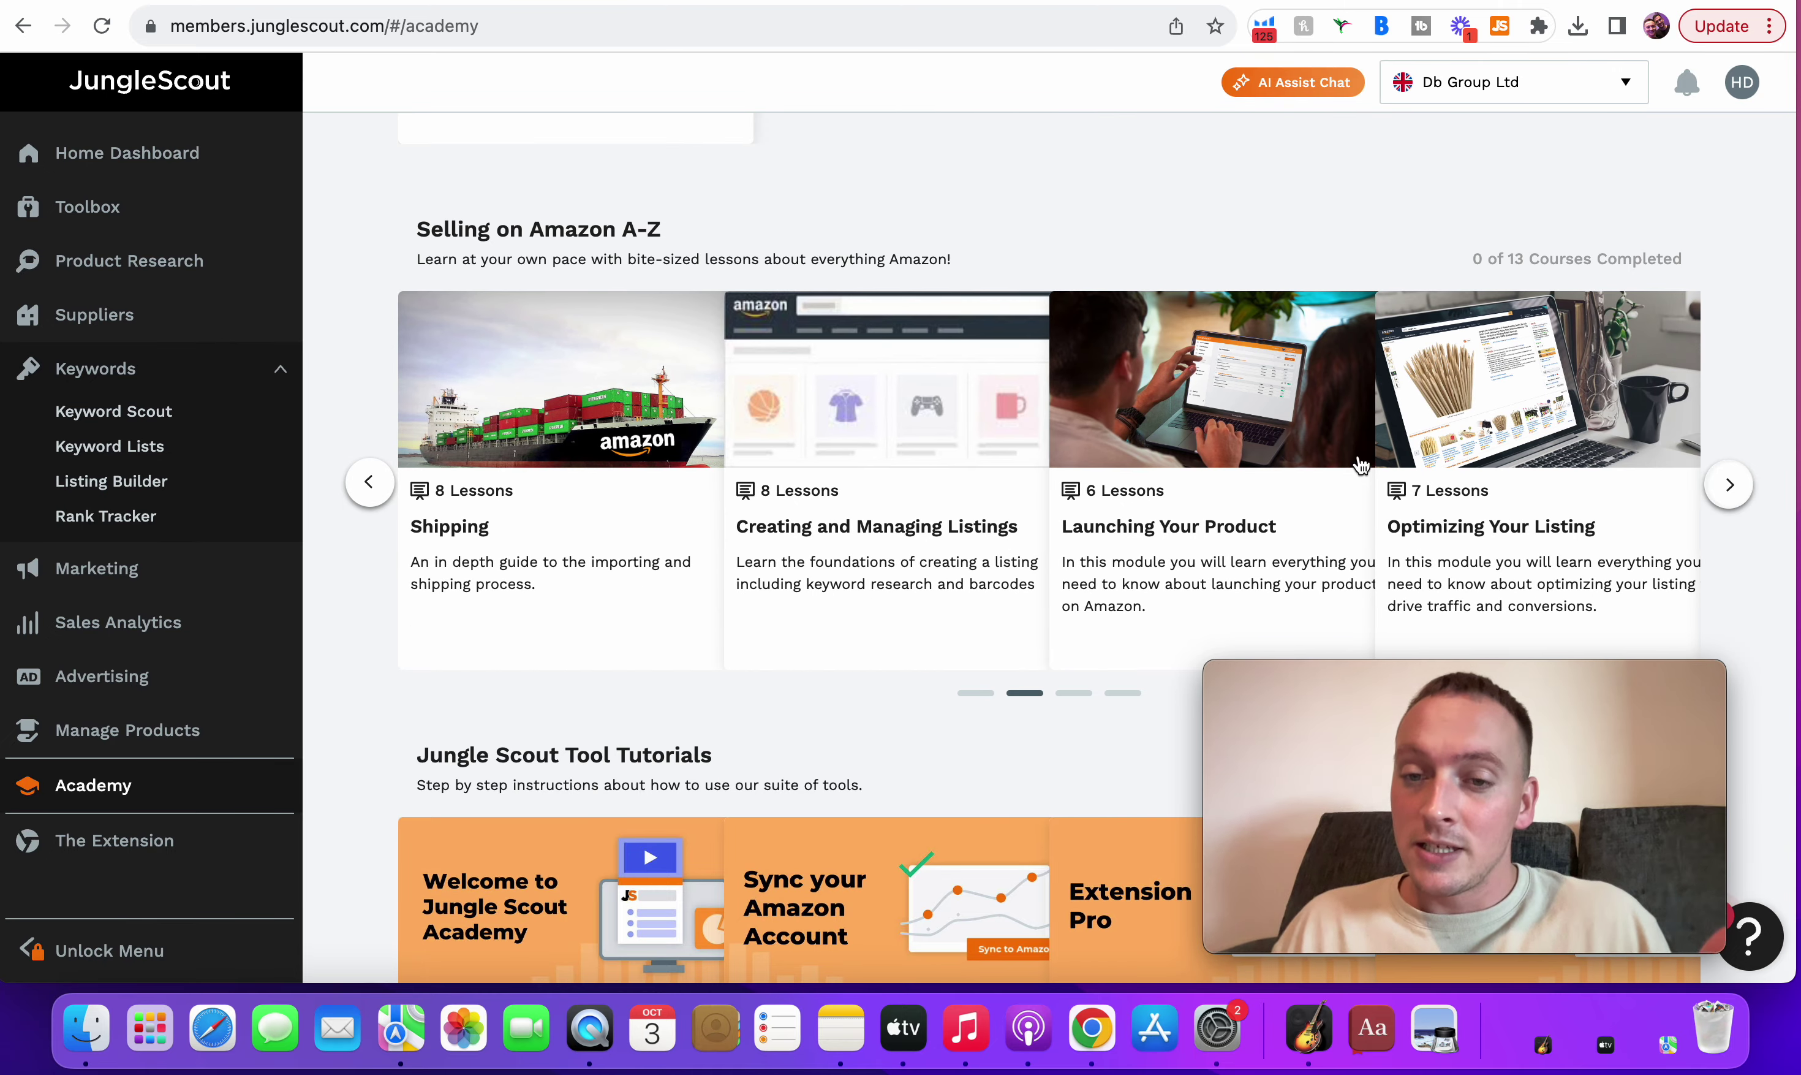
left_click(1725, 485)
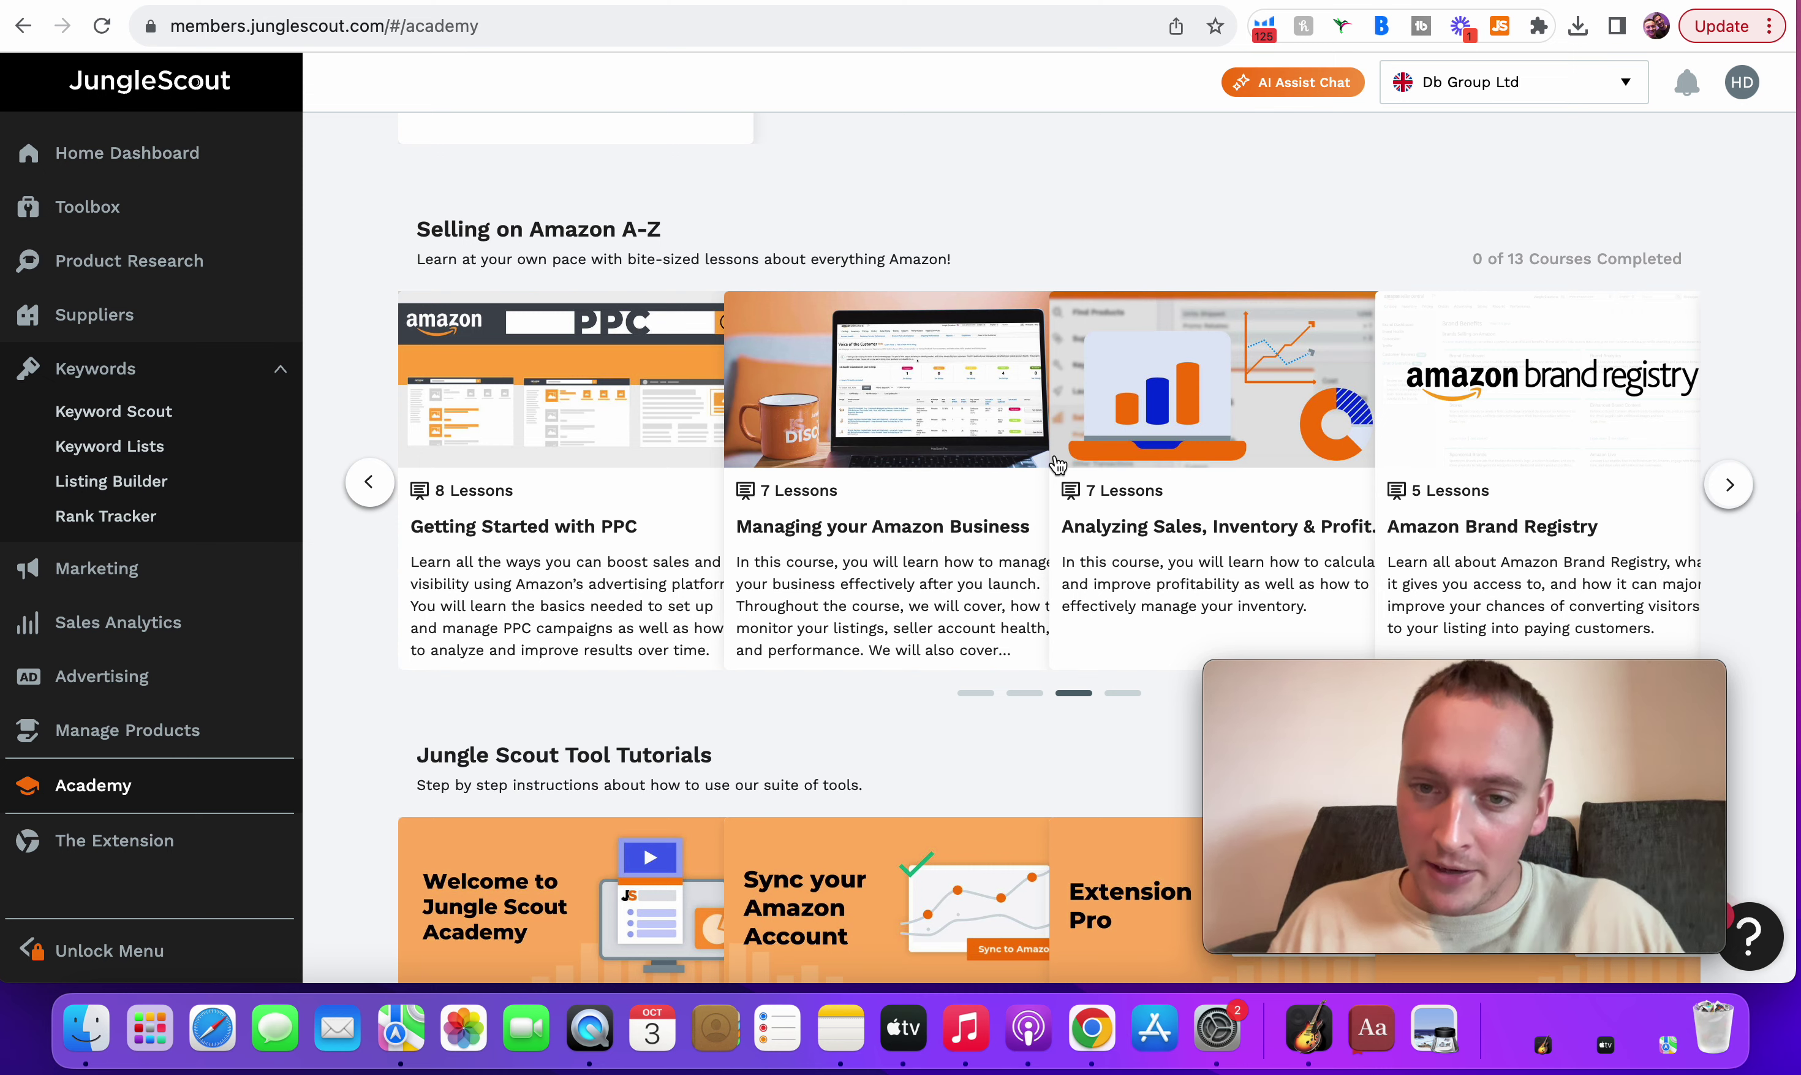
- Browse the Jungle Scout Tool Tutorials, Recorded Live Trainings, and Webinars and Inspiring Seller Stories in the Academy
scroll(1059, 464, "down", 10)
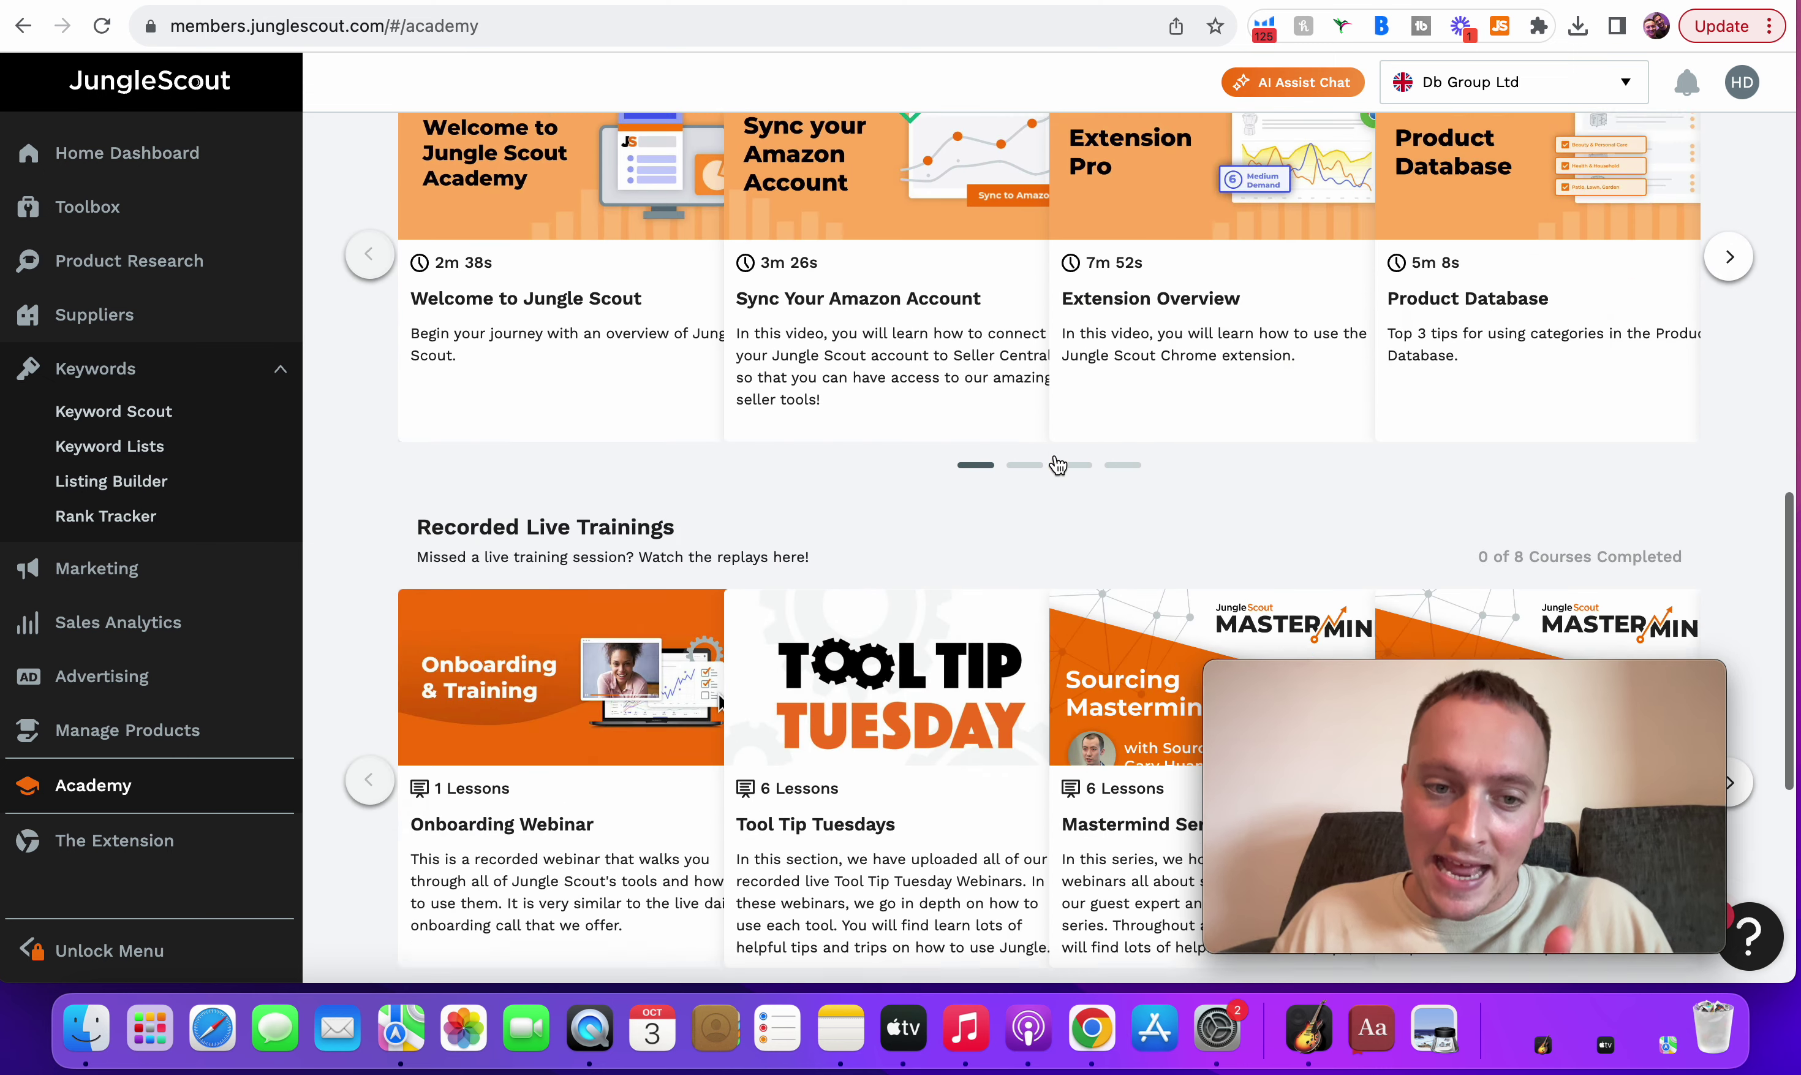
scroll(1058, 464, "down", 8)
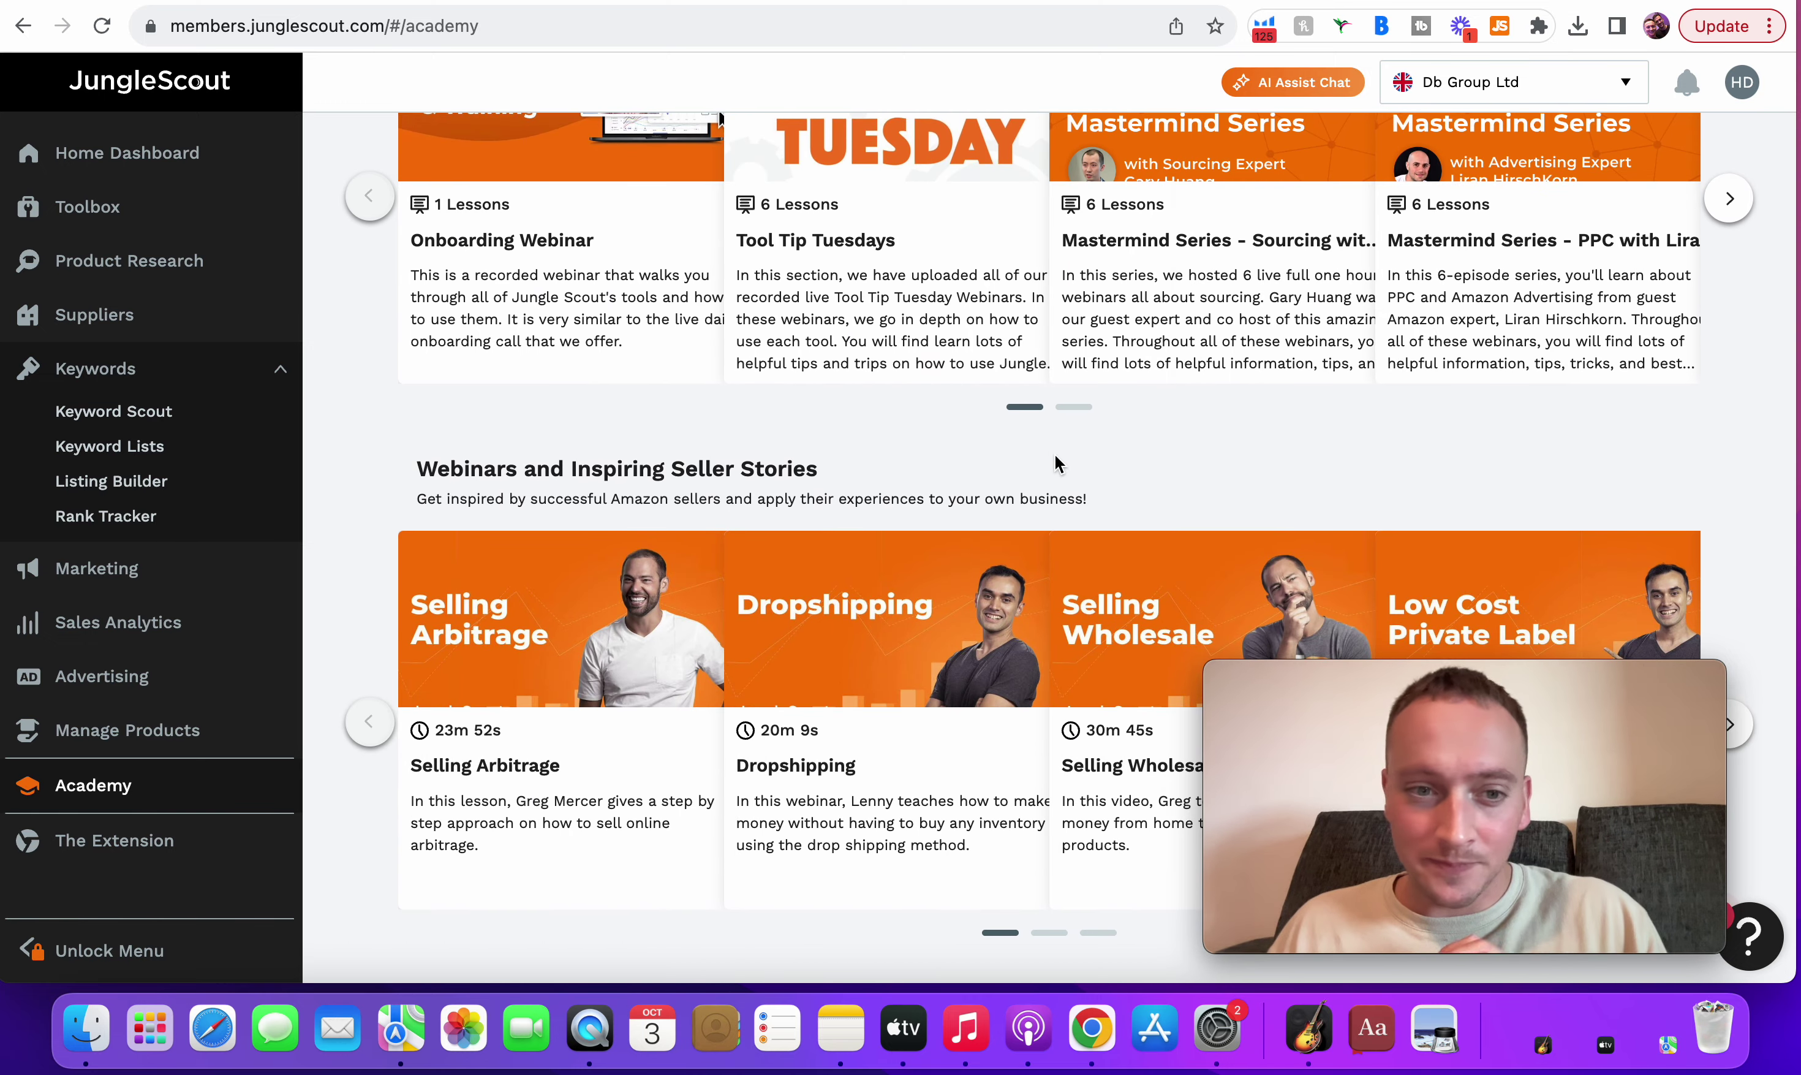
scroll(802, 475, "up", 2)
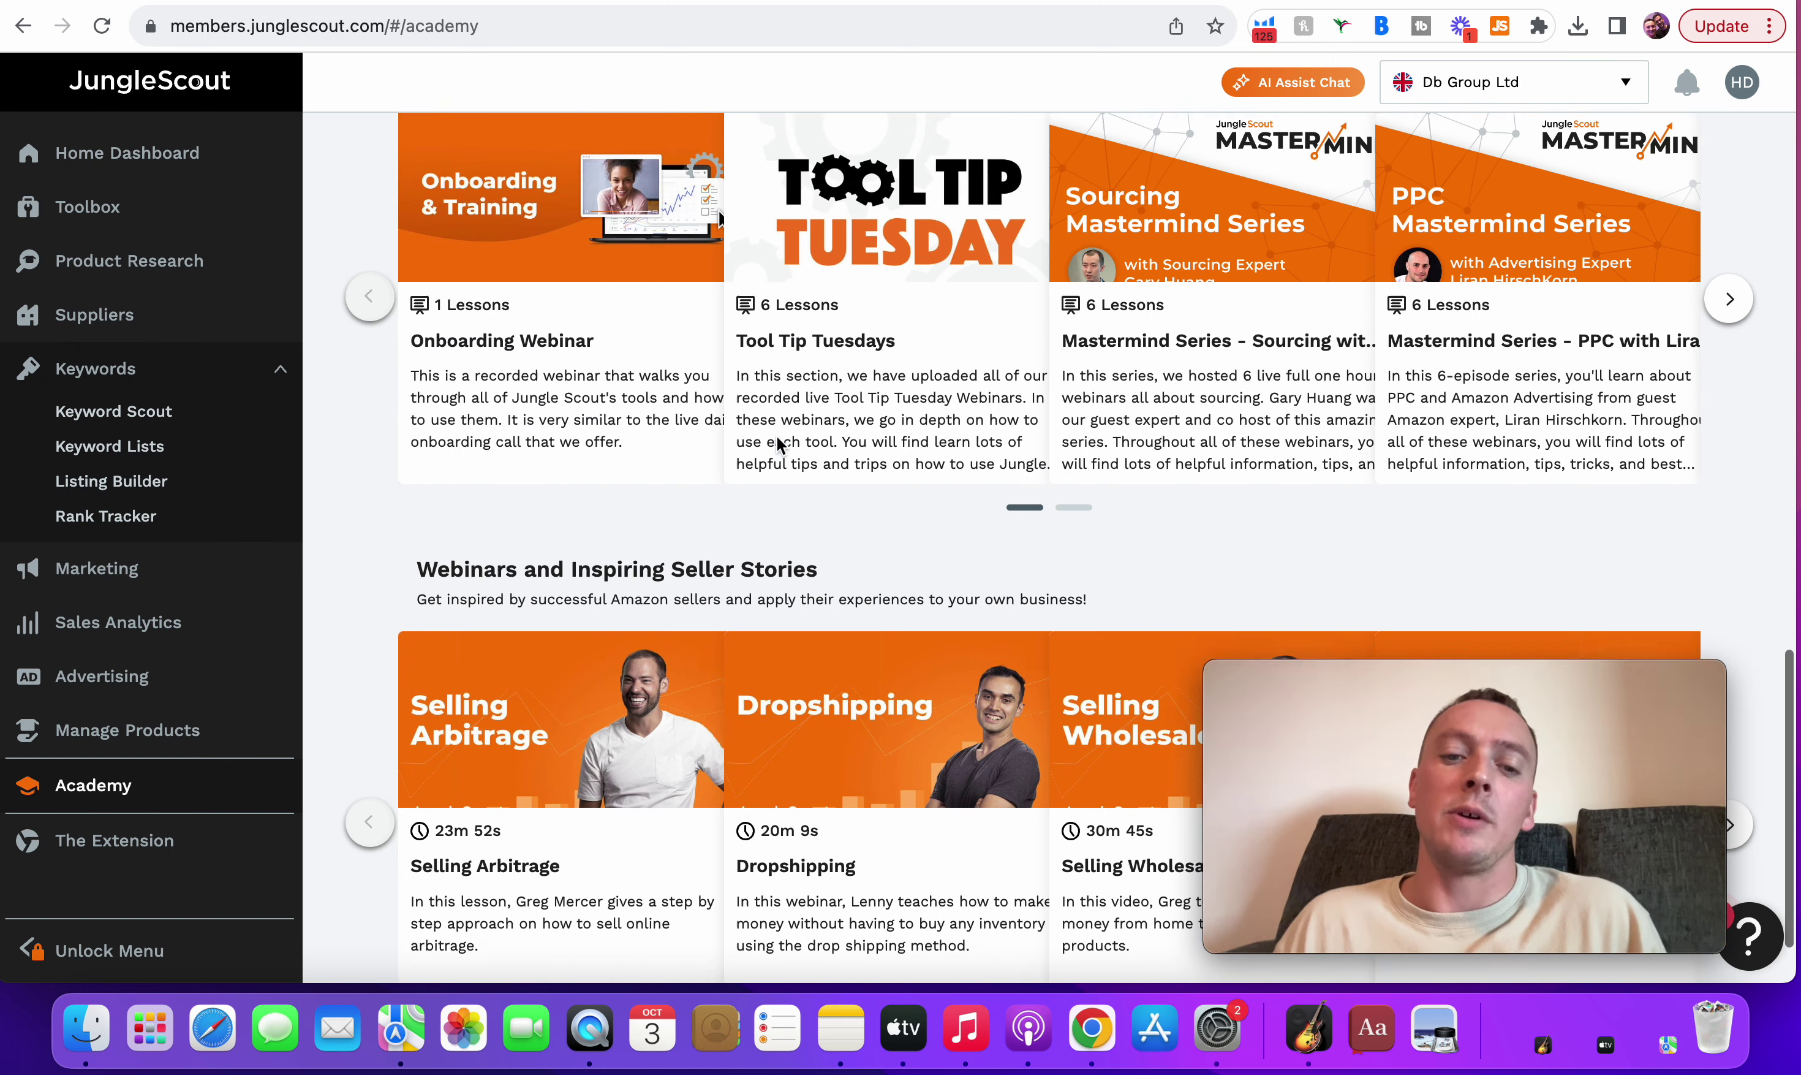
scroll(797, 468, "down", 2)
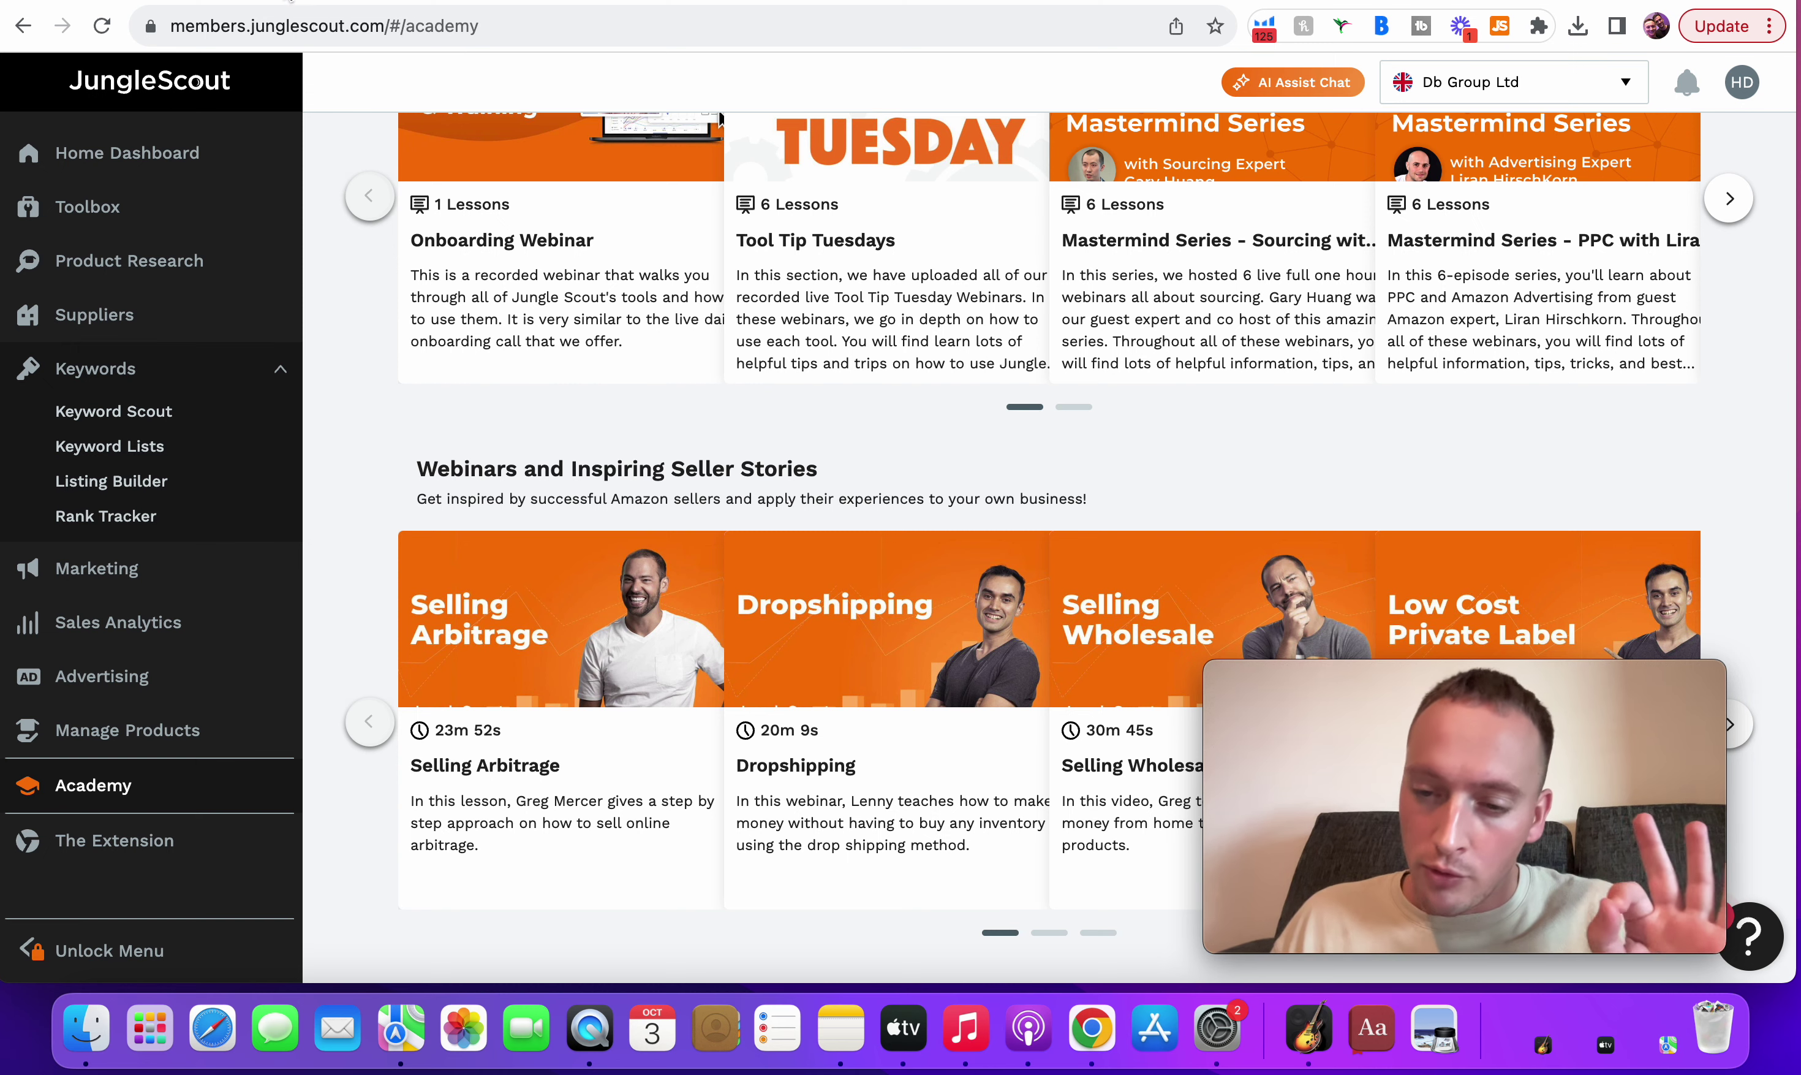
- Switch to the Amazon UK "cat bed" search results and run Helium 10's Xray product research on them
left_click(290, 0)
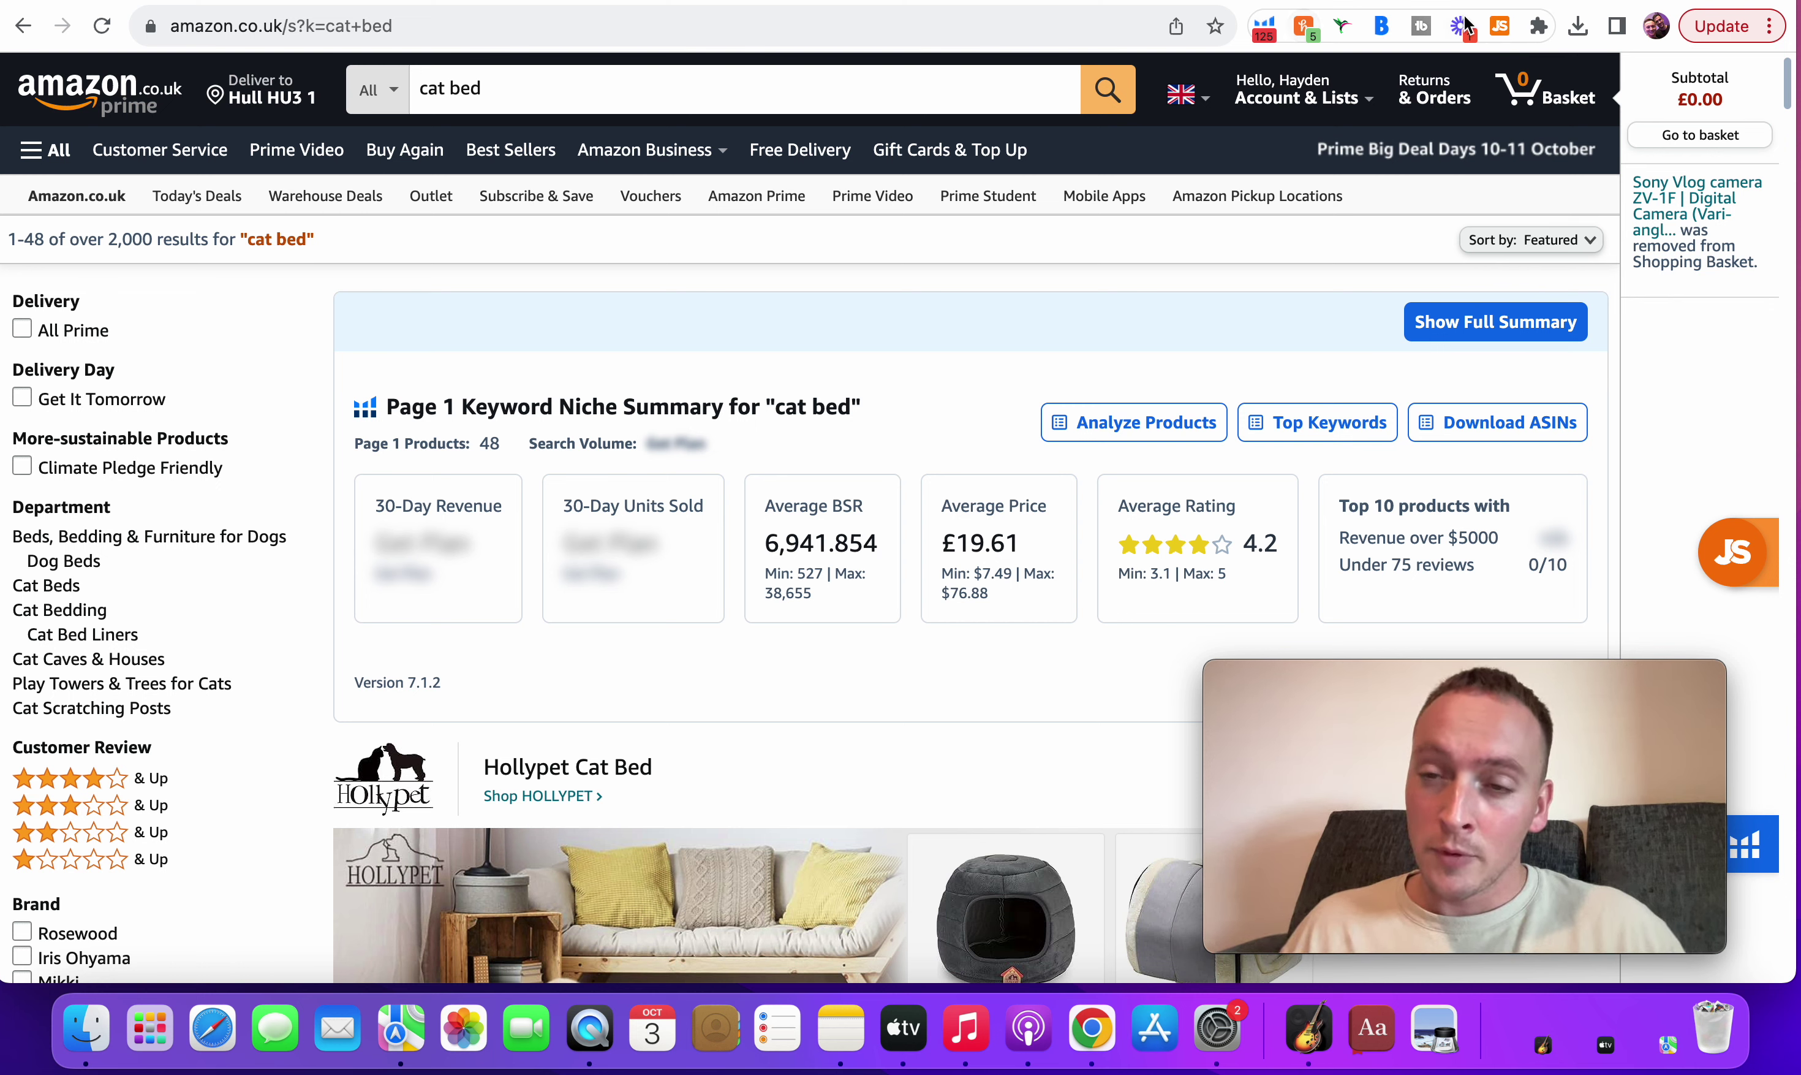
left_click(1267, 28)
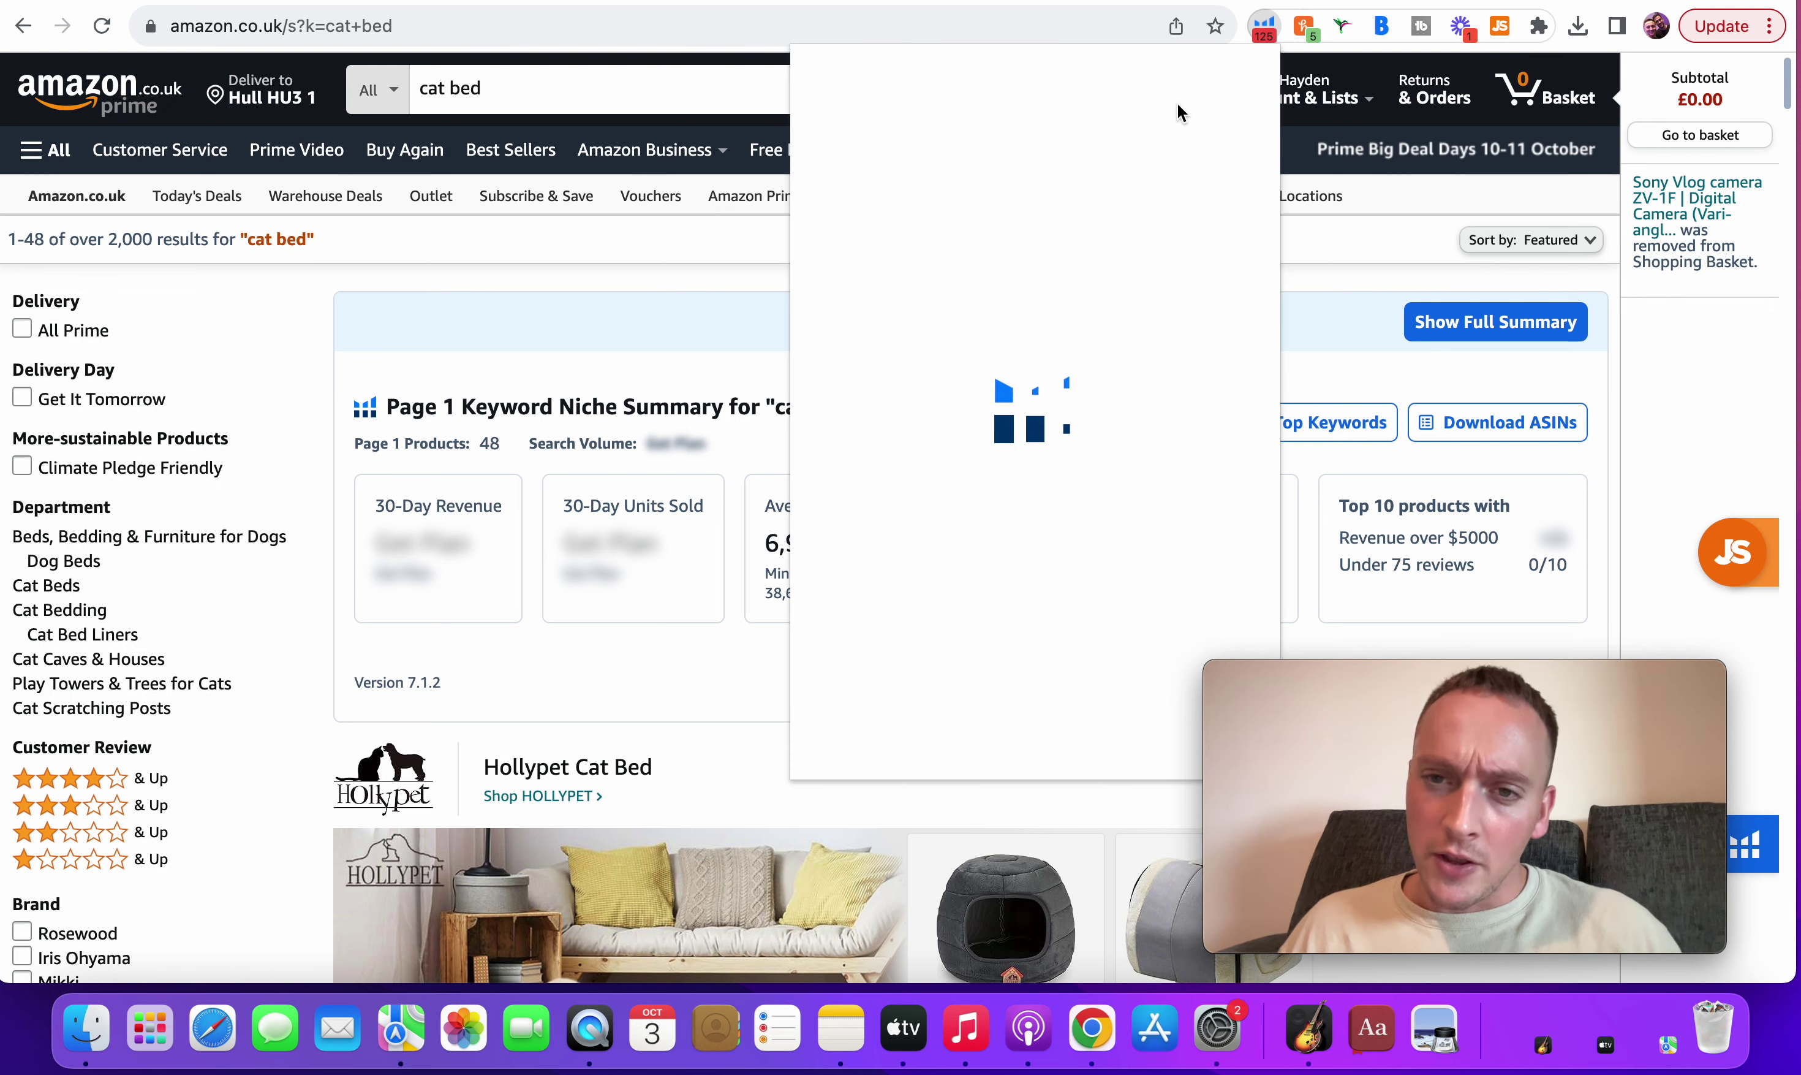
left_click(1081, 263)
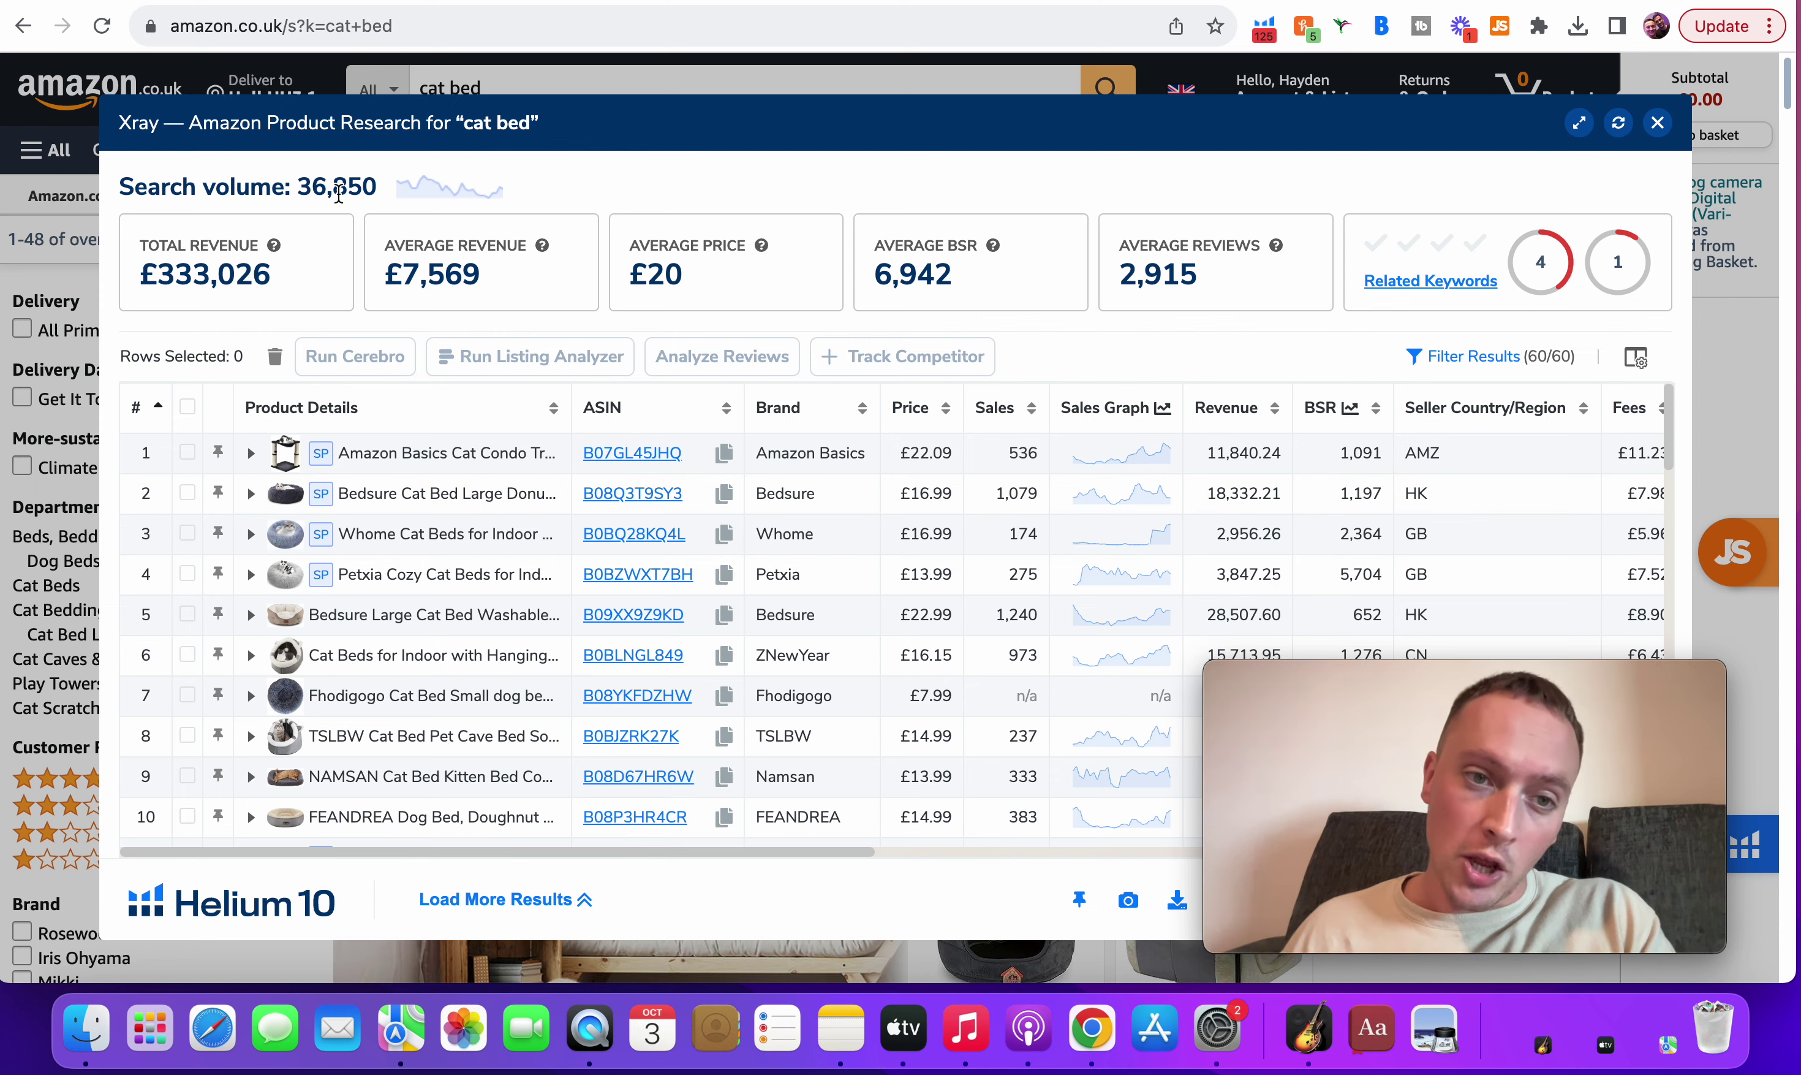
- View the search volume history for "cat bed" over 1 year and all time, and close the chart
left_click(437, 196)
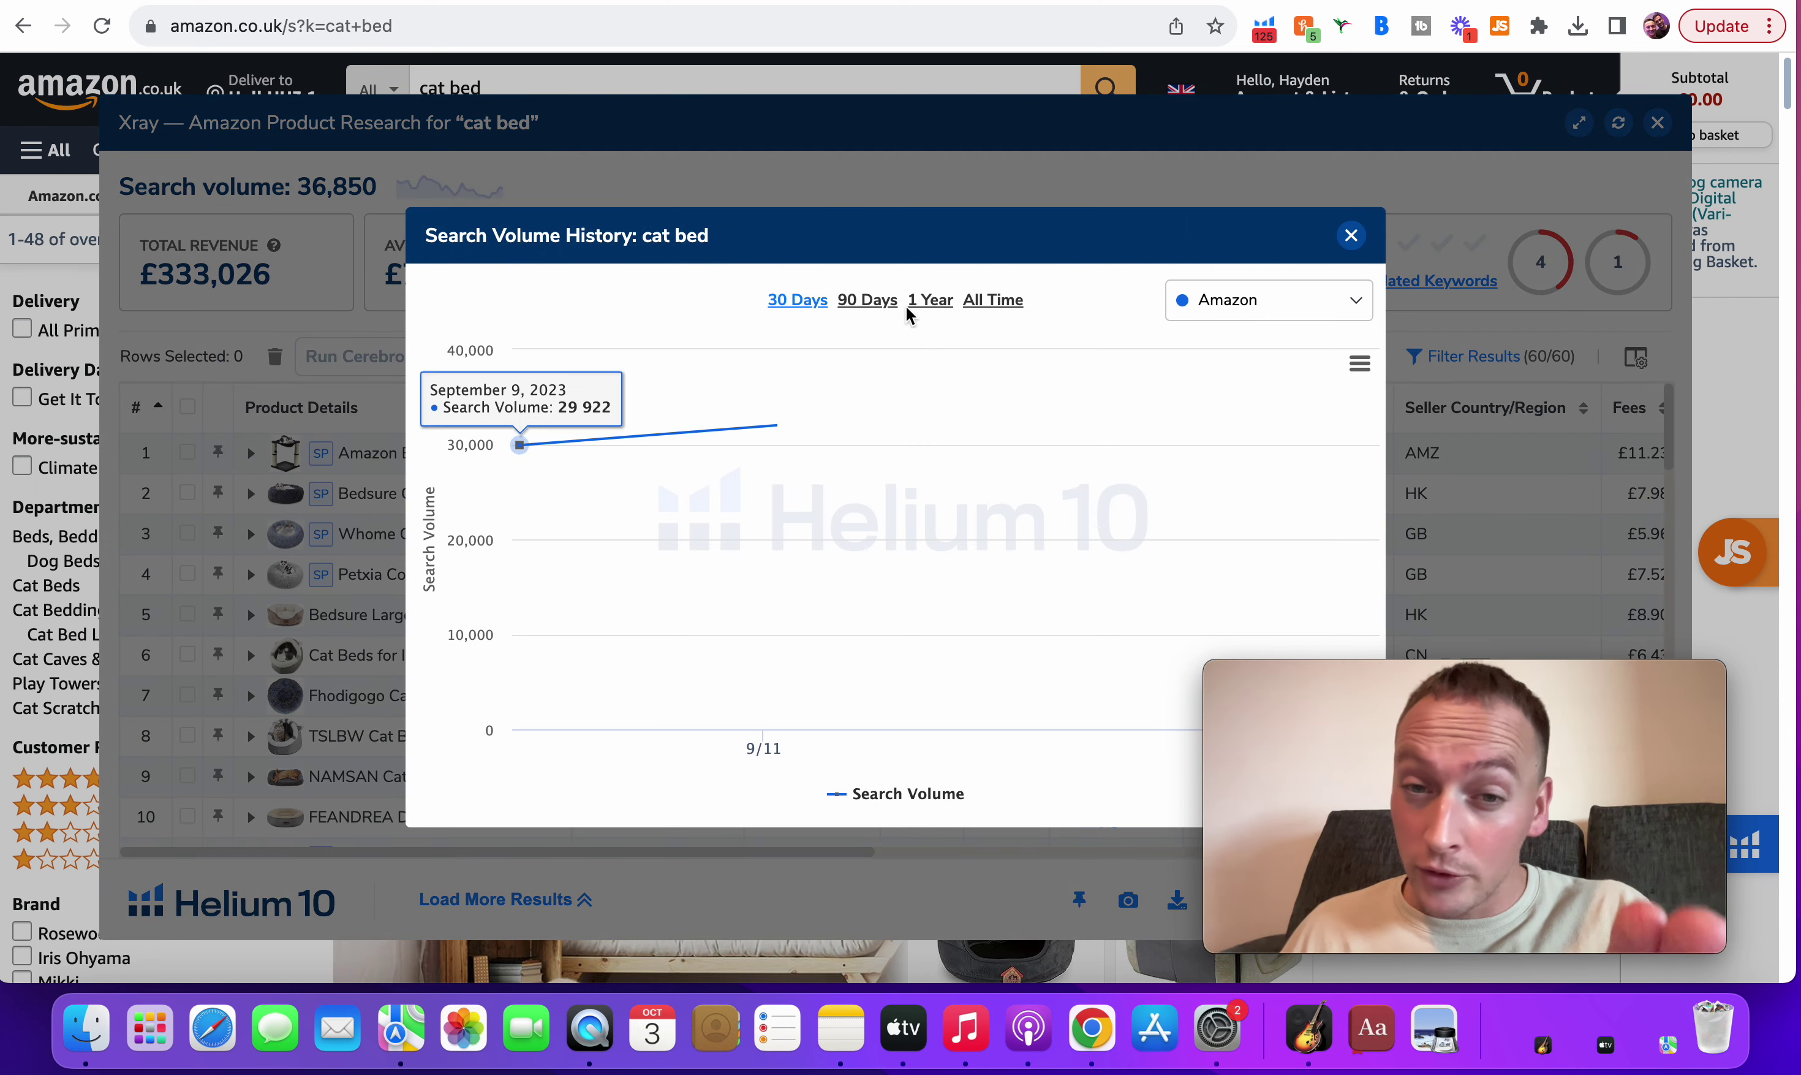
left_click(933, 302)
left_click(992, 302)
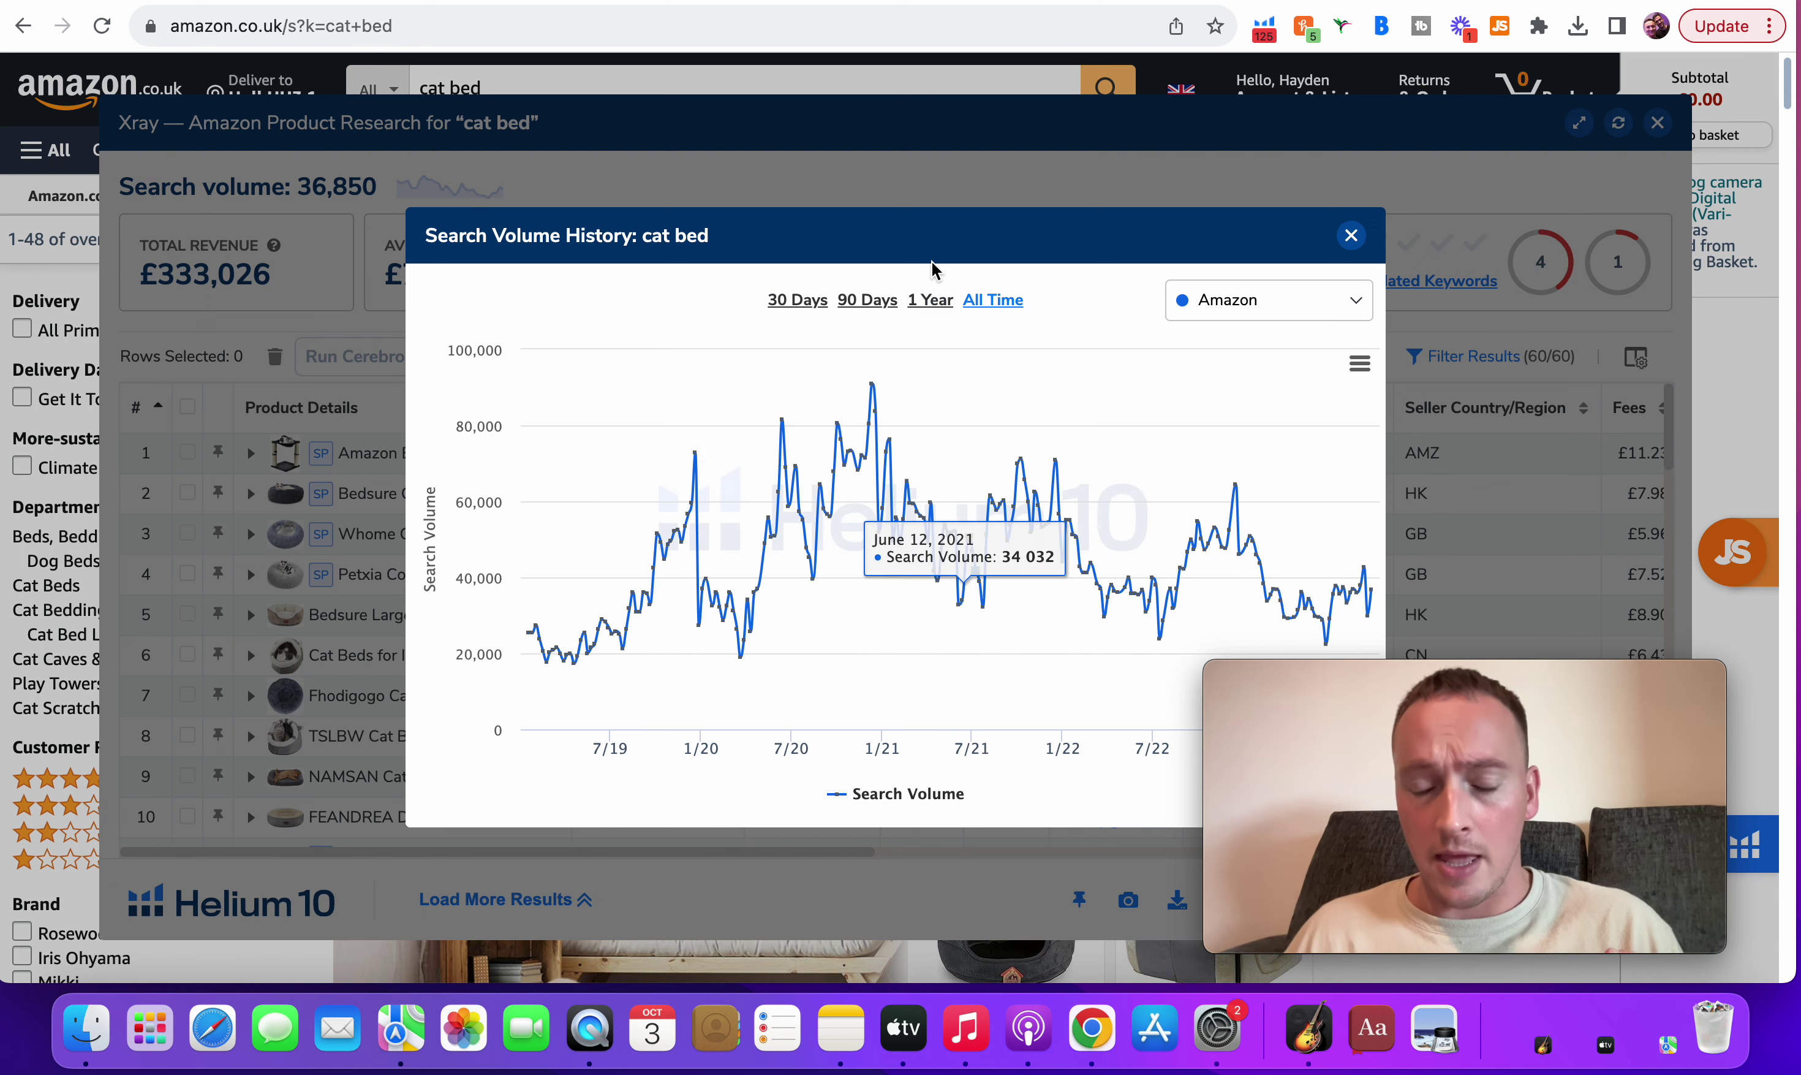
left_click(933, 300)
left_click(1351, 235)
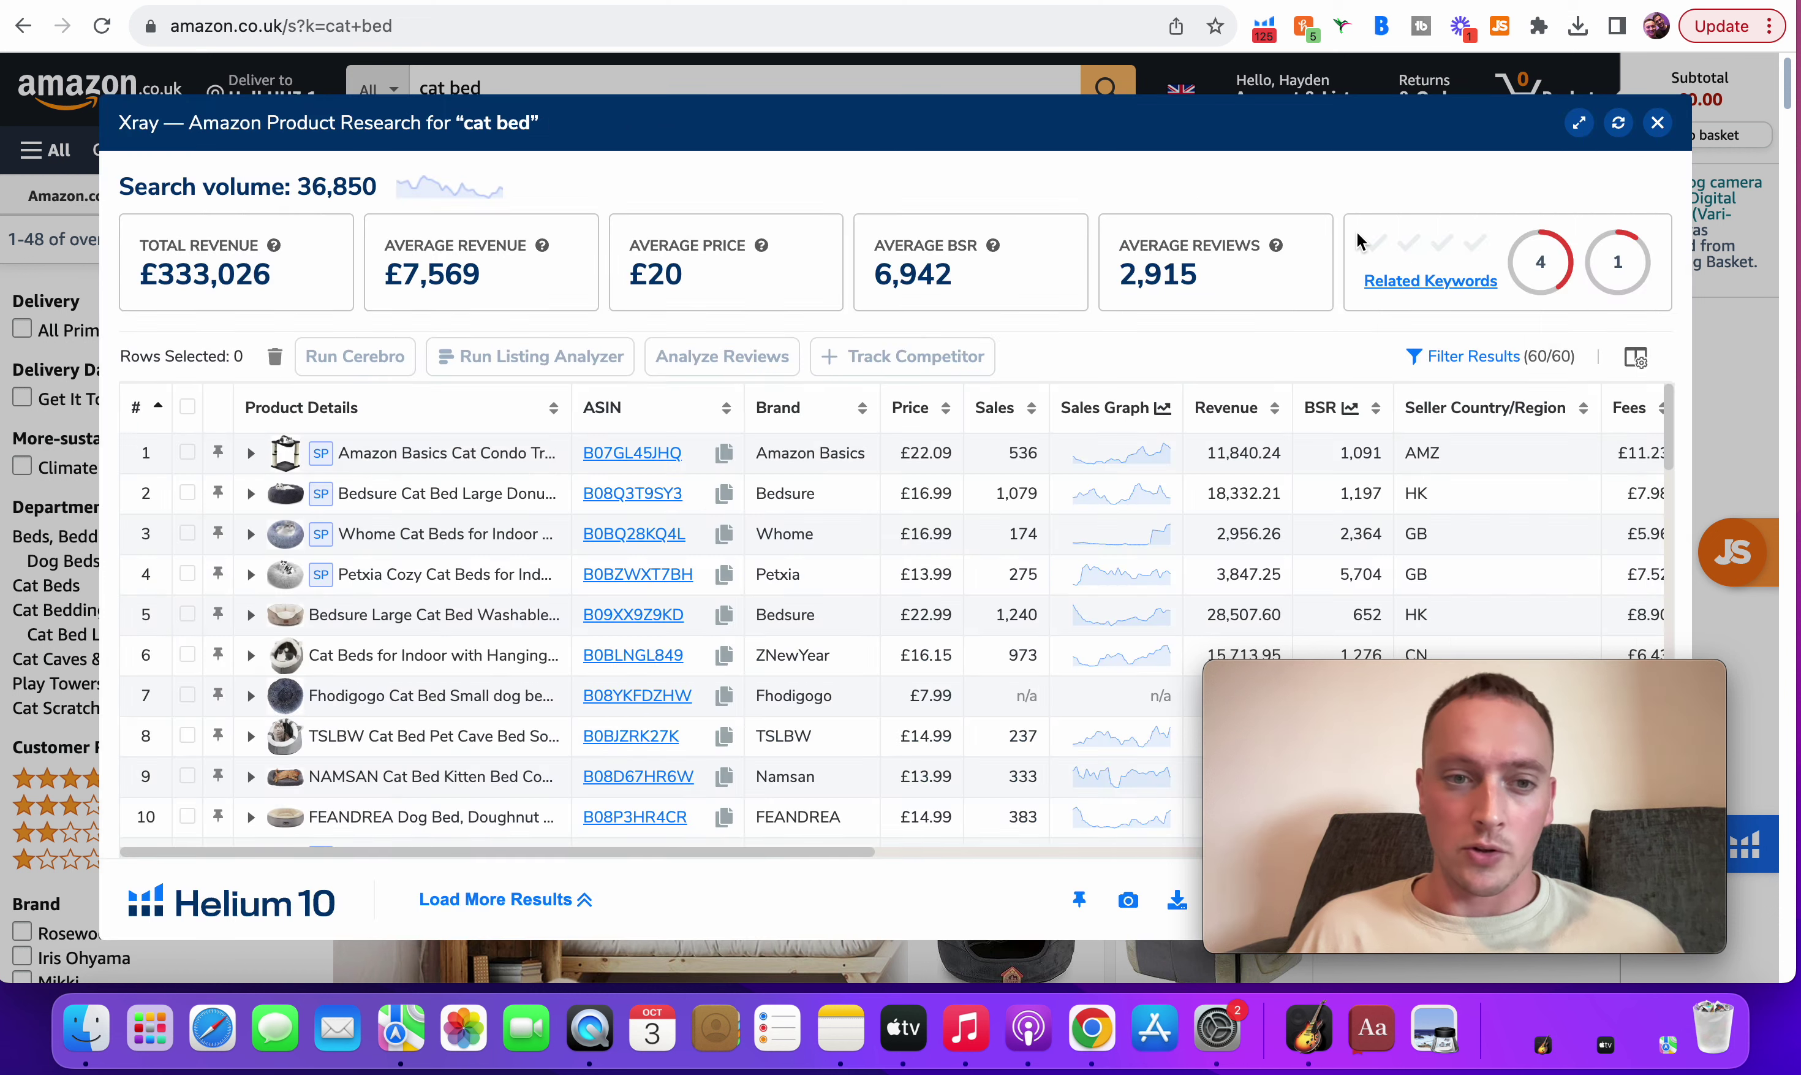
- Examine the Xray product table's columns, from sales and revenue through fees, ratings and review velocity to dimensions and creation date
scroll(1010, 445, "down", 1)
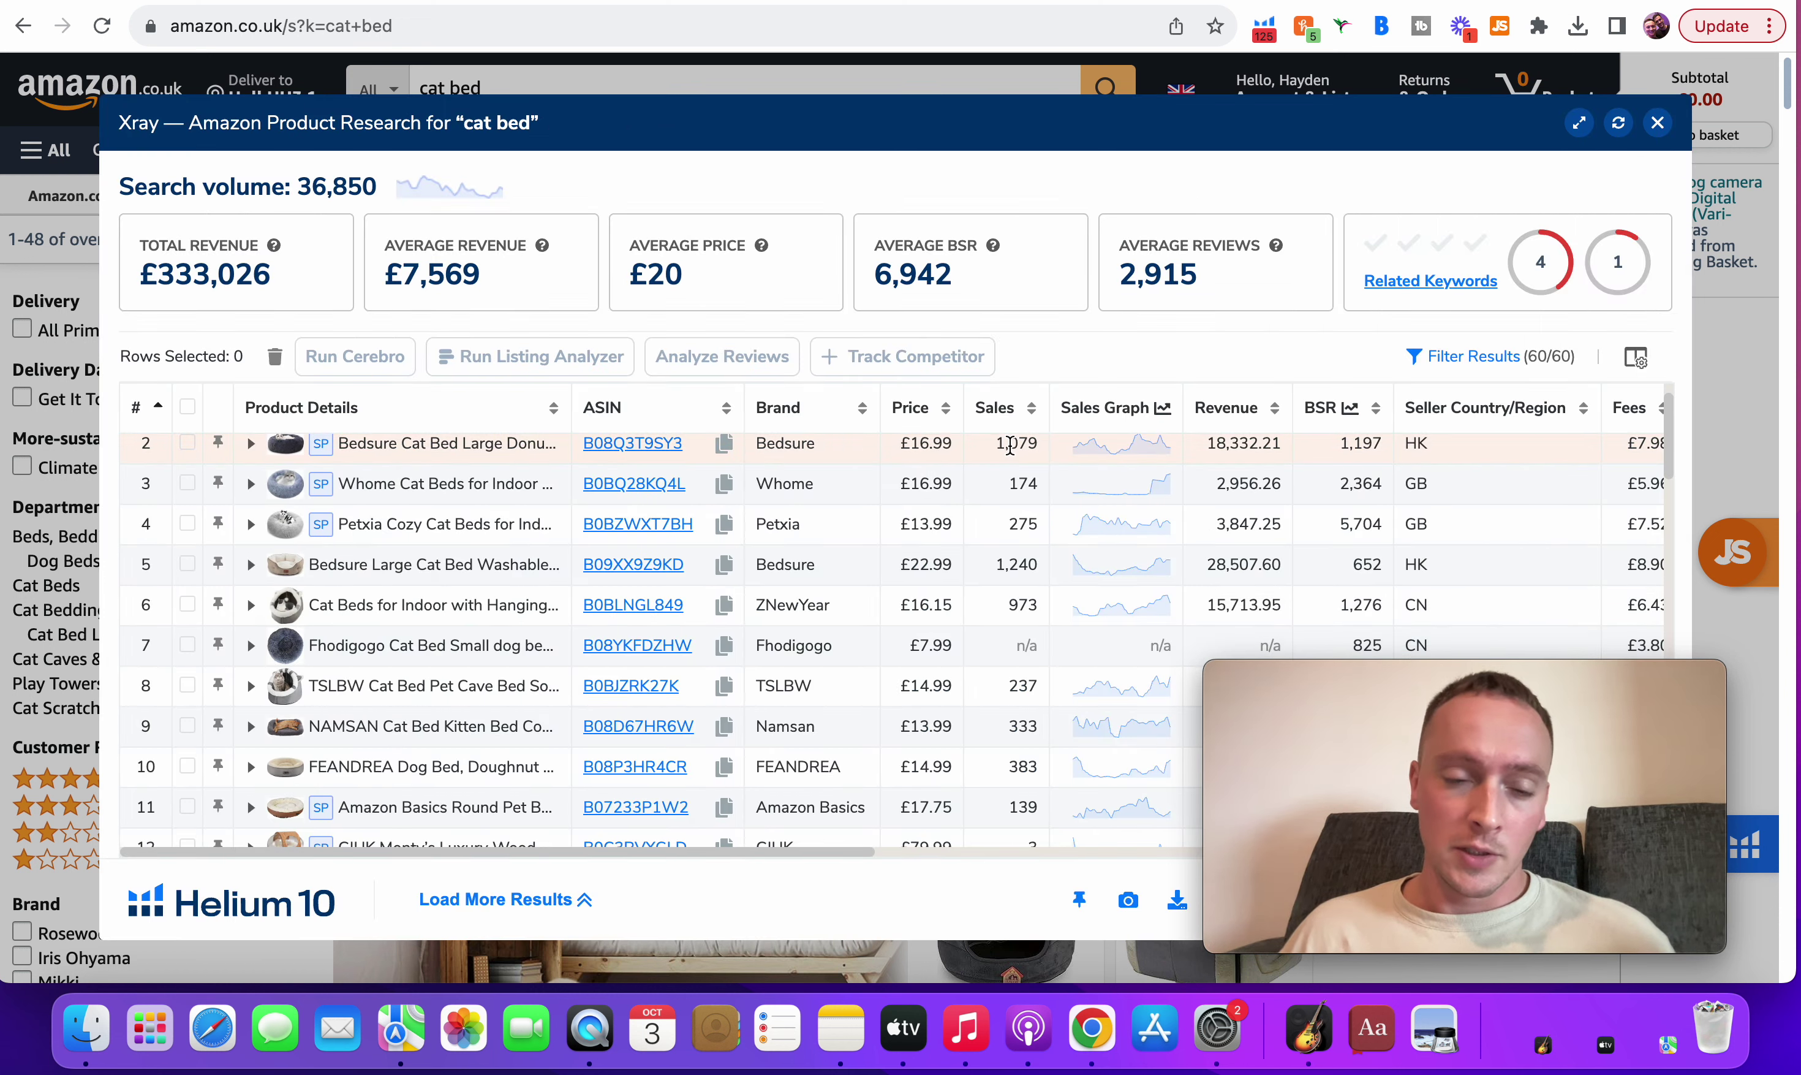
scroll(1010, 445, "down", 1)
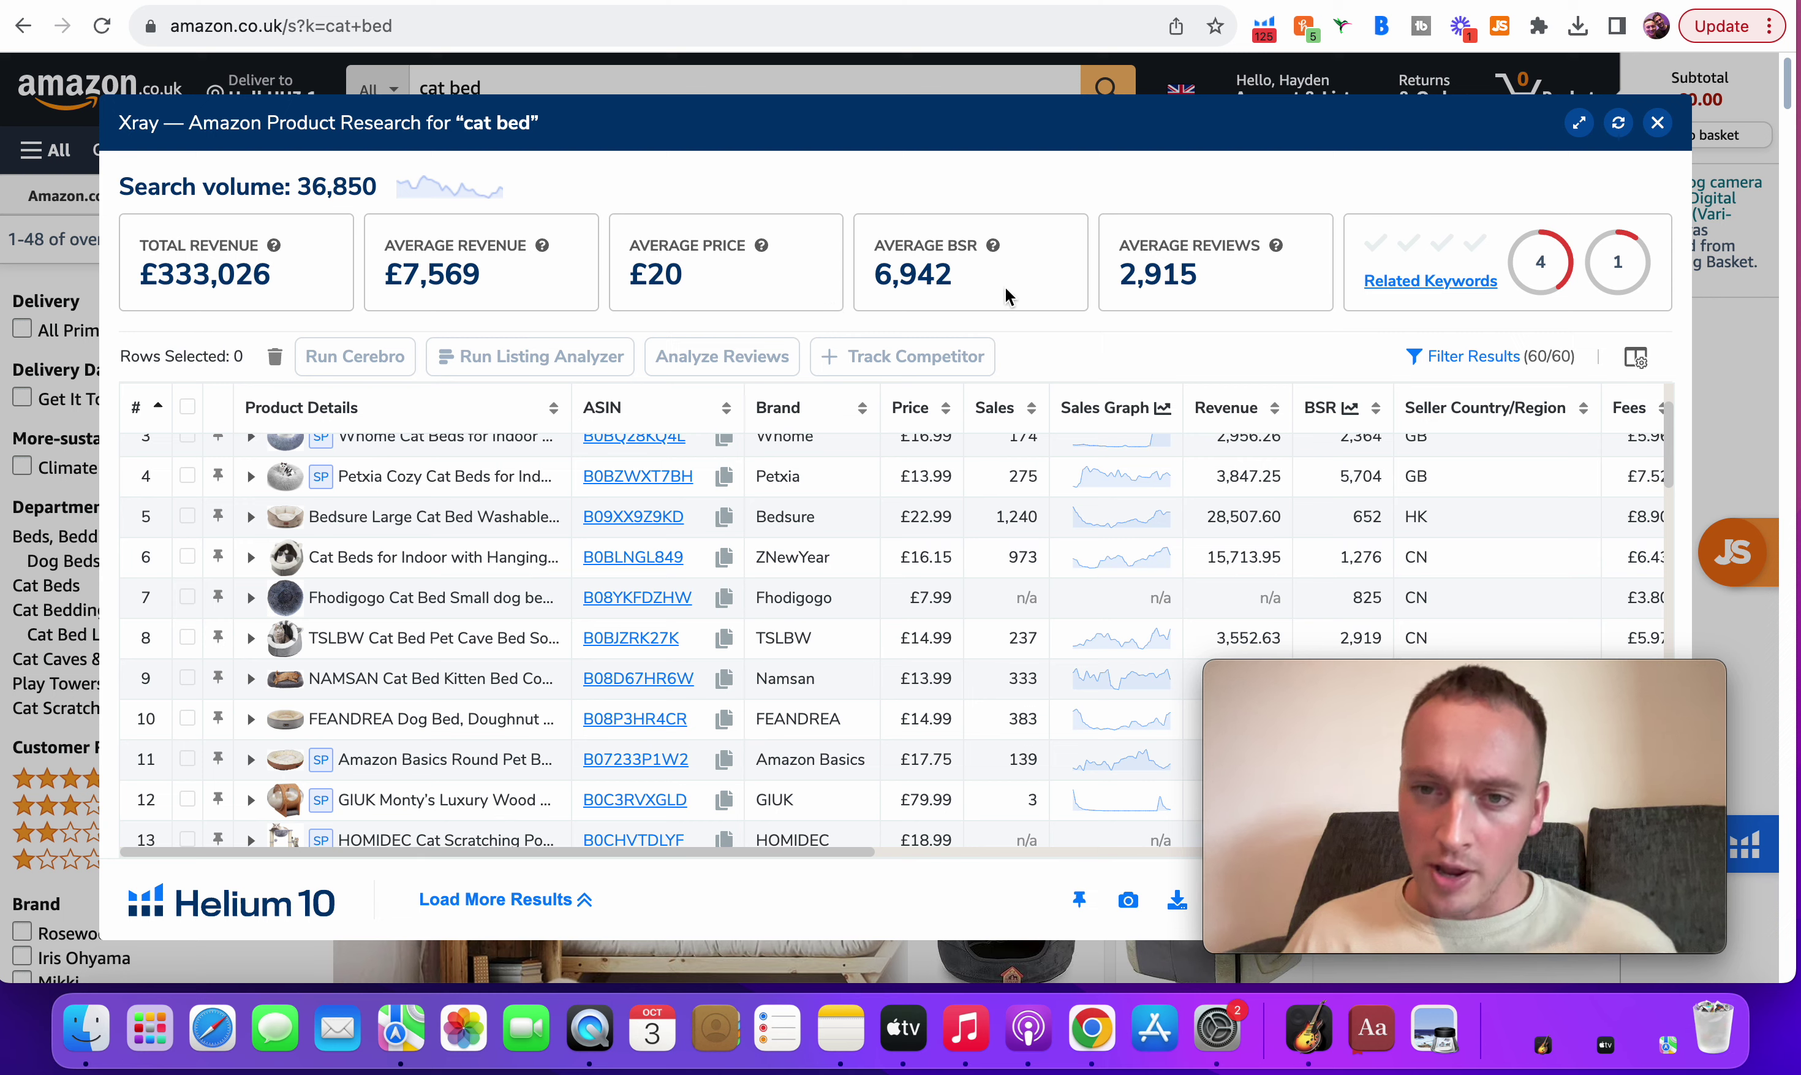
scroll(1004, 287, "down", 1)
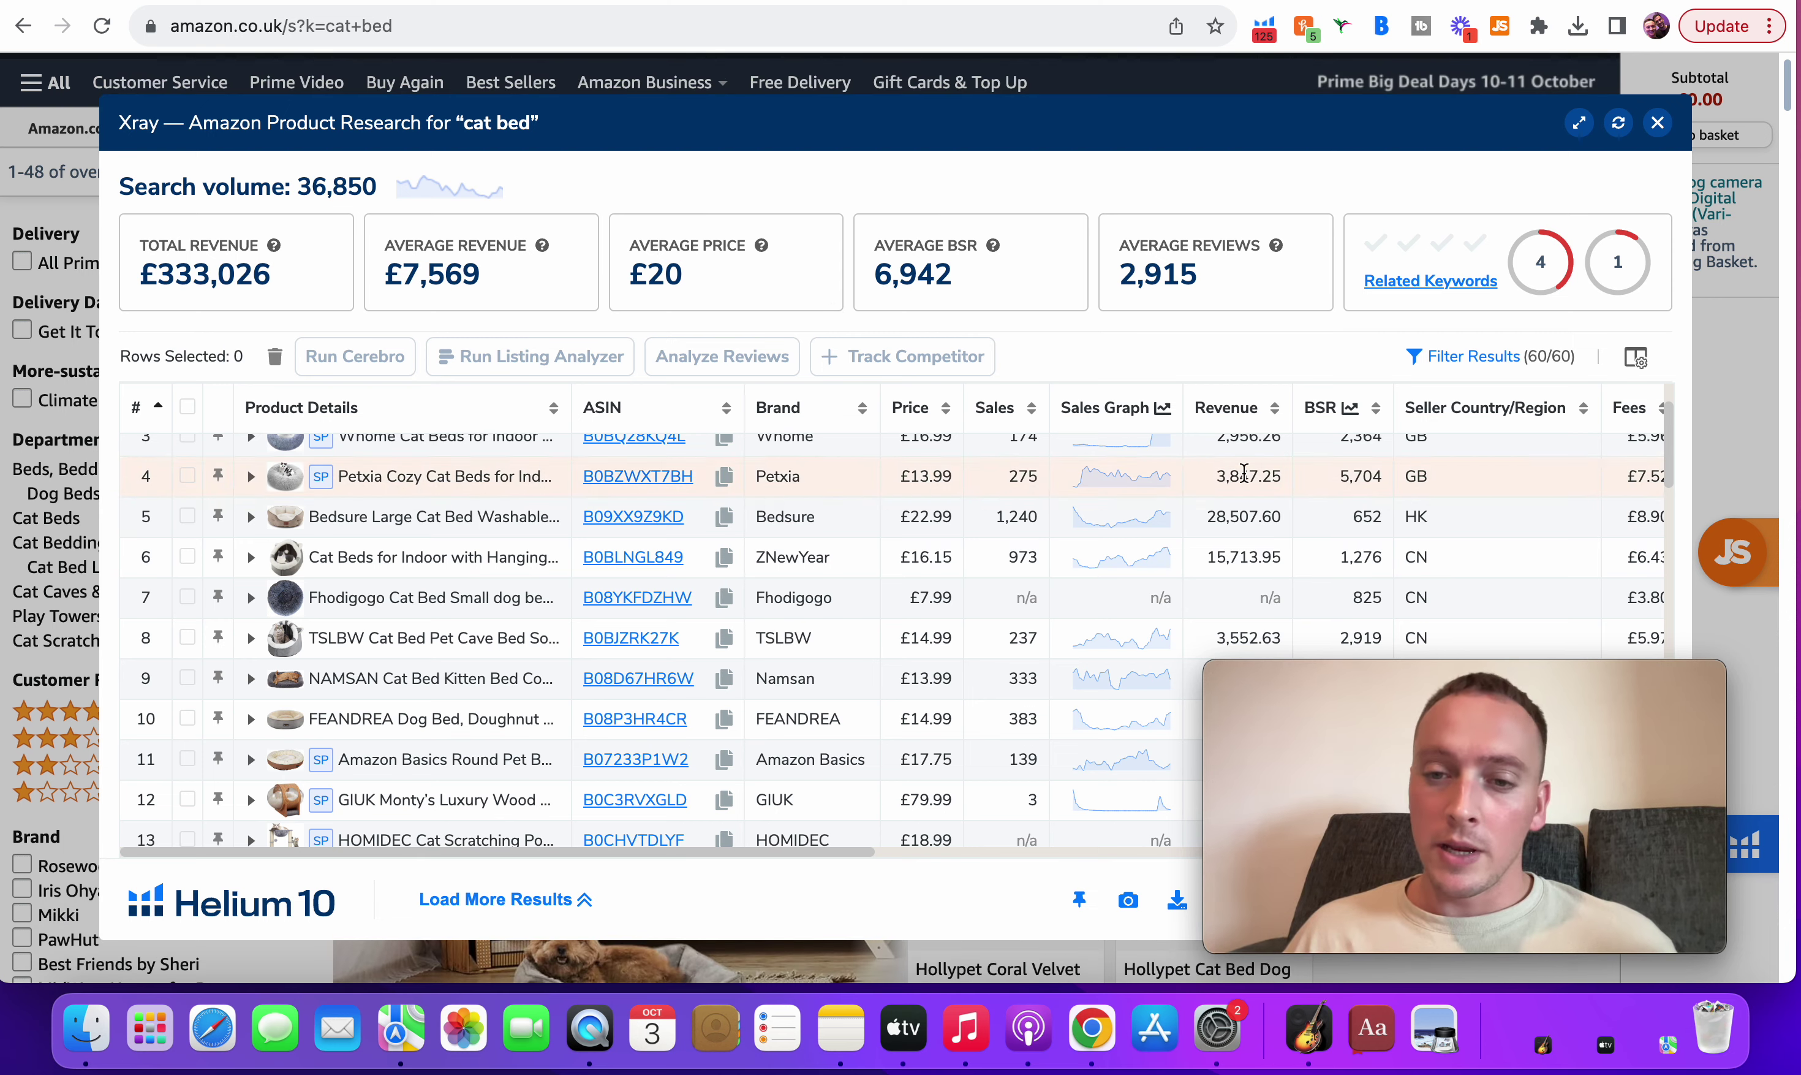
scroll(1233, 462, "right", 1)
scroll(1233, 461, "left", 1)
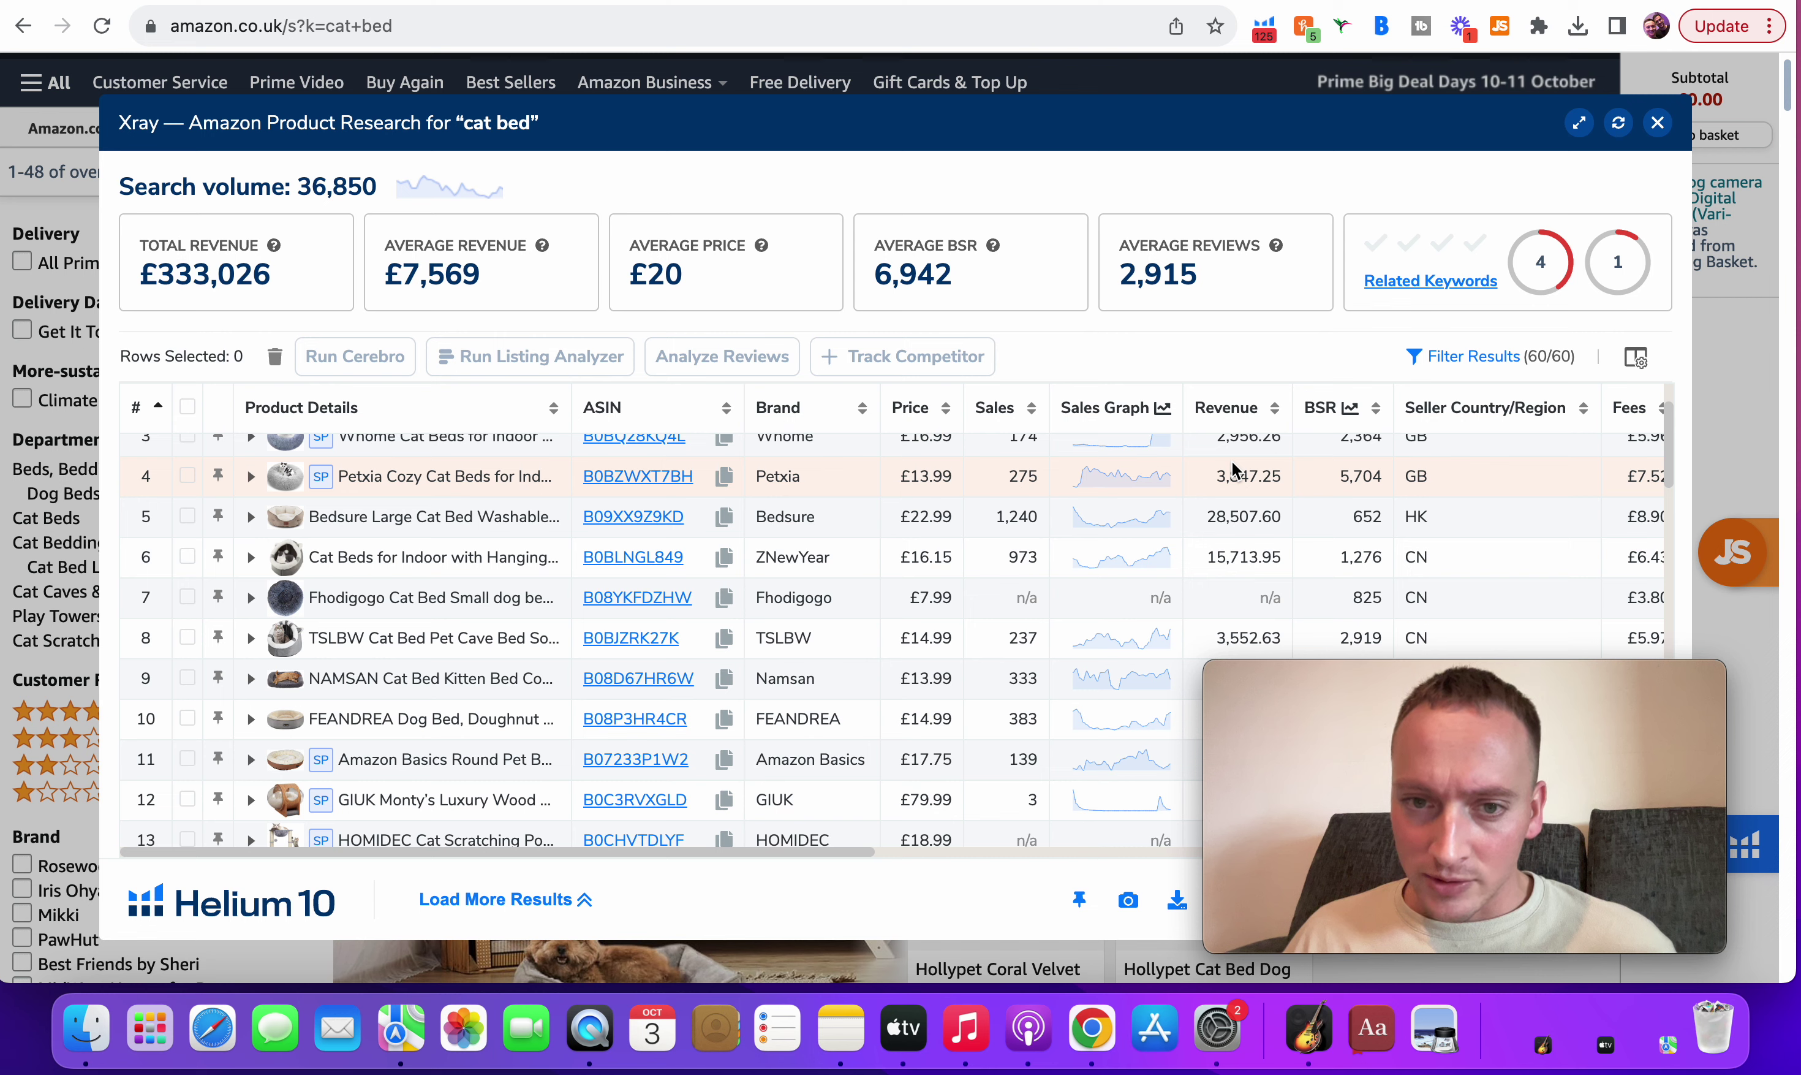
scroll(1233, 461, "right", 5)
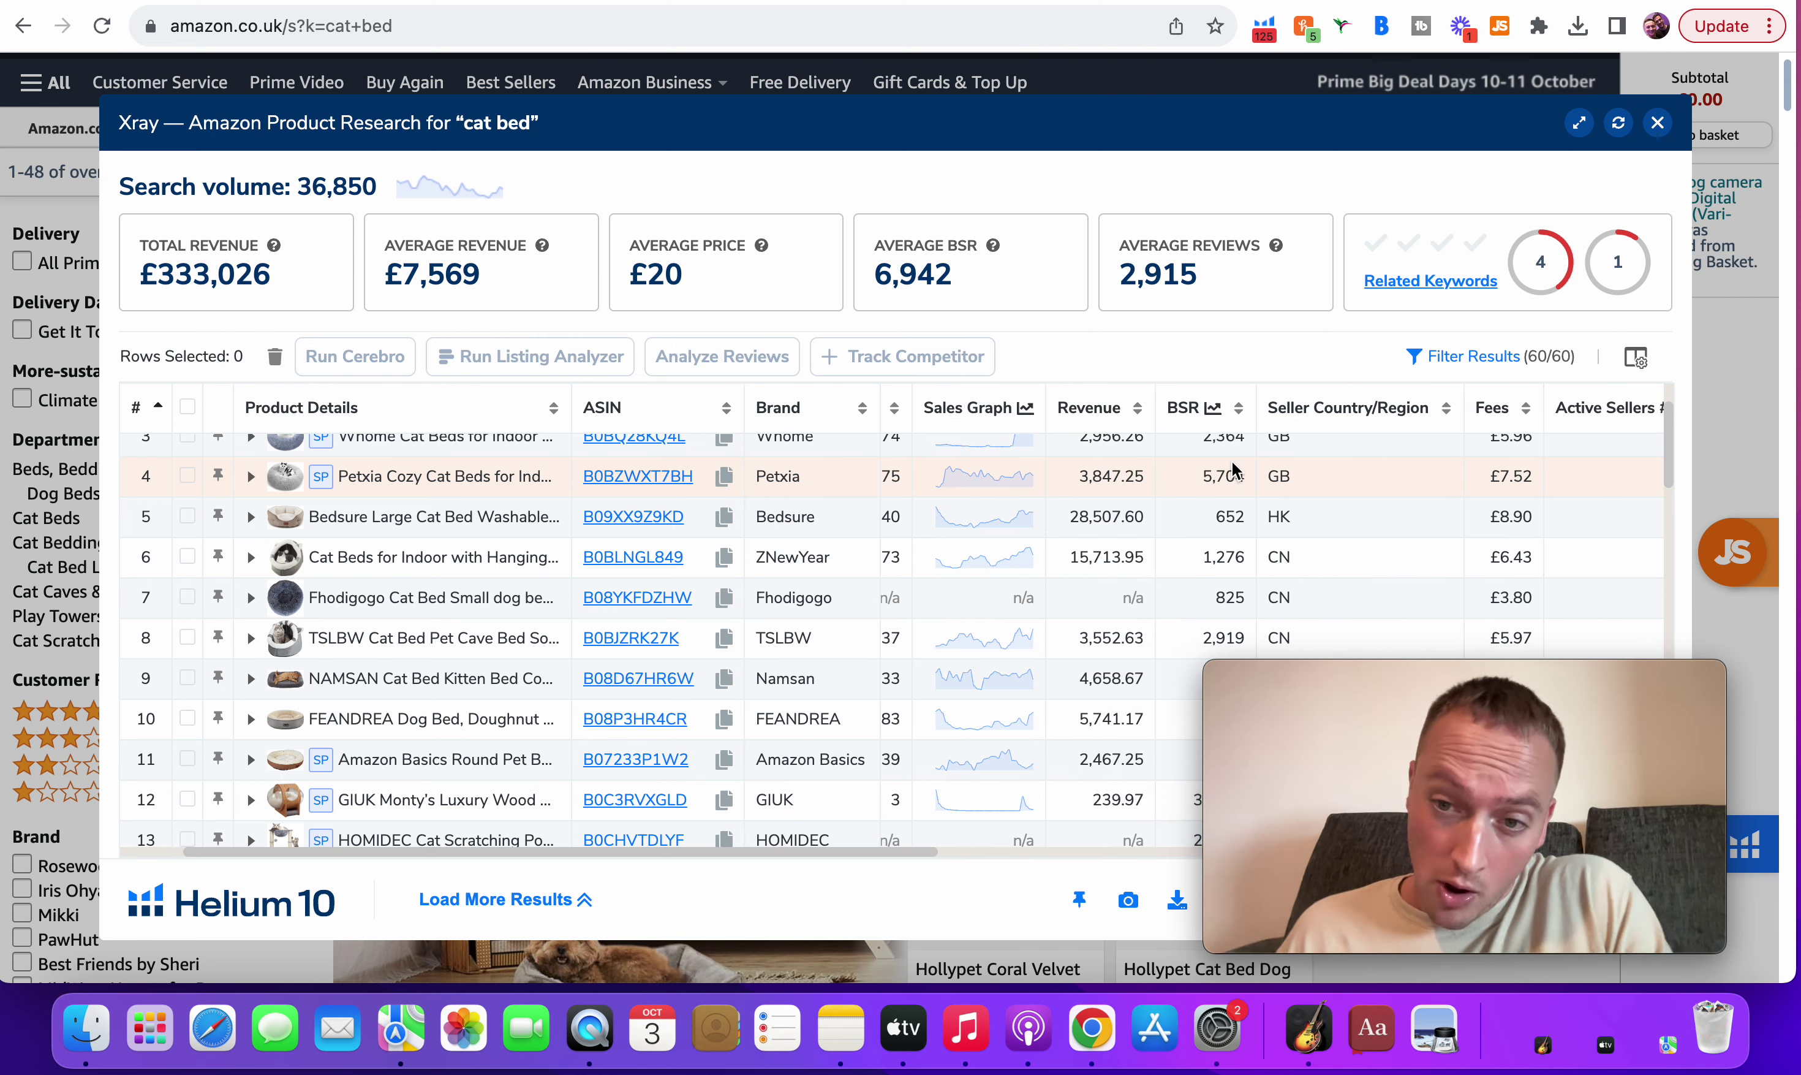
scroll(1233, 461, "right", 5)
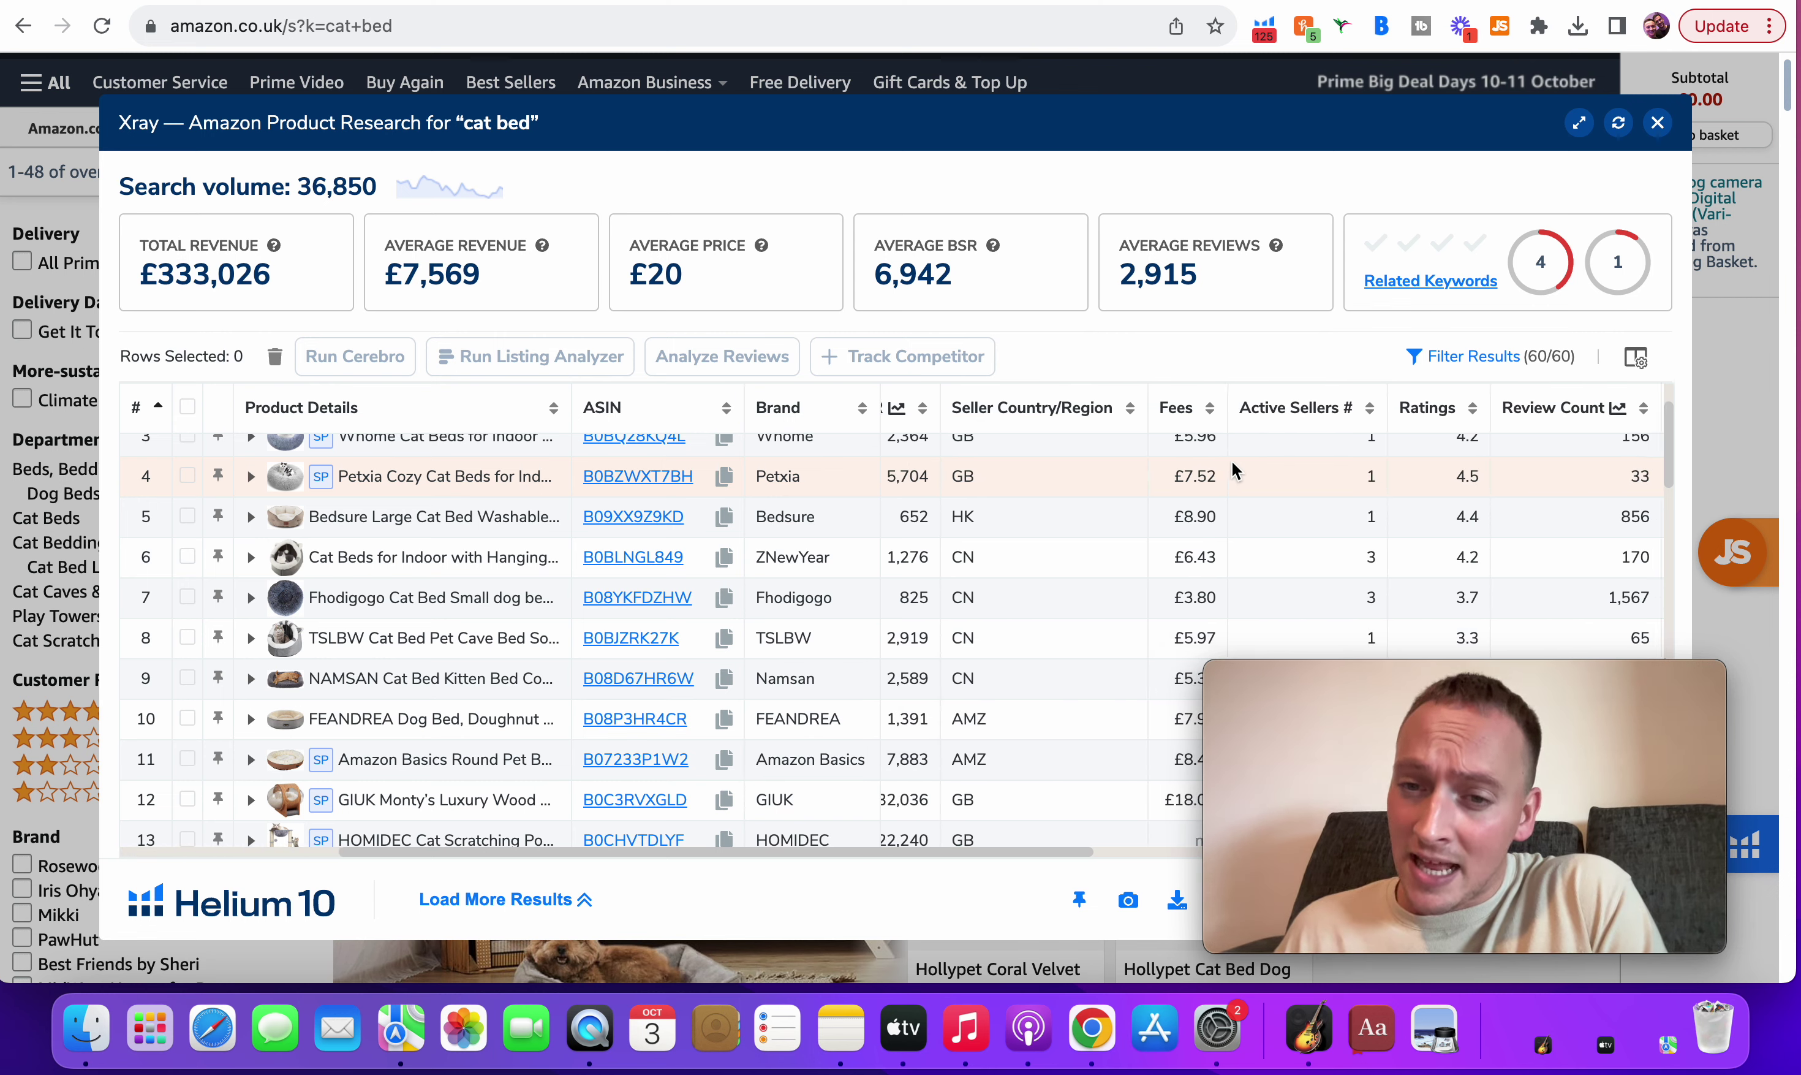
scroll(1232, 461, "right", 12)
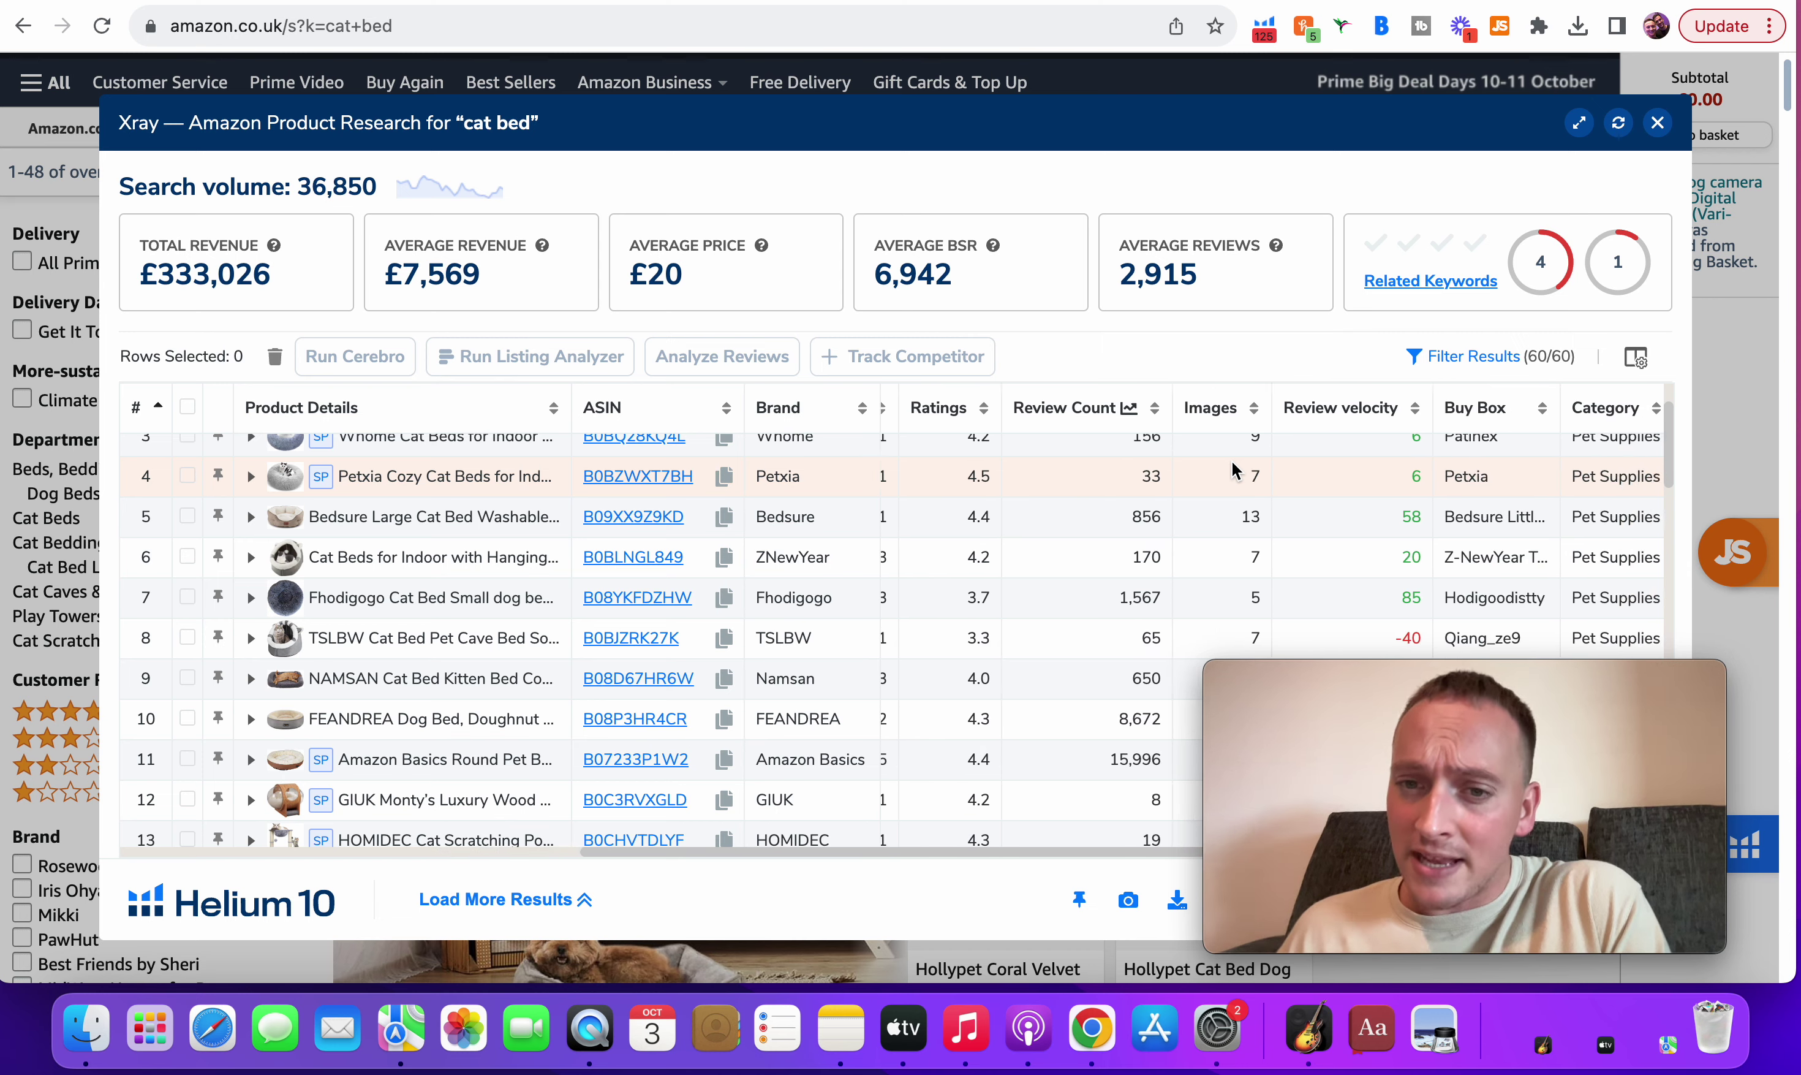
scroll(1233, 462, "right", 8)
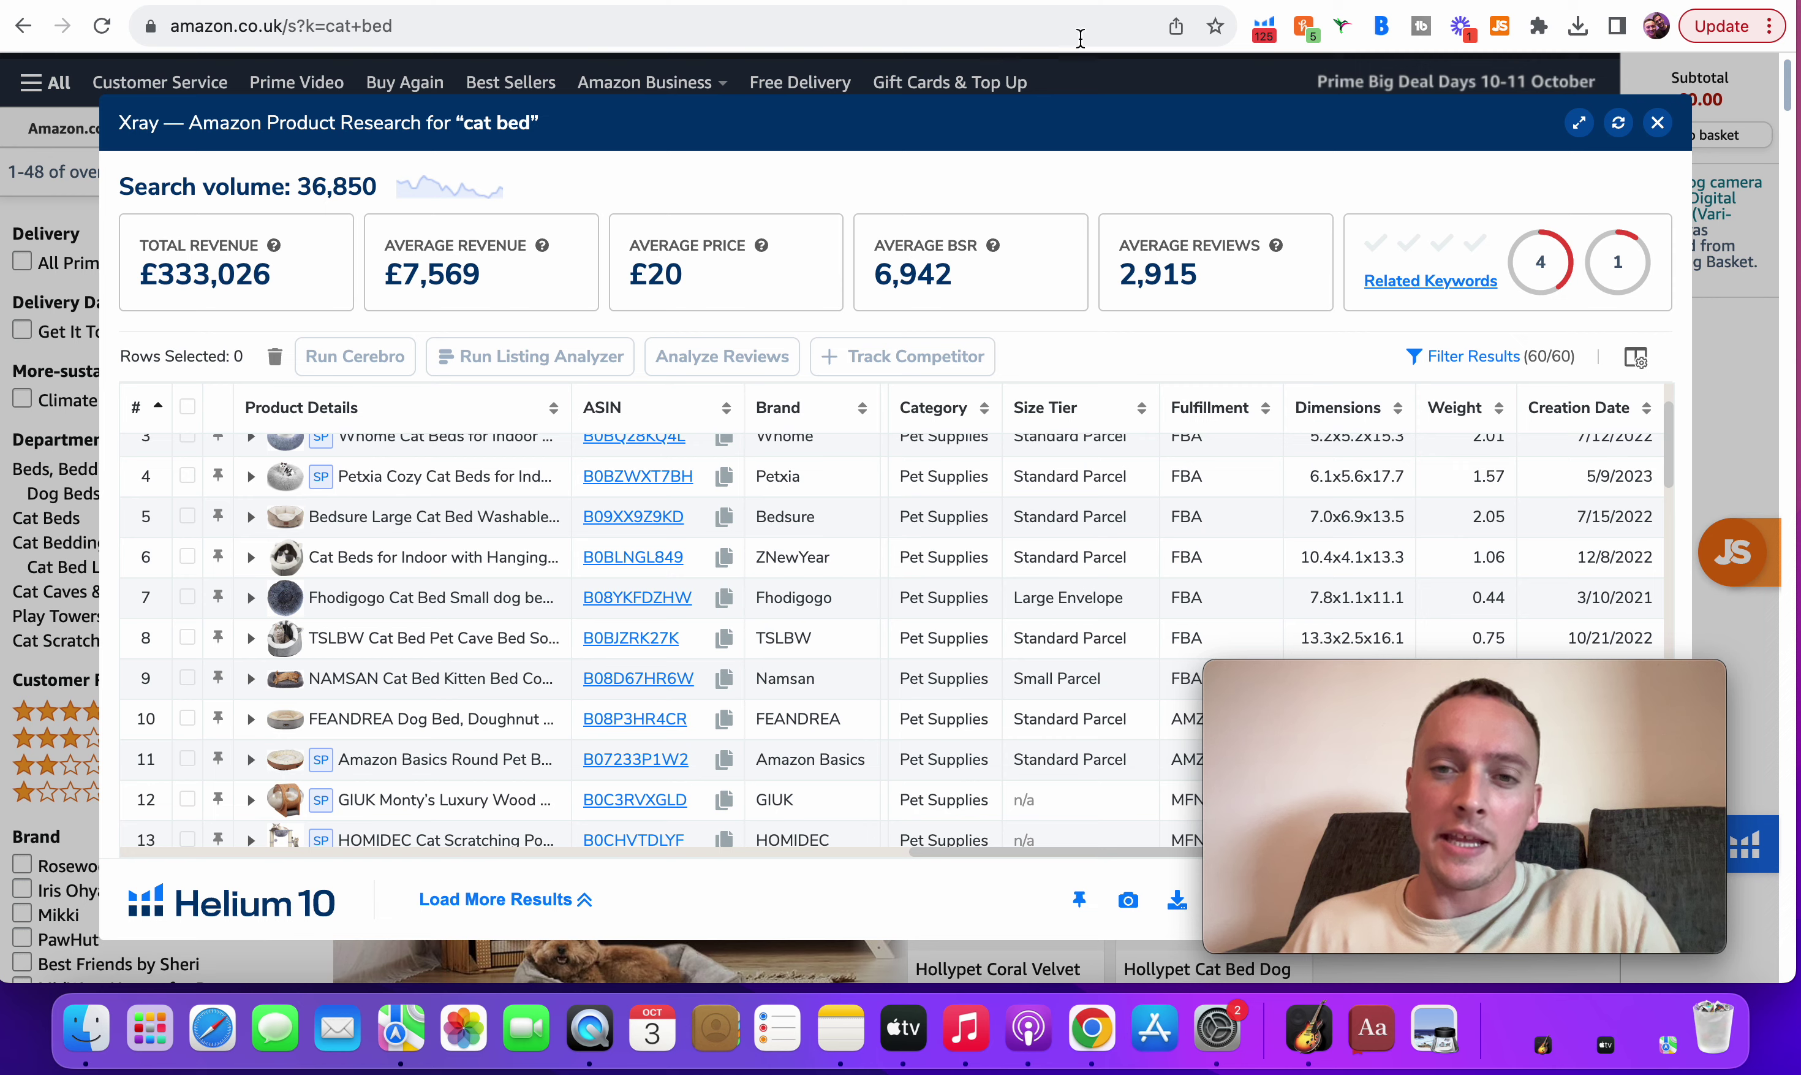
- Close the Xray results and launch the Jungle Scout extension on the "cat bed" search page
left_click(1657, 125)
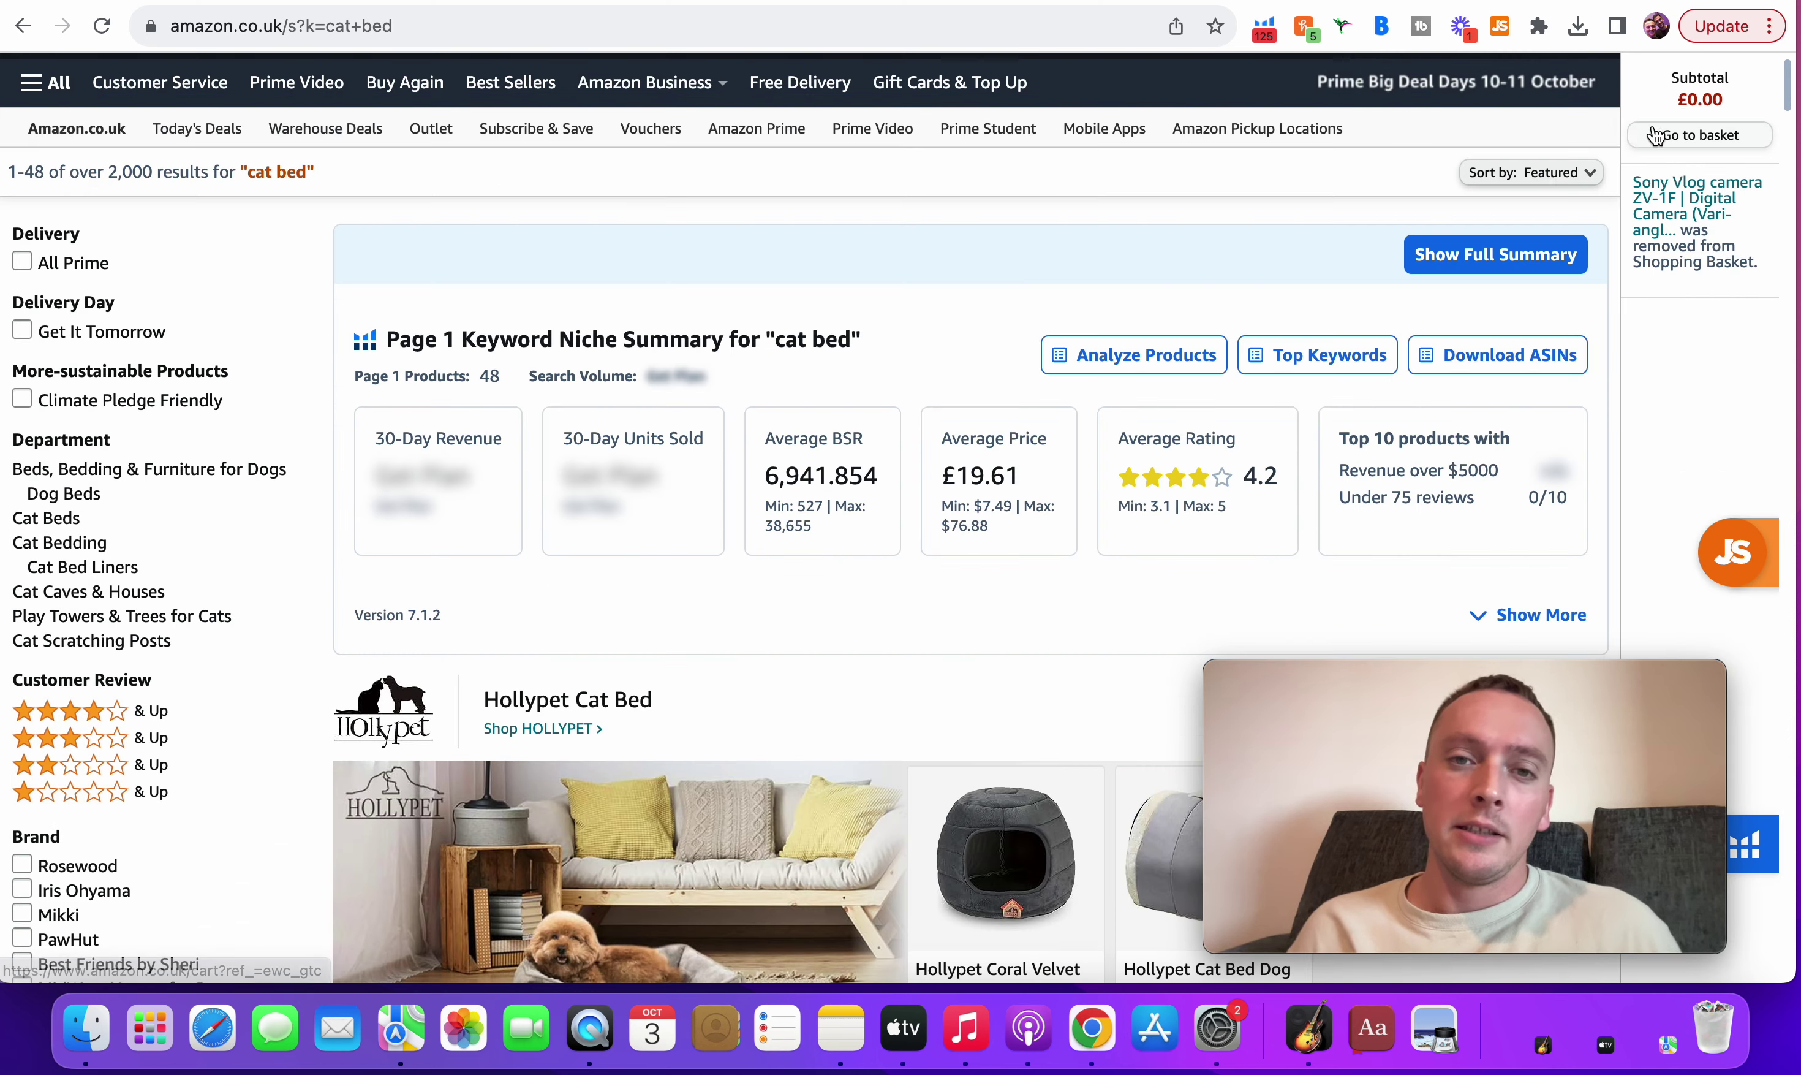
left_click(1501, 27)
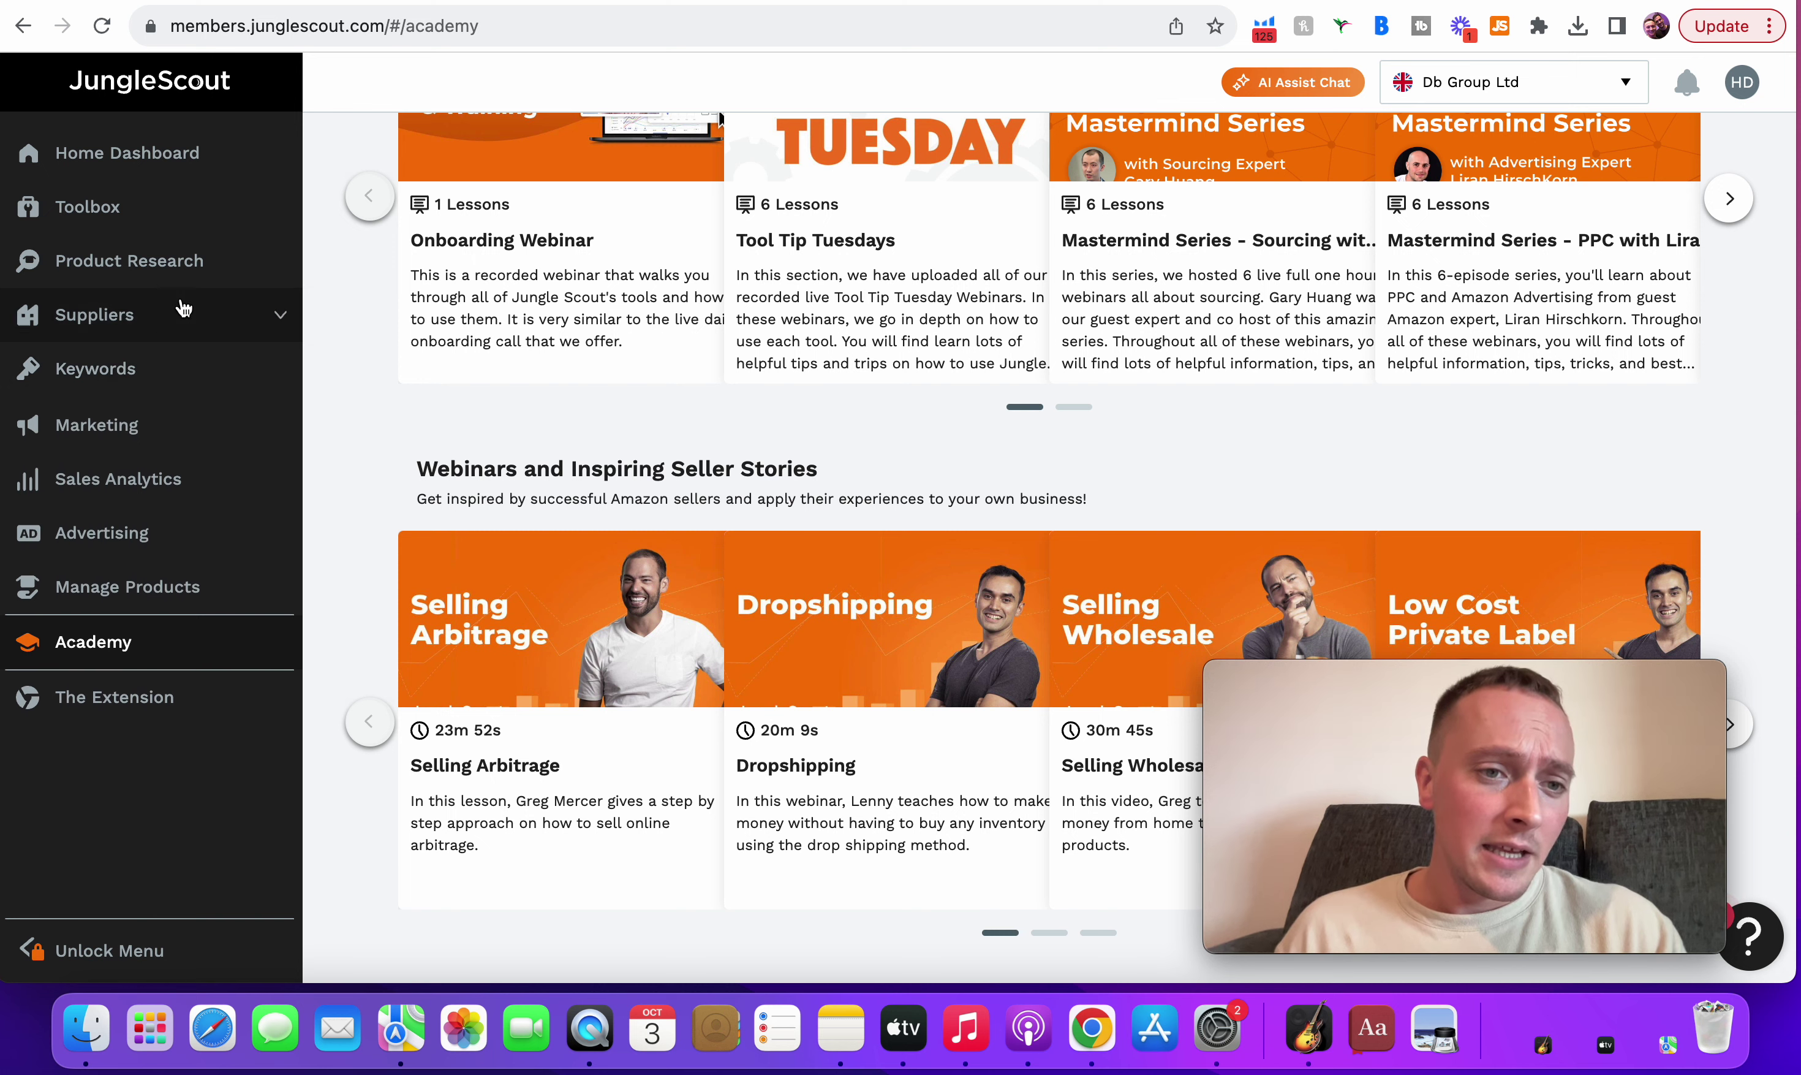
- Switch to Jungle Scout's site to view the Sales Estimator in its Toolbox, and return to the Academy
mouse_move(197, 263)
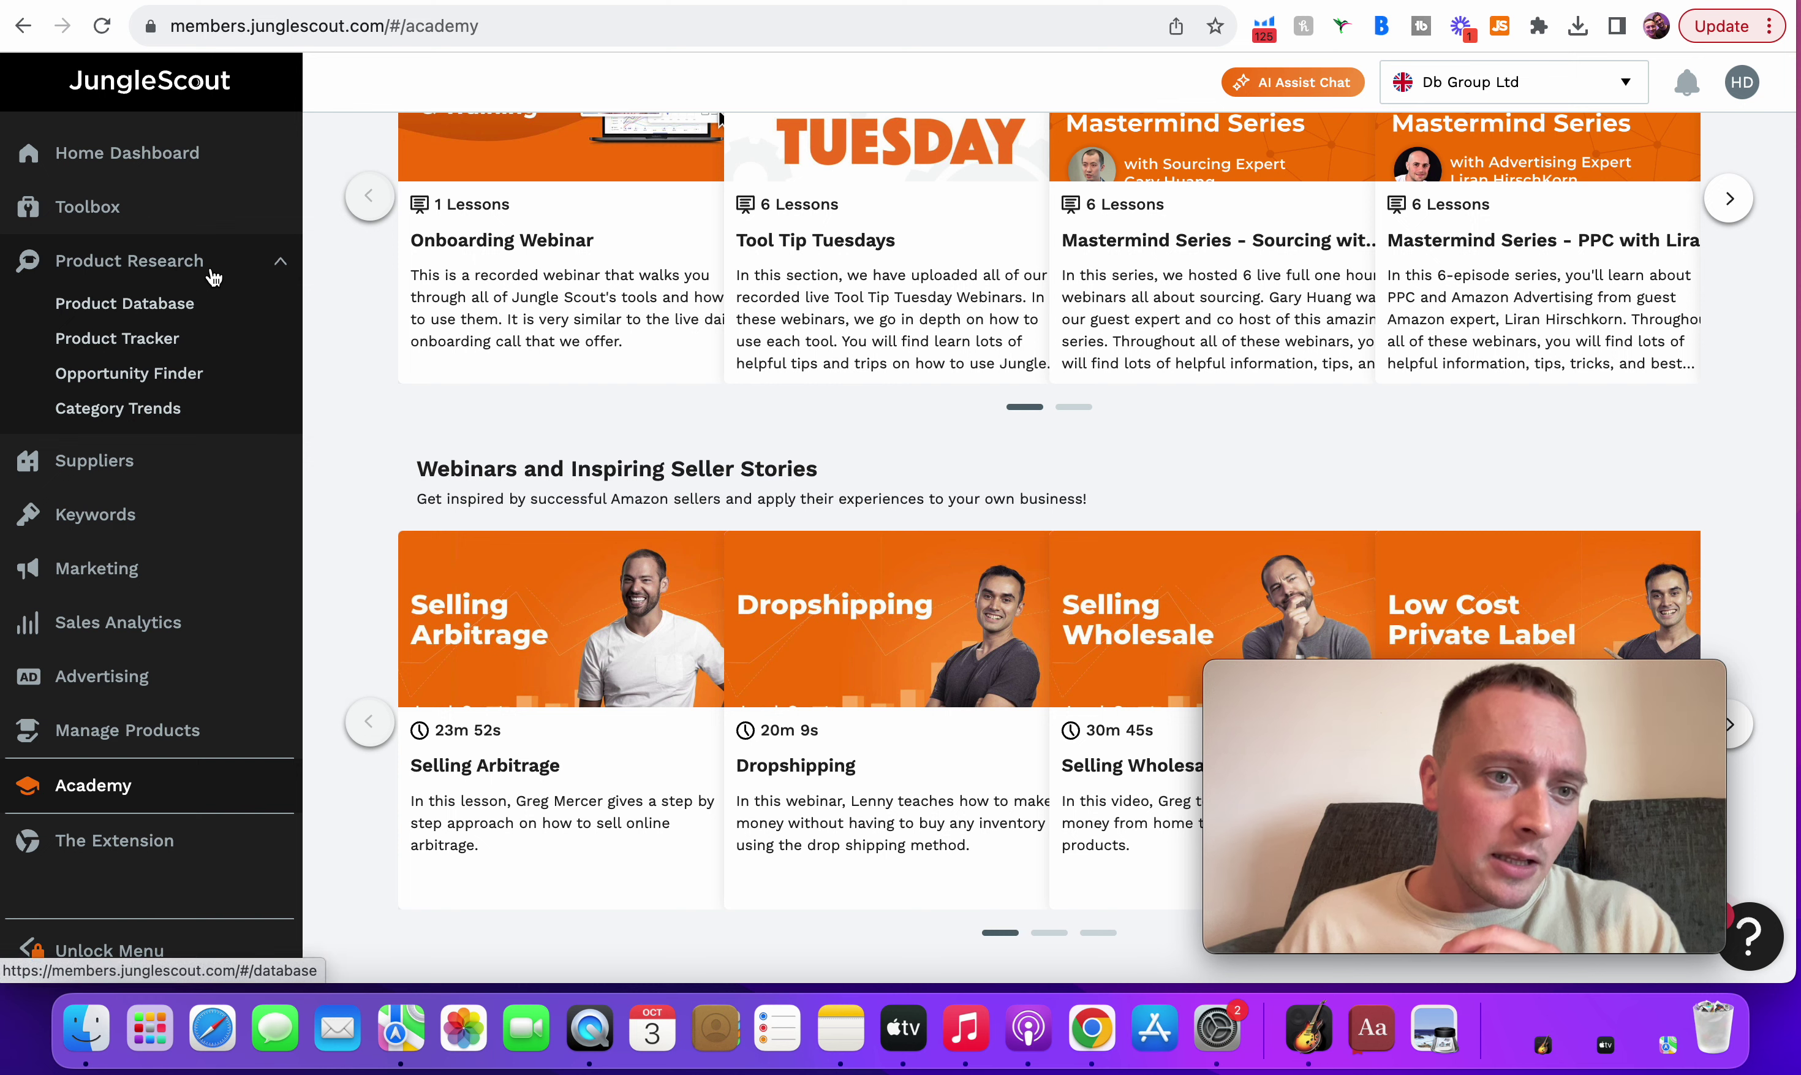
mouse_move(174, 315)
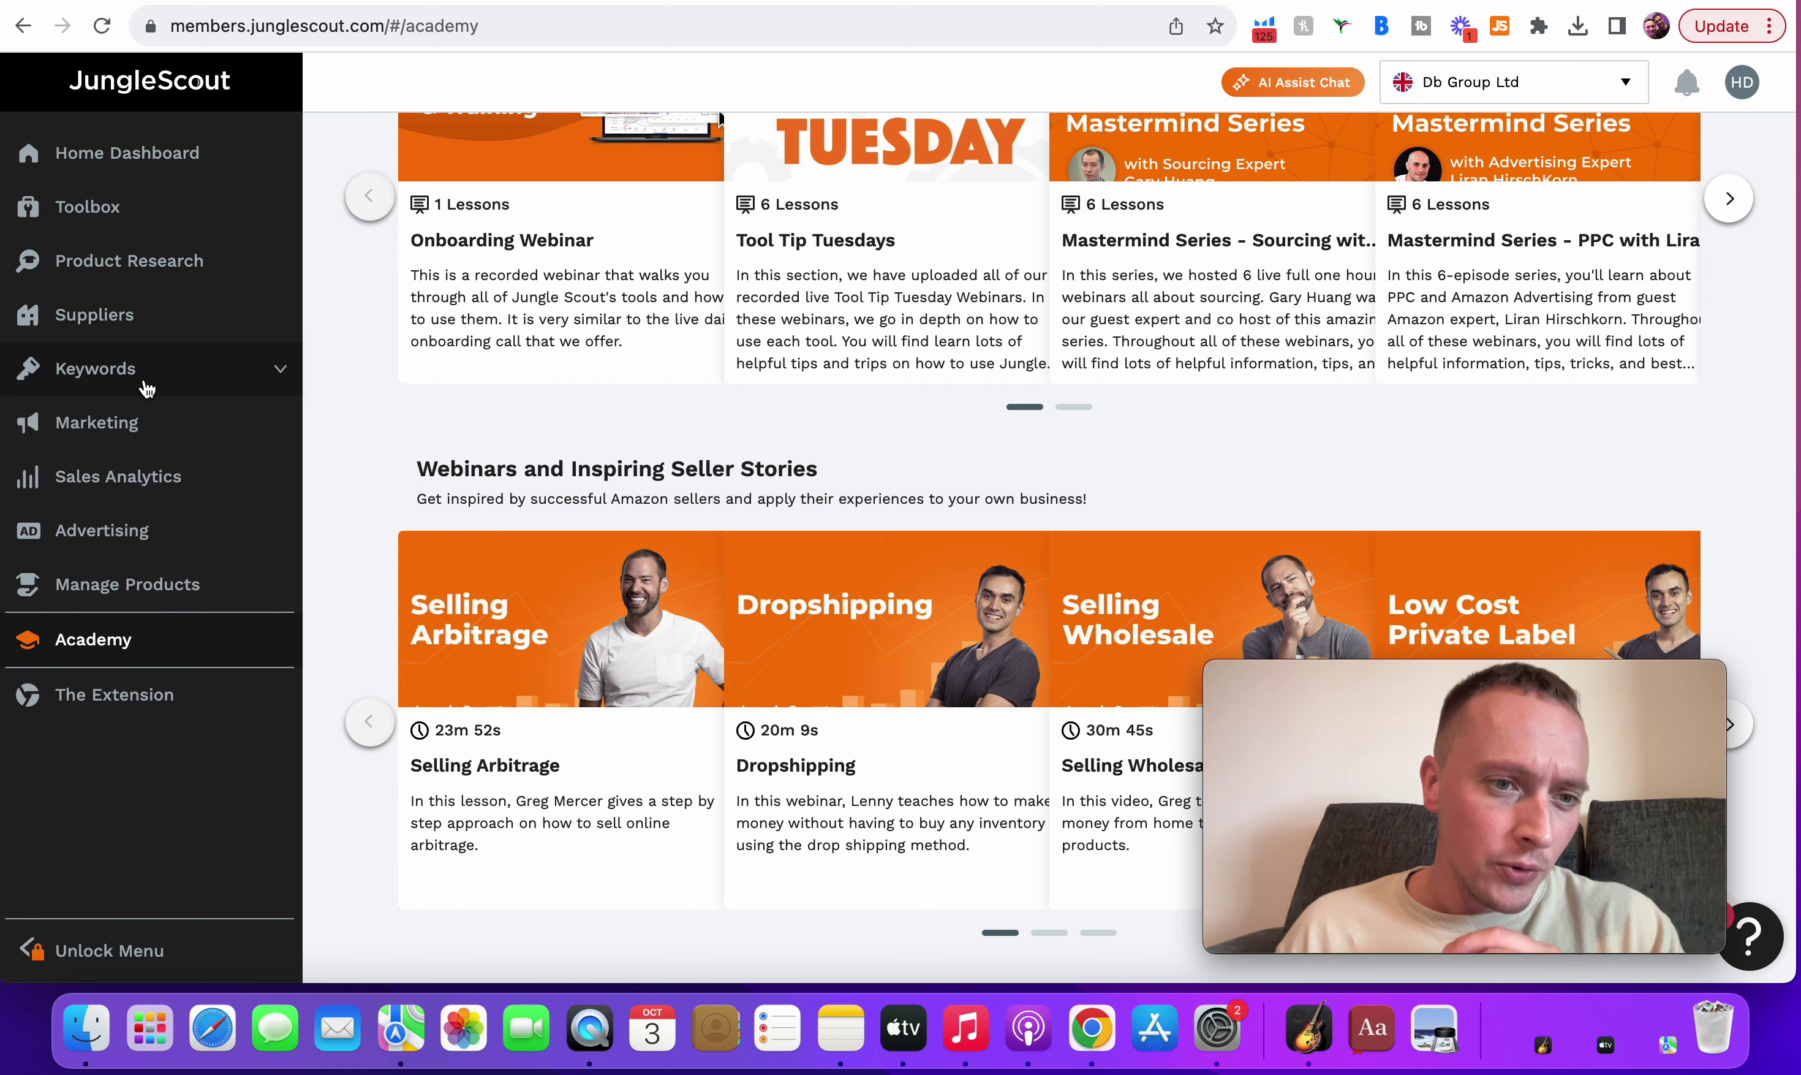
mouse_move(155, 216)
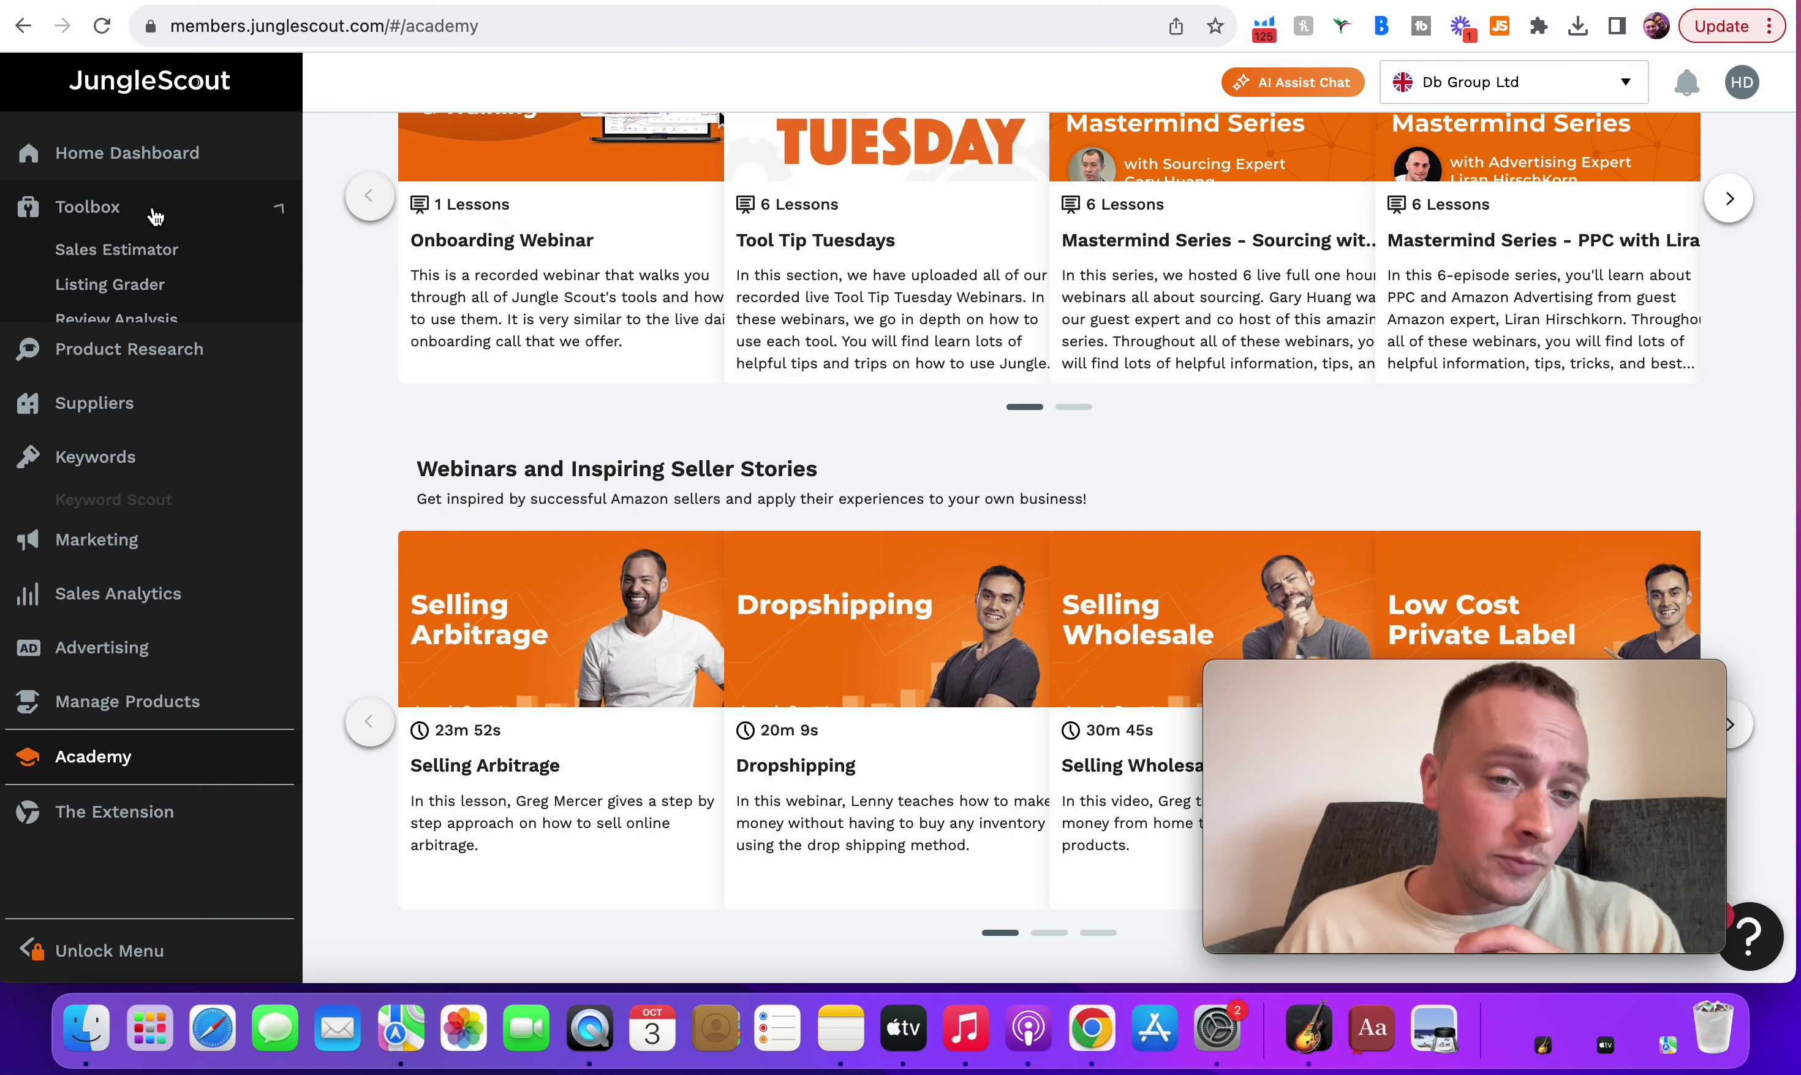
left_click(148, 250)
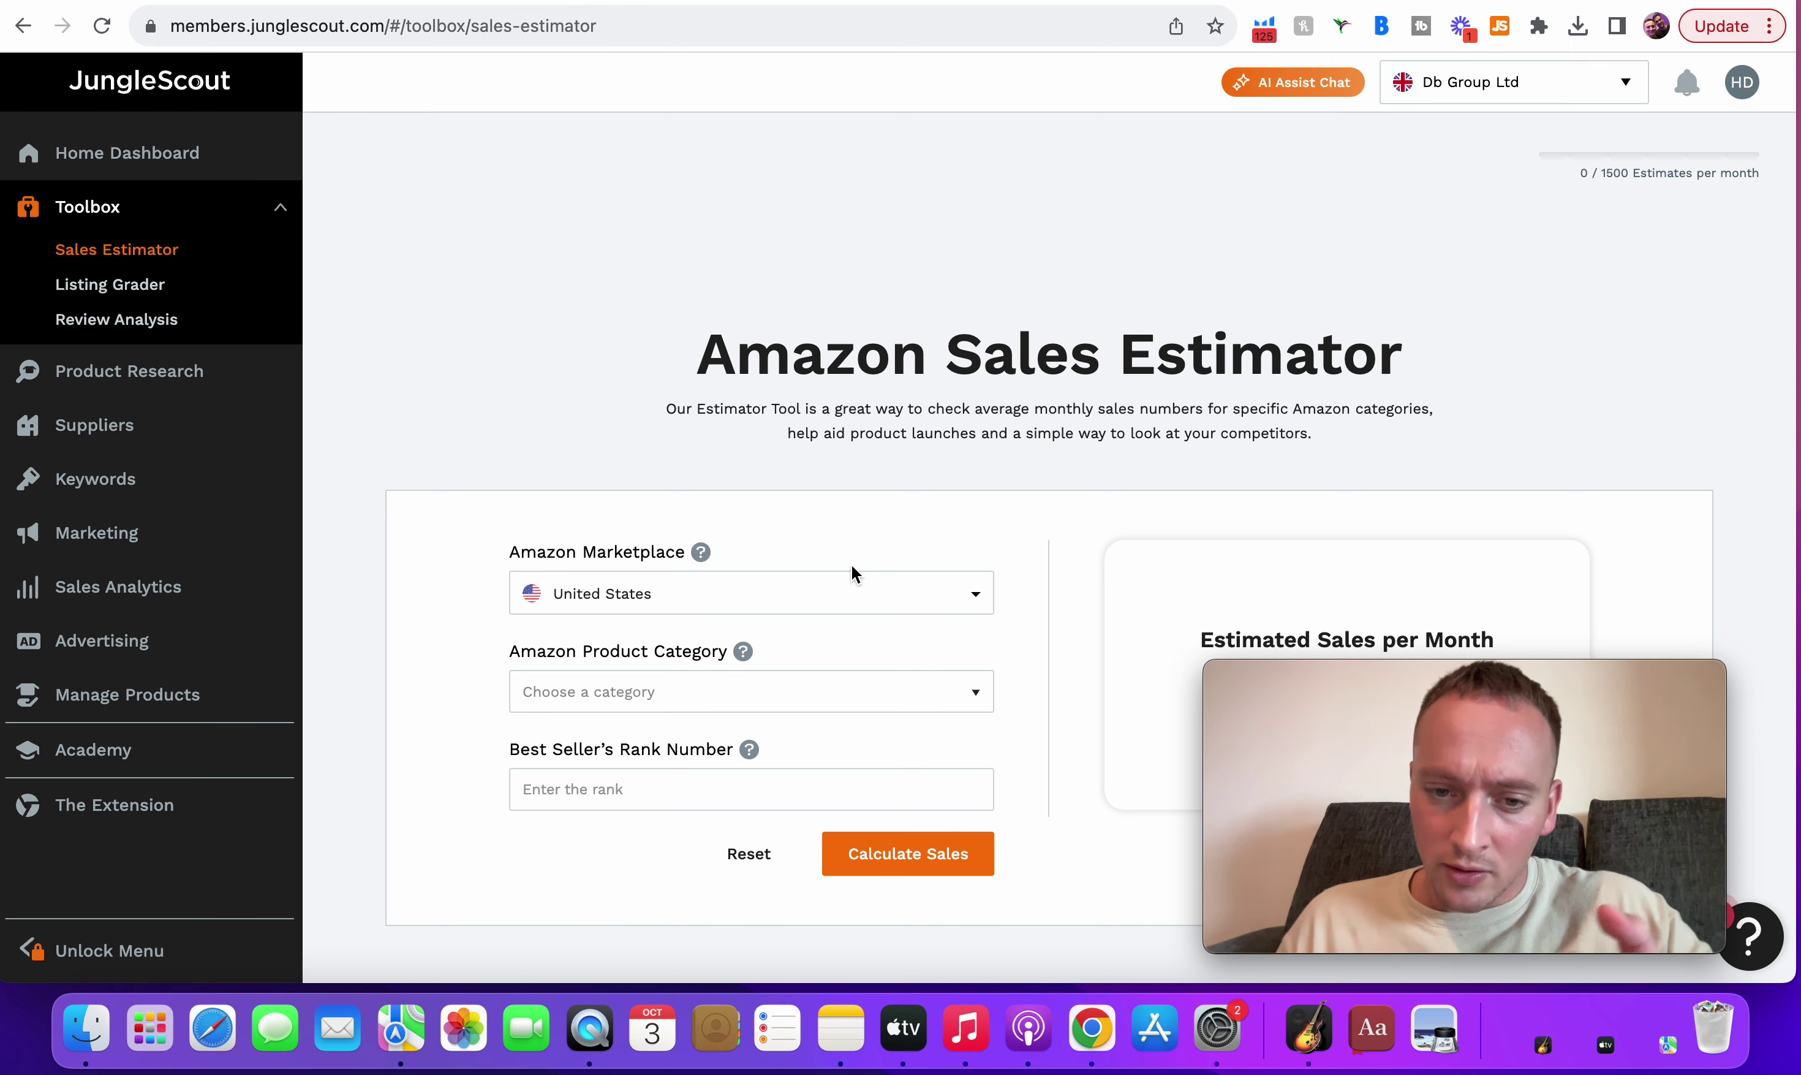
key("super+bracketleft")
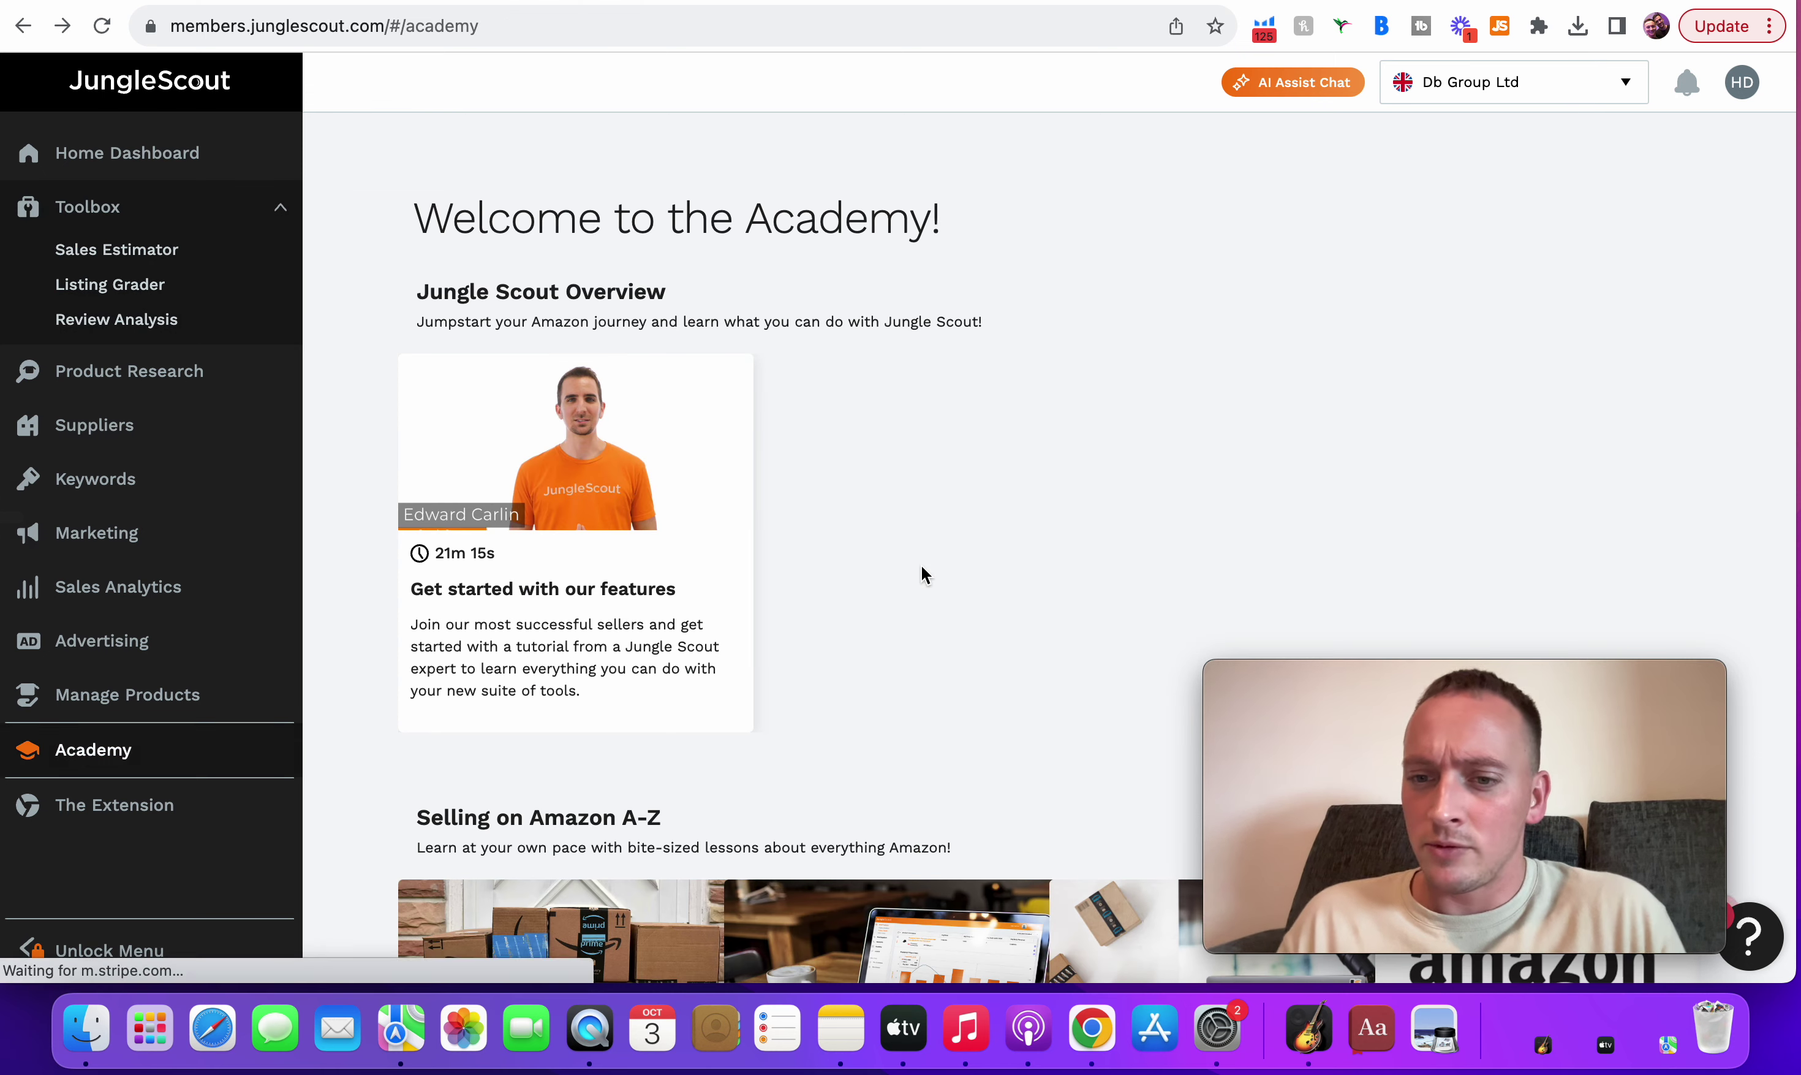
- Switch to the Jungle Scout extension results for "cat bed" and examine the table's columns from monthly sales and net profit through weight
left_click(824, 0)
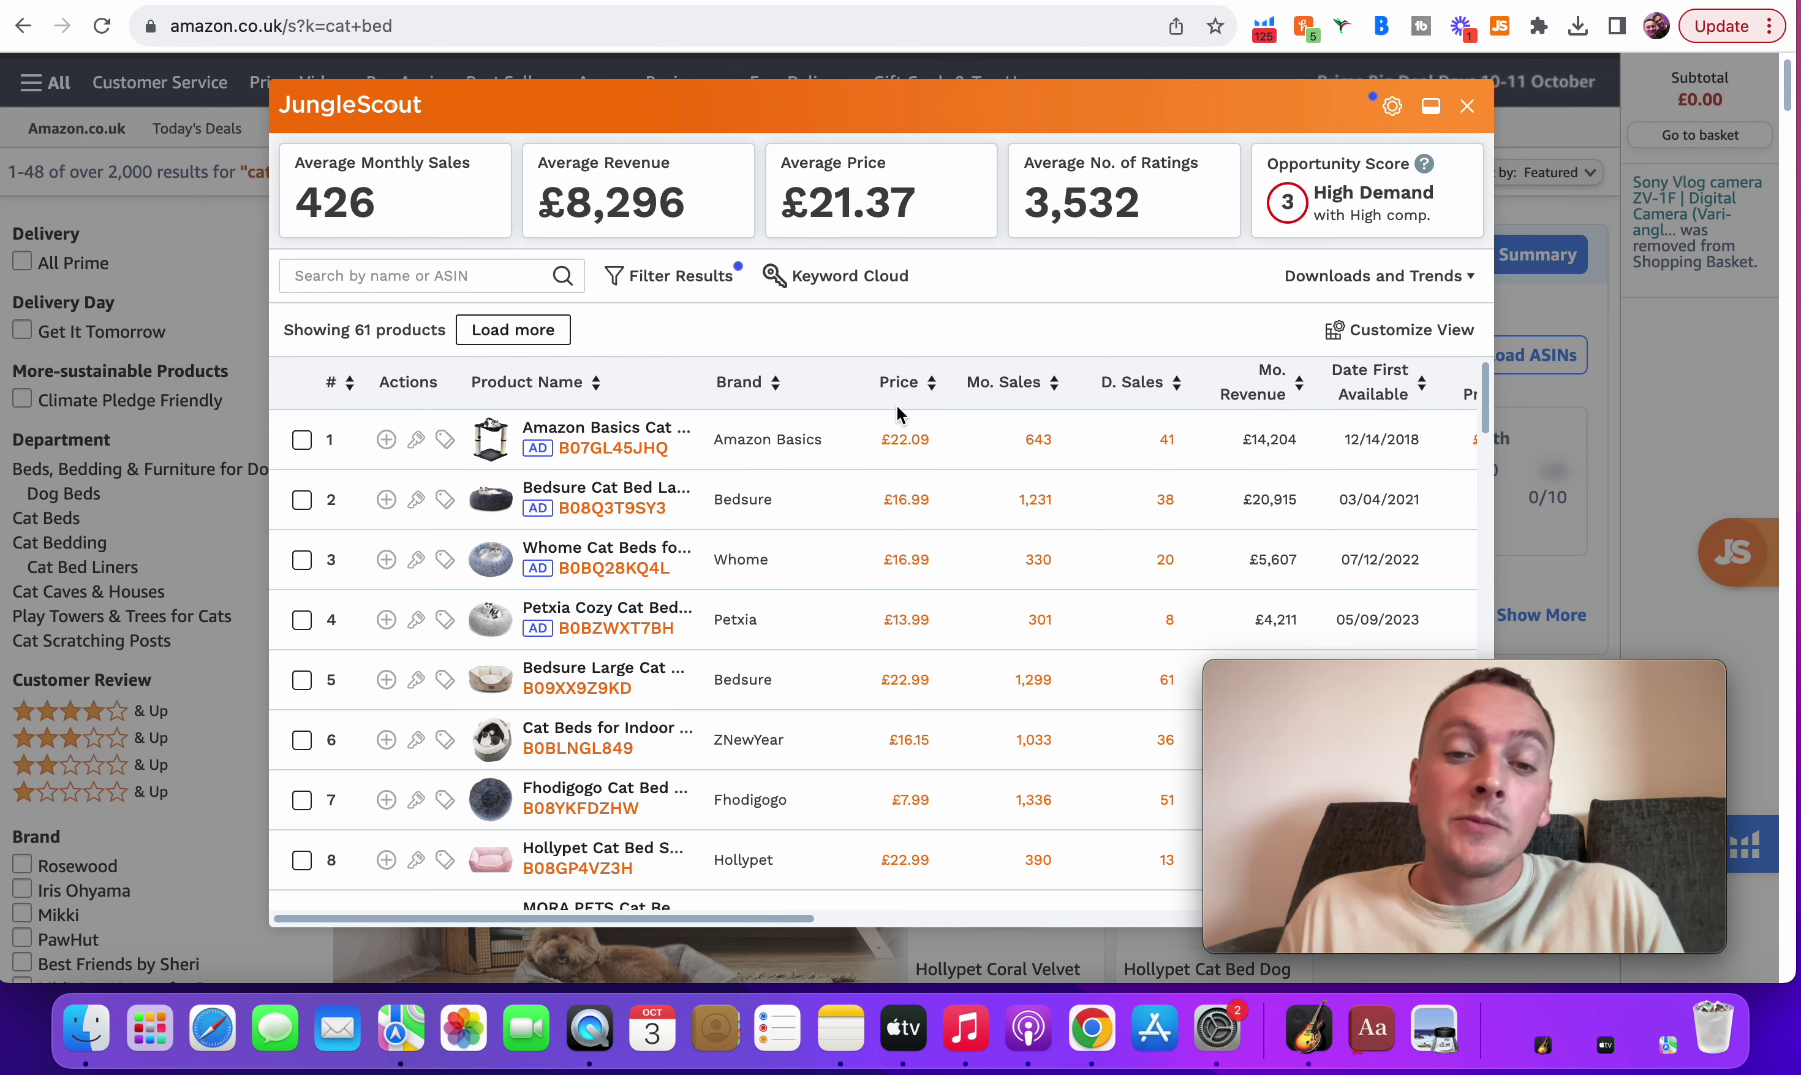
scroll(1070, 499, "right", 2)
scroll(1067, 497, "right", 5)
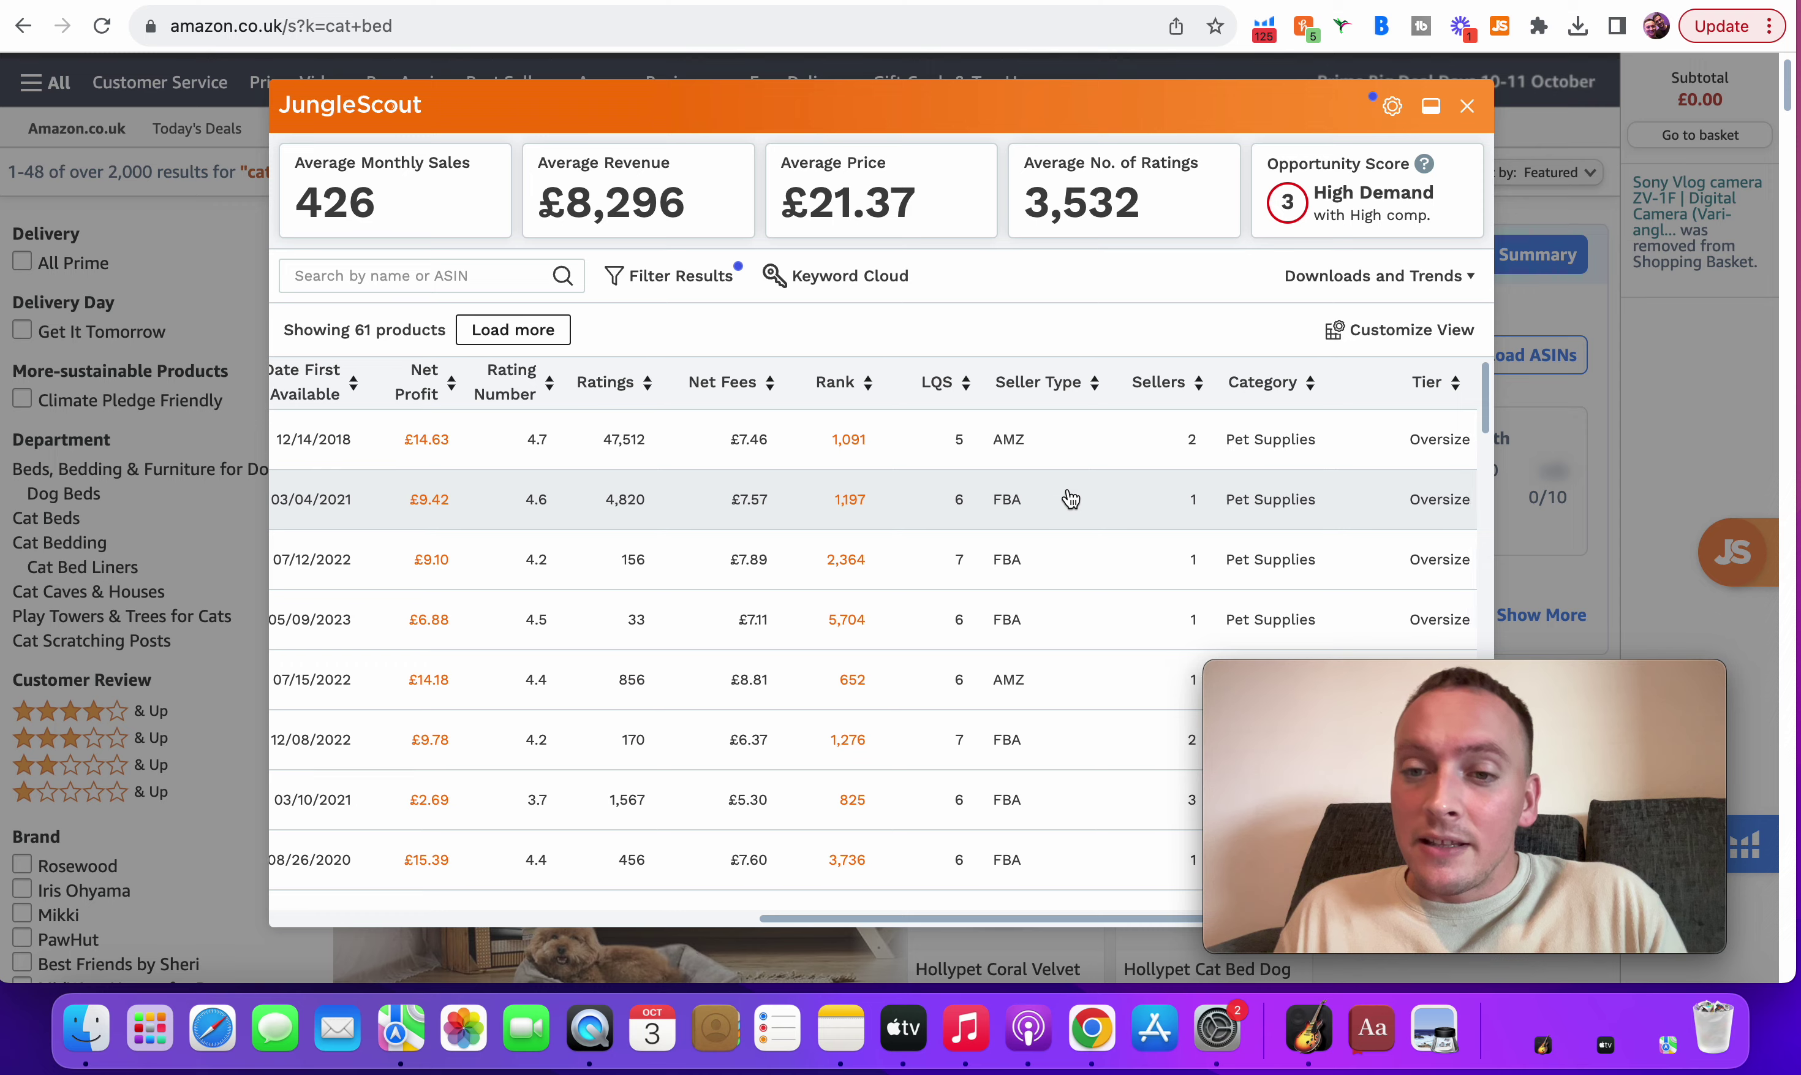
scroll(1067, 497, "left", 10)
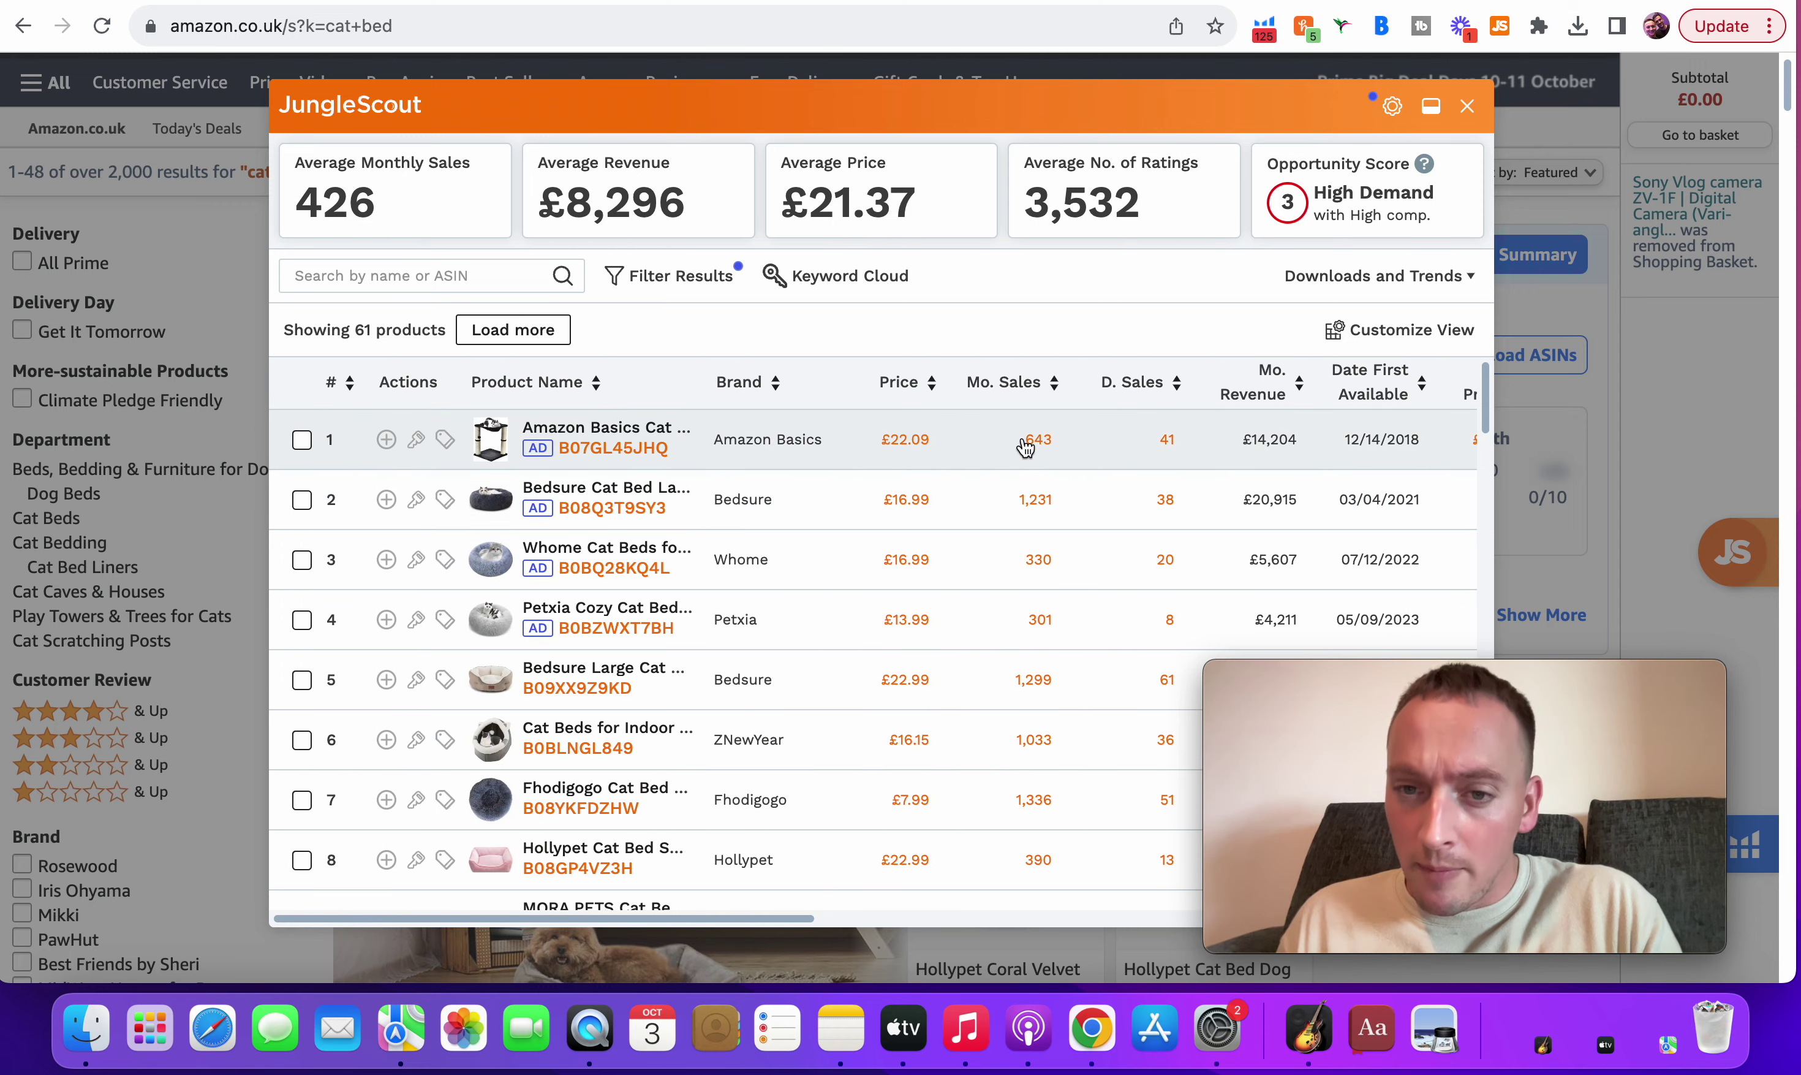
scroll(1089, 444, "right", 5)
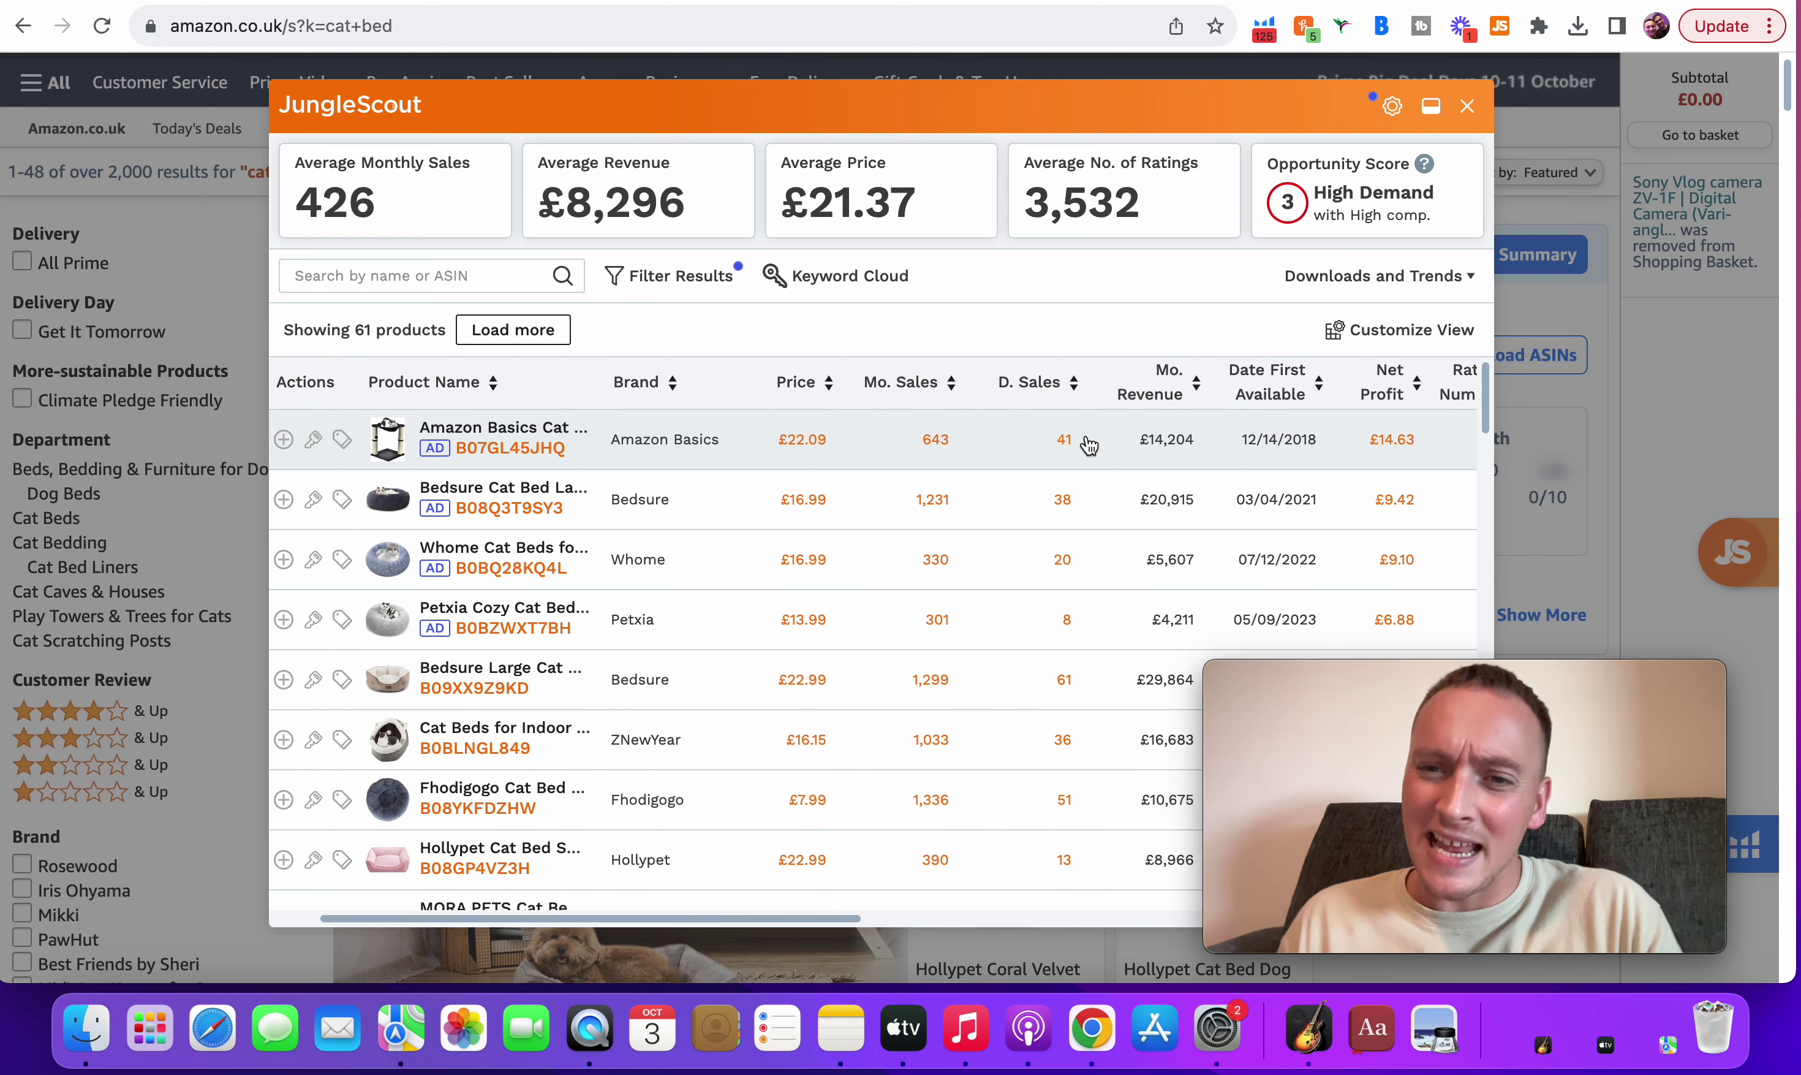
scroll(1089, 444, "right", 5)
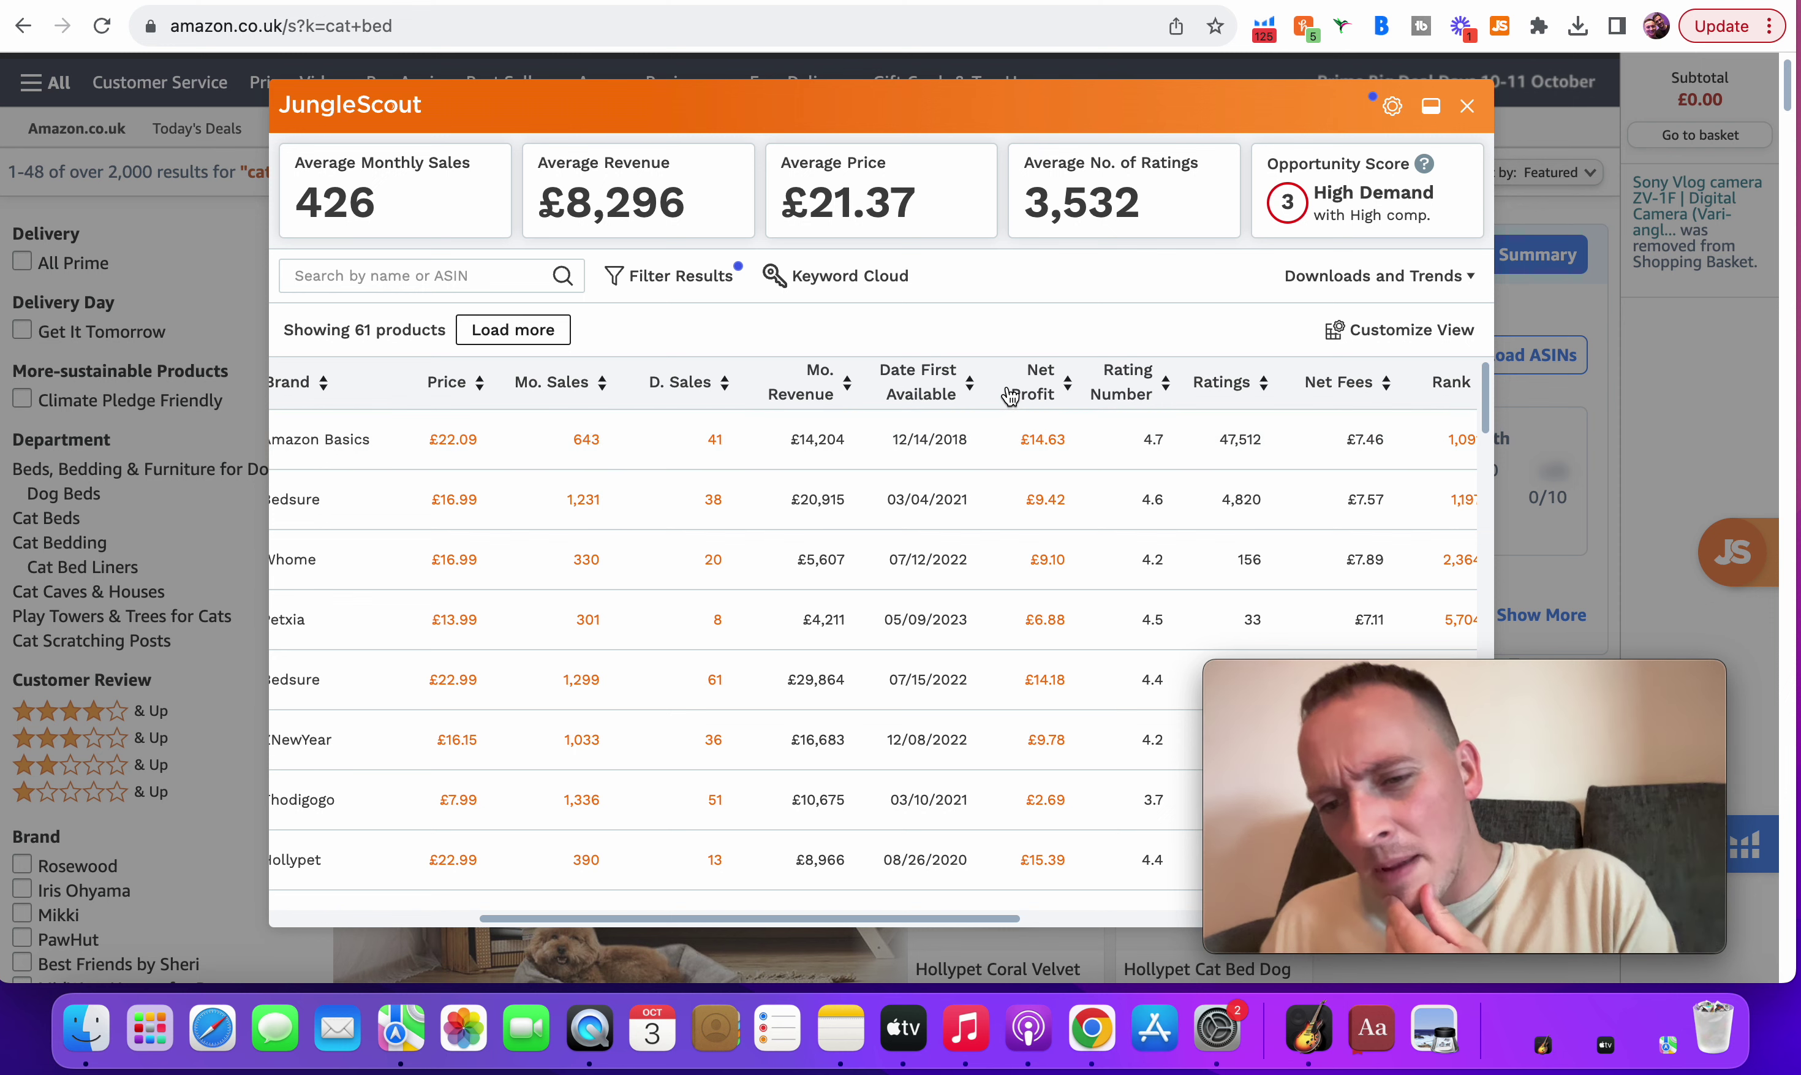
mouse_move(1012, 387)
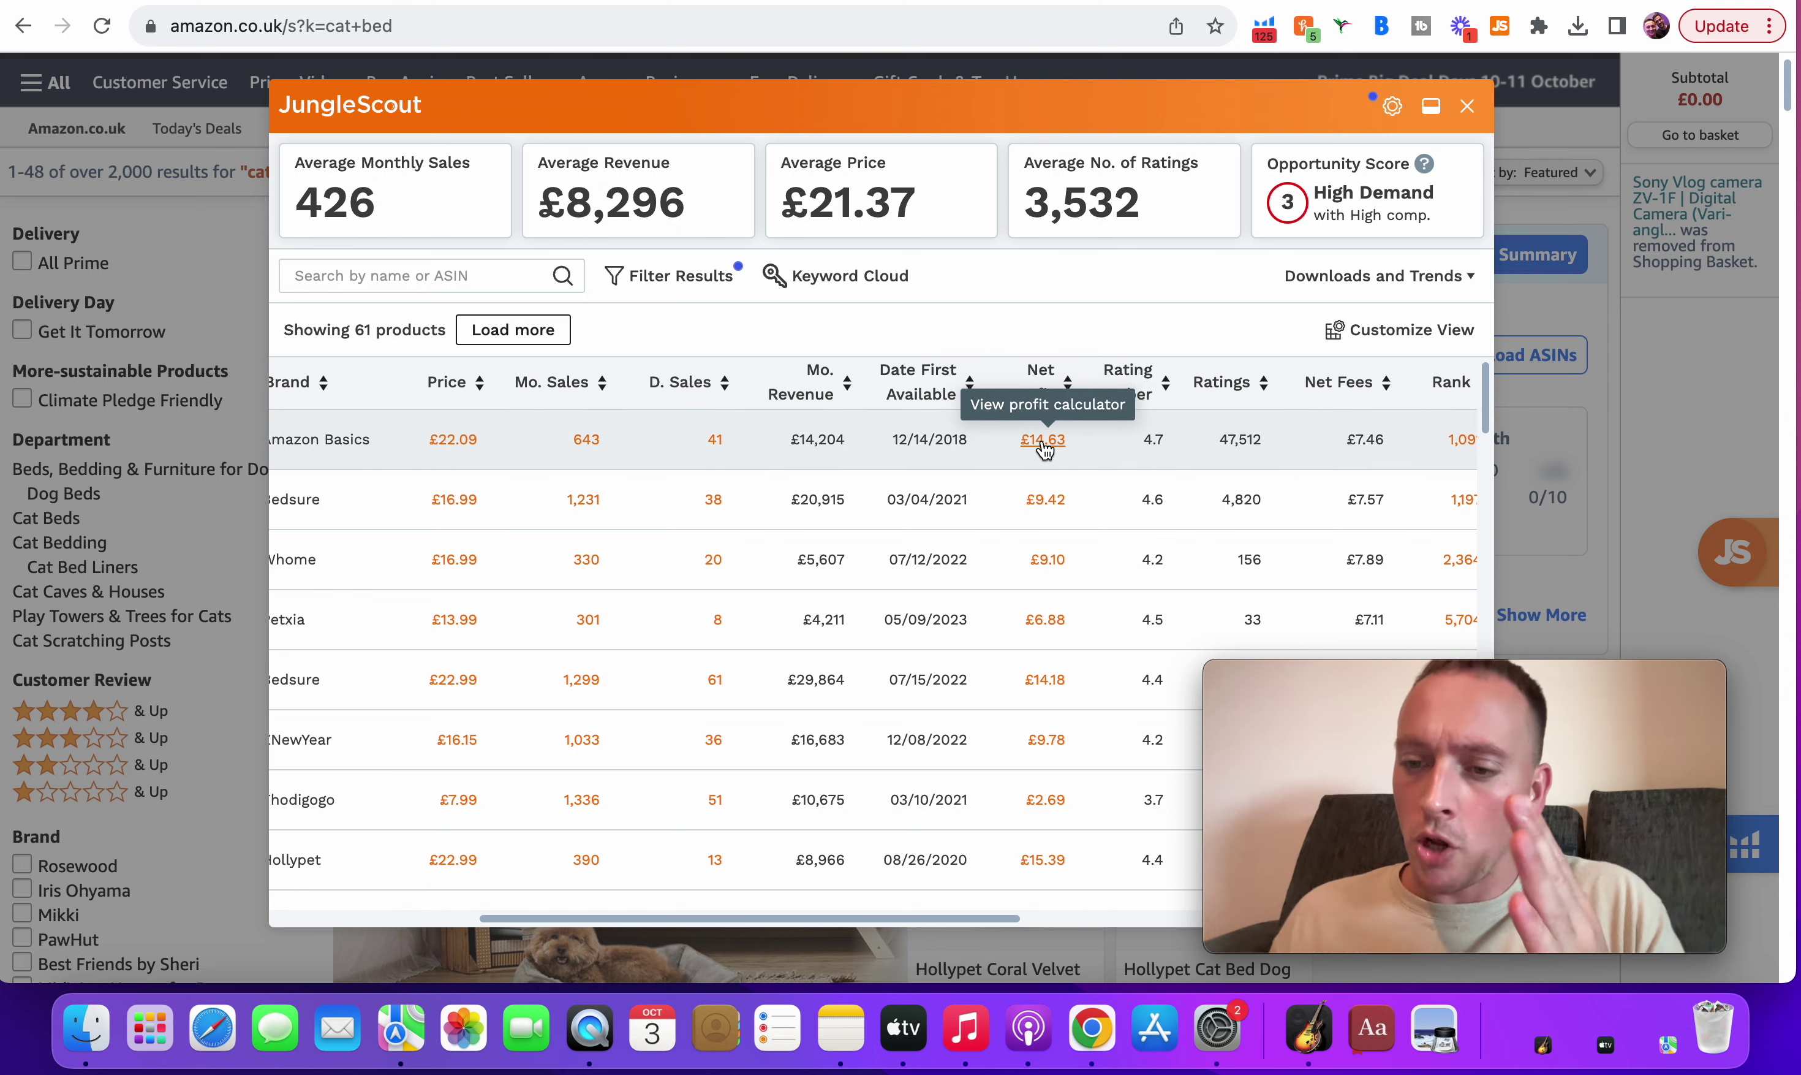
scroll(1045, 450, "right", 5)
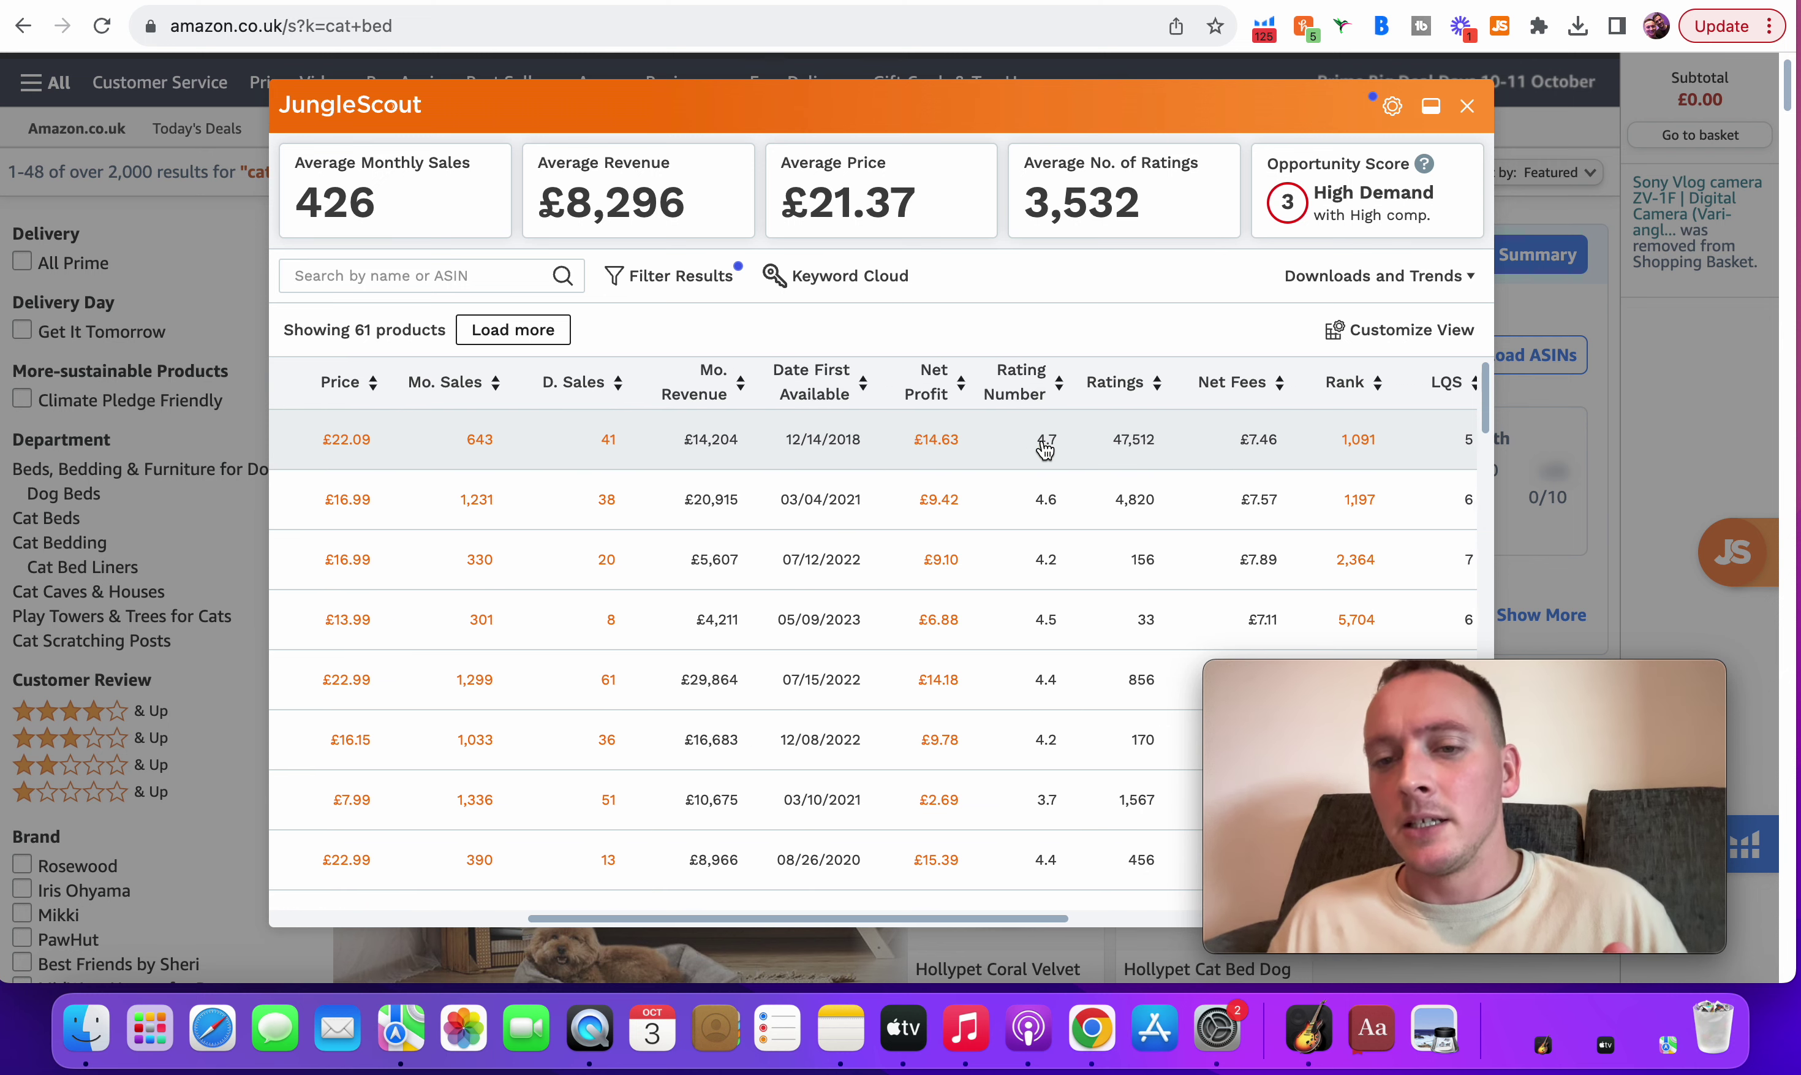
scroll(1045, 450, "right", 1)
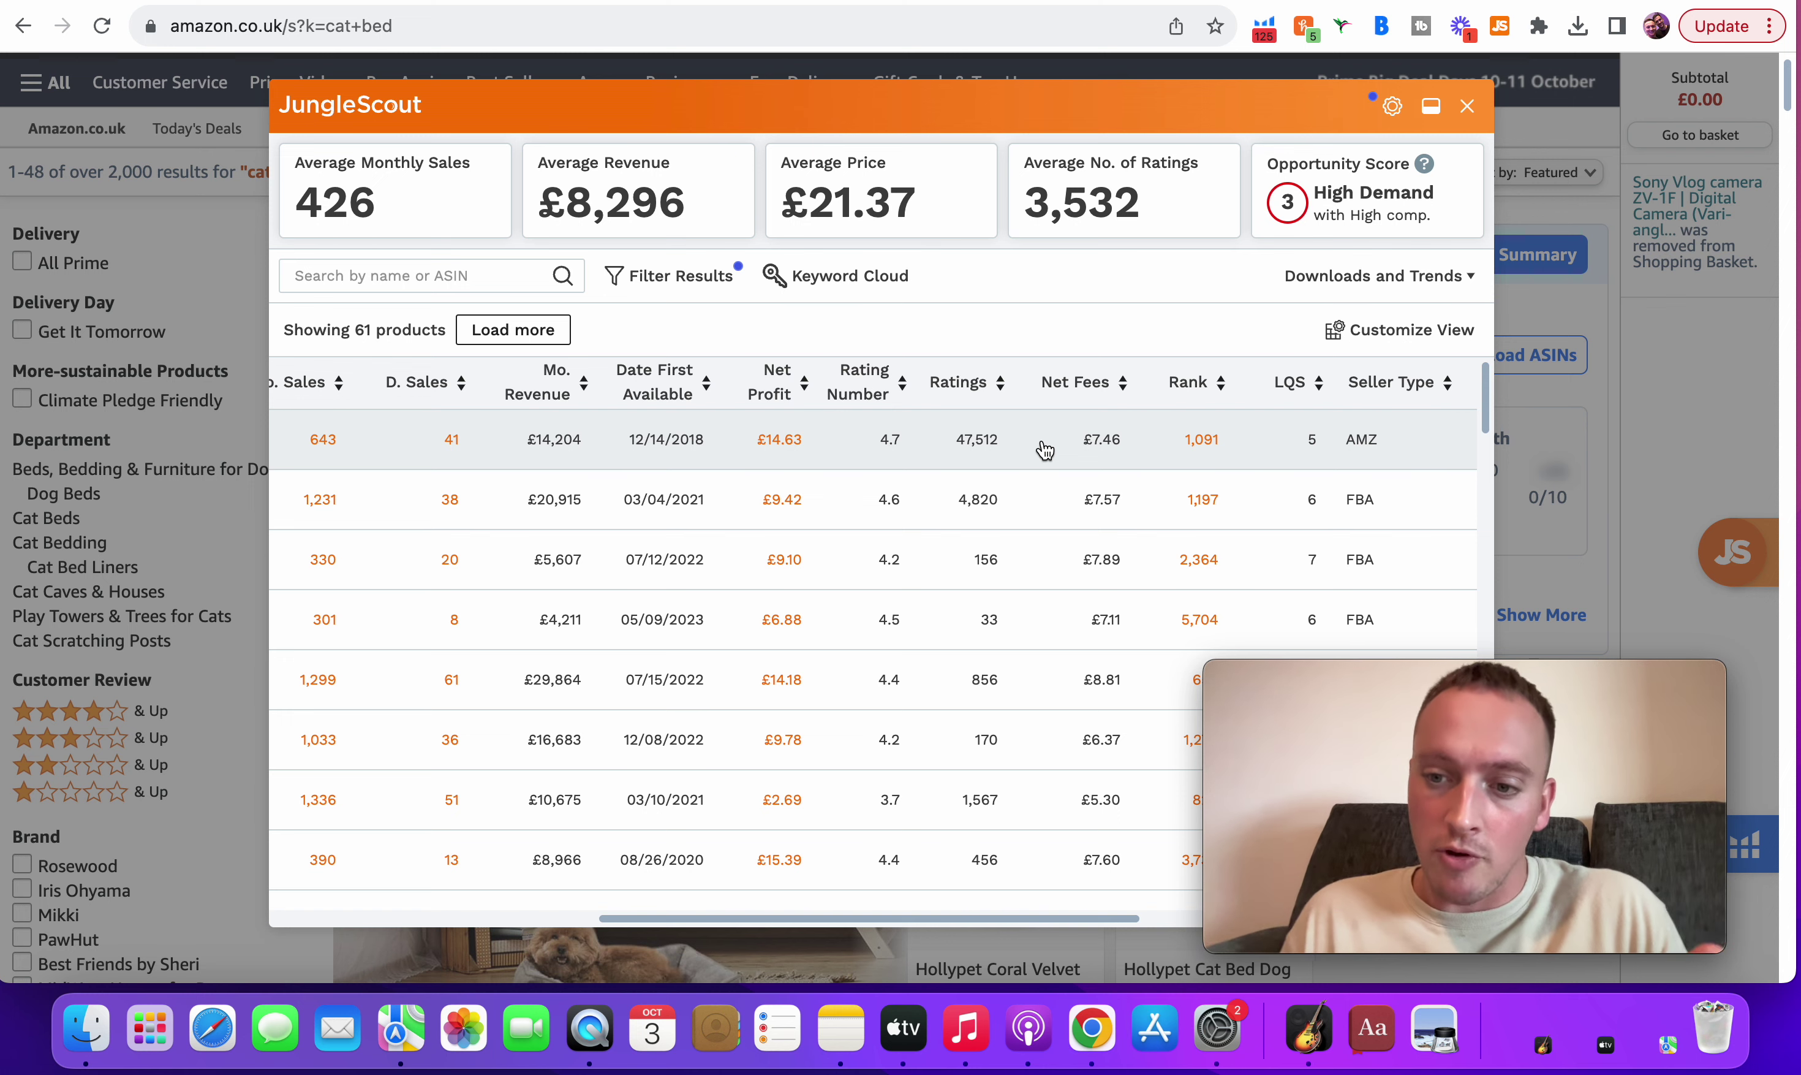
scroll(1046, 450, "right", 6)
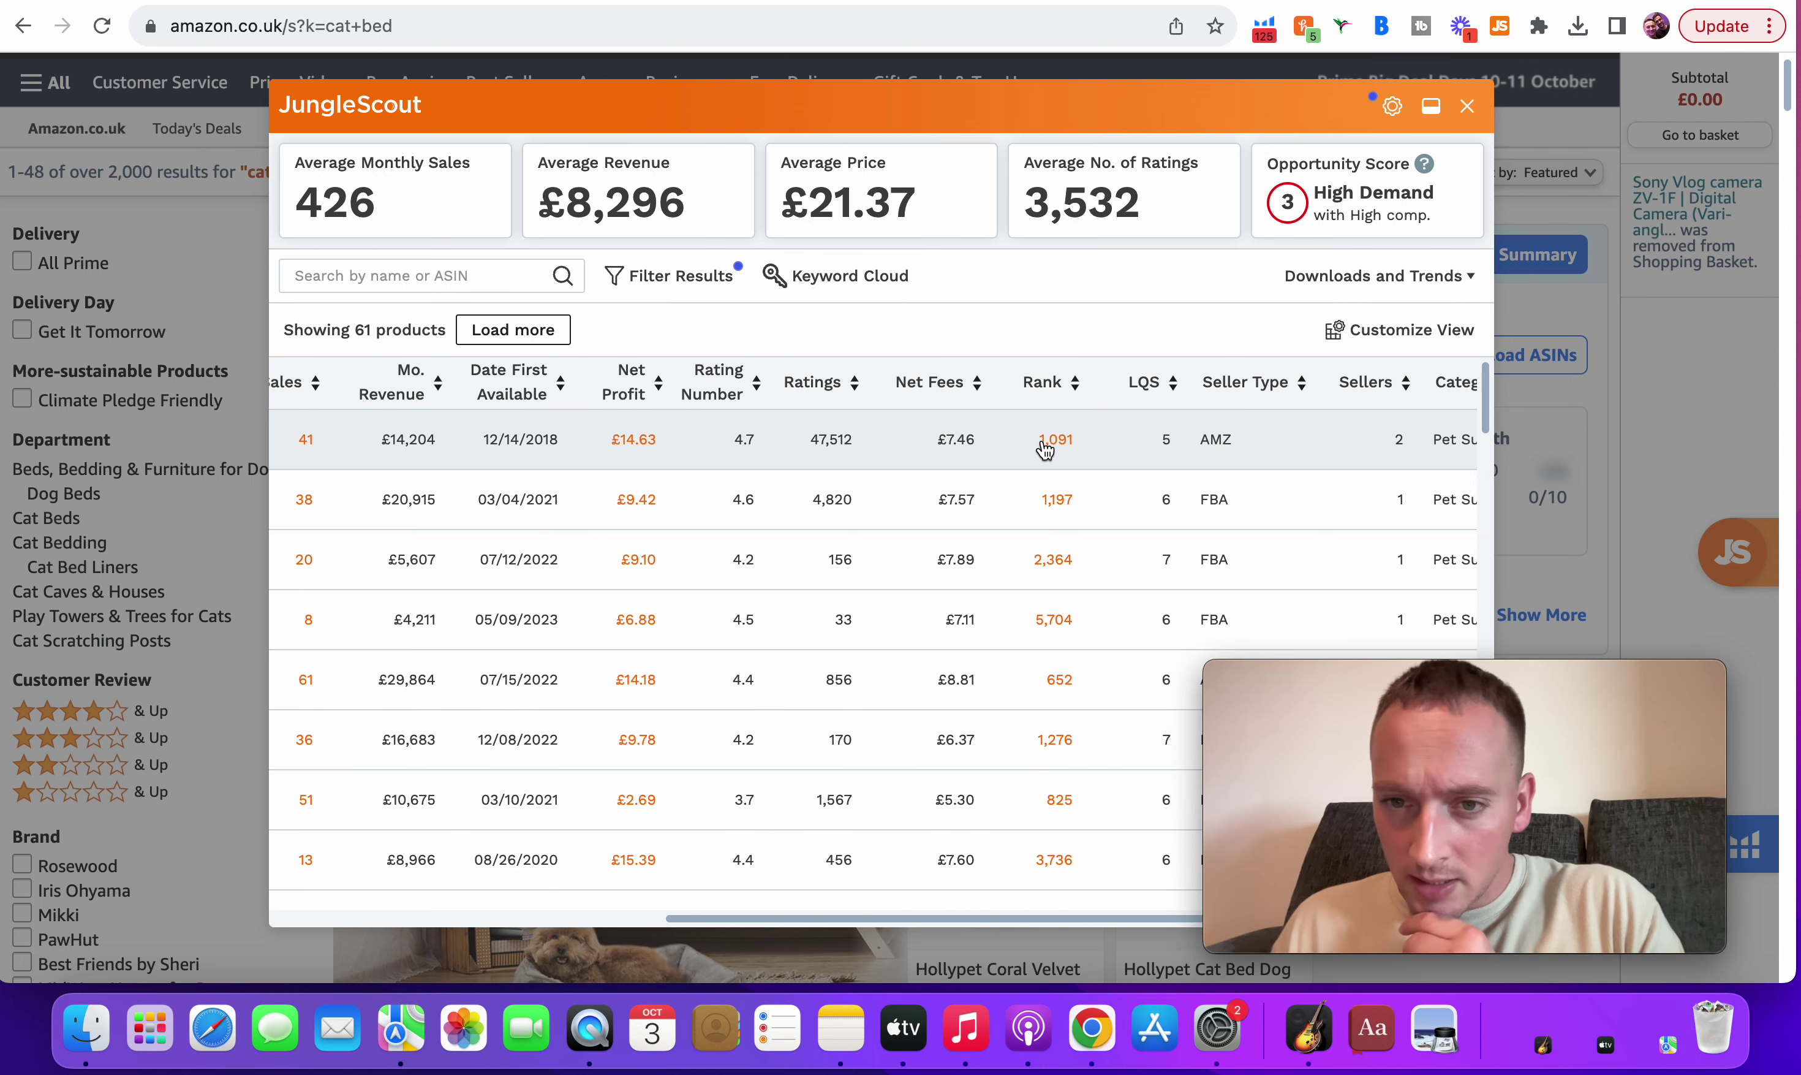
scroll(1046, 449, "right", 10)
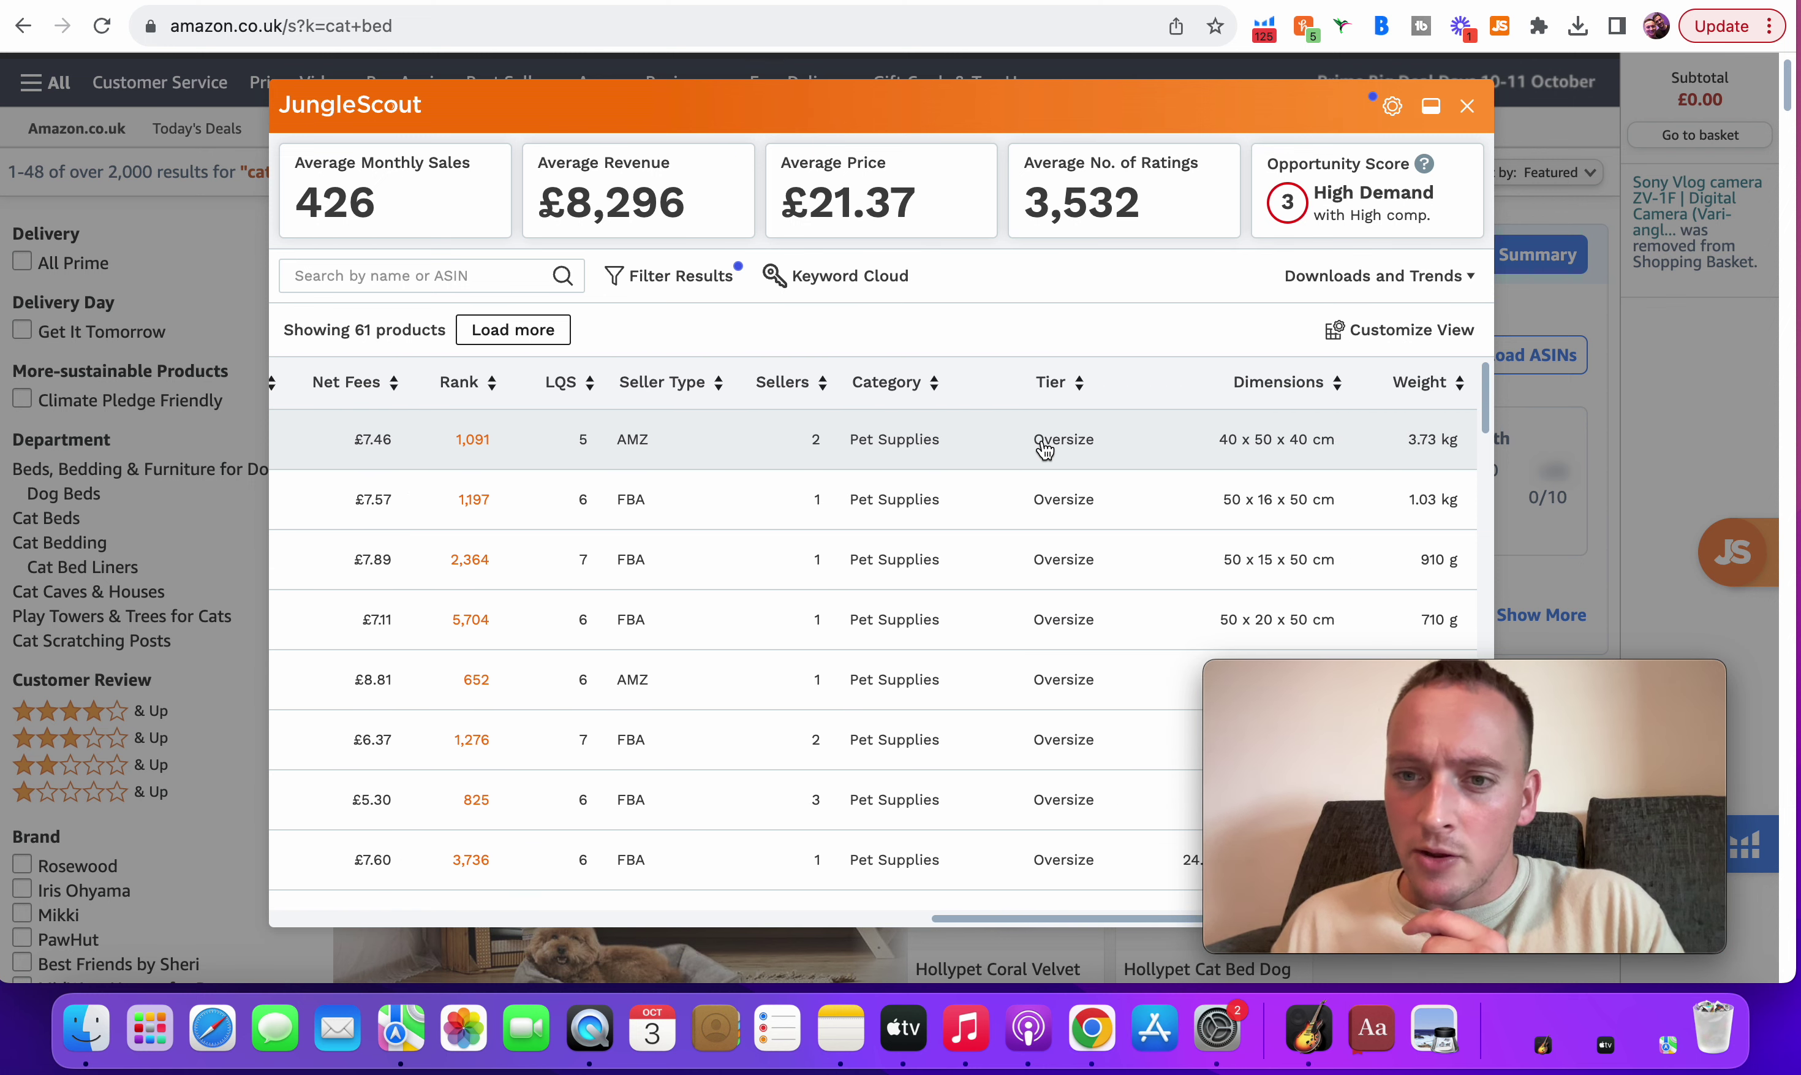
- Return to the first columns of the Jungle Scout "cat bed" table and look over the leading product rows
scroll(1045, 450, "left", 18)
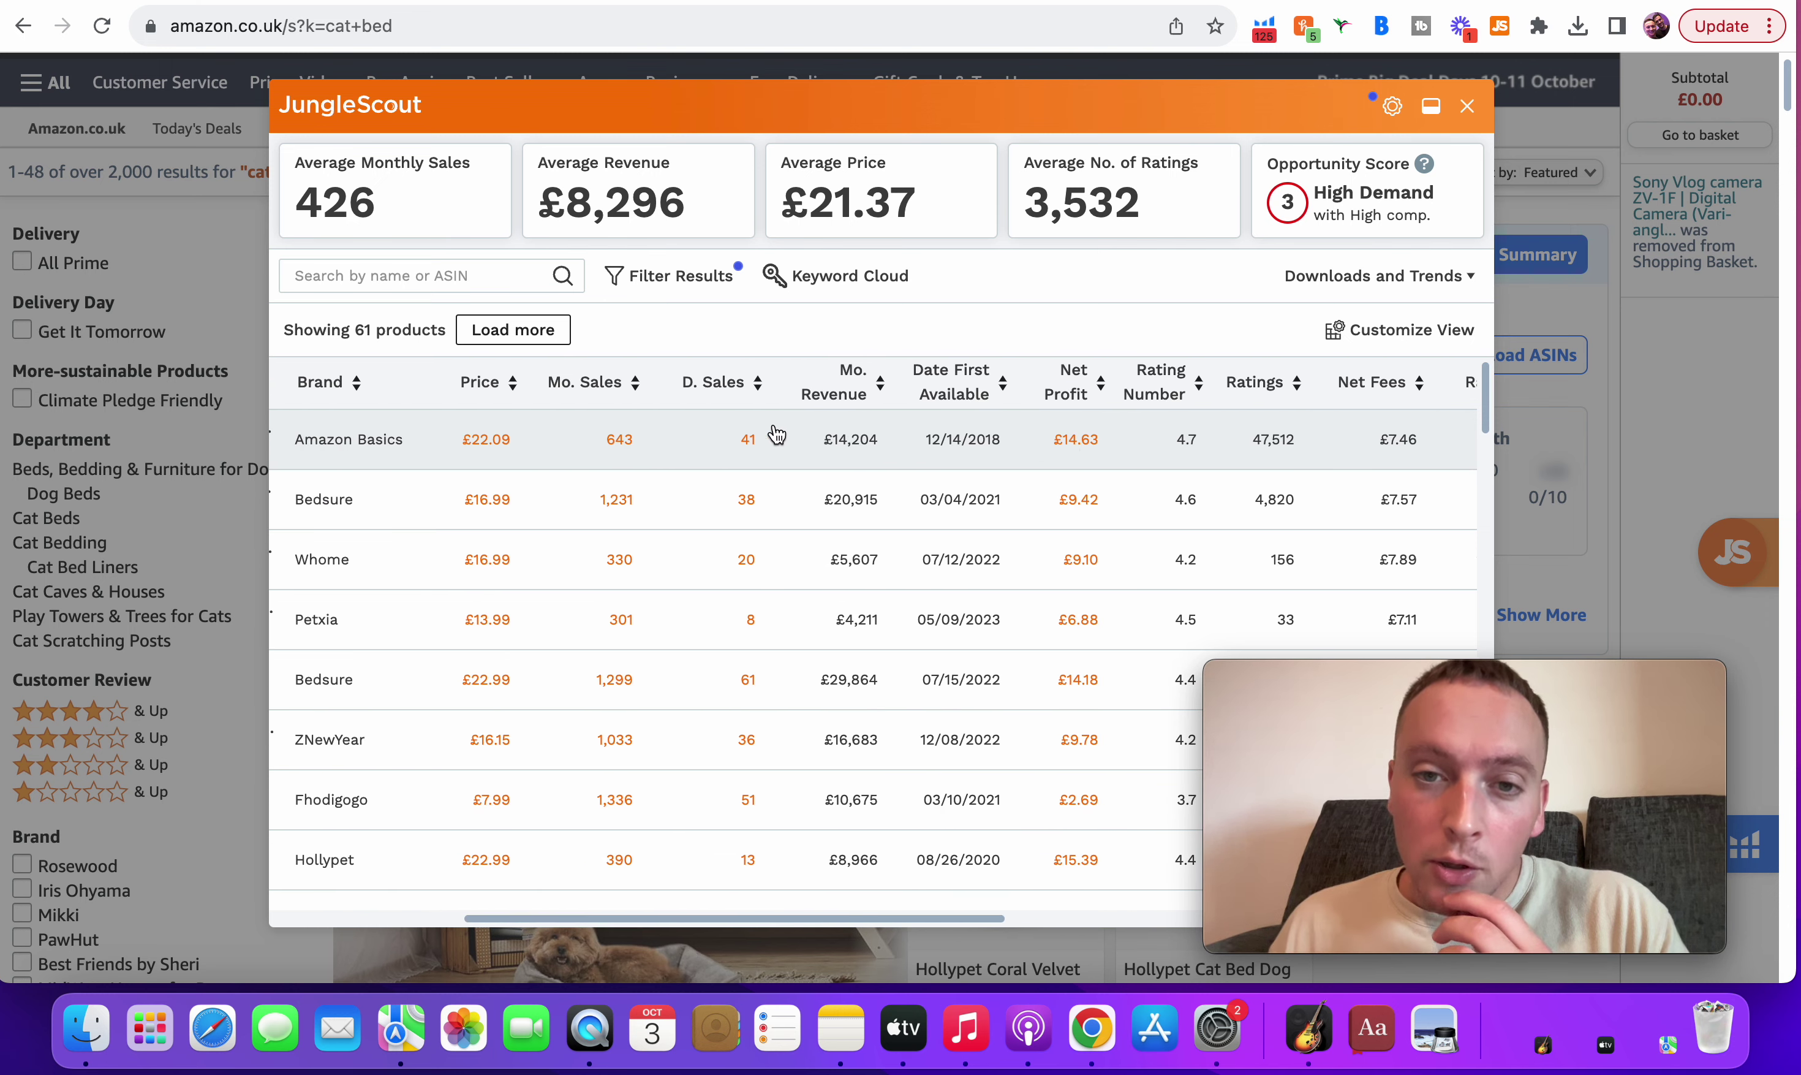
scroll(775, 436, "left", 10)
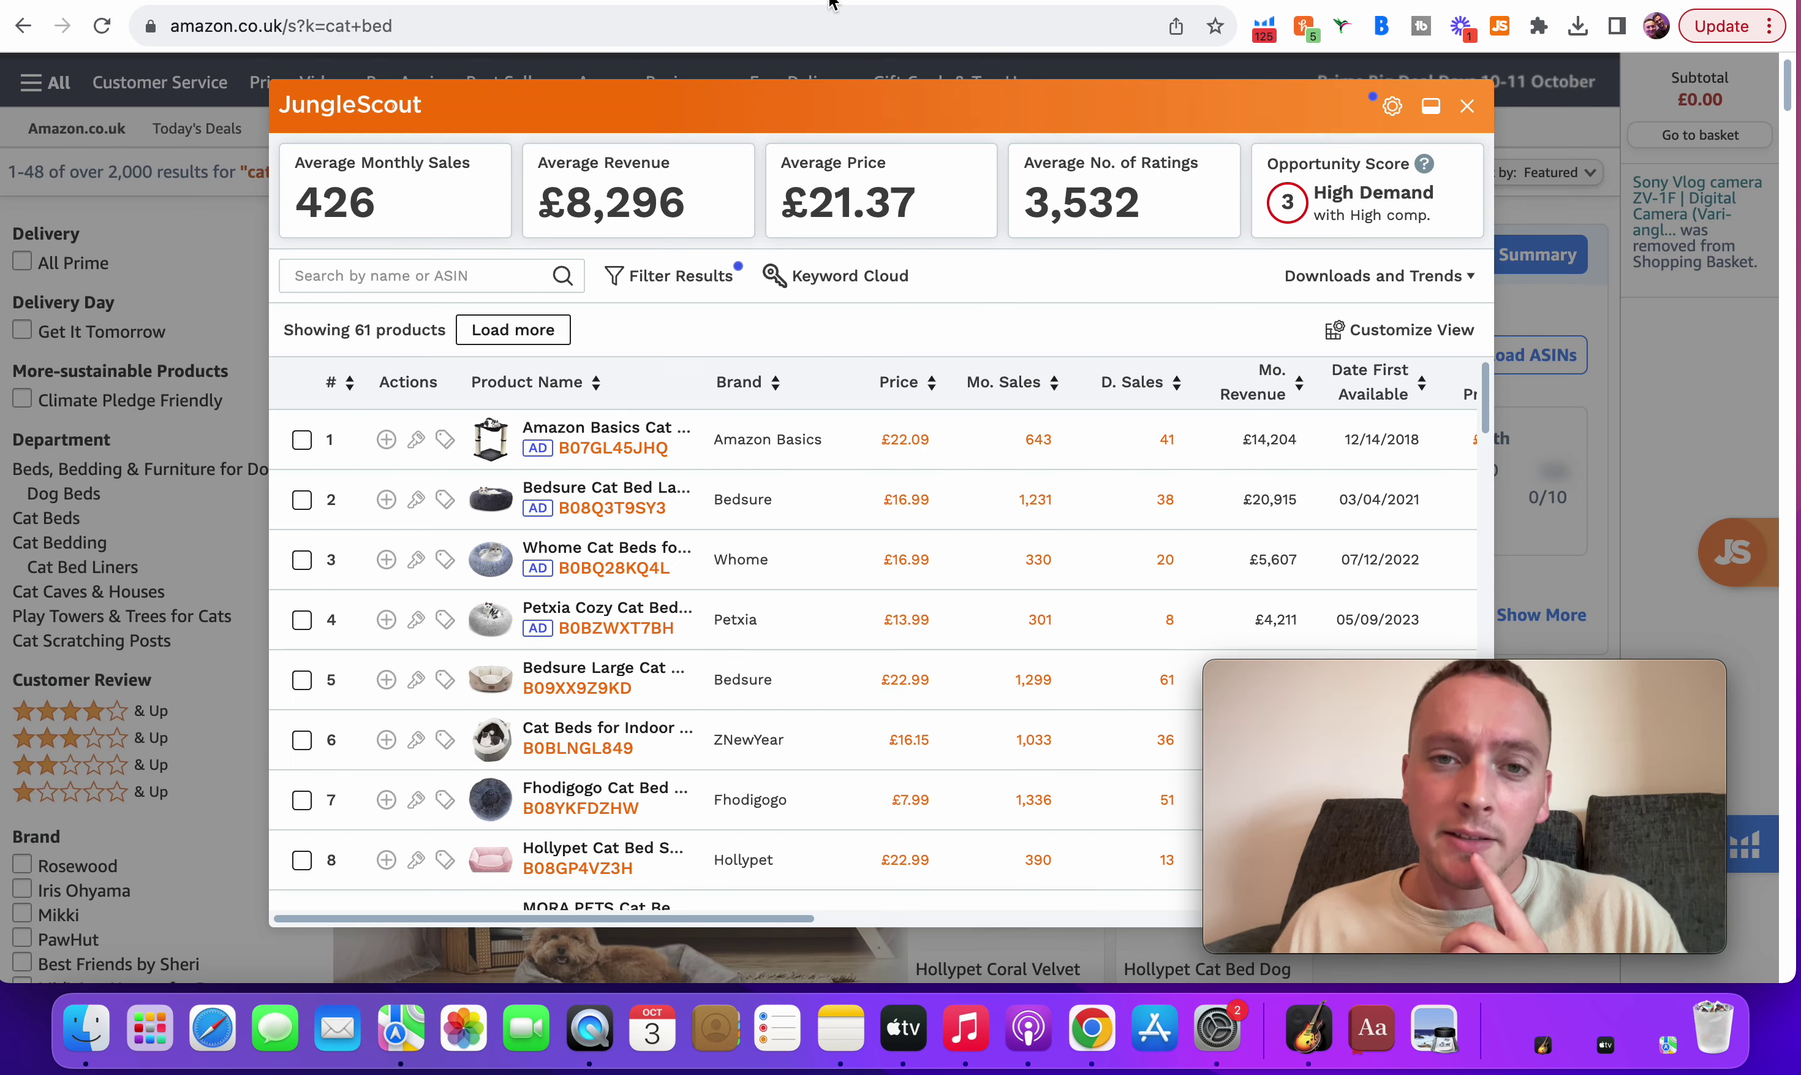
scroll(951, 473, "down", 2)
scroll(953, 477, "down", 1)
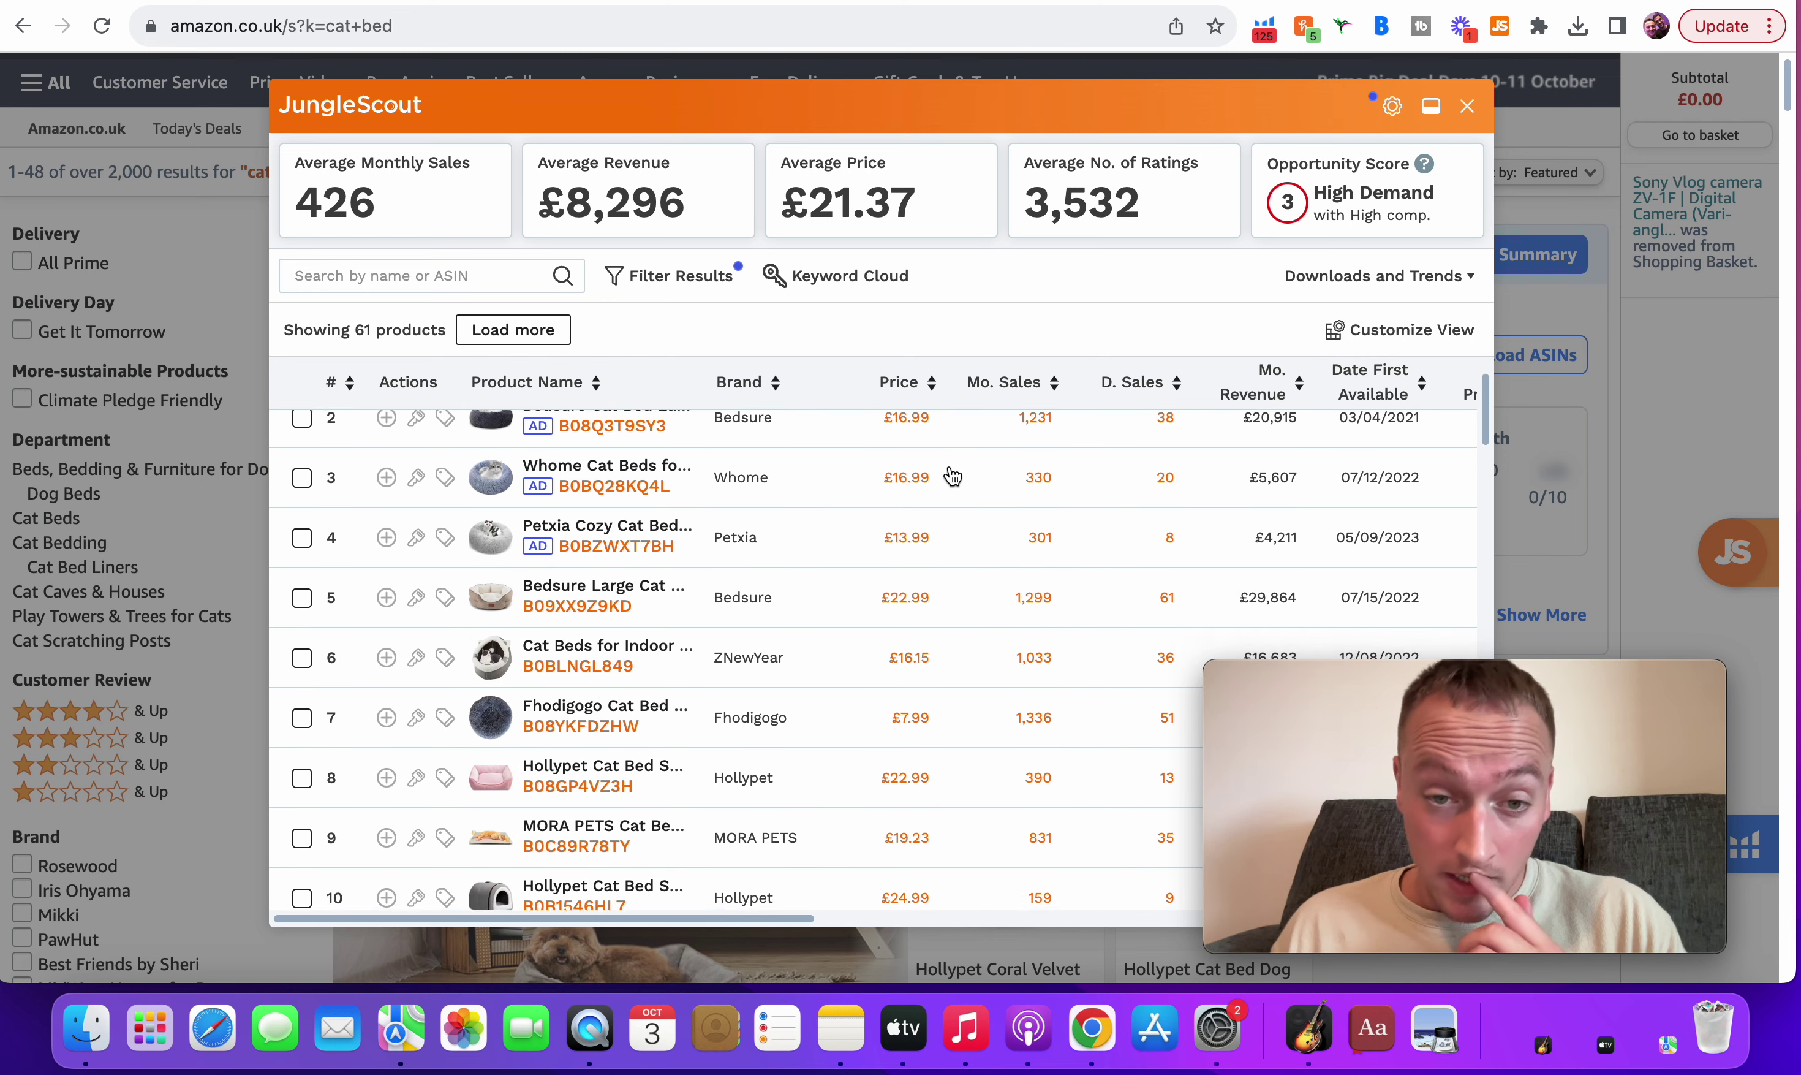
scroll(1123, 648, "up", 3)
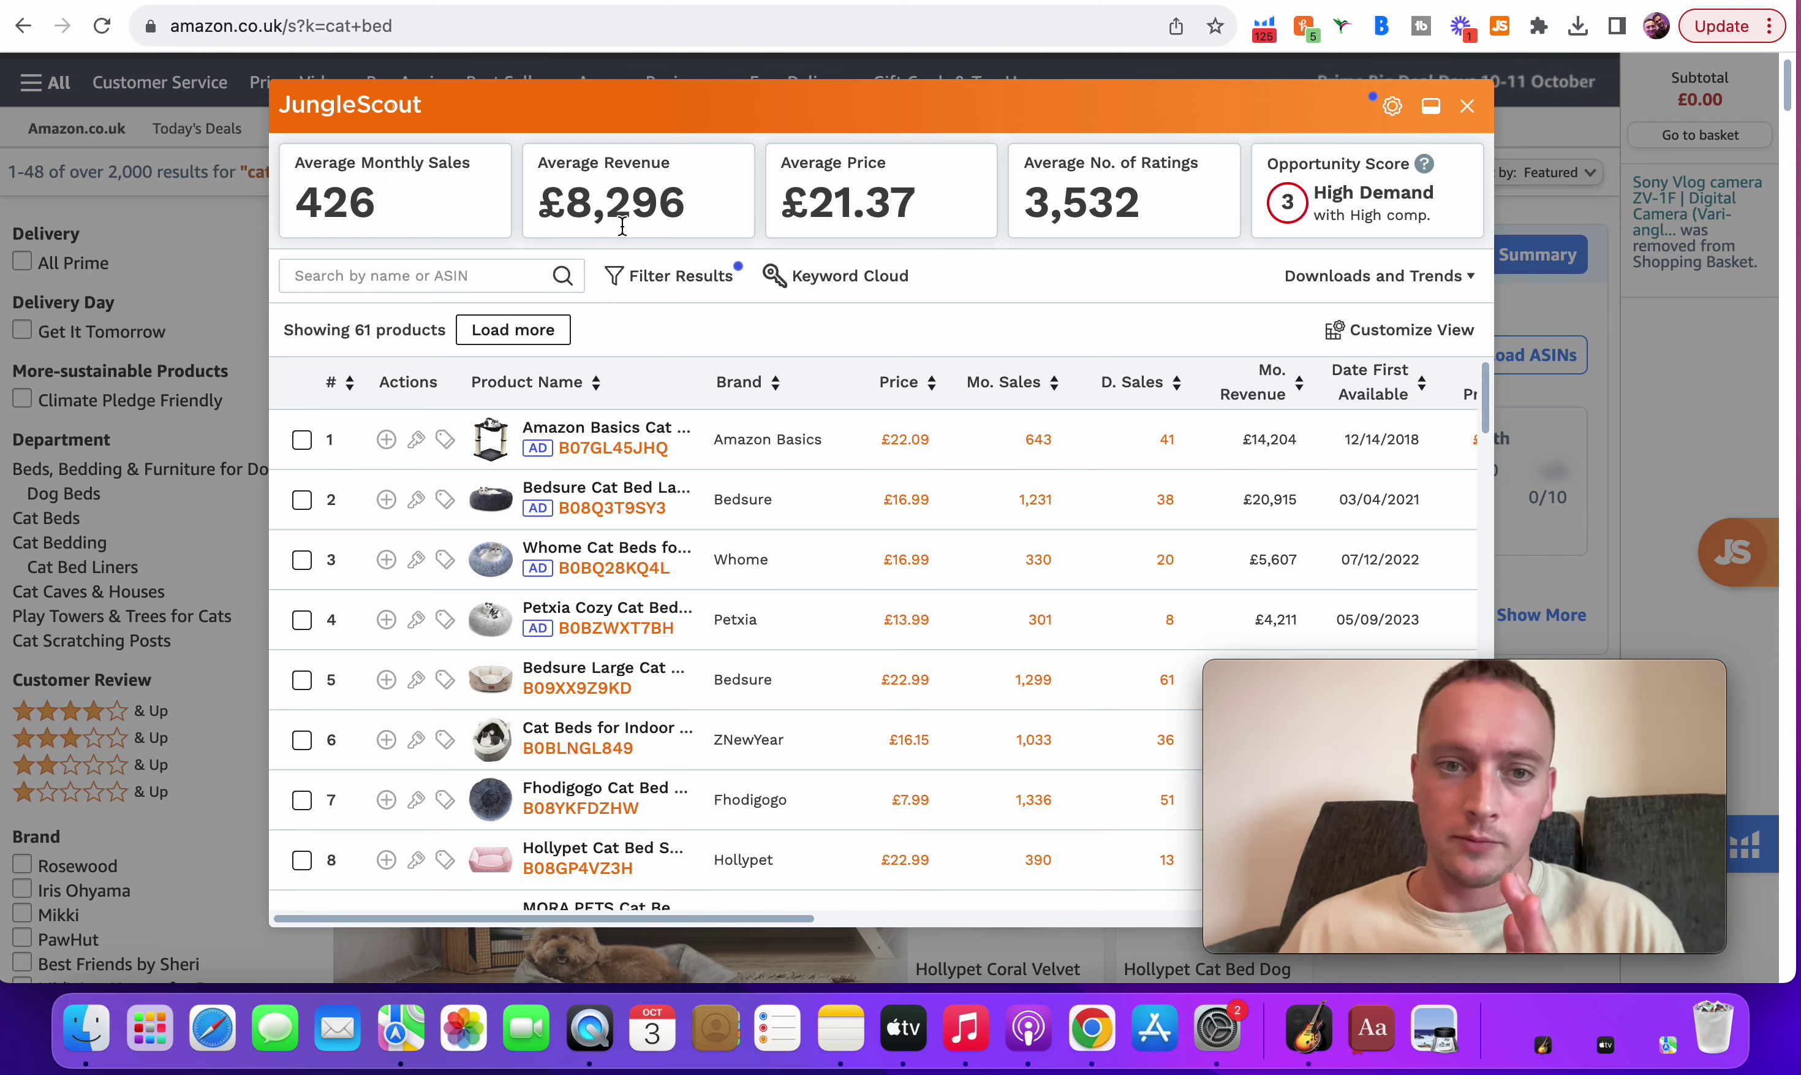
- Examine the Jungle Scout result filters, from date first available and price to seller type and tier, and close the results
left_click(676, 275)
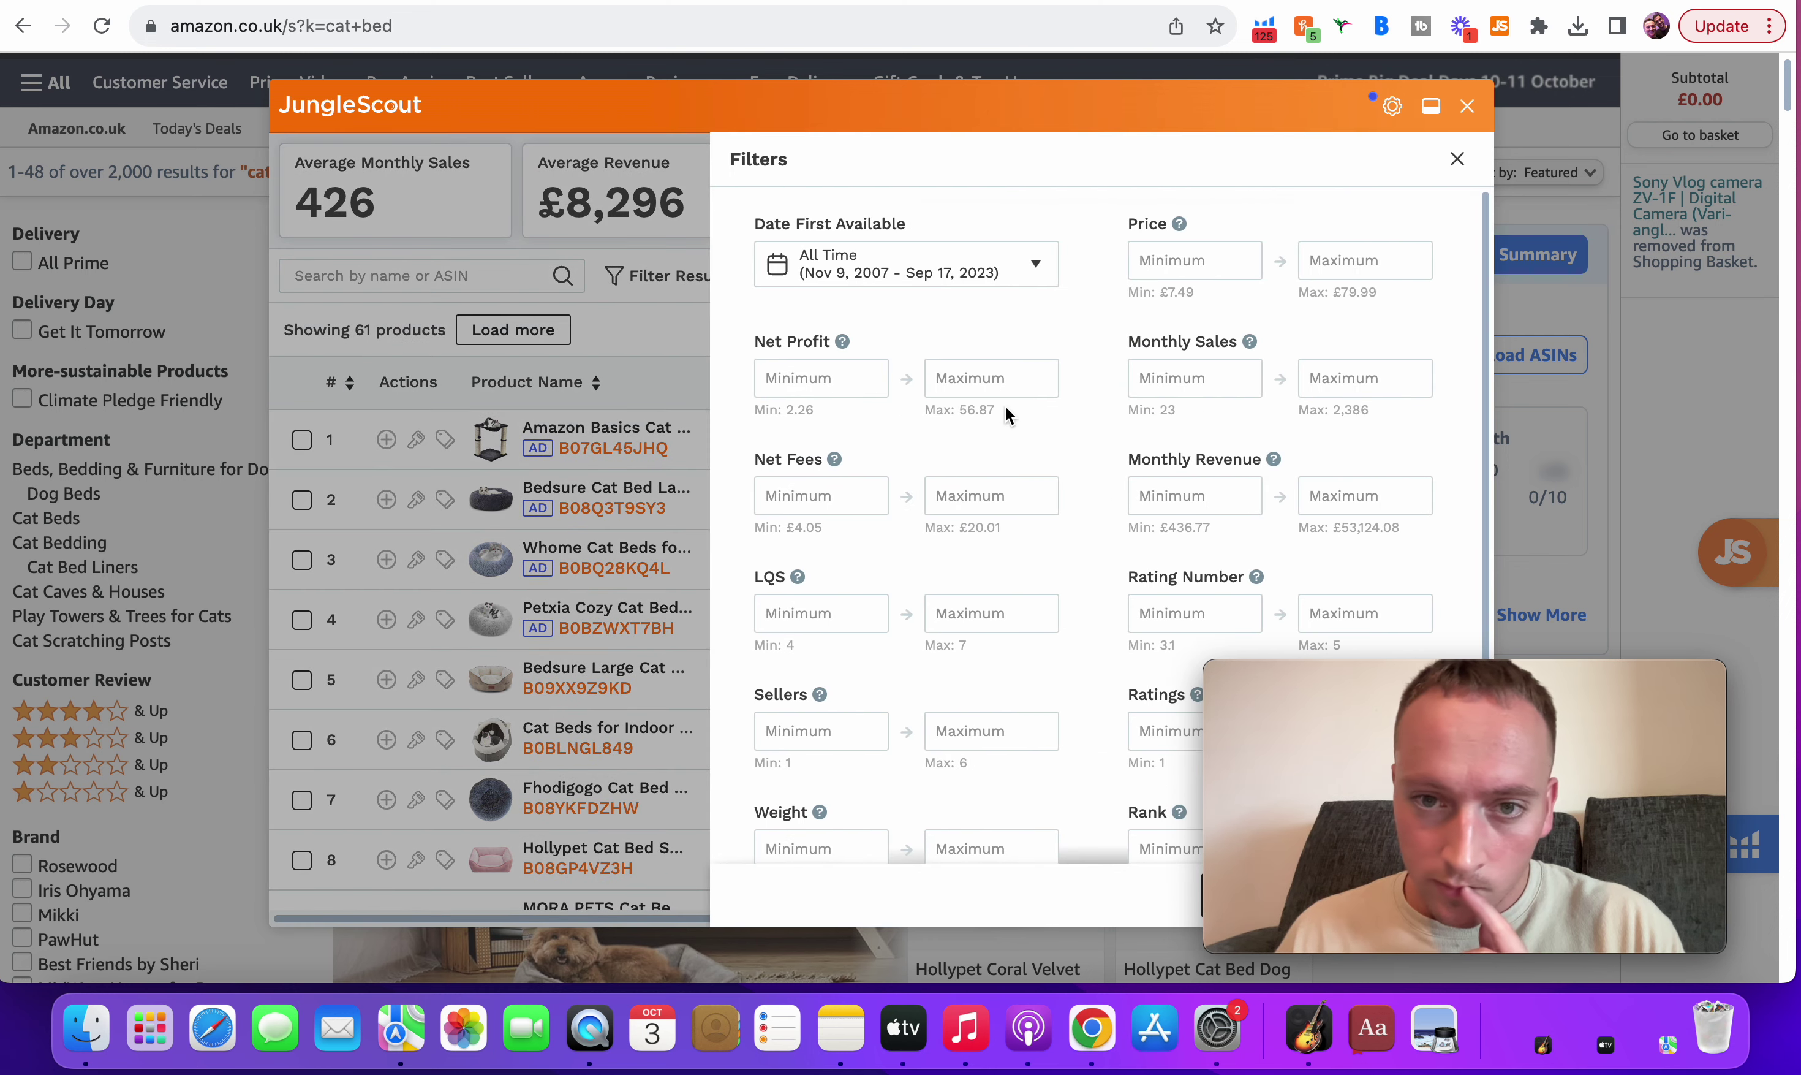
scroll(1173, 352, "down", 4)
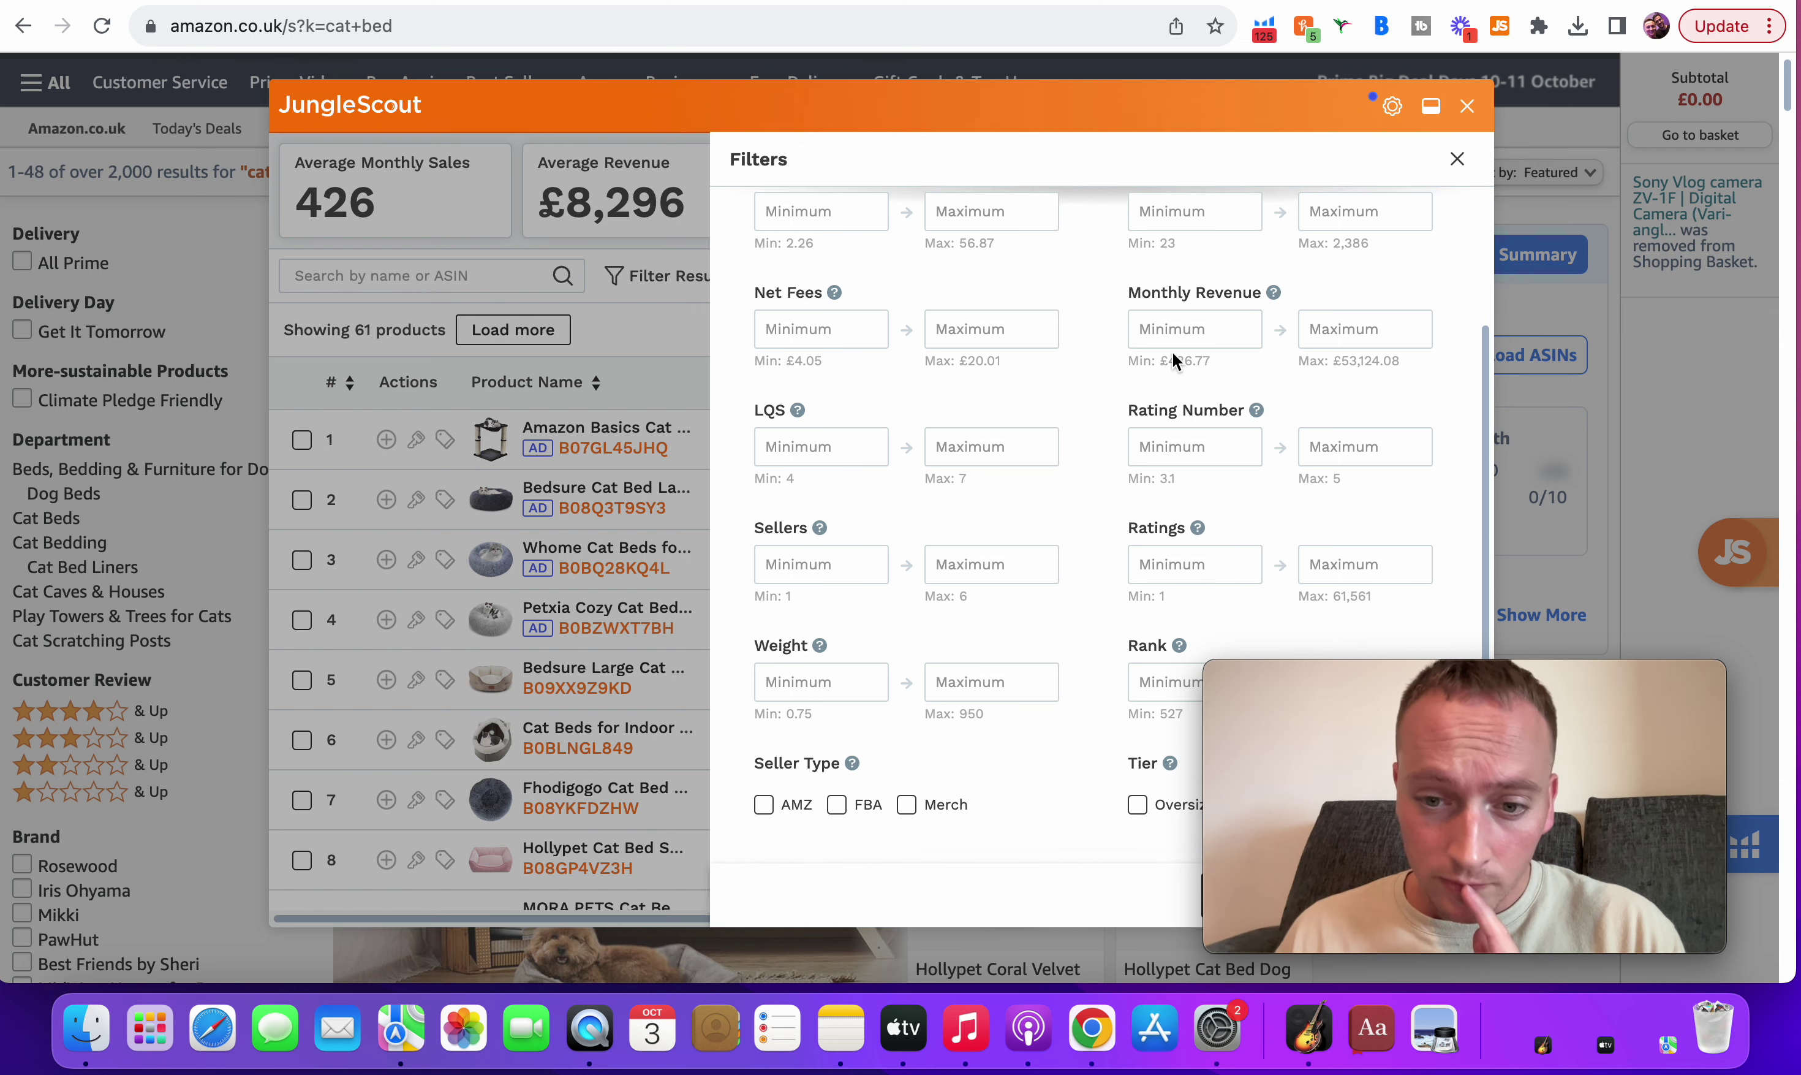
scroll(1132, 454, "up", 4)
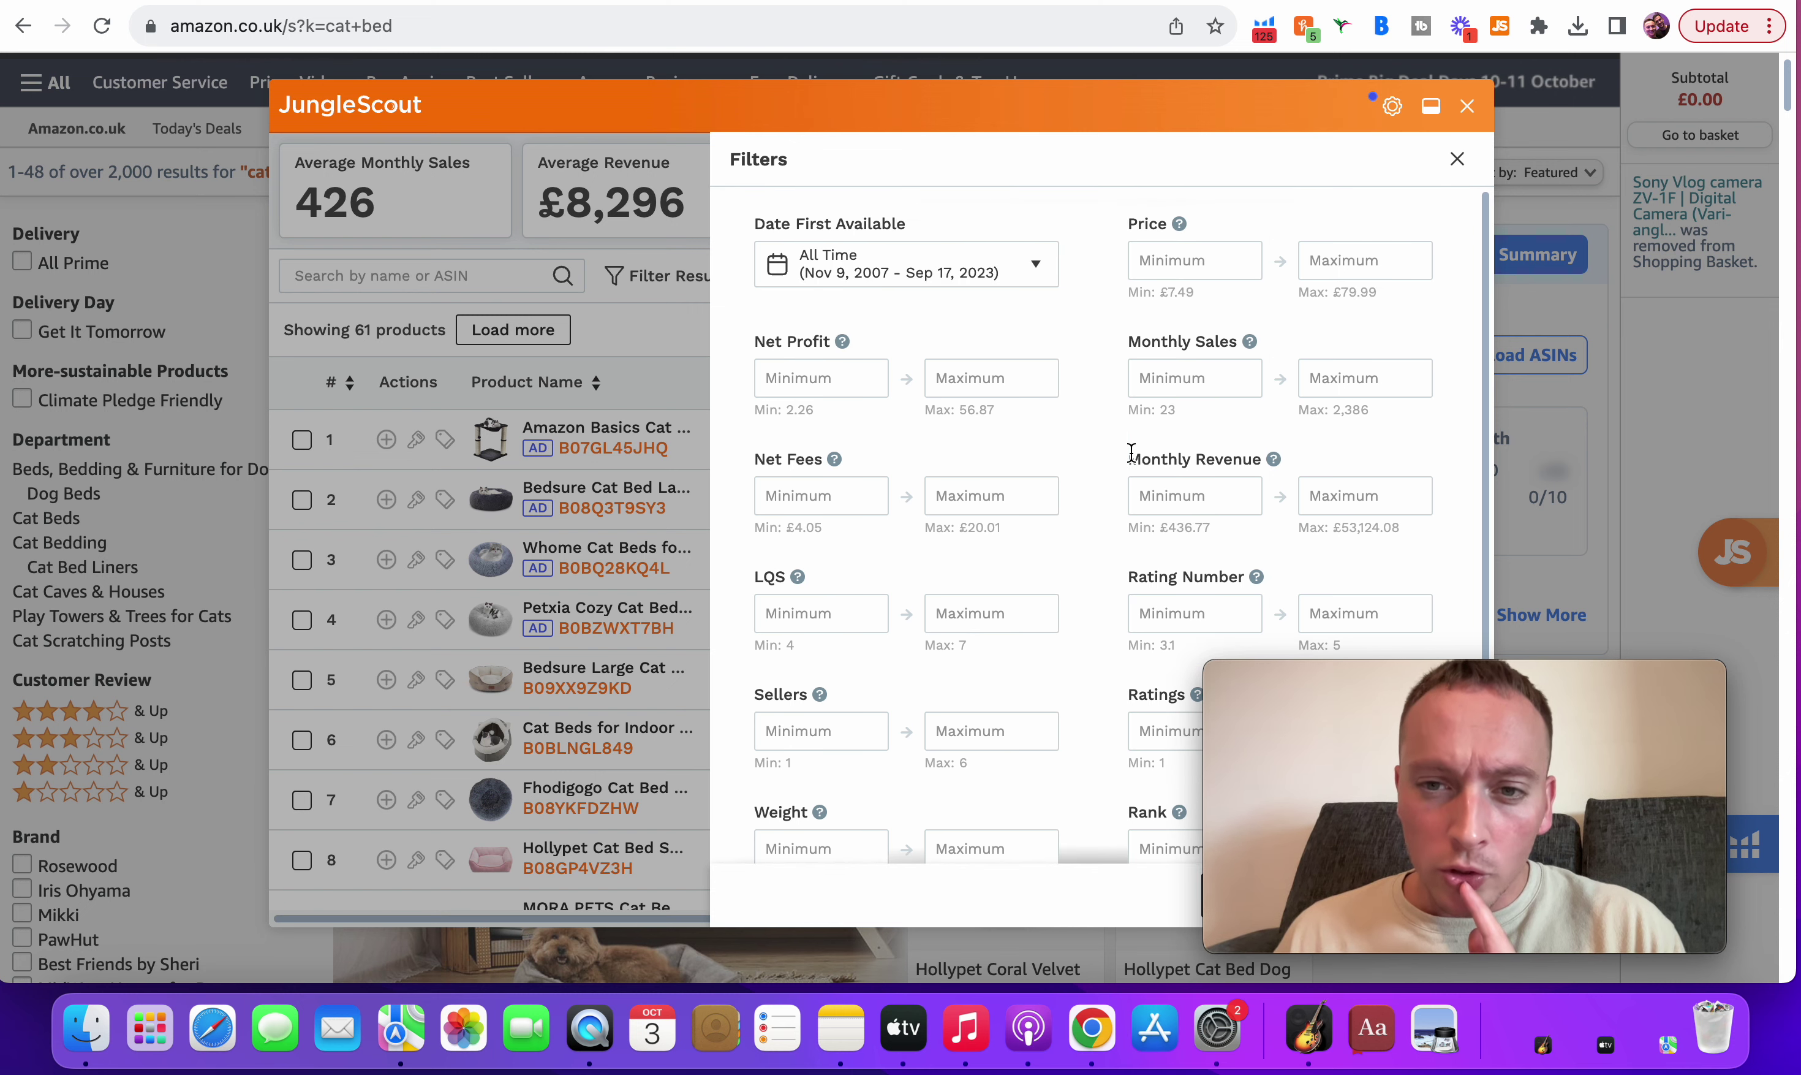
left_click(1457, 158)
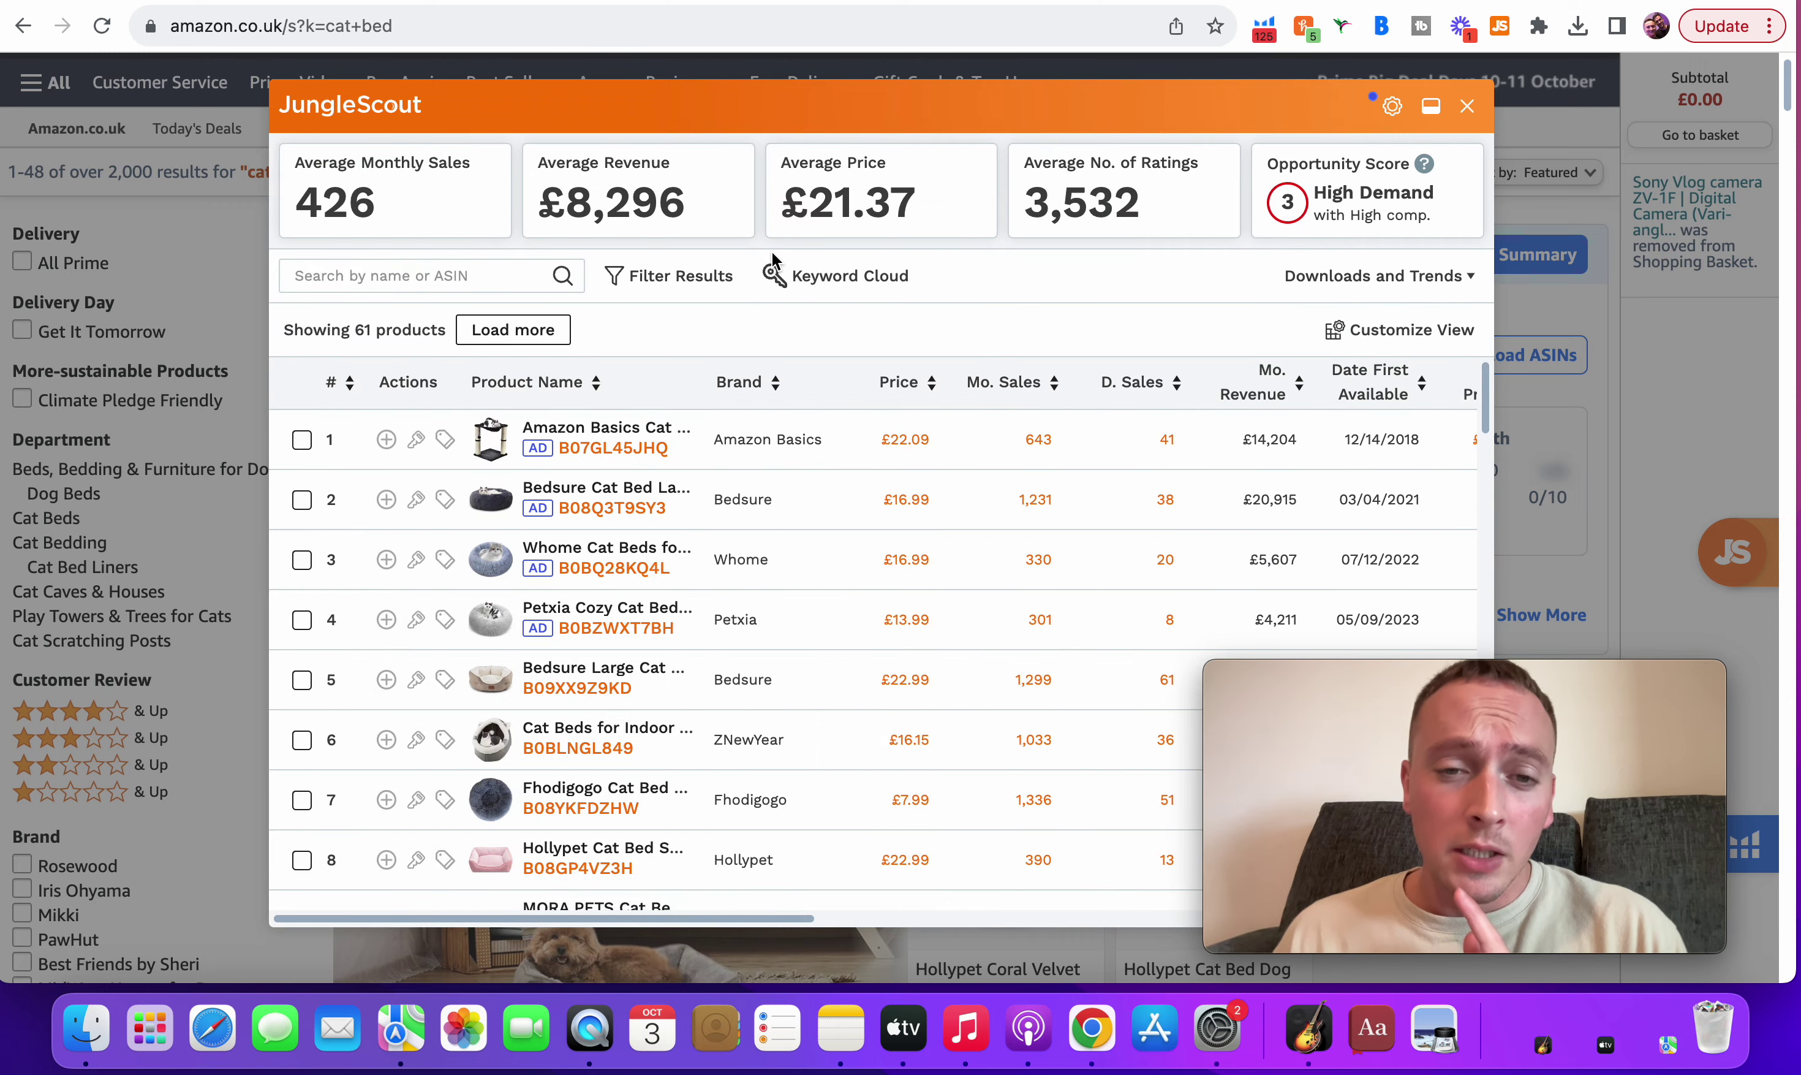
left_click(698, 275)
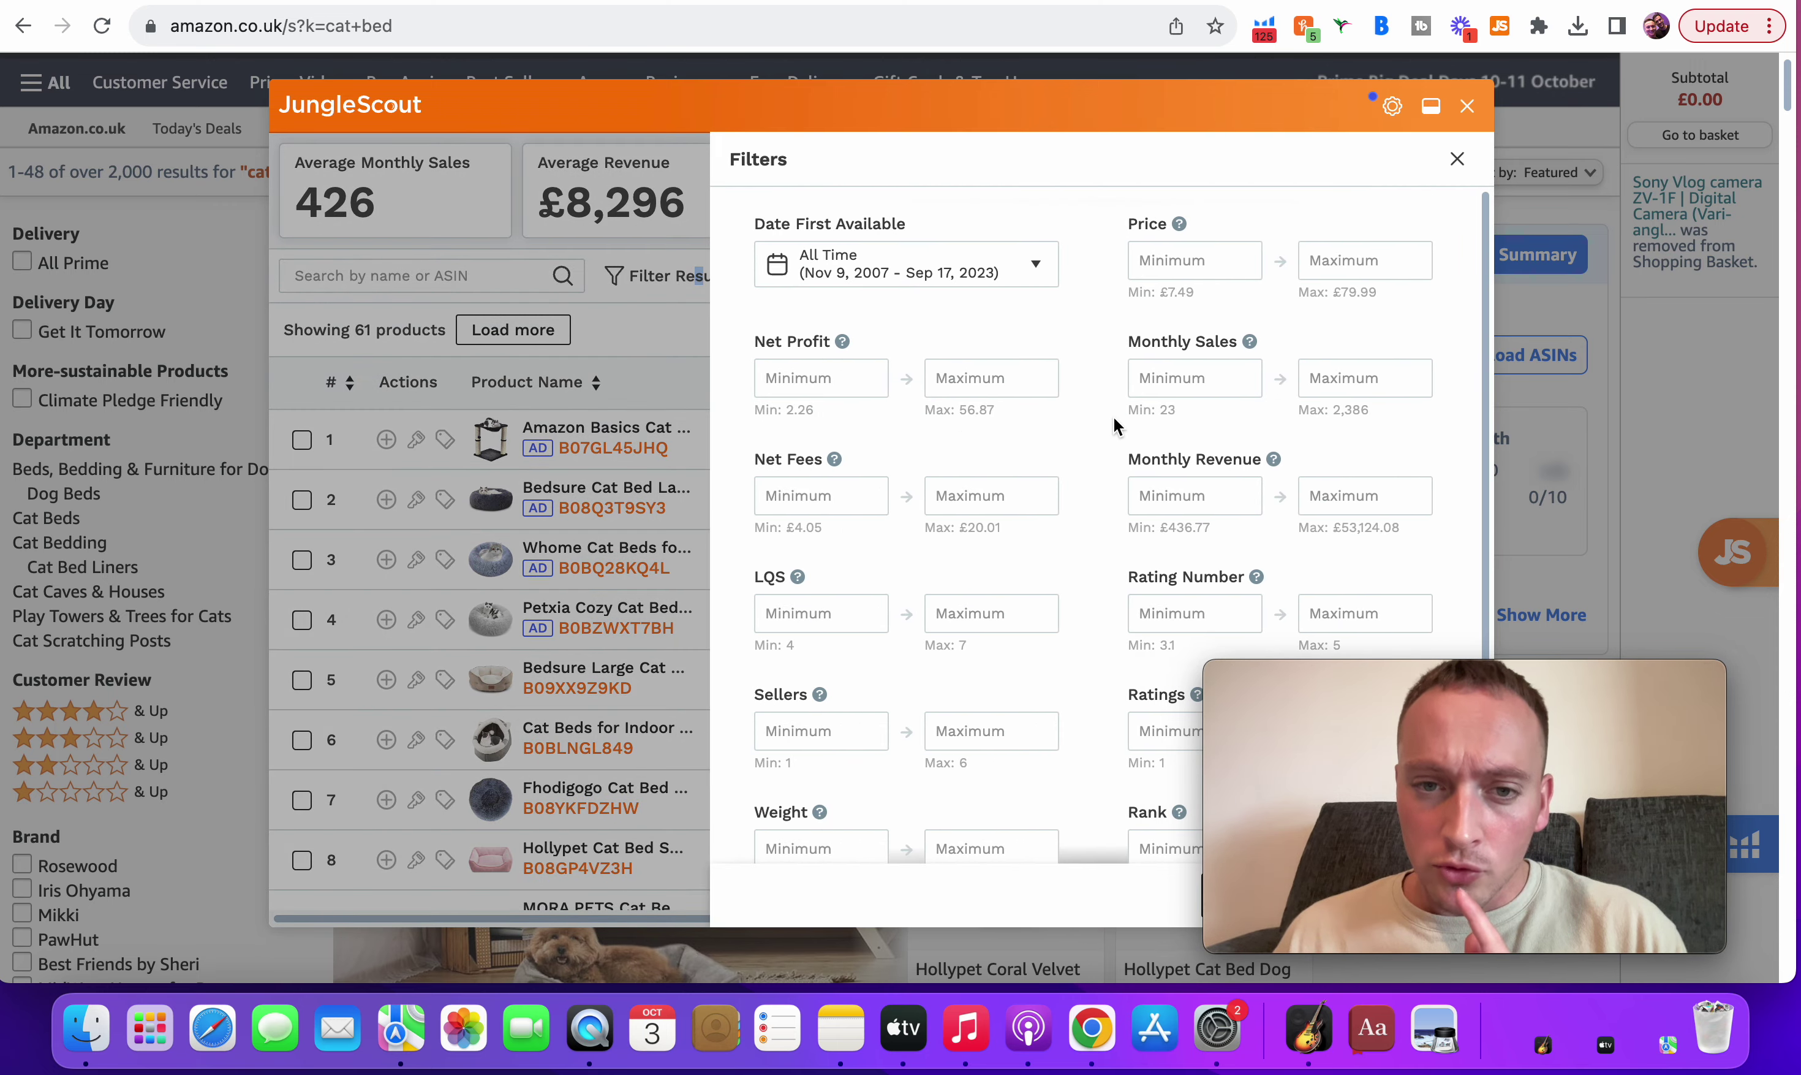
scroll(1114, 421, "down", 3)
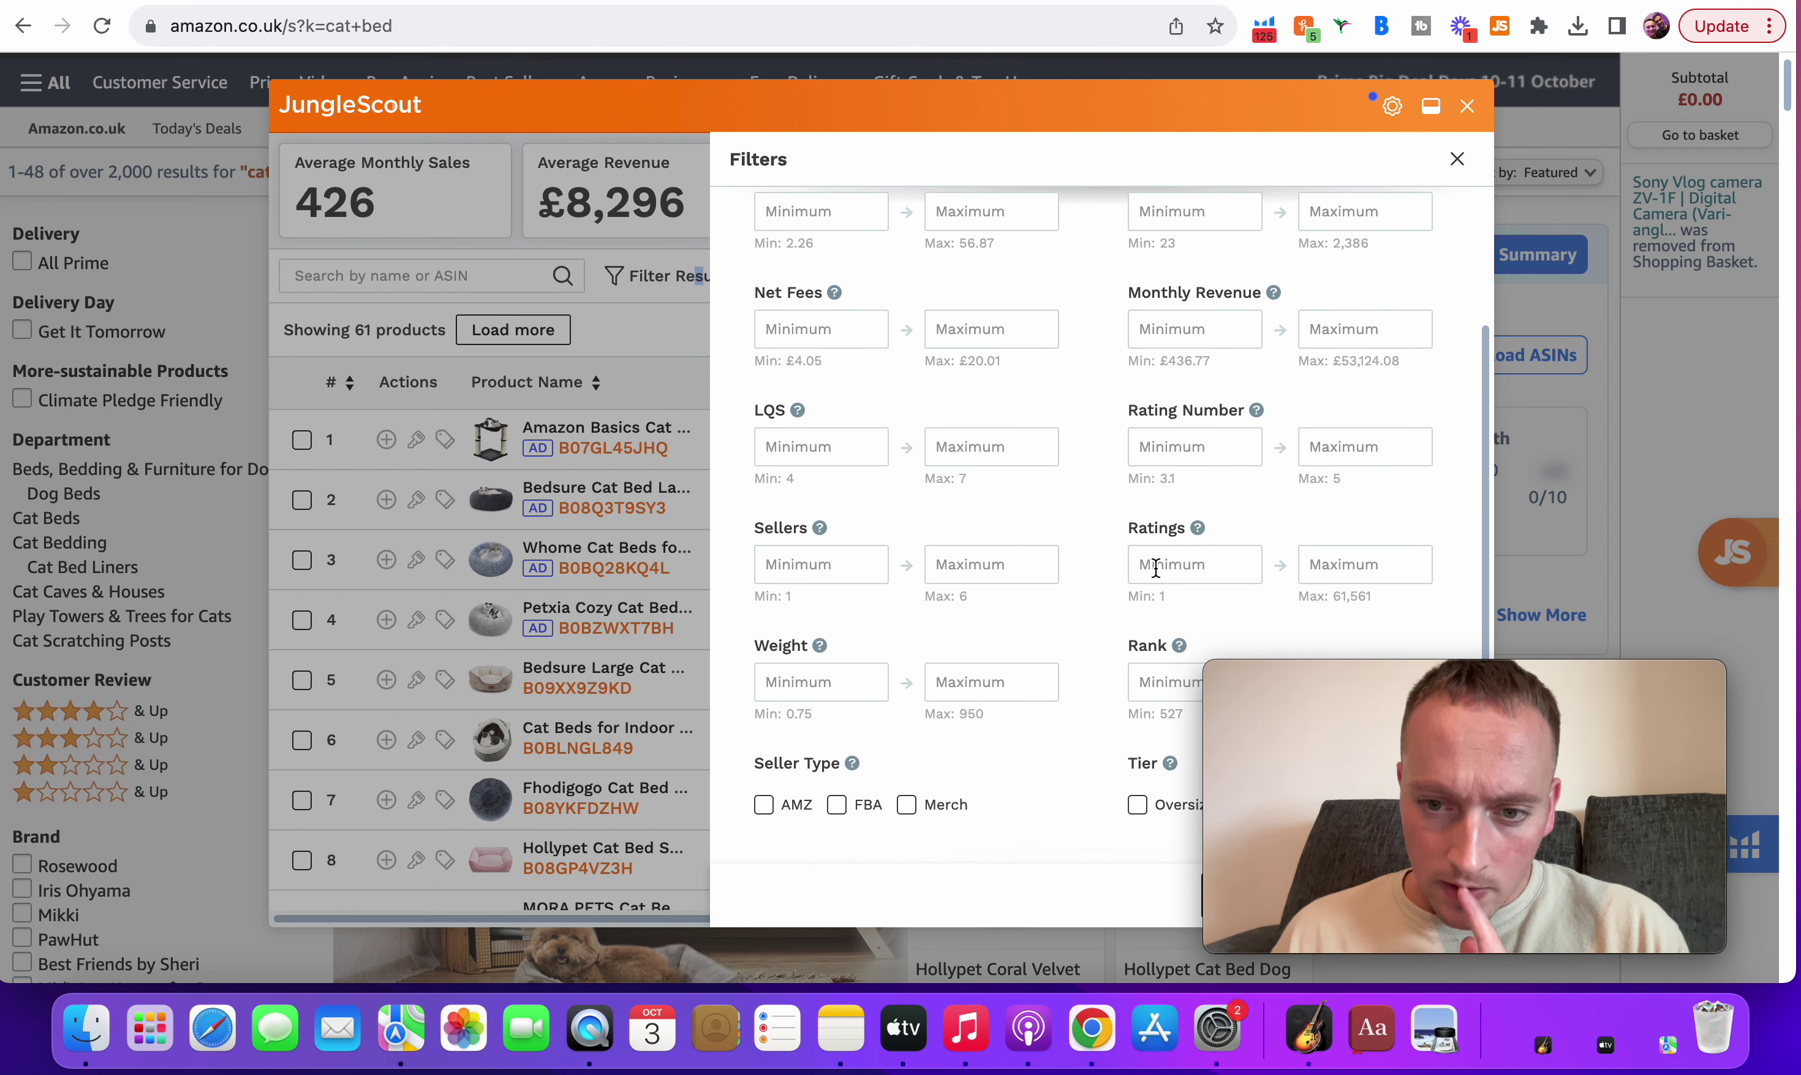
scroll(1151, 574, "up", 3)
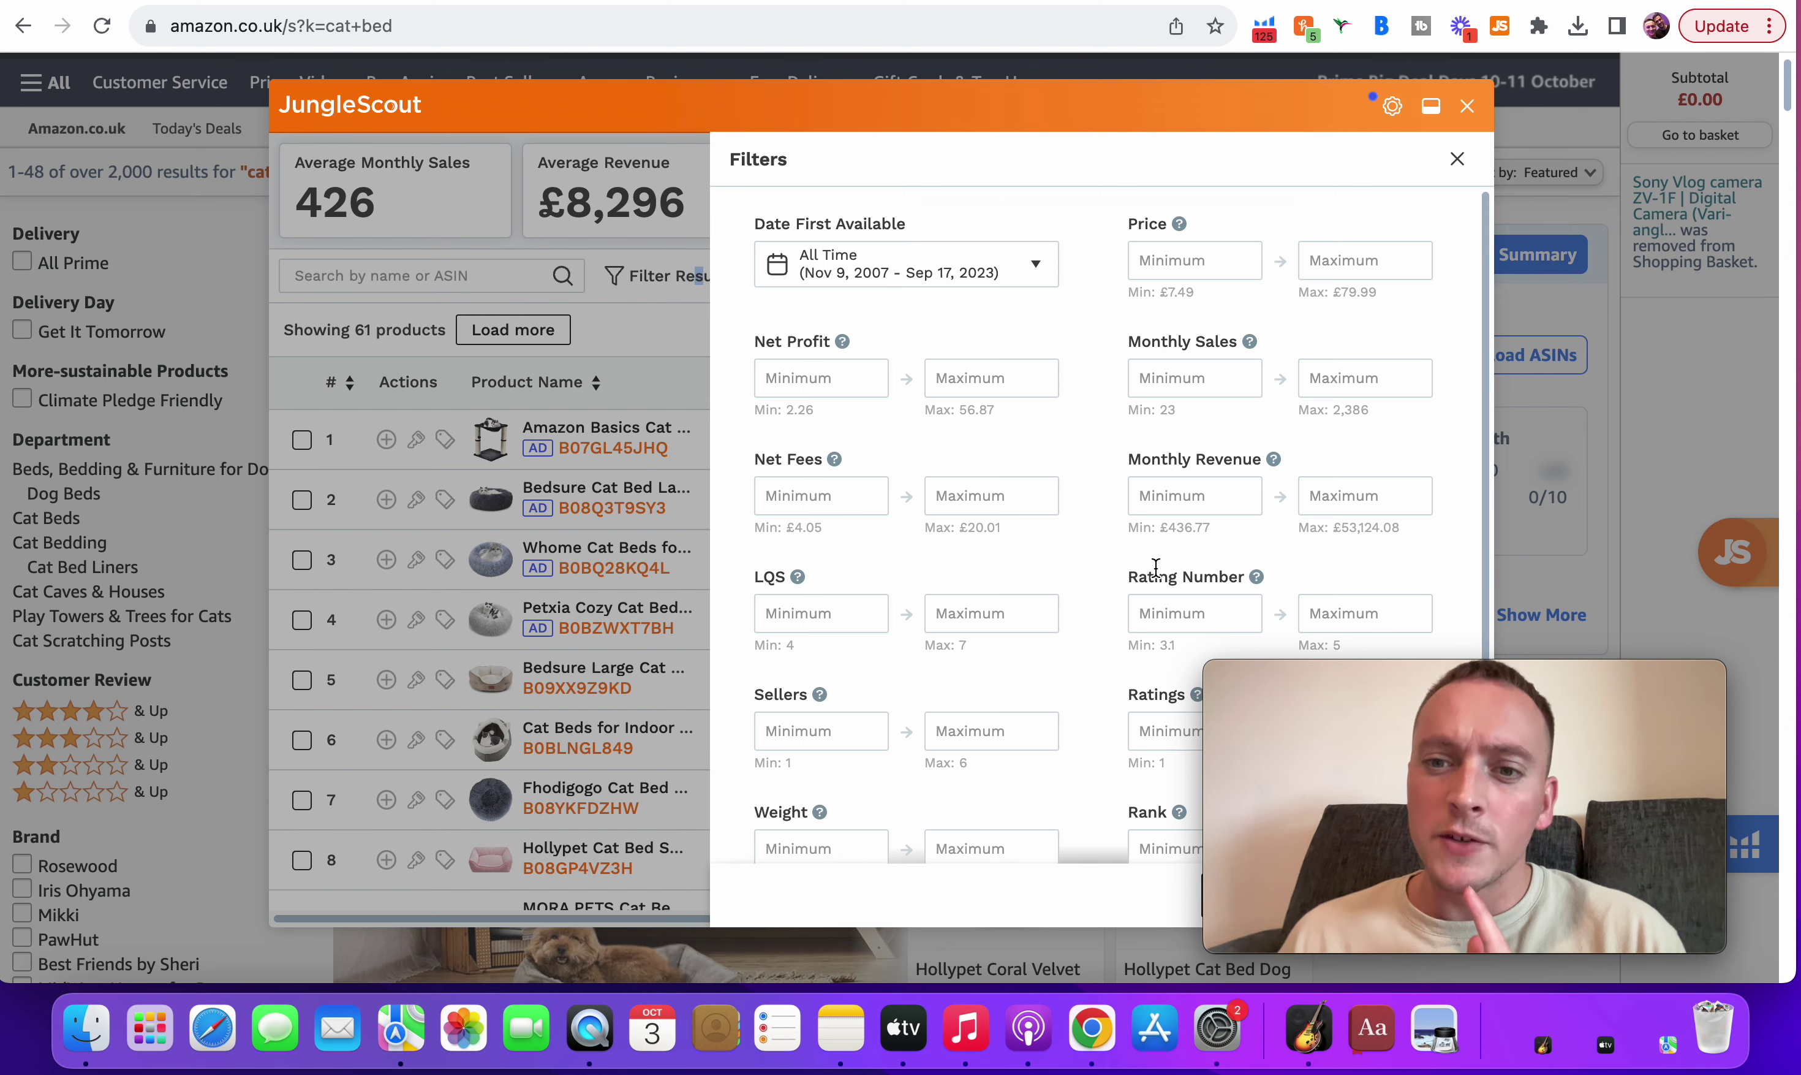
left_click(1457, 159)
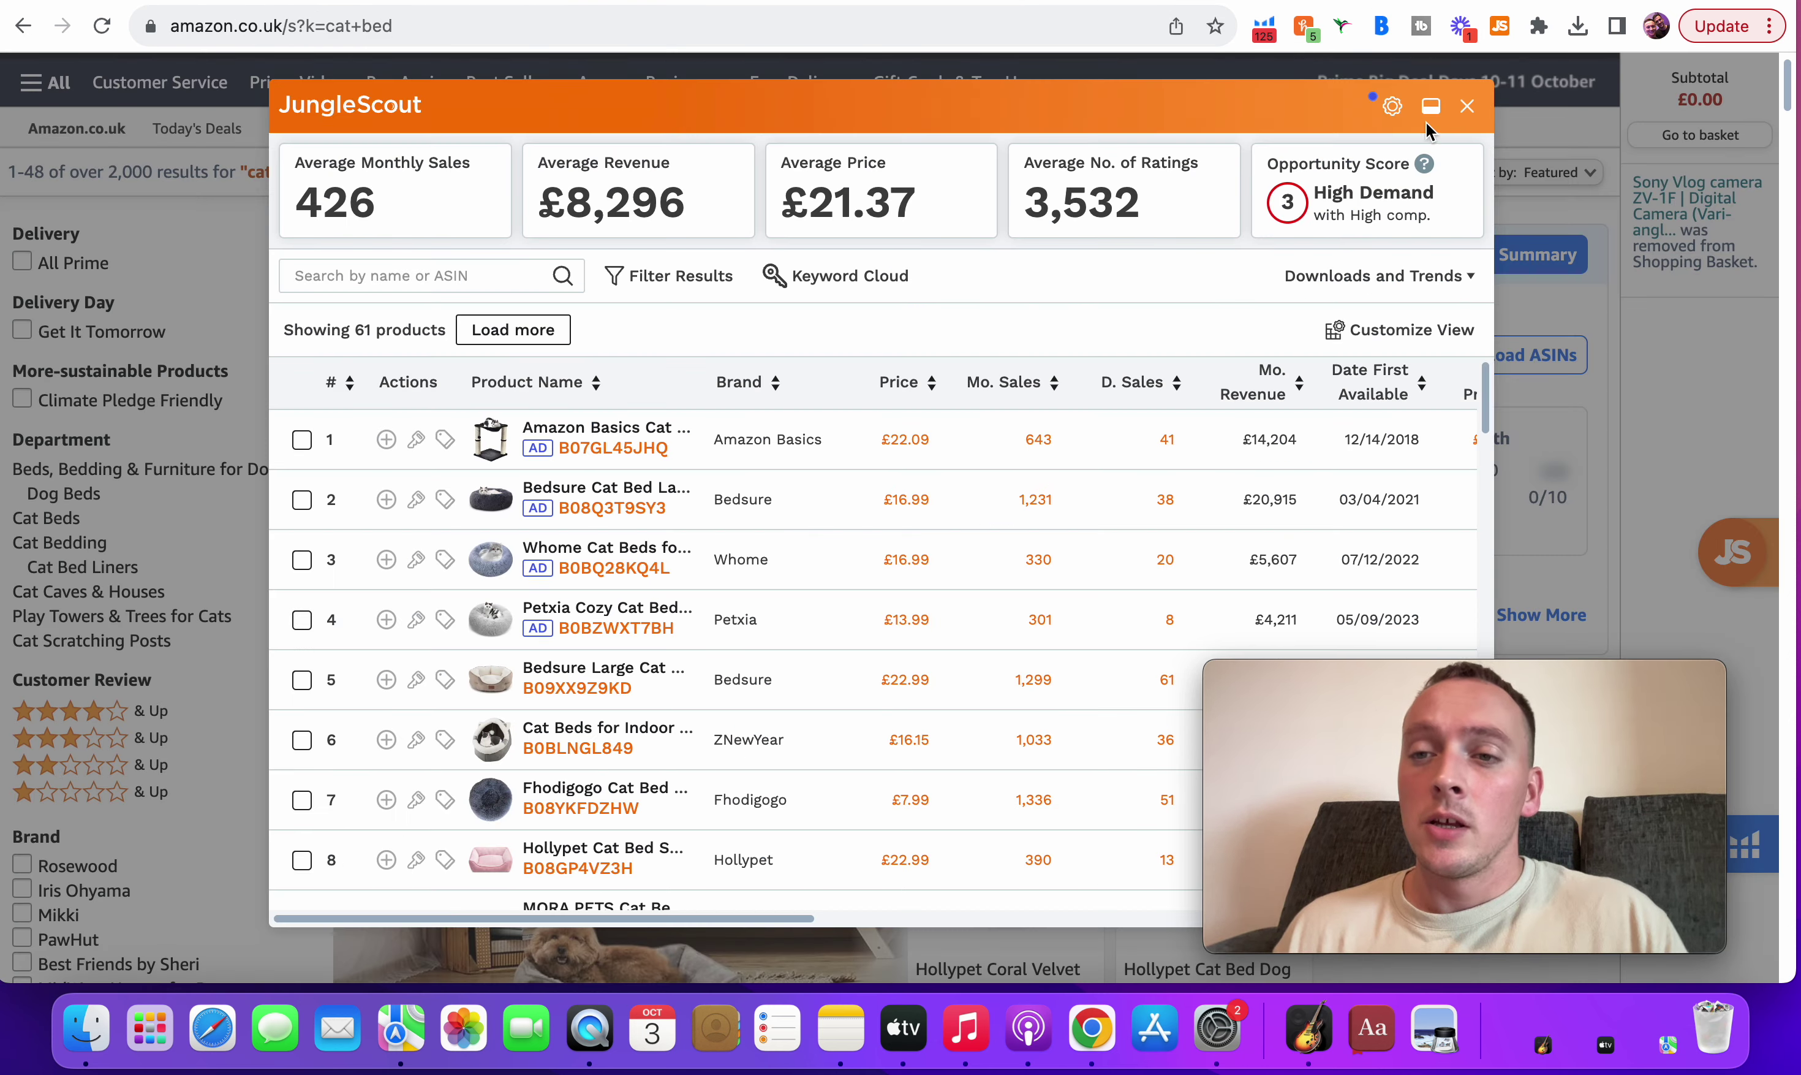
left_click(1462, 97)
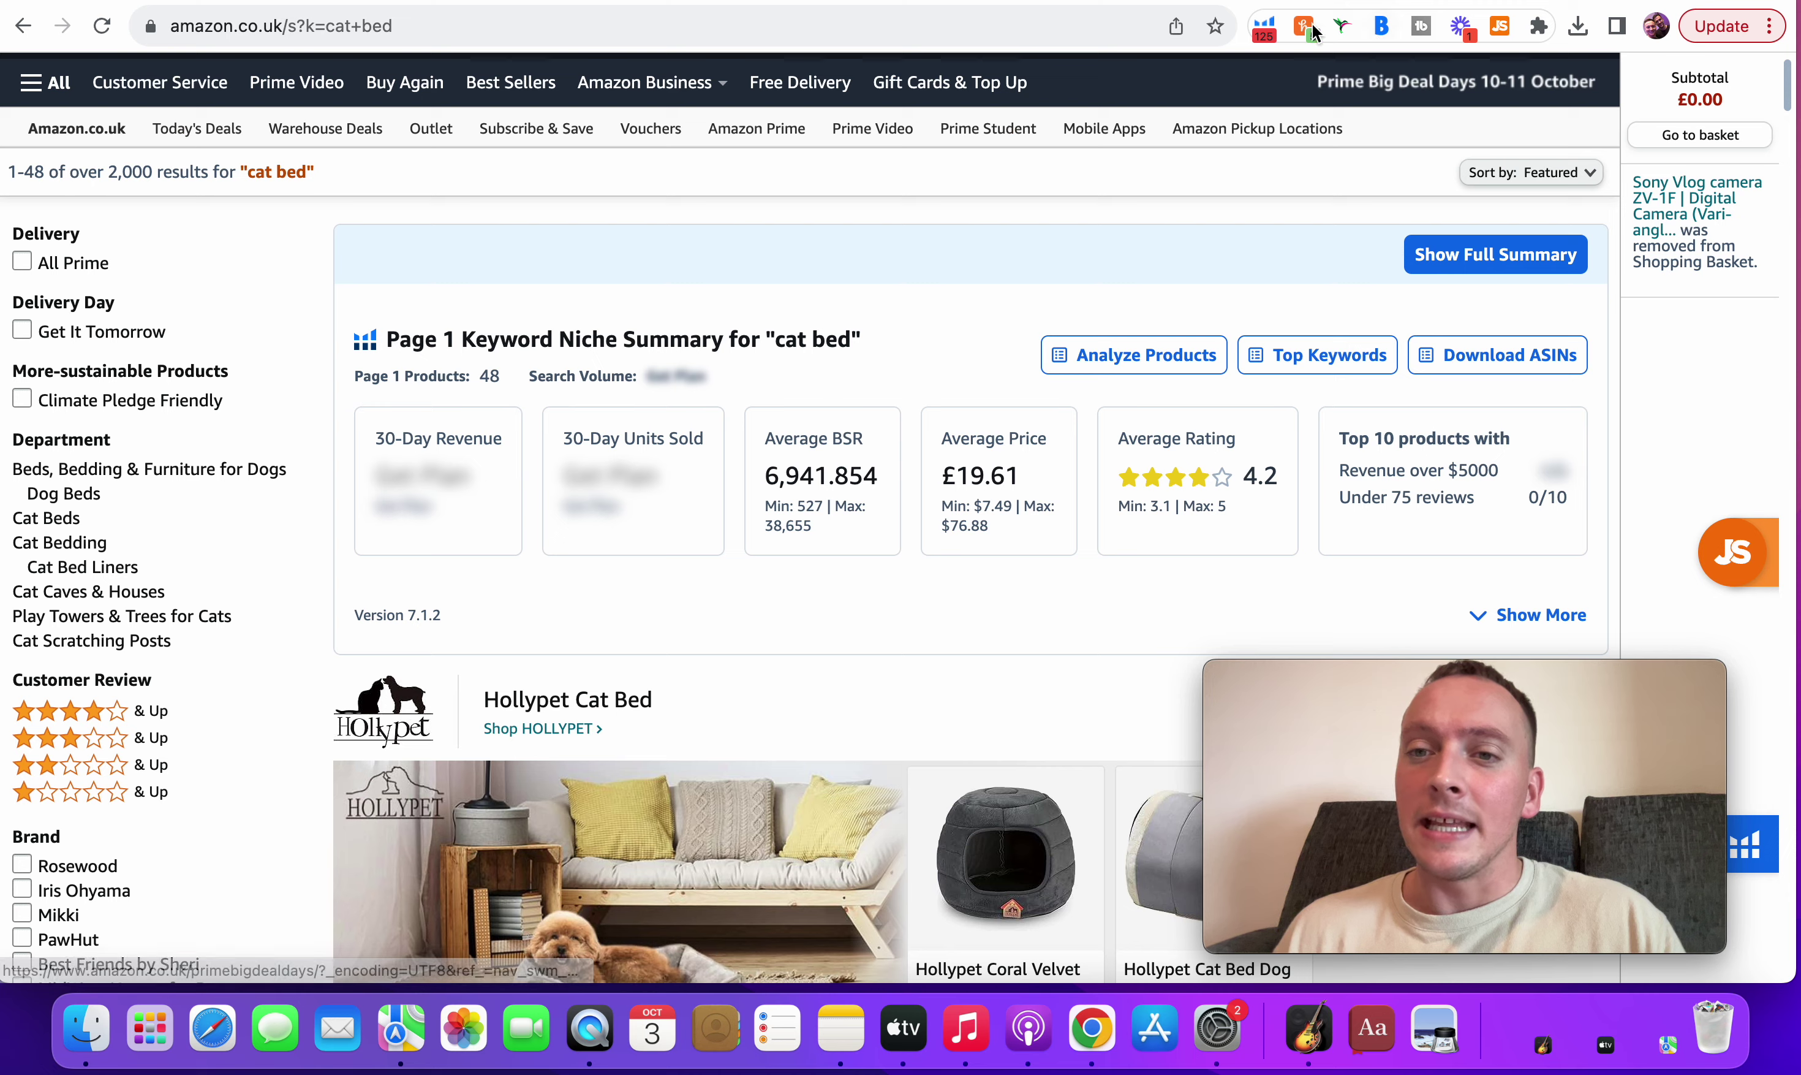
- Launch Helium 10's Xray product research for "cat bed" and filter the results to hide sponsored products
left_click(1264, 26)
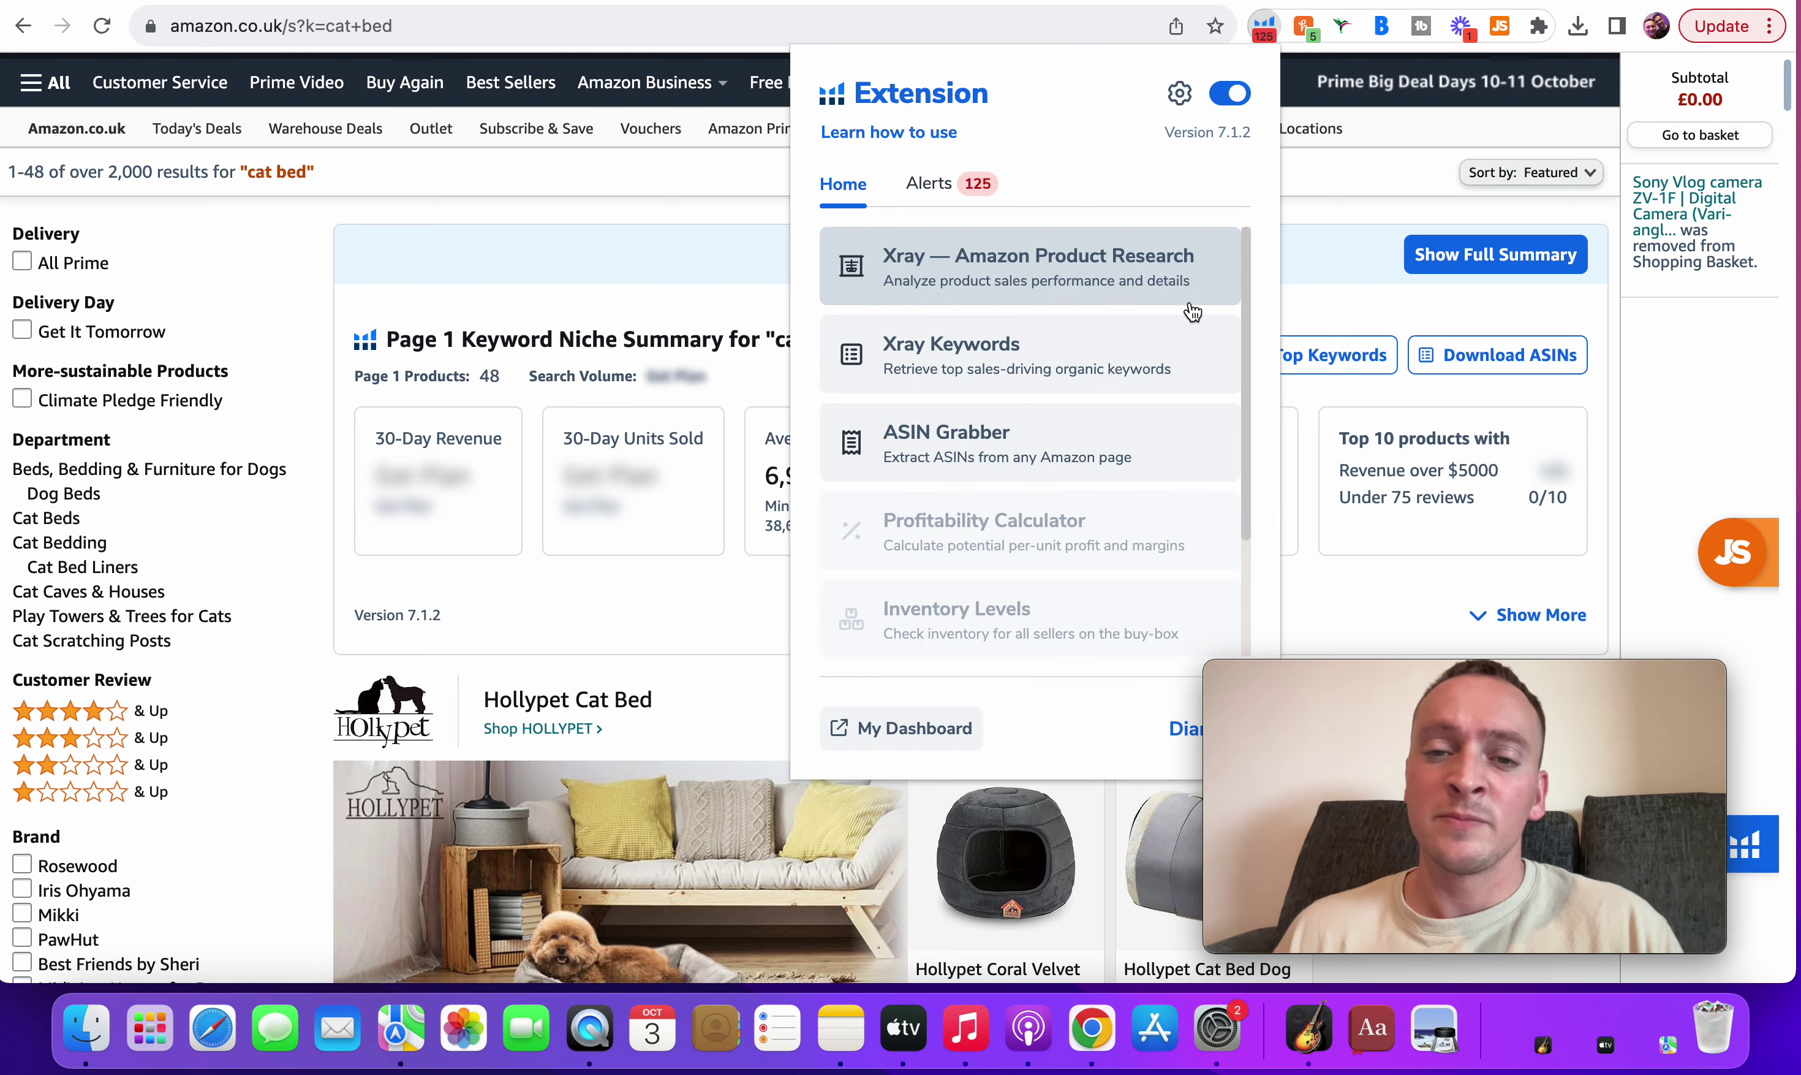
left_click(1041, 260)
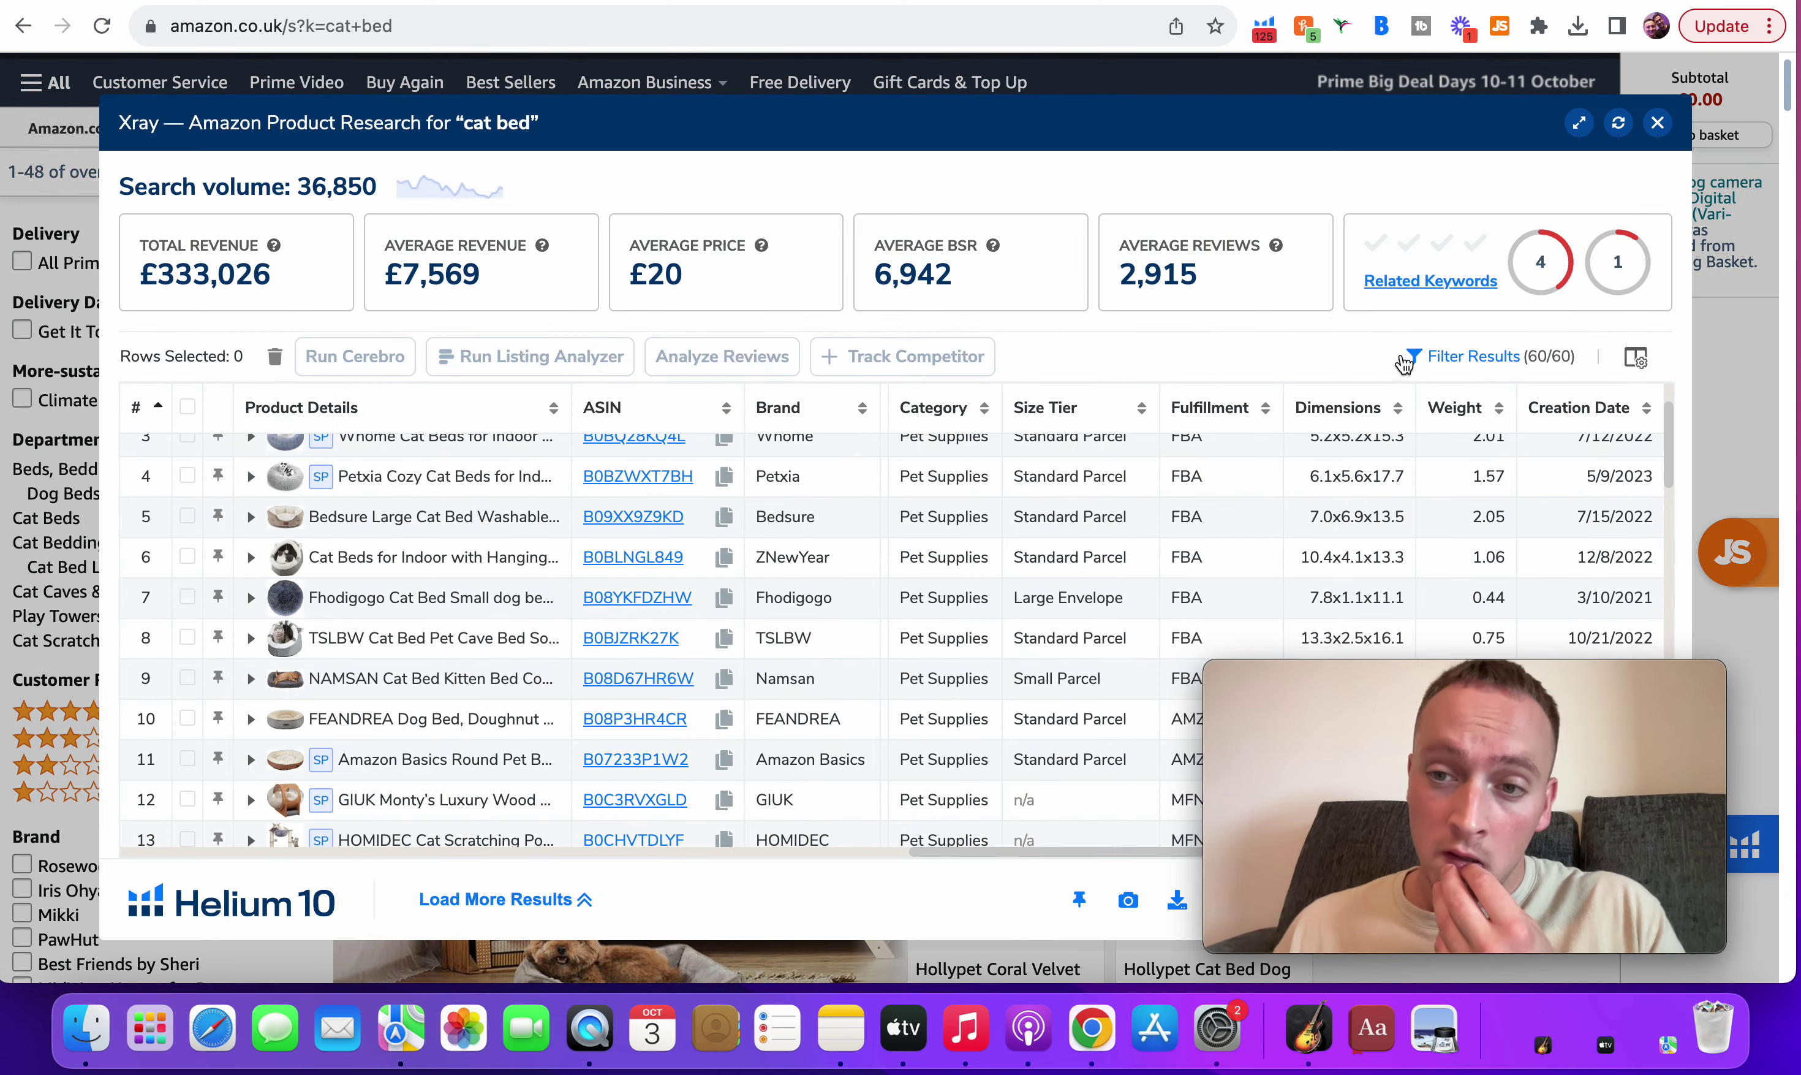
left_click(1403, 363)
left_click(665, 785)
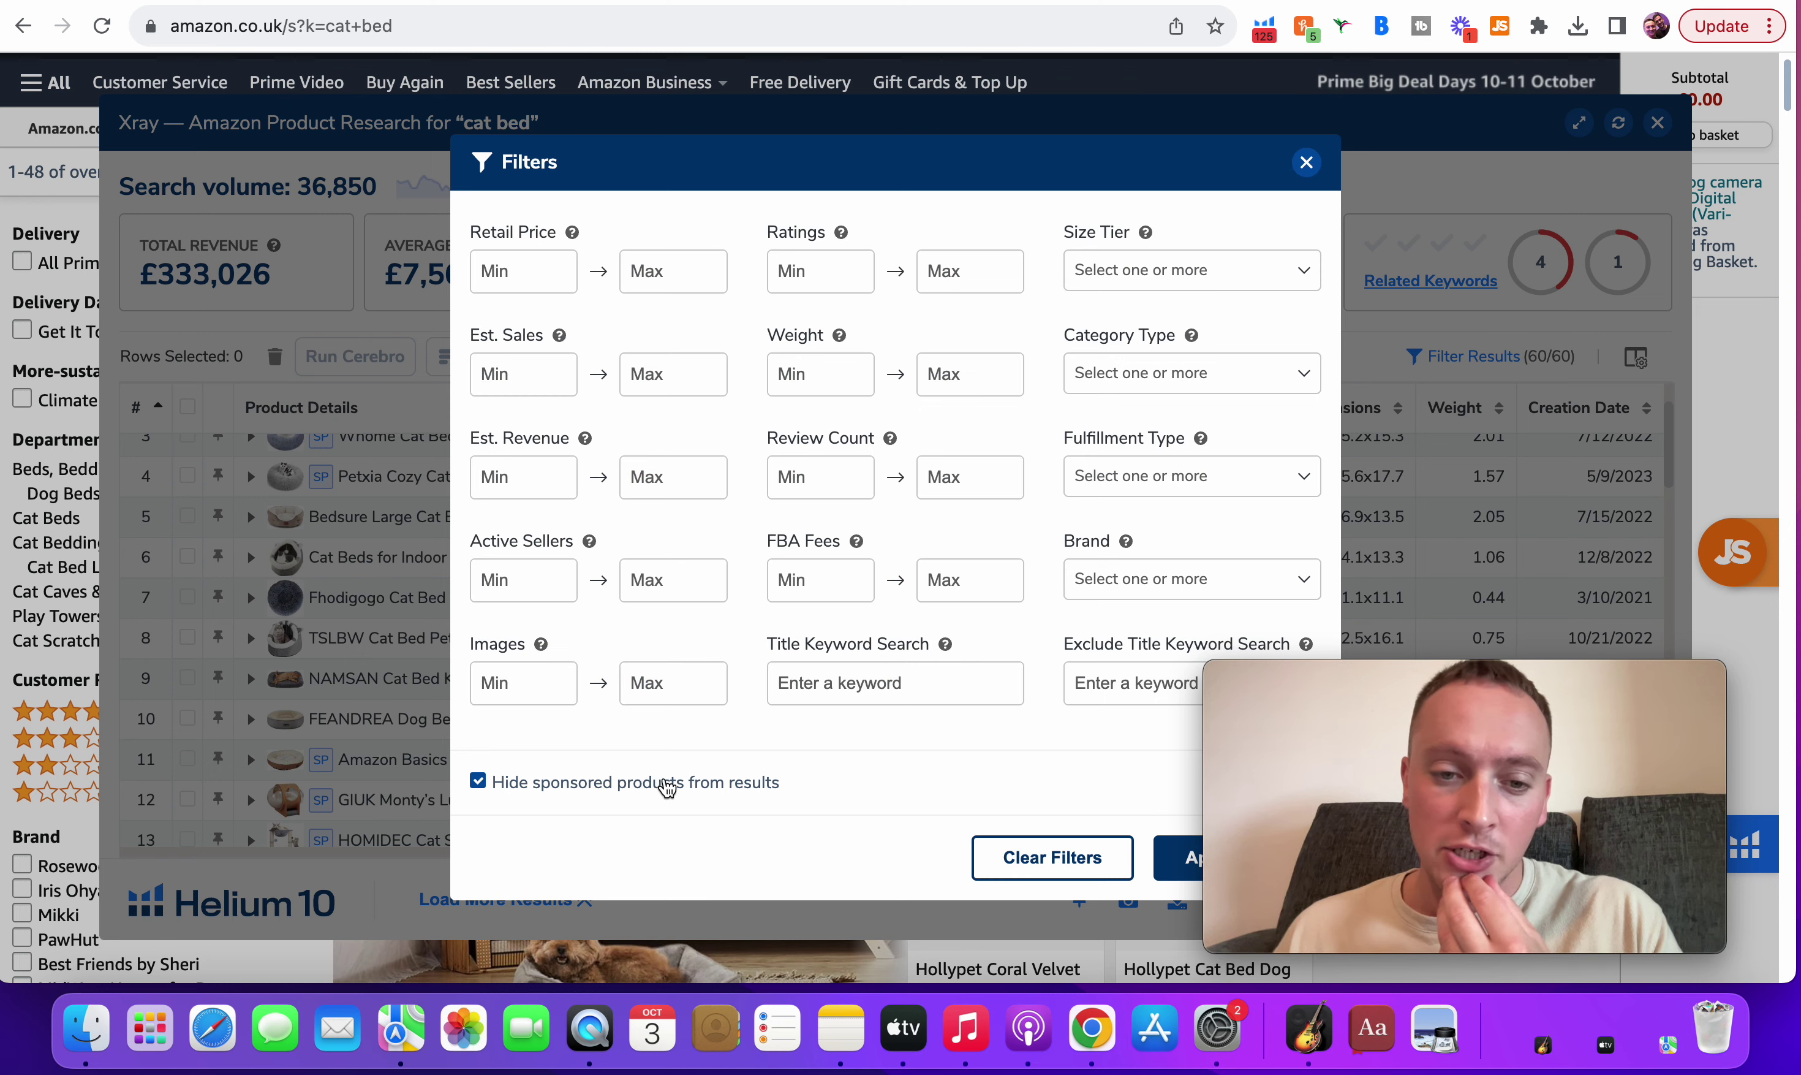
left_click(1177, 857)
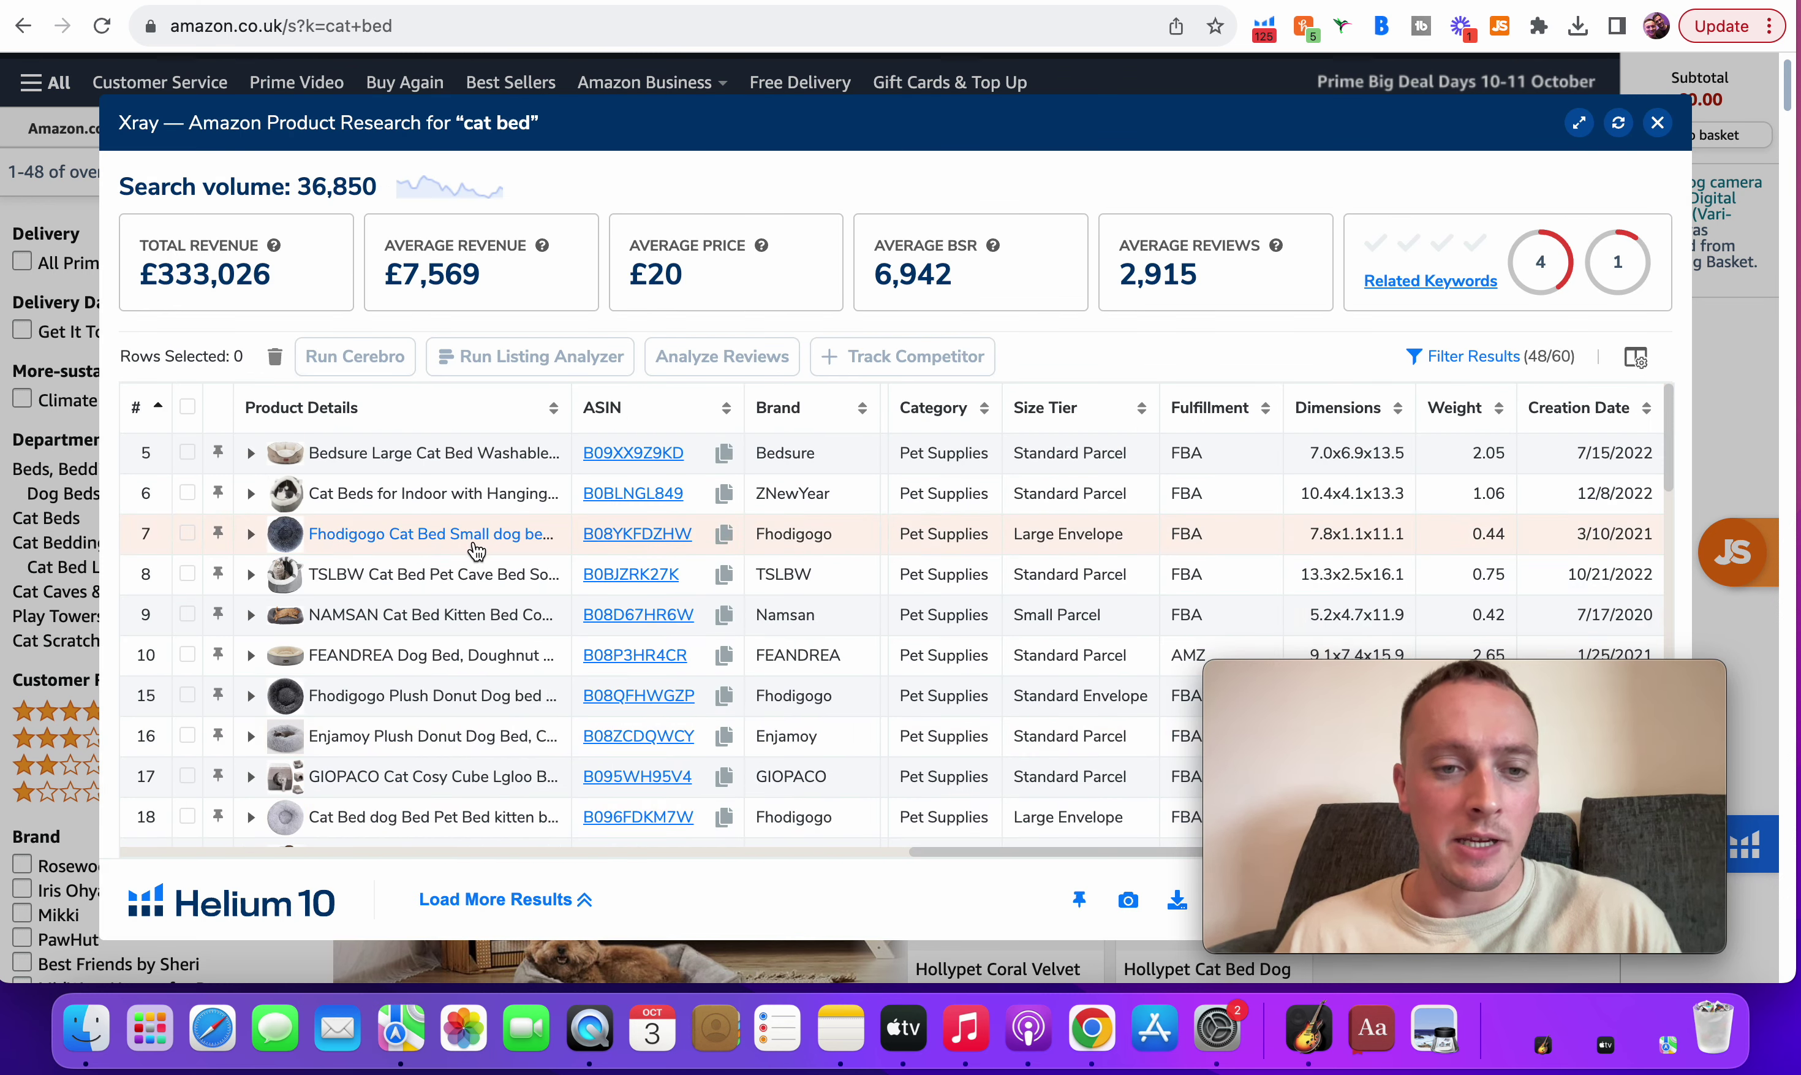
- View the all-time search volume history for "cat bed" in Xray, and close the chart and the Xray results
scroll(476, 551, "up", 1)
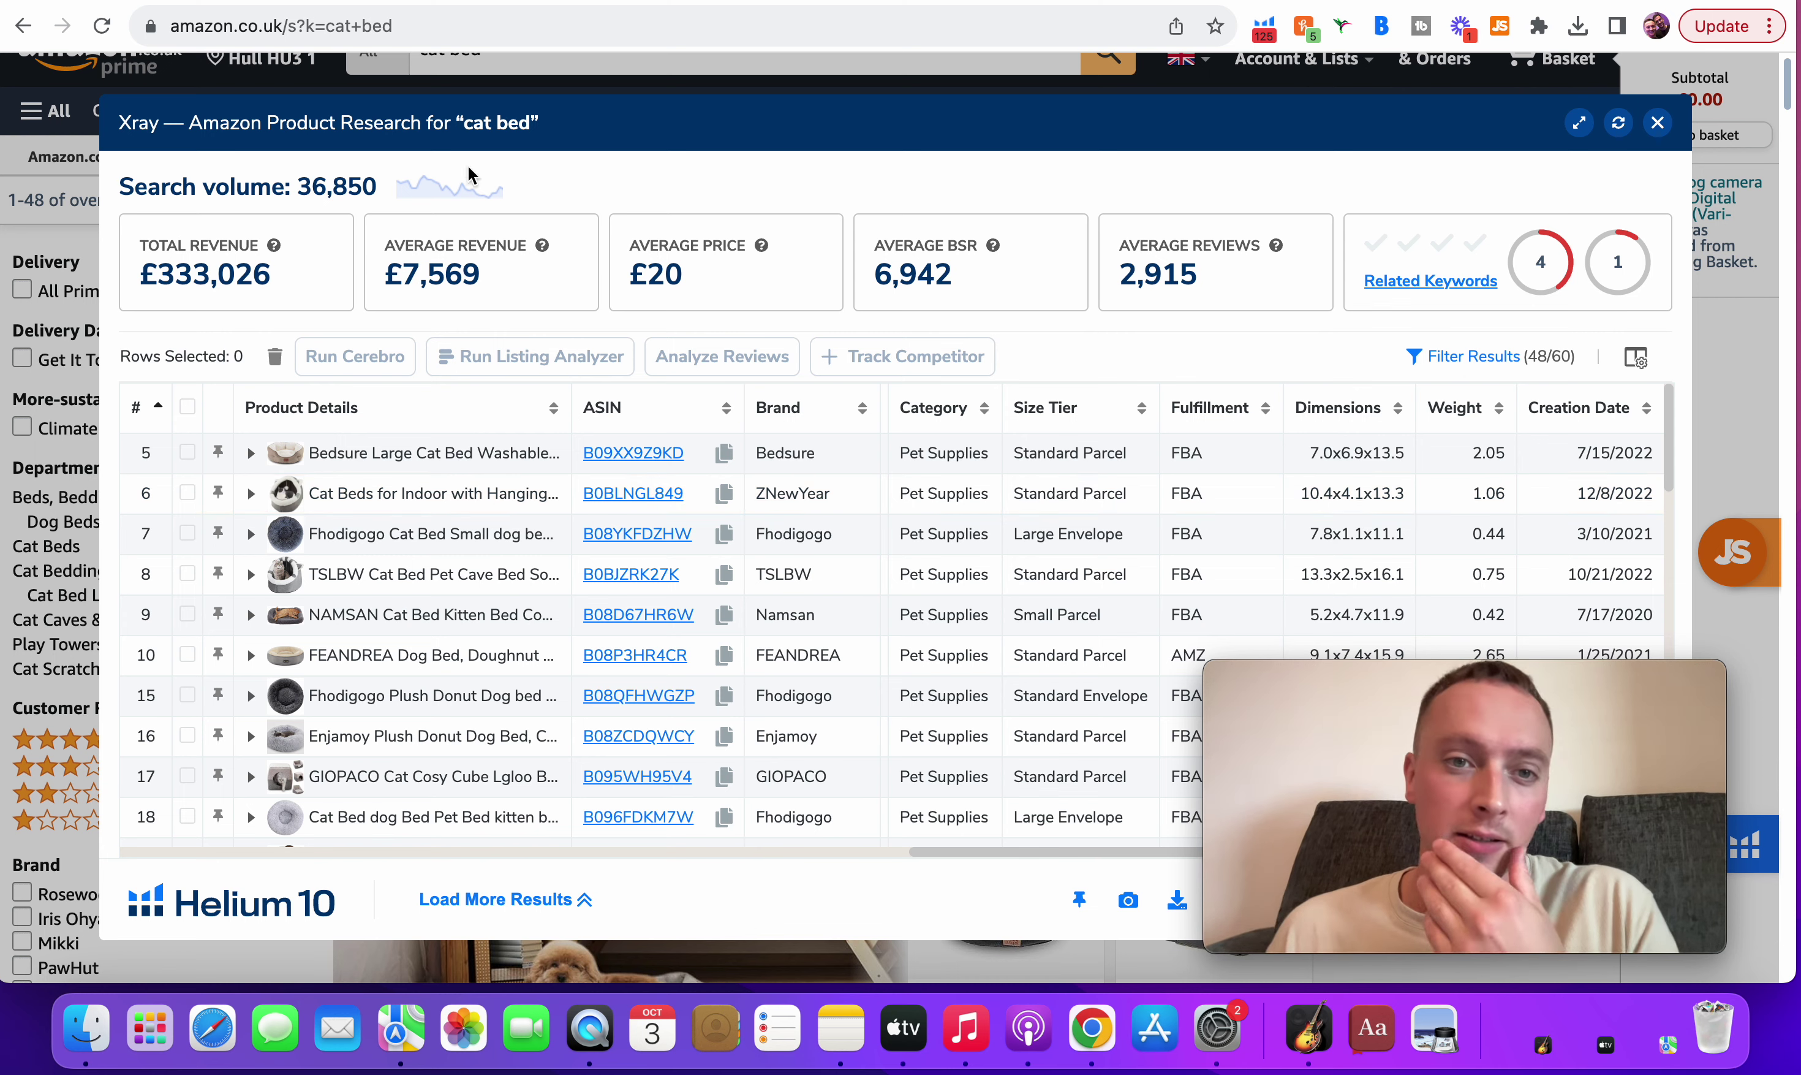
left_click(431, 199)
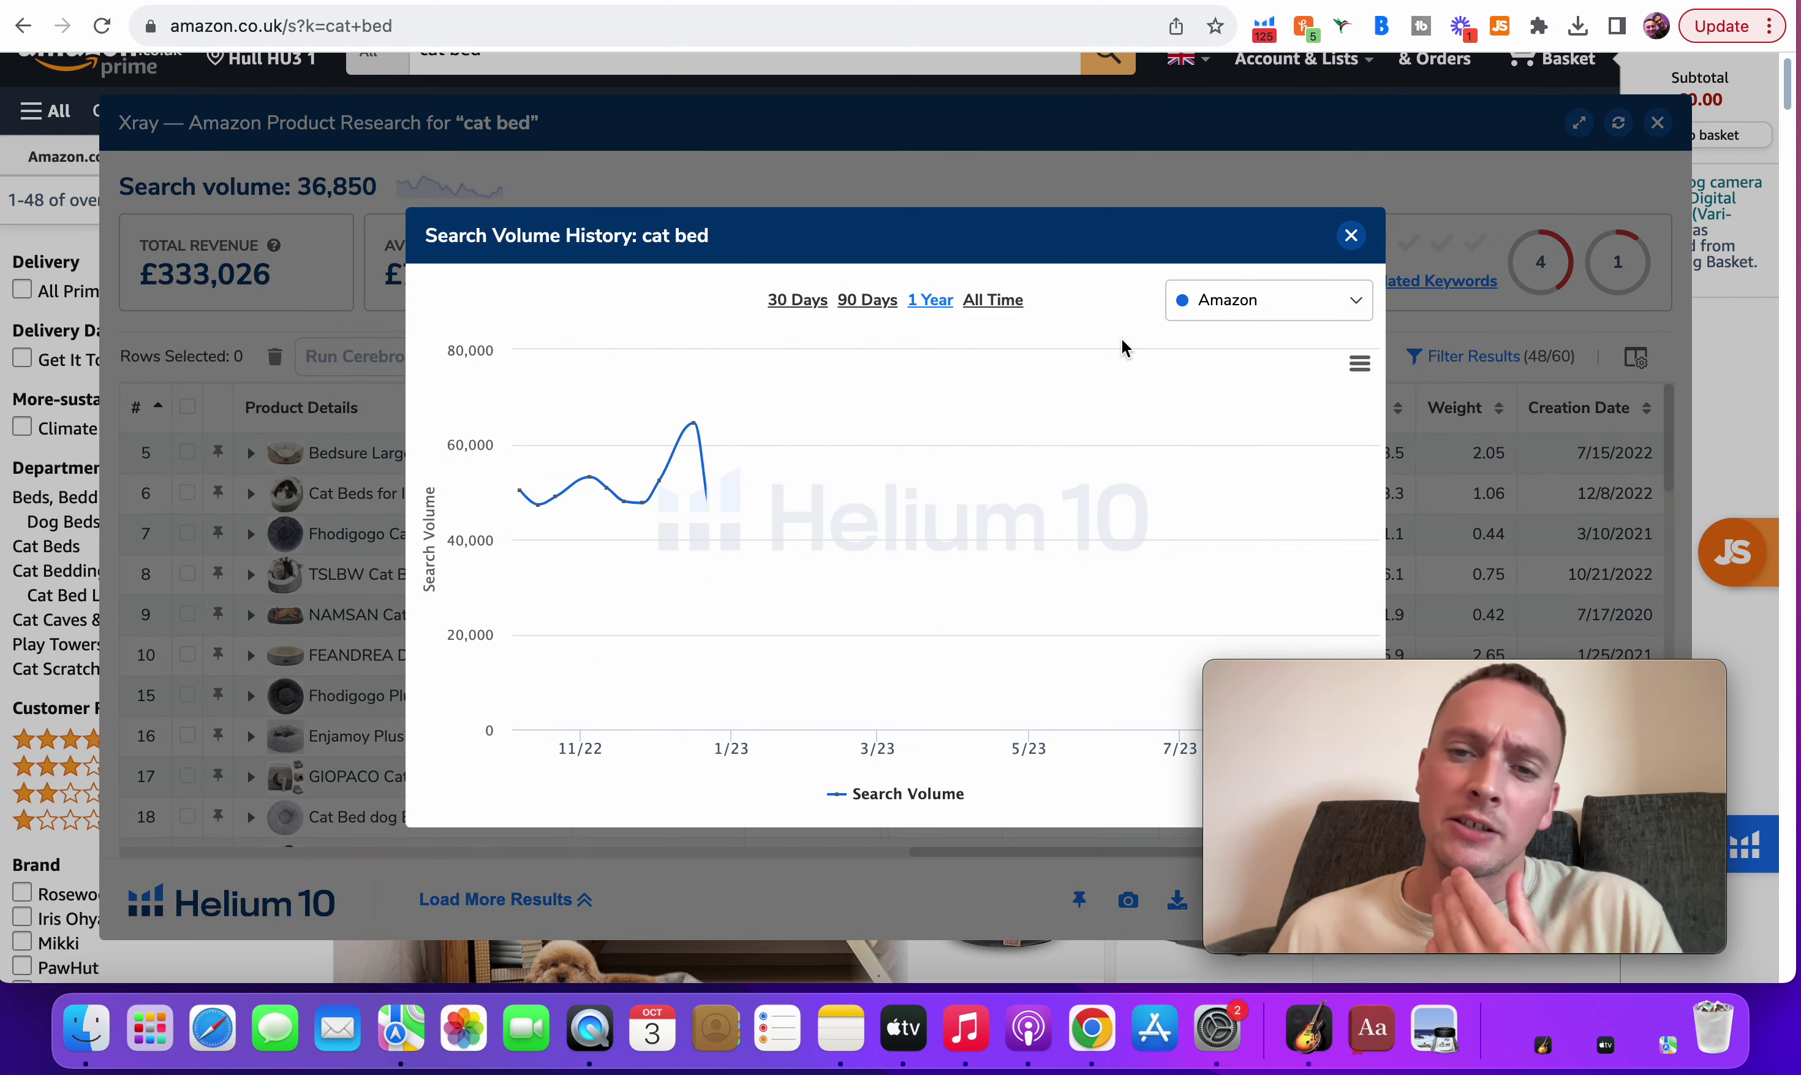
left_click(987, 300)
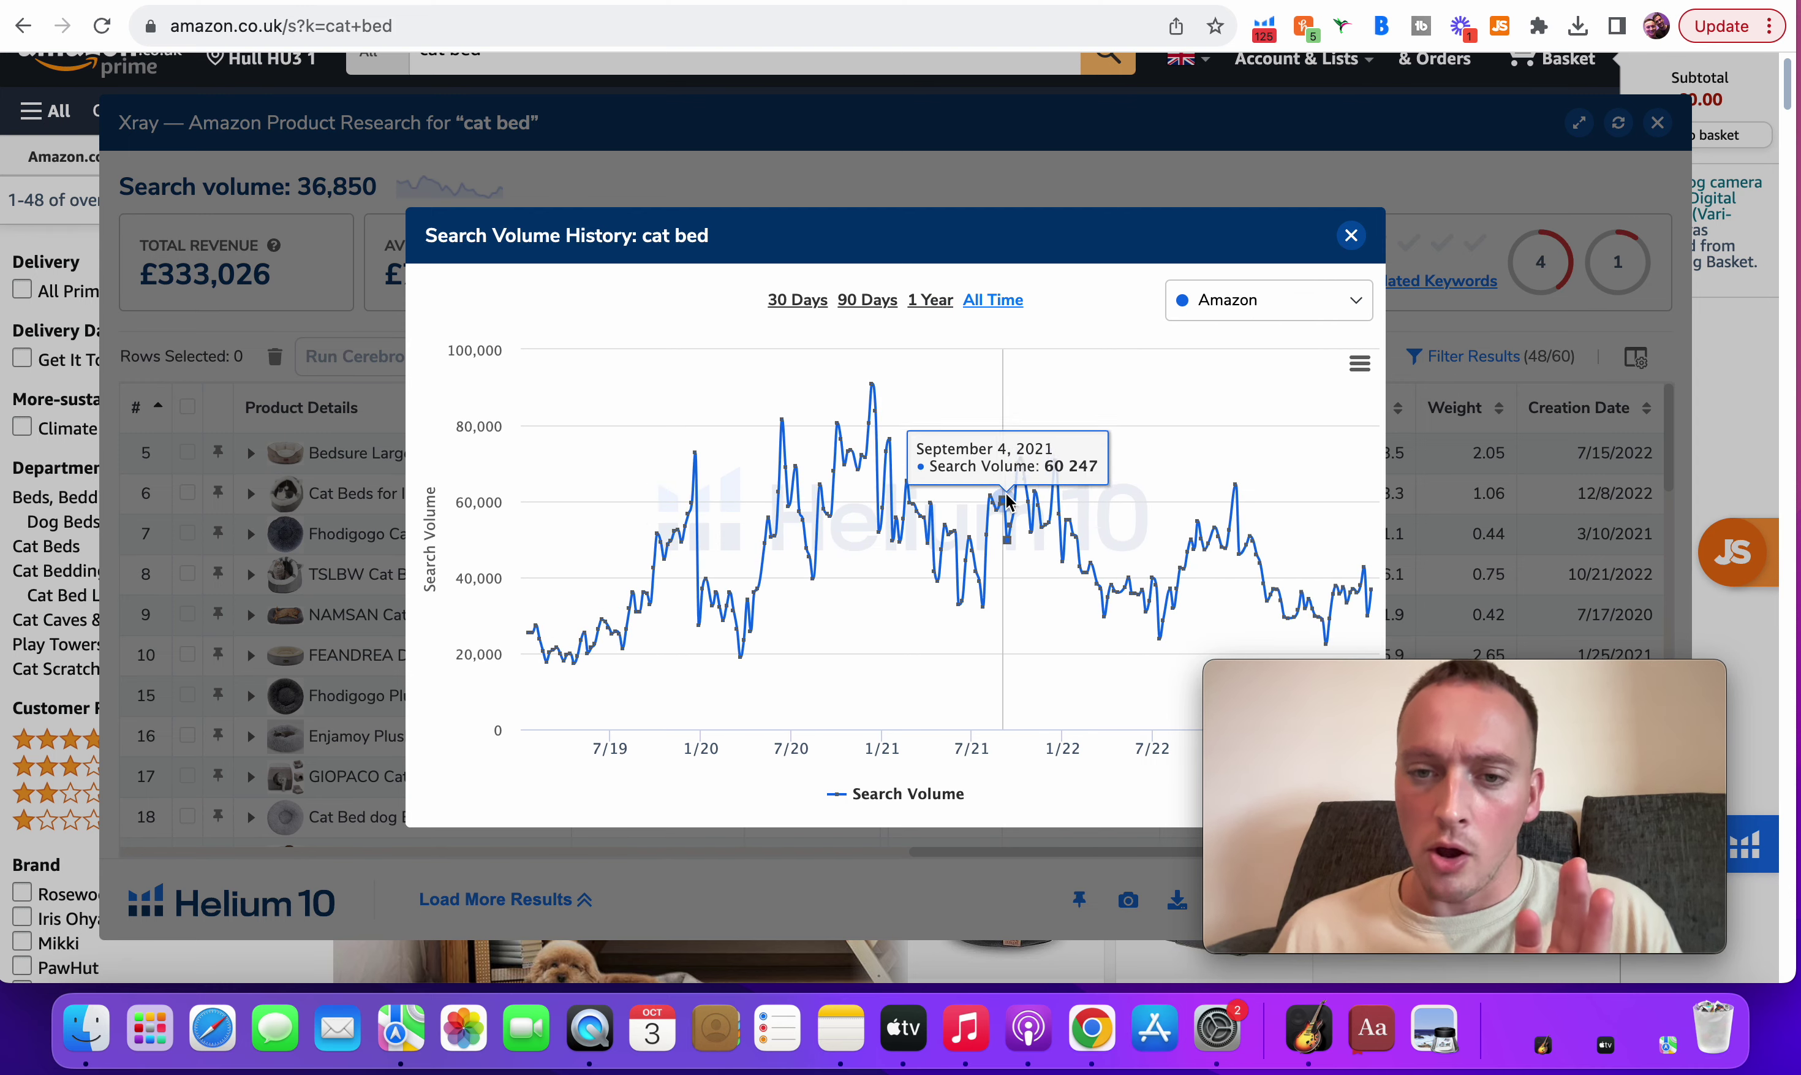
left_click(1351, 234)
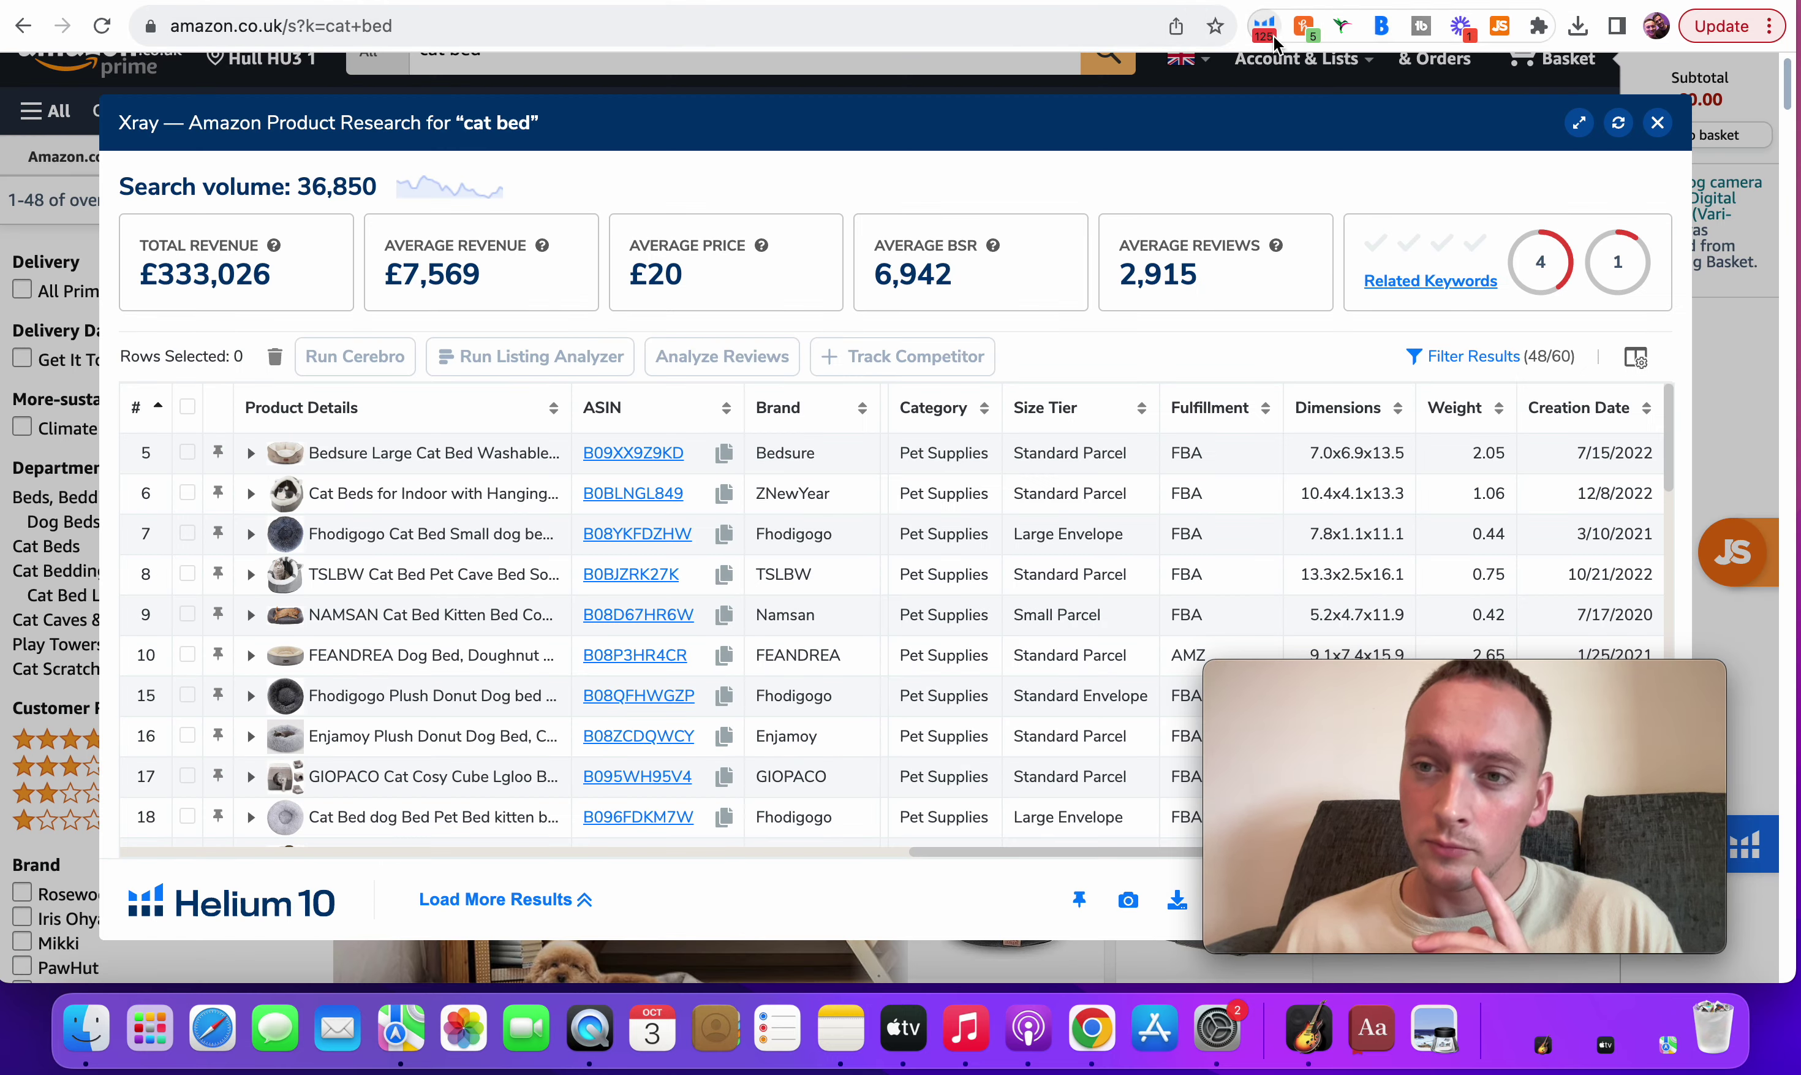
left_click(1660, 126)
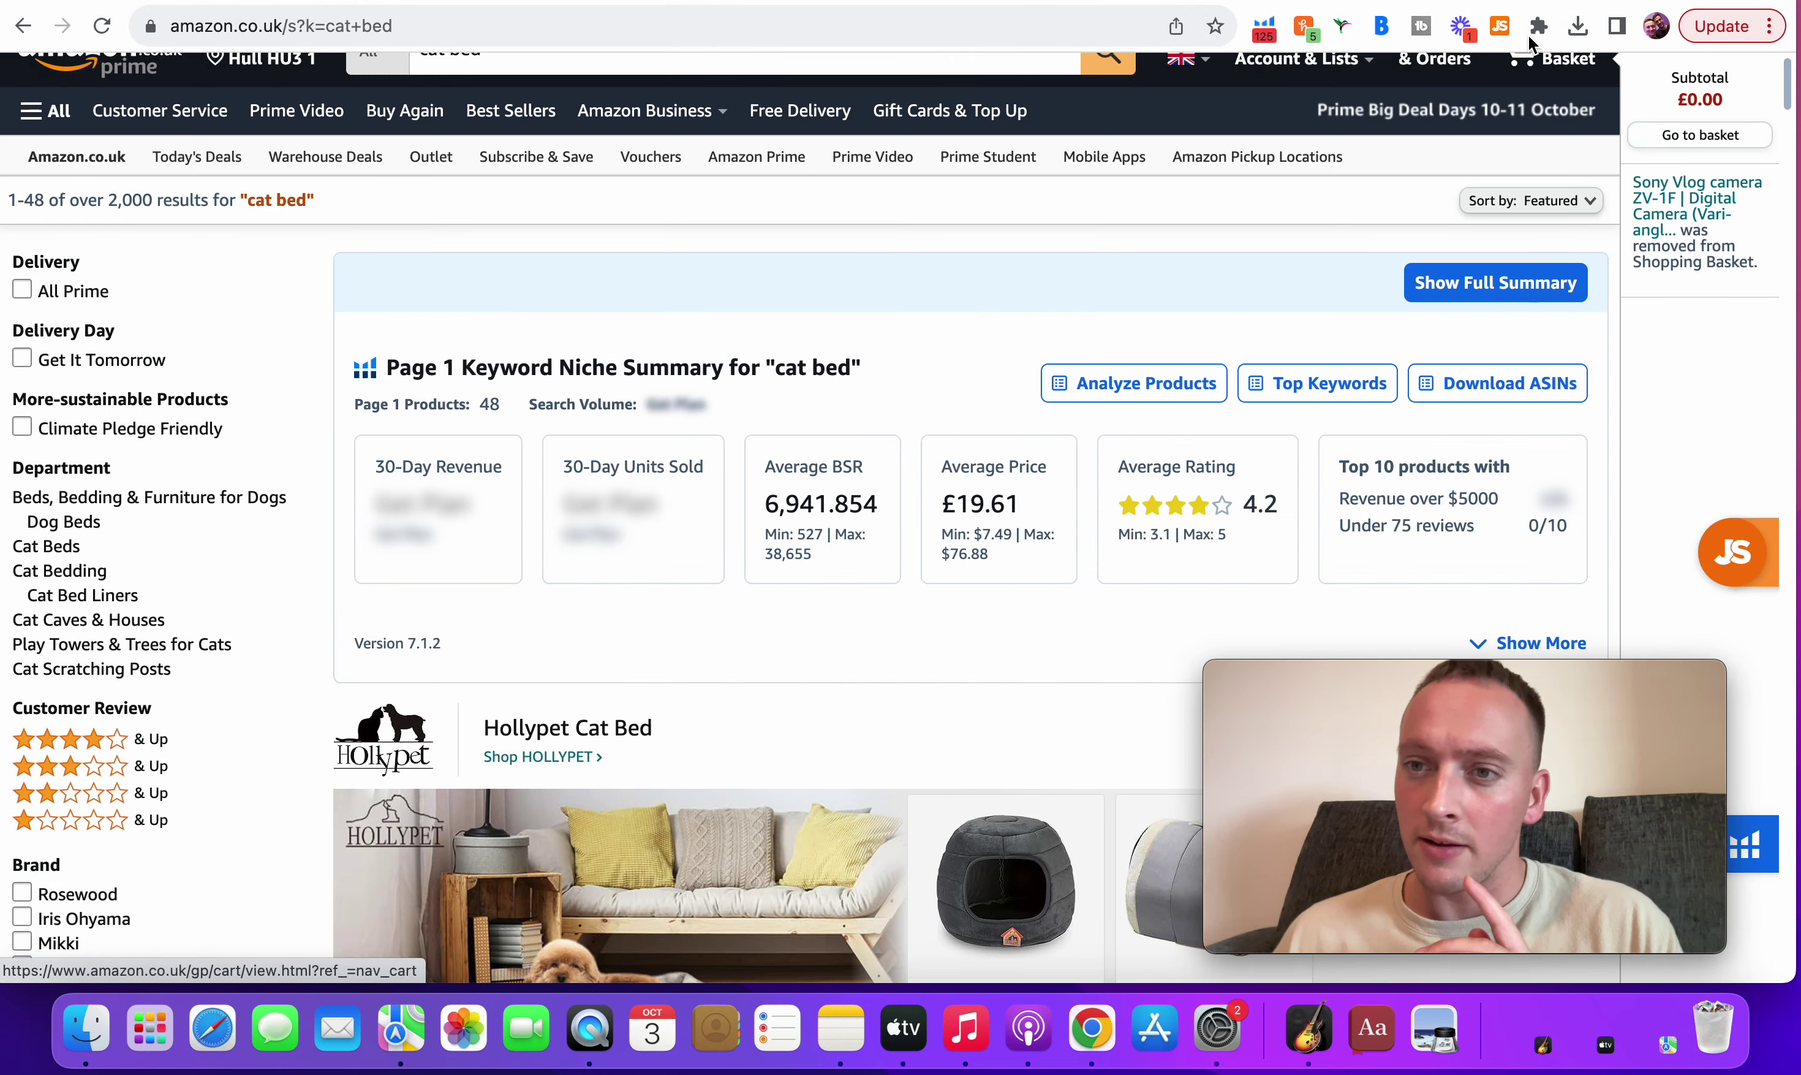
- Relaunch the Jungle Scout extension, open the historical daily sales of the Amazon Basics product, and close the results
left_click(1500, 27)
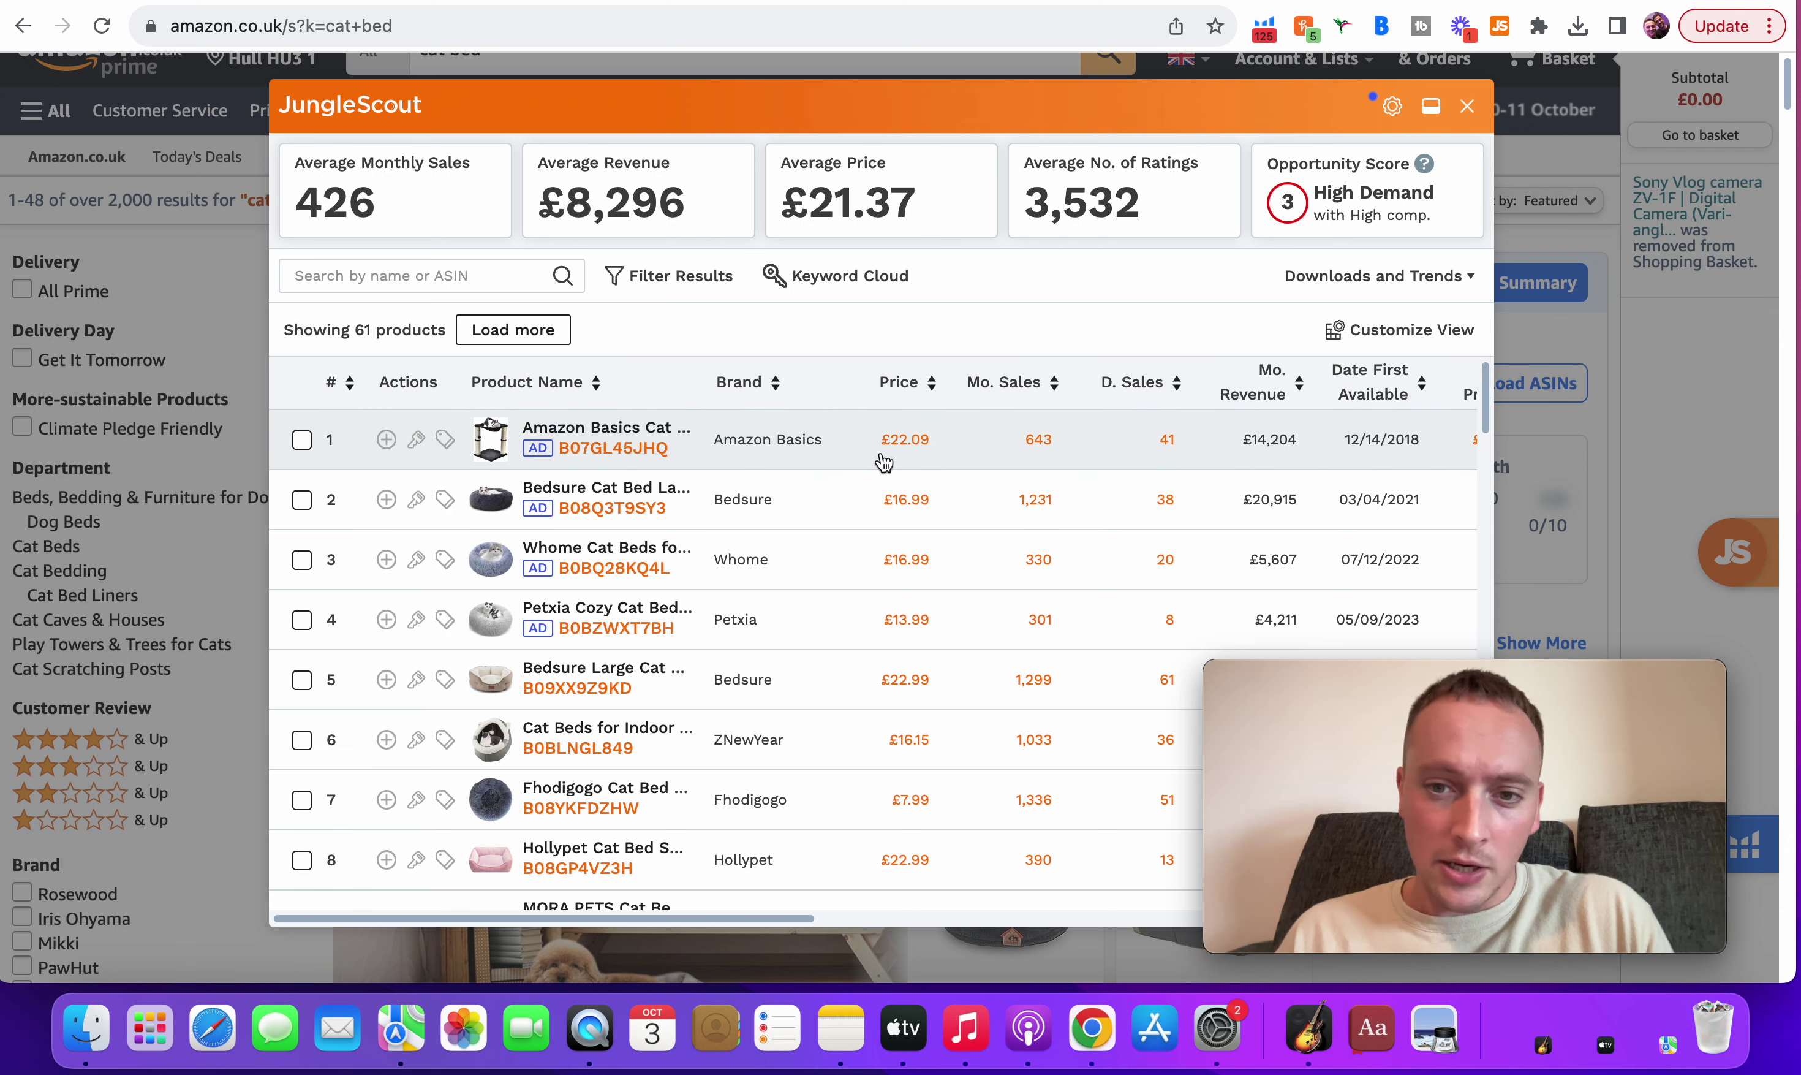
scroll(877, 458, "right", 3)
scroll(1102, 477, "right", 3)
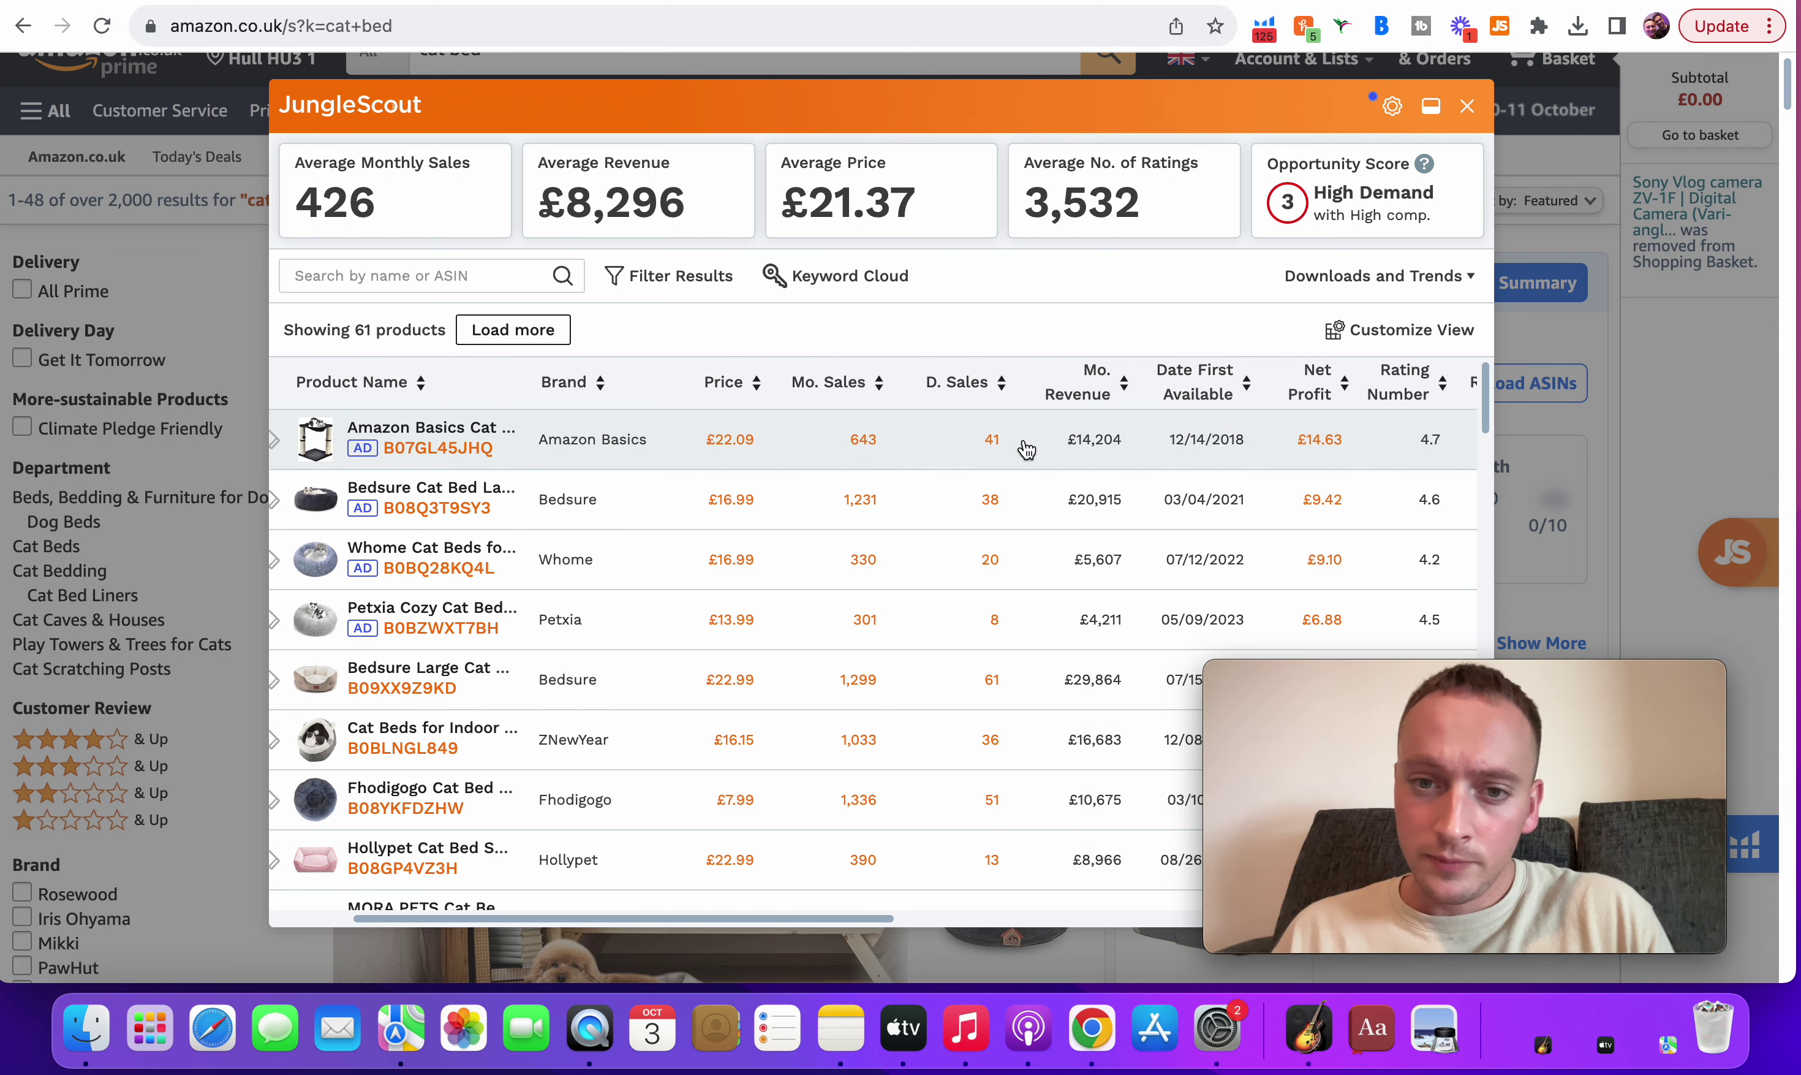
left_click(992, 441)
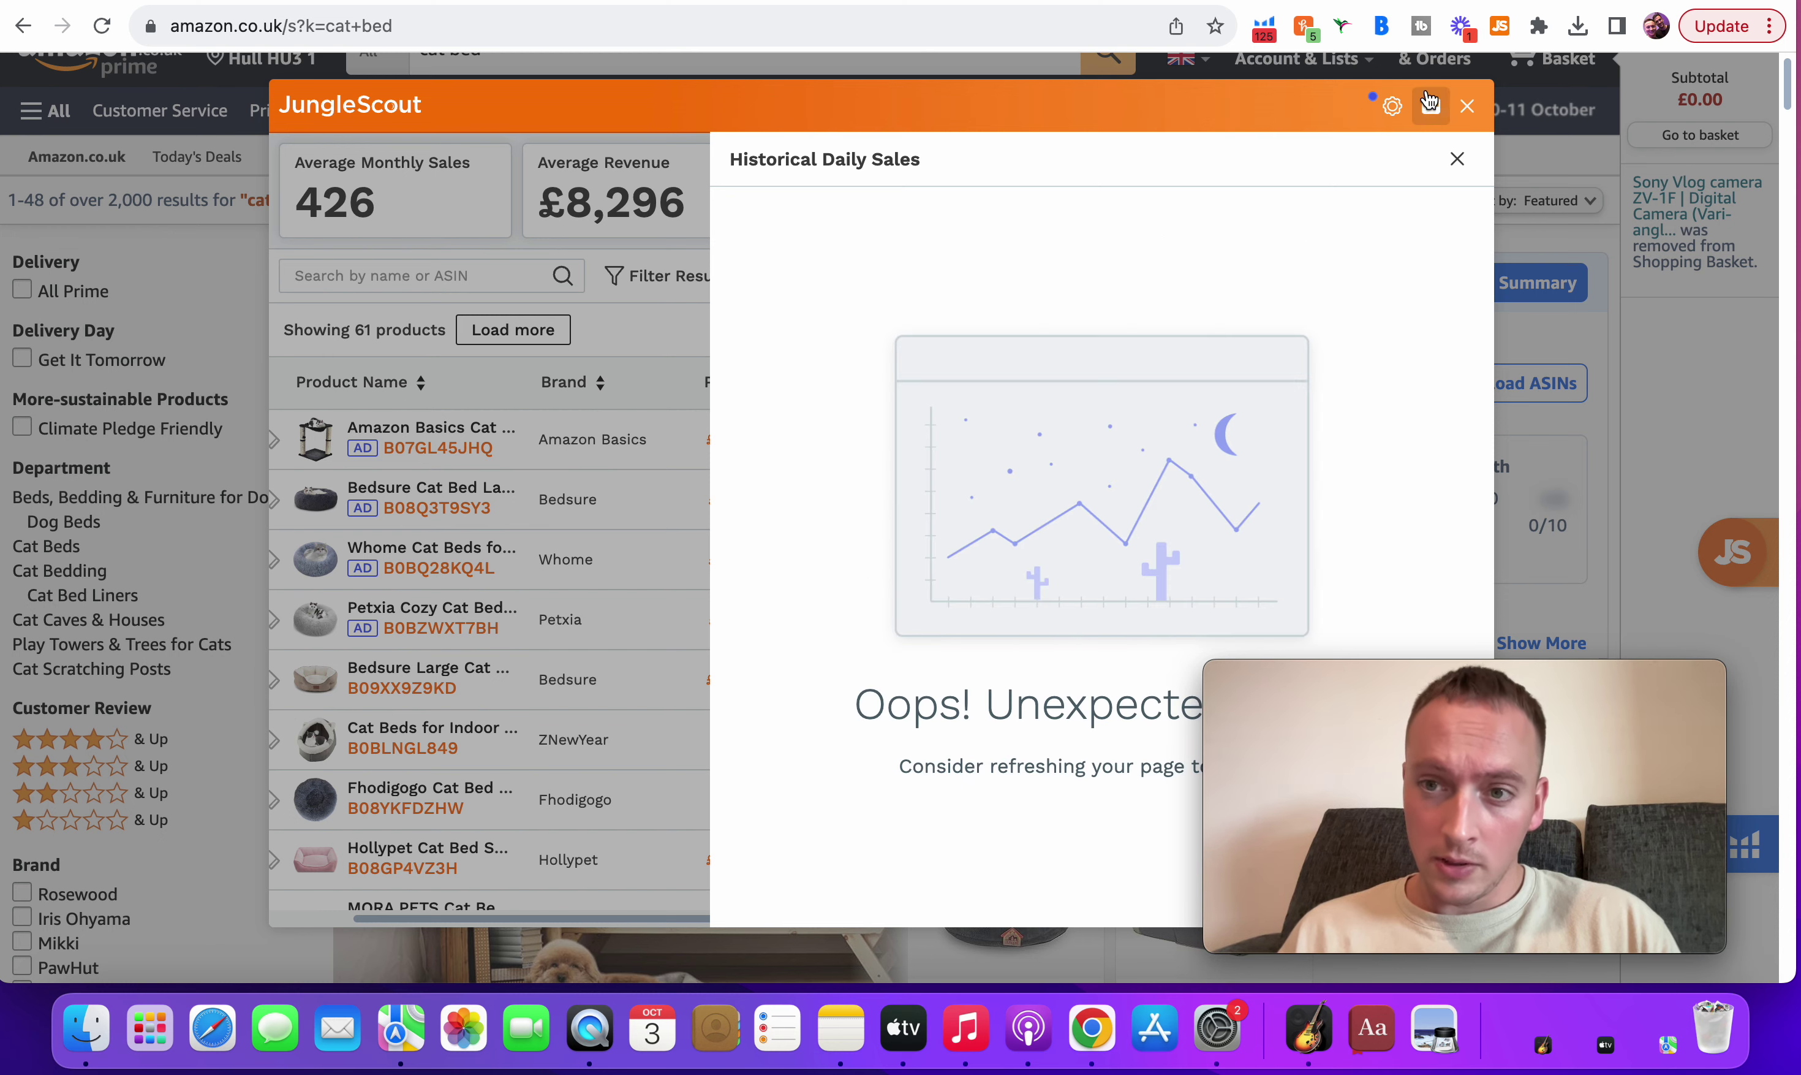
left_click(1467, 106)
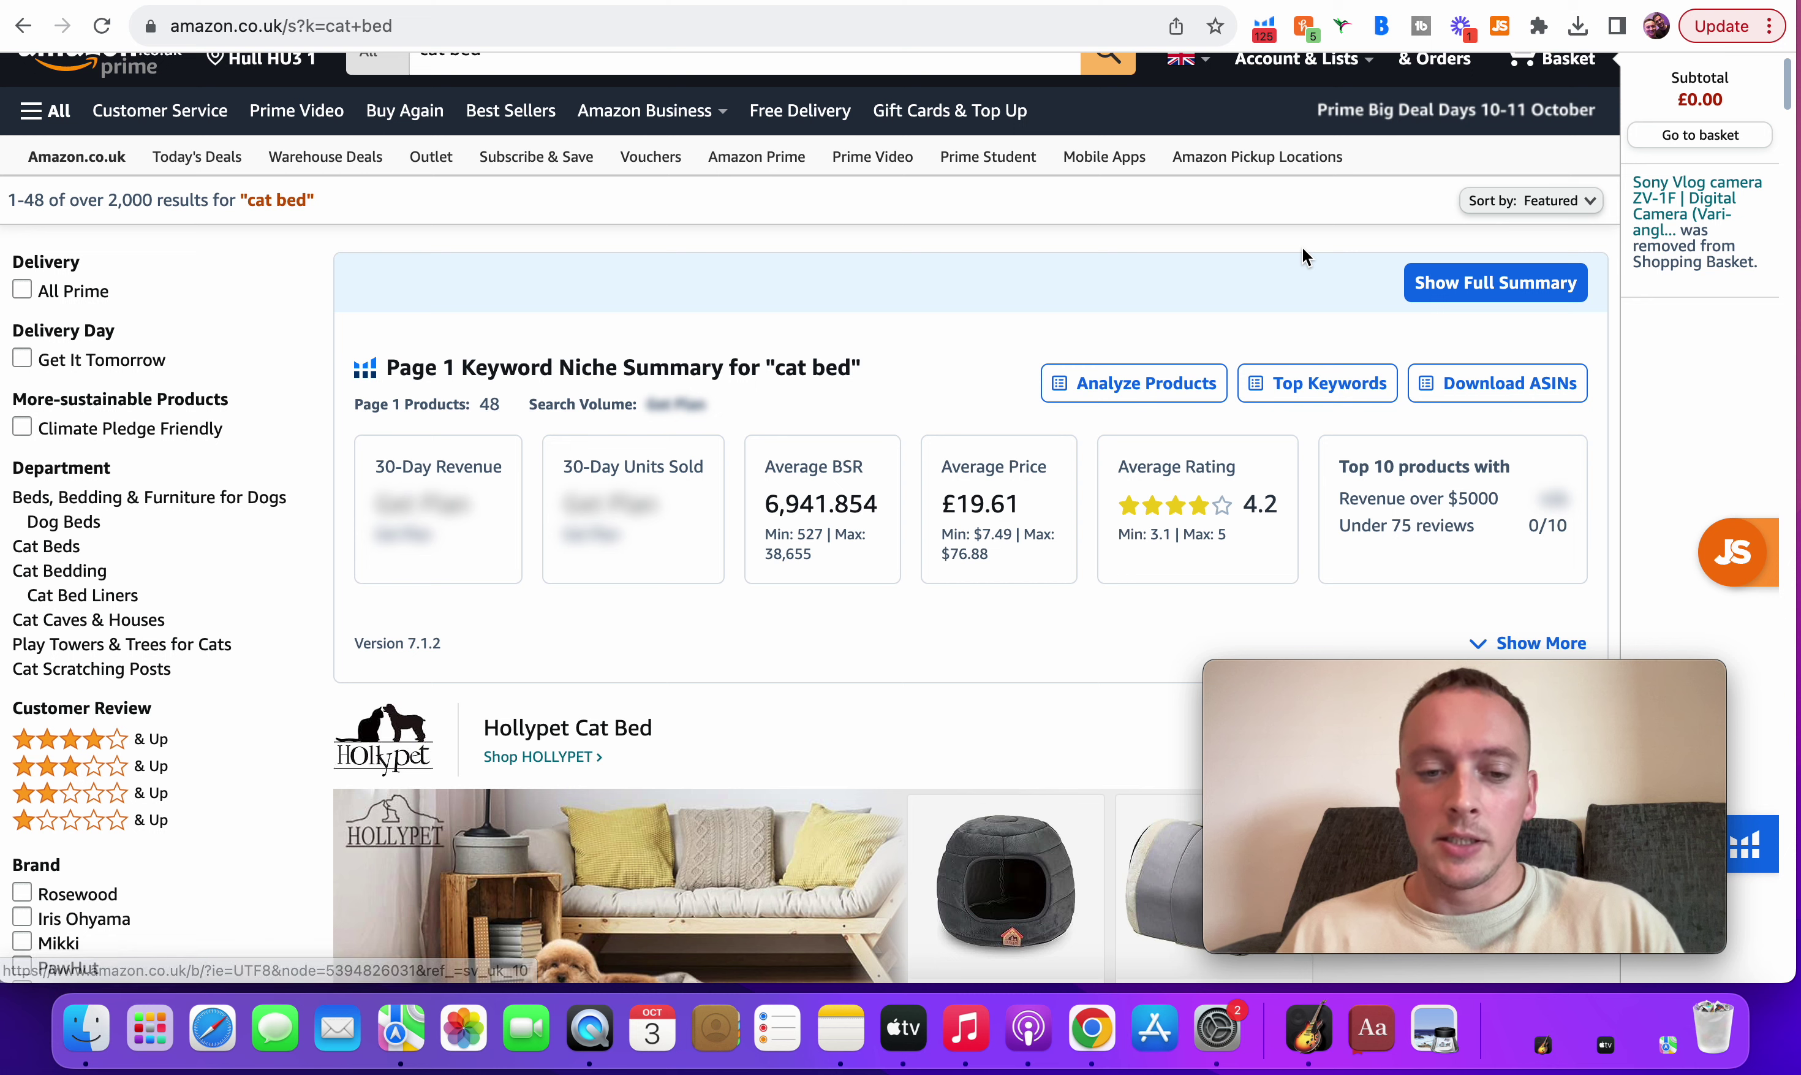